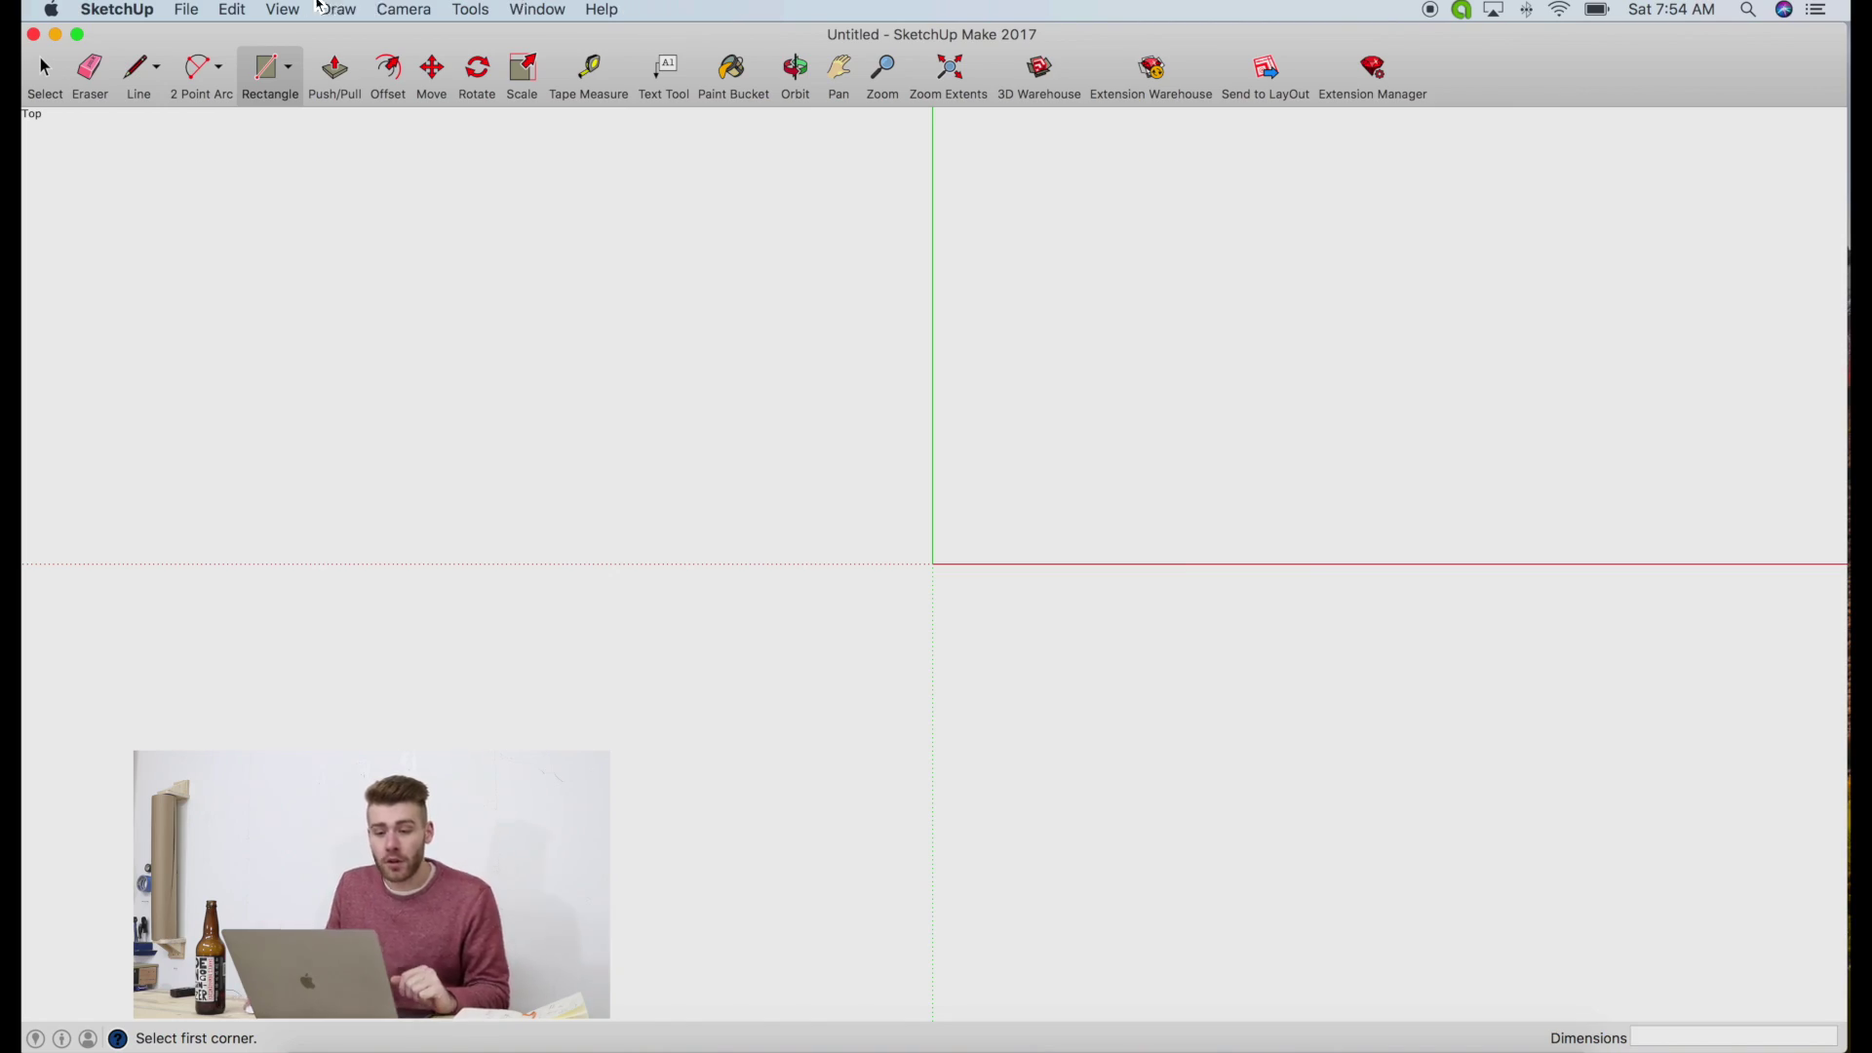
# Show the large tool palette and place it along the edge of the drawing area
pyautogui.click(232, 10)
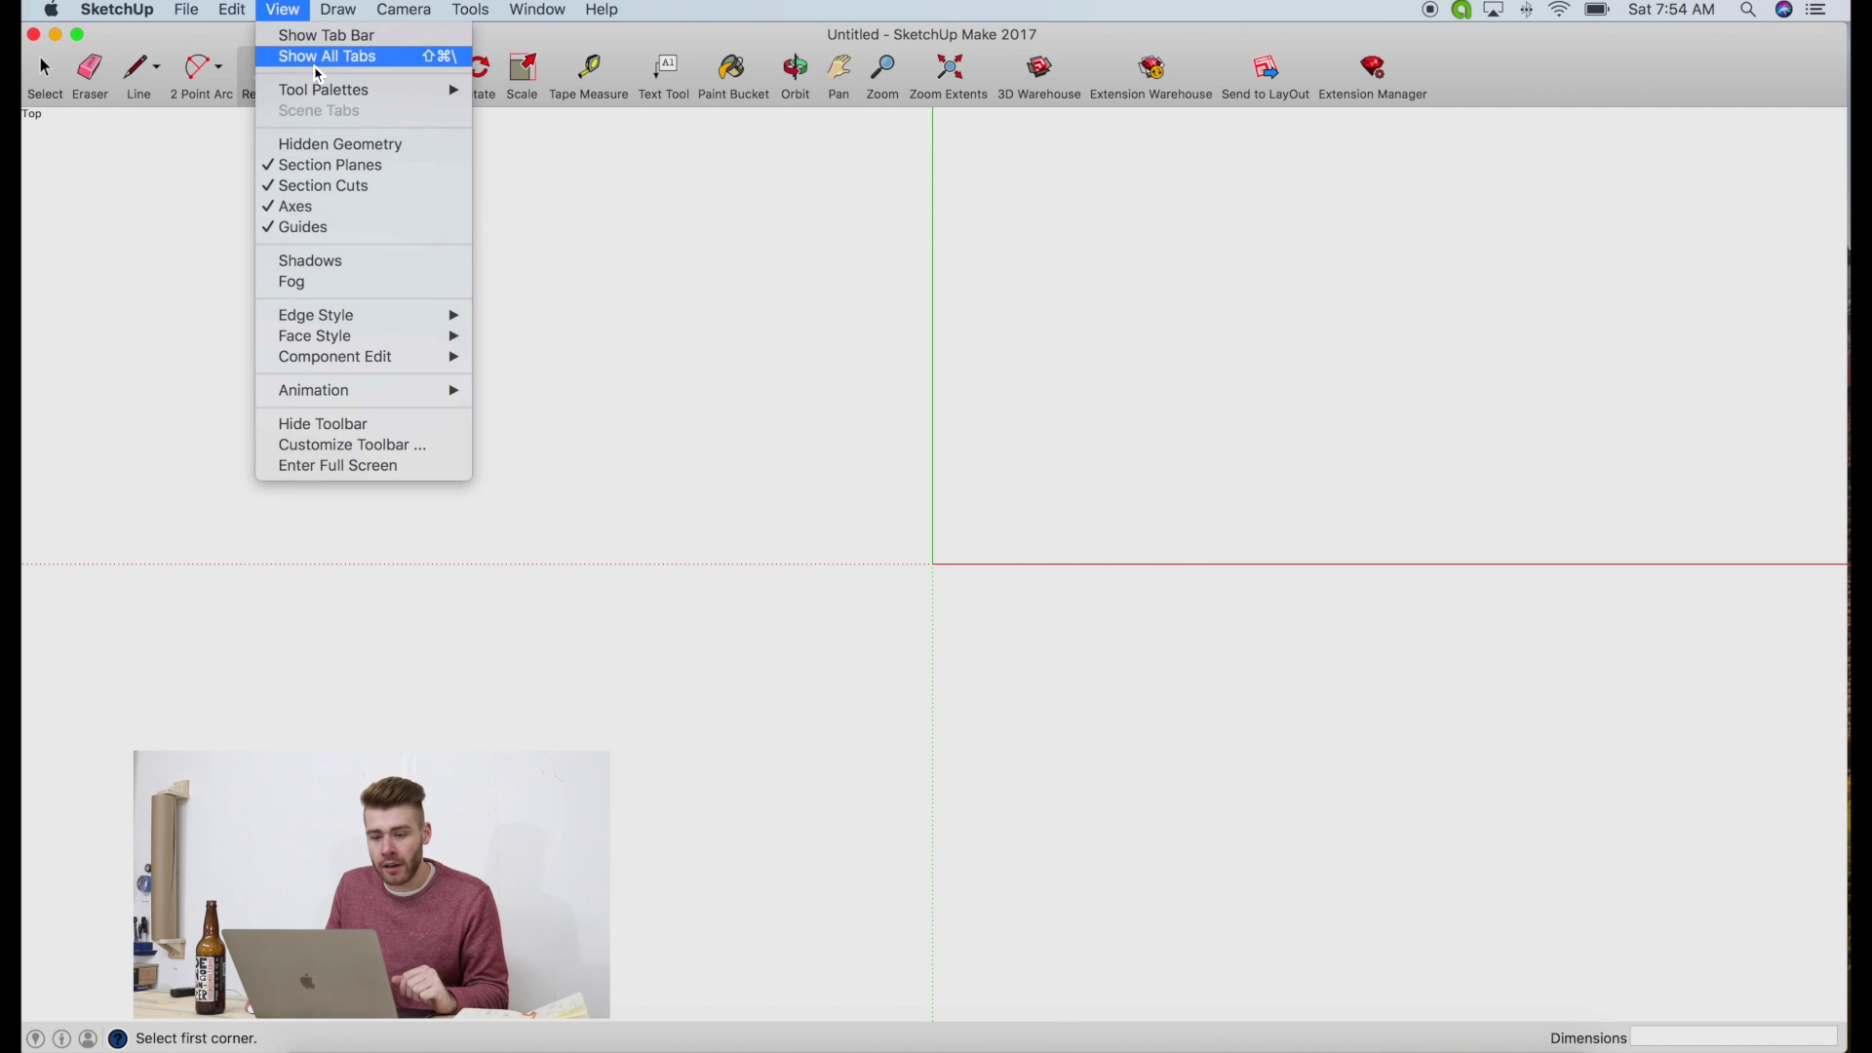
pyautogui.moveTo(322, 90)
pyautogui.click(572, 96)
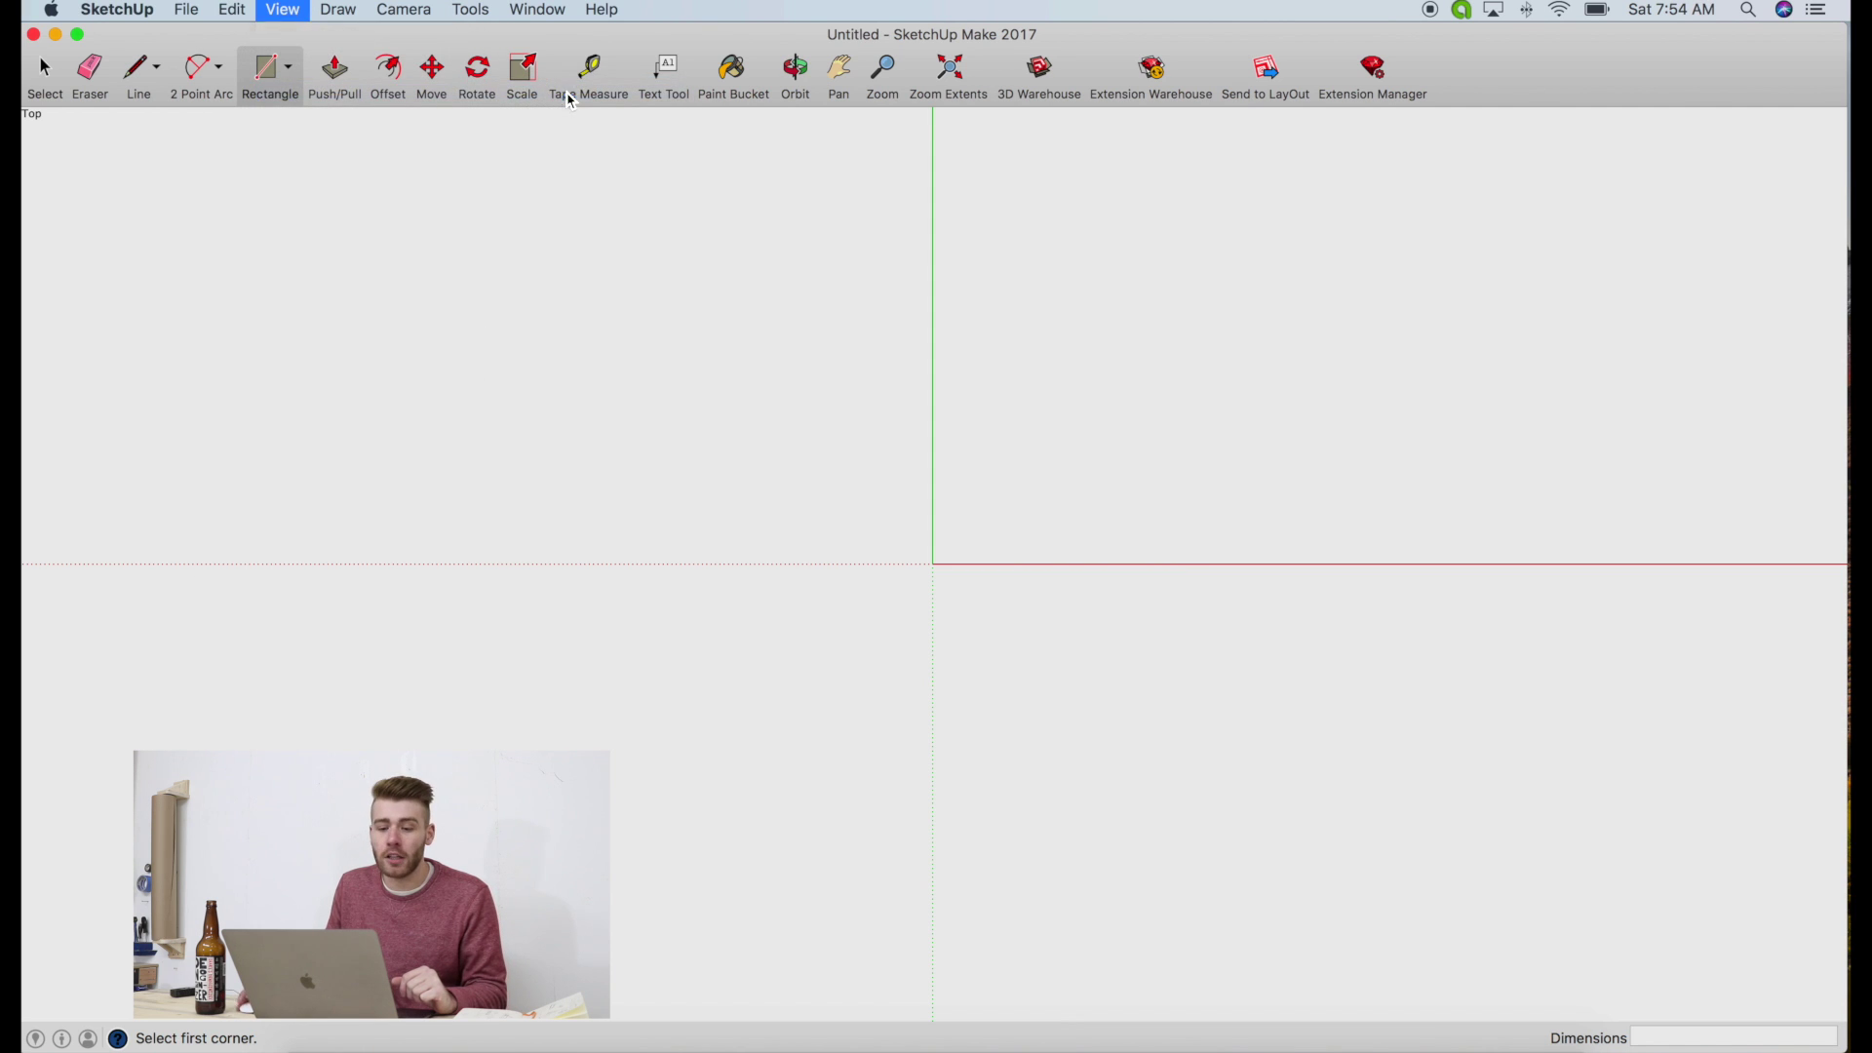
pyautogui.moveTo(111, 245); pyautogui.dragTo(76, 185)
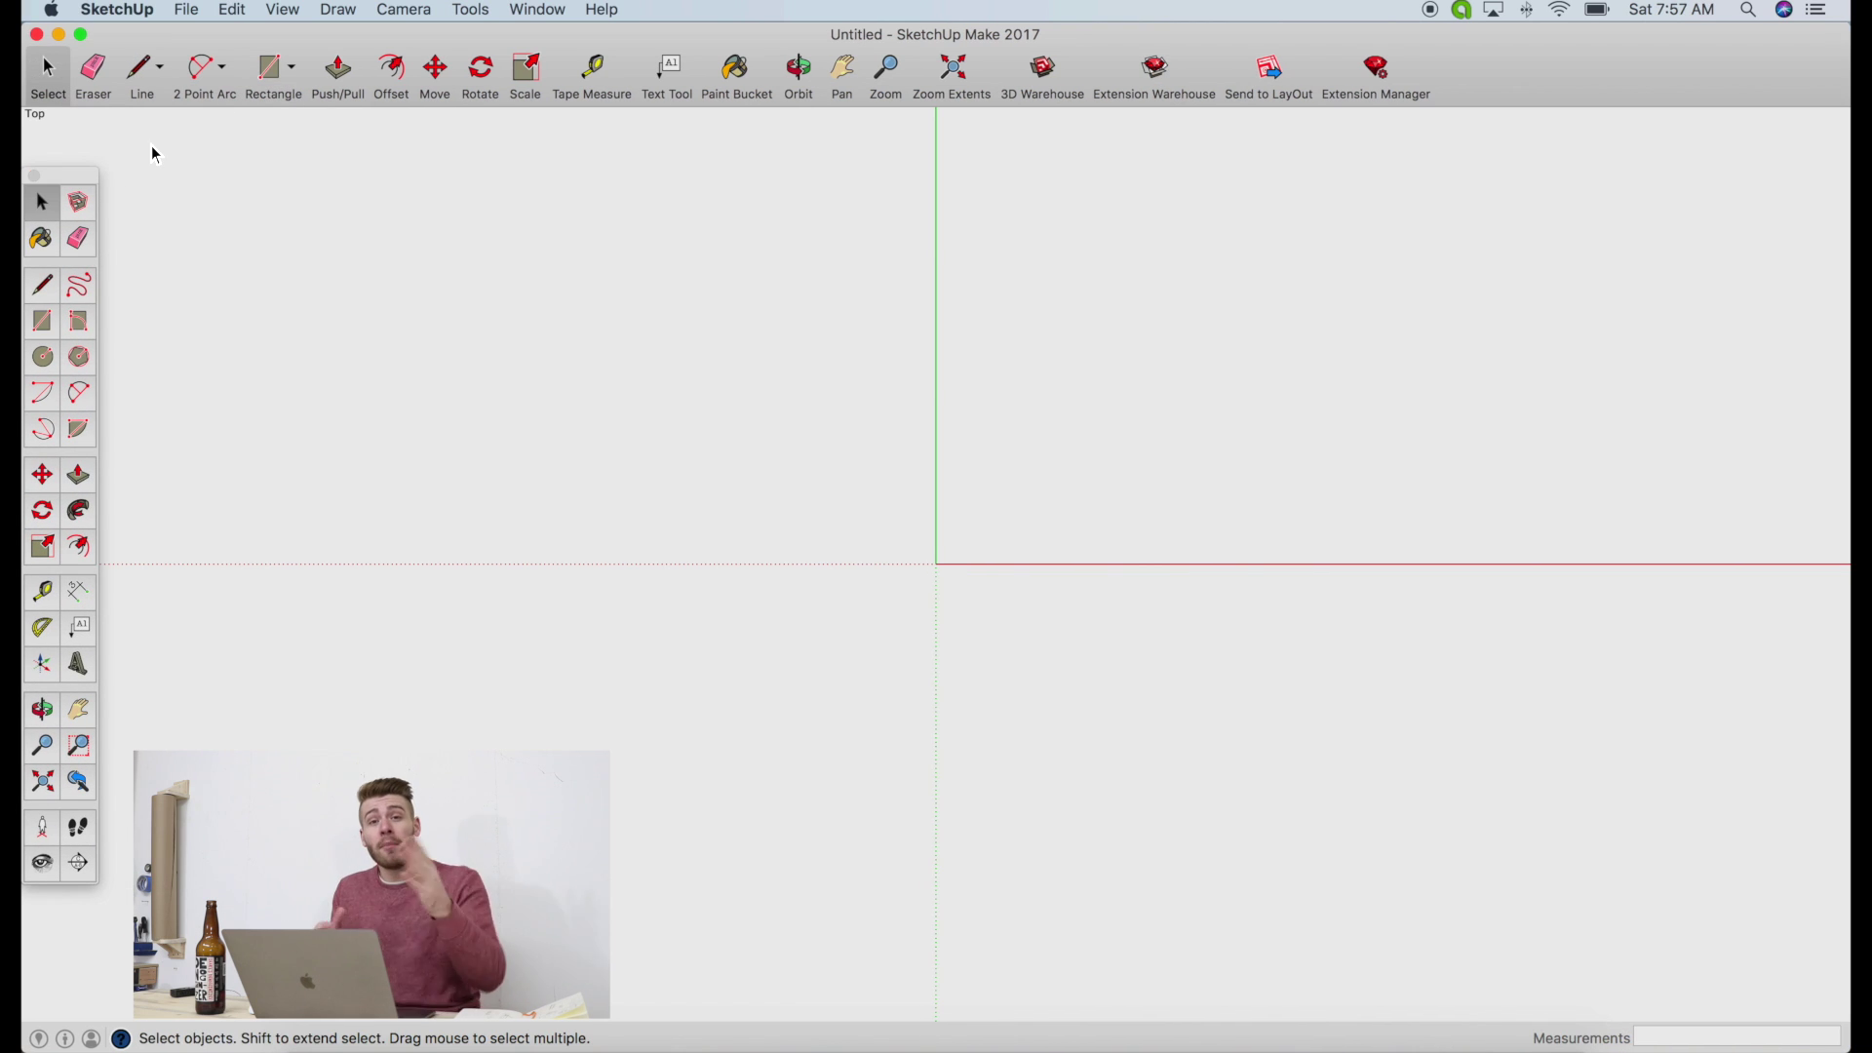
# Draw a 72 by 30 inch rectangle on the ground plane with one corner at the origin
pyautogui.click(274, 86)
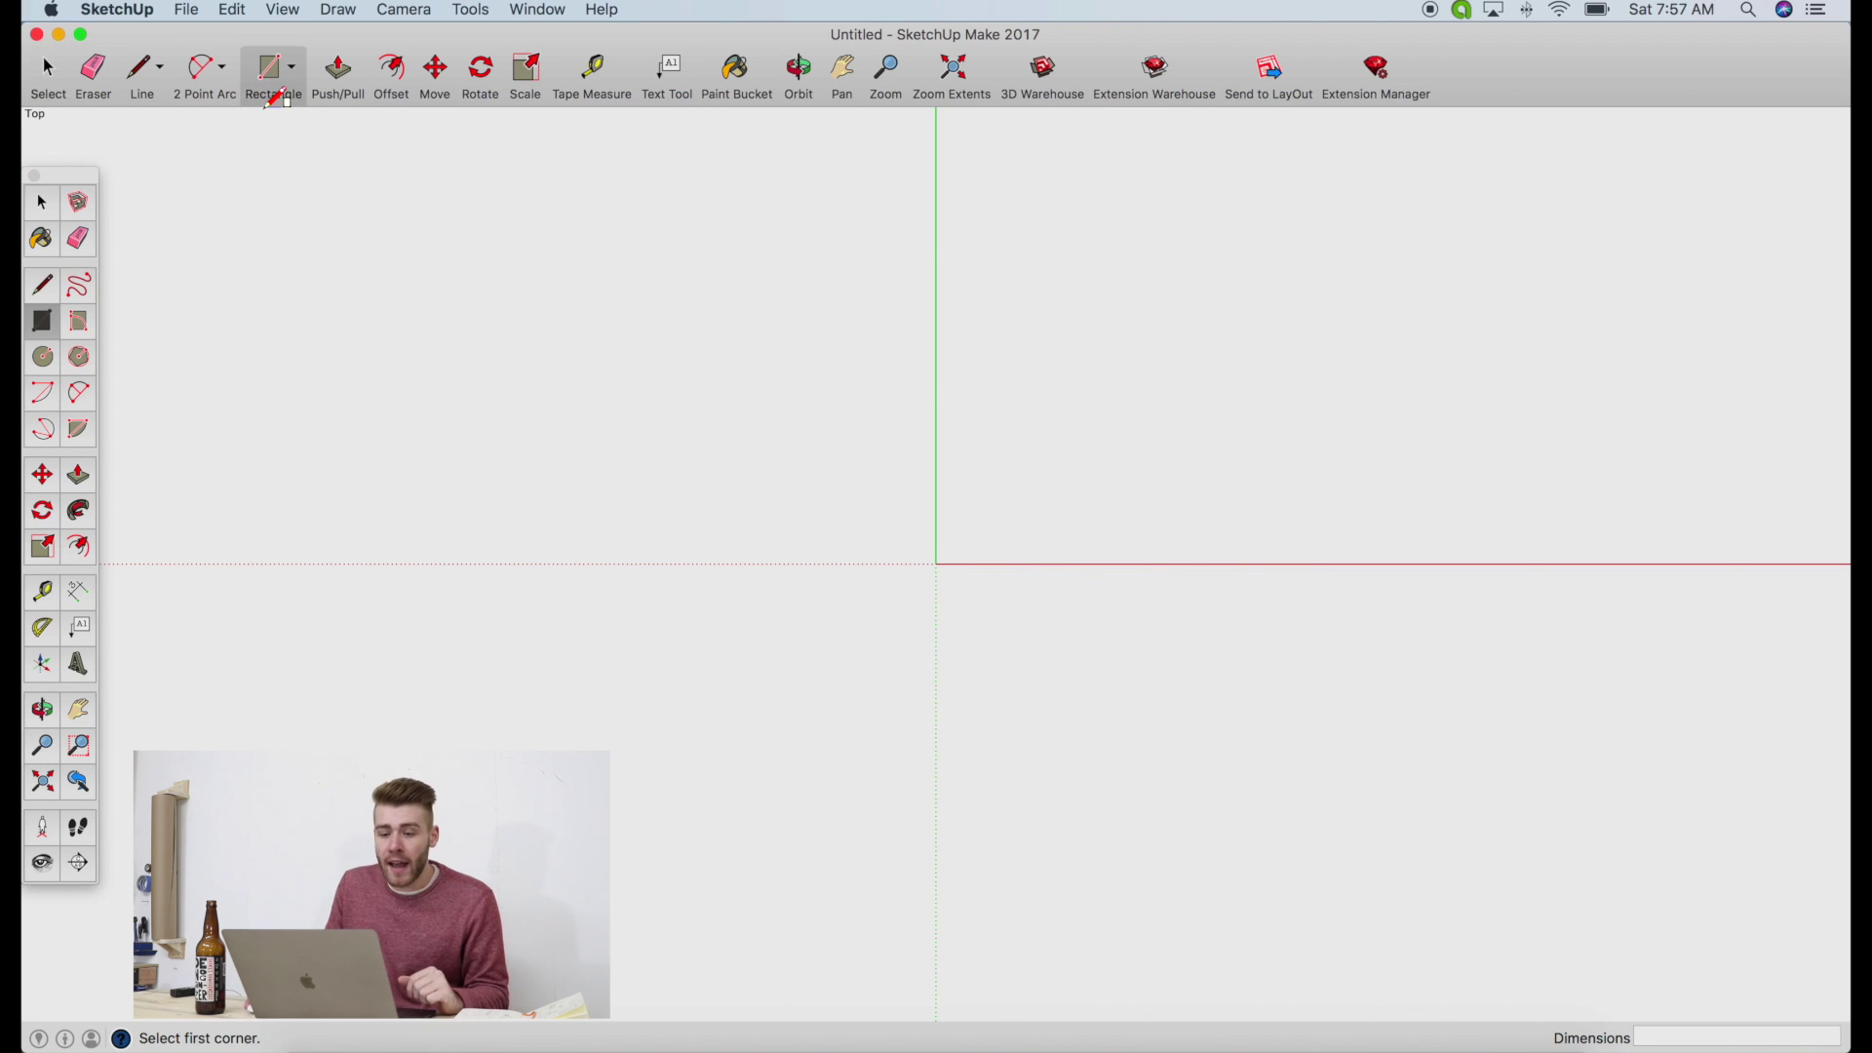
pyautogui.click(936, 563)
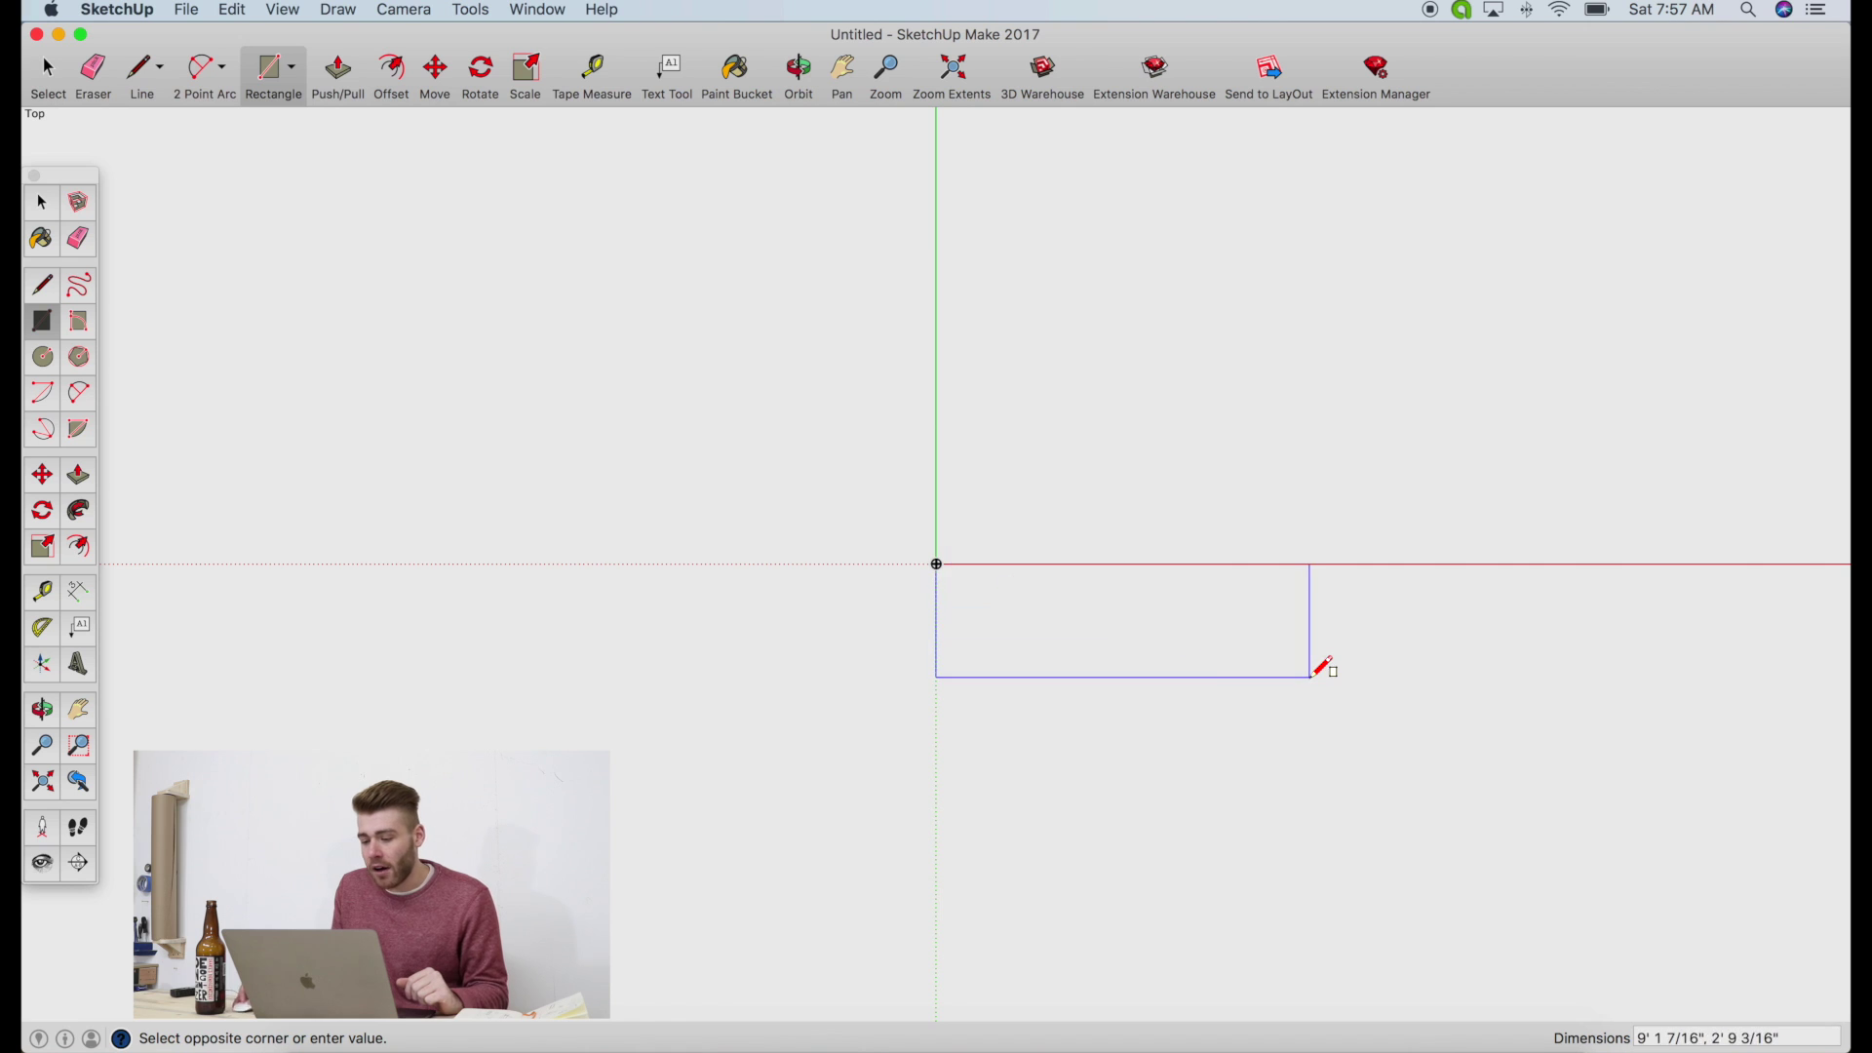
pyautogui.click(1365, 717)
pyautogui.write('72,30')
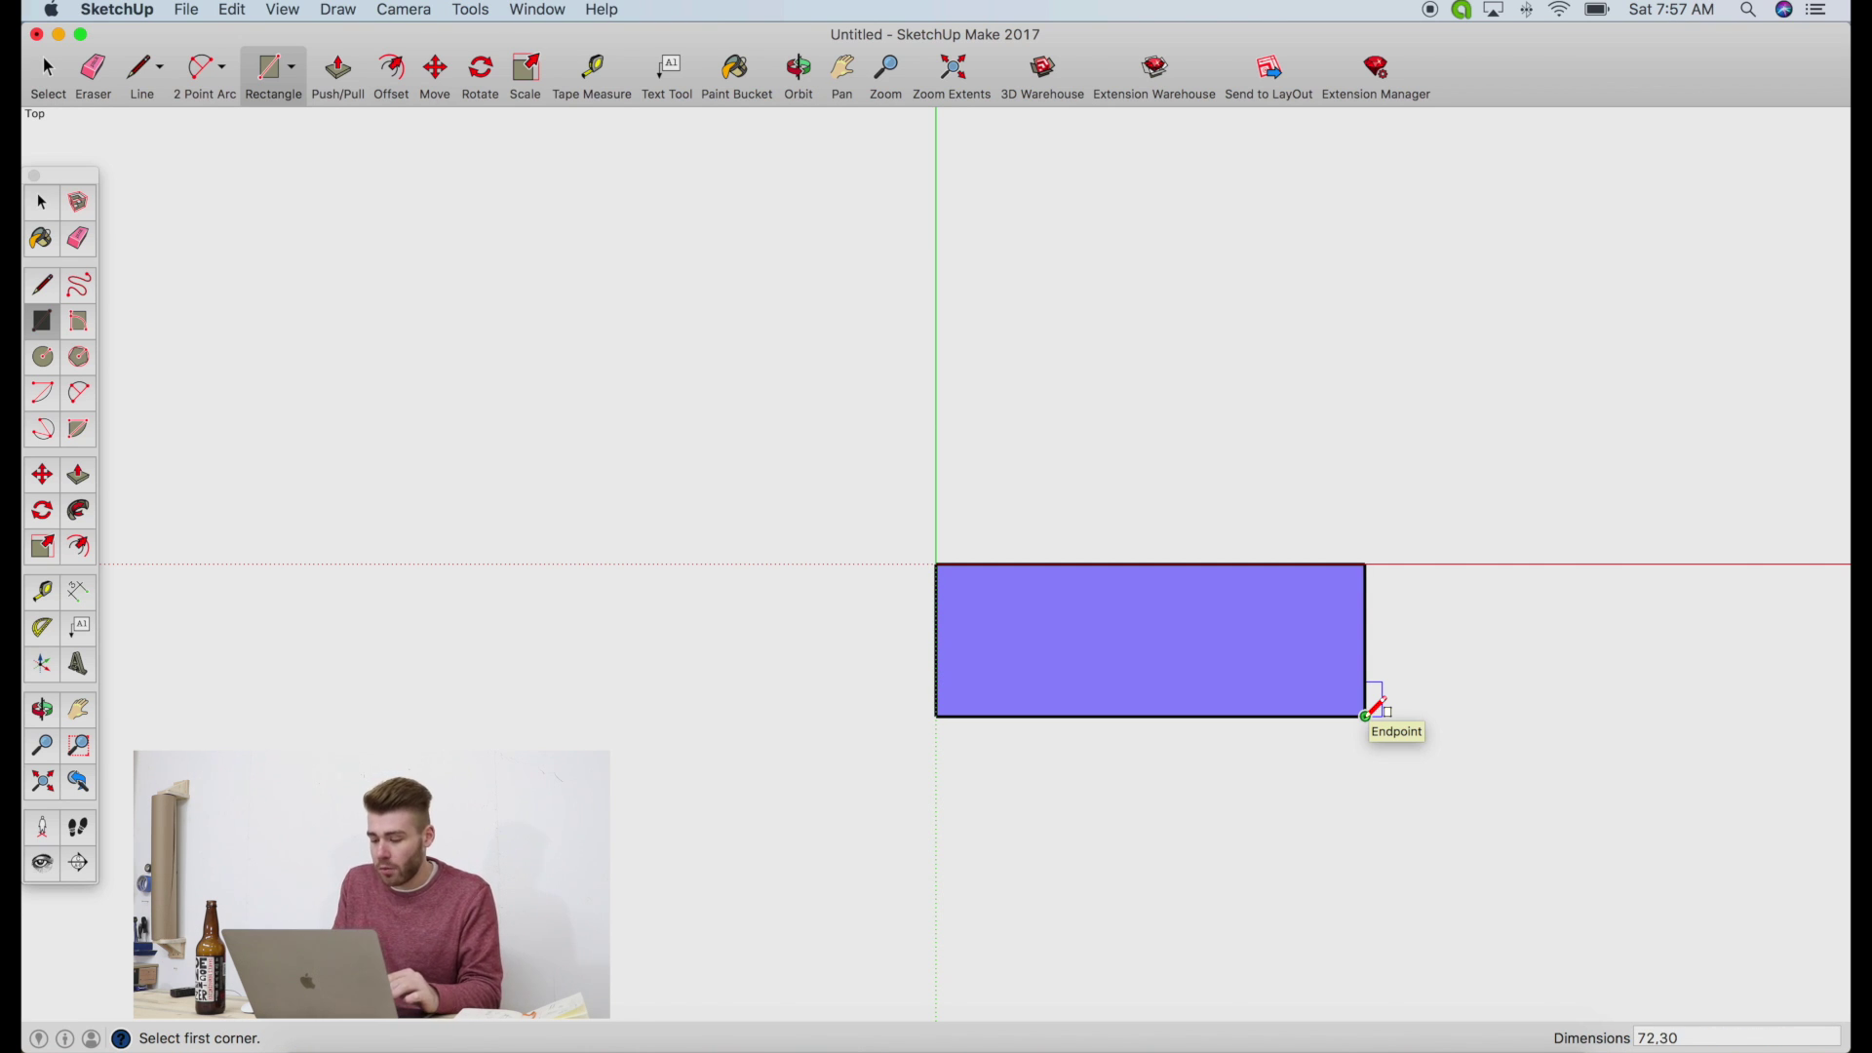
pyautogui.press('Return')
# Extrude the rectangle upward 3 inches with Push/Pull to form the tabletop slab
pyautogui.moveTo(975, 565); pyautogui.dragTo(1051, 266, button='middle')
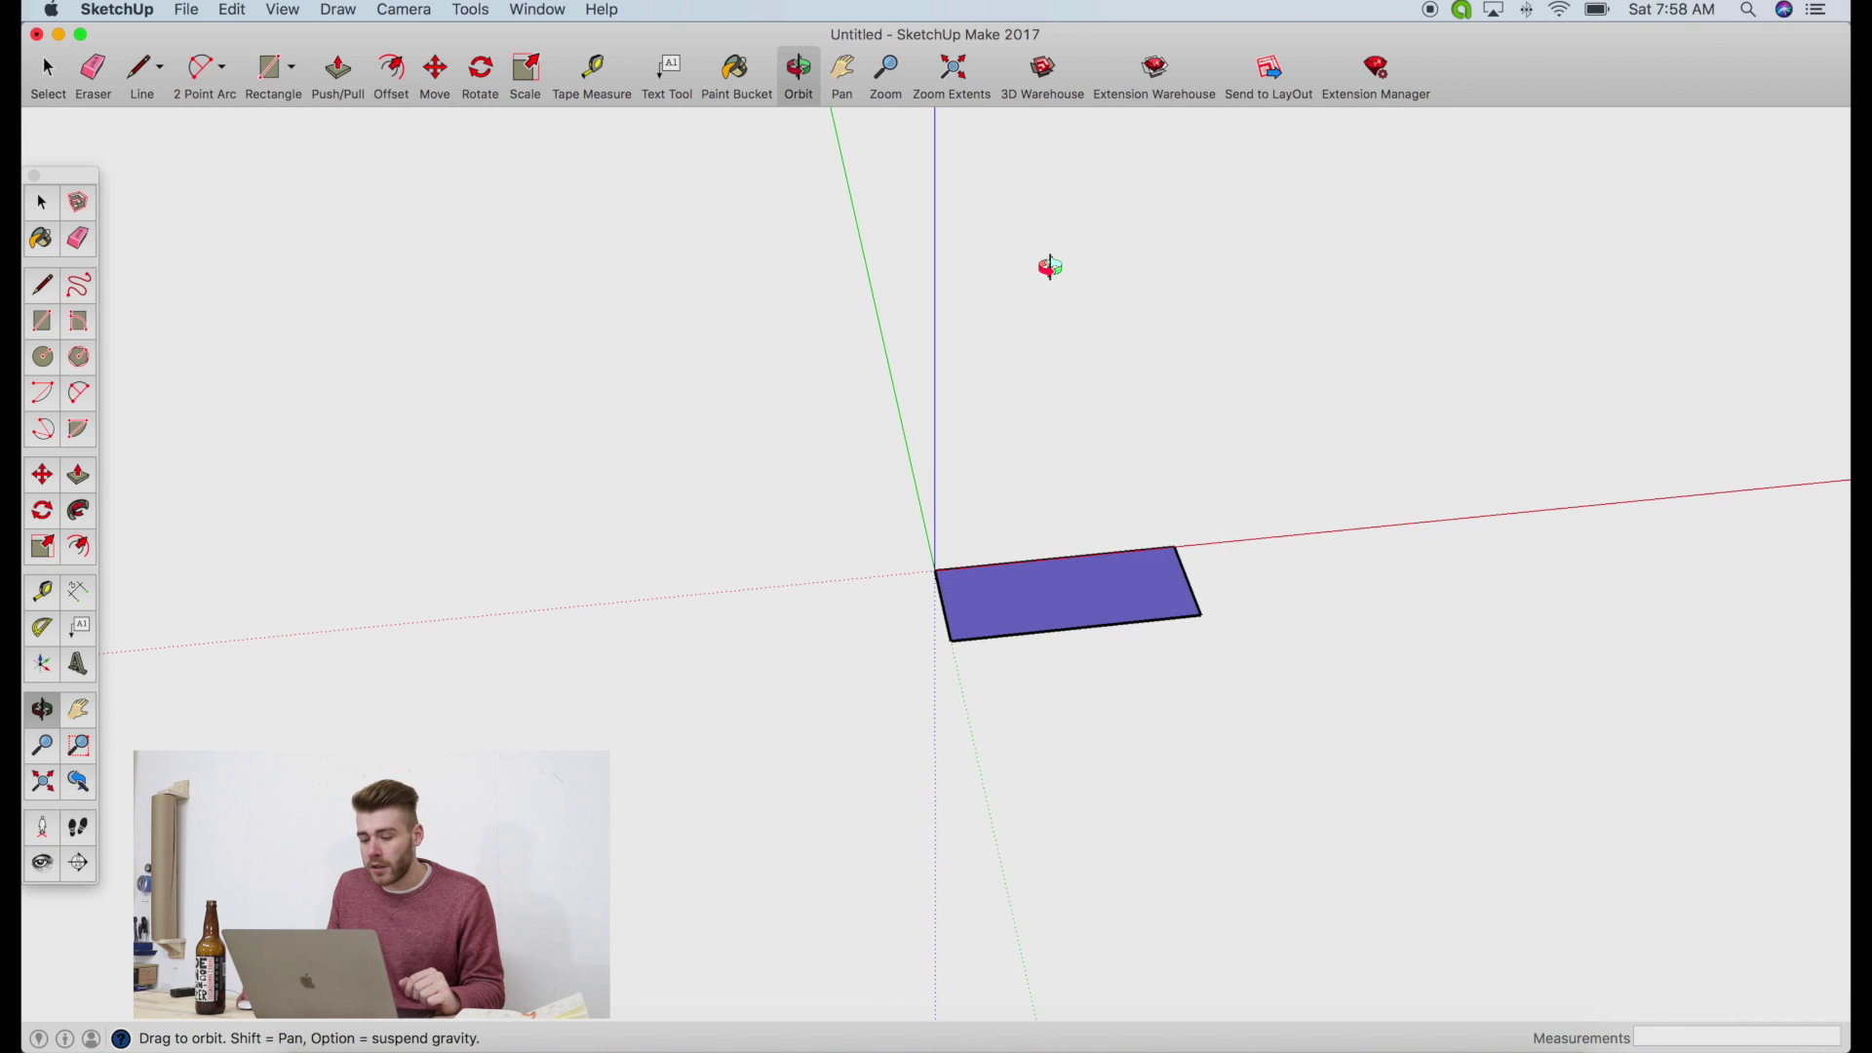
pyautogui.moveTo(1011, 435); pyautogui.dragTo(998, 284)
pyautogui.moveTo(998, 468); pyautogui.dragTo(964, 360)
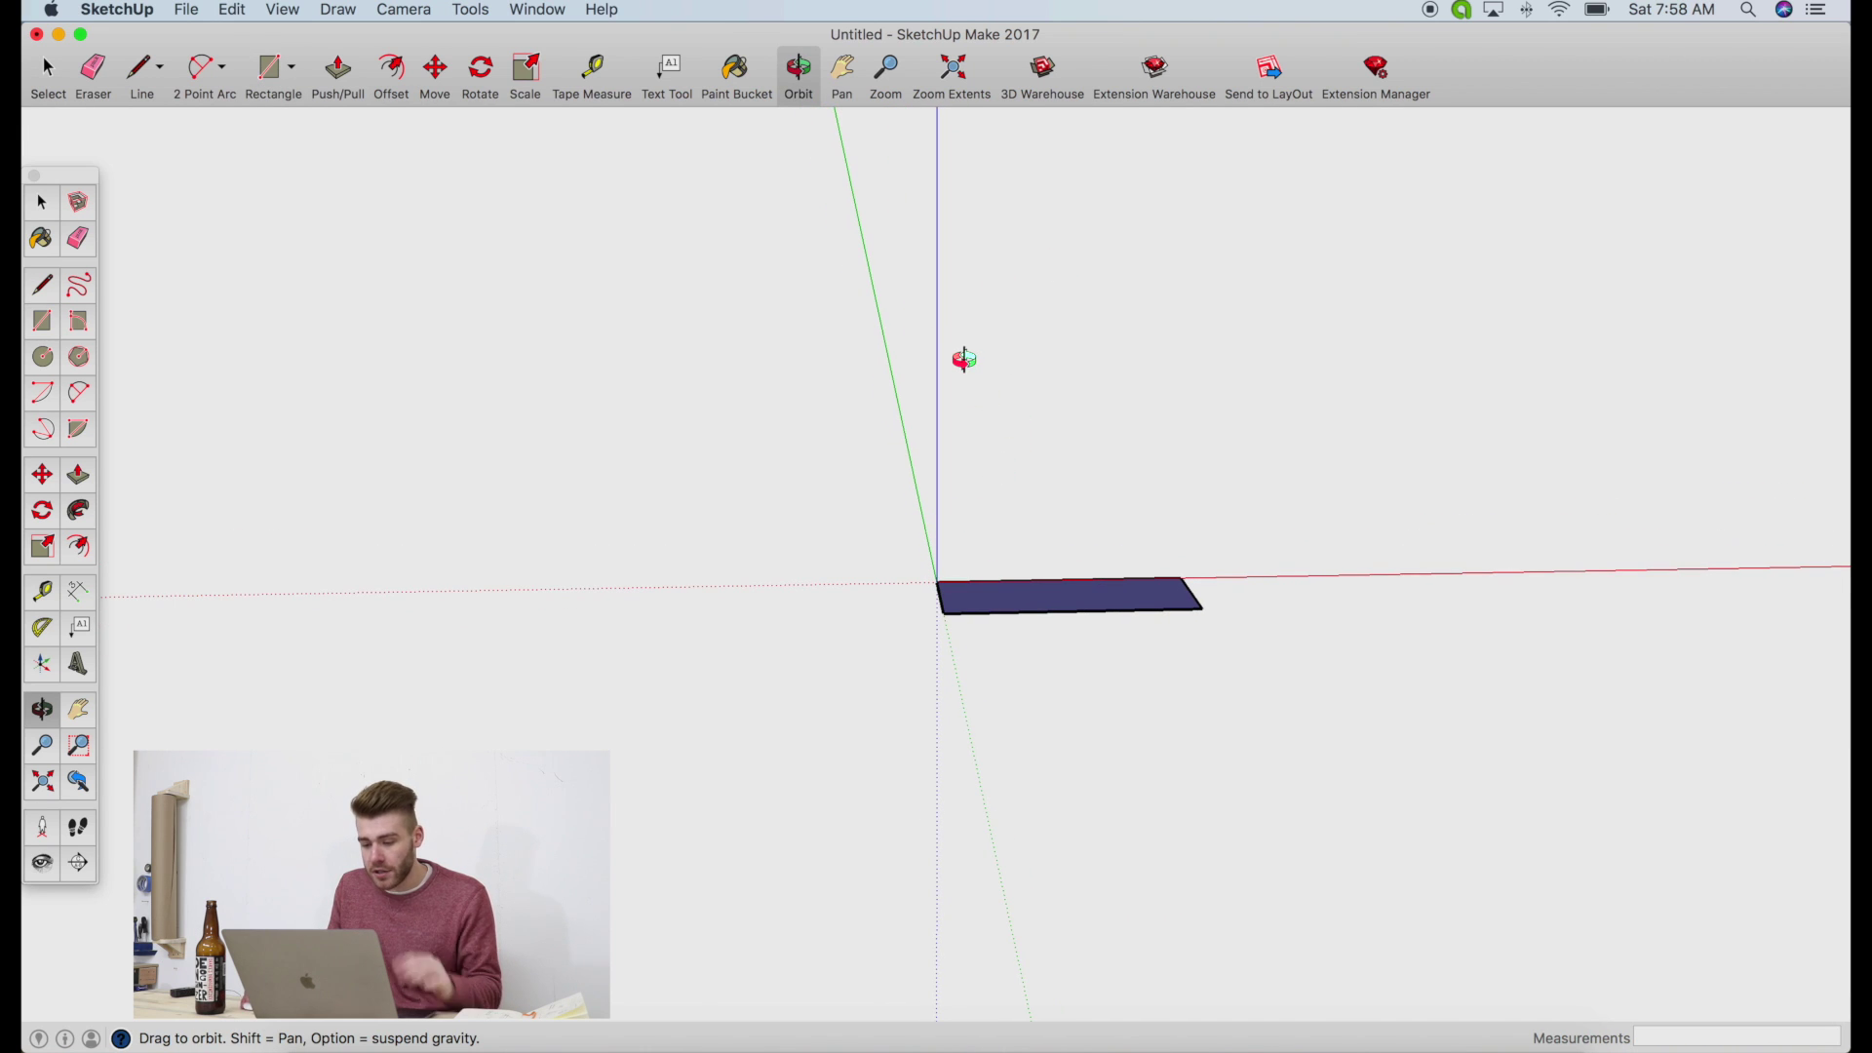
pyautogui.click(338, 72)
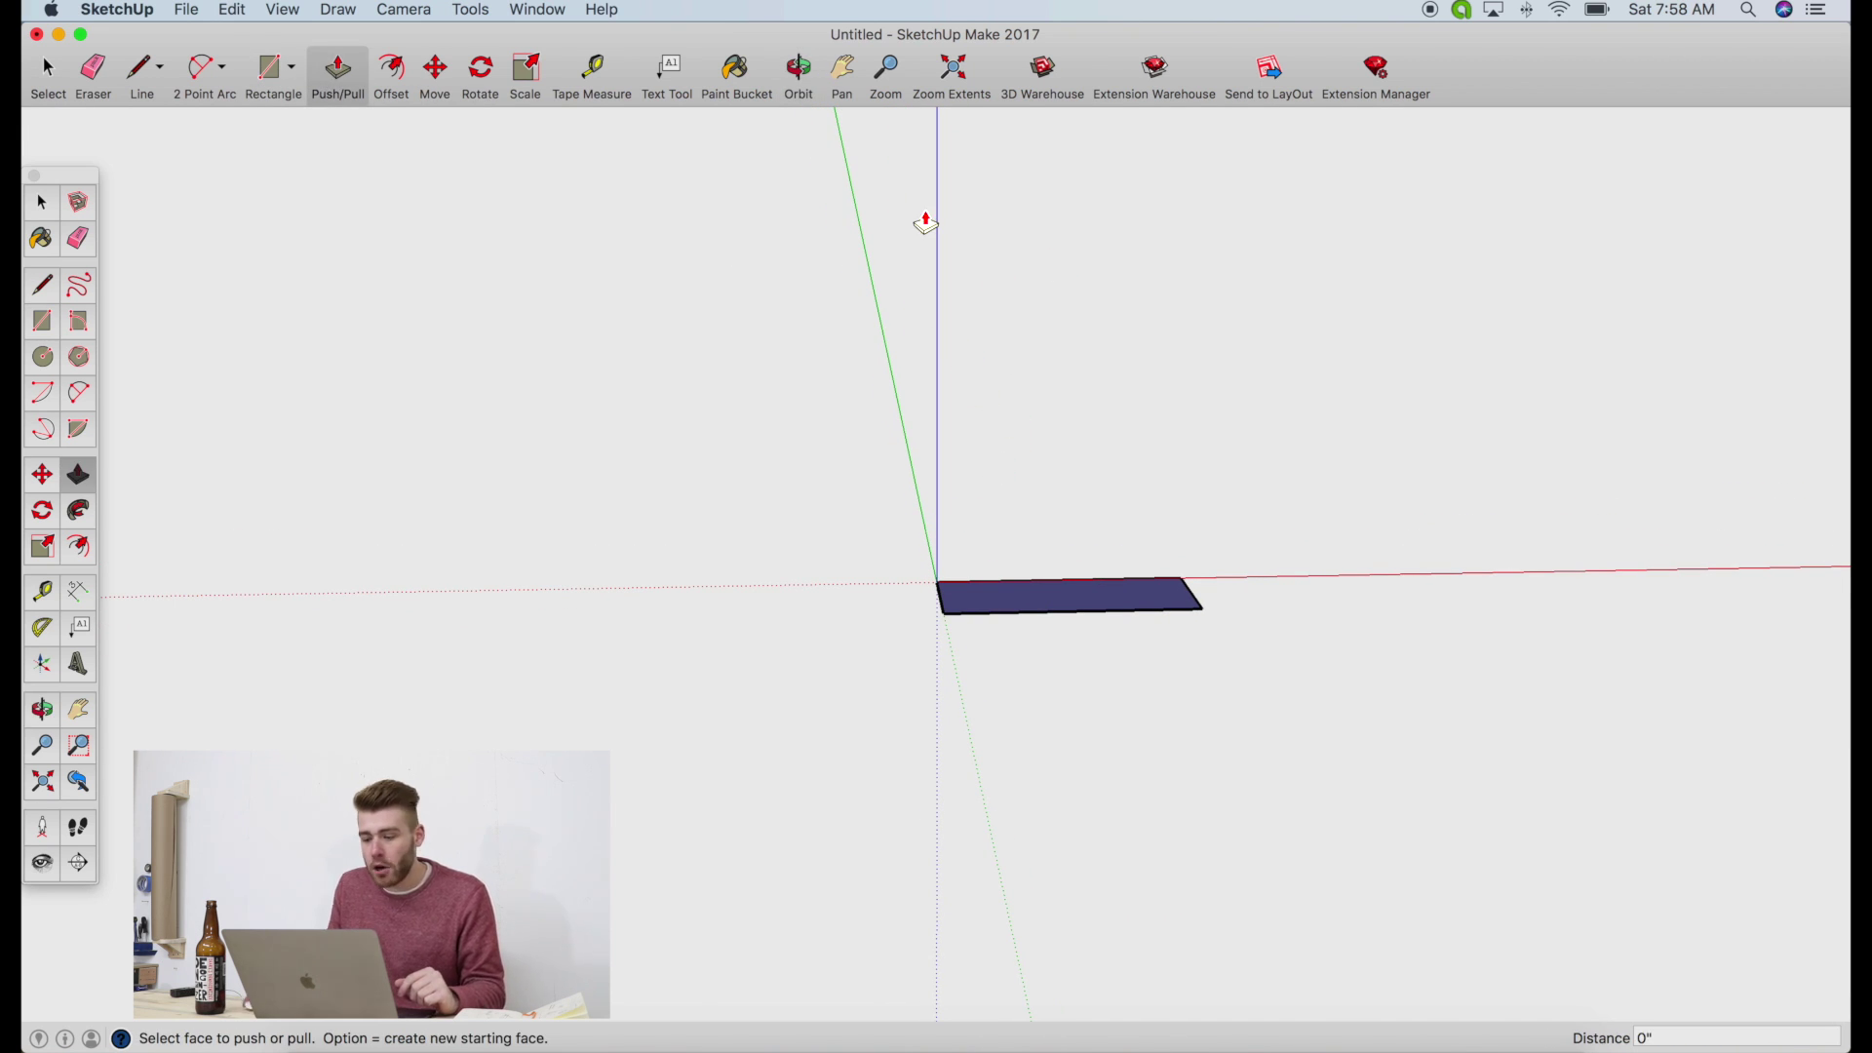
pyautogui.click(1068, 602)
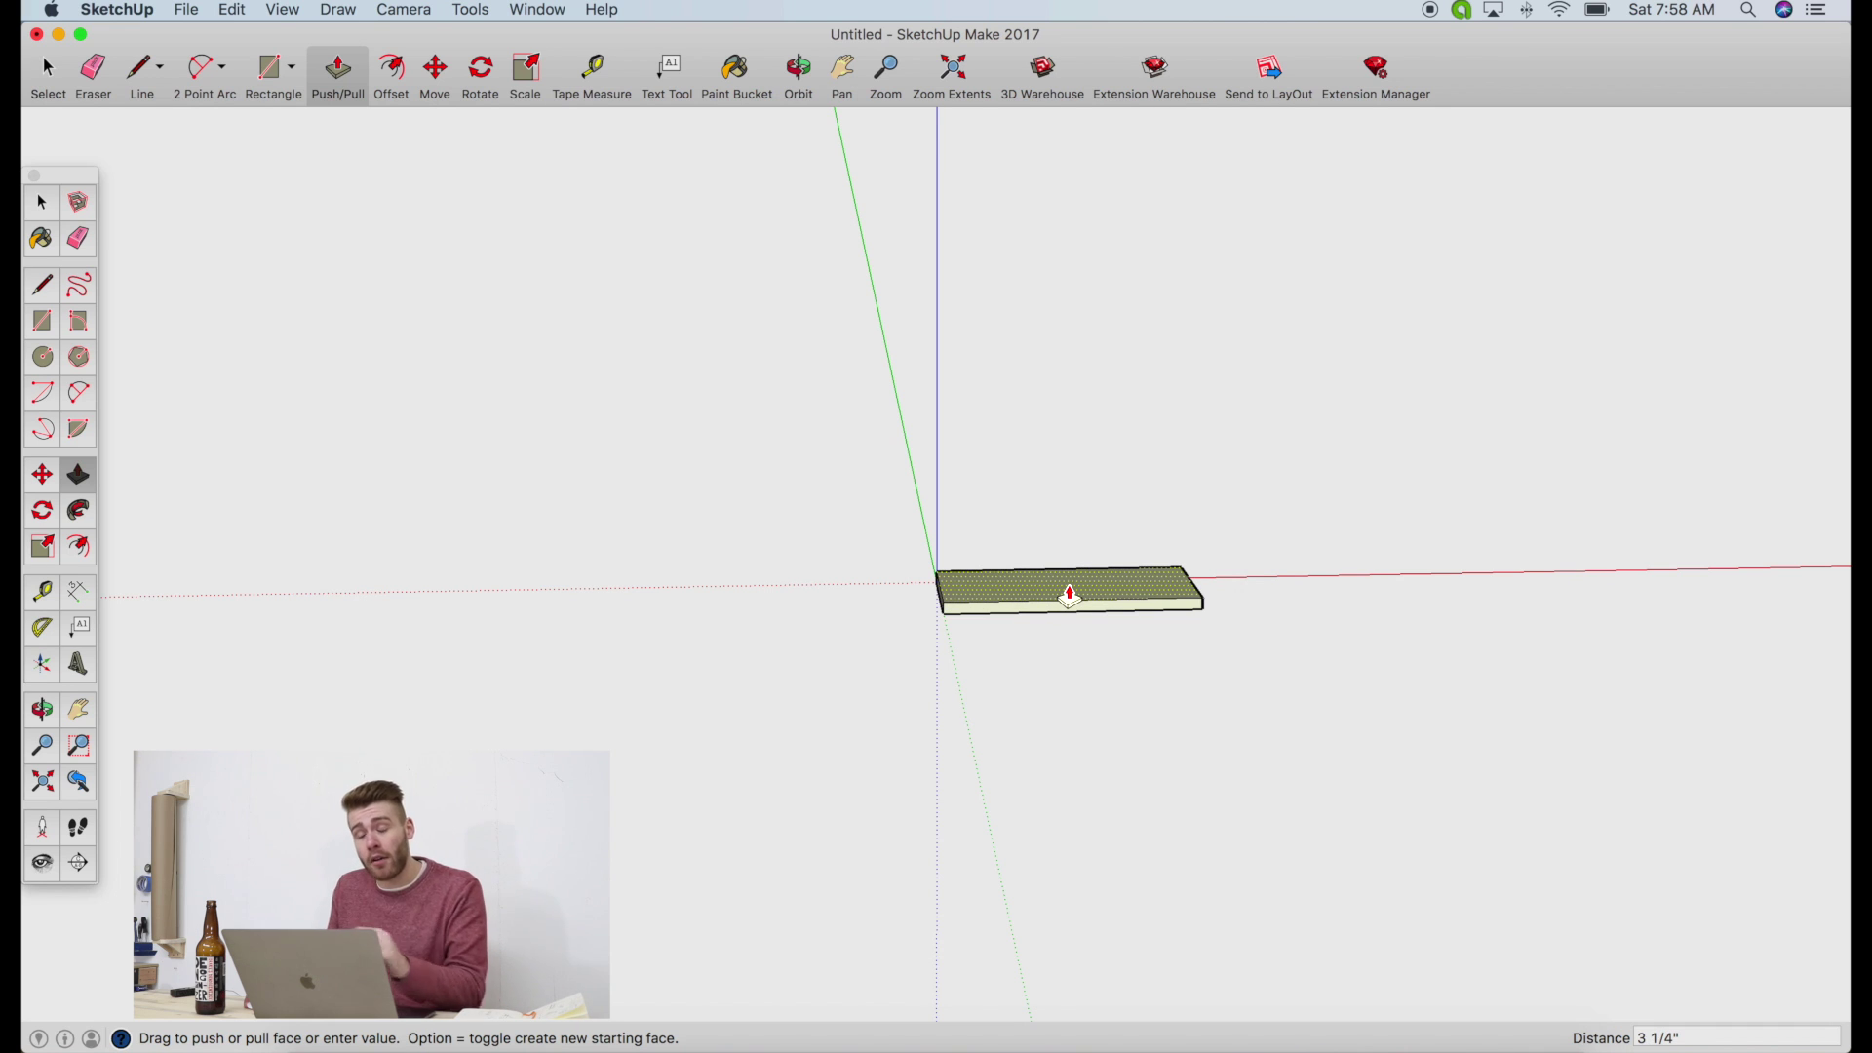
pyautogui.click(1069, 594)
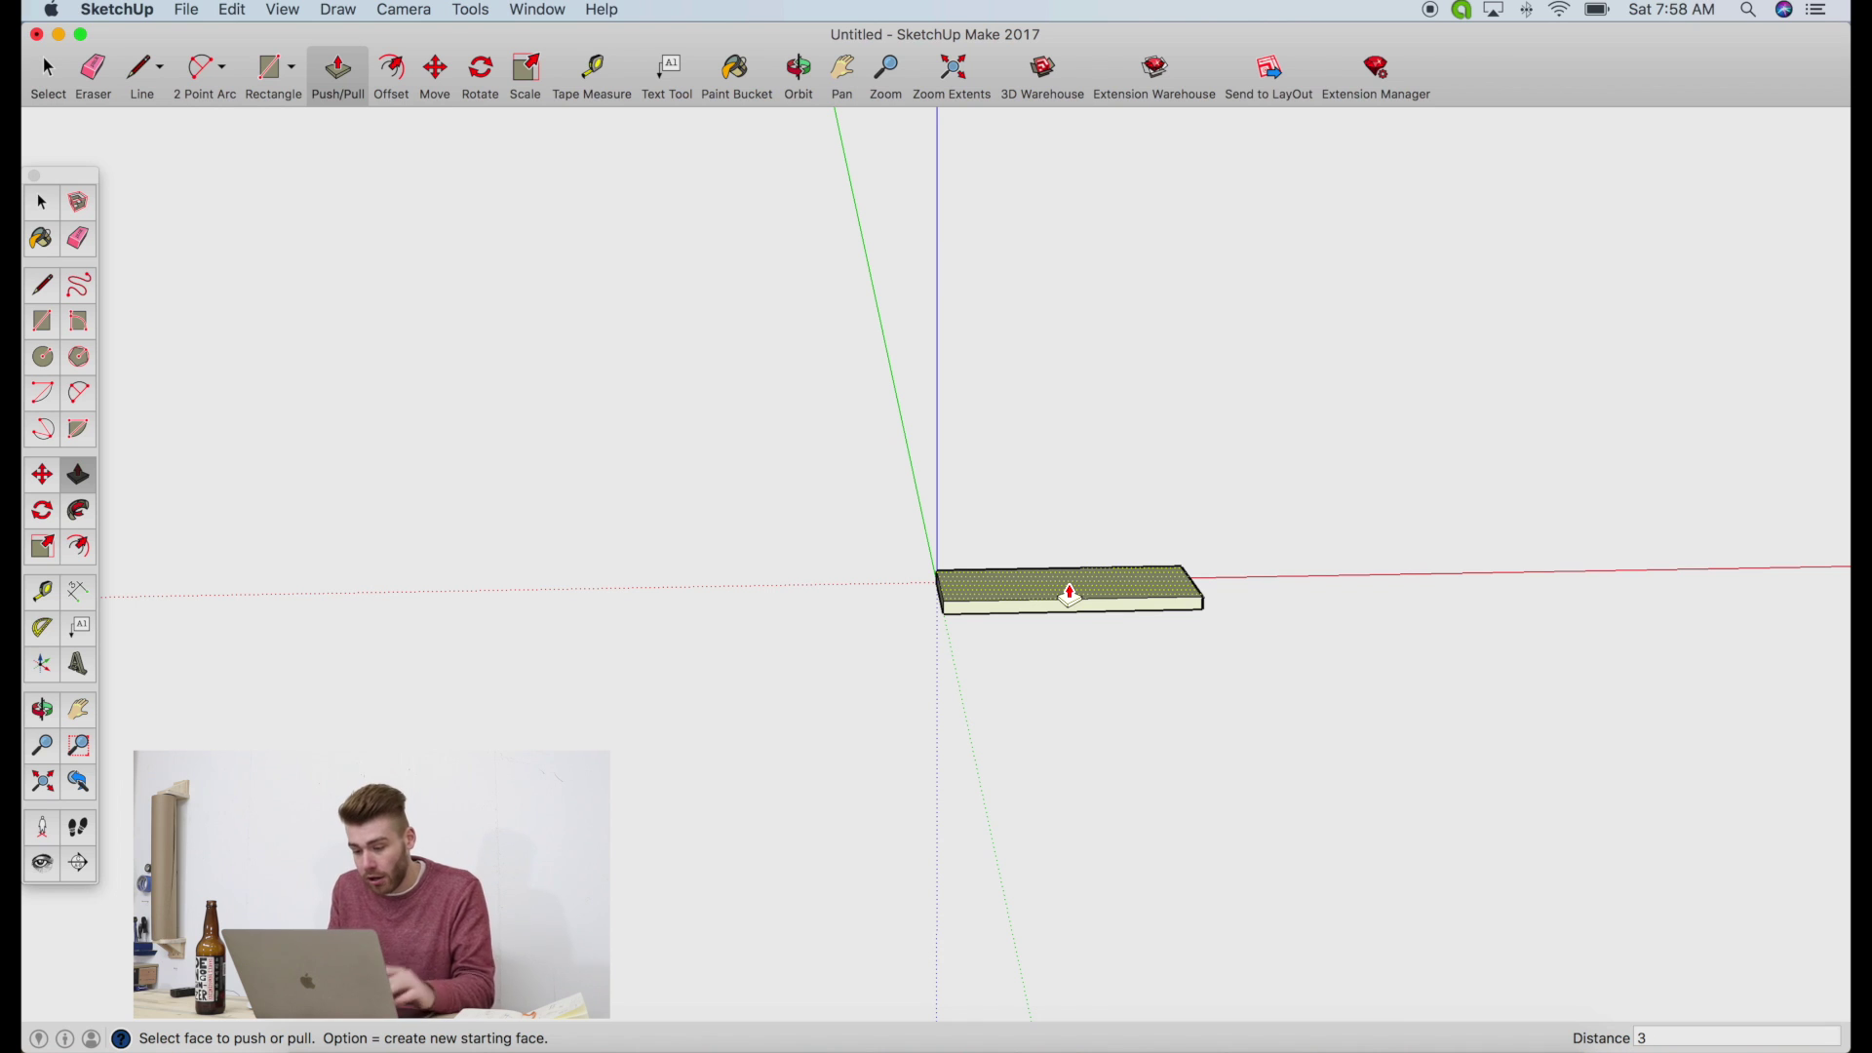
# Make all connected faces and edges of the slab into a component named Top
pyautogui.scroll(3, 1073, 589)
pyautogui.press('m')
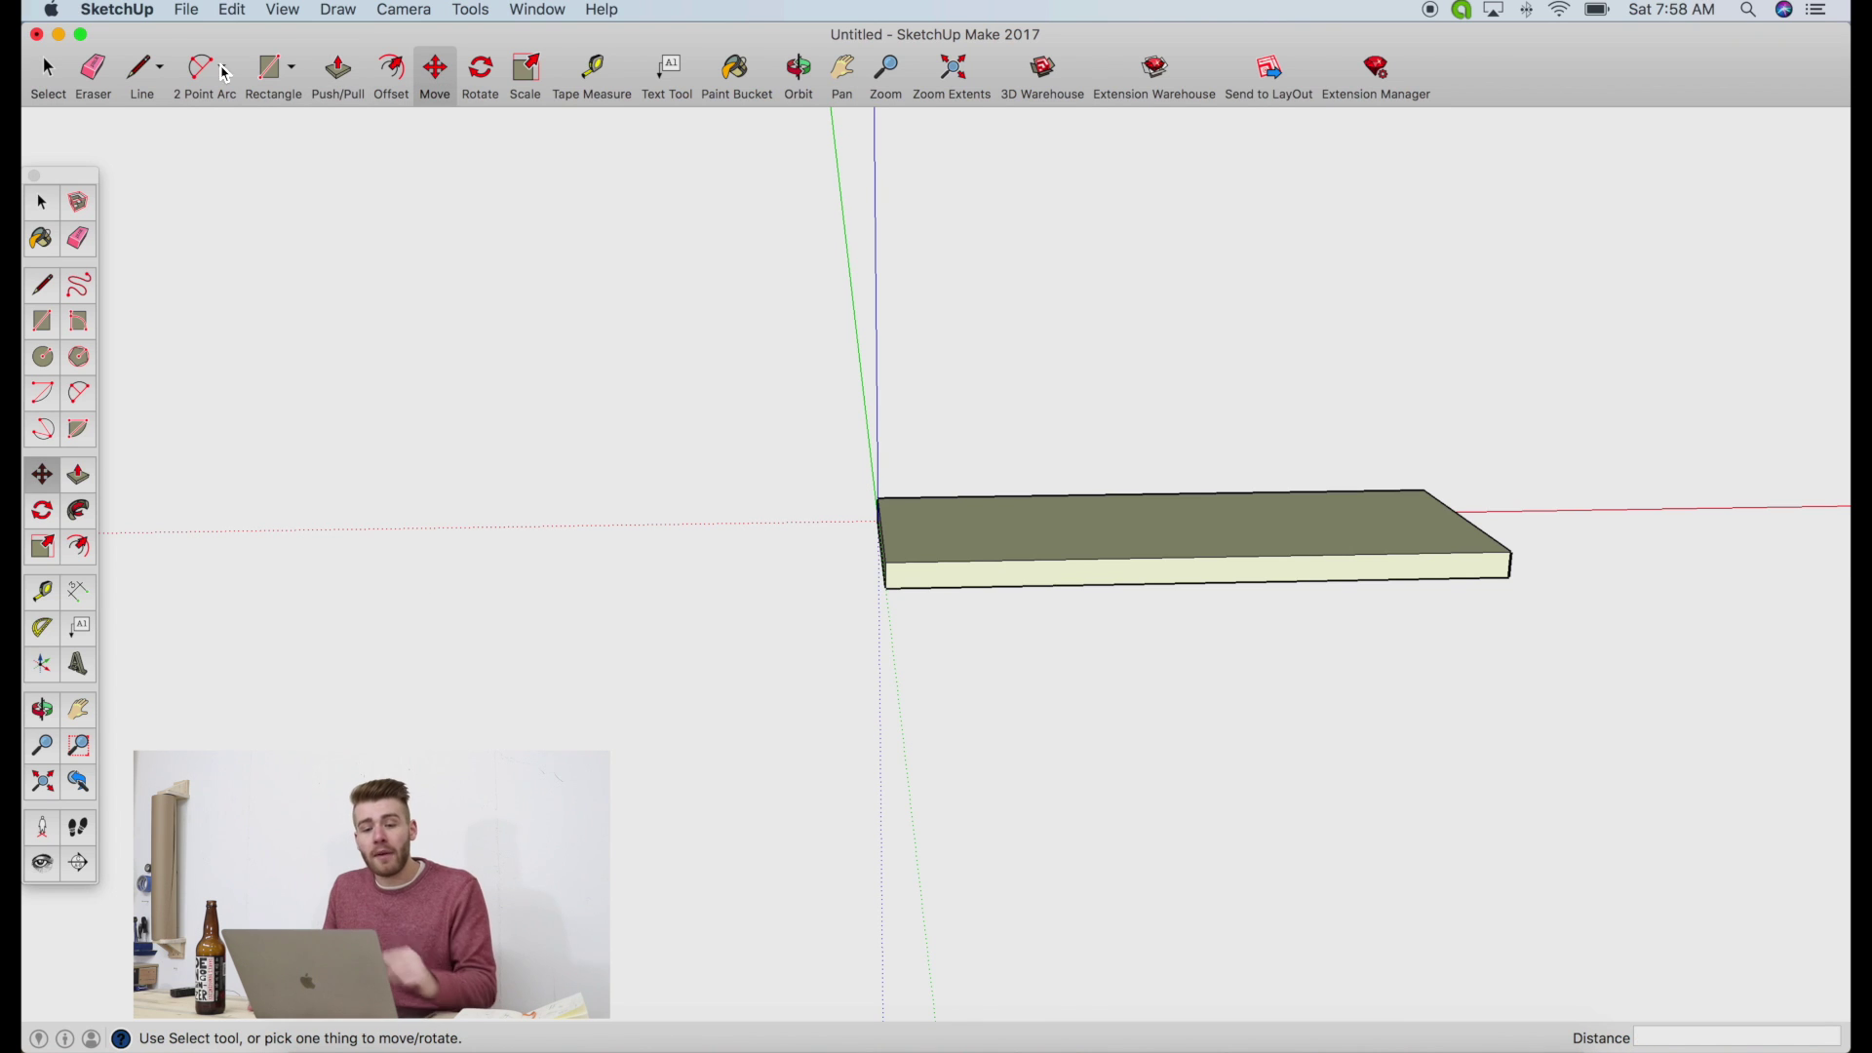
pyautogui.click(45, 72)
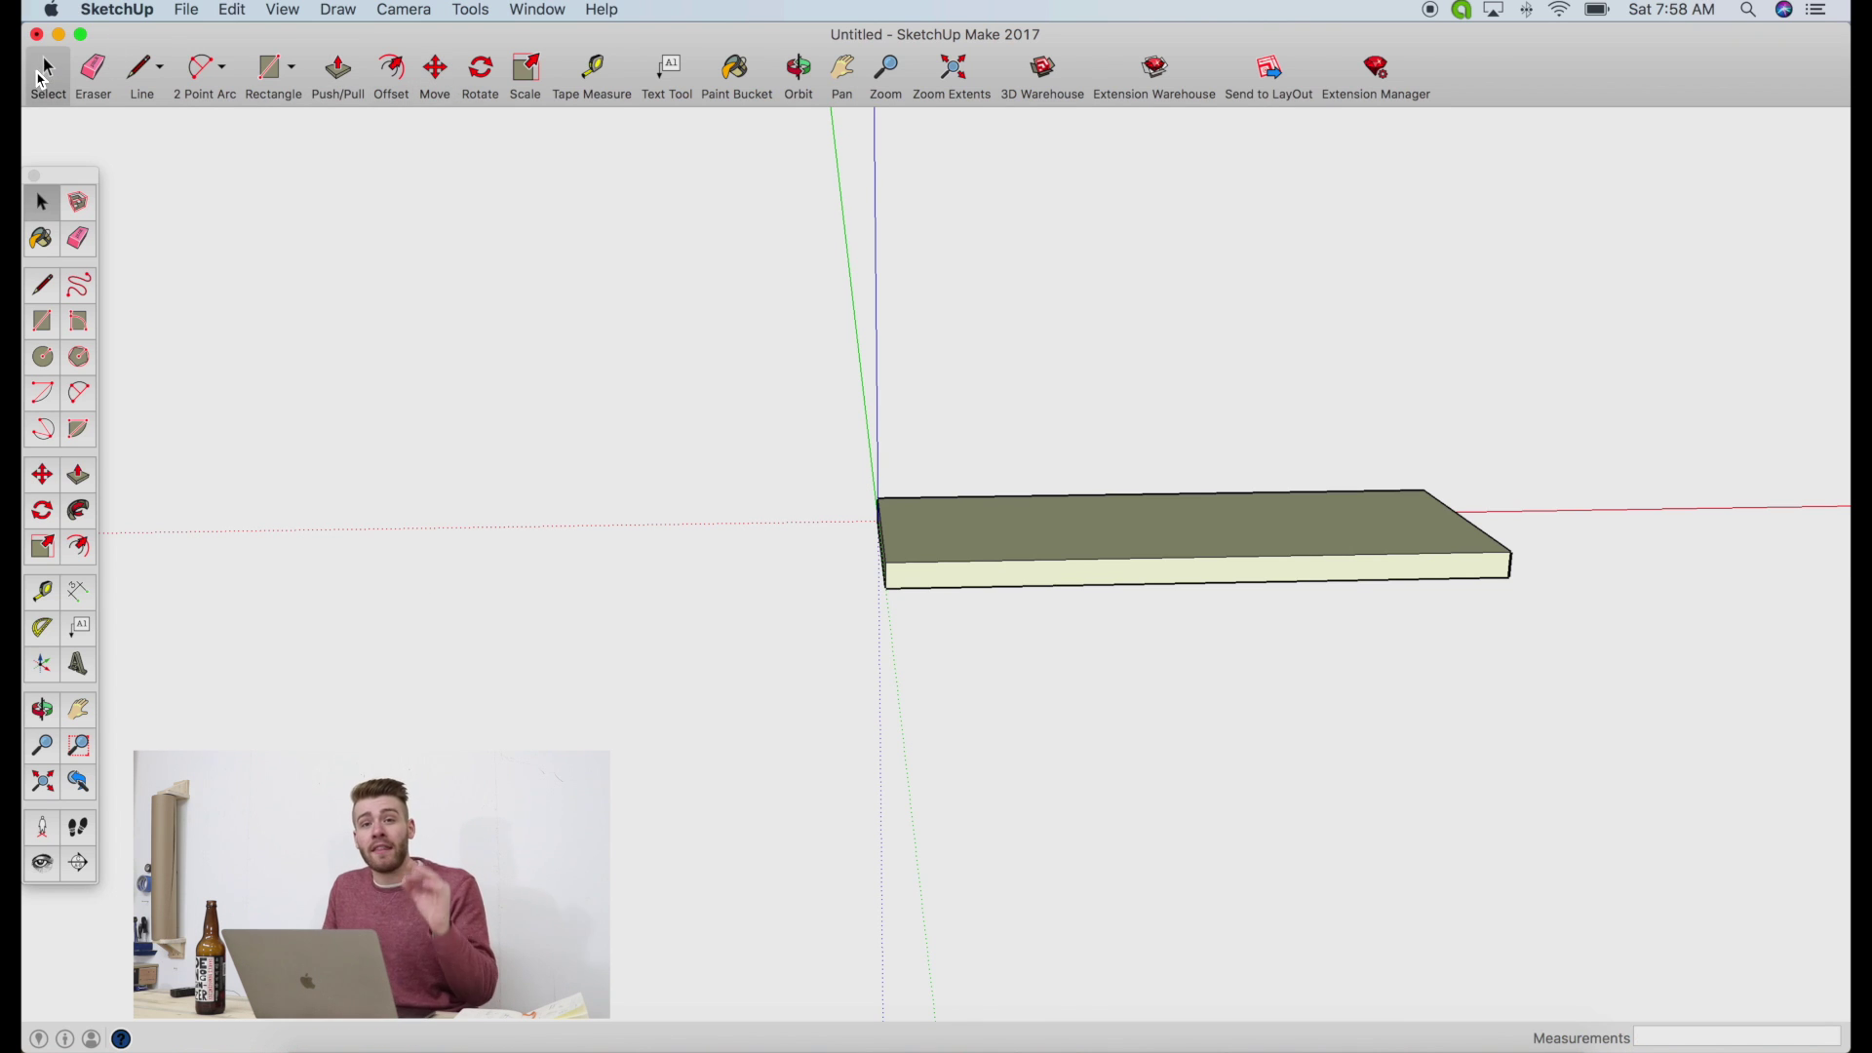
pyautogui.click(961, 576)
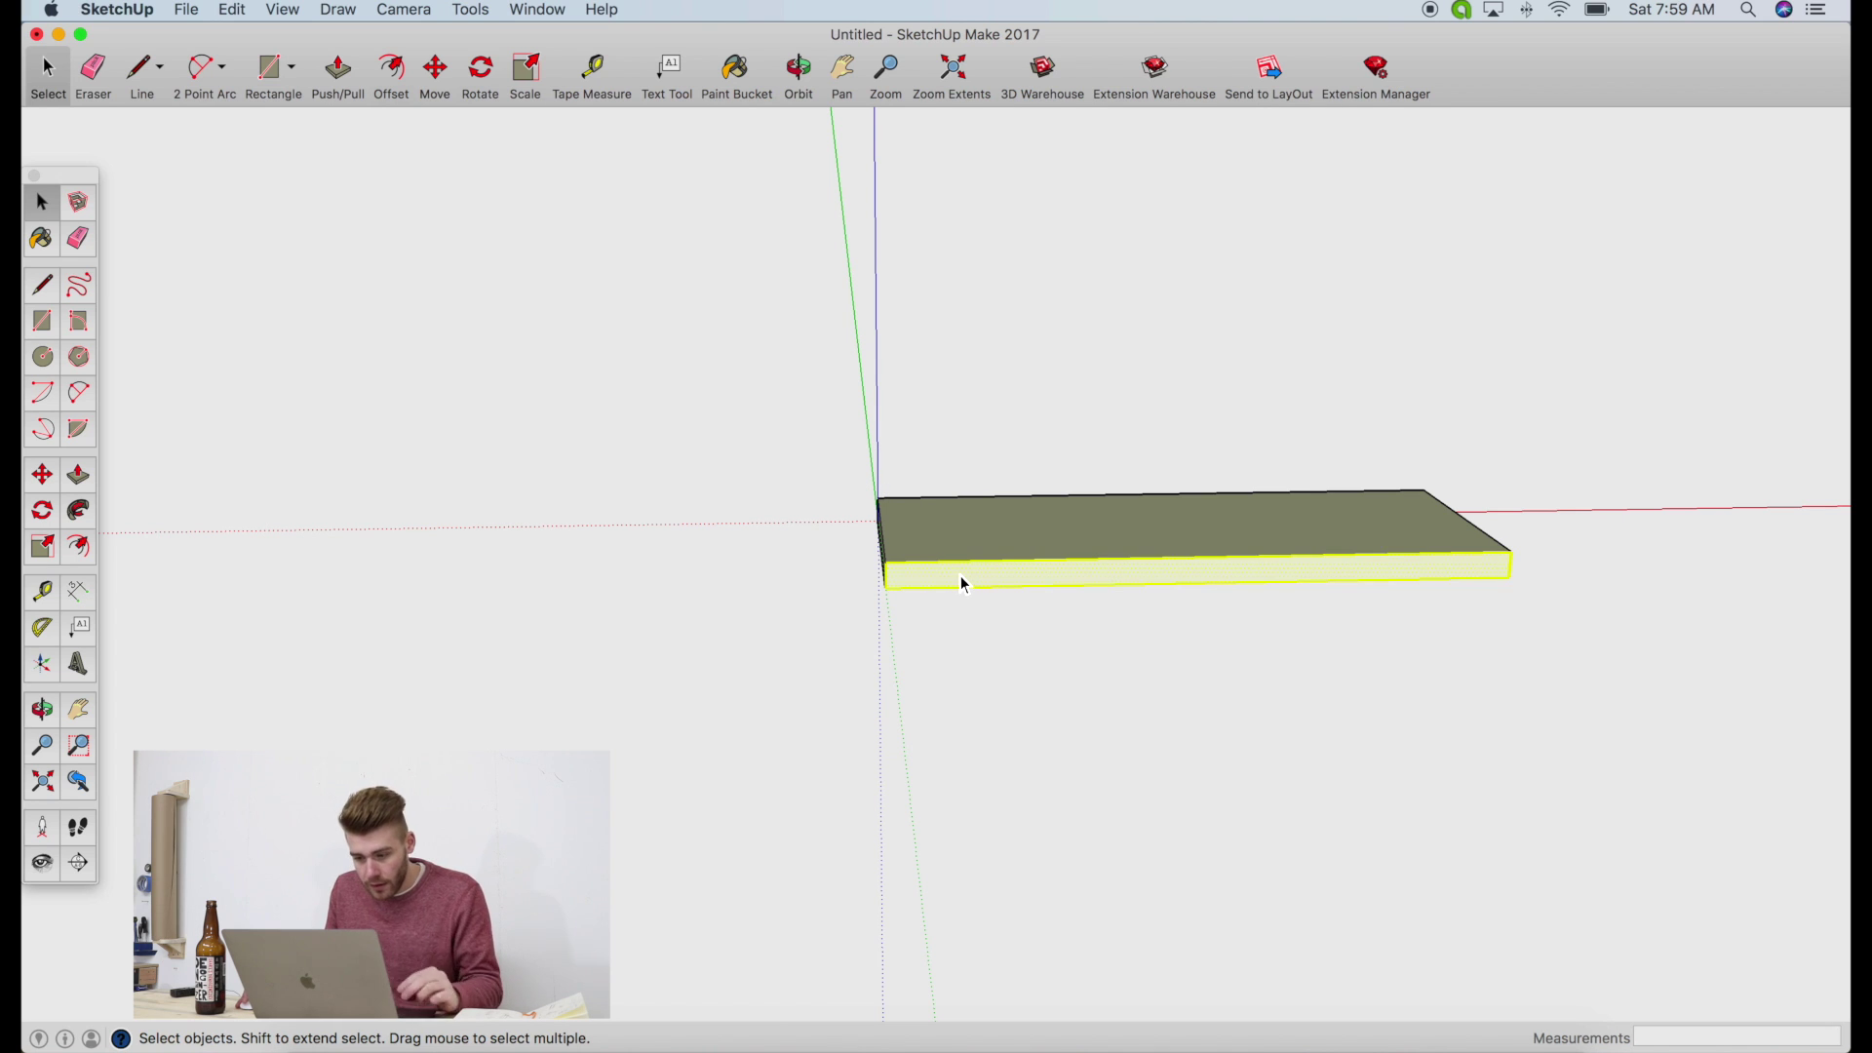
pyautogui.click(973, 547)
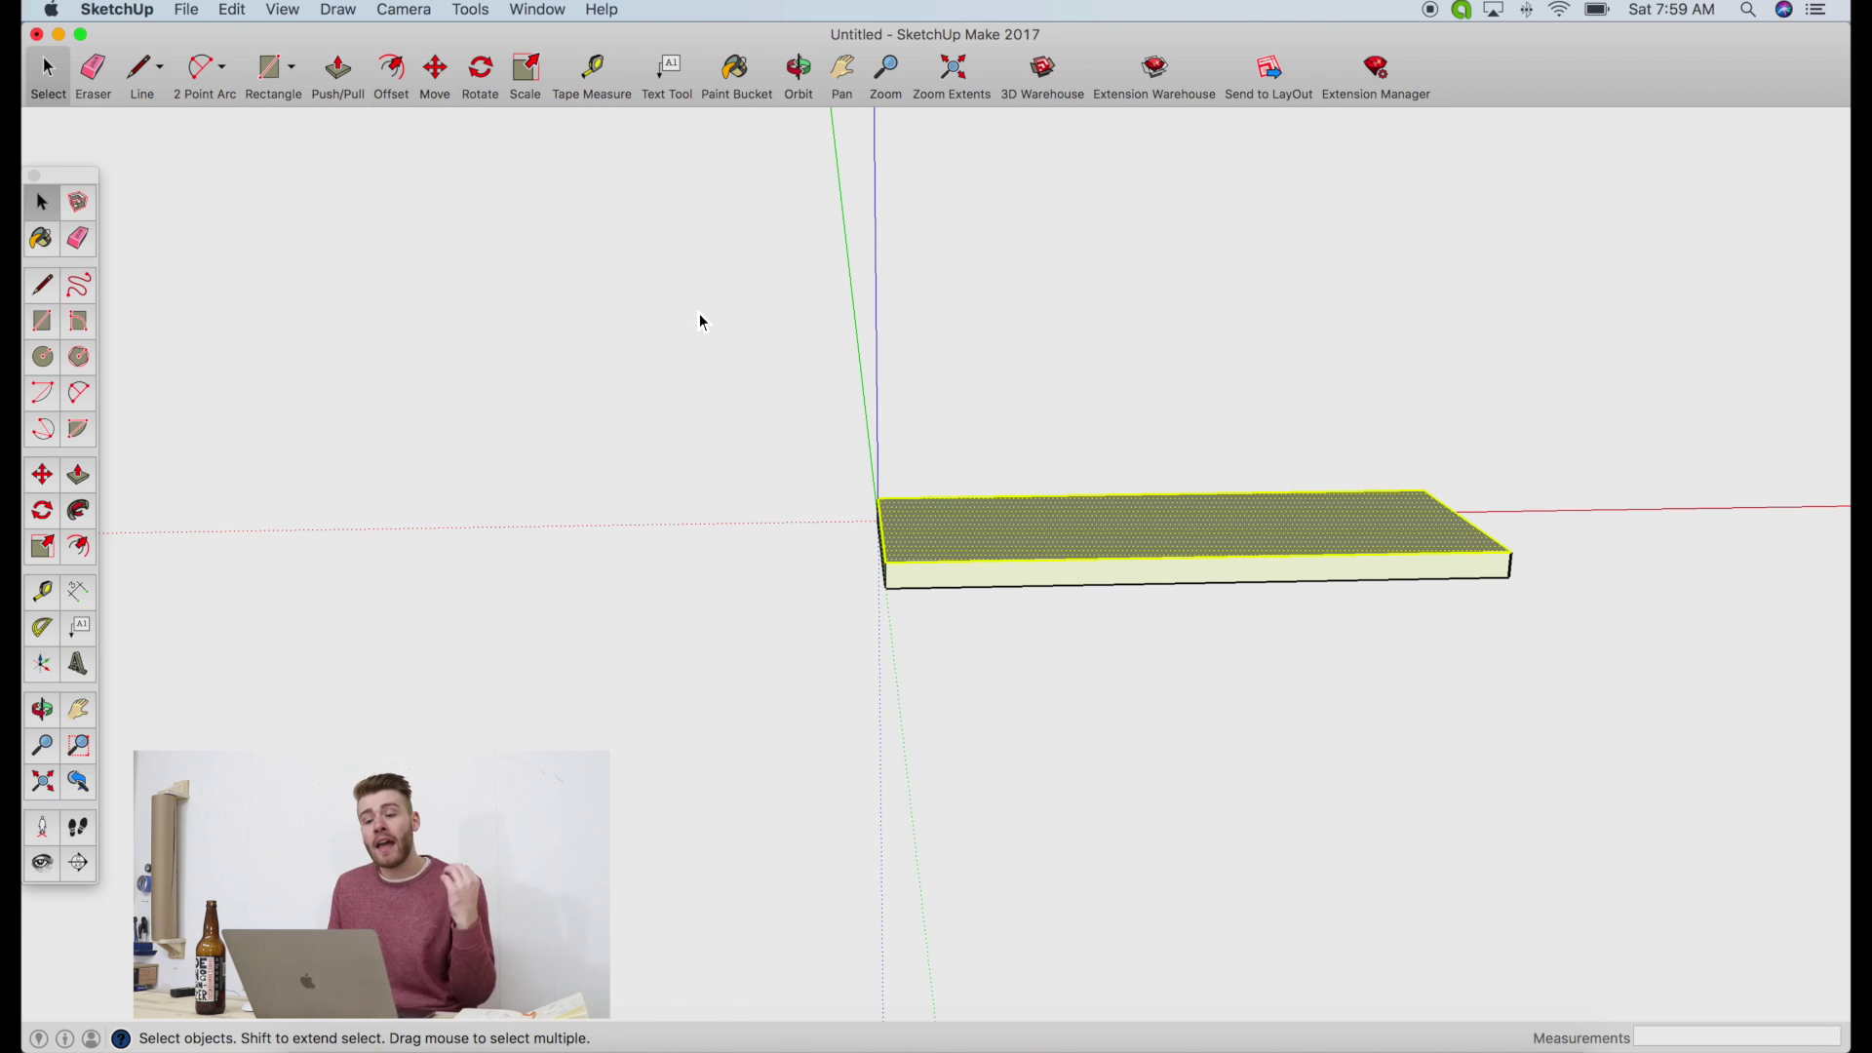
pyautogui.tripleClick(1043, 547)
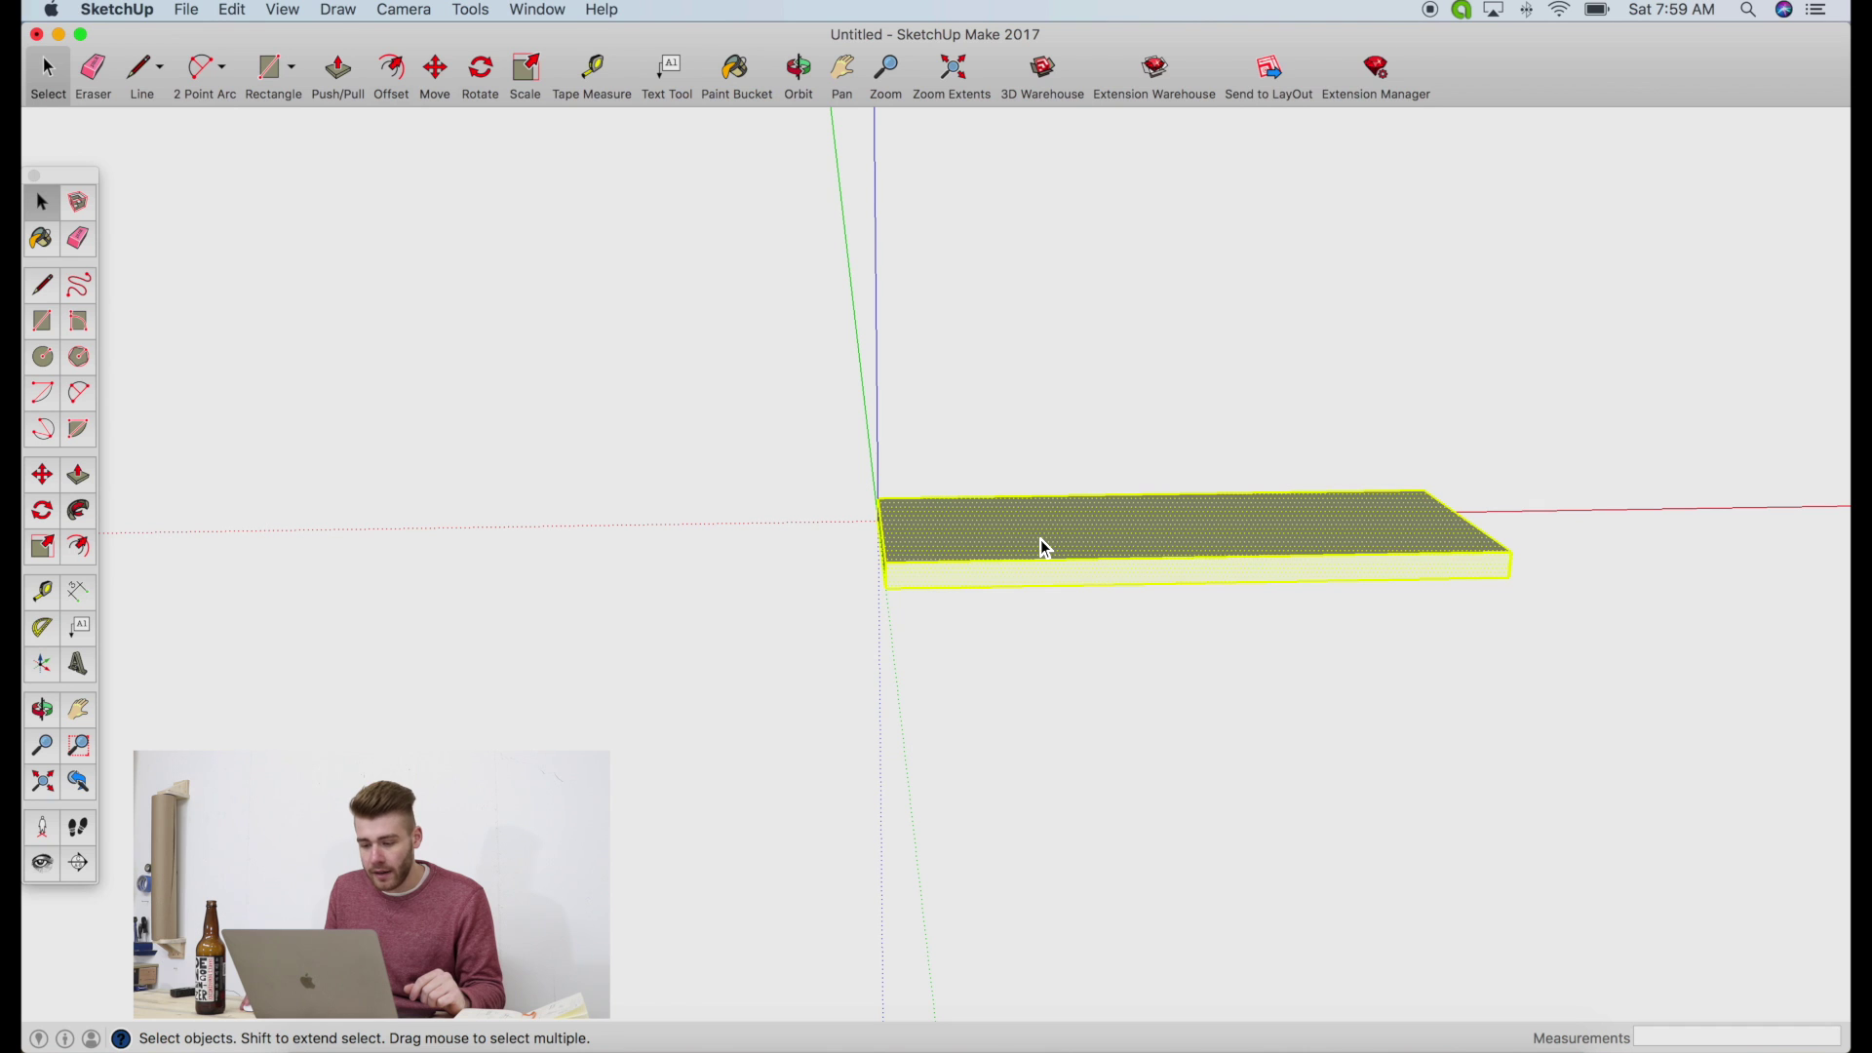
pyautogui.rightClick(1043, 546)
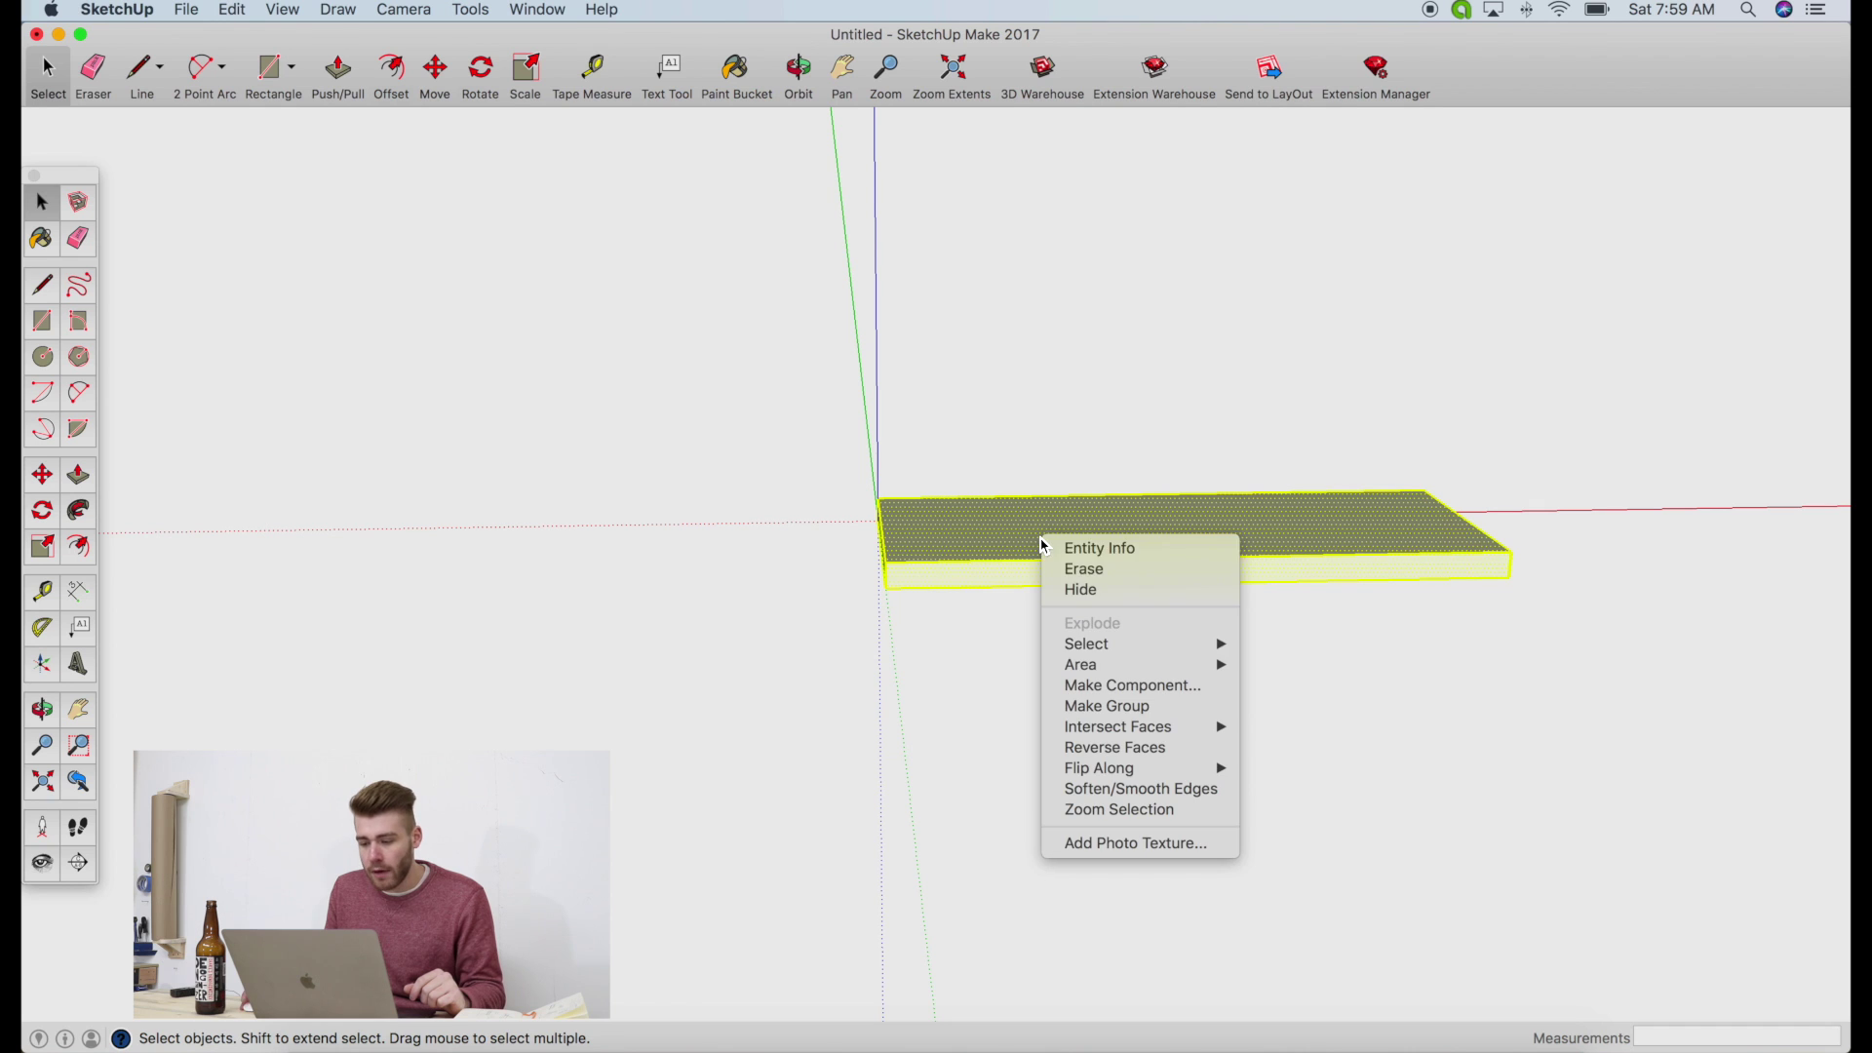
pyautogui.click(1133, 686)
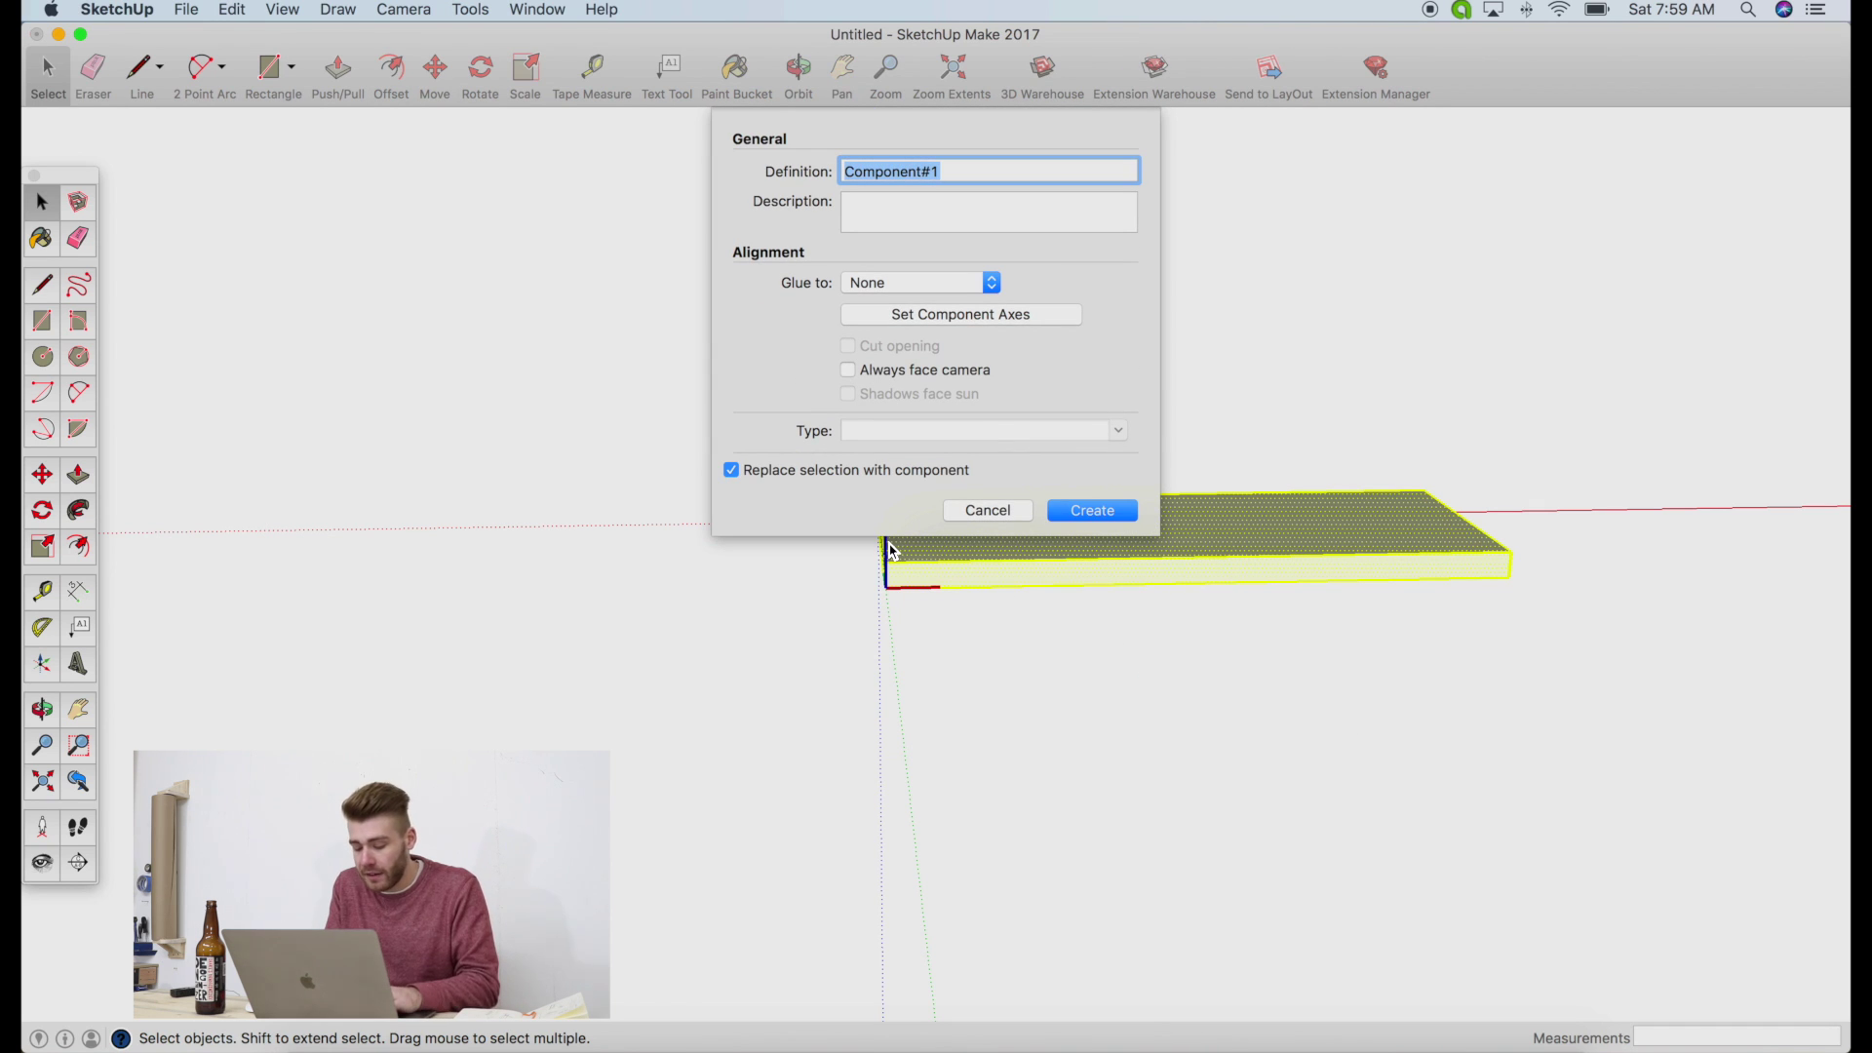
pyautogui.write('Top')
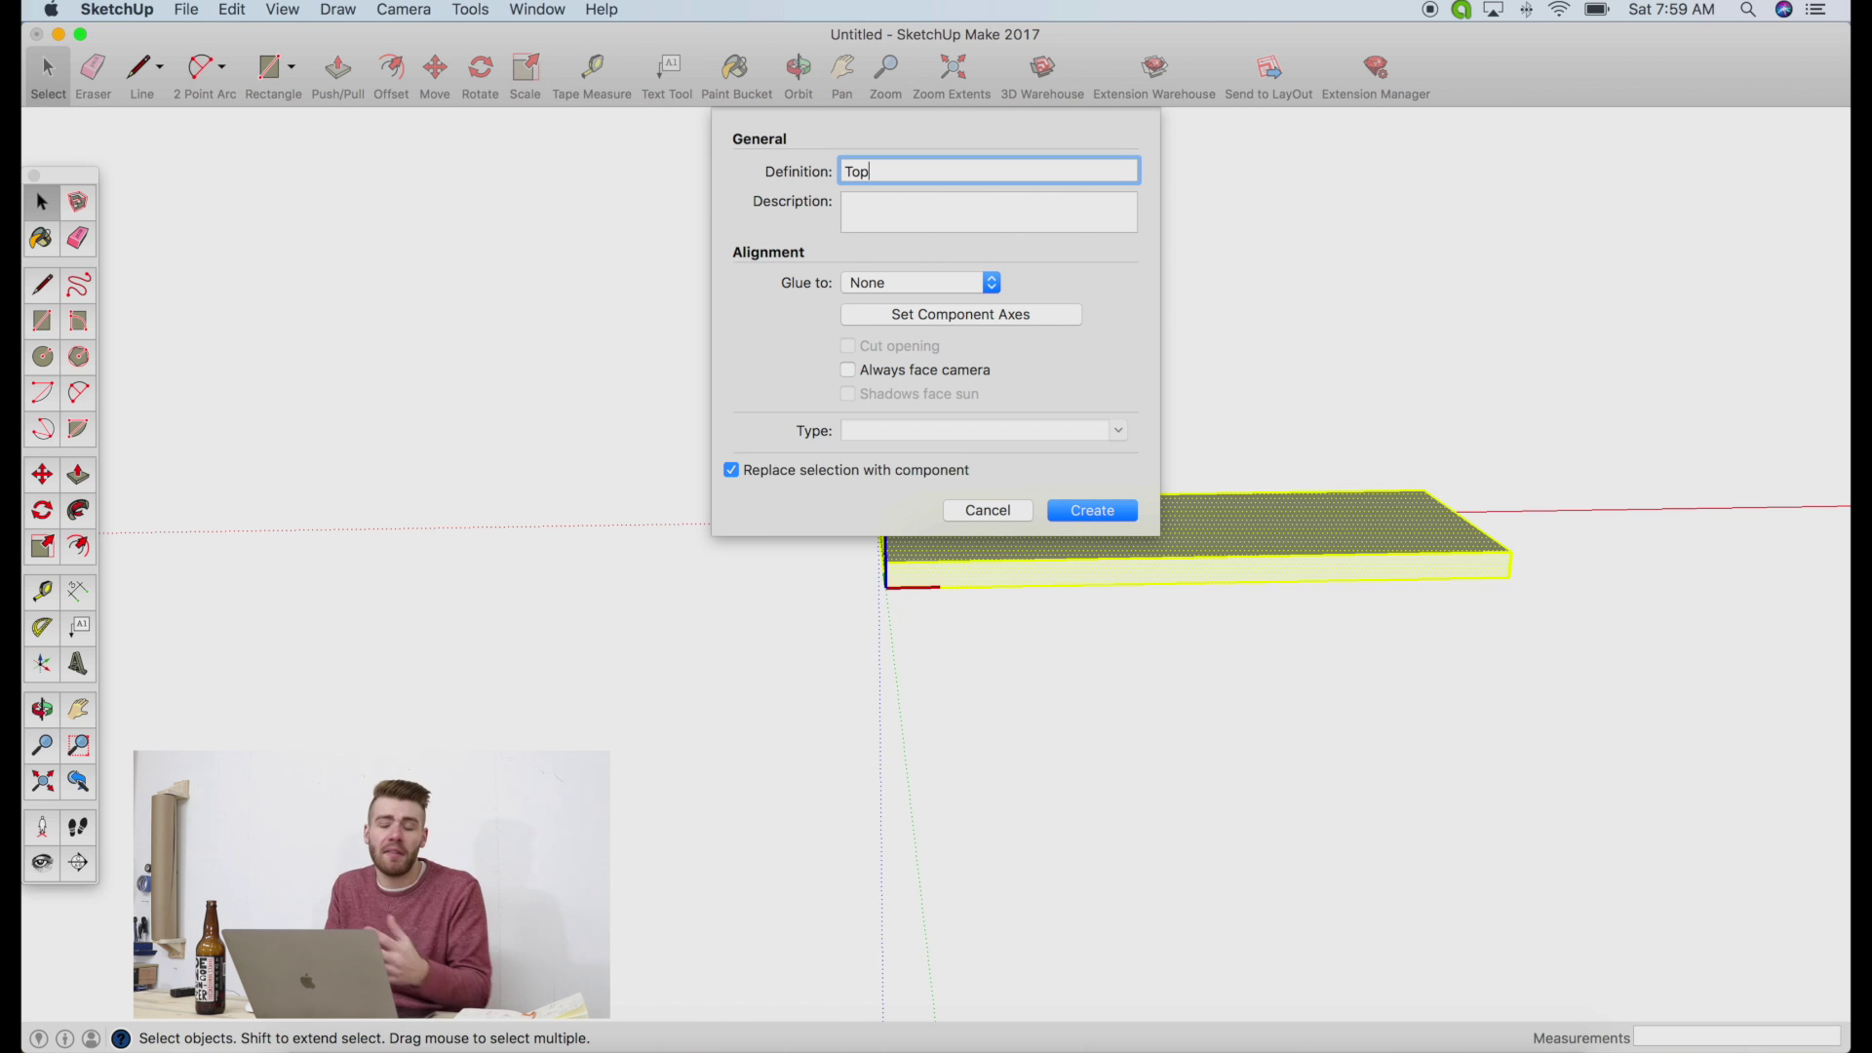
pyautogui.press('Return')
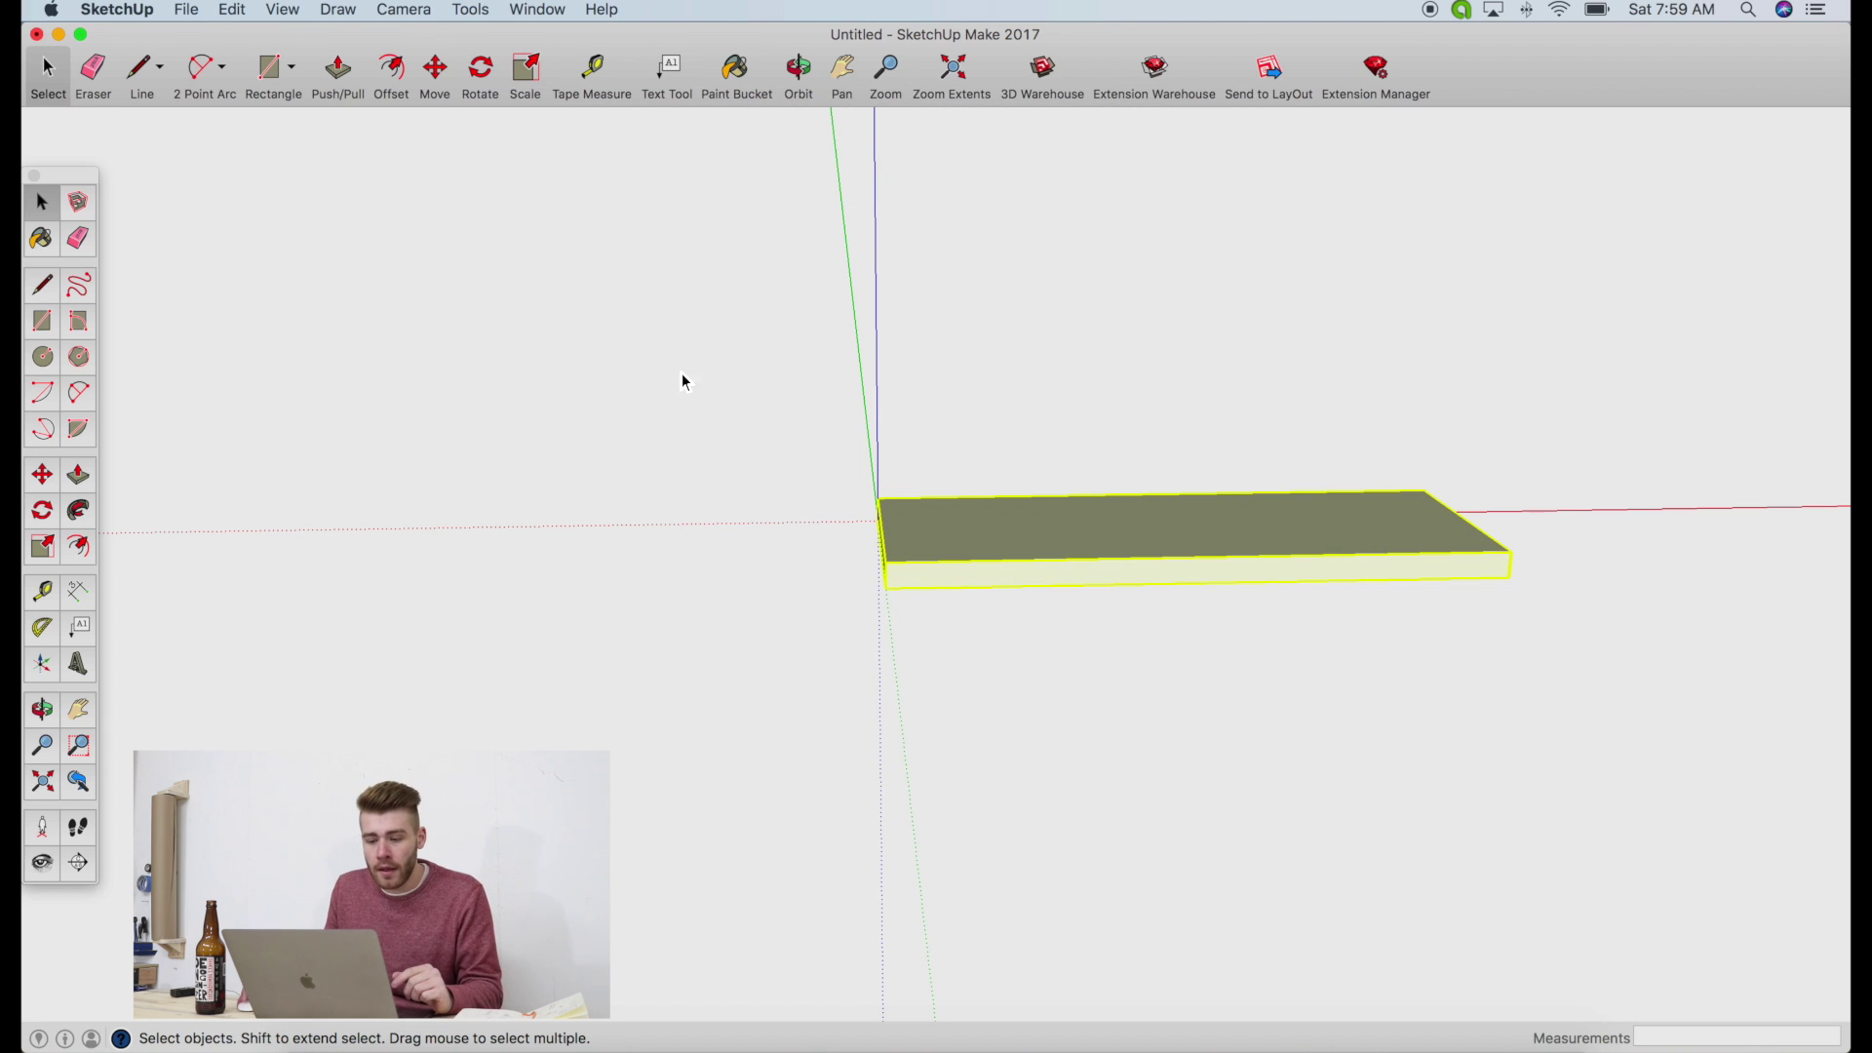
# Move the Top component straight up 30 inches along the blue axis from the origin
pyautogui.click(797, 69)
pyautogui.moveTo(719, 451); pyautogui.dragTo(997, 428)
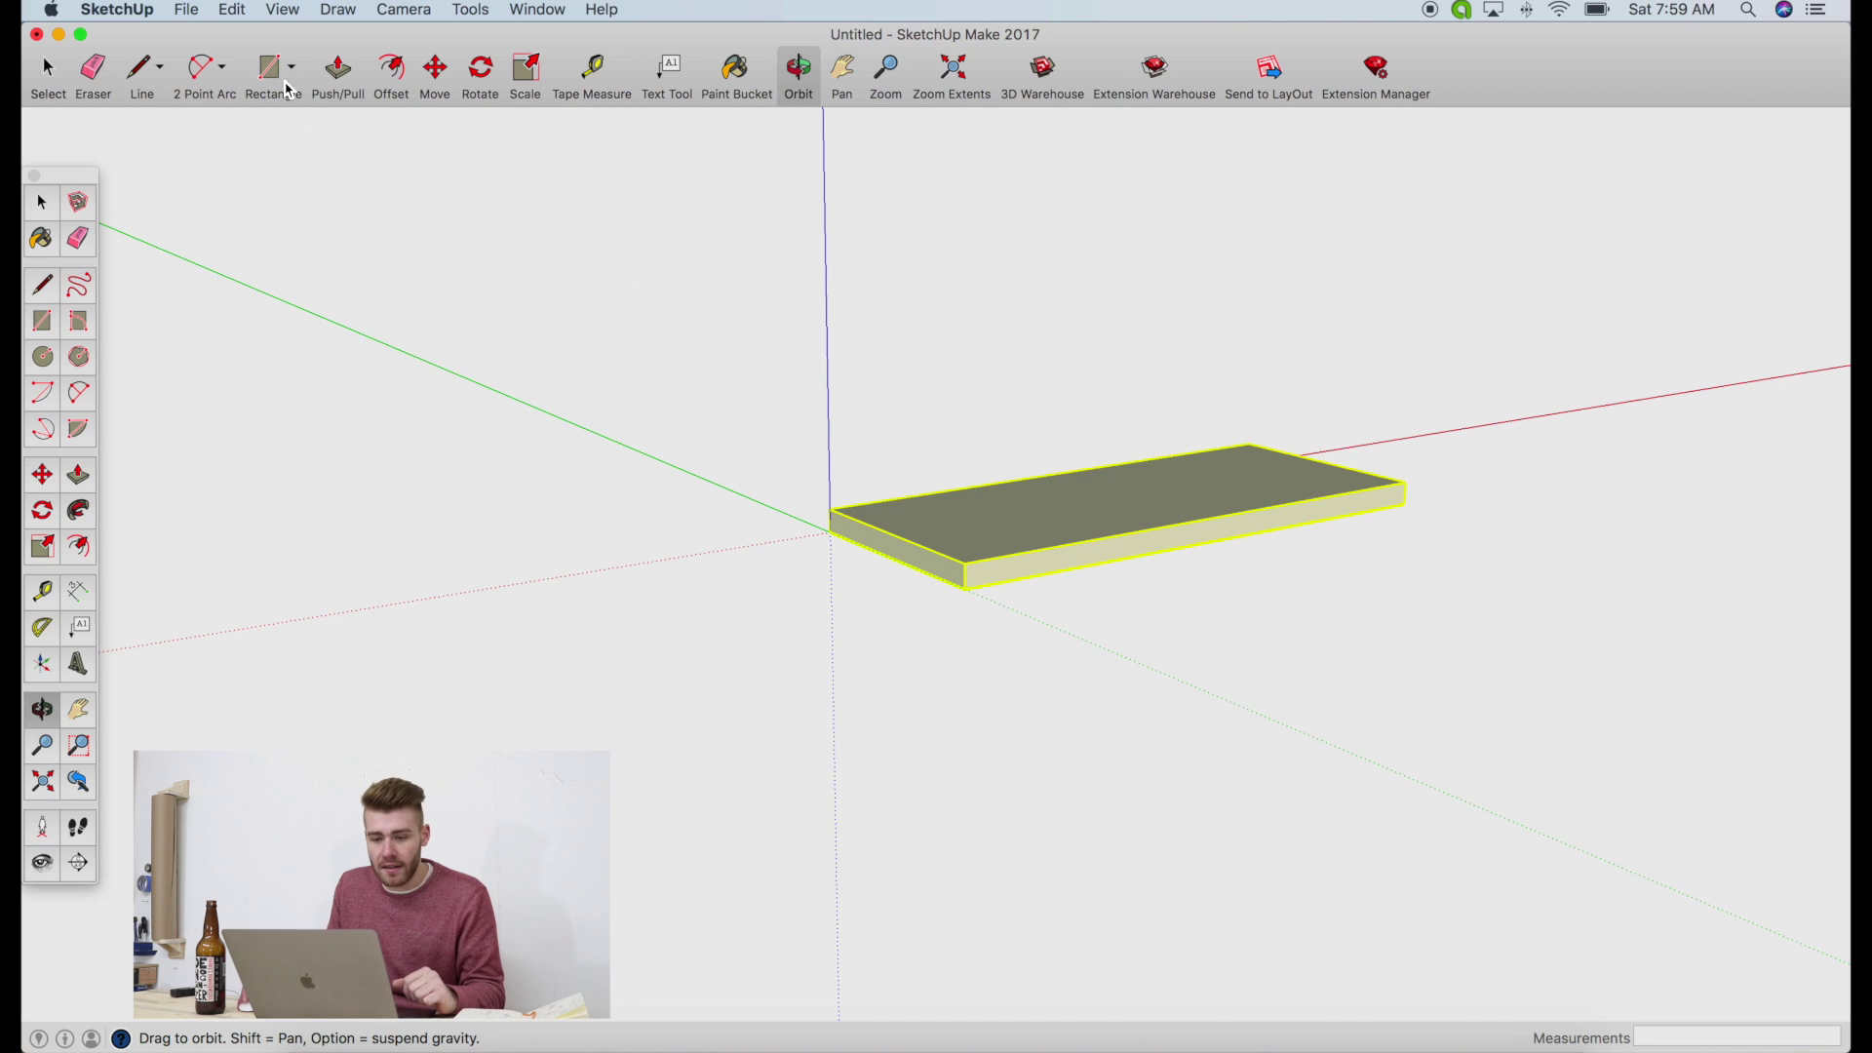
pyautogui.click(433, 73)
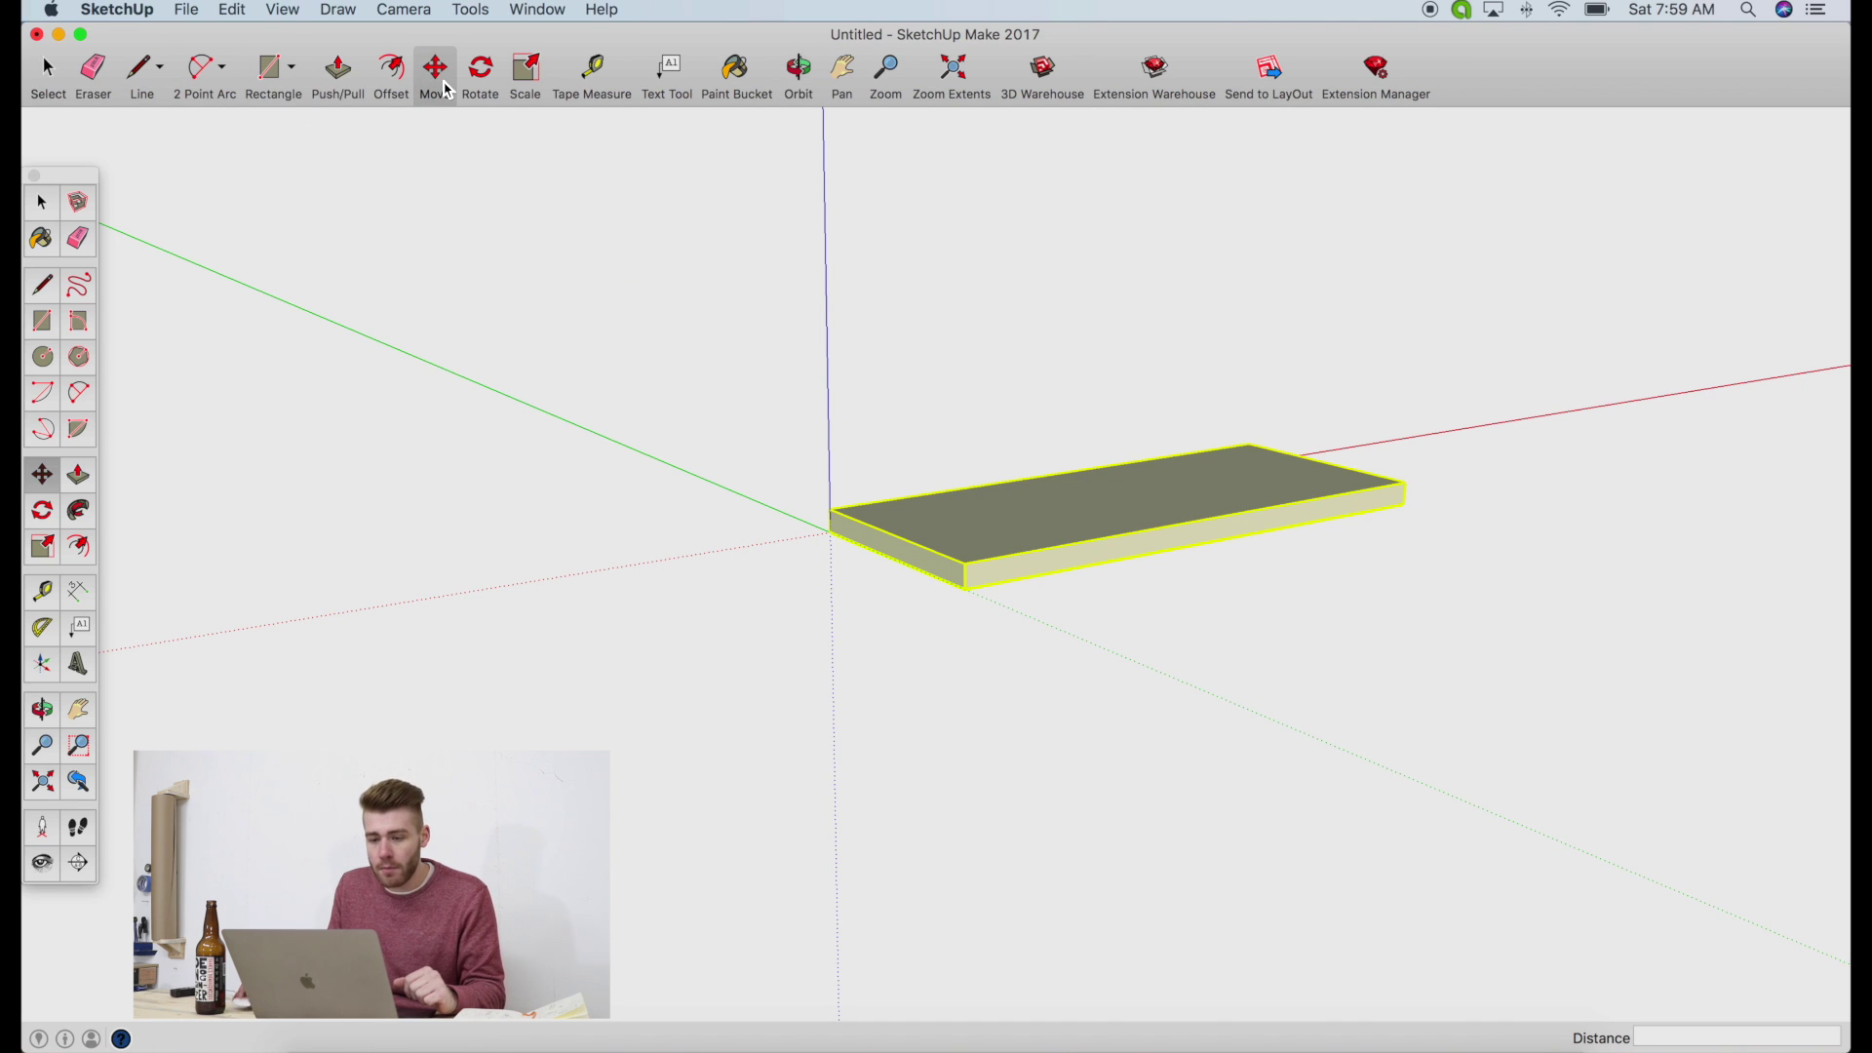
pyautogui.click(831, 530)
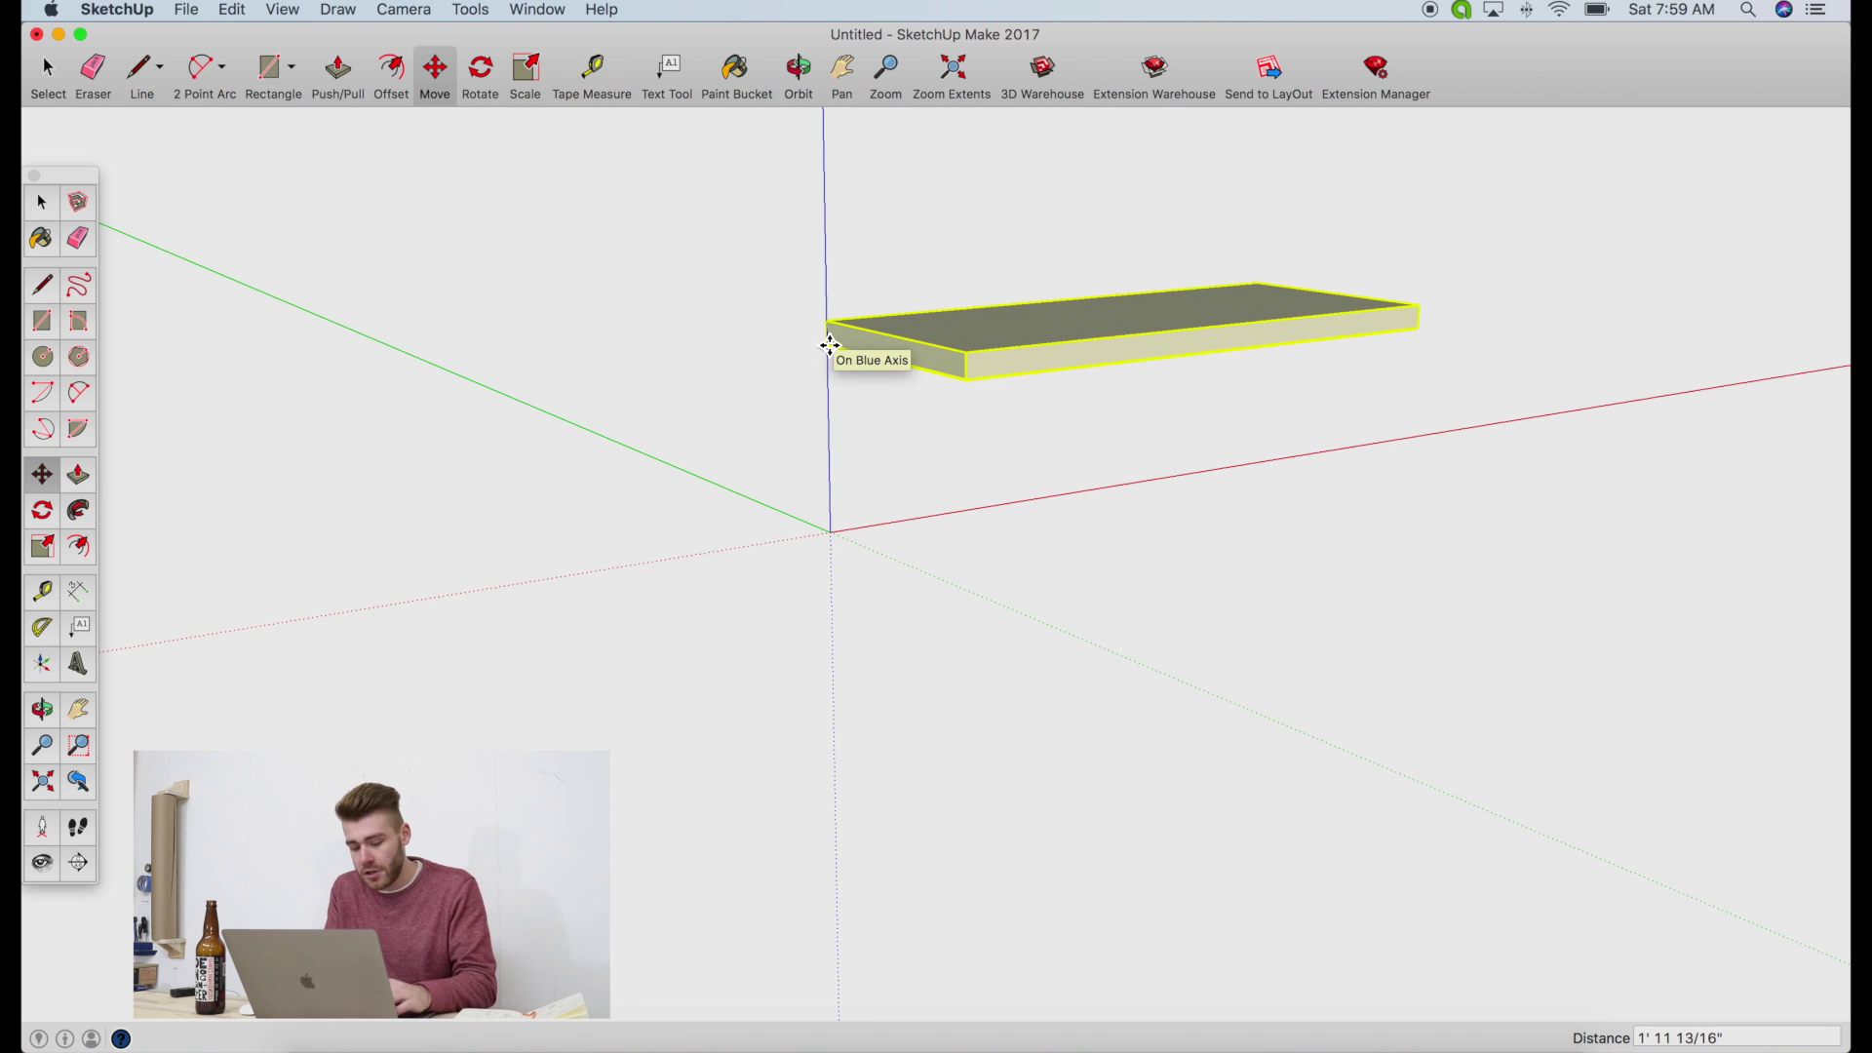
pyautogui.press('Return')
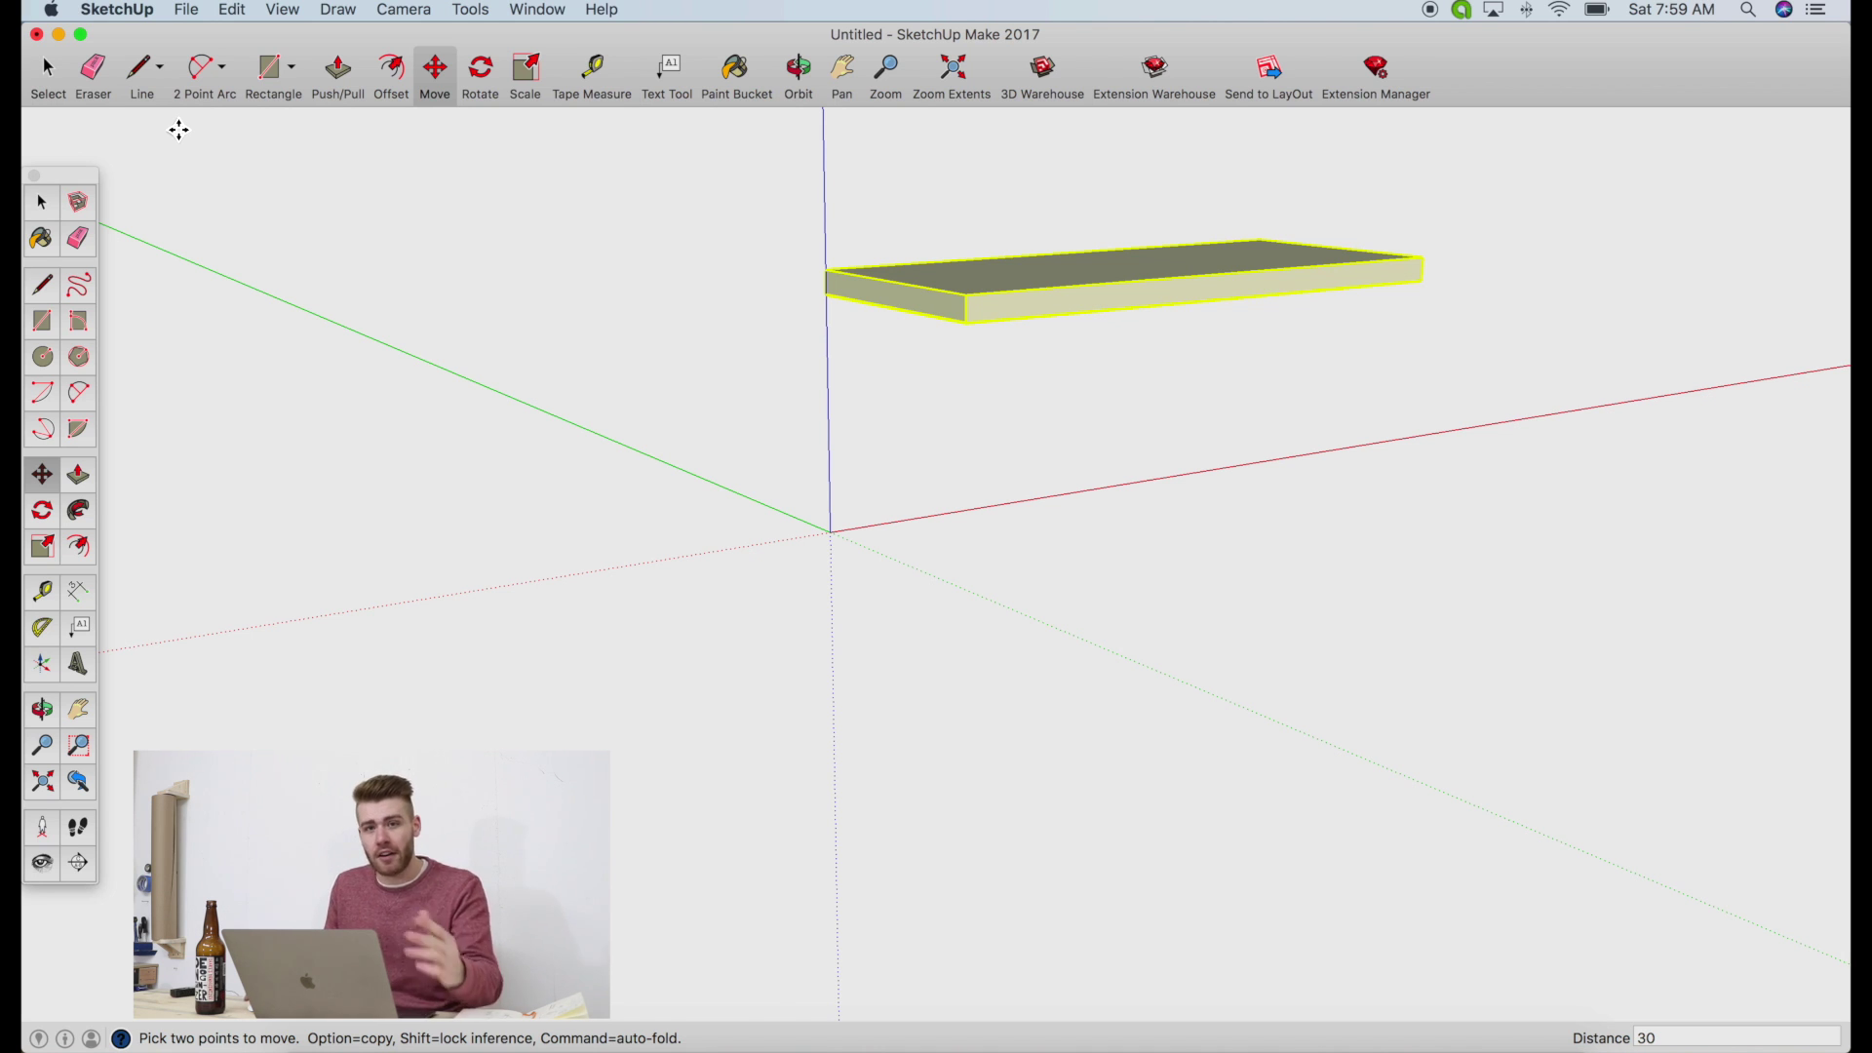
# Place guide lines on the tabletop's underside, 6 inches in from each short edge
pyautogui.press('o')
pyautogui.moveTo(952, 355); pyautogui.dragTo(829, 263)
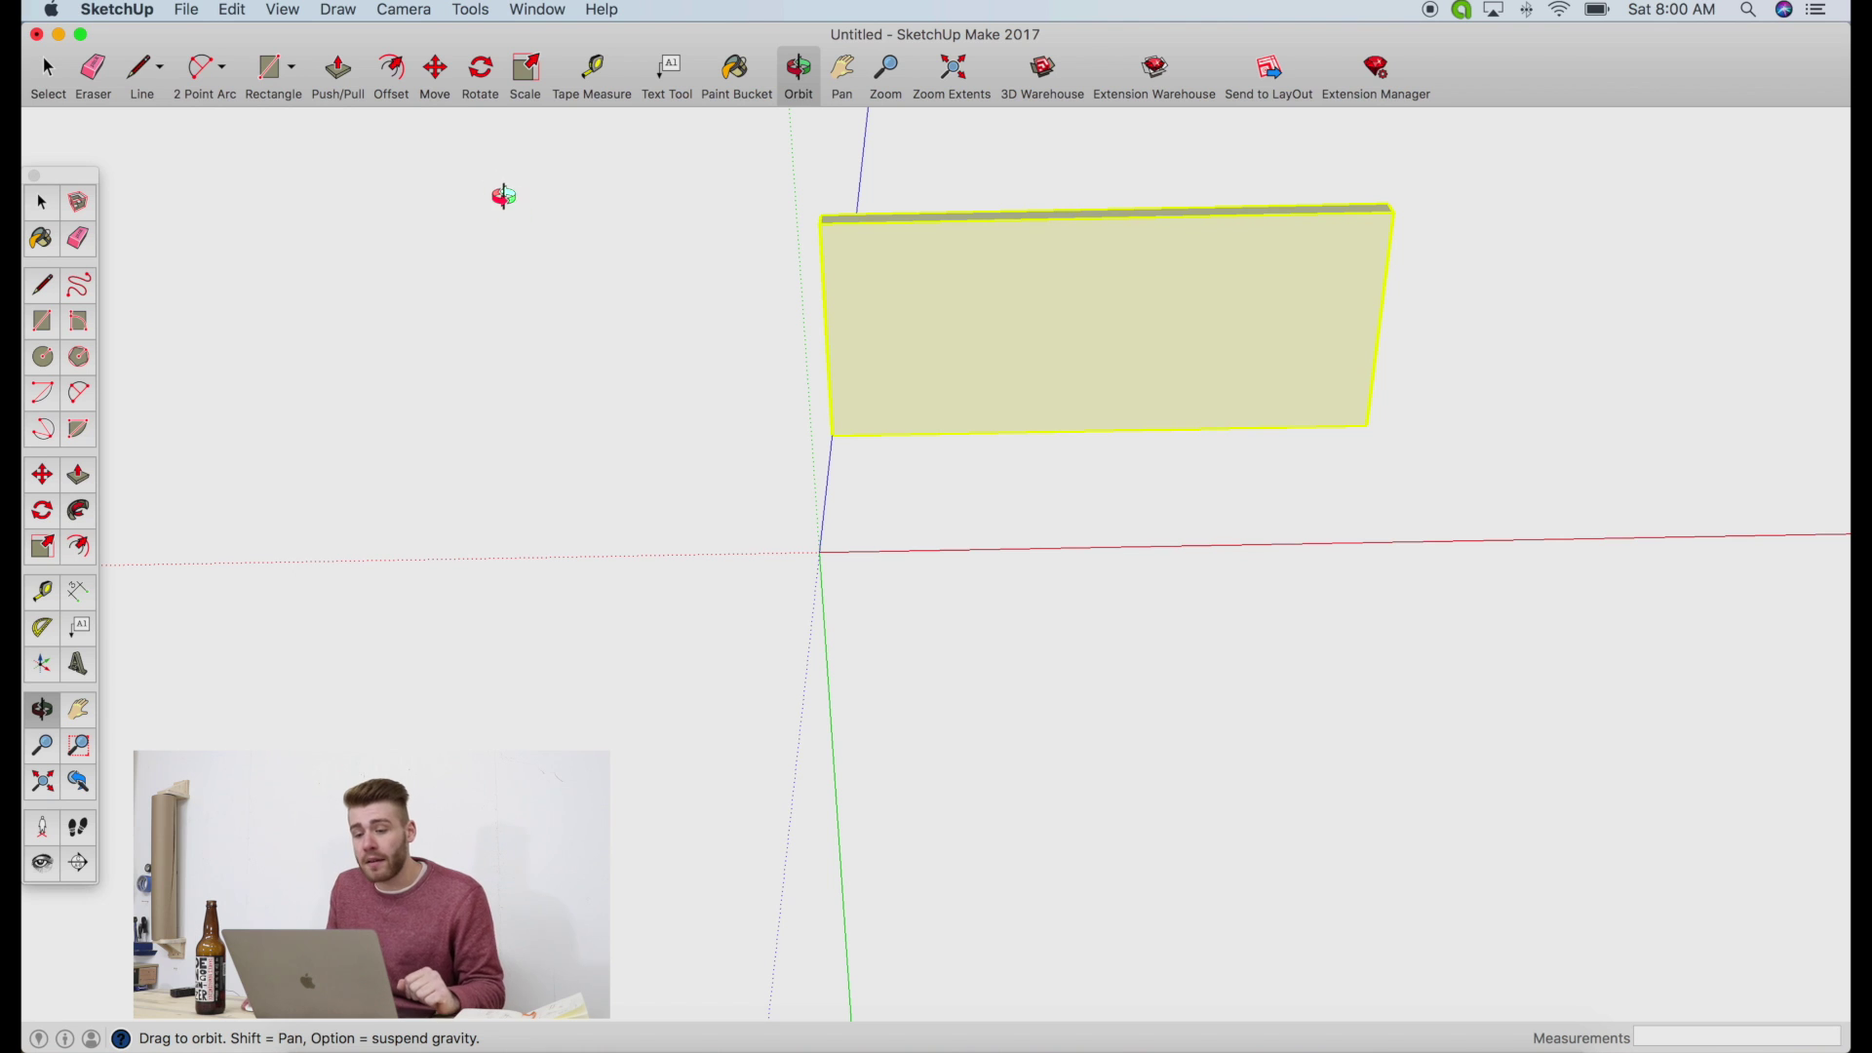
pyautogui.click(592, 76)
pyautogui.click(824, 271)
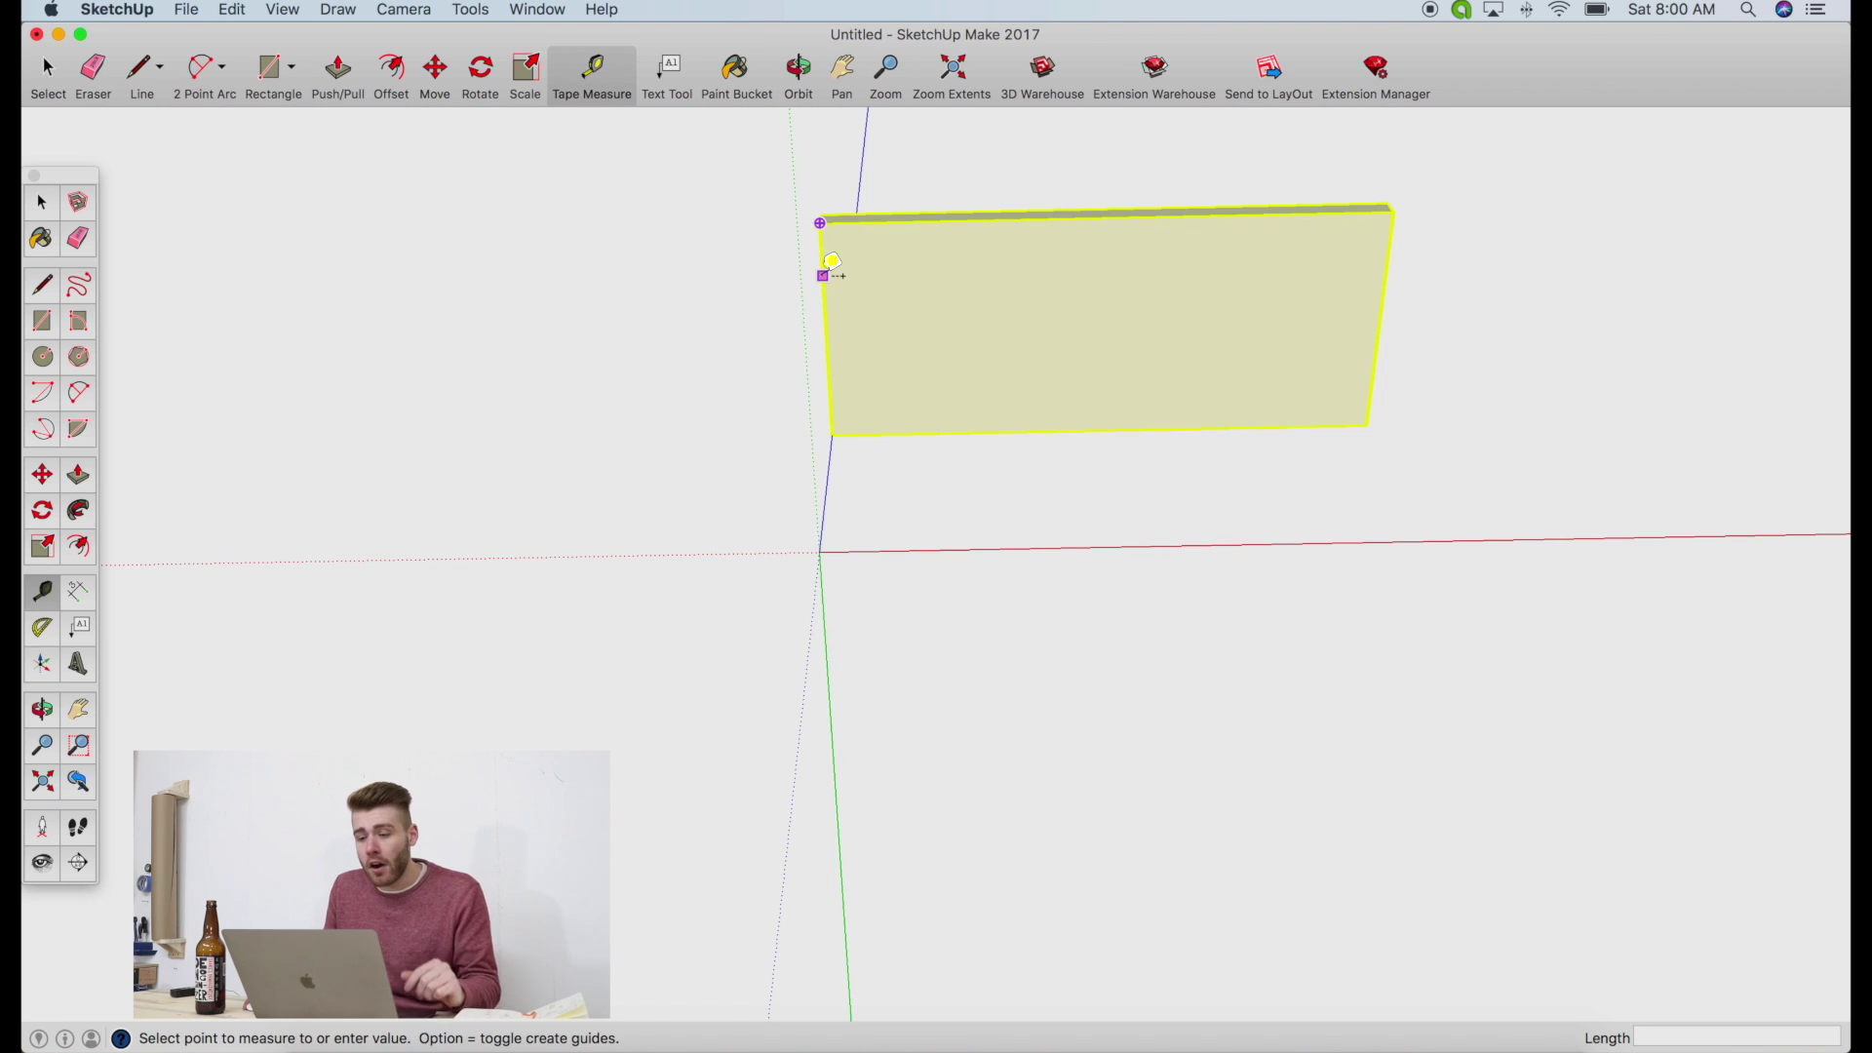
pyautogui.click(881, 269)
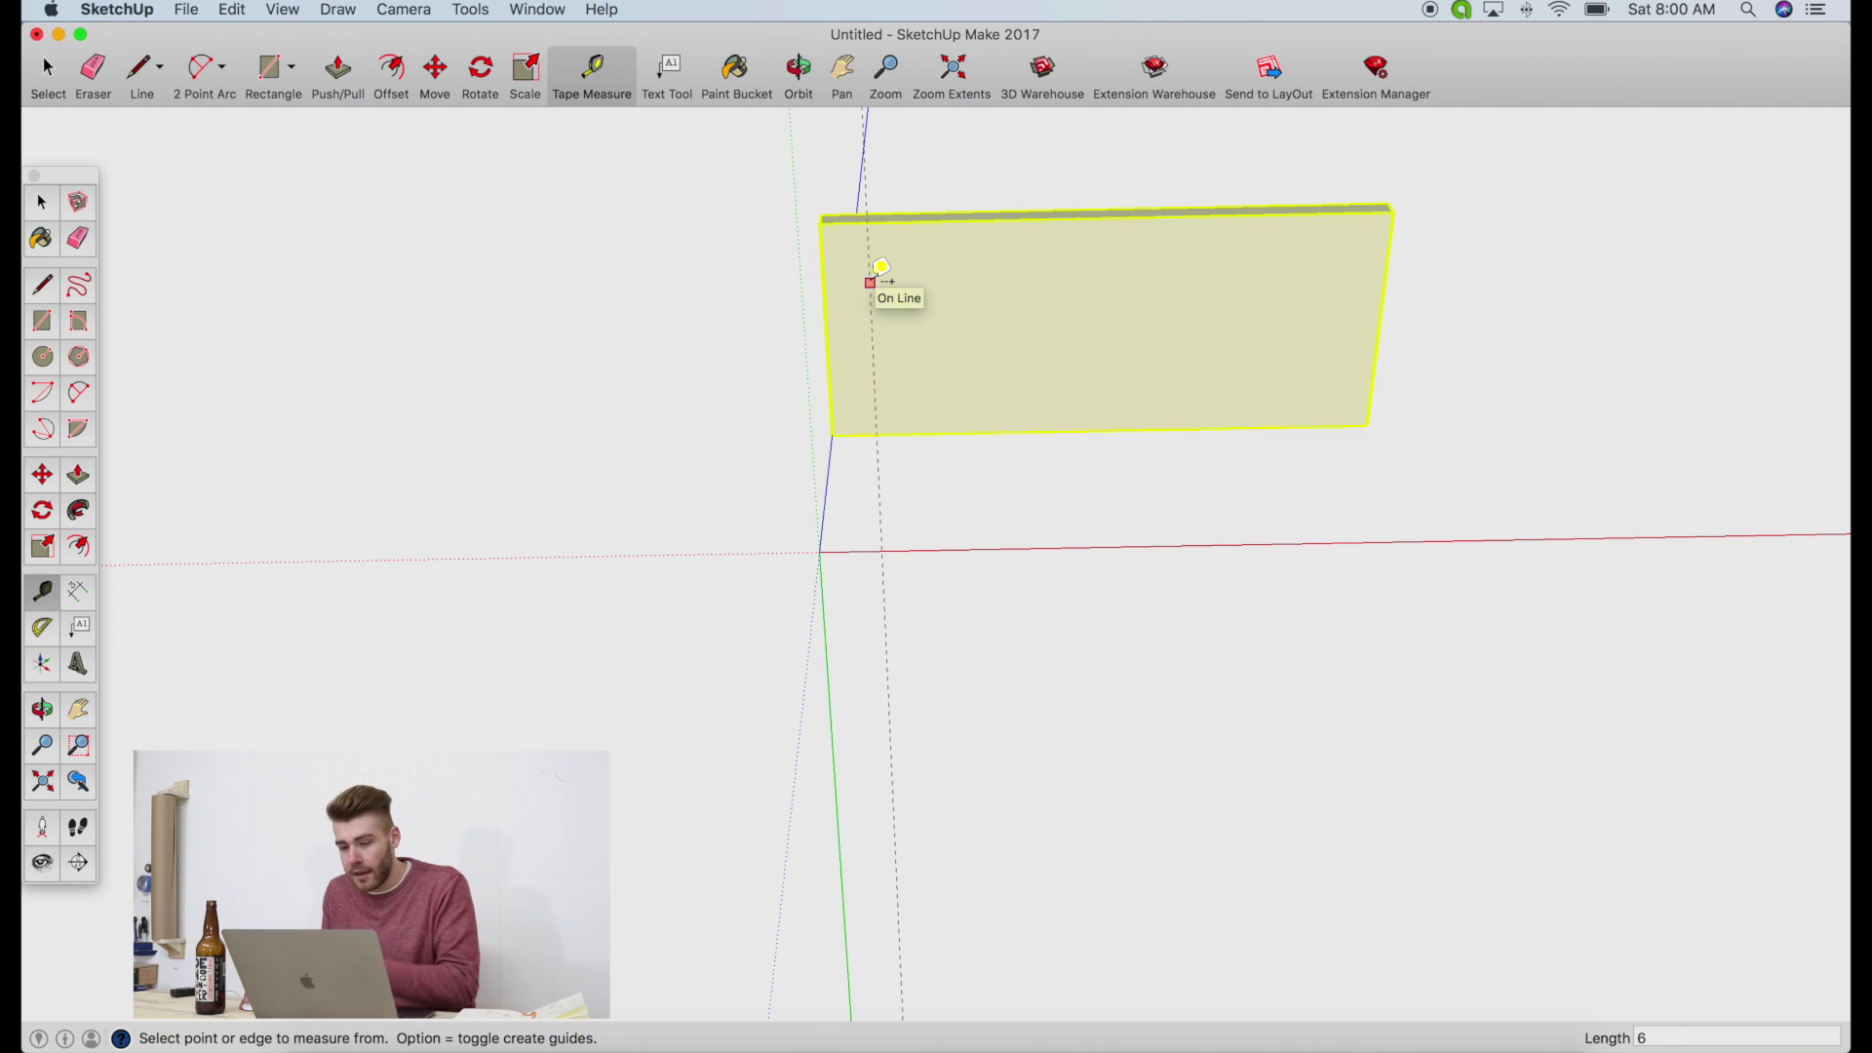
pyautogui.click(1378, 342)
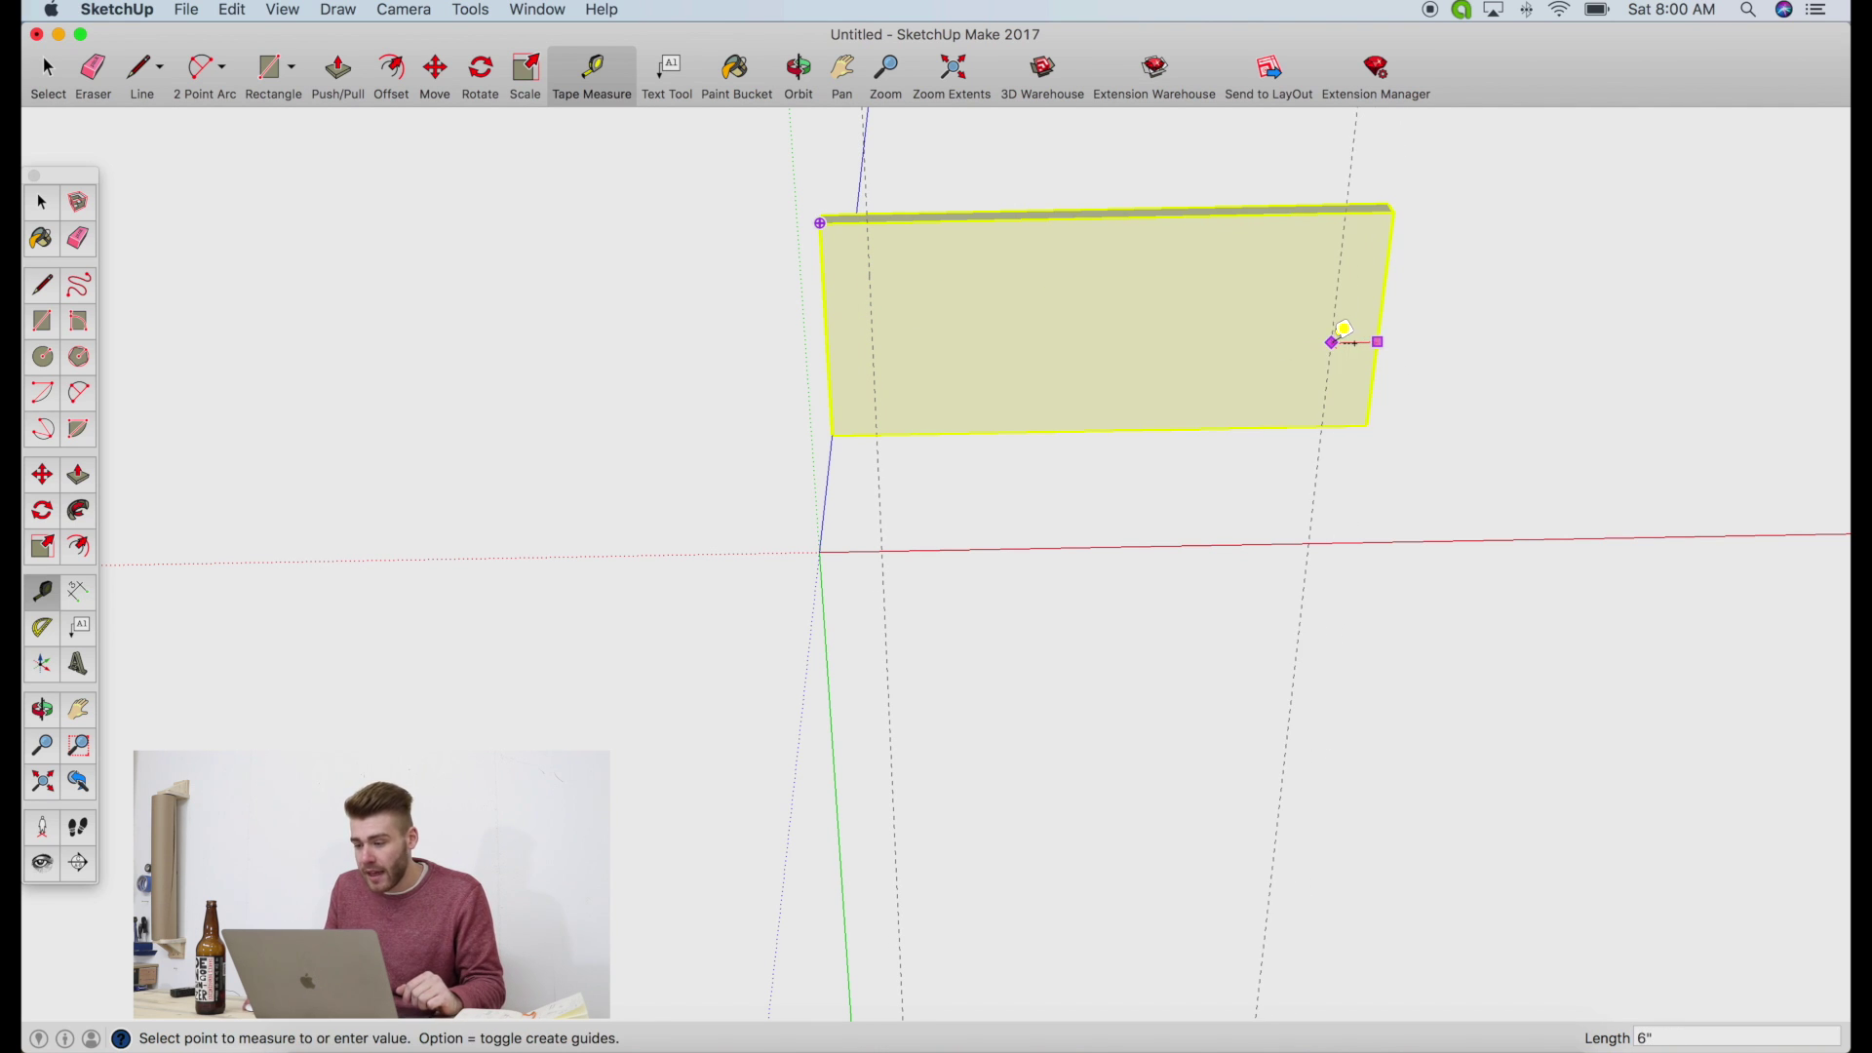
pyautogui.click(1331, 343)
# Place guide lines on the tabletop's underside, 3 inches in from each long edge
pyautogui.click(1106, 216)
pyautogui.write('3')
pyautogui.press('Return')
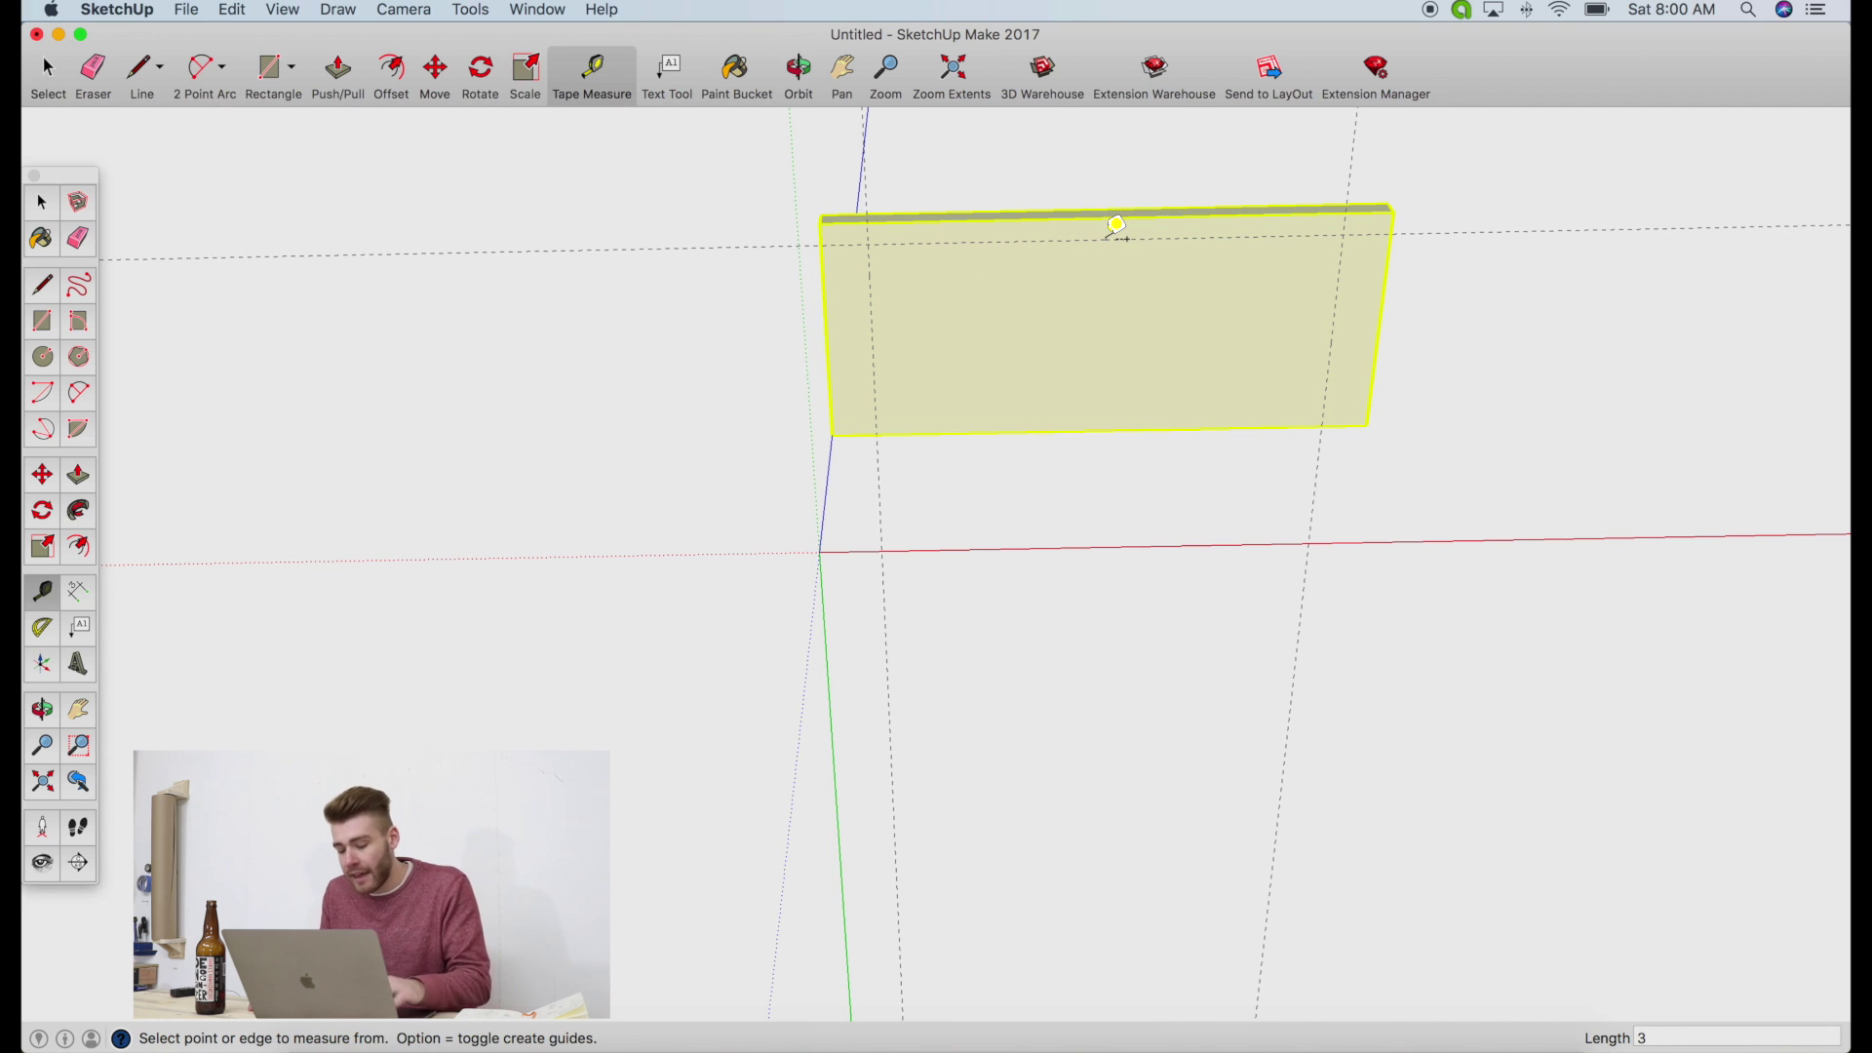
pyautogui.click(1135, 426)
pyautogui.press('Escape')
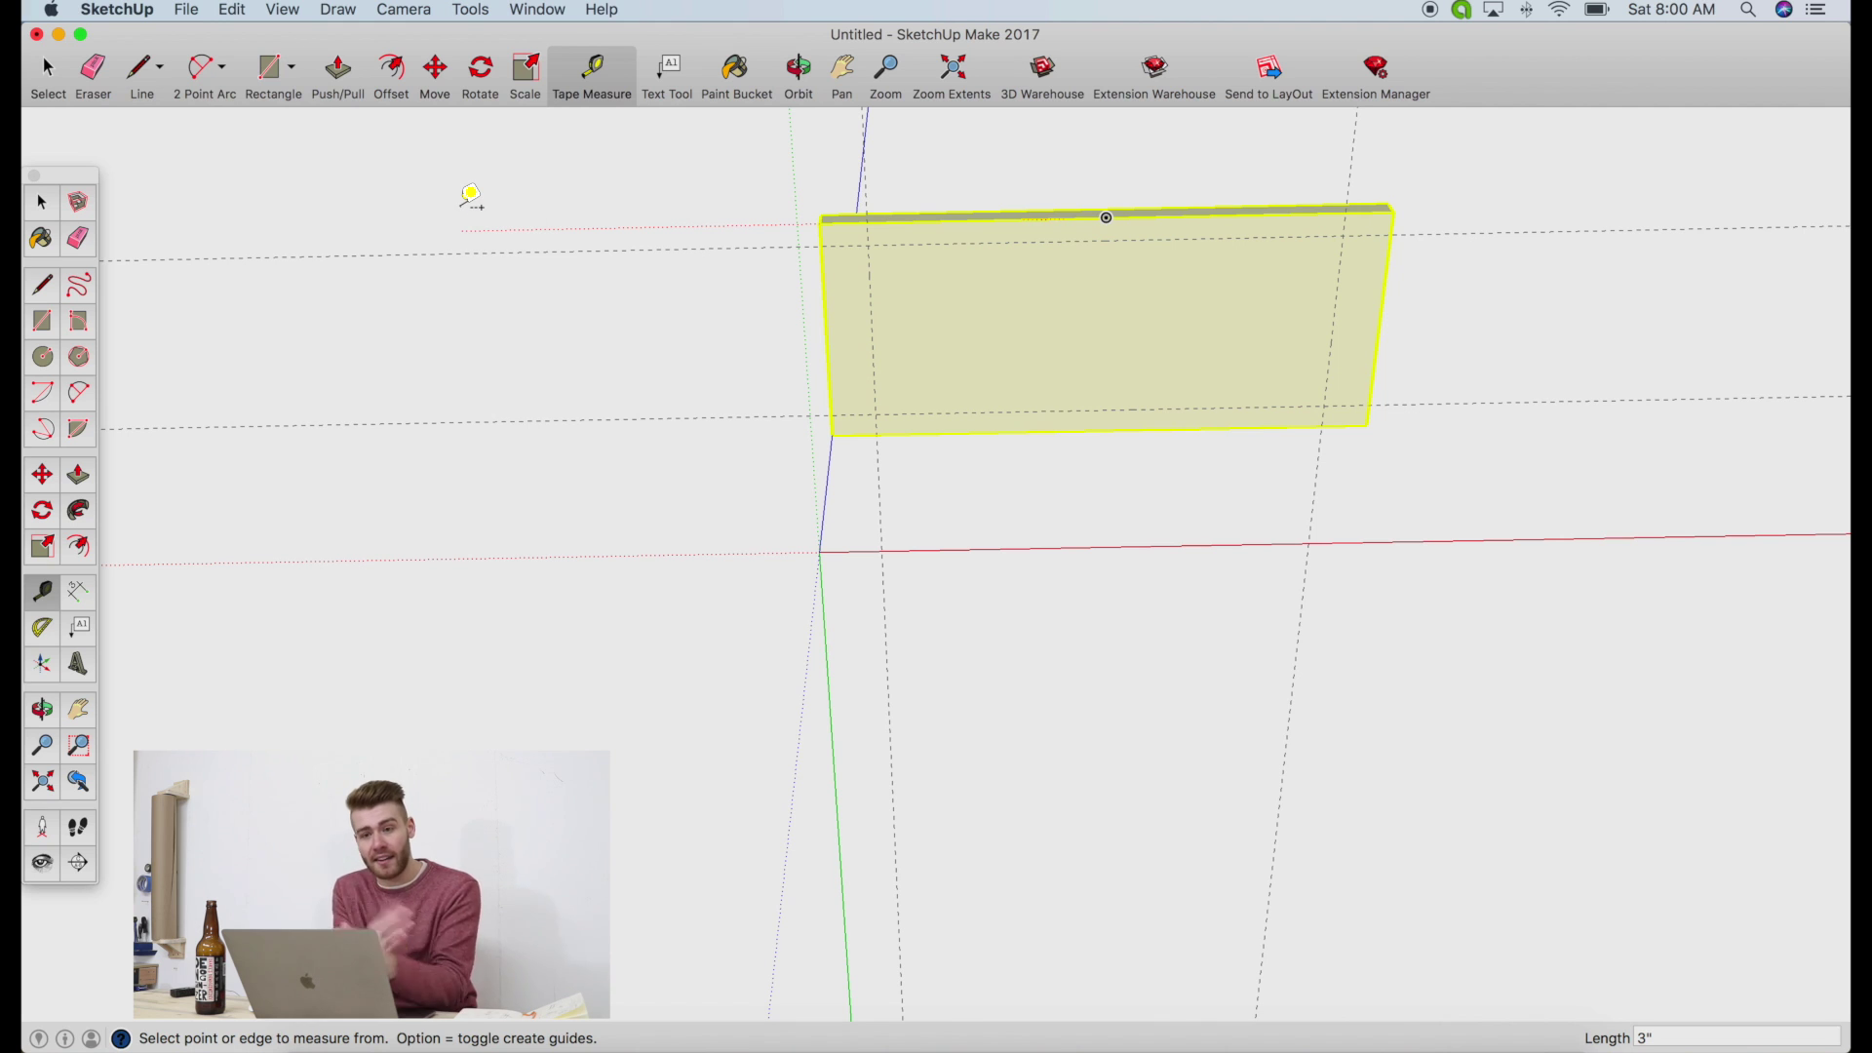
# Draw a 3.5 by 1.25 inch rectangle on the tabletop's underside, starting at one corner intersection of the guides
pyautogui.click(435, 73)
pyautogui.click(273, 73)
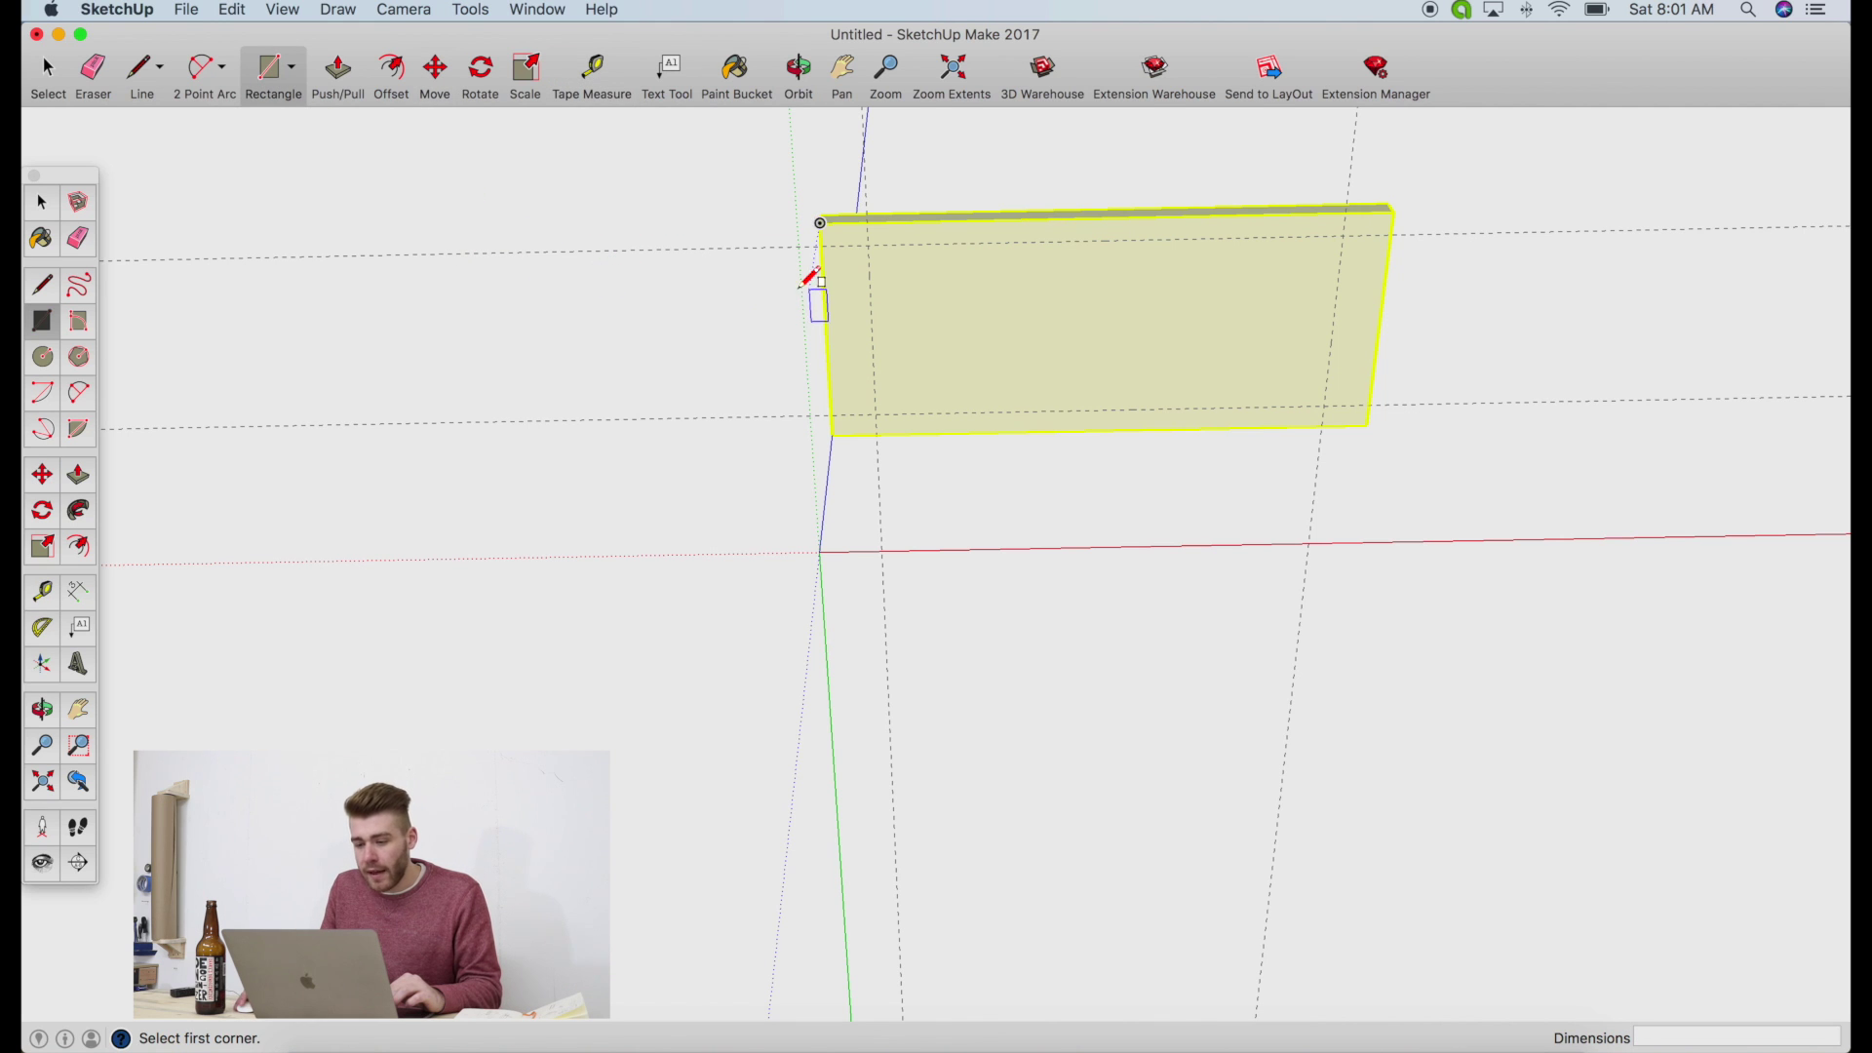
pyautogui.click(868, 248)
pyautogui.click(909, 264)
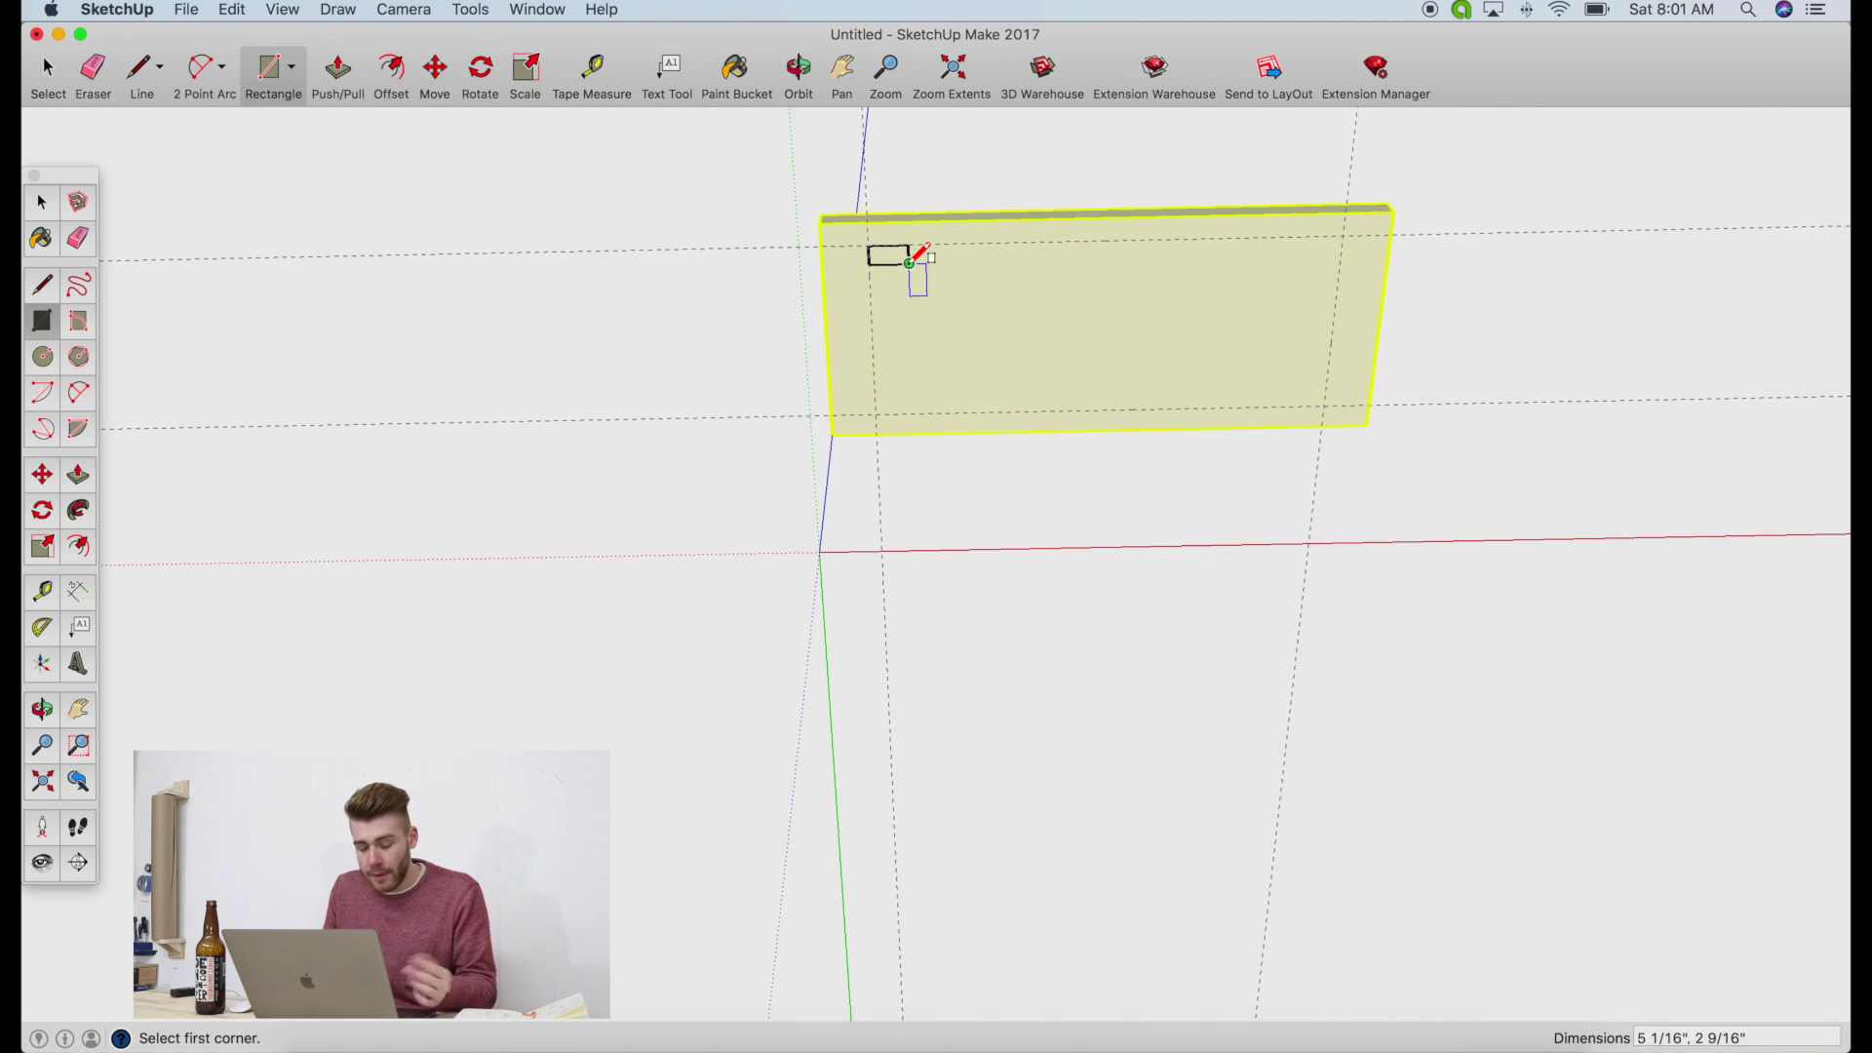
pyautogui.write('3.5,1.25')
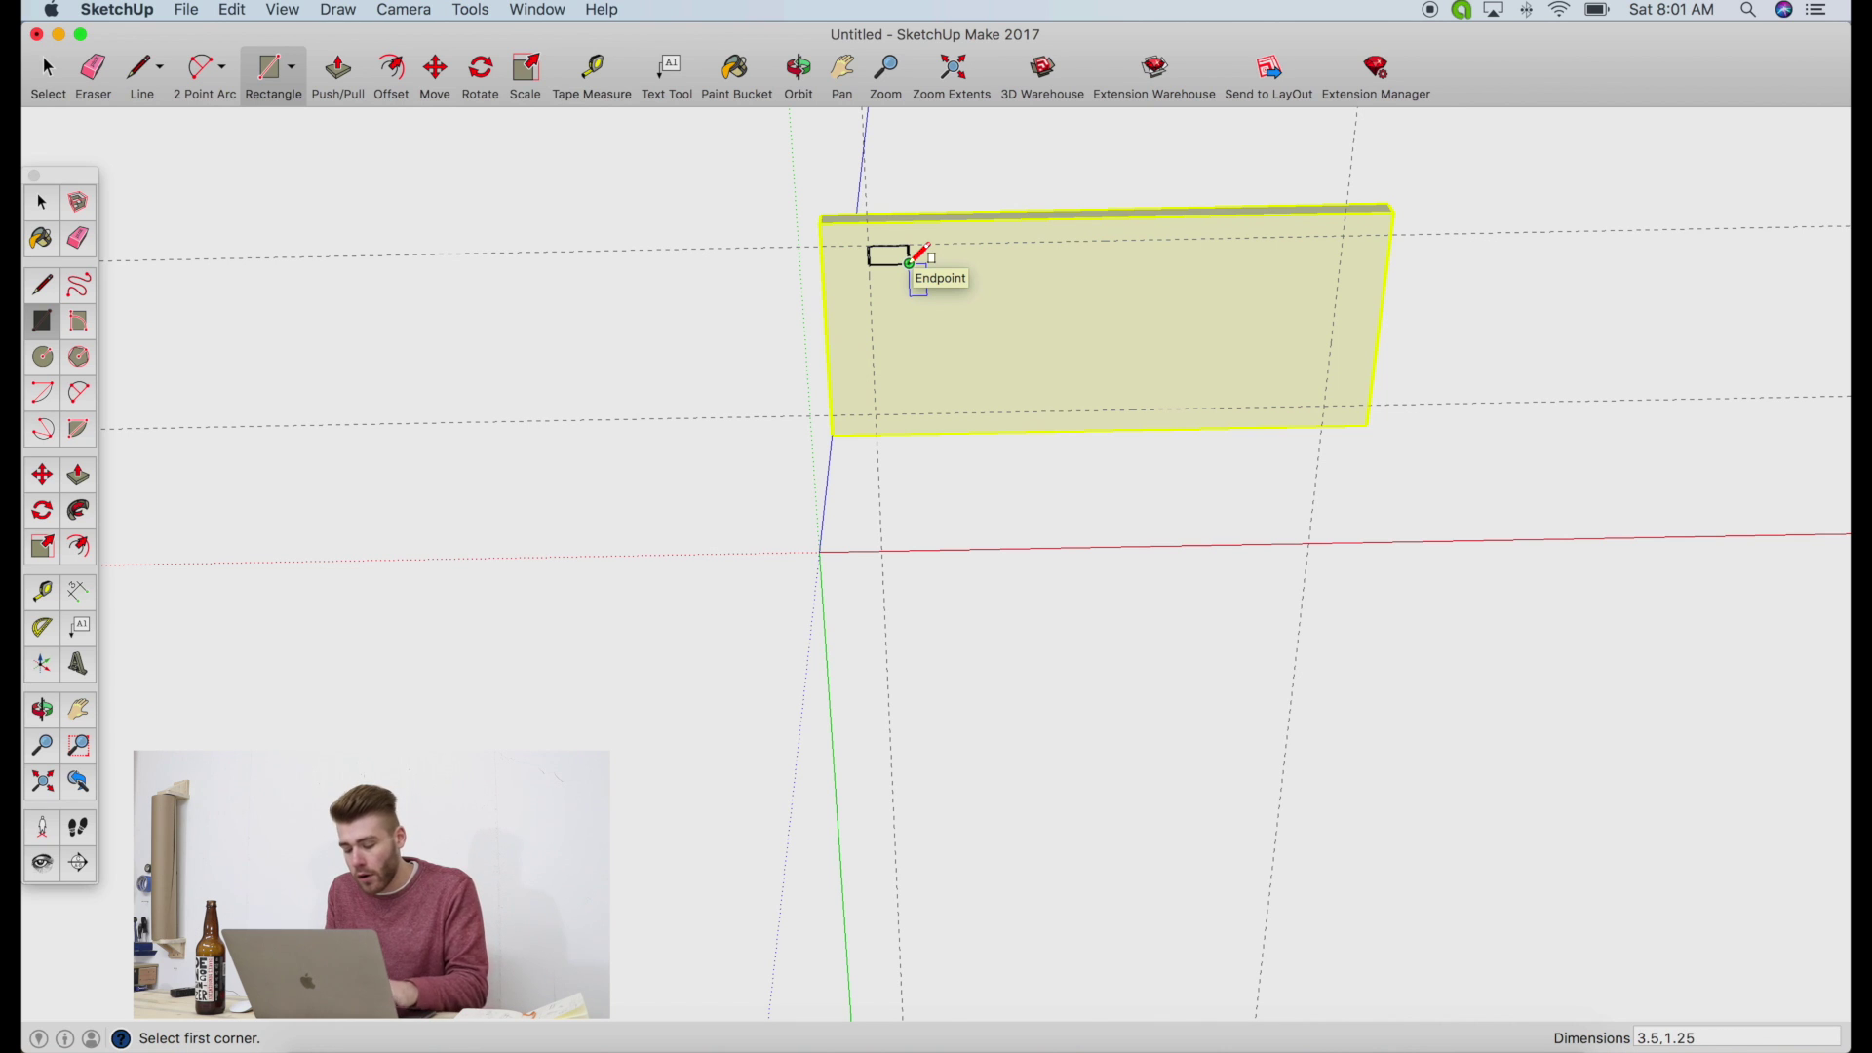
pyautogui.press('Return')
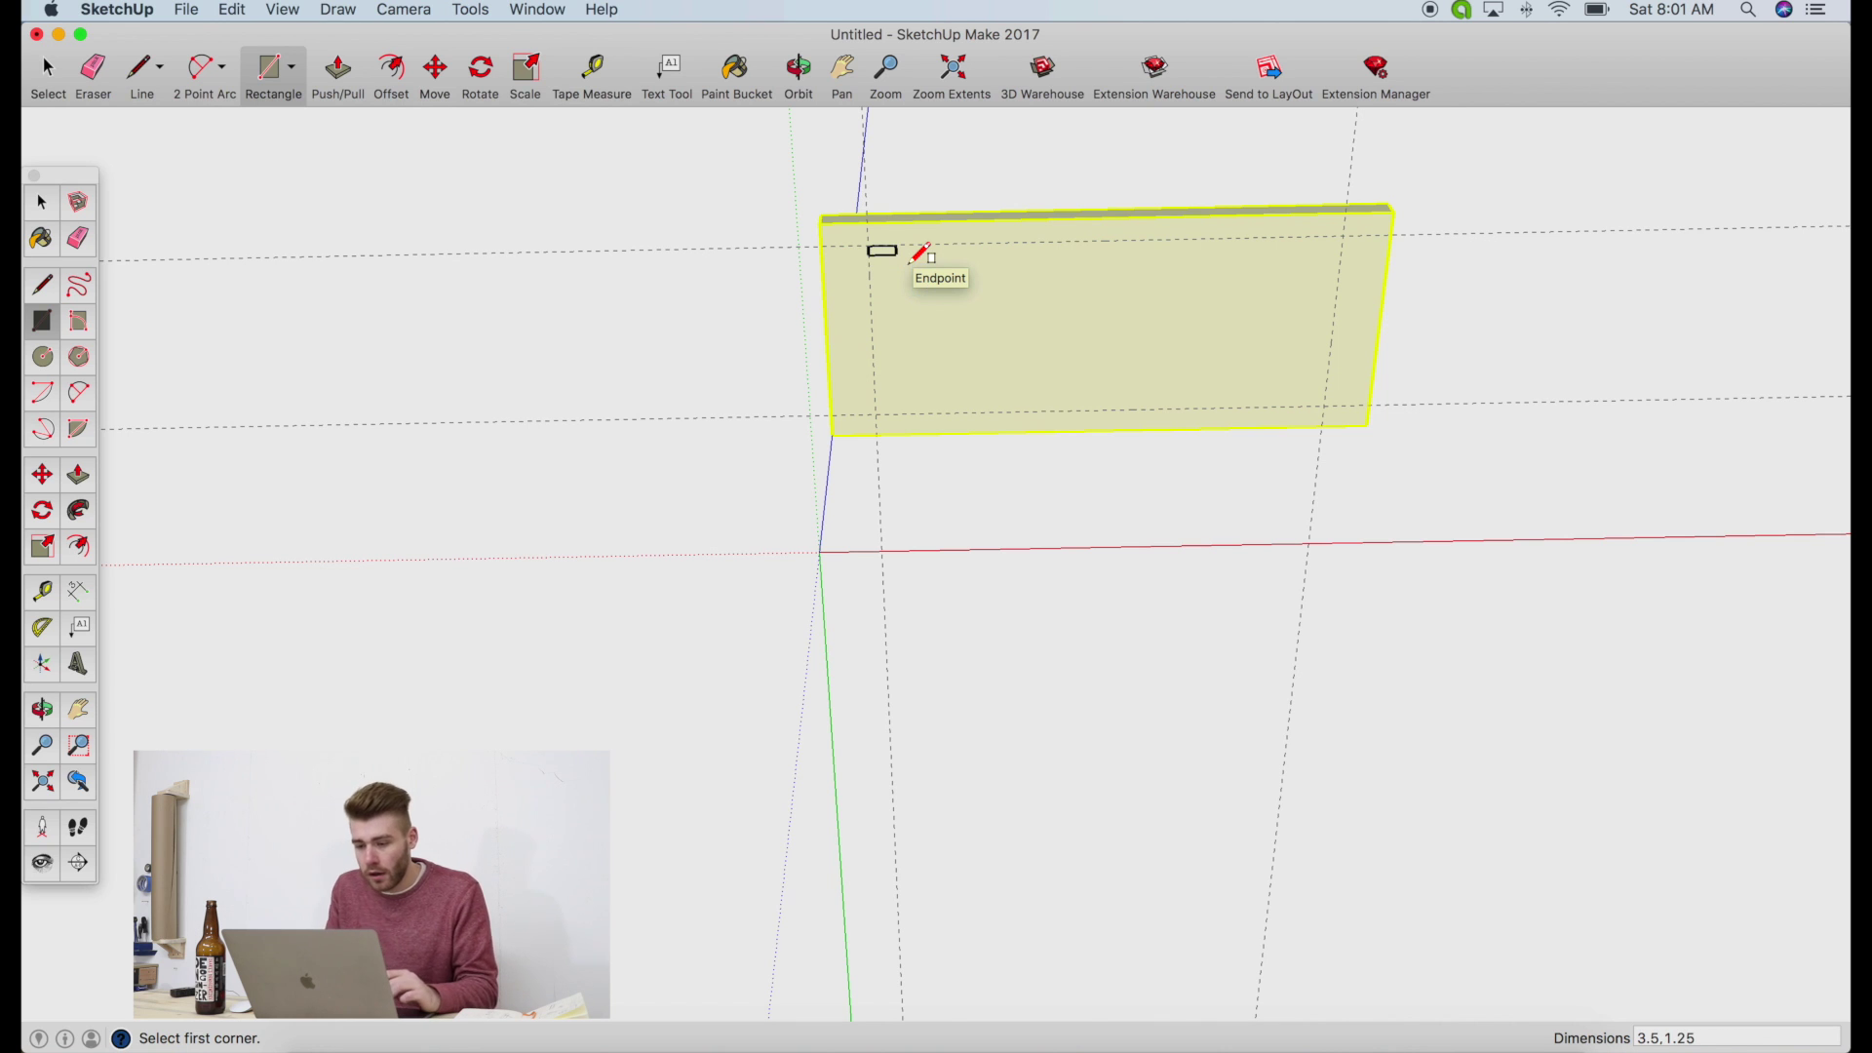
# Push/Pull the 3.5 by 1.25 inch rectangle 30 inches down from the tabletop's underside to form a leg
pyautogui.scroll(3, 920, 255)
pyautogui.press('p')
pyautogui.moveTo(868, 251); pyautogui.dragTo(818, 499)
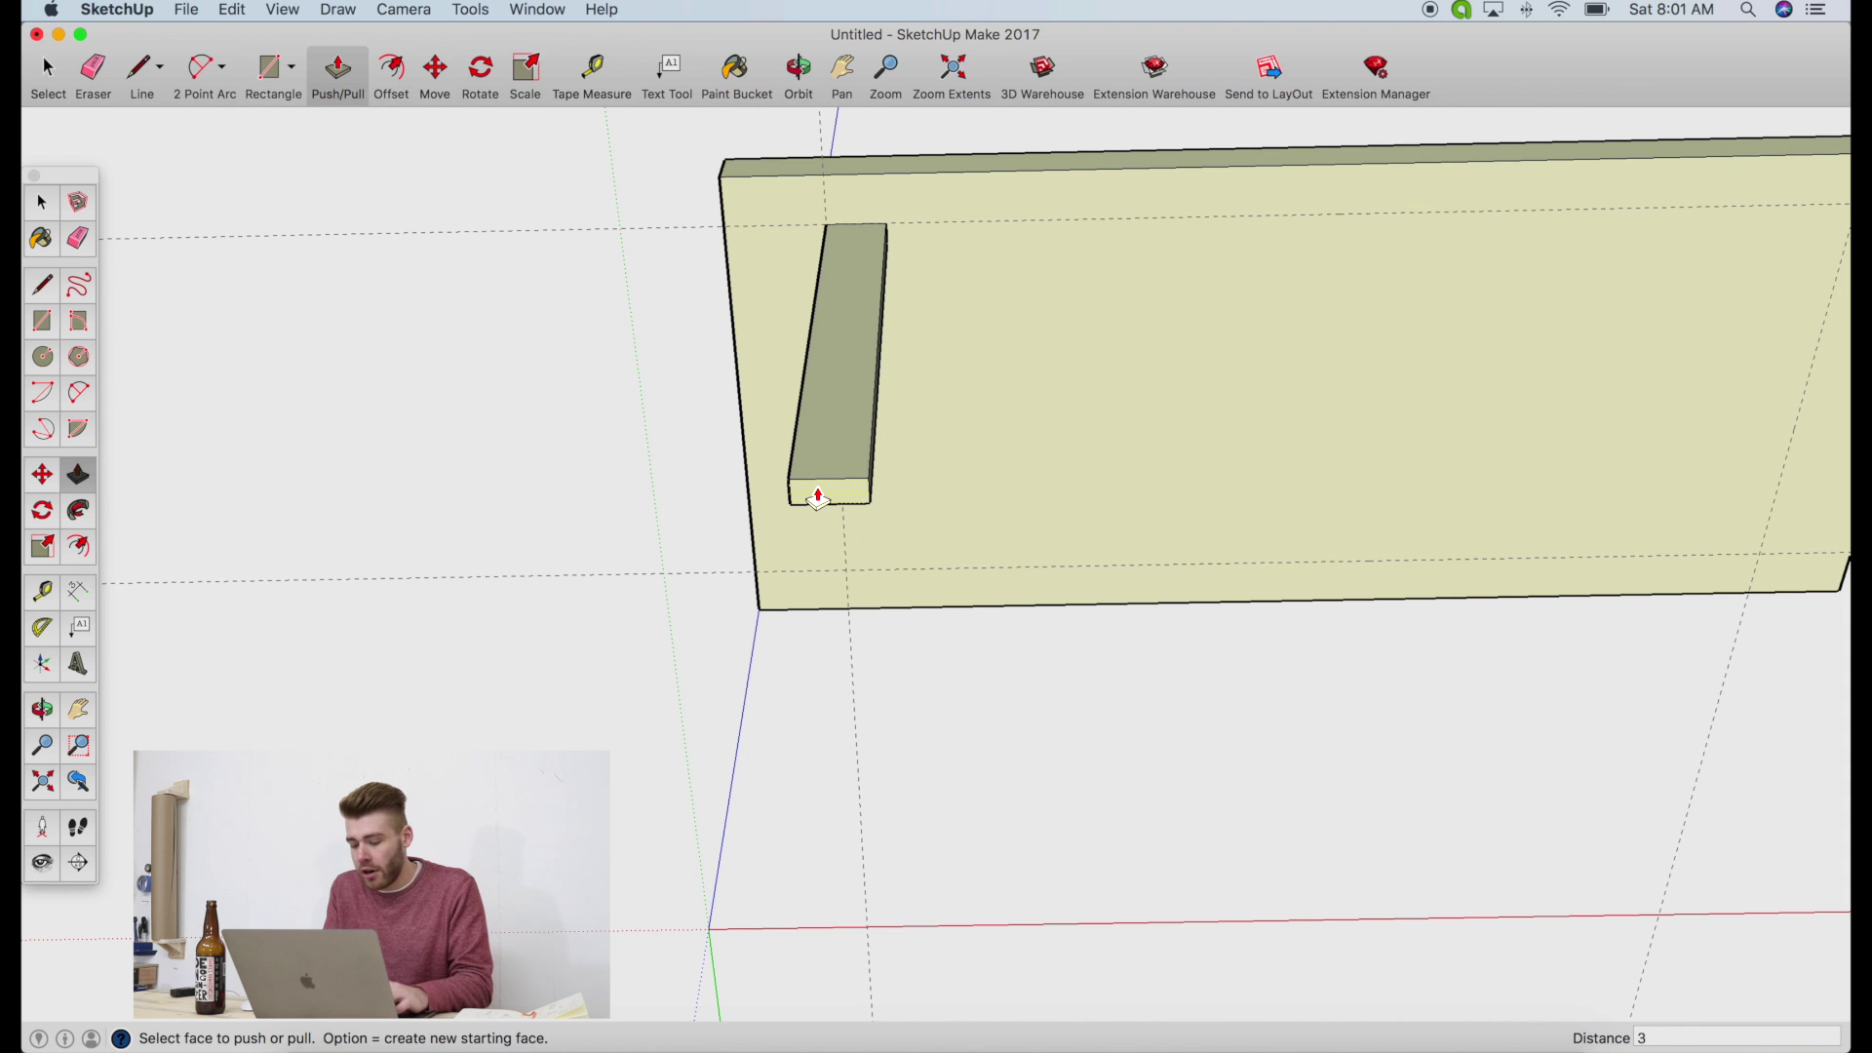
pyautogui.press('Return')
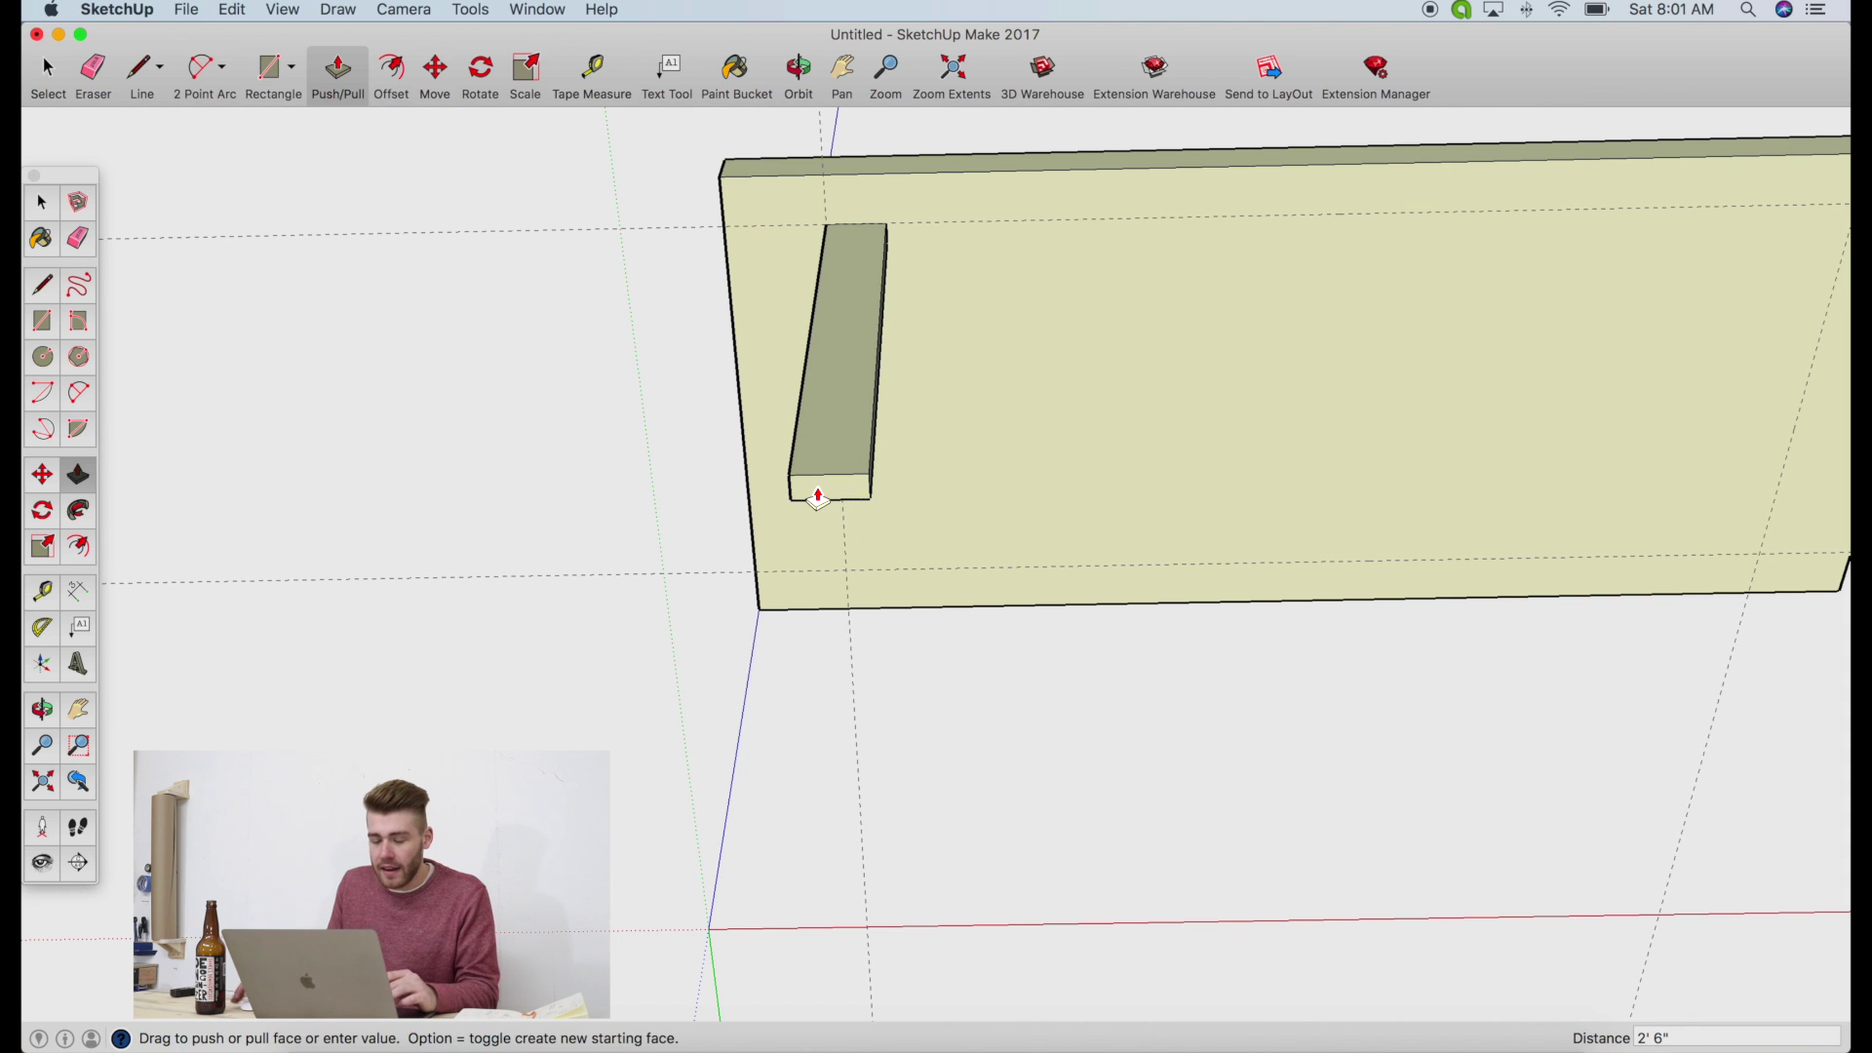
# Make the whole leg a component named "Leg piece"
pyautogui.click(798, 70)
pyautogui.moveTo(656, 221); pyautogui.dragTo(1215, 911)
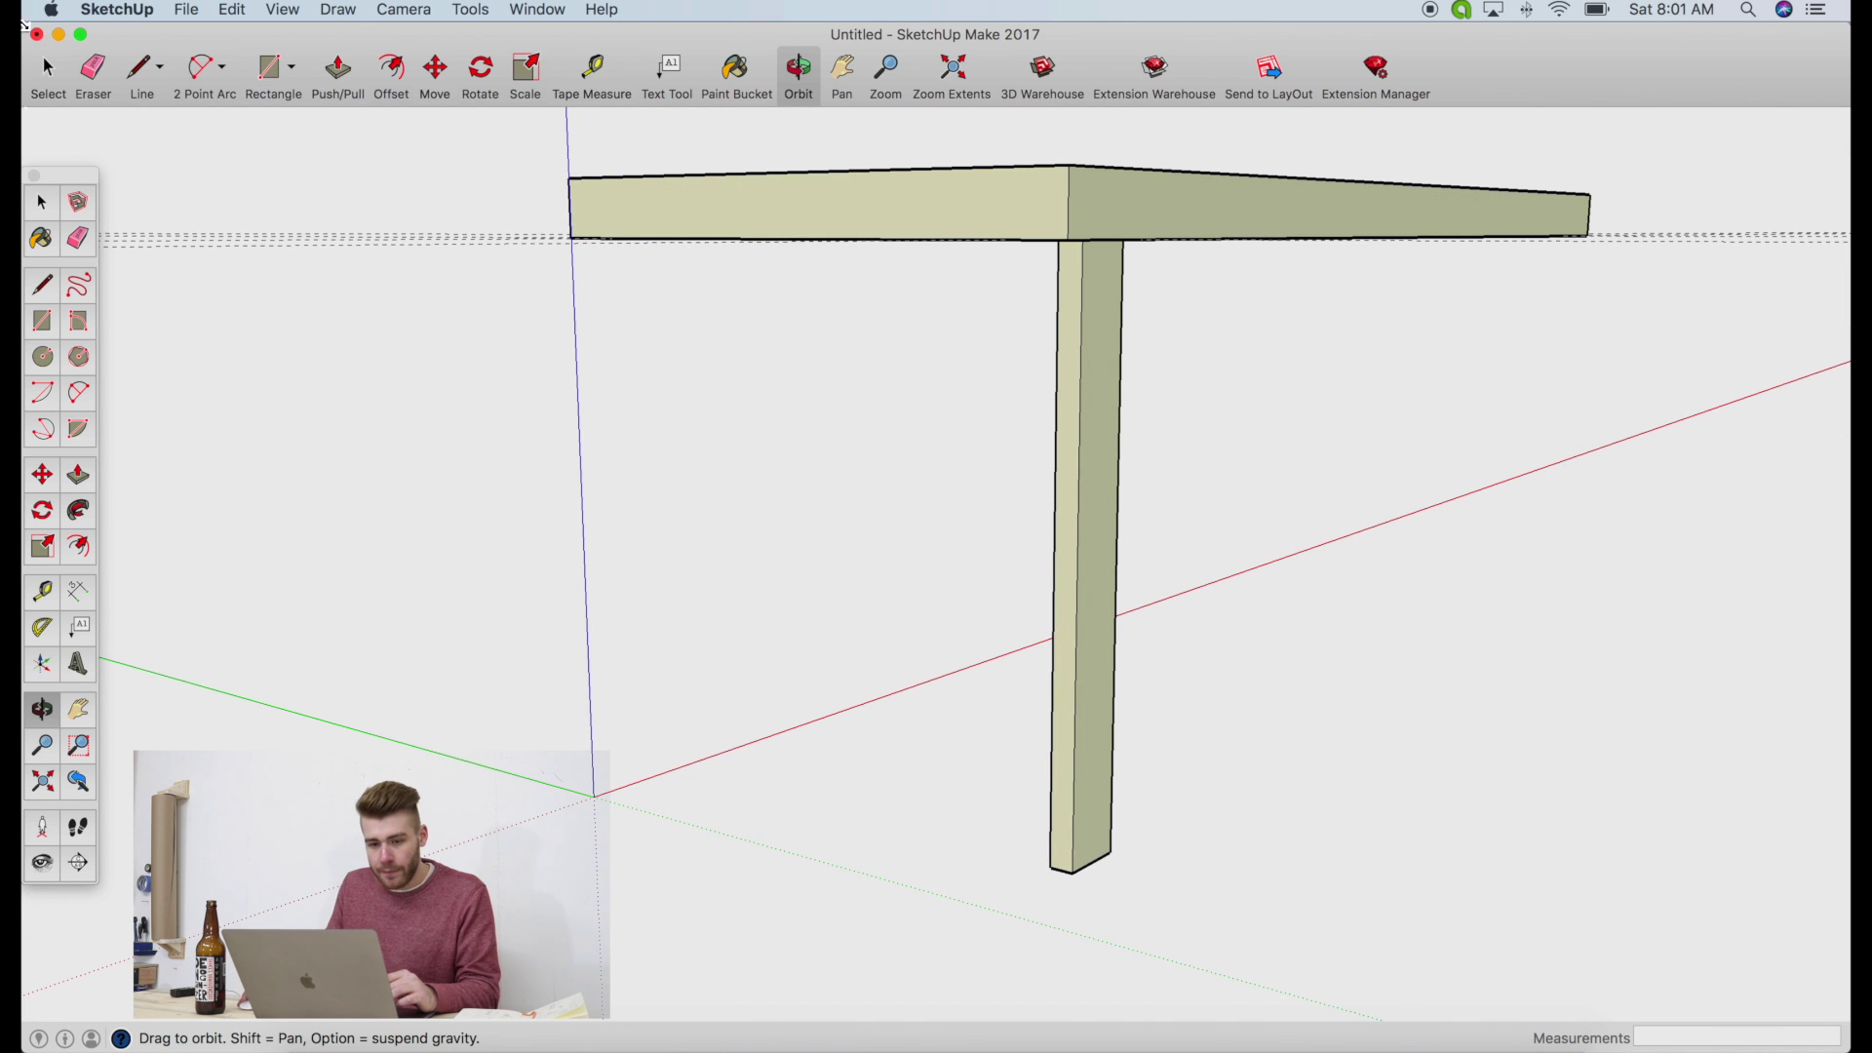
pyautogui.click(58, 72)
pyautogui.click(1094, 435)
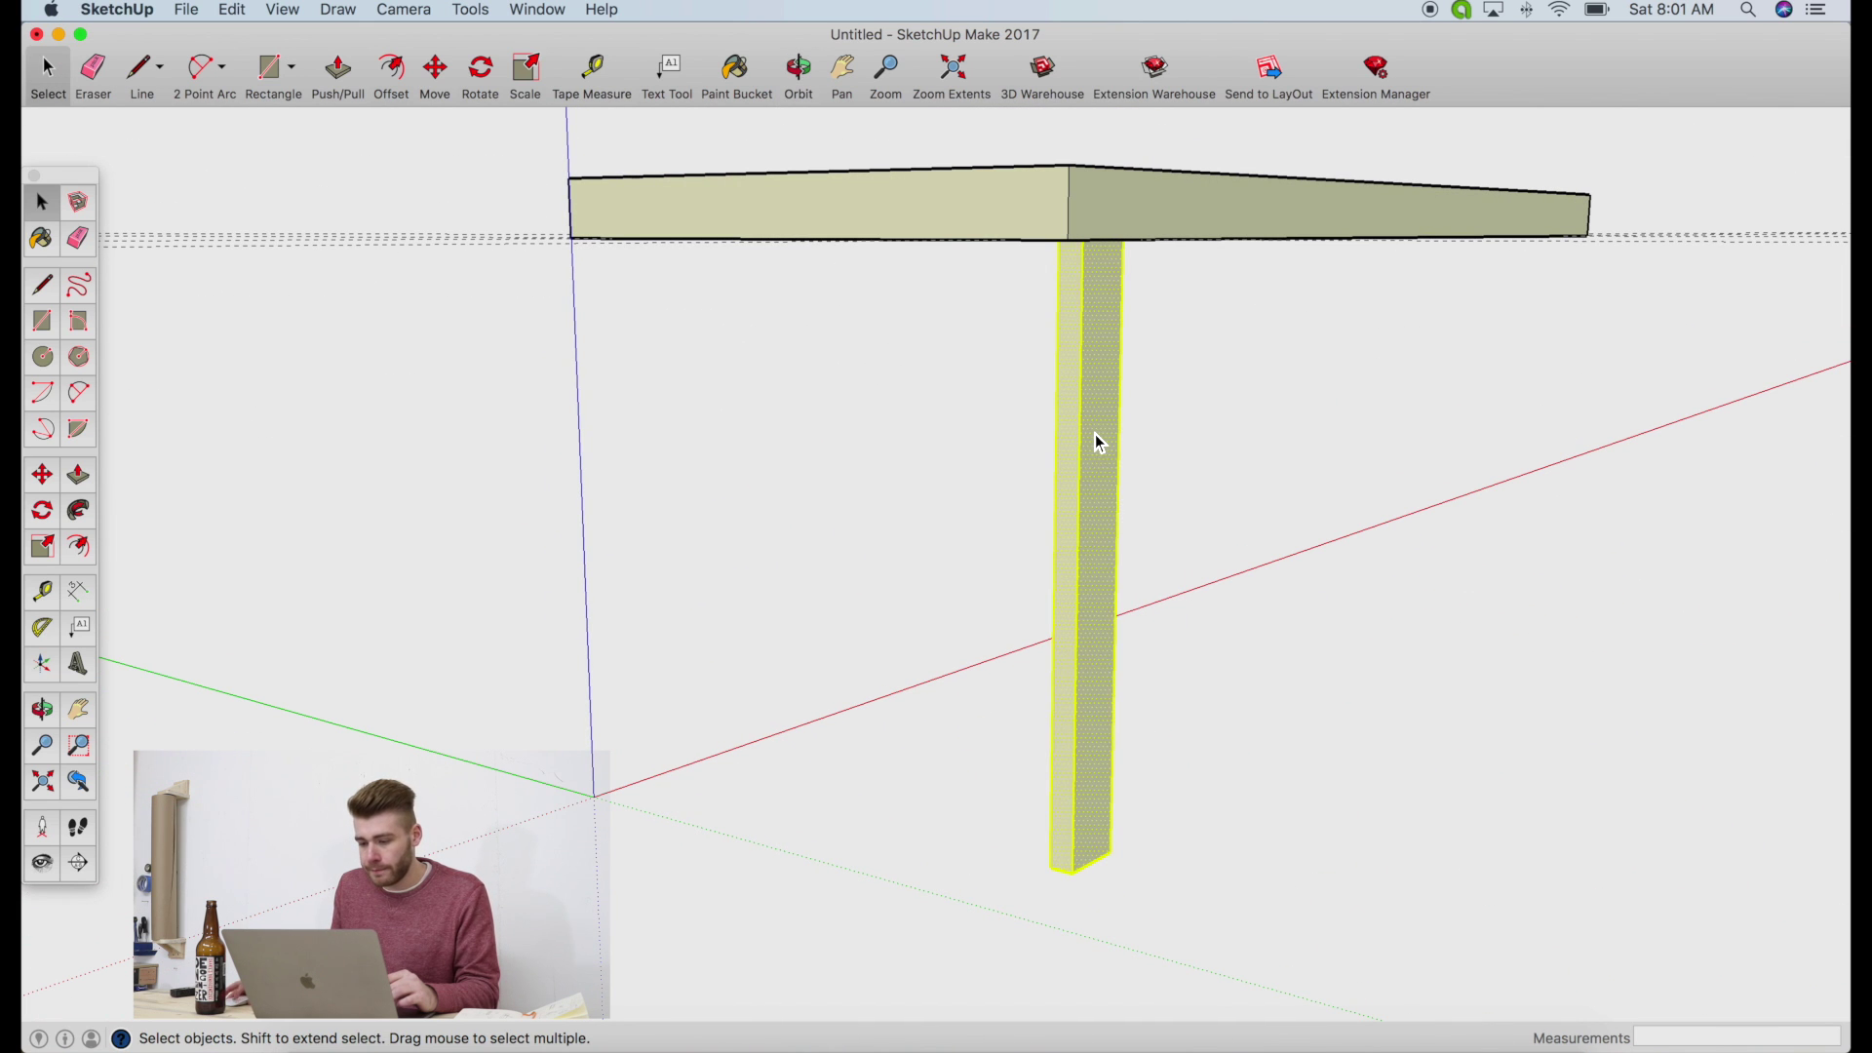
pyautogui.rightClick(1094, 434)
pyautogui.click(1226, 580)
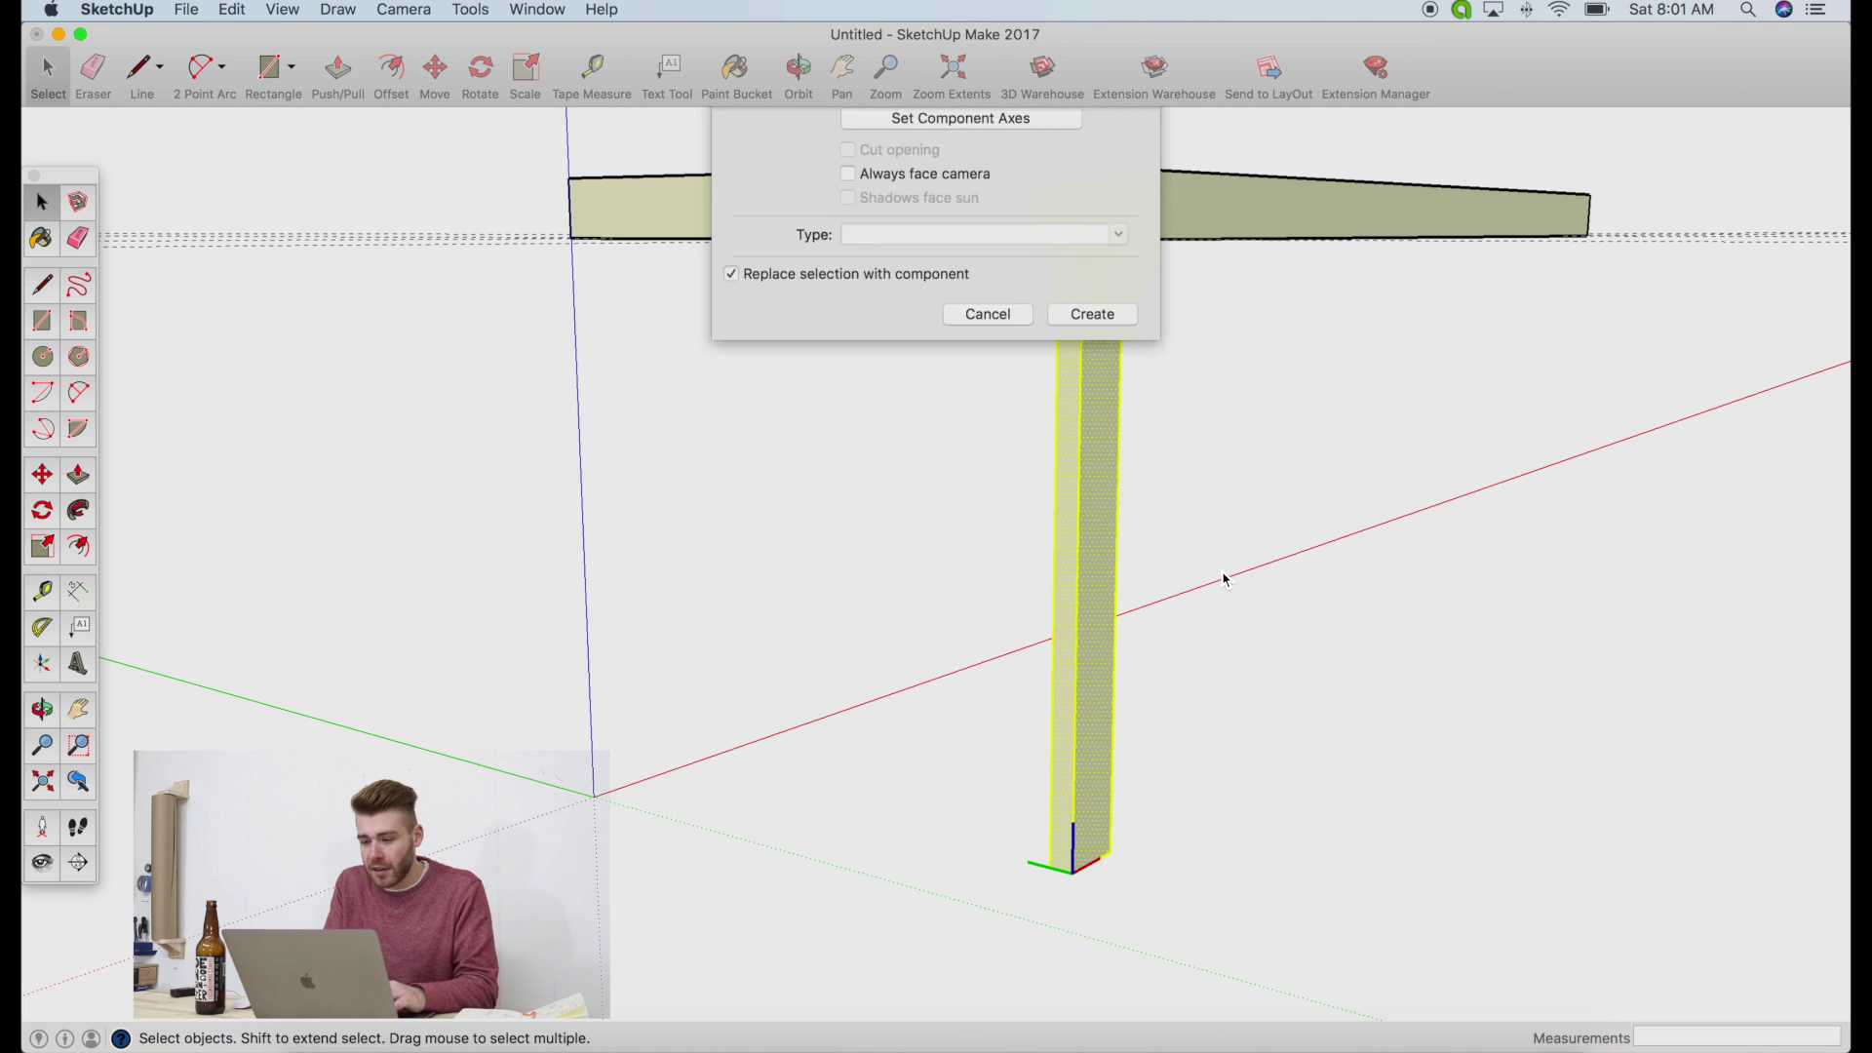
pyautogui.write('Leg piec')
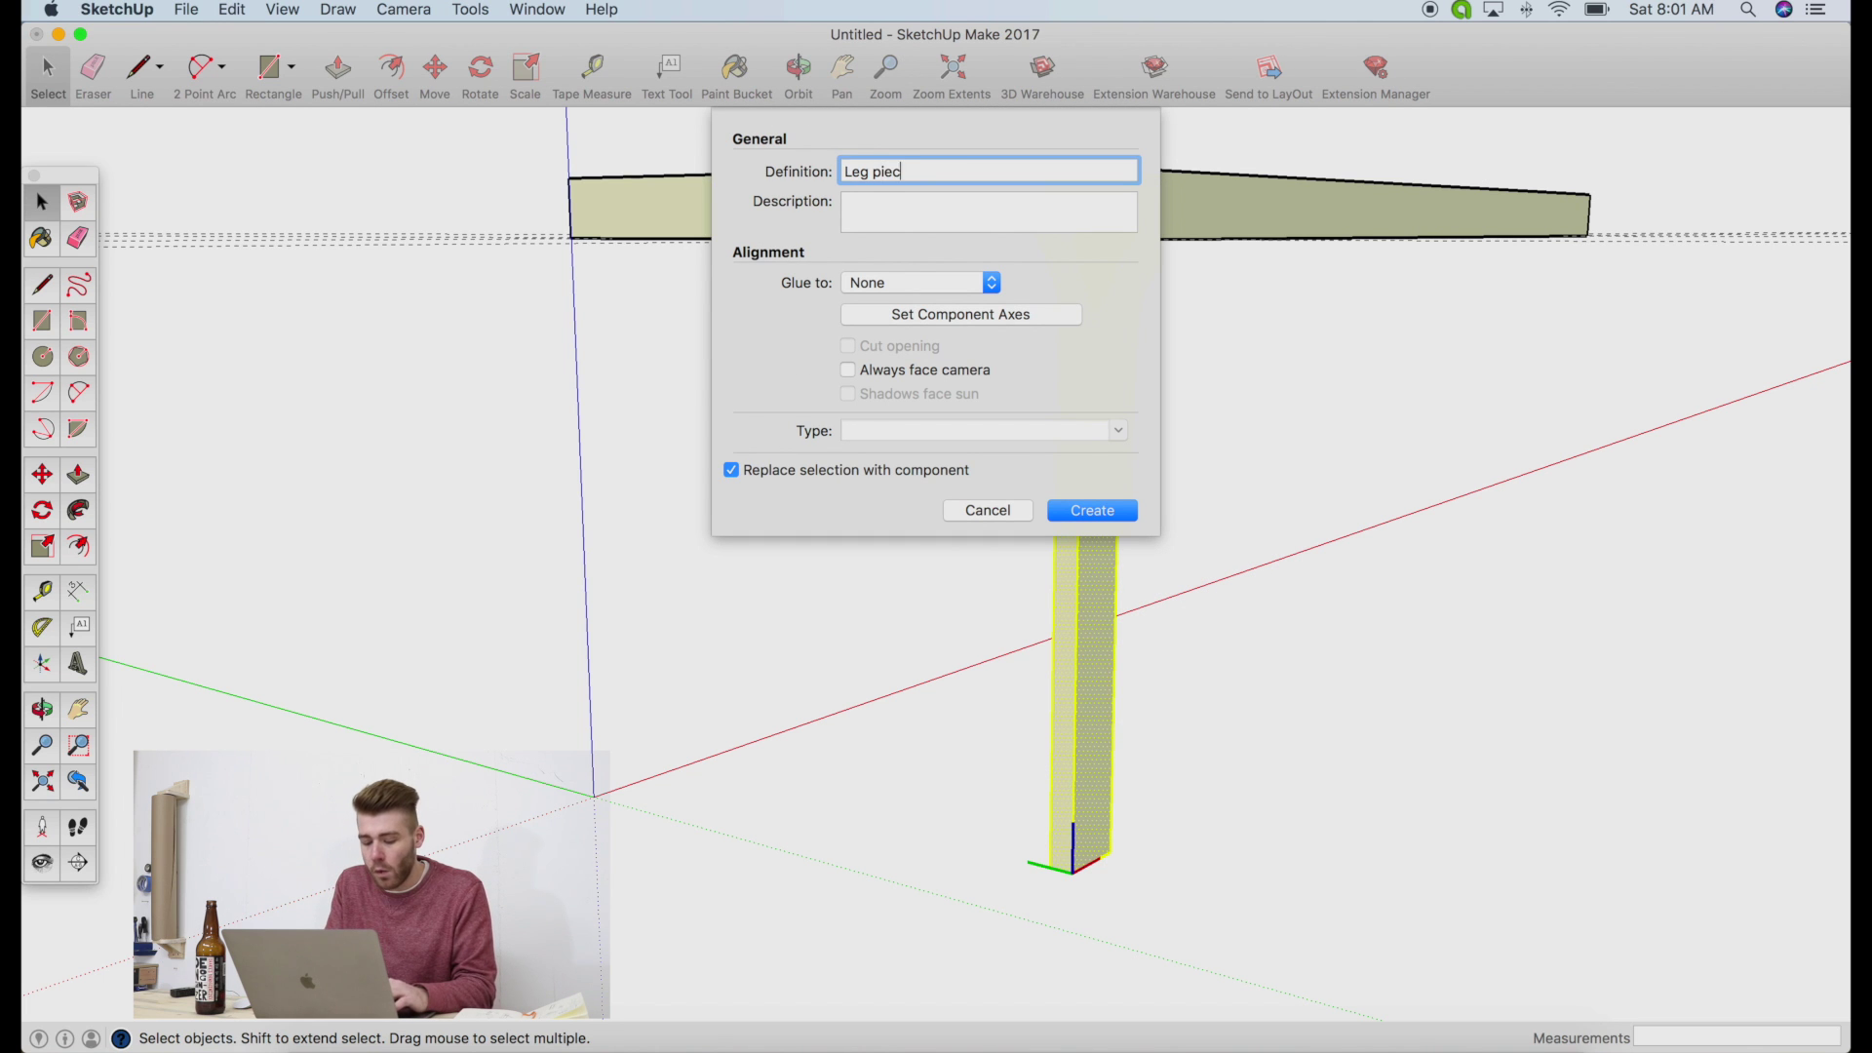
pyautogui.write('e')
pyautogui.press('Return')
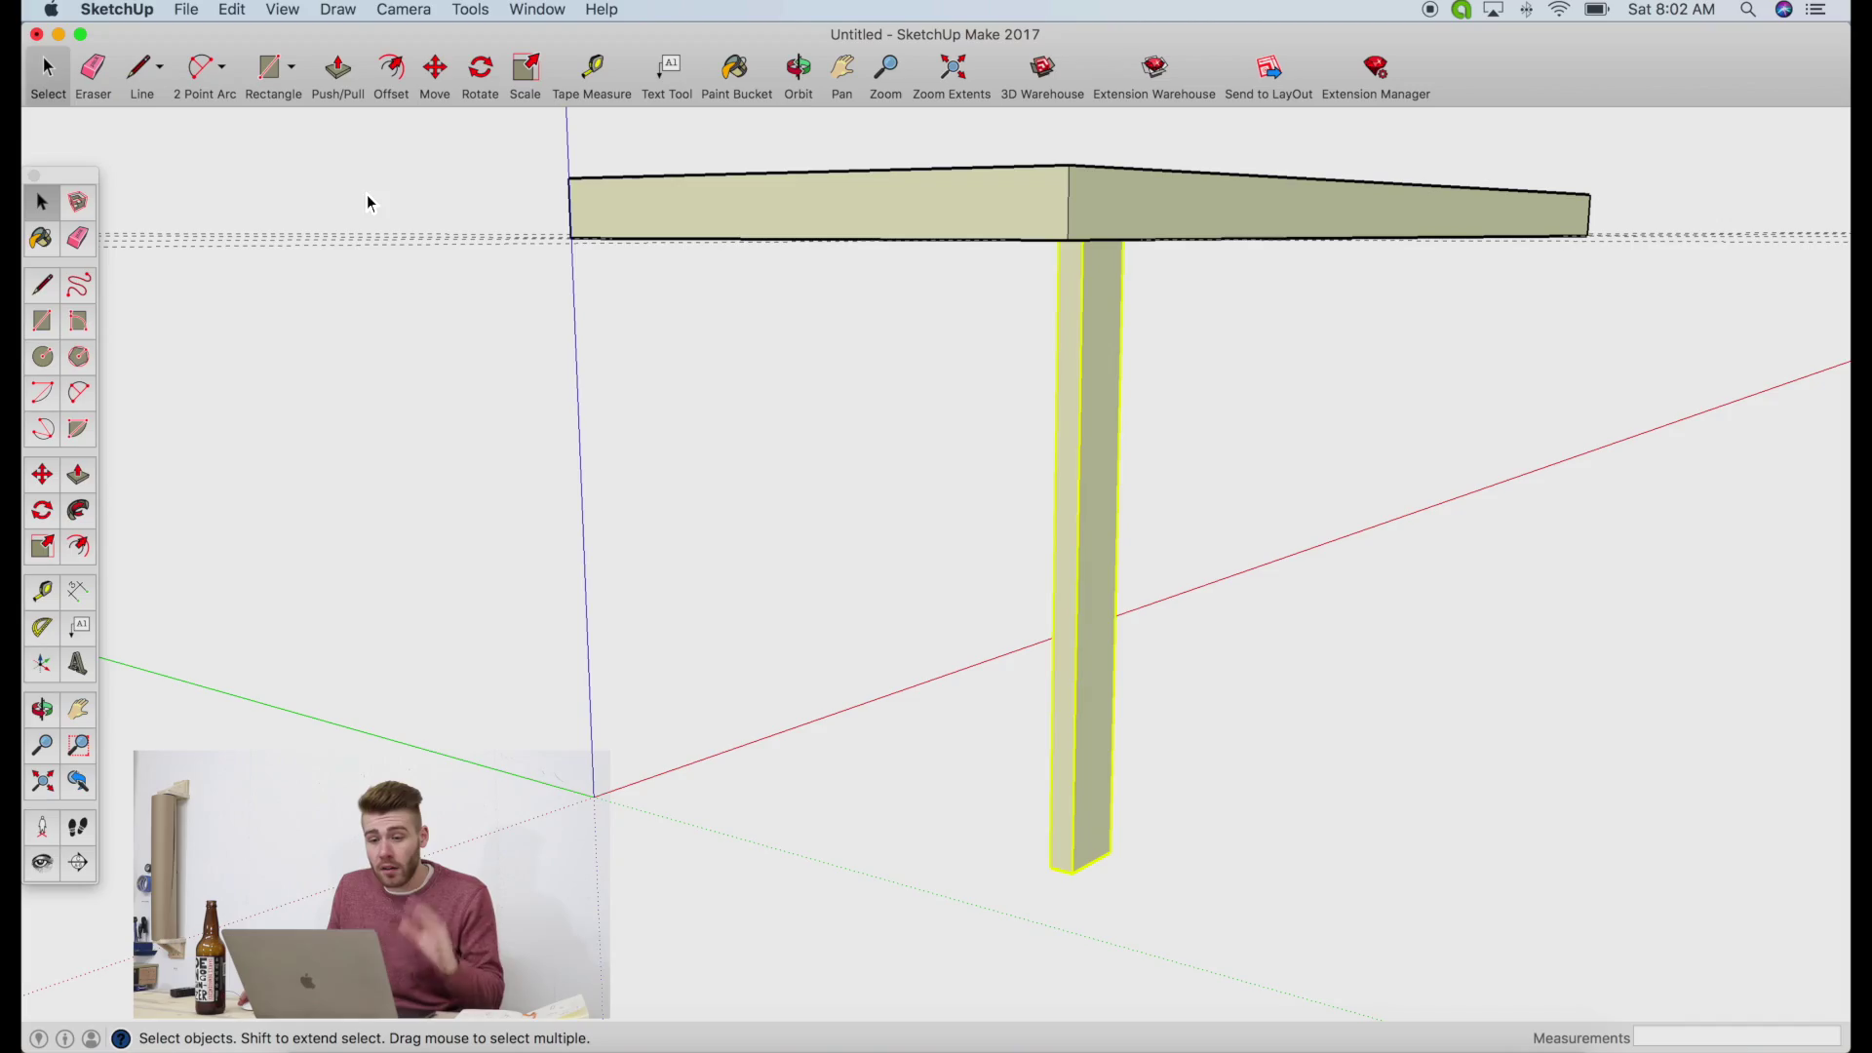
# Mark guide points on the leg's vertical edge 5 inches above its bottom corner and another 3.5 inches above that point
pyautogui.click(797, 68)
pyautogui.moveTo(682, 351); pyautogui.dragTo(1213, 399)
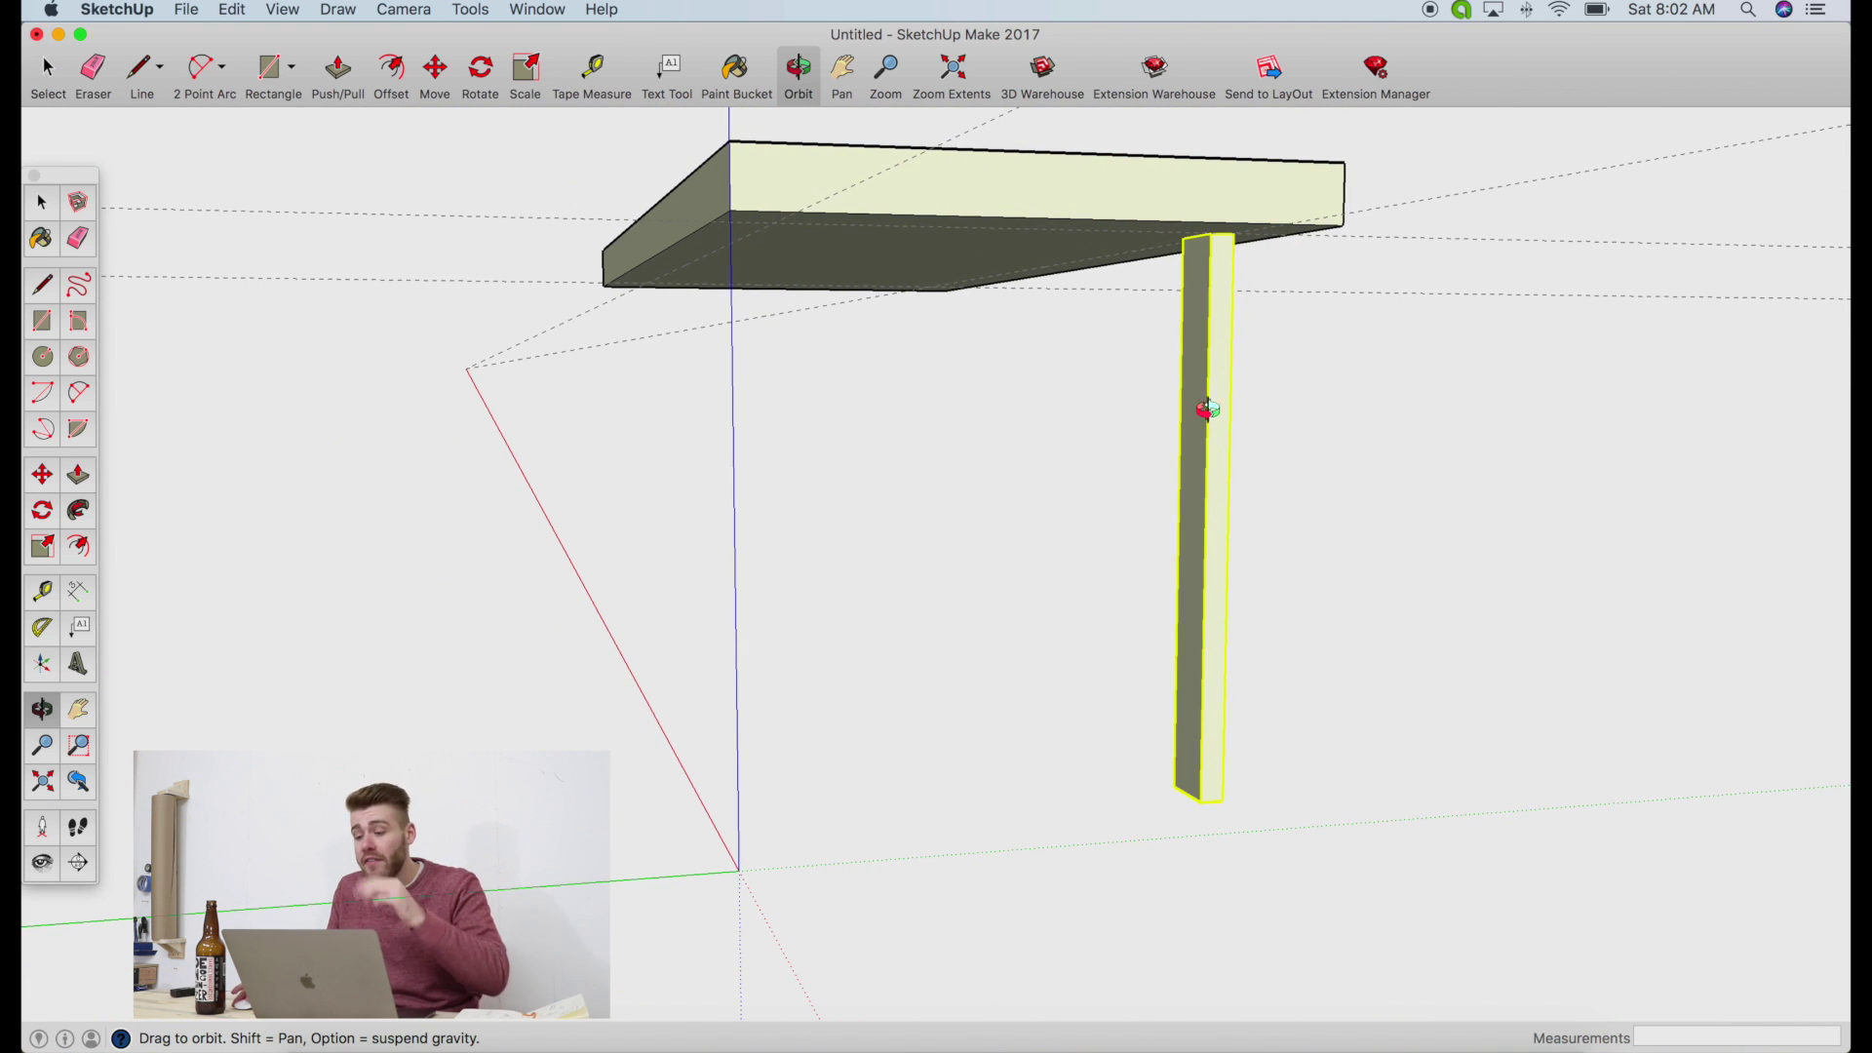
pyautogui.moveTo(1186, 593)
pyautogui.mouseDown()
pyautogui.moveTo(1232, 589)
pyautogui.moveTo(1214, 605)
pyautogui.mouseUp()
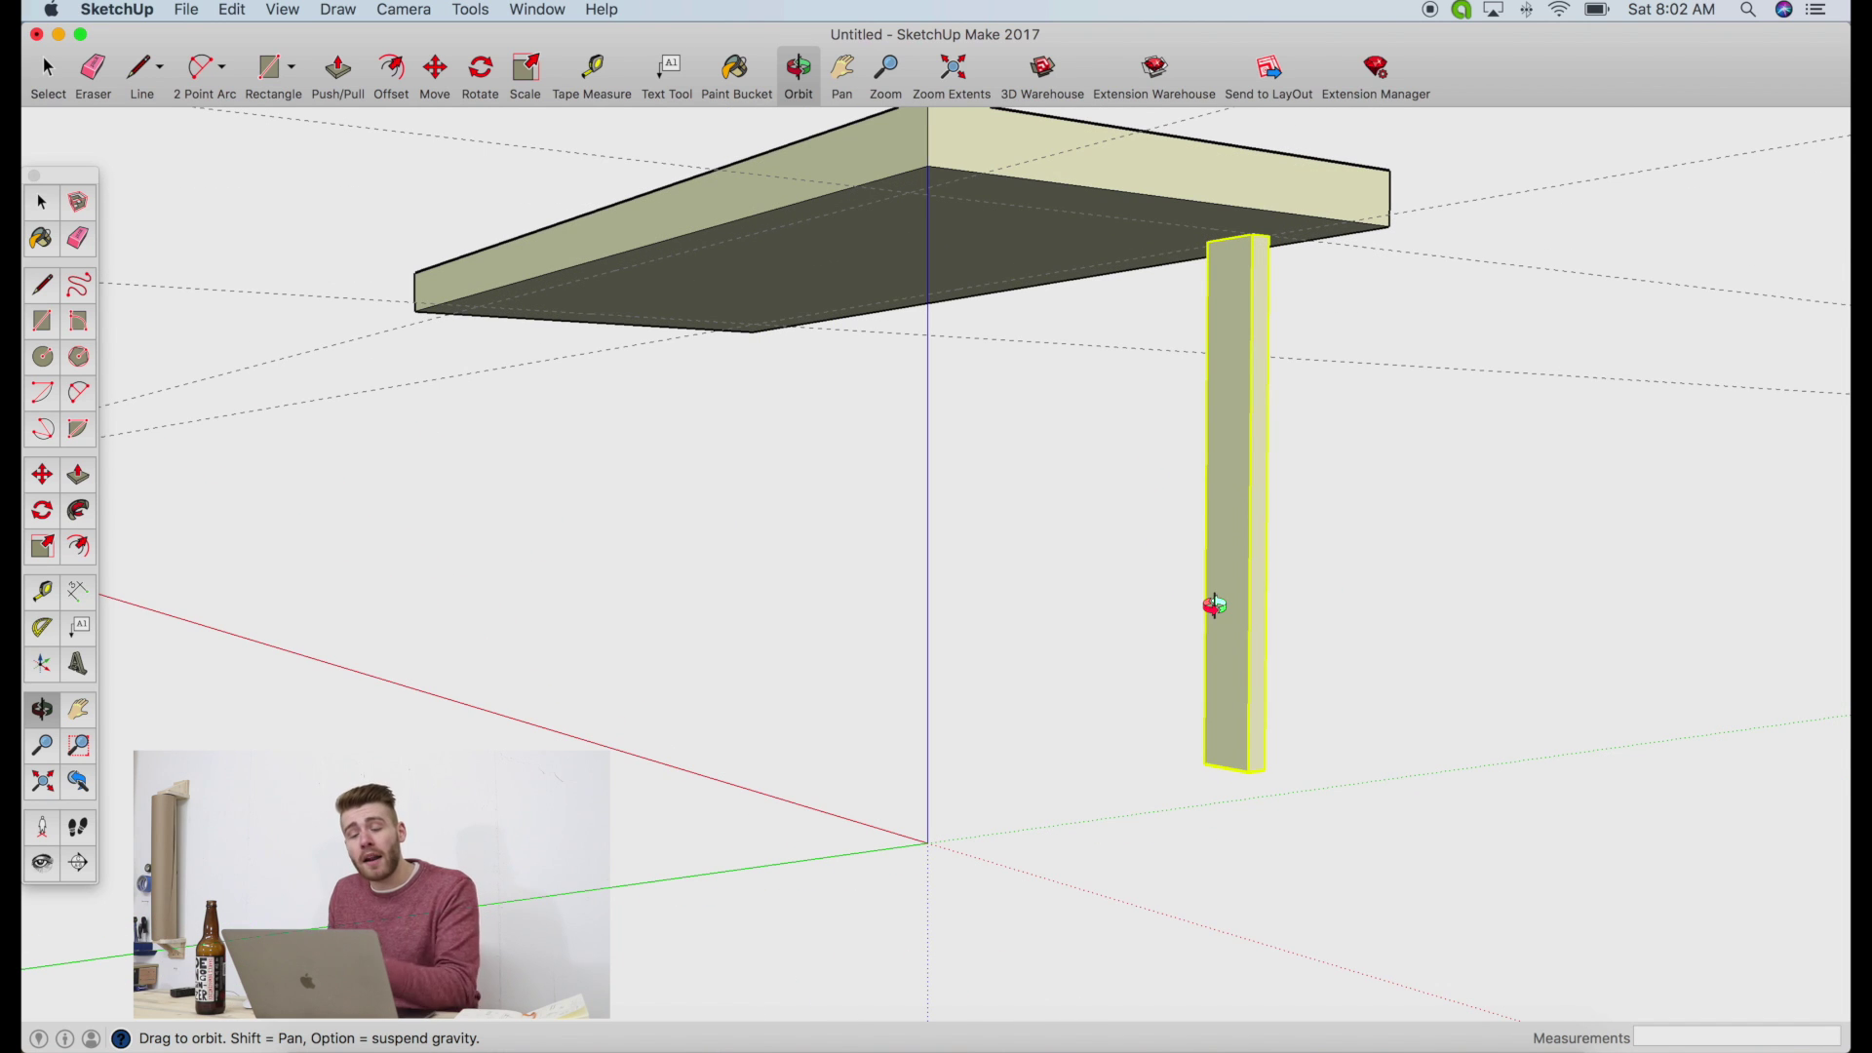
pyautogui.click(591, 66)
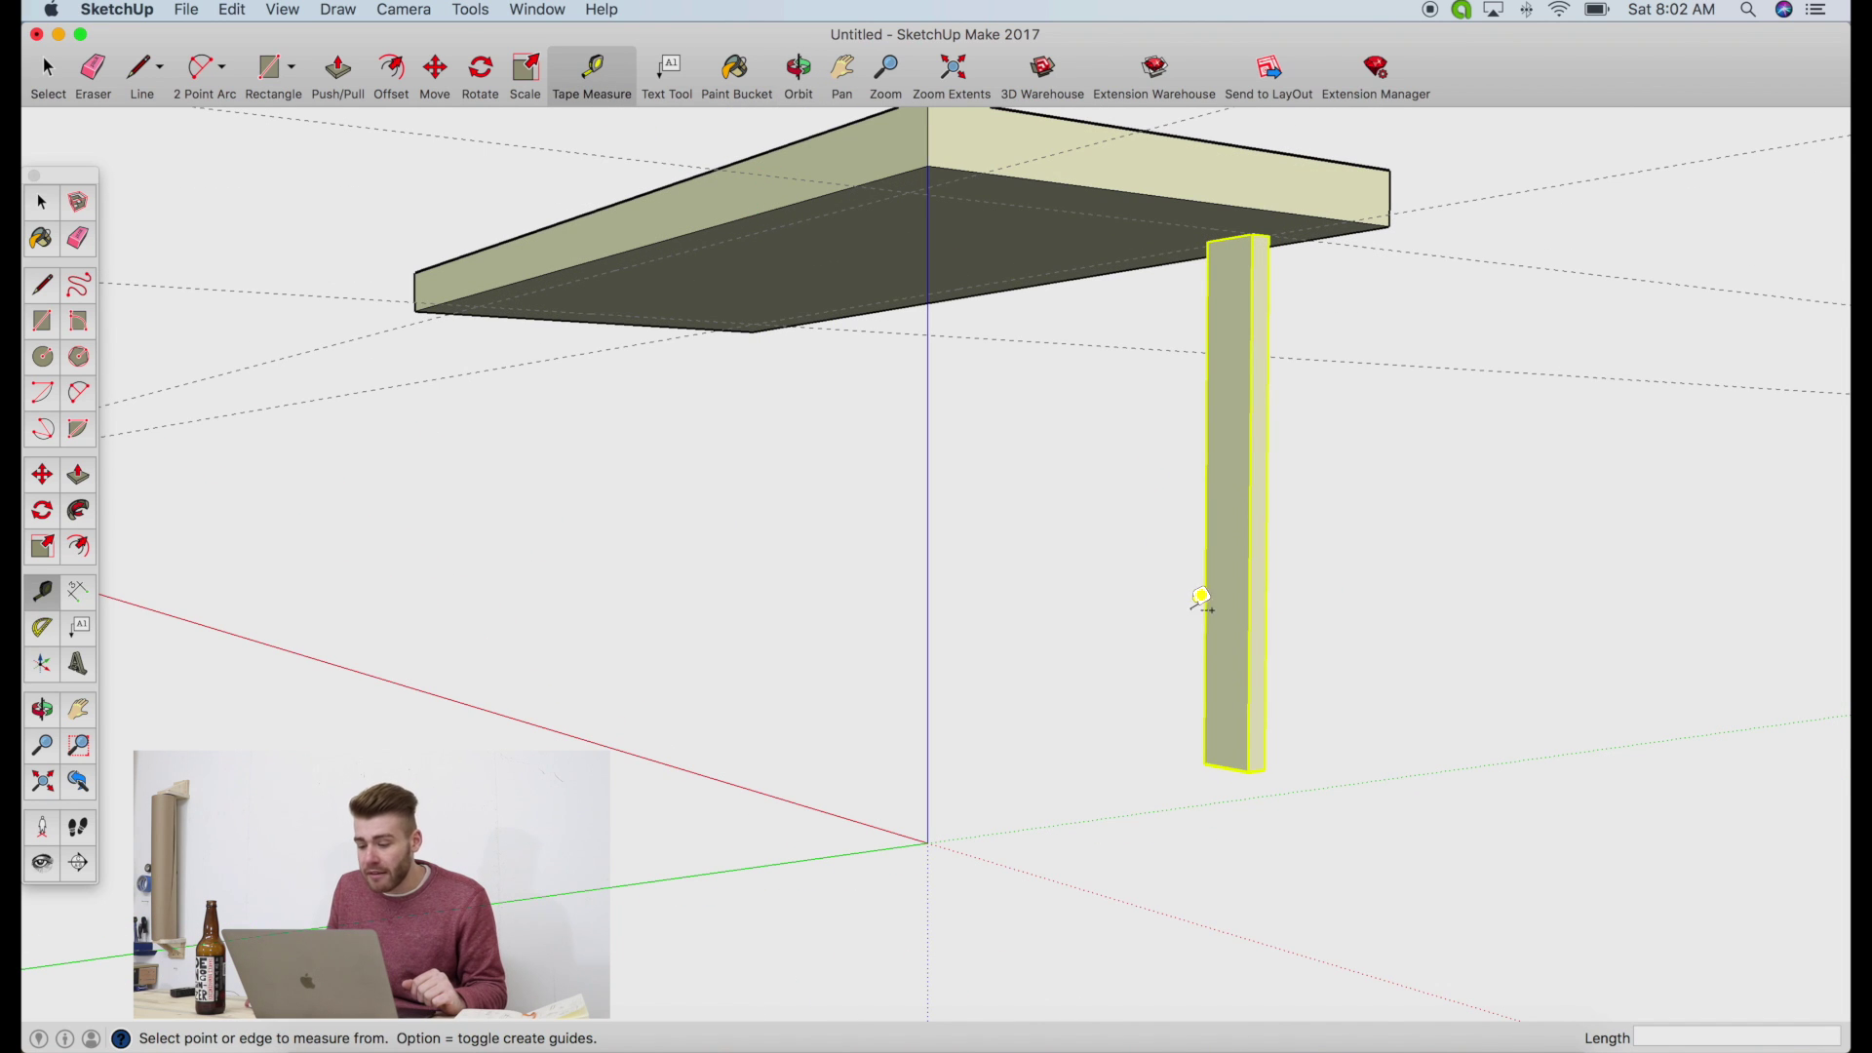
pyautogui.click(1249, 770)
pyautogui.click(1264, 694)
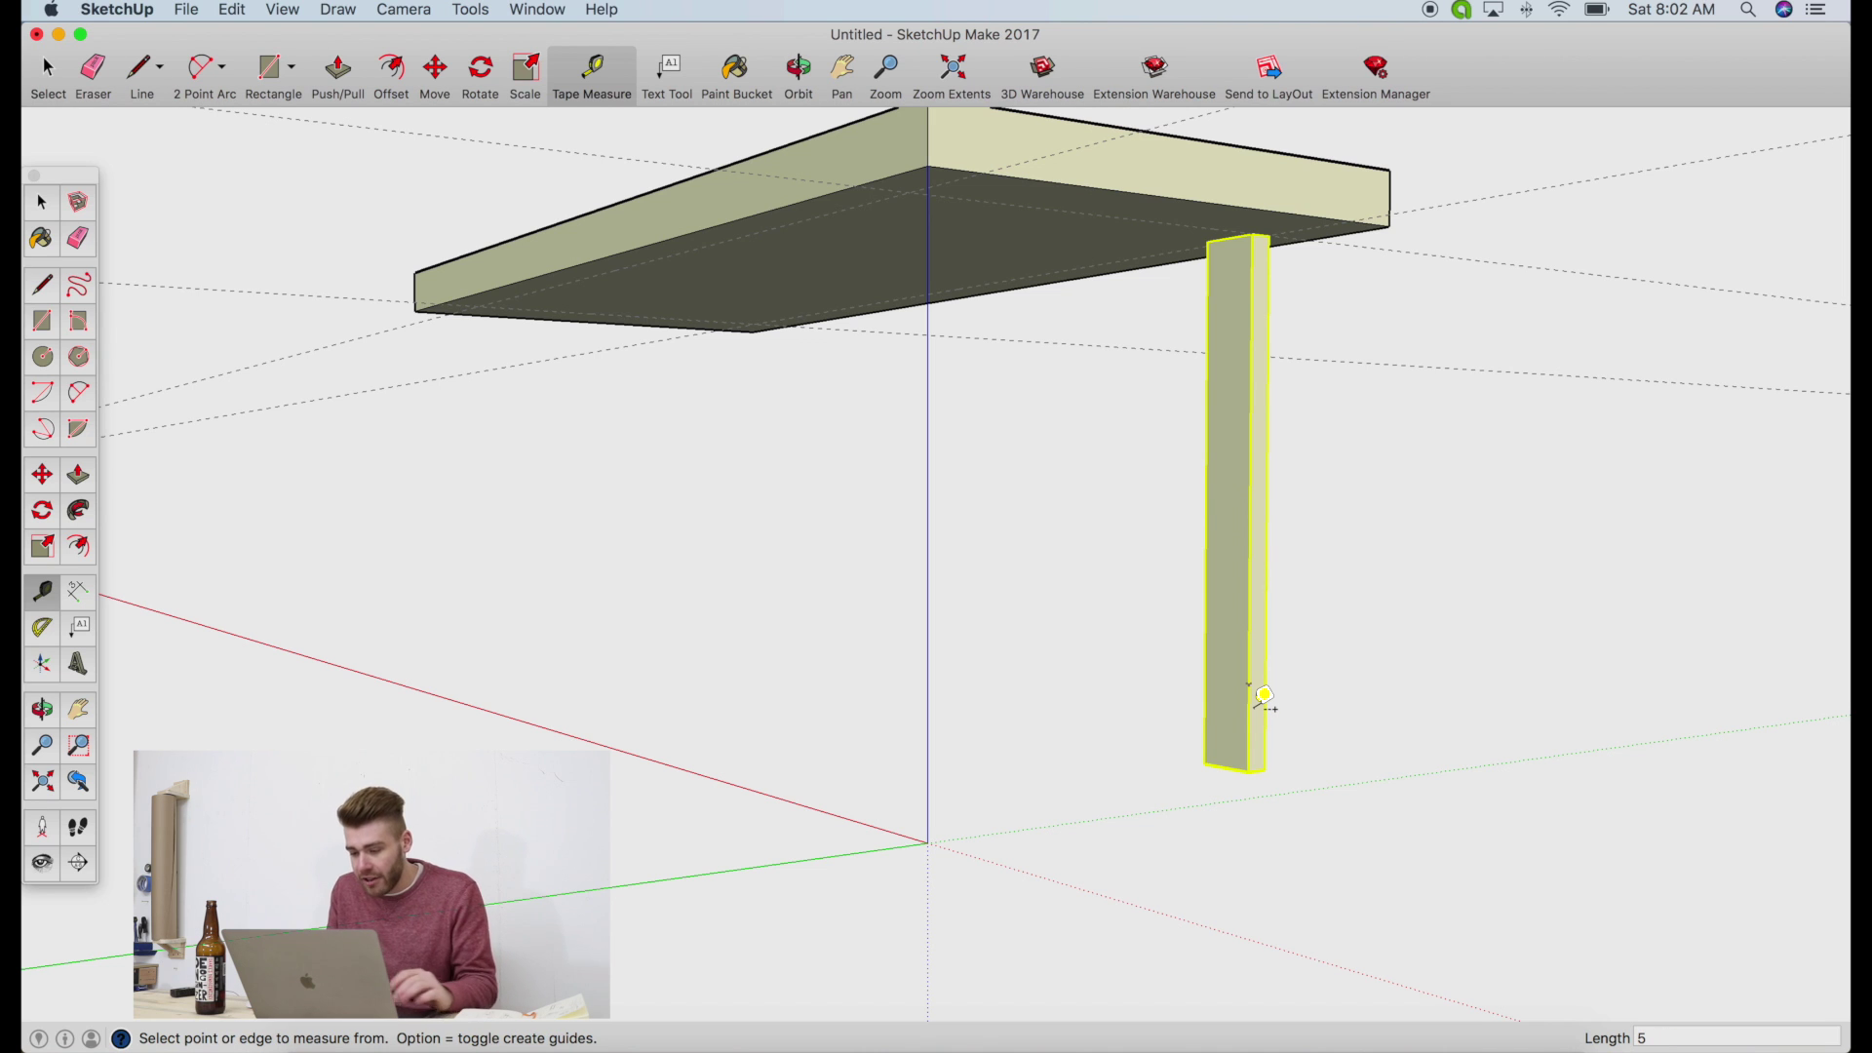
pyautogui.click(1249, 683)
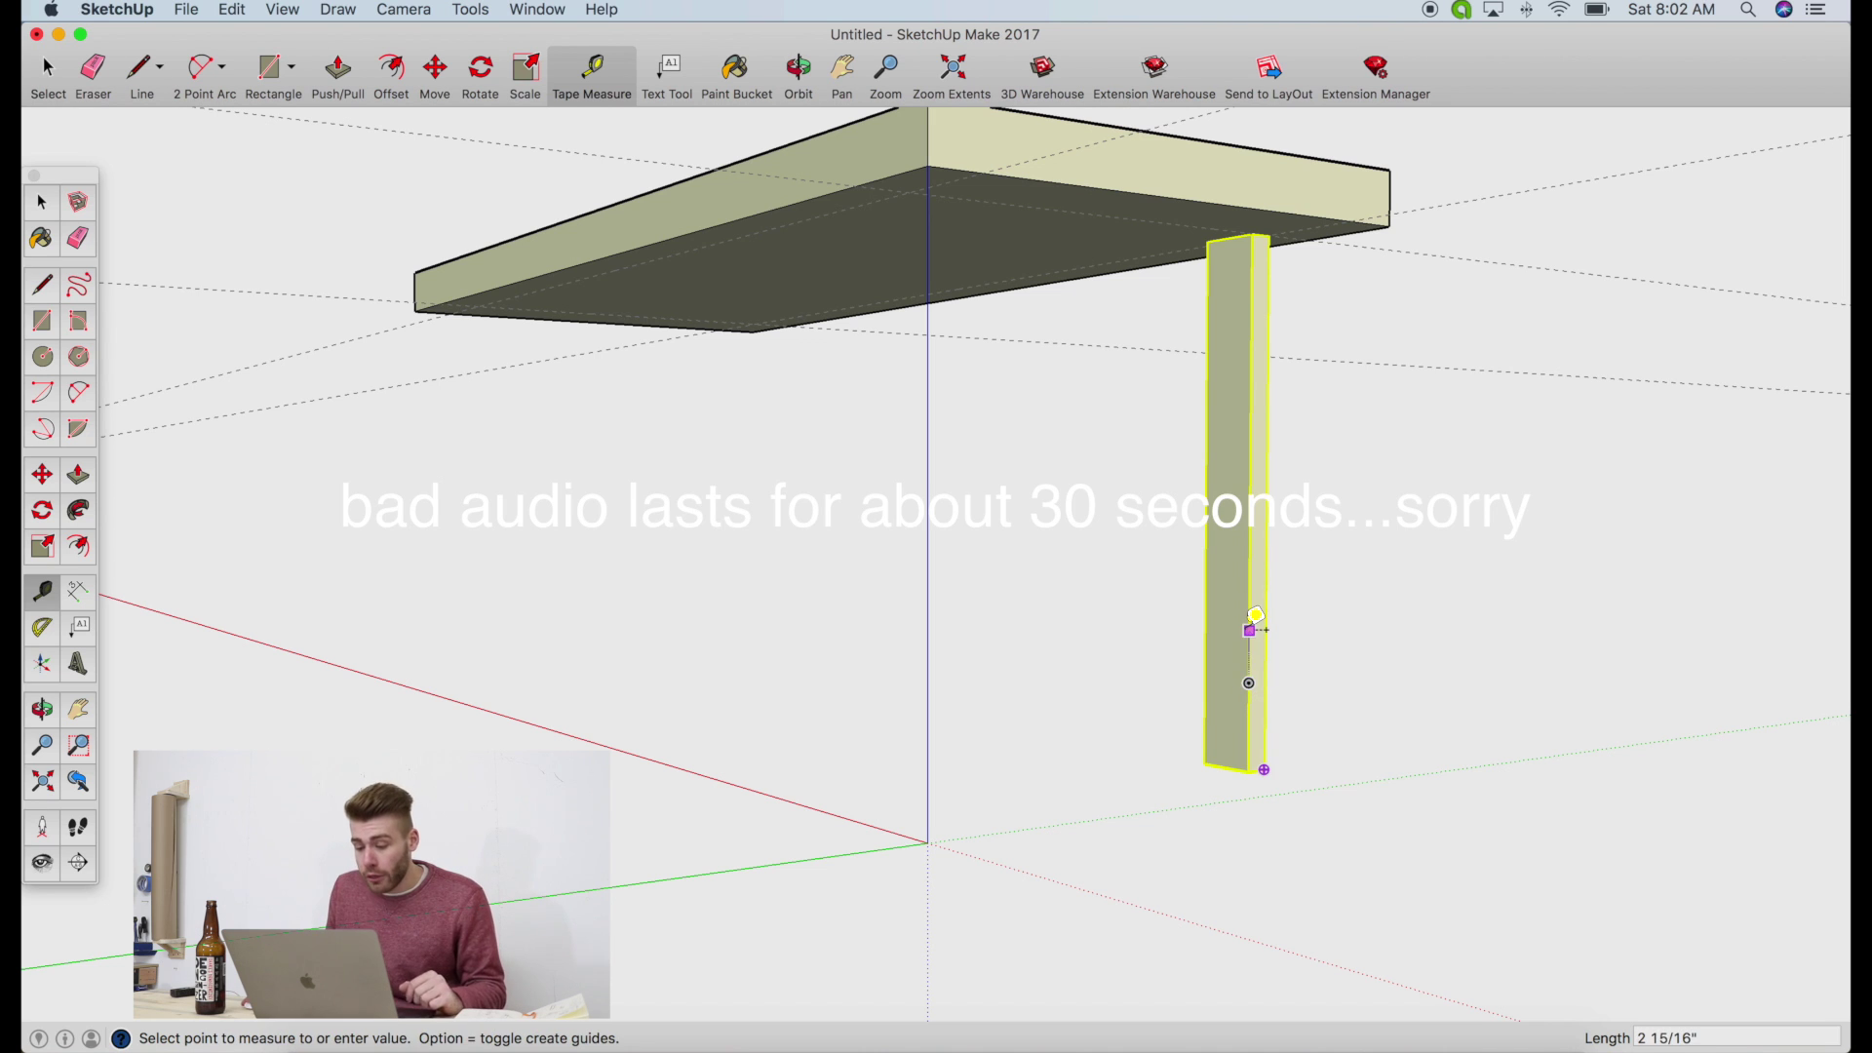
pyautogui.click(1251, 629)
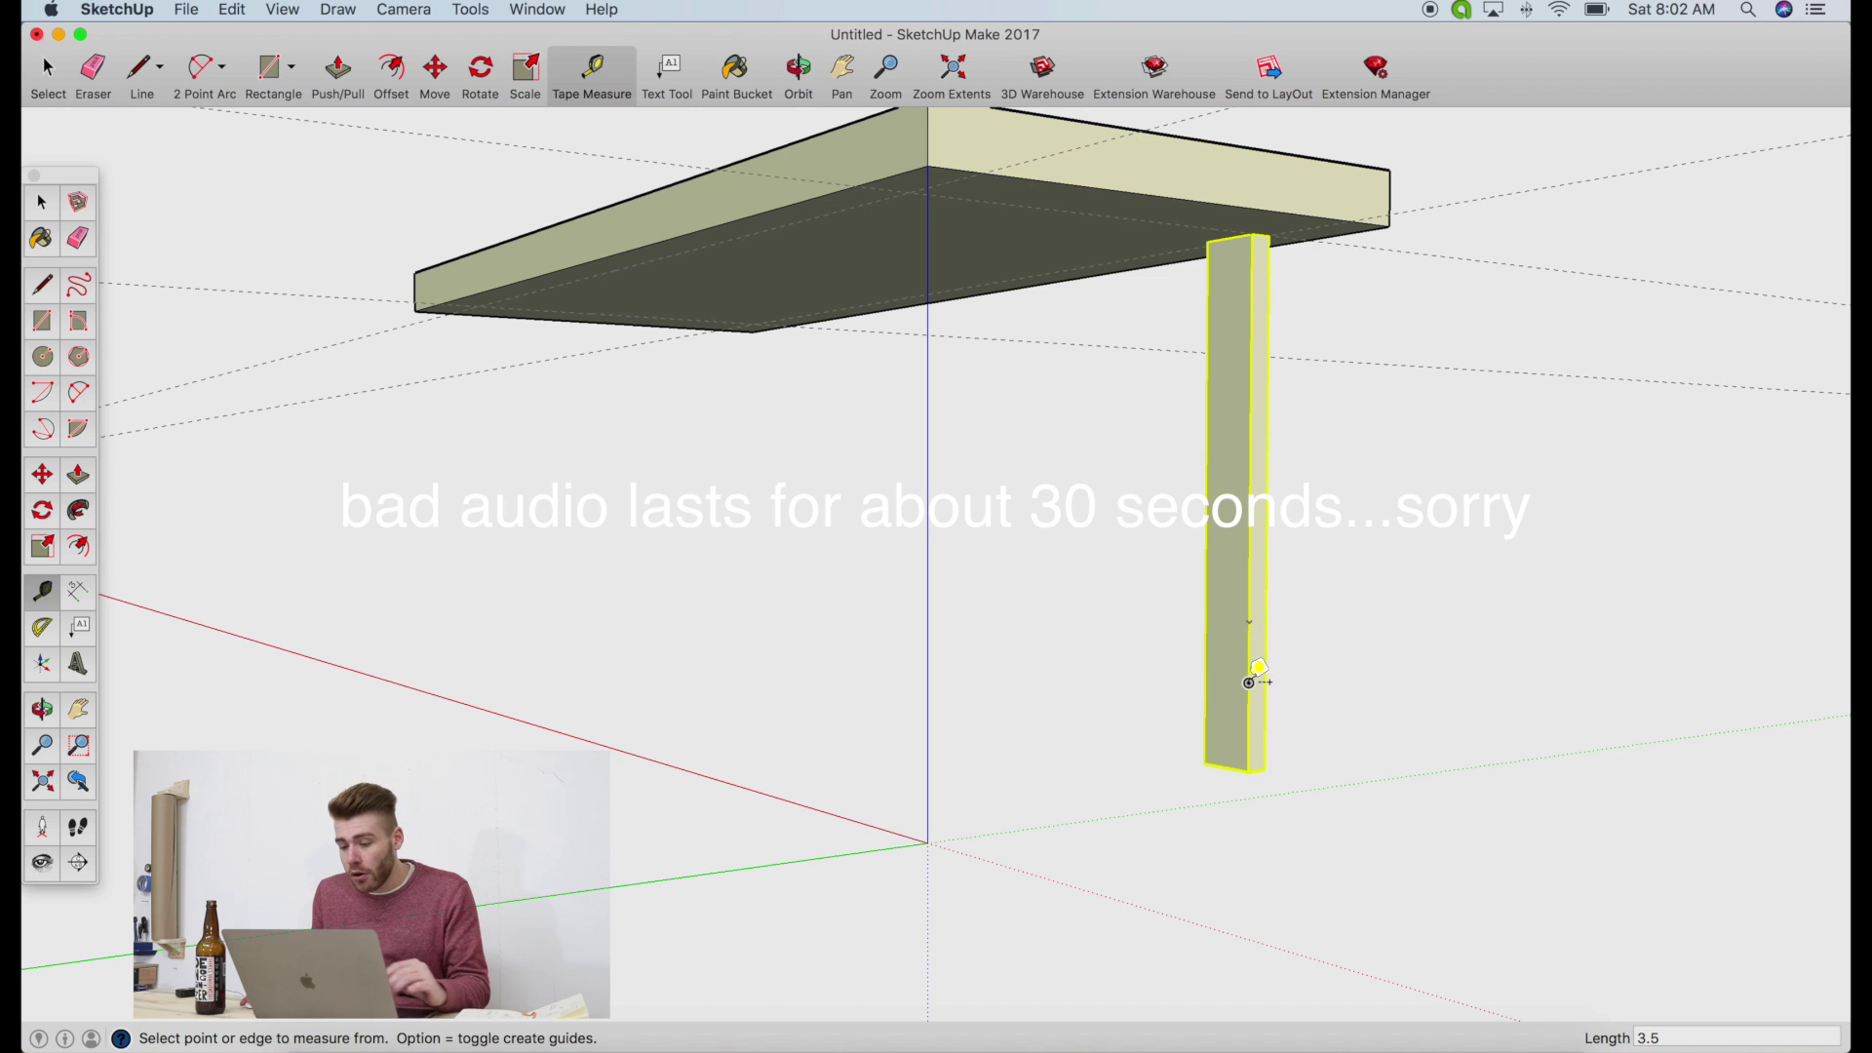
# Place a further guide point on the same vertical edge, just below the leg's upper end
pyautogui.click(1249, 771)
pyautogui.click(1248, 310)
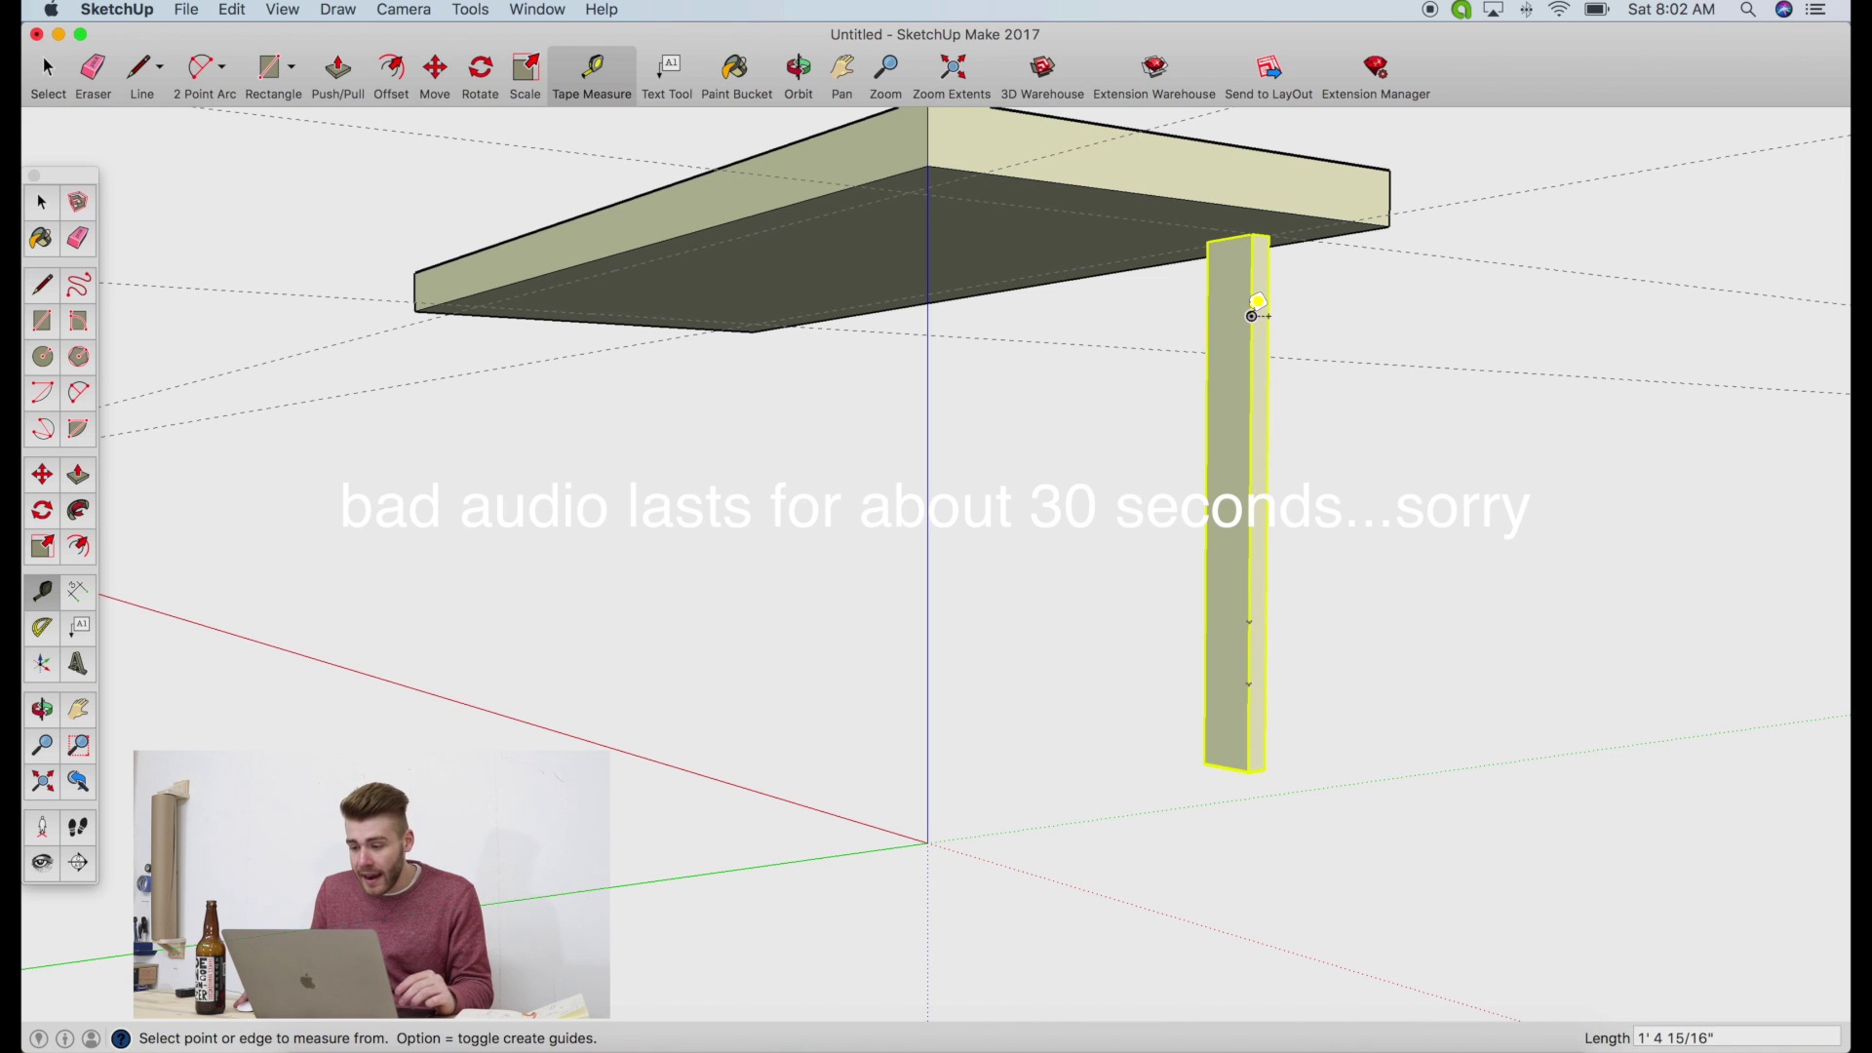
pyautogui.click(1259, 226)
pyautogui.click(1267, 267)
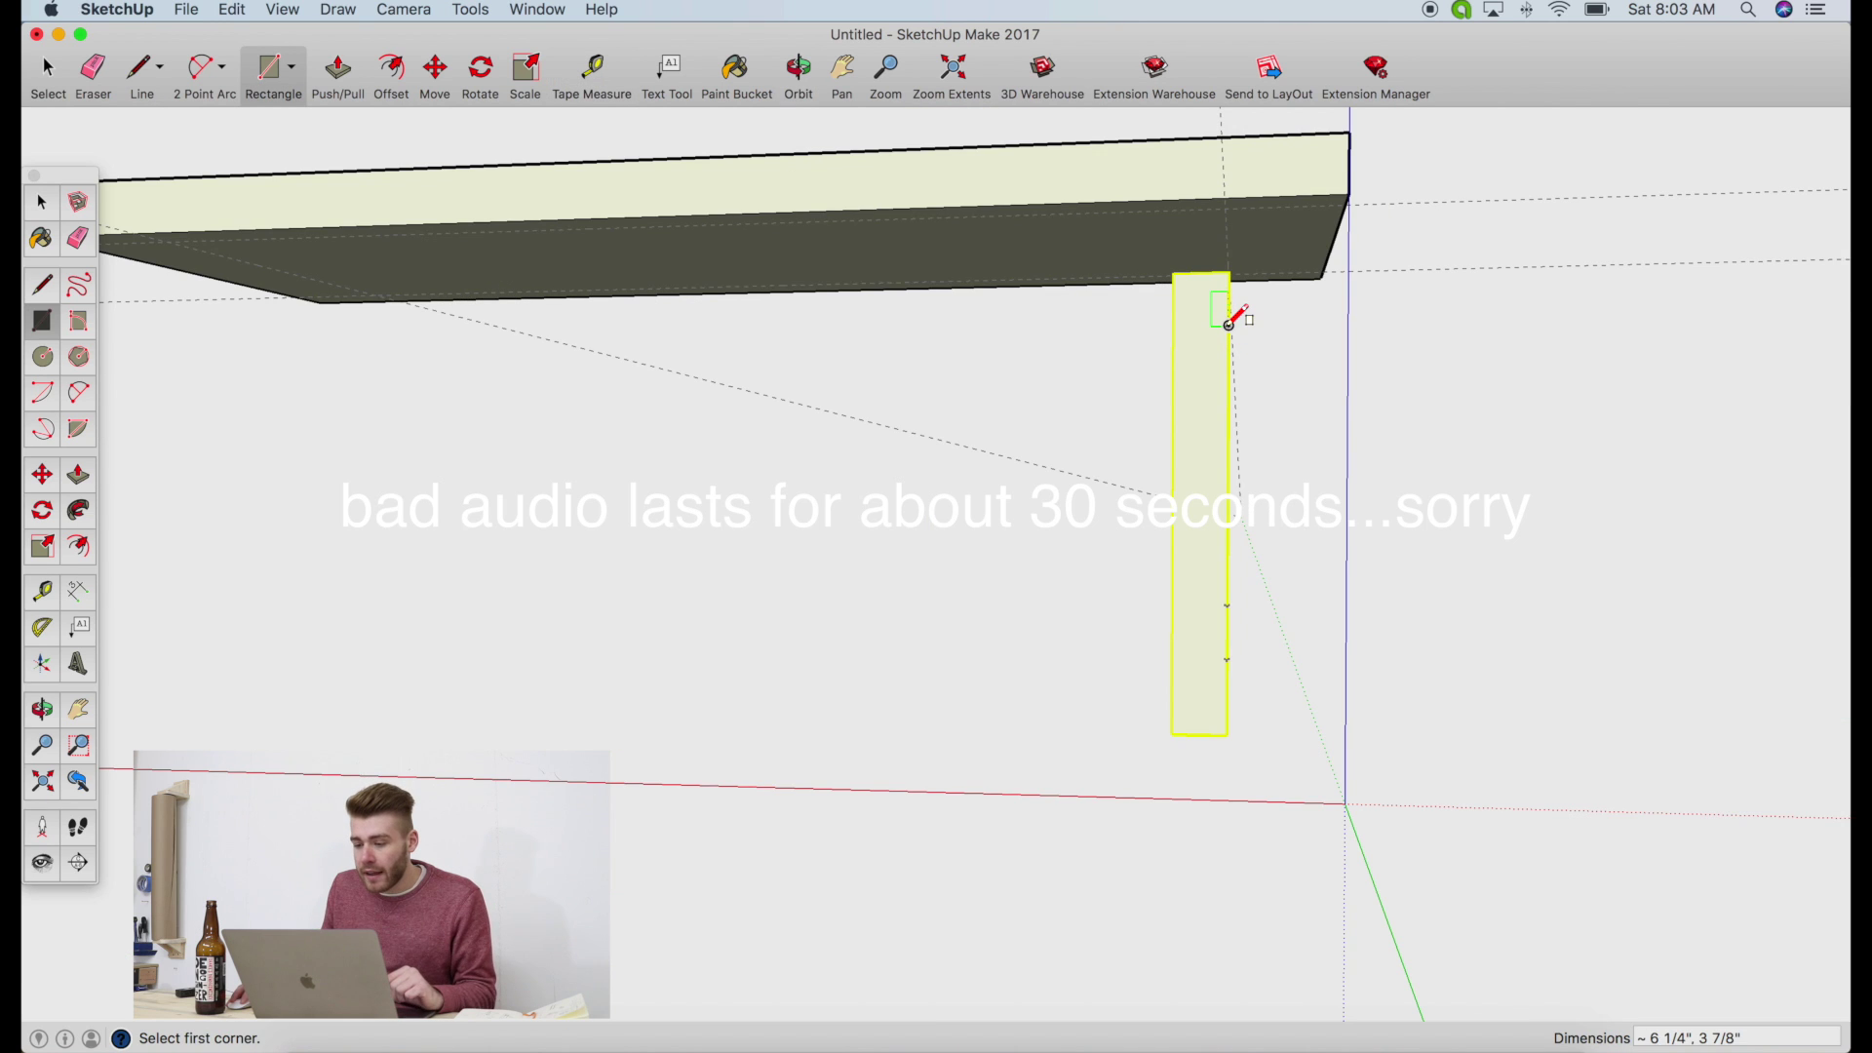
# Draw two rectangles on the leg's wide face: 3.5 by about 18 inches between the upper guide points, and 3.5 by 5 inches at the foot
pyautogui.click(1229, 325)
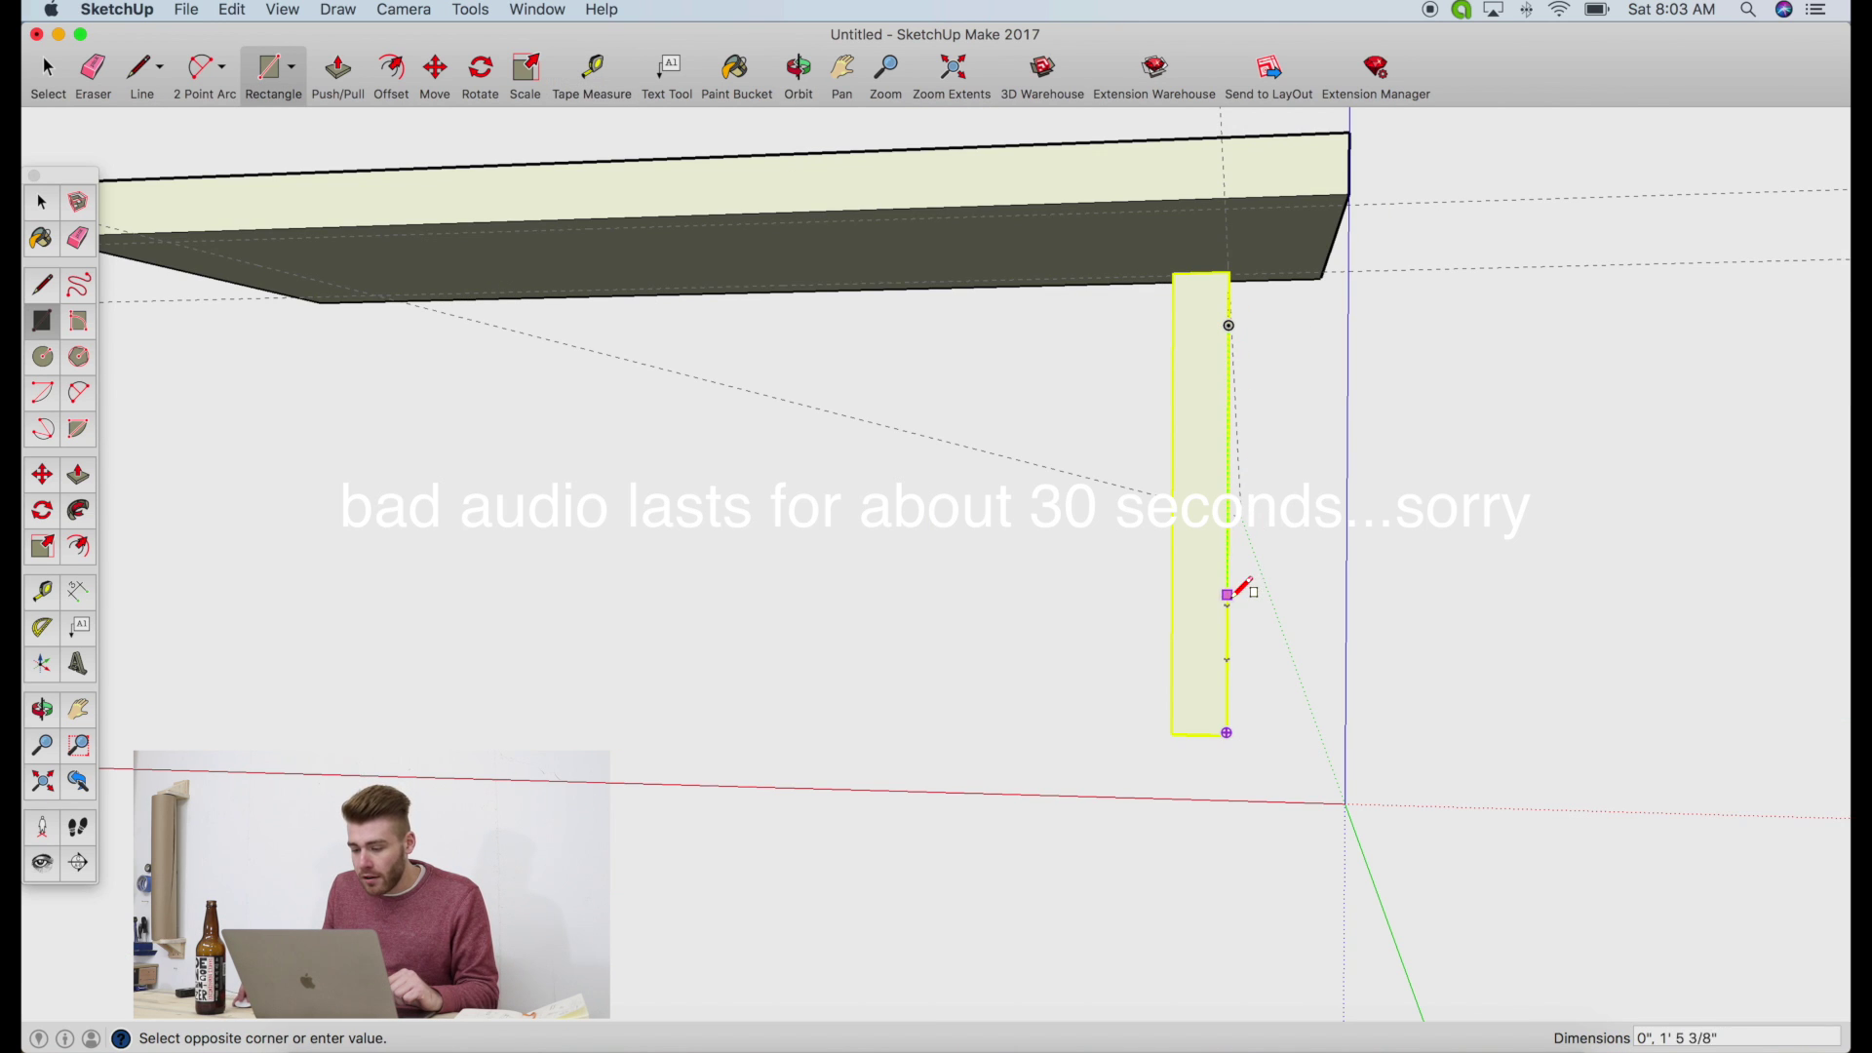
pyautogui.click(1174, 604)
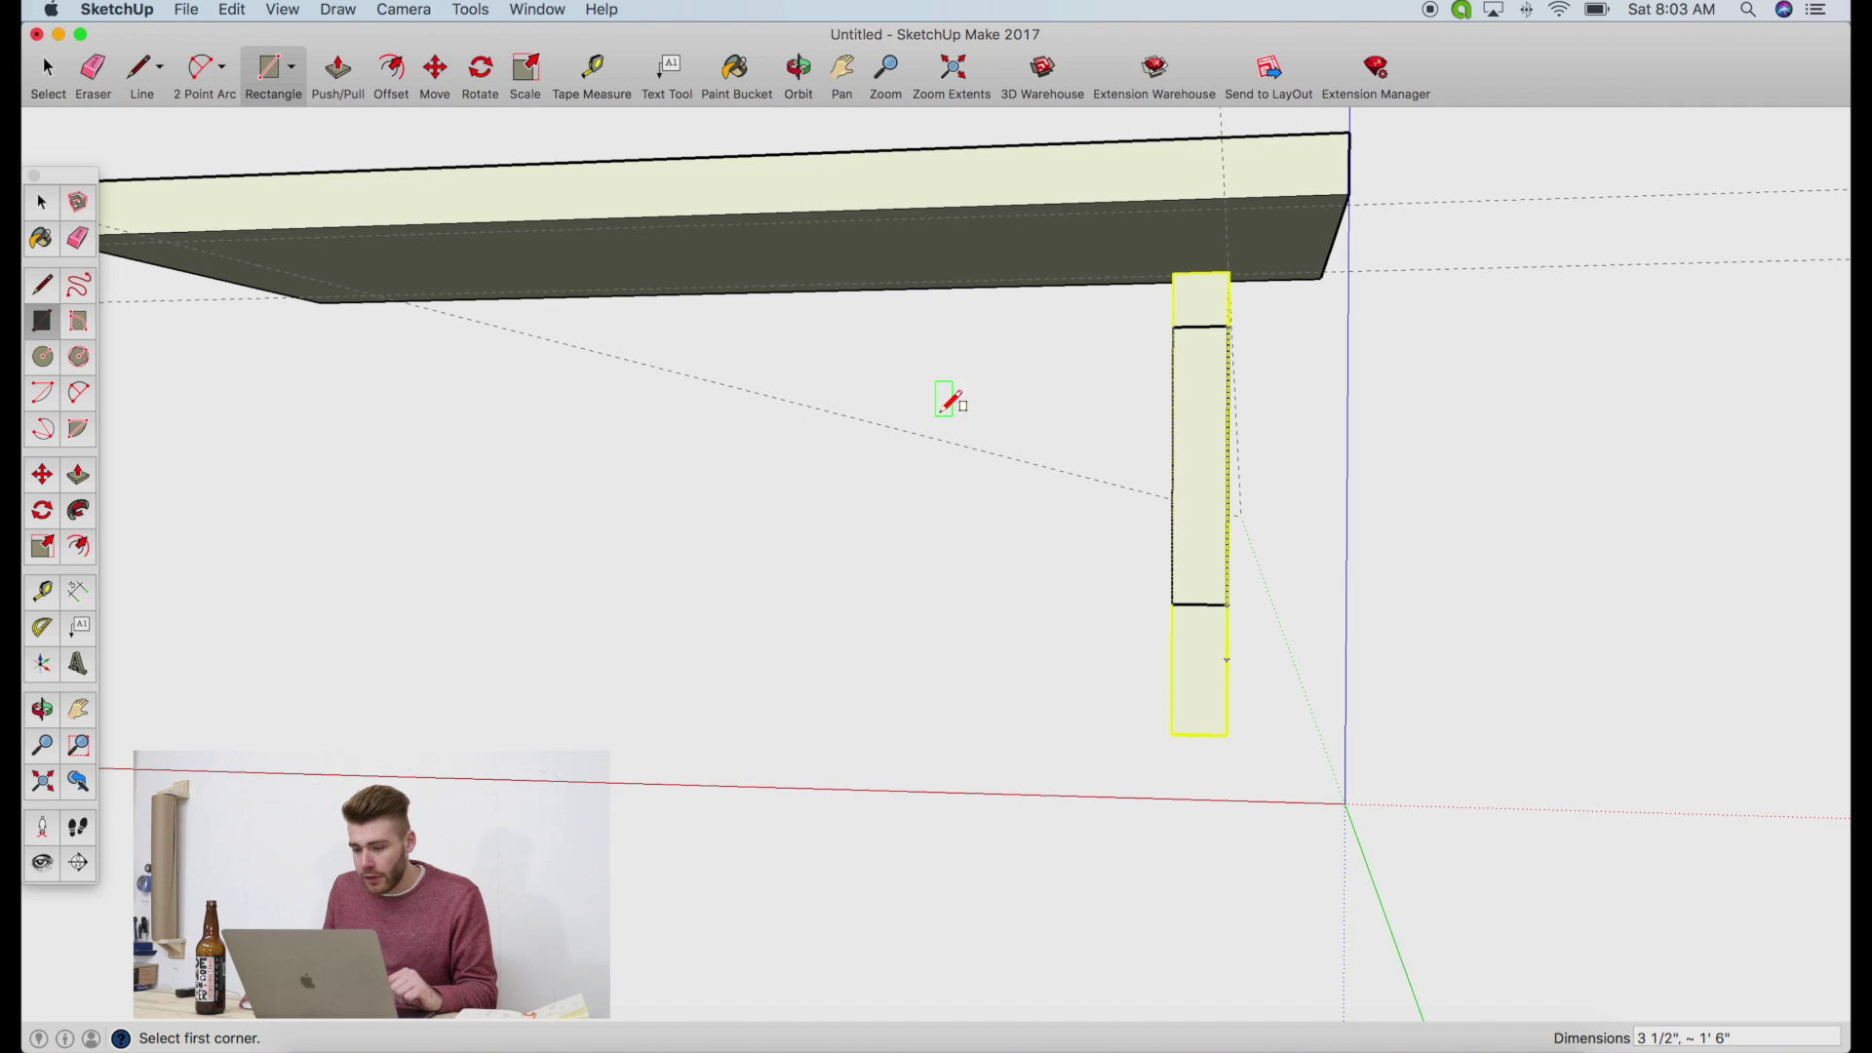
pyautogui.click(1172, 734)
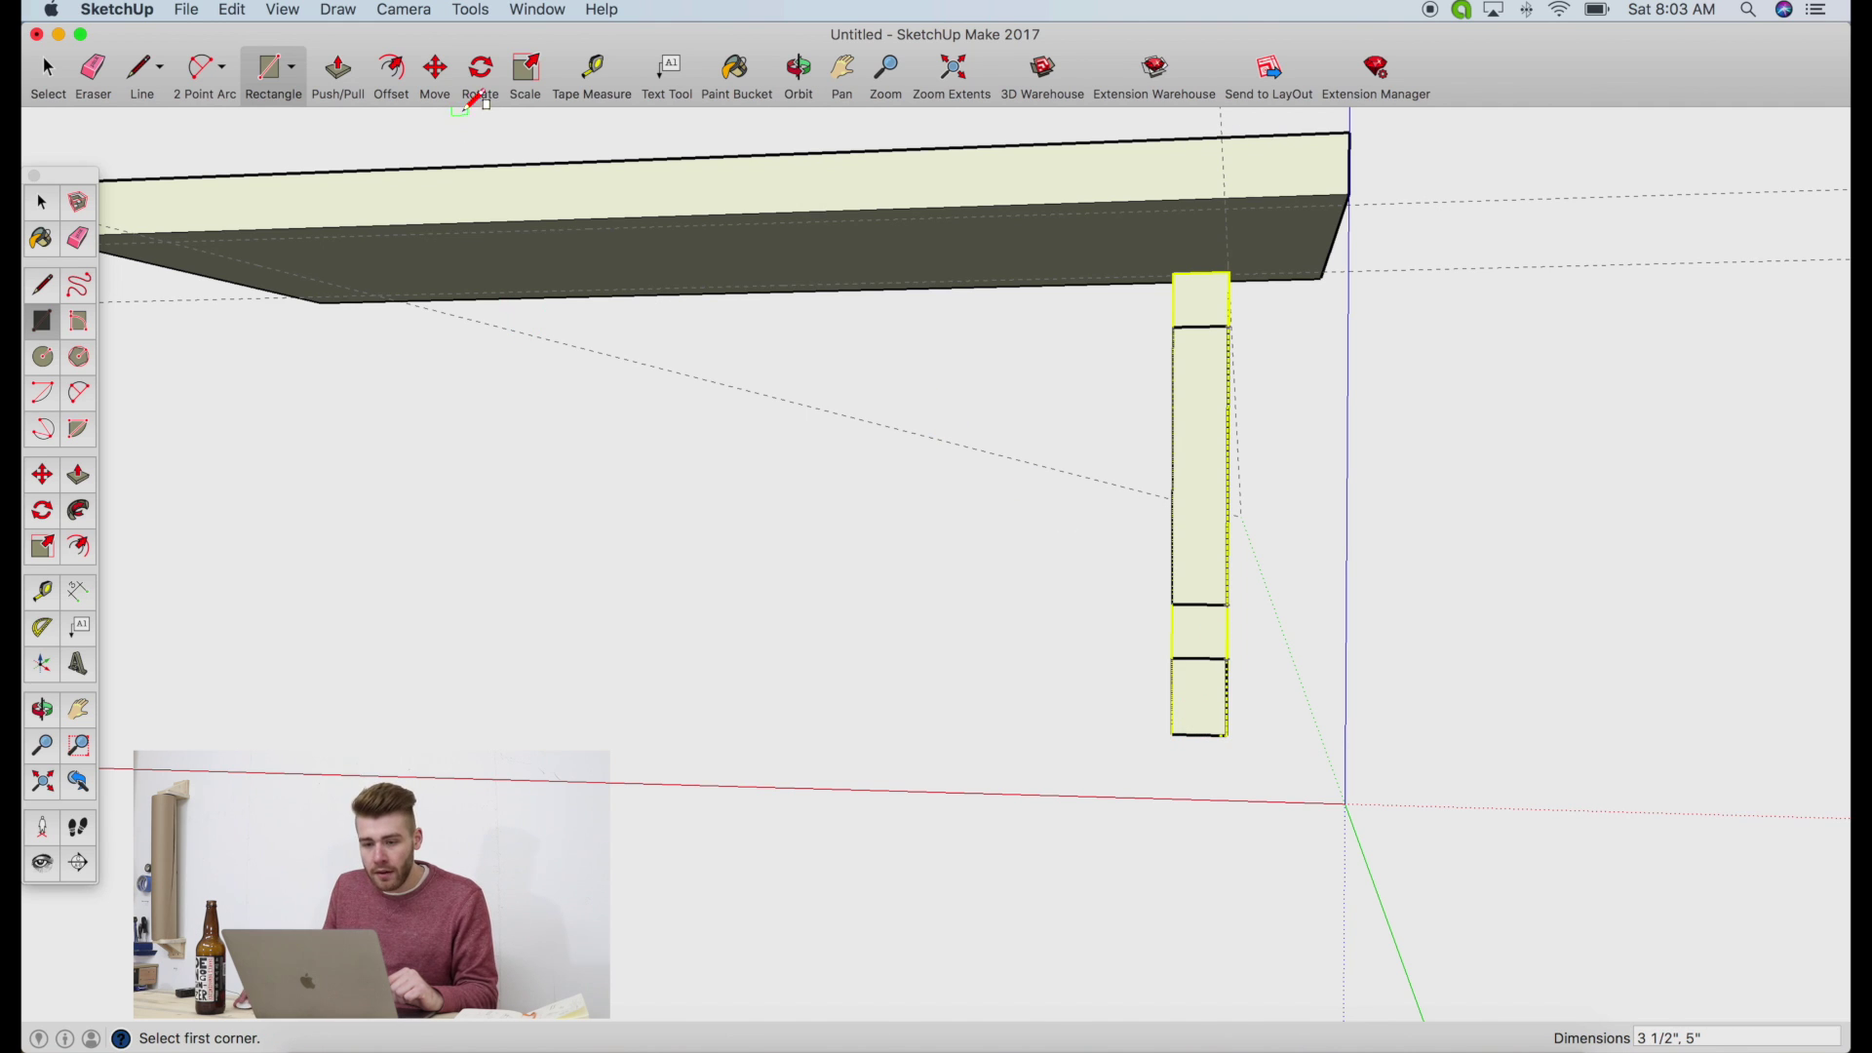
# Push/Pull both rectangles outward from the leg's face by the leg's 1.25 inch thickness
pyautogui.click(356, 80)
pyautogui.click(1200, 468)
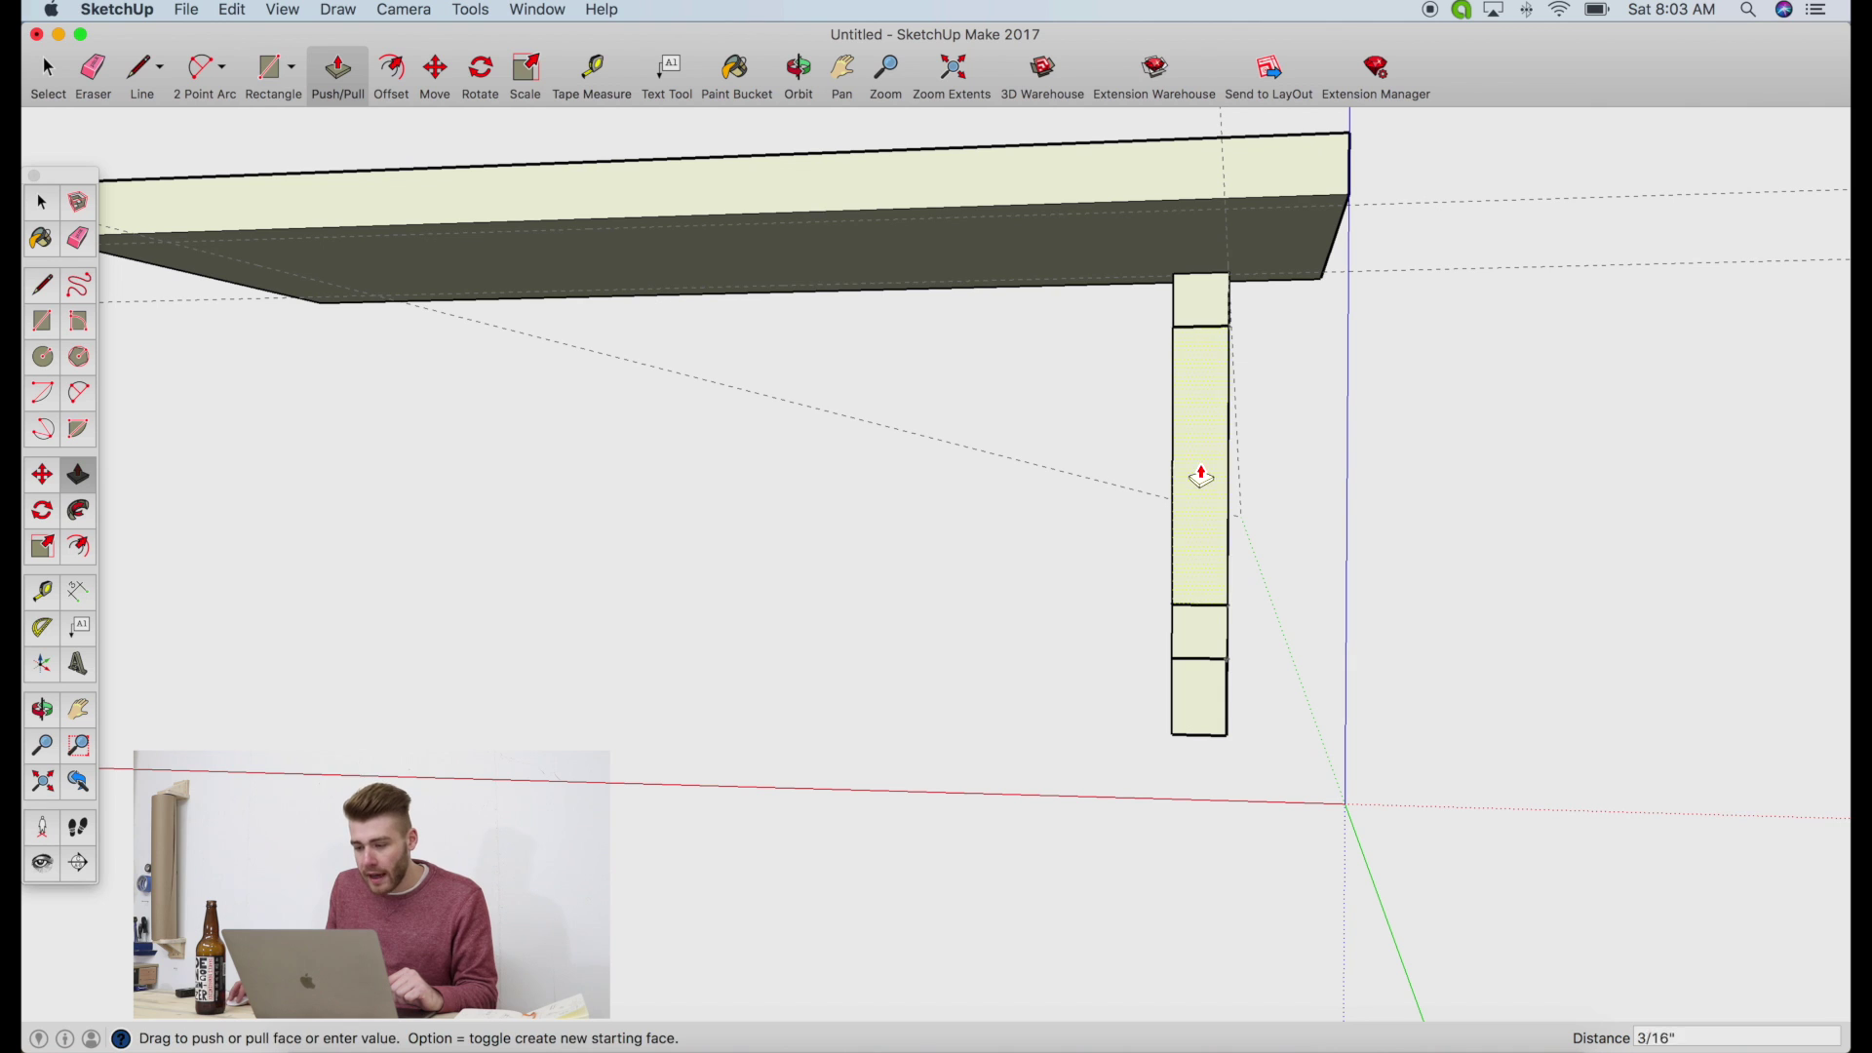
pyautogui.click(1185, 476)
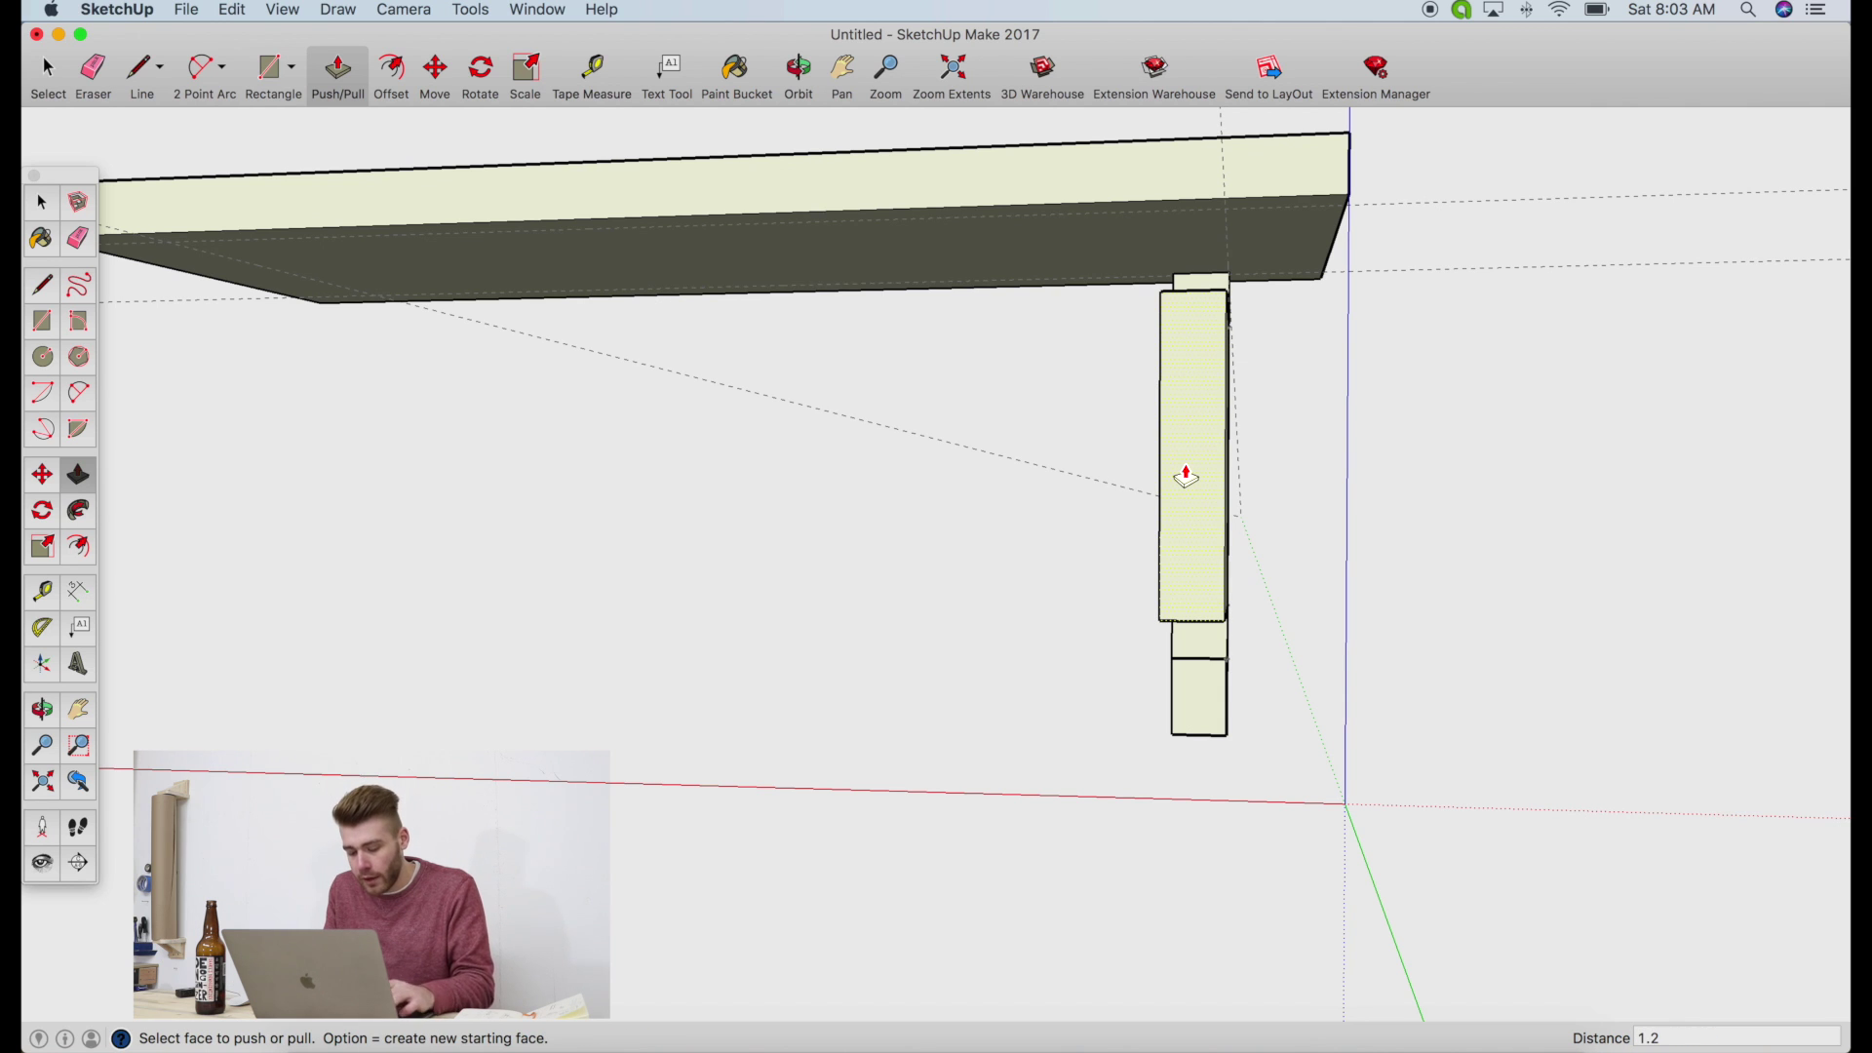
pyautogui.click(1186, 476)
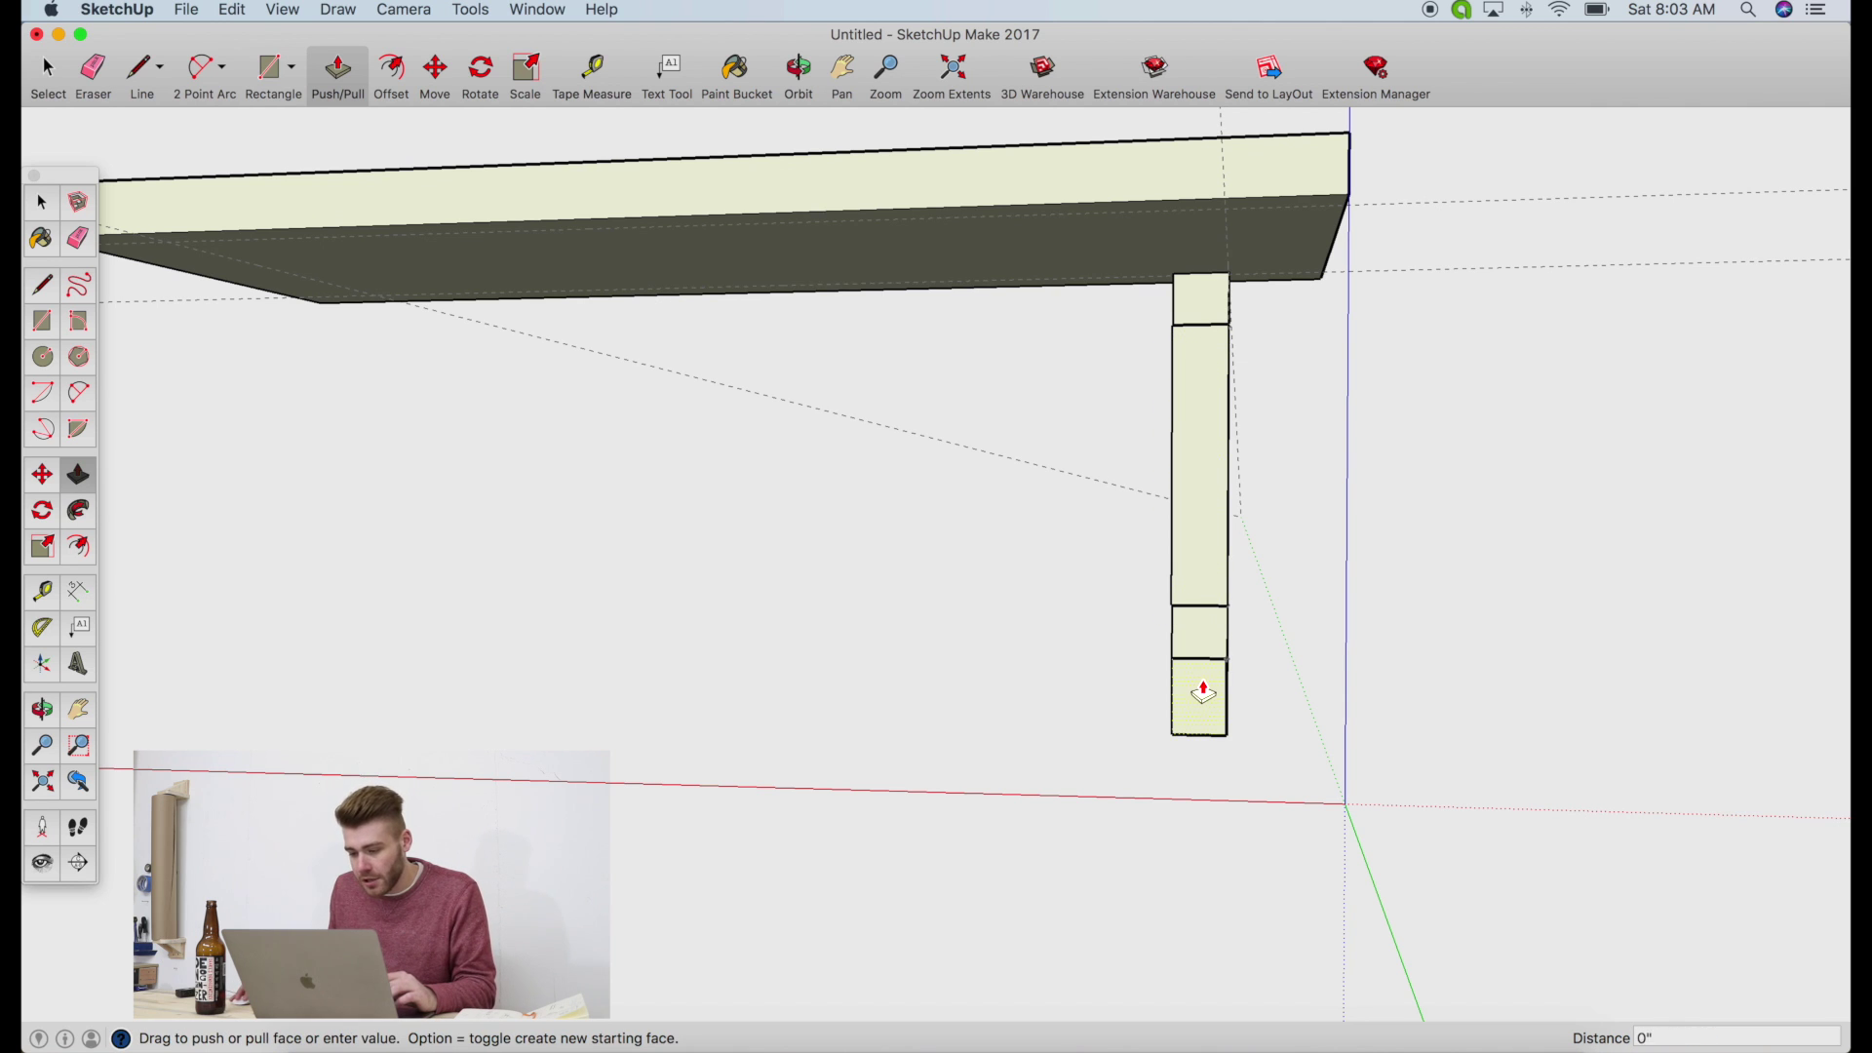
pyautogui.write('4')
pyautogui.press('Return')
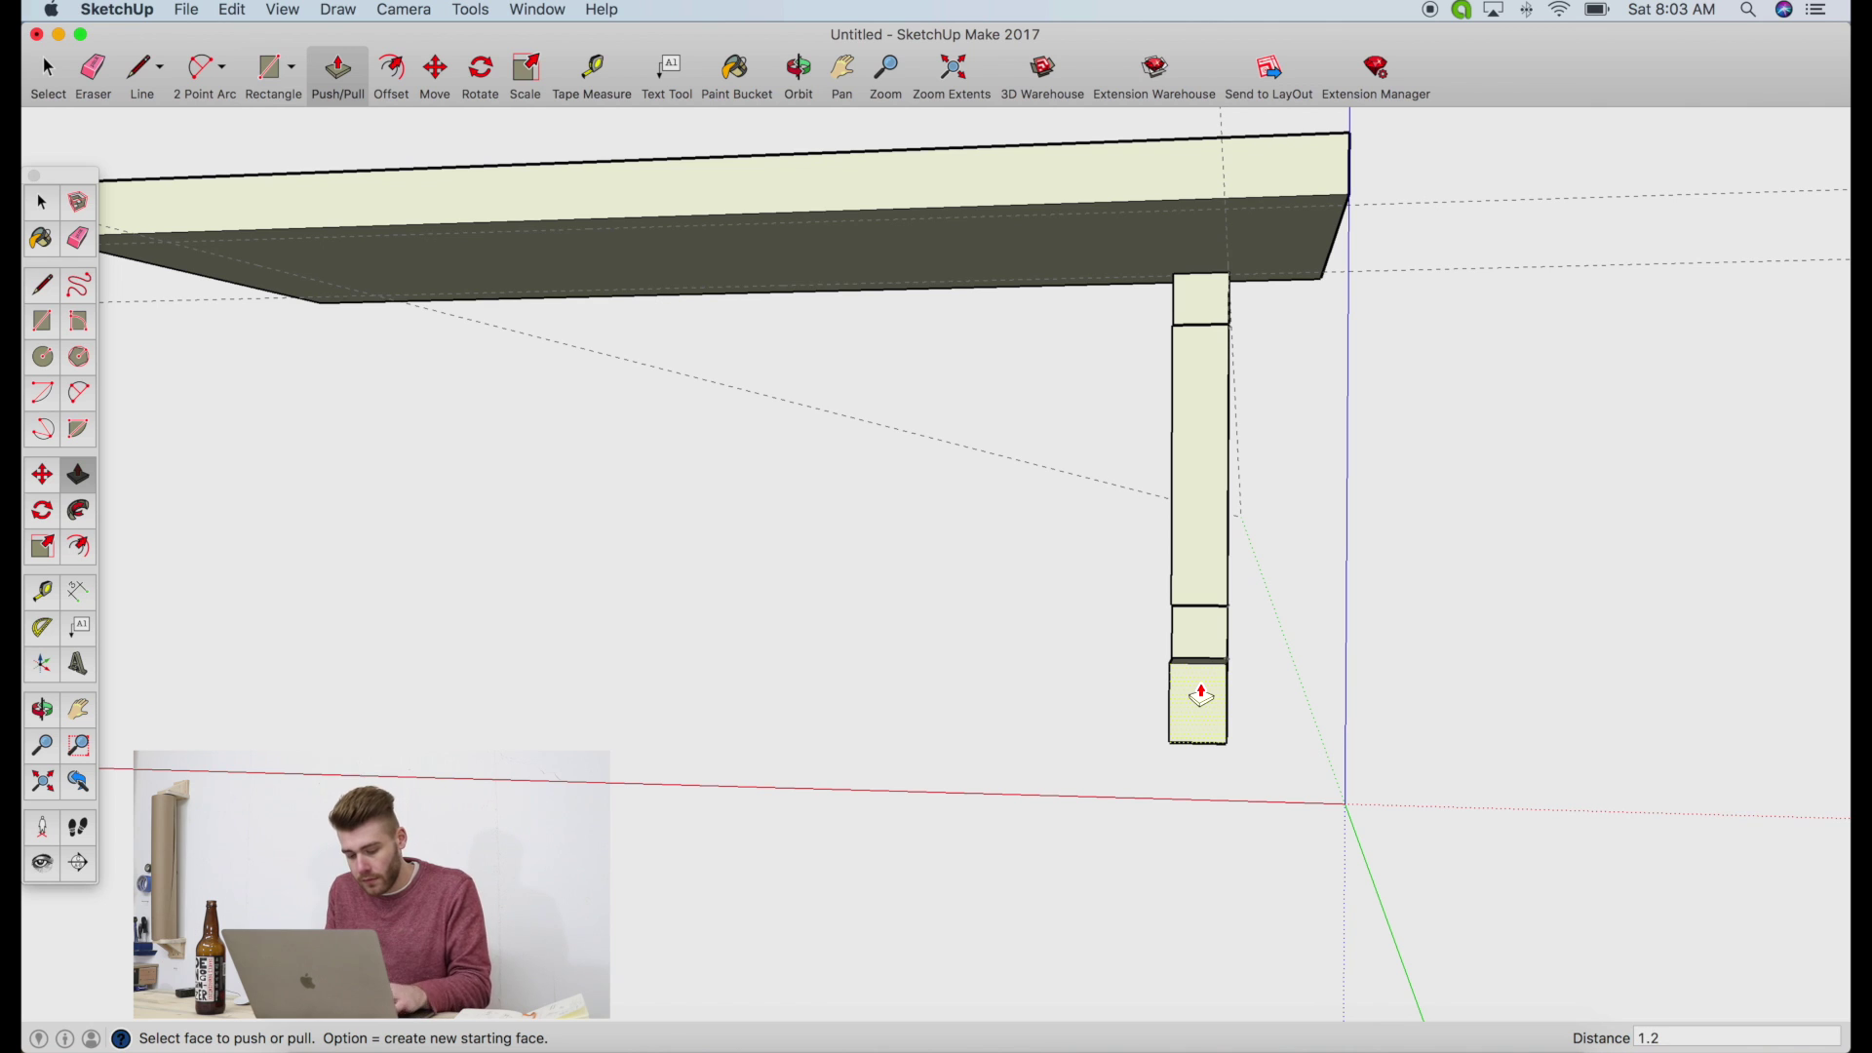
pyautogui.click(1201, 695)
# Make the long upper block on the leg a component named "Leg 2"
pyautogui.click(50, 66)
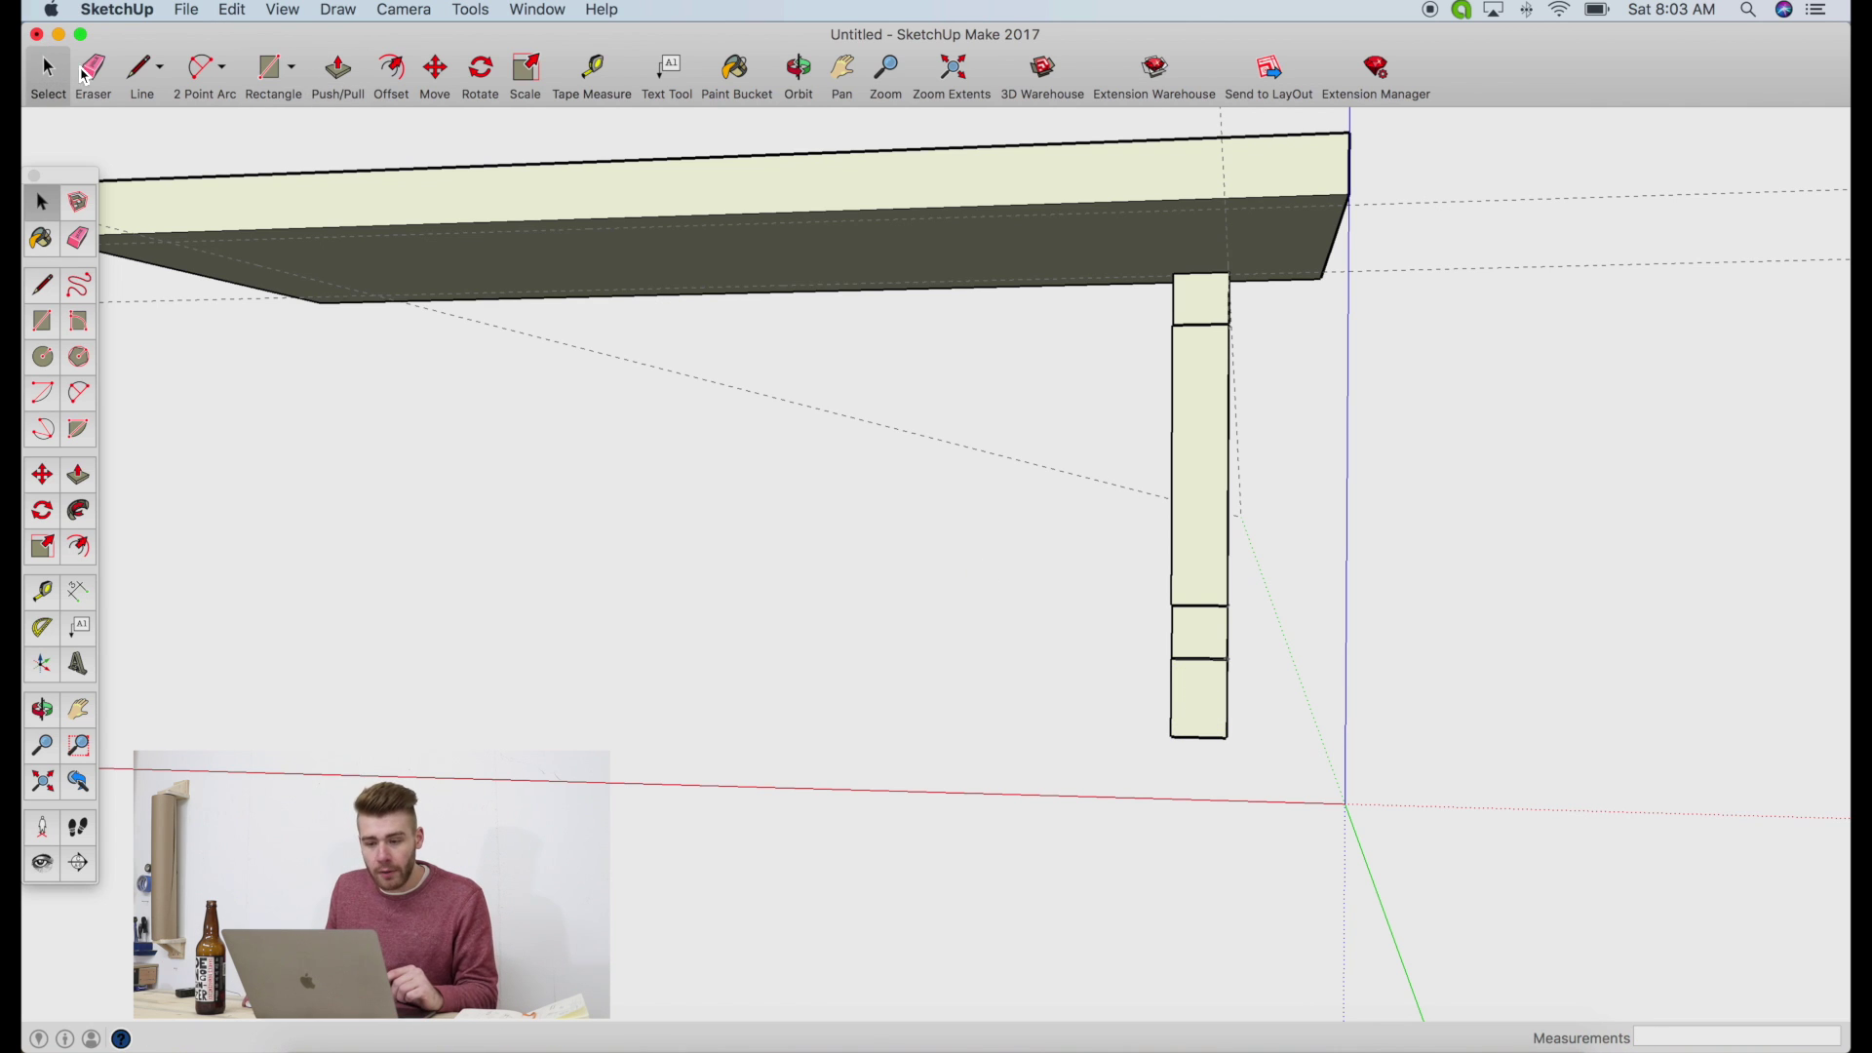
pyautogui.click(1178, 435)
pyautogui.doubleClick(1201, 436)
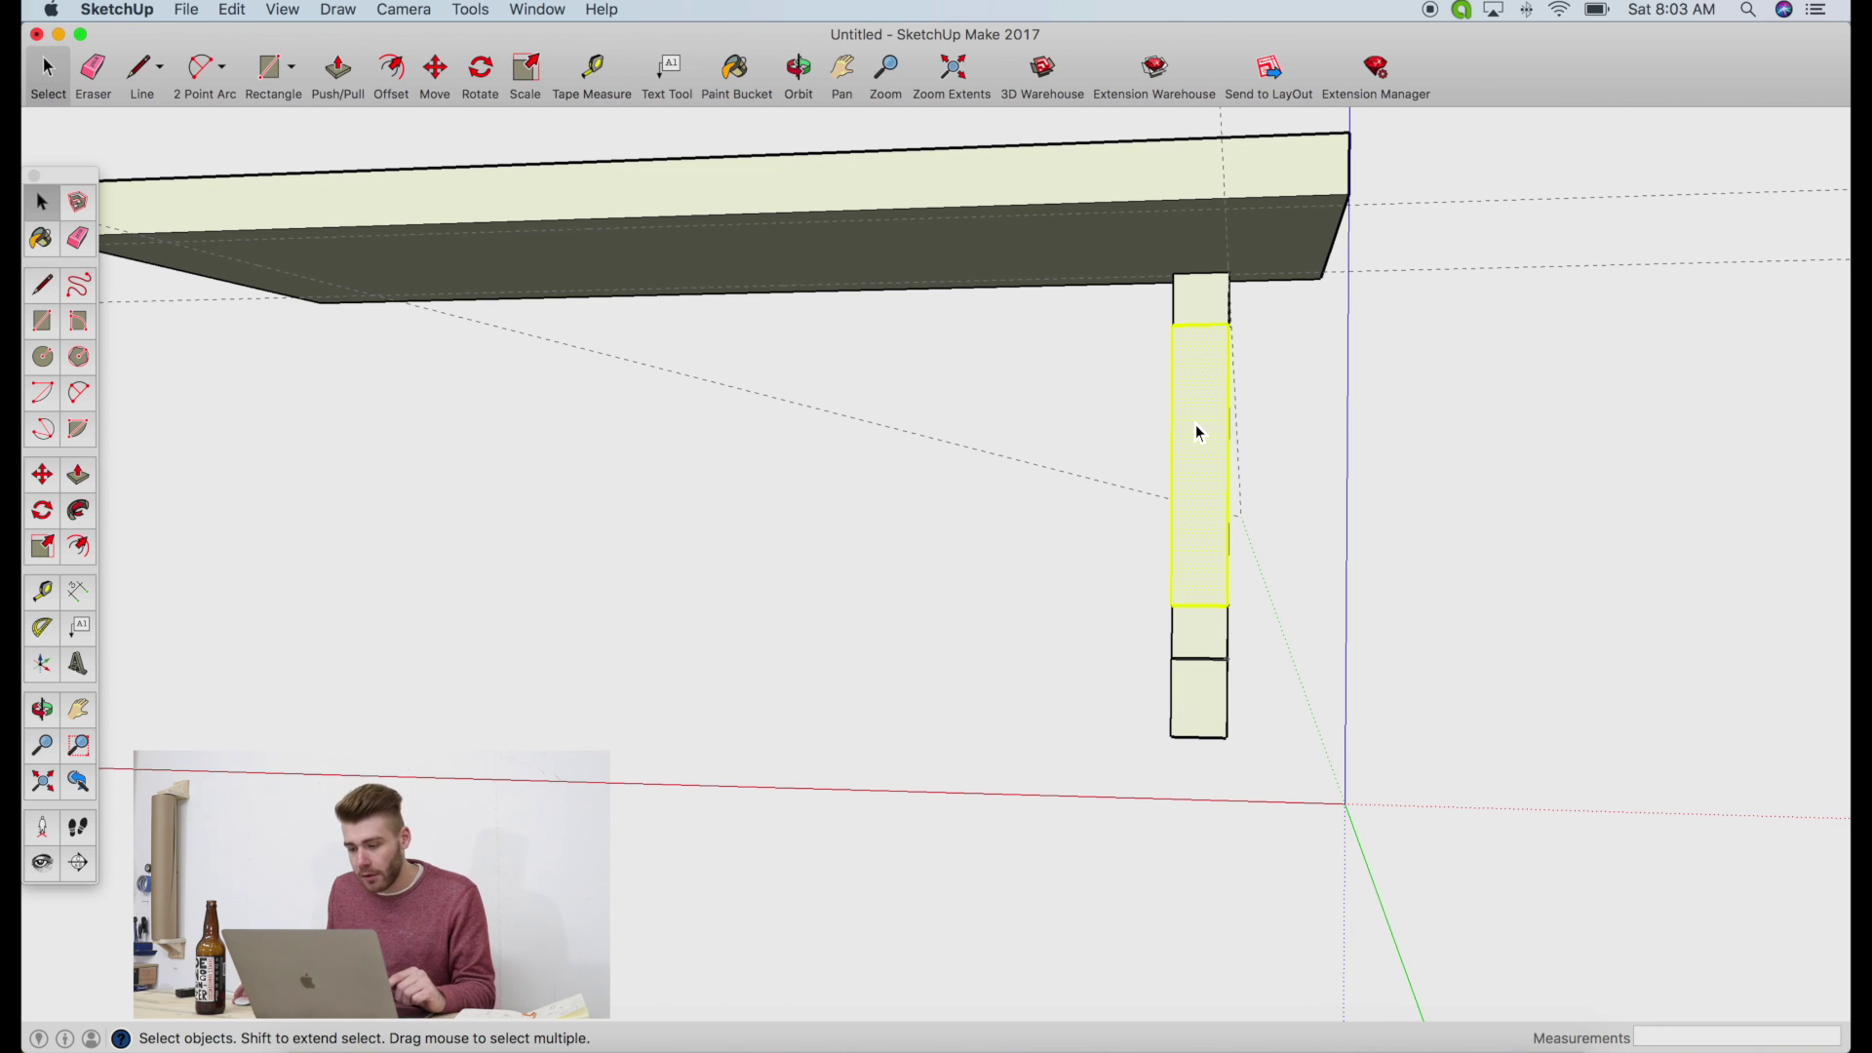
pyautogui.rightClick(1202, 404)
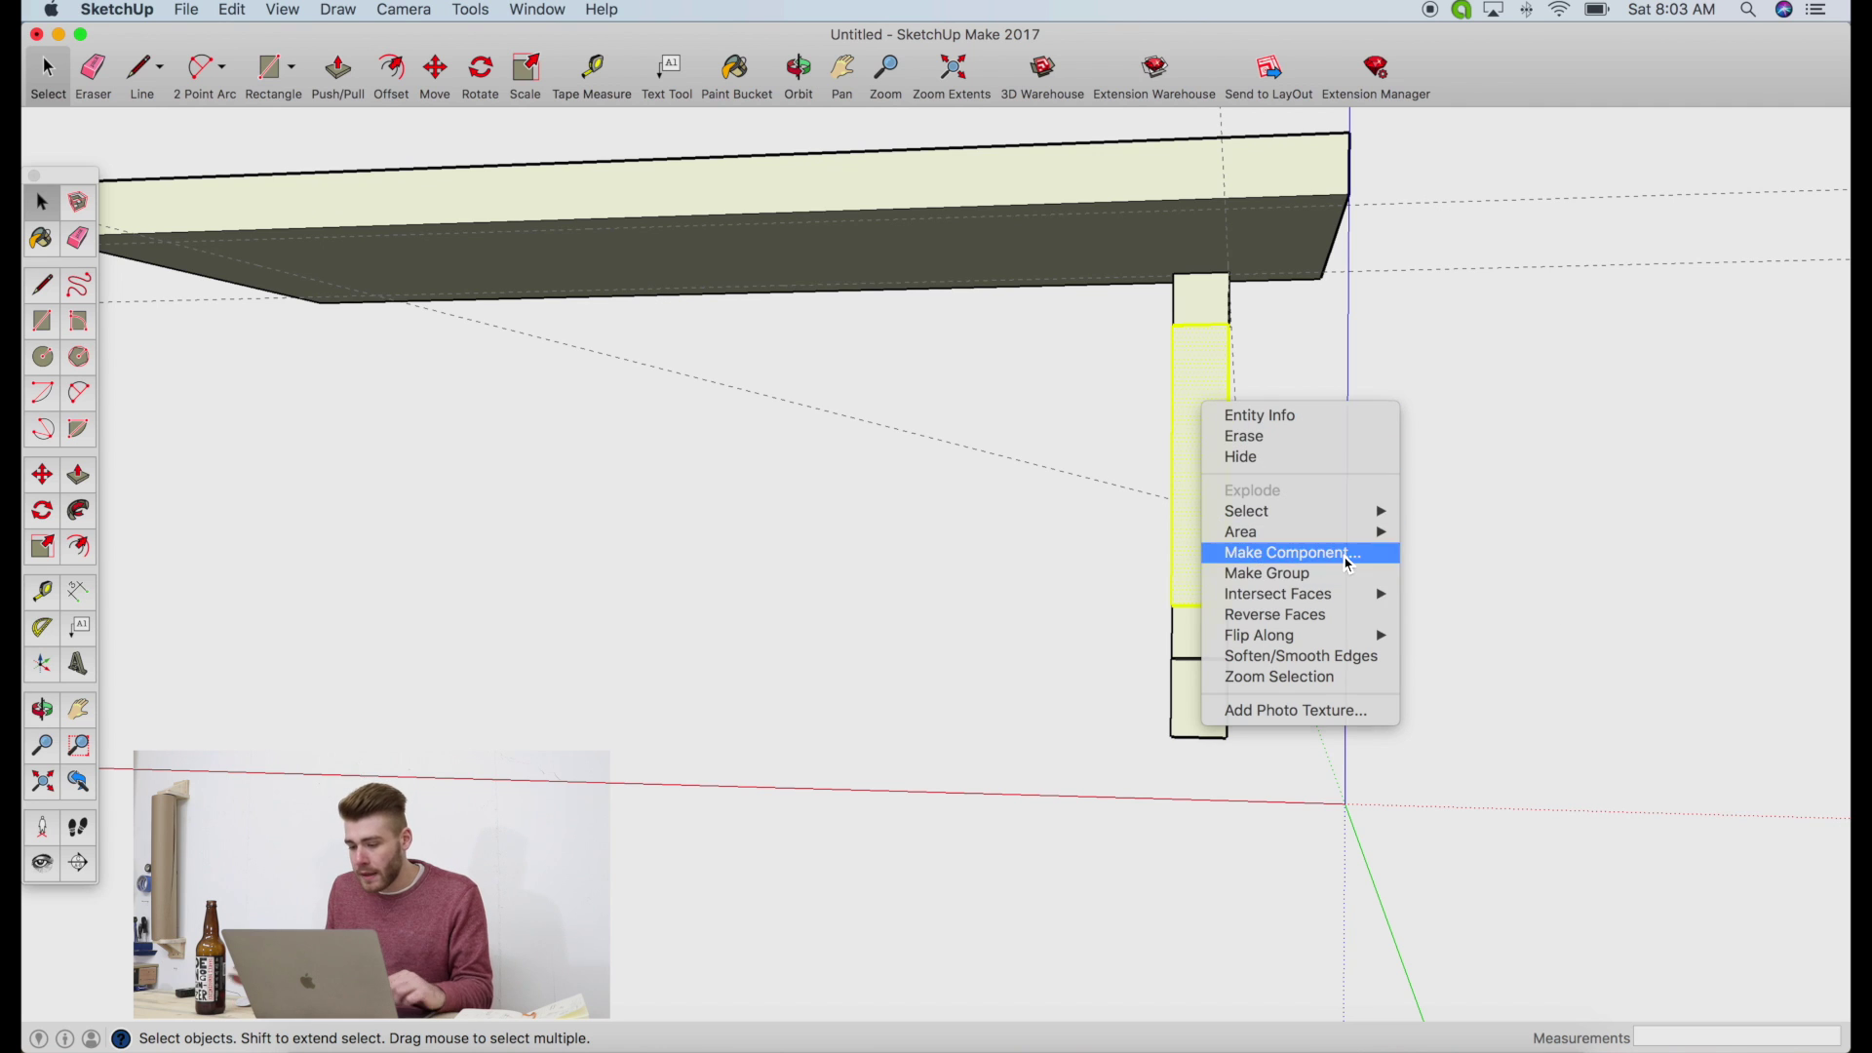
pyautogui.click(1328, 553)
pyautogui.write('Leg 2')
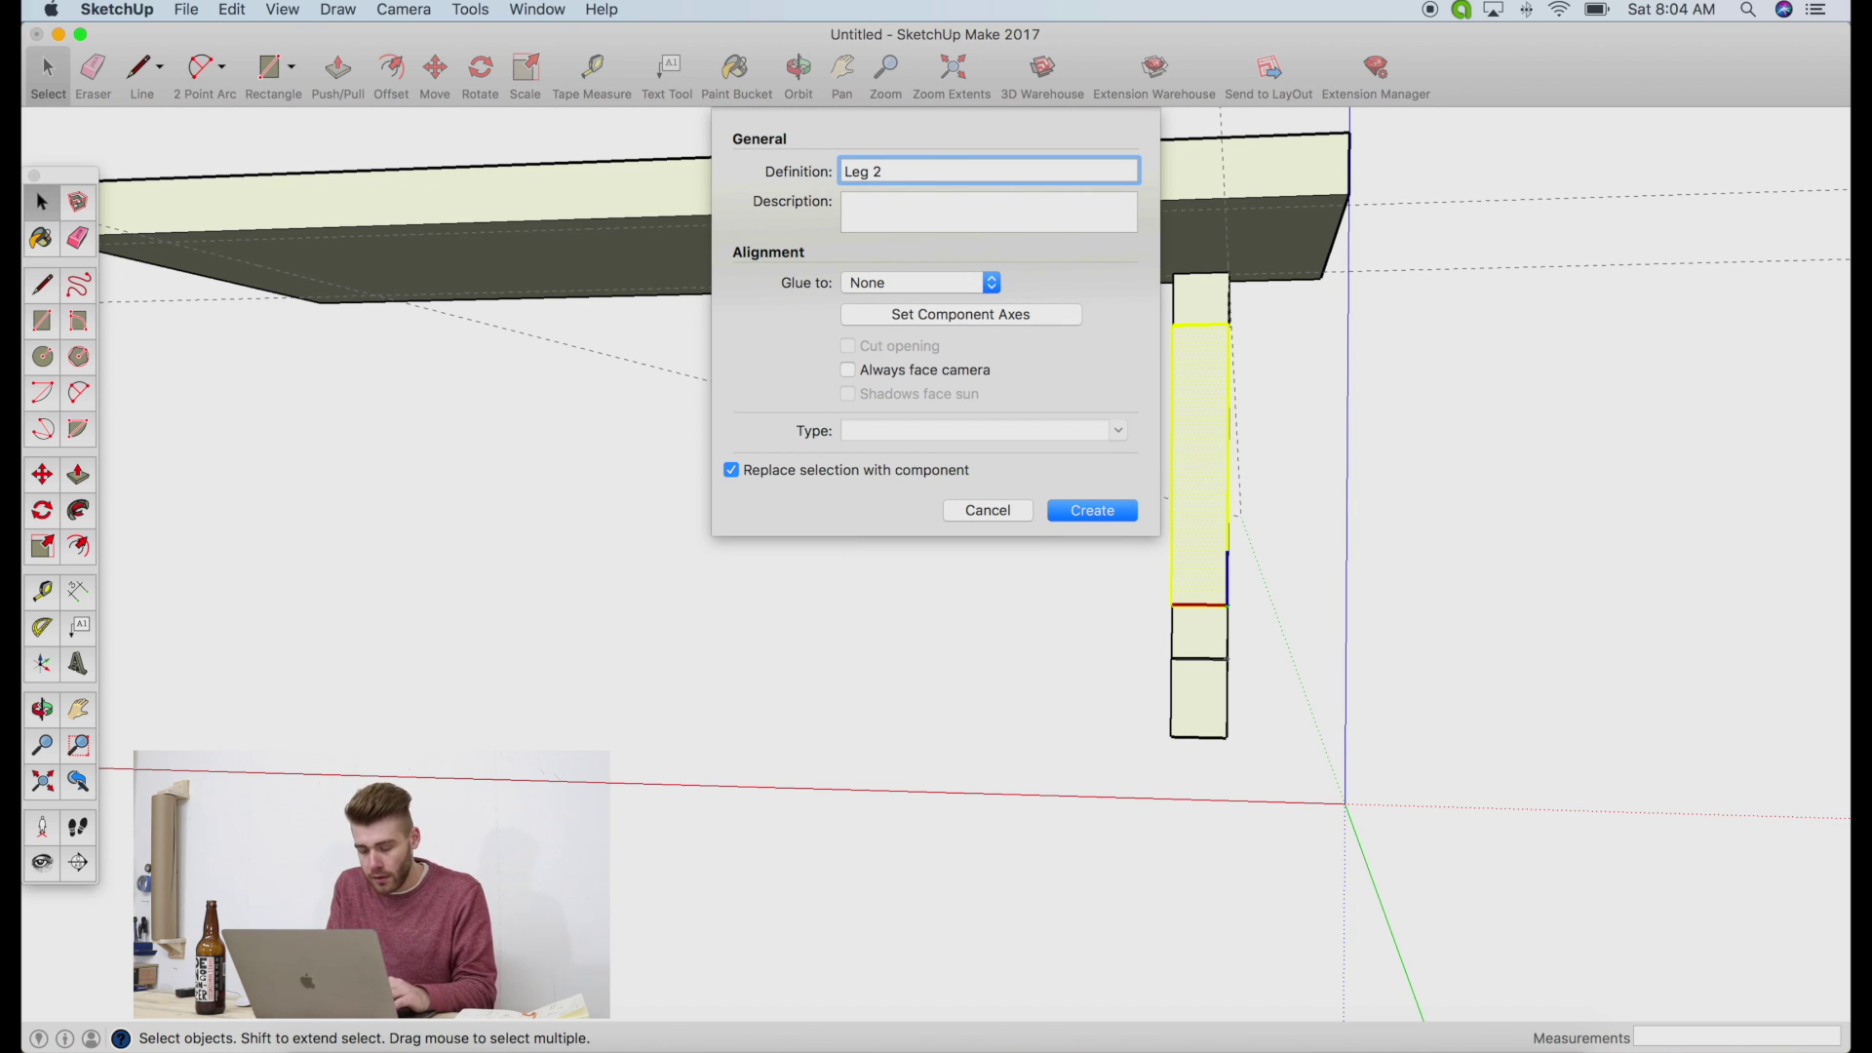
pyautogui.press('Return')
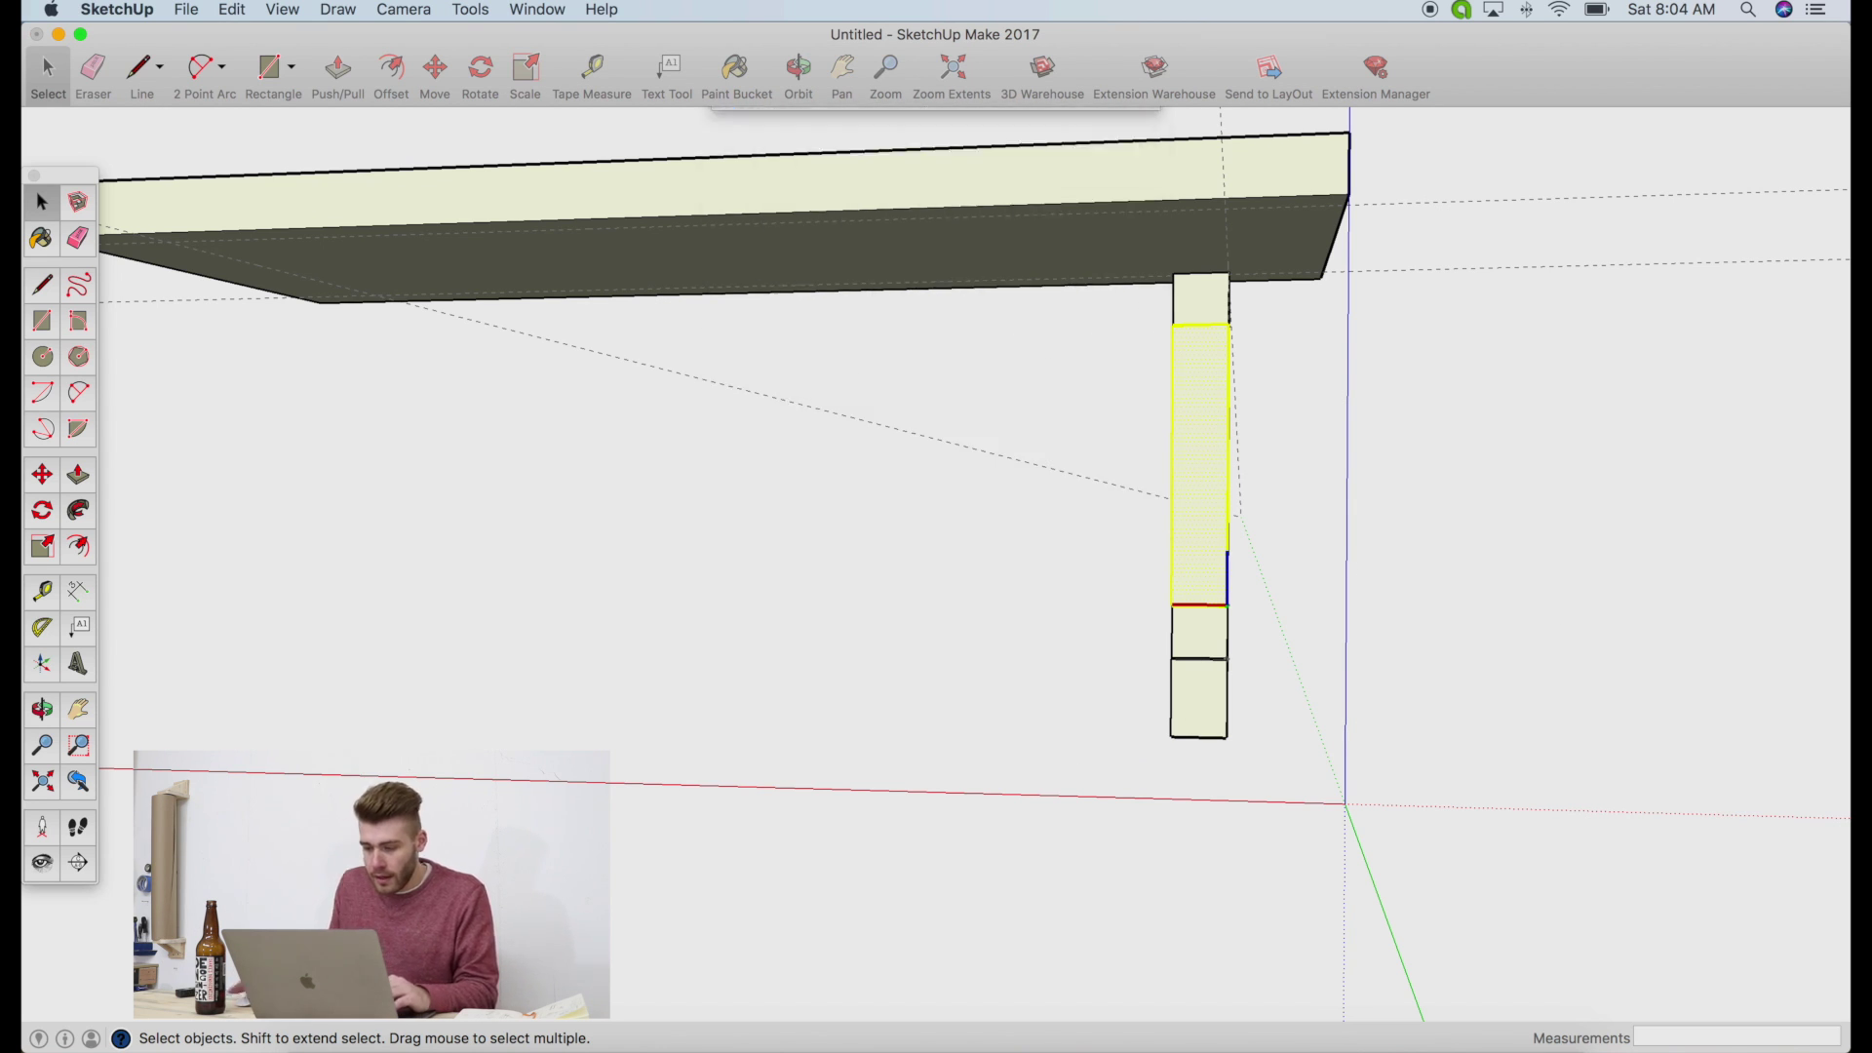
# Make the short block at the leg's foot a component named "leg piece 3"
pyautogui.doubleClick(1207, 700)
pyautogui.rightClick(1212, 701)
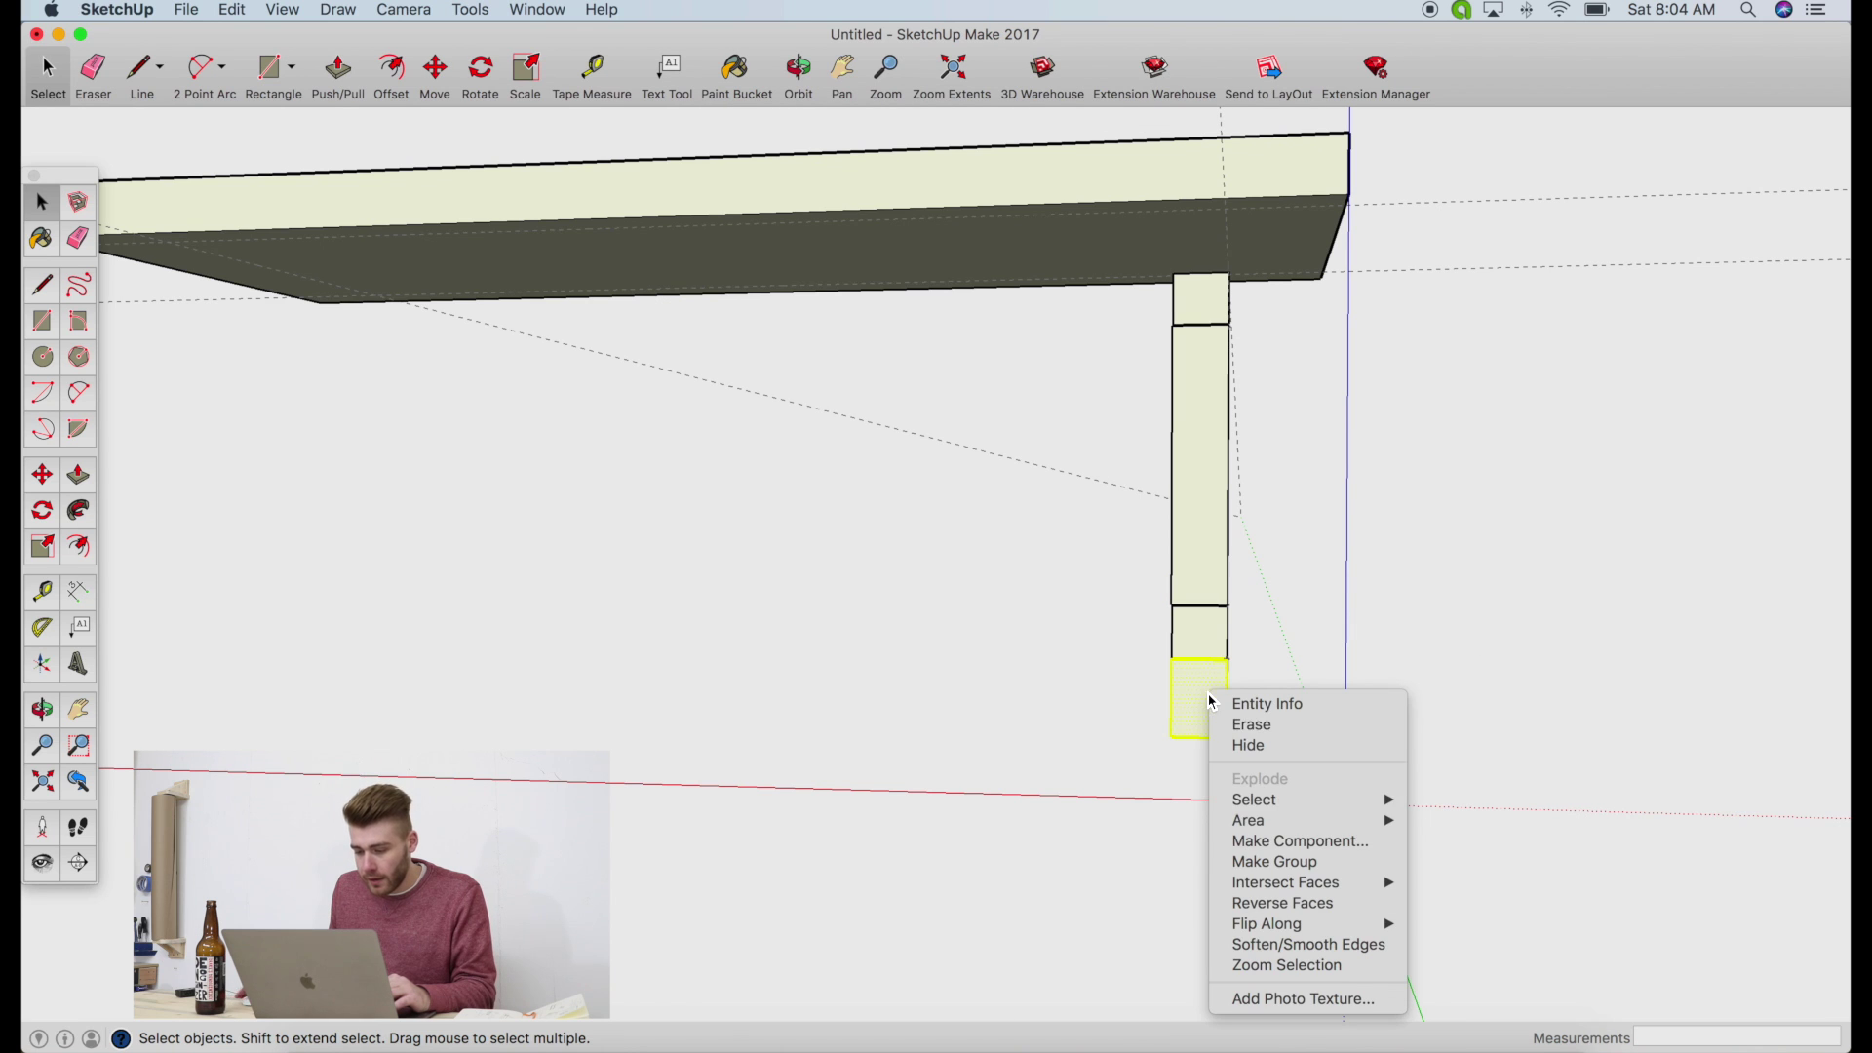
pyautogui.click(1268, 840)
pyautogui.write('leg piece 3')
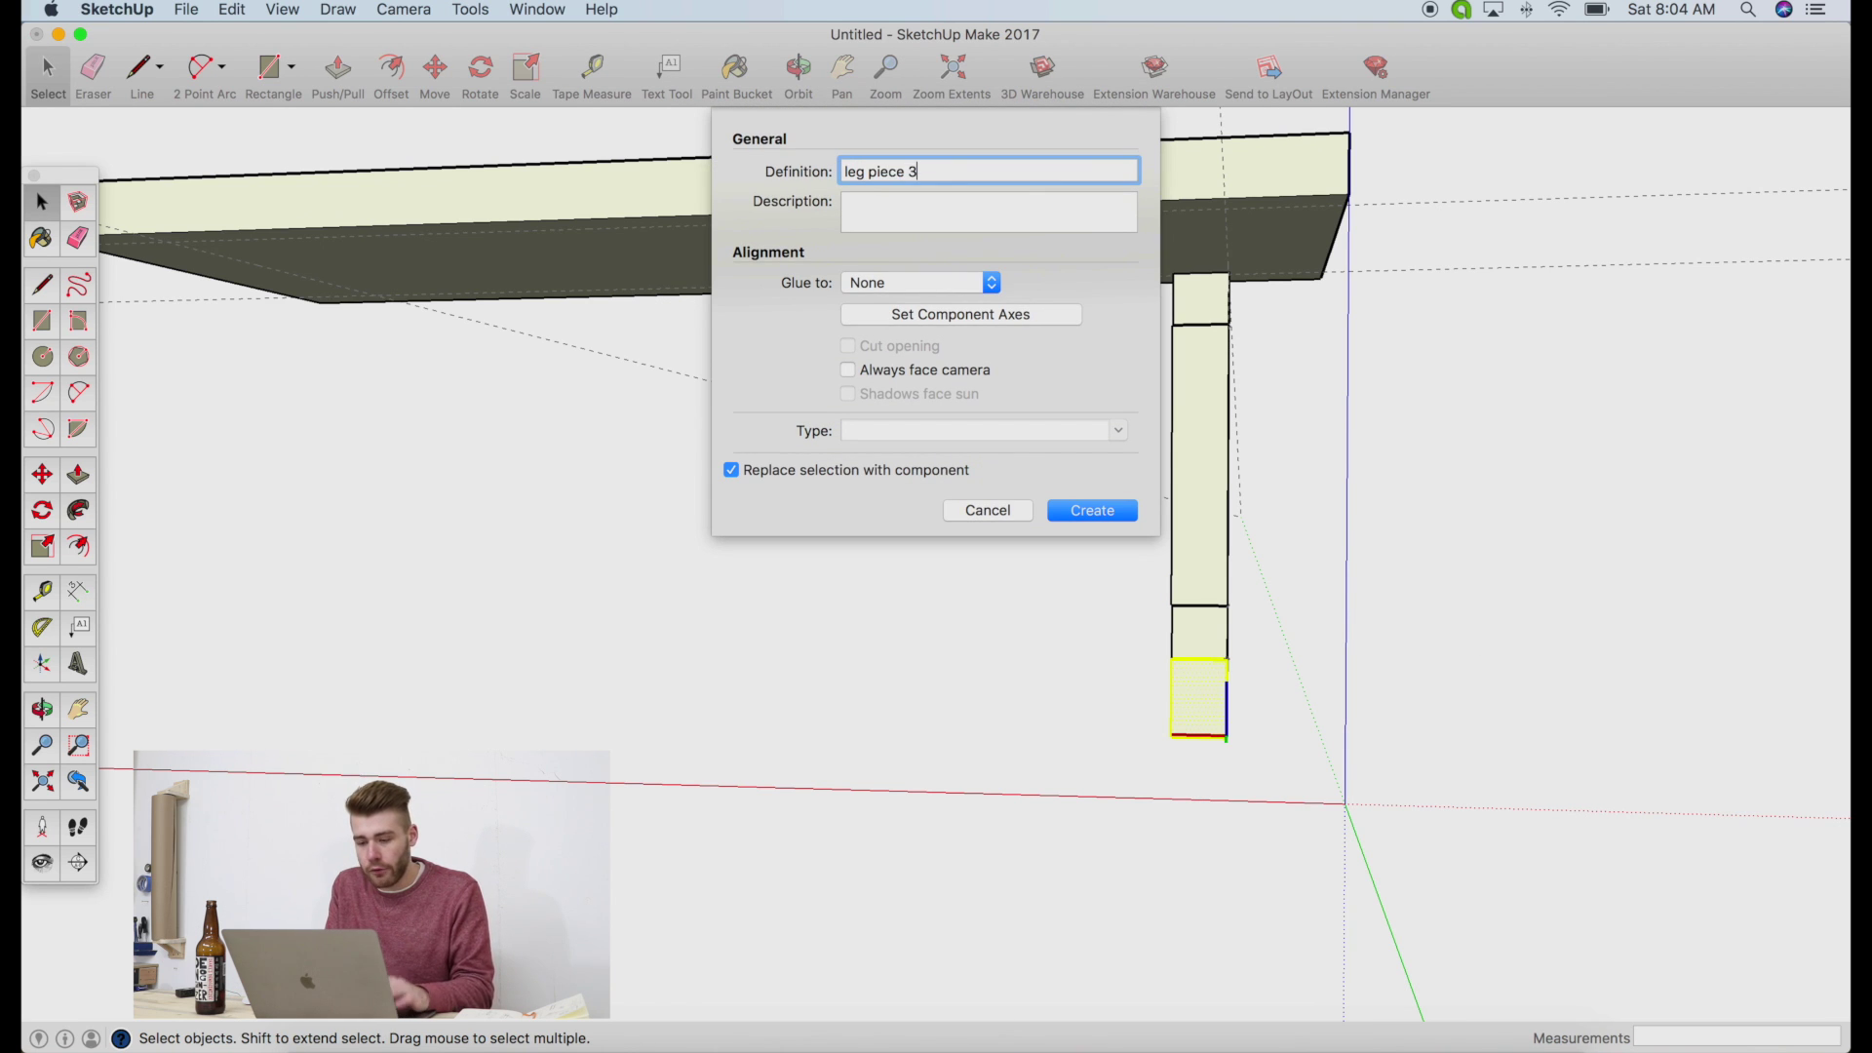
pyautogui.press('Return')
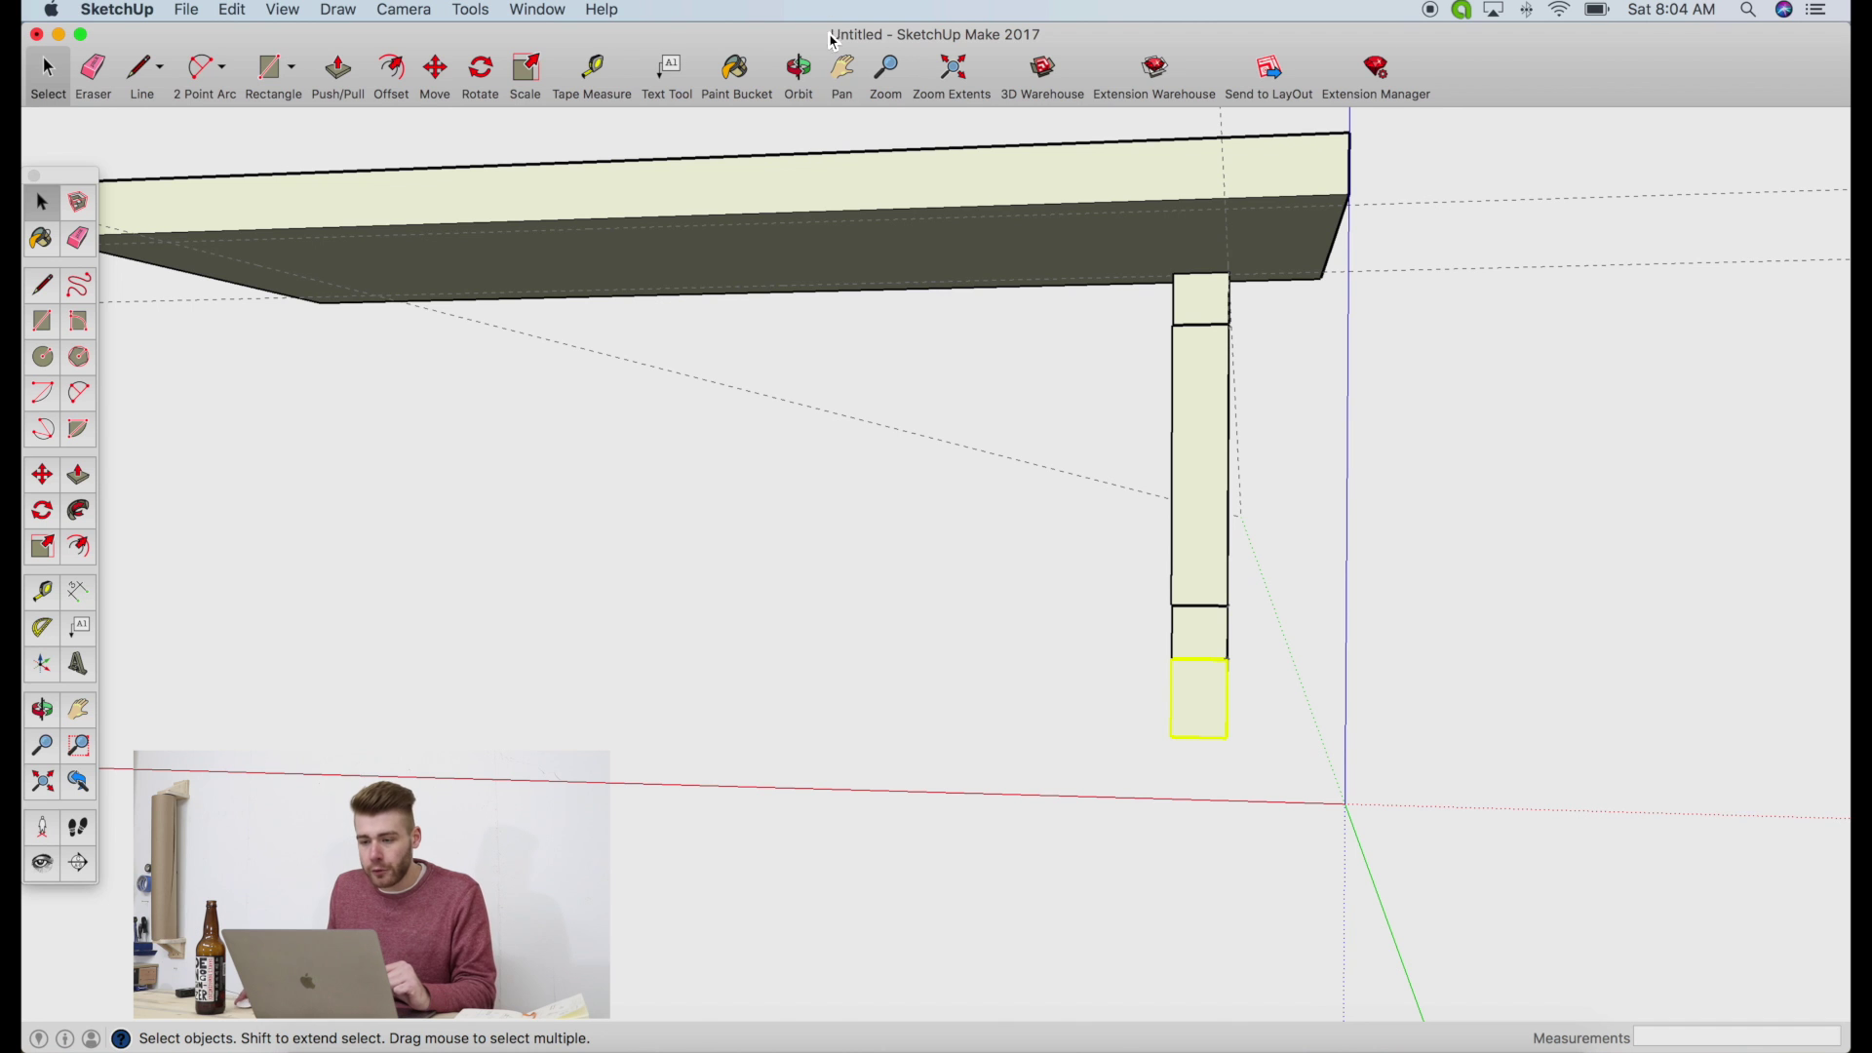
# Explode the full-length leg component
pyautogui.click(800, 70)
pyautogui.moveTo(1442, 481); pyautogui.dragTo(1027, 584)
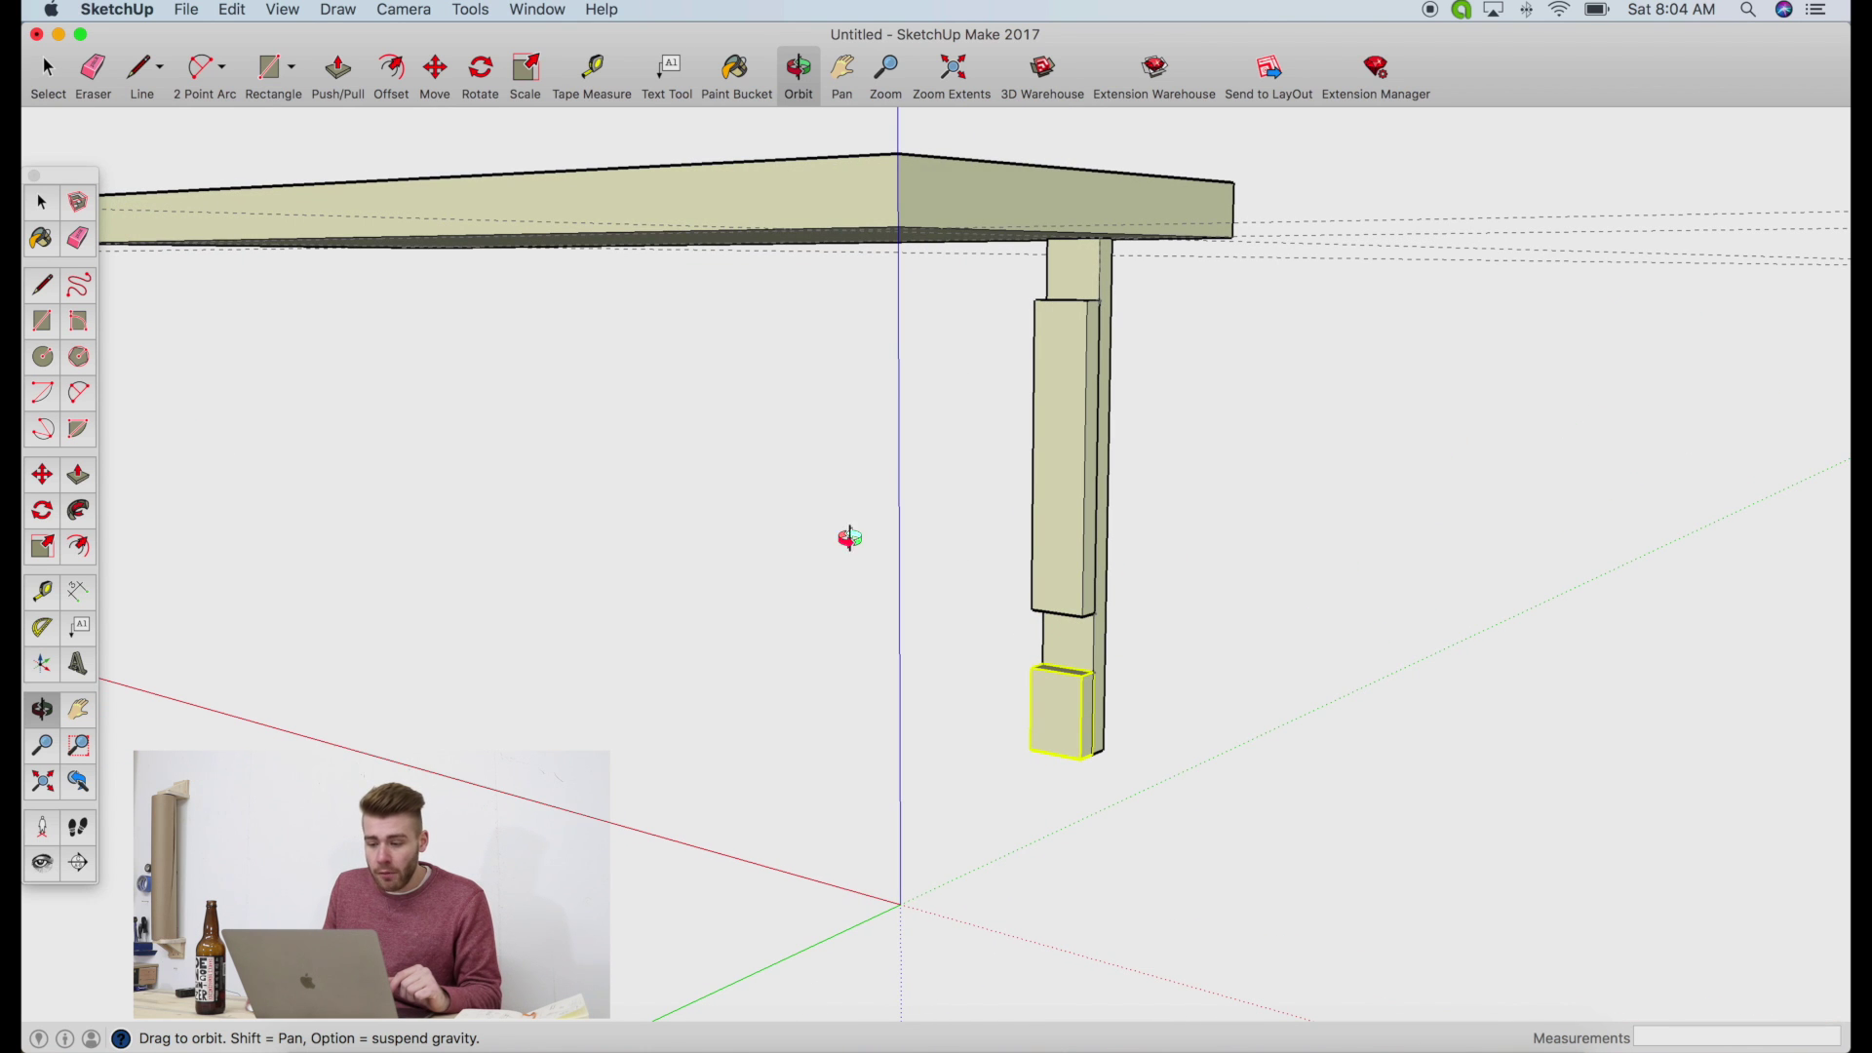
pyautogui.moveTo(1170, 547); pyautogui.dragTo(782, 585)
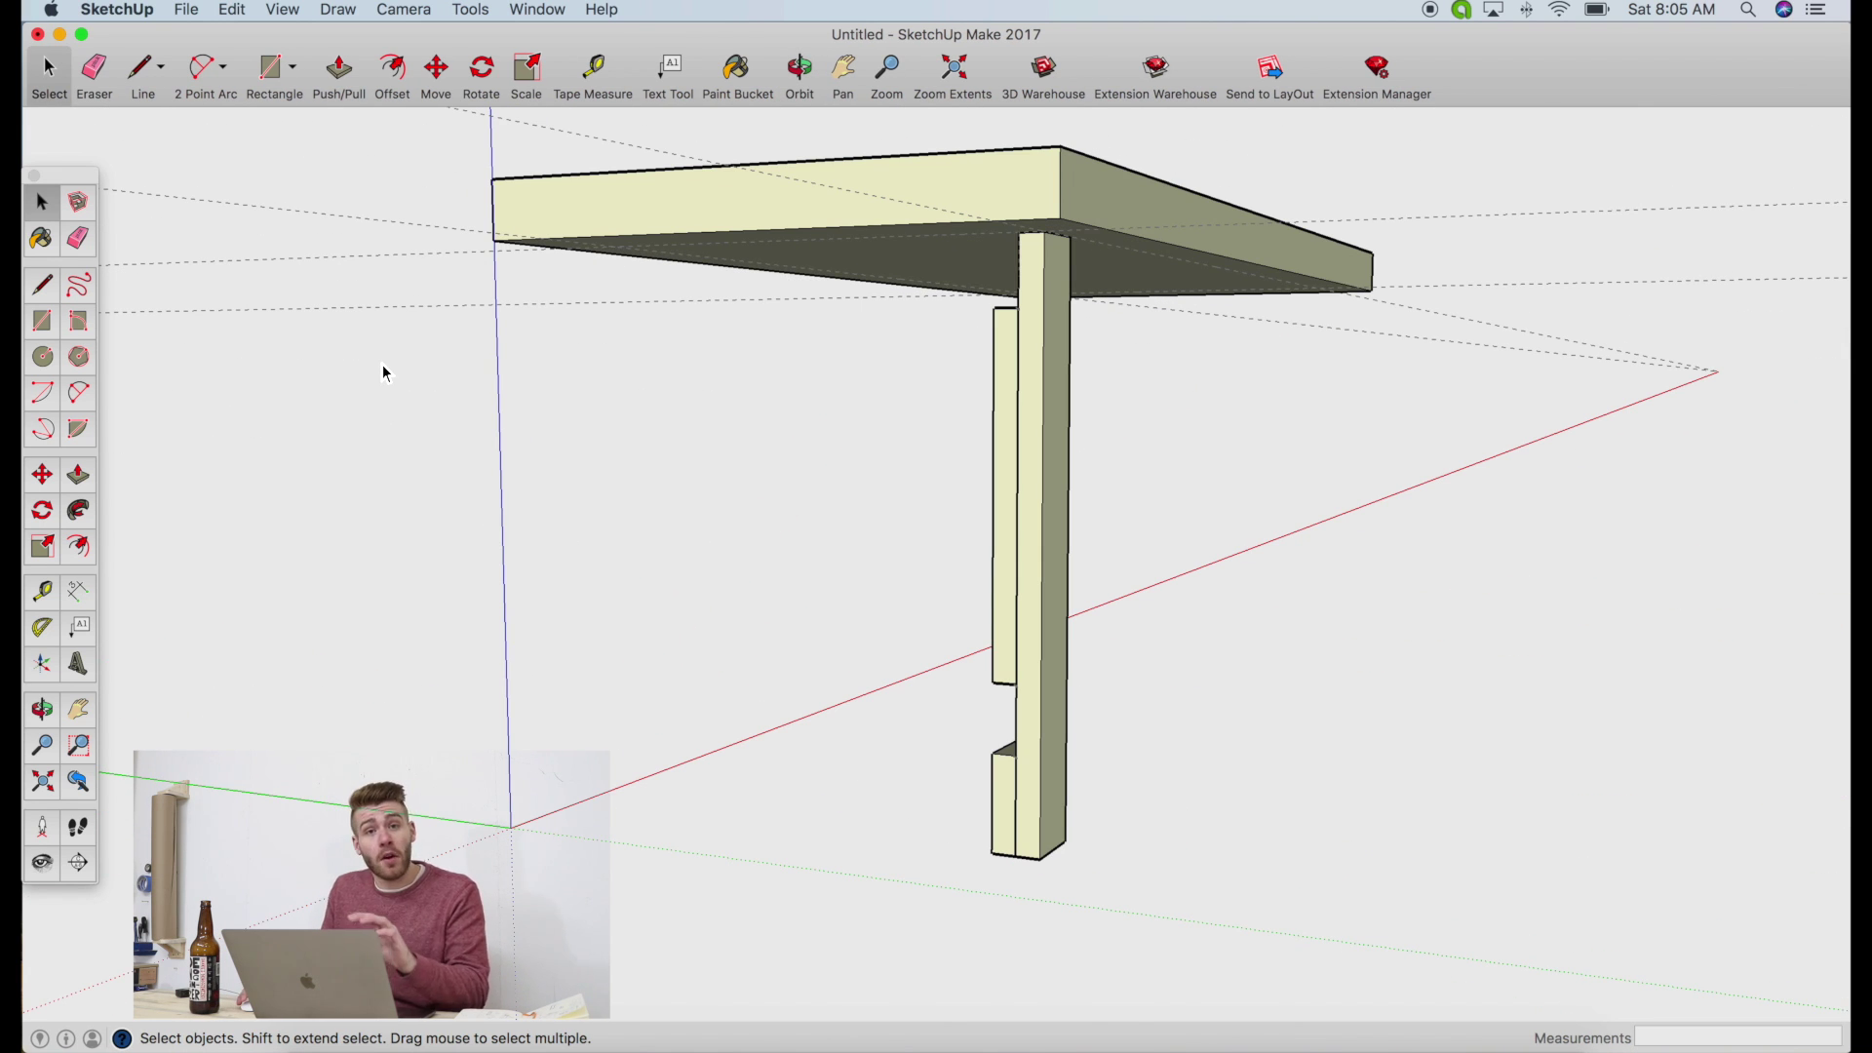
pyautogui.rightClick(1036, 562)
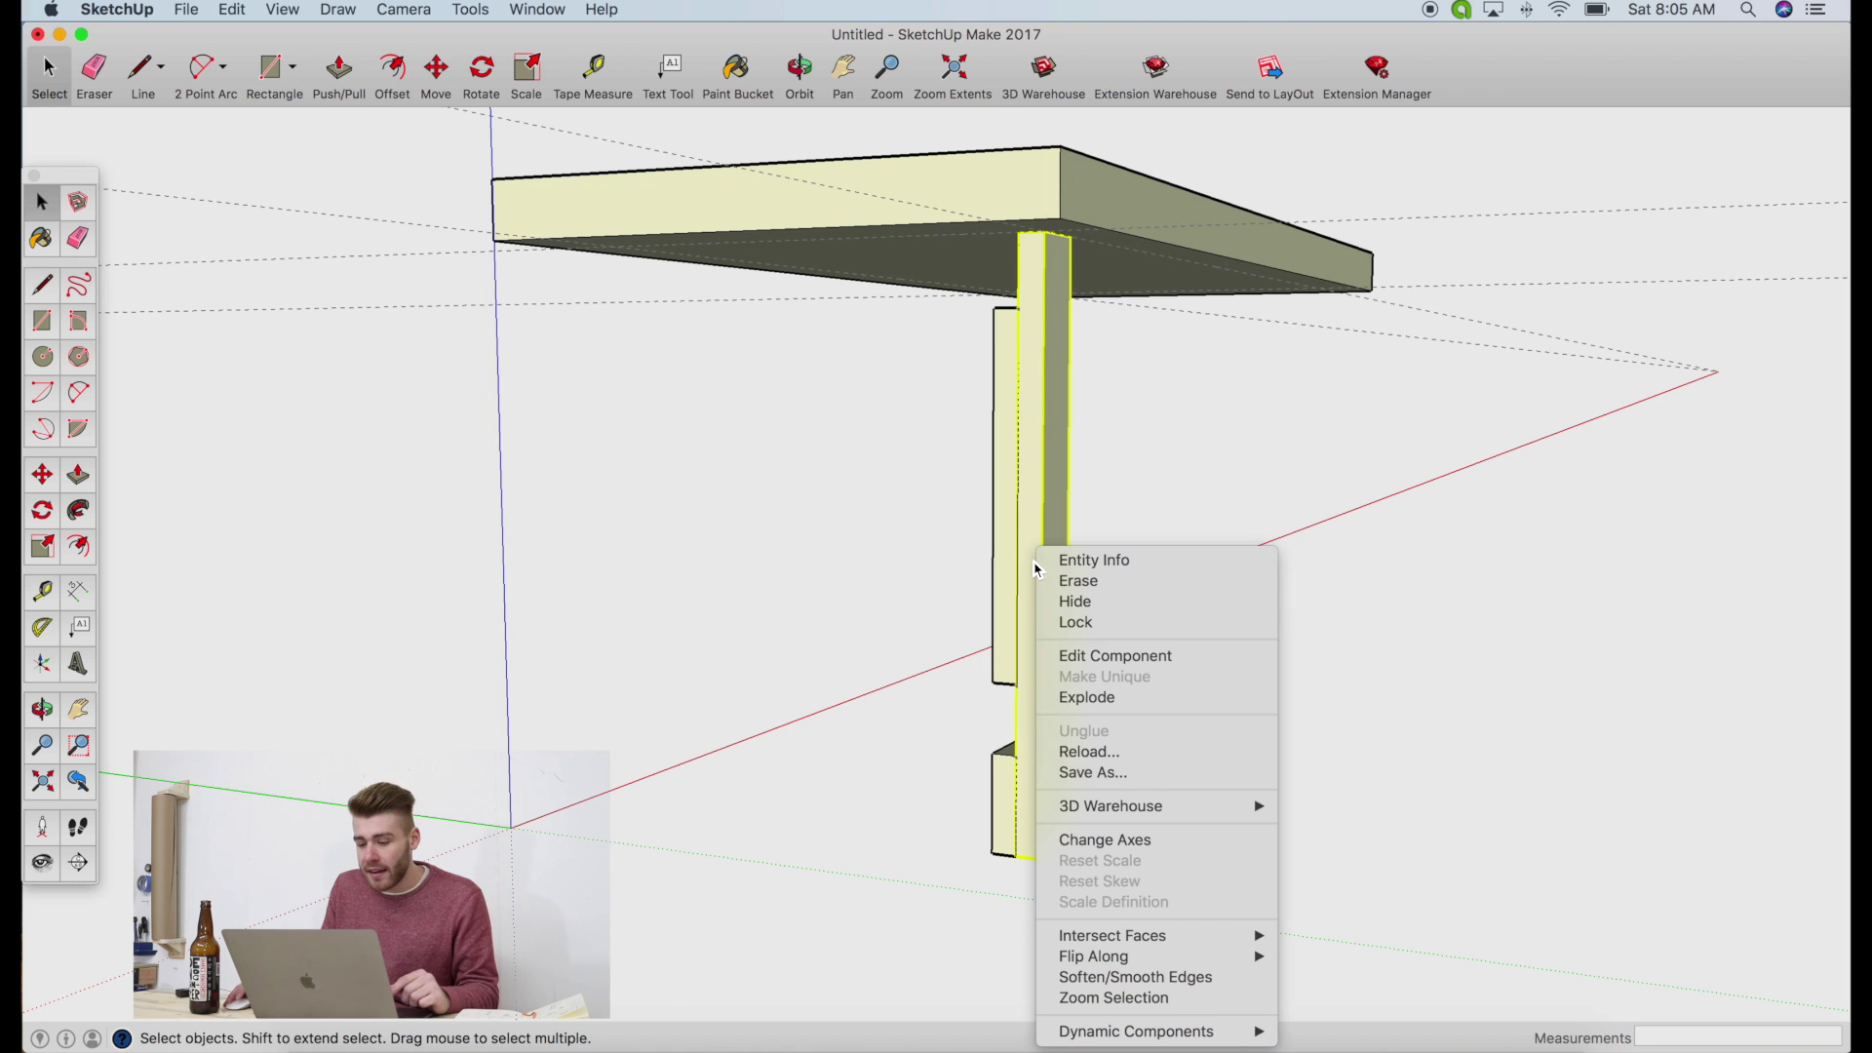
pyautogui.click(1099, 698)
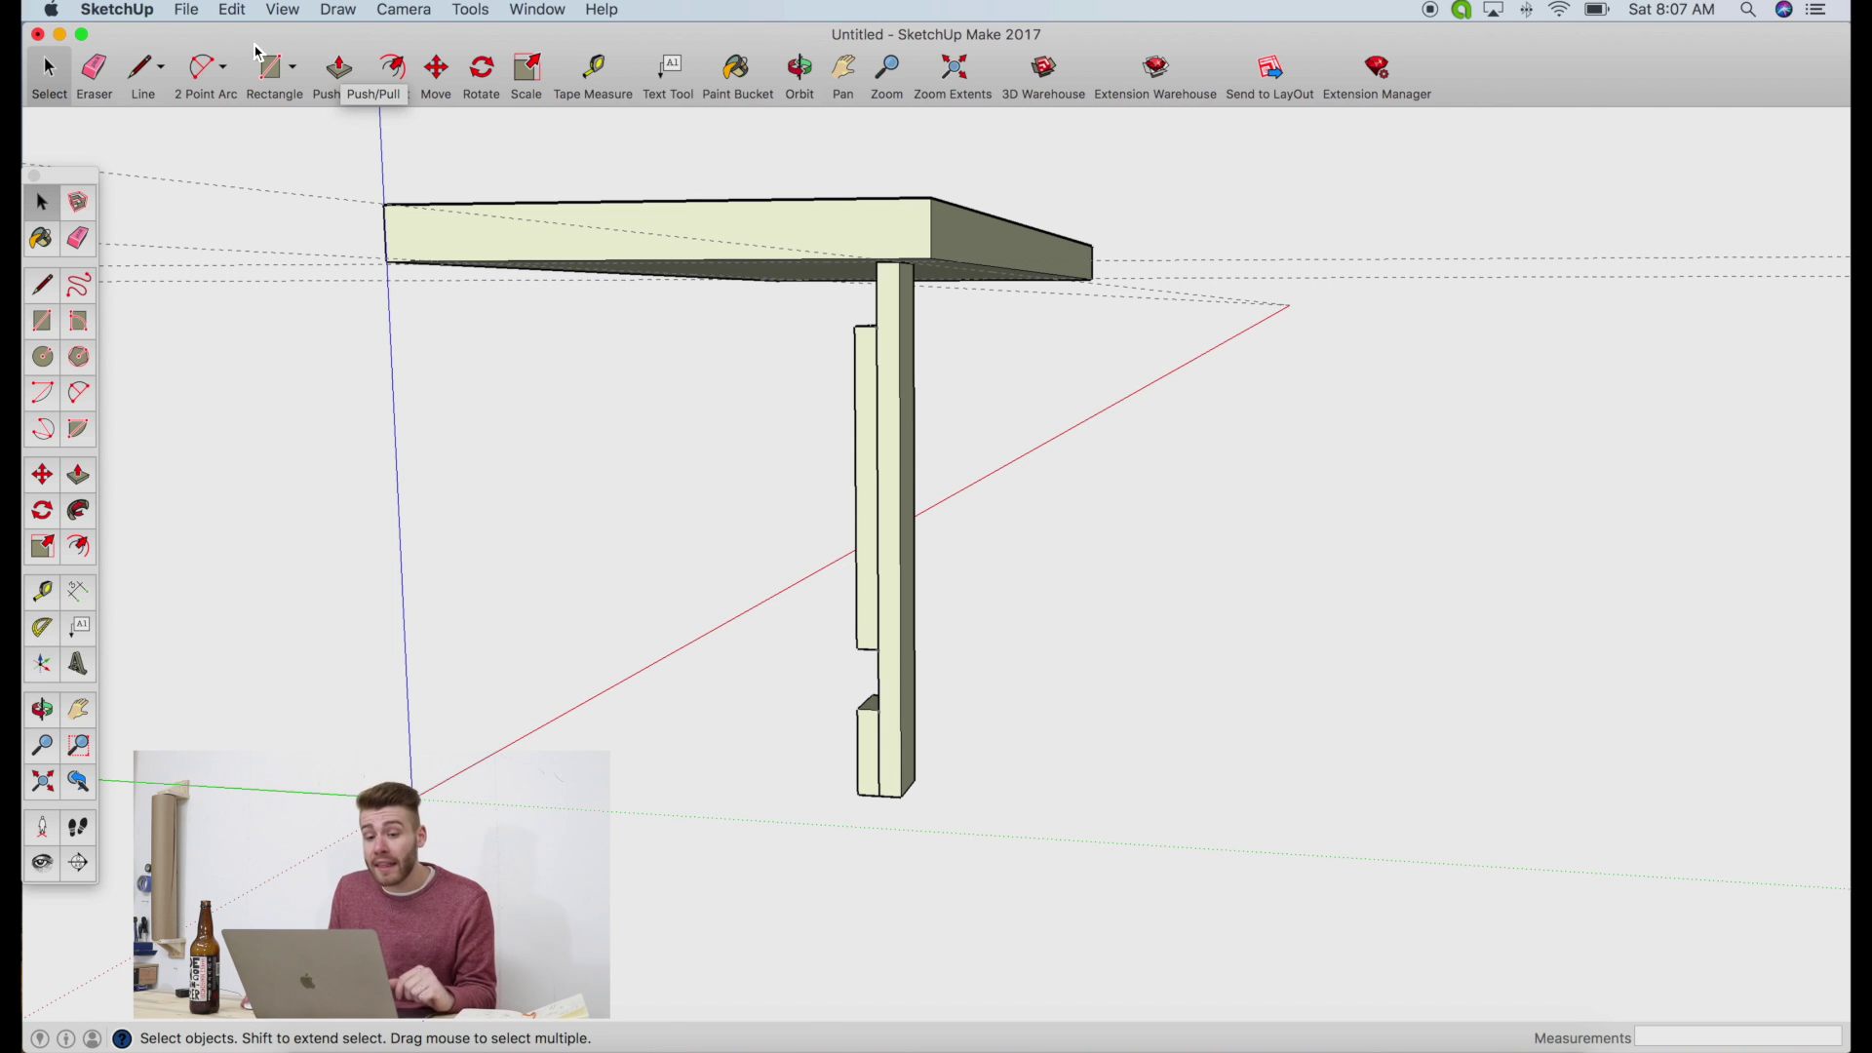
# Draw a line across the leg's narrow face, level with the top of the long upper block
pyautogui.click(143, 70)
pyautogui.scroll(-3, 890, 368)
pyautogui.scroll(3, 890, 368)
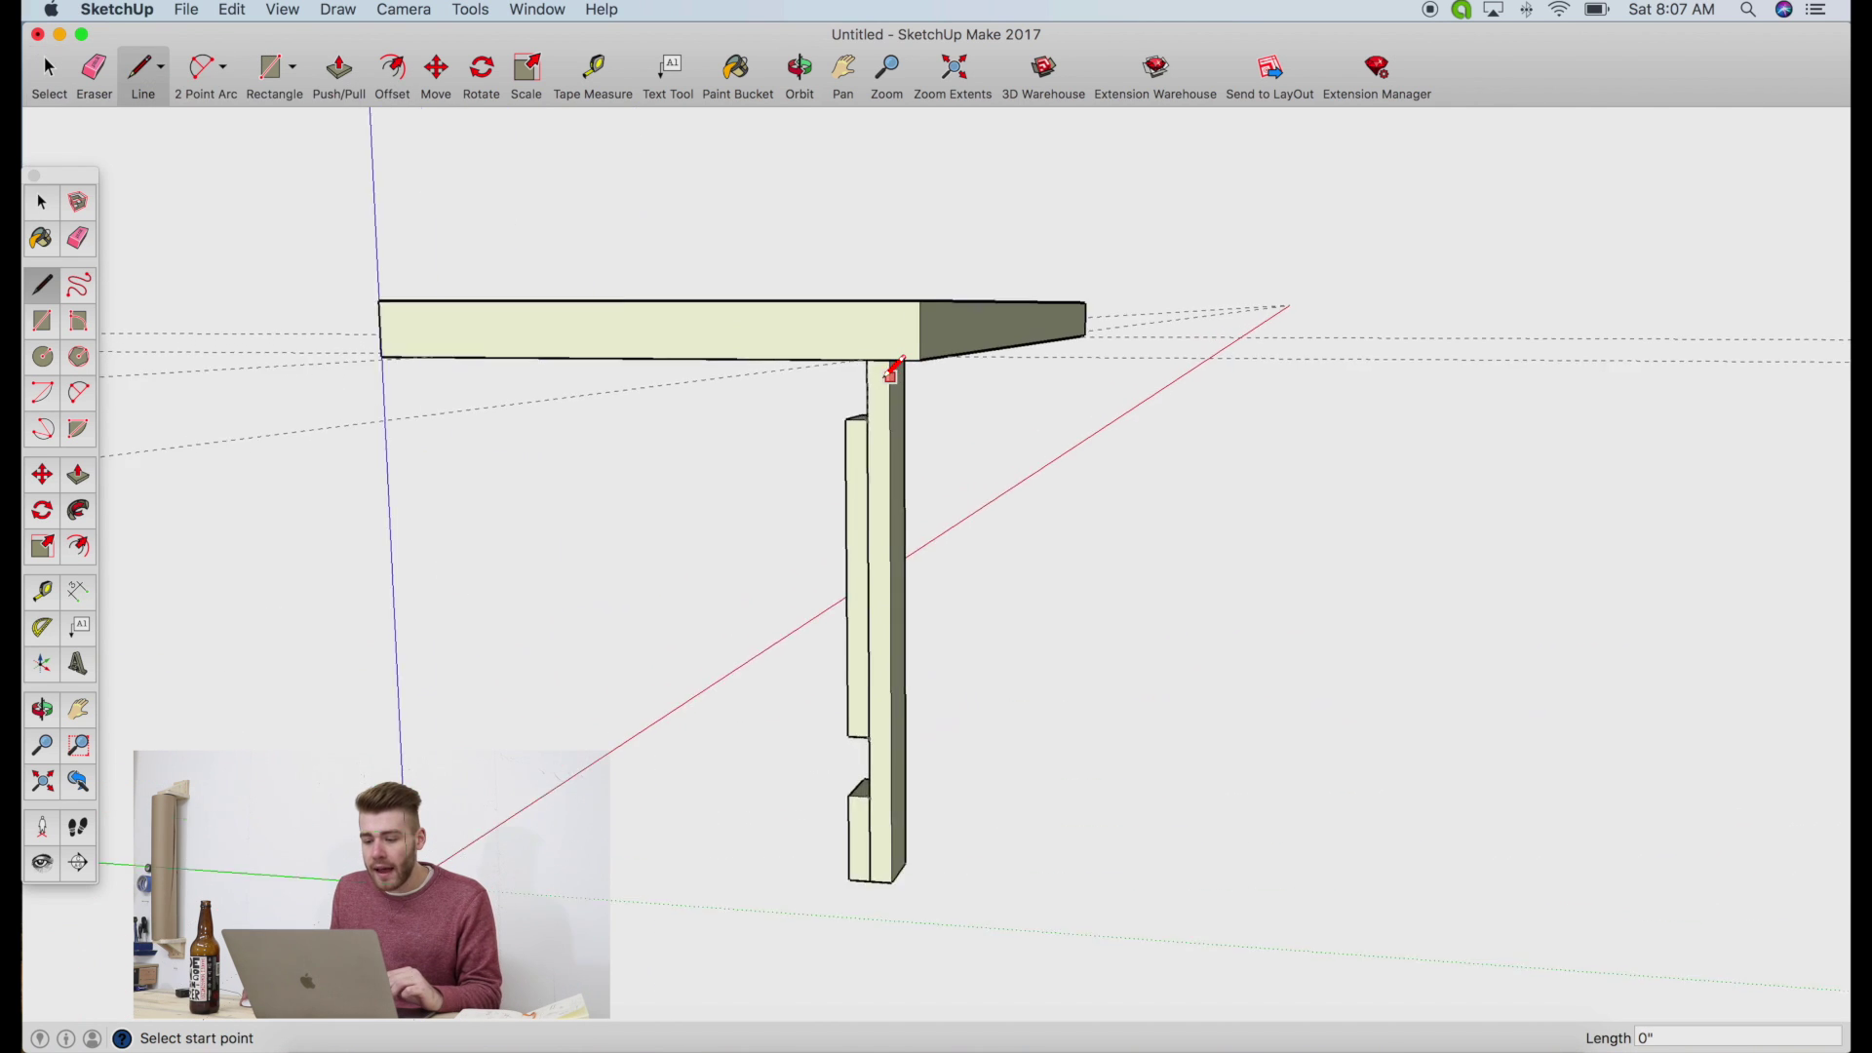
pyautogui.scroll(1, 890, 373)
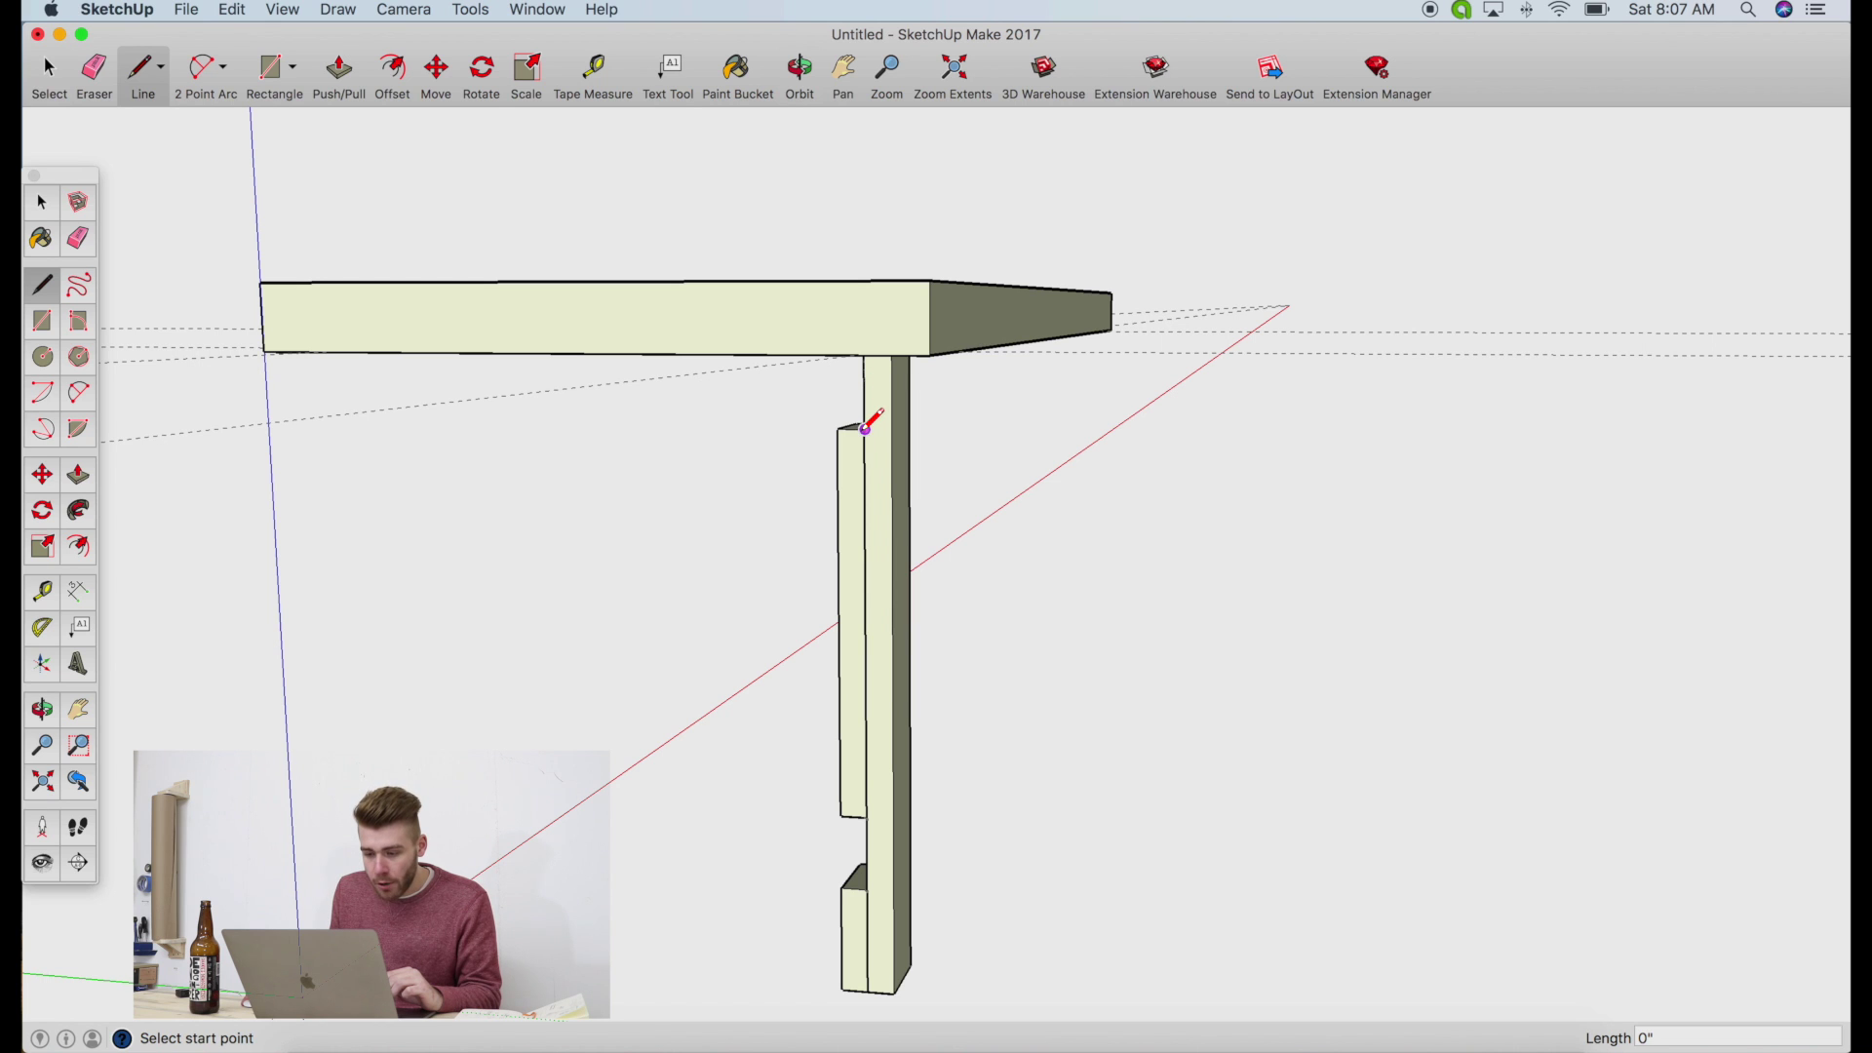
pyautogui.click(865, 429)
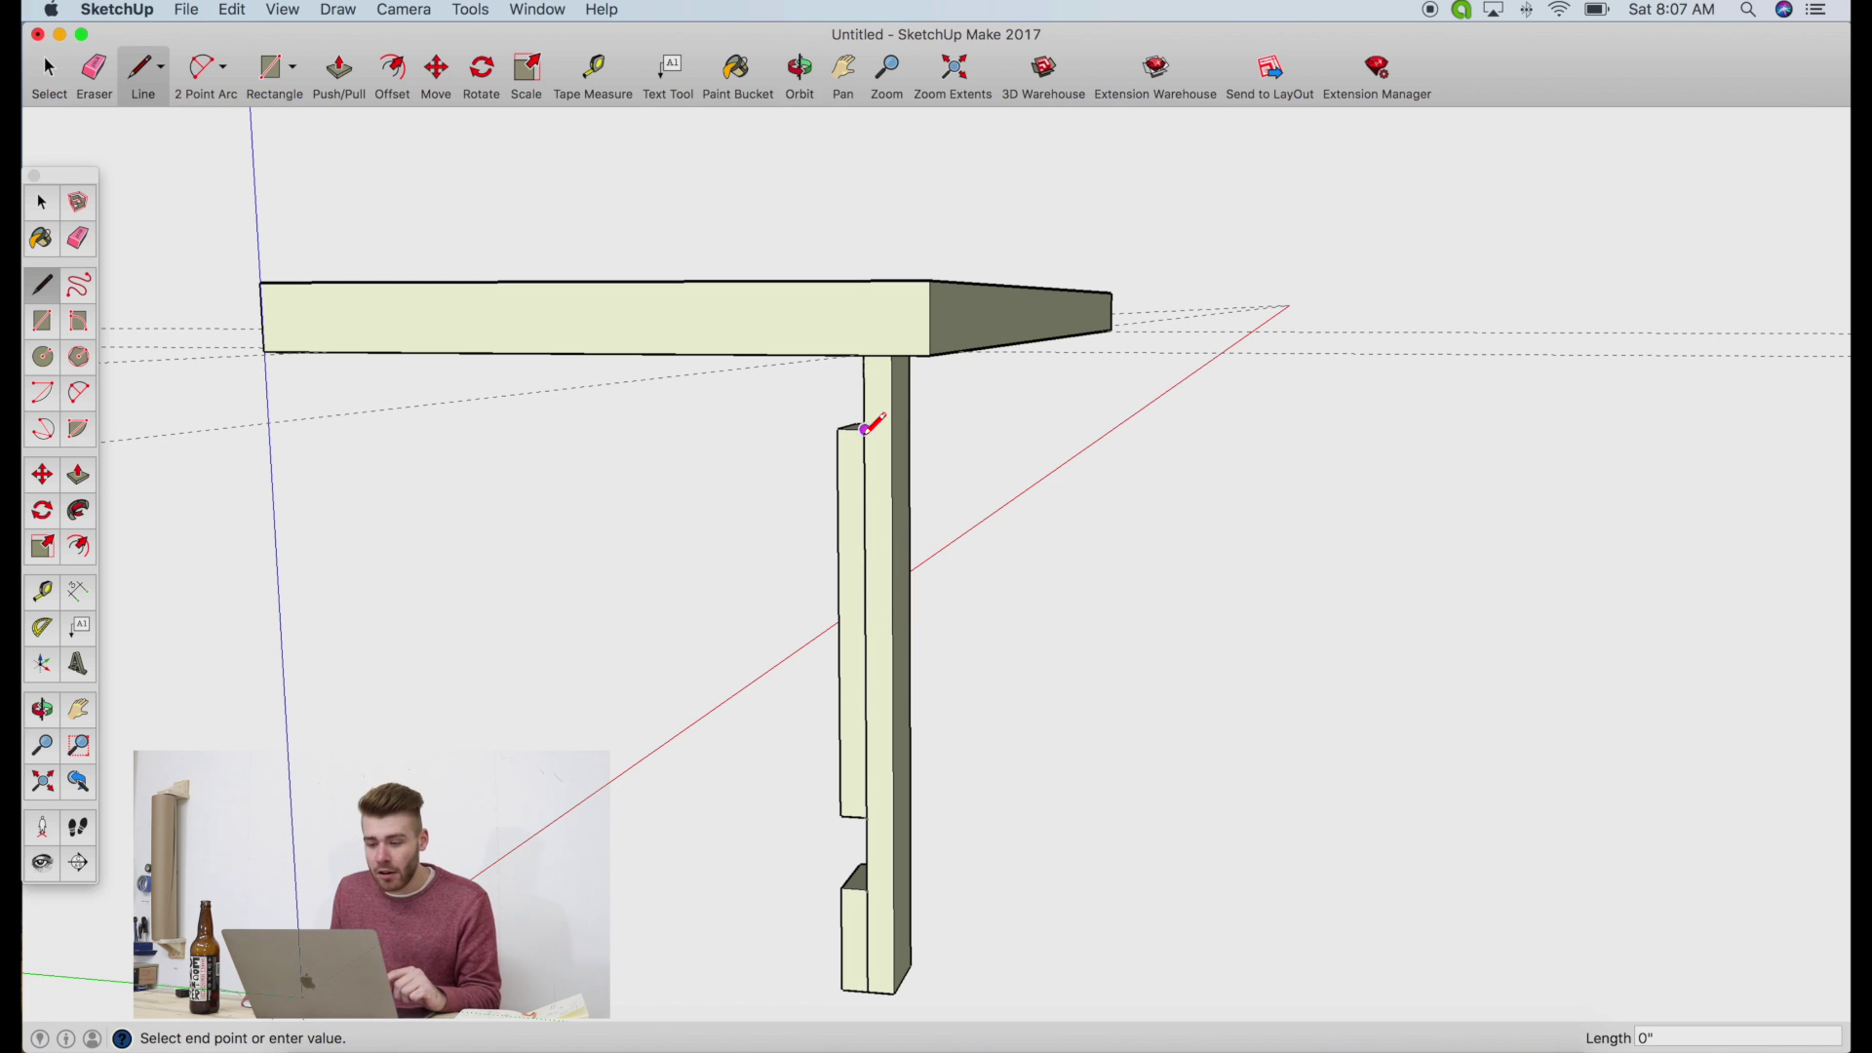
pyautogui.click(892, 429)
pyautogui.click(909, 424)
pyautogui.click(944, 424)
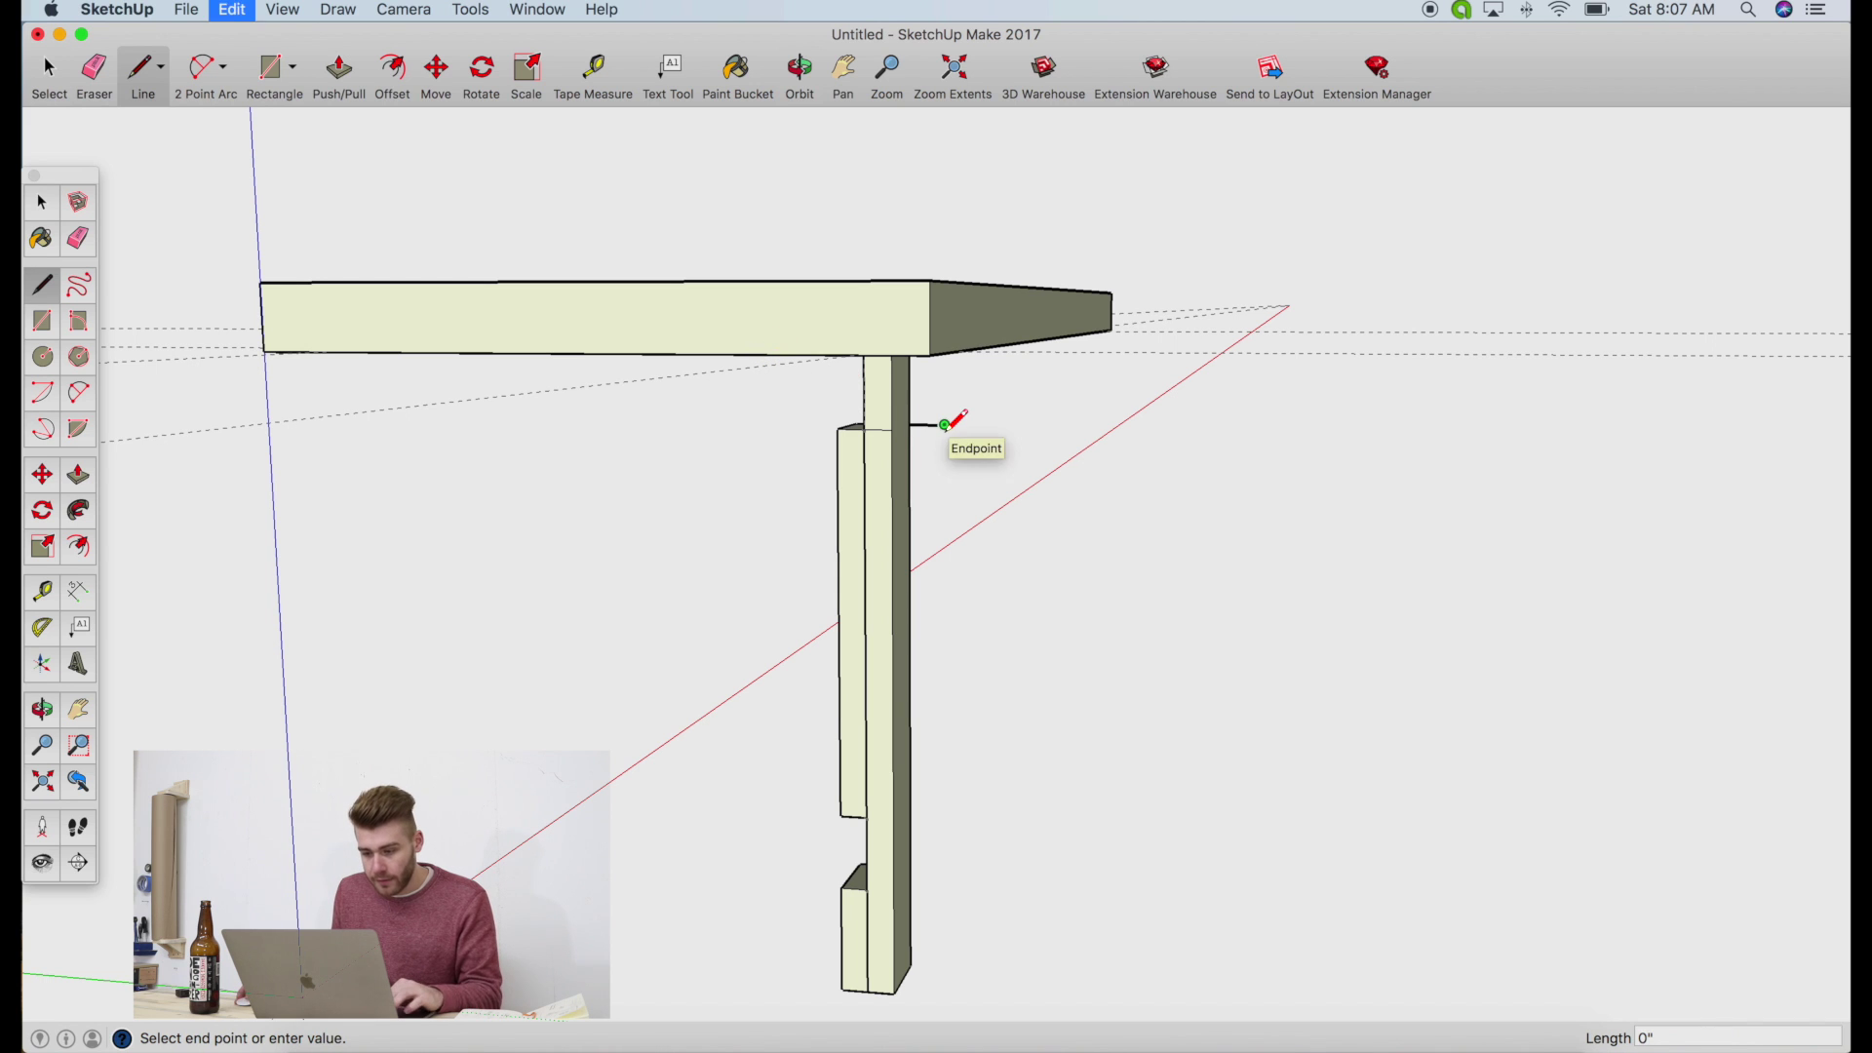
# Continue the line around the leg's wide faces at the height of the upper block's top
pyautogui.press('o')
pyautogui.moveTo(823, 146); pyautogui.dragTo(484, 199)
pyautogui.press('l')
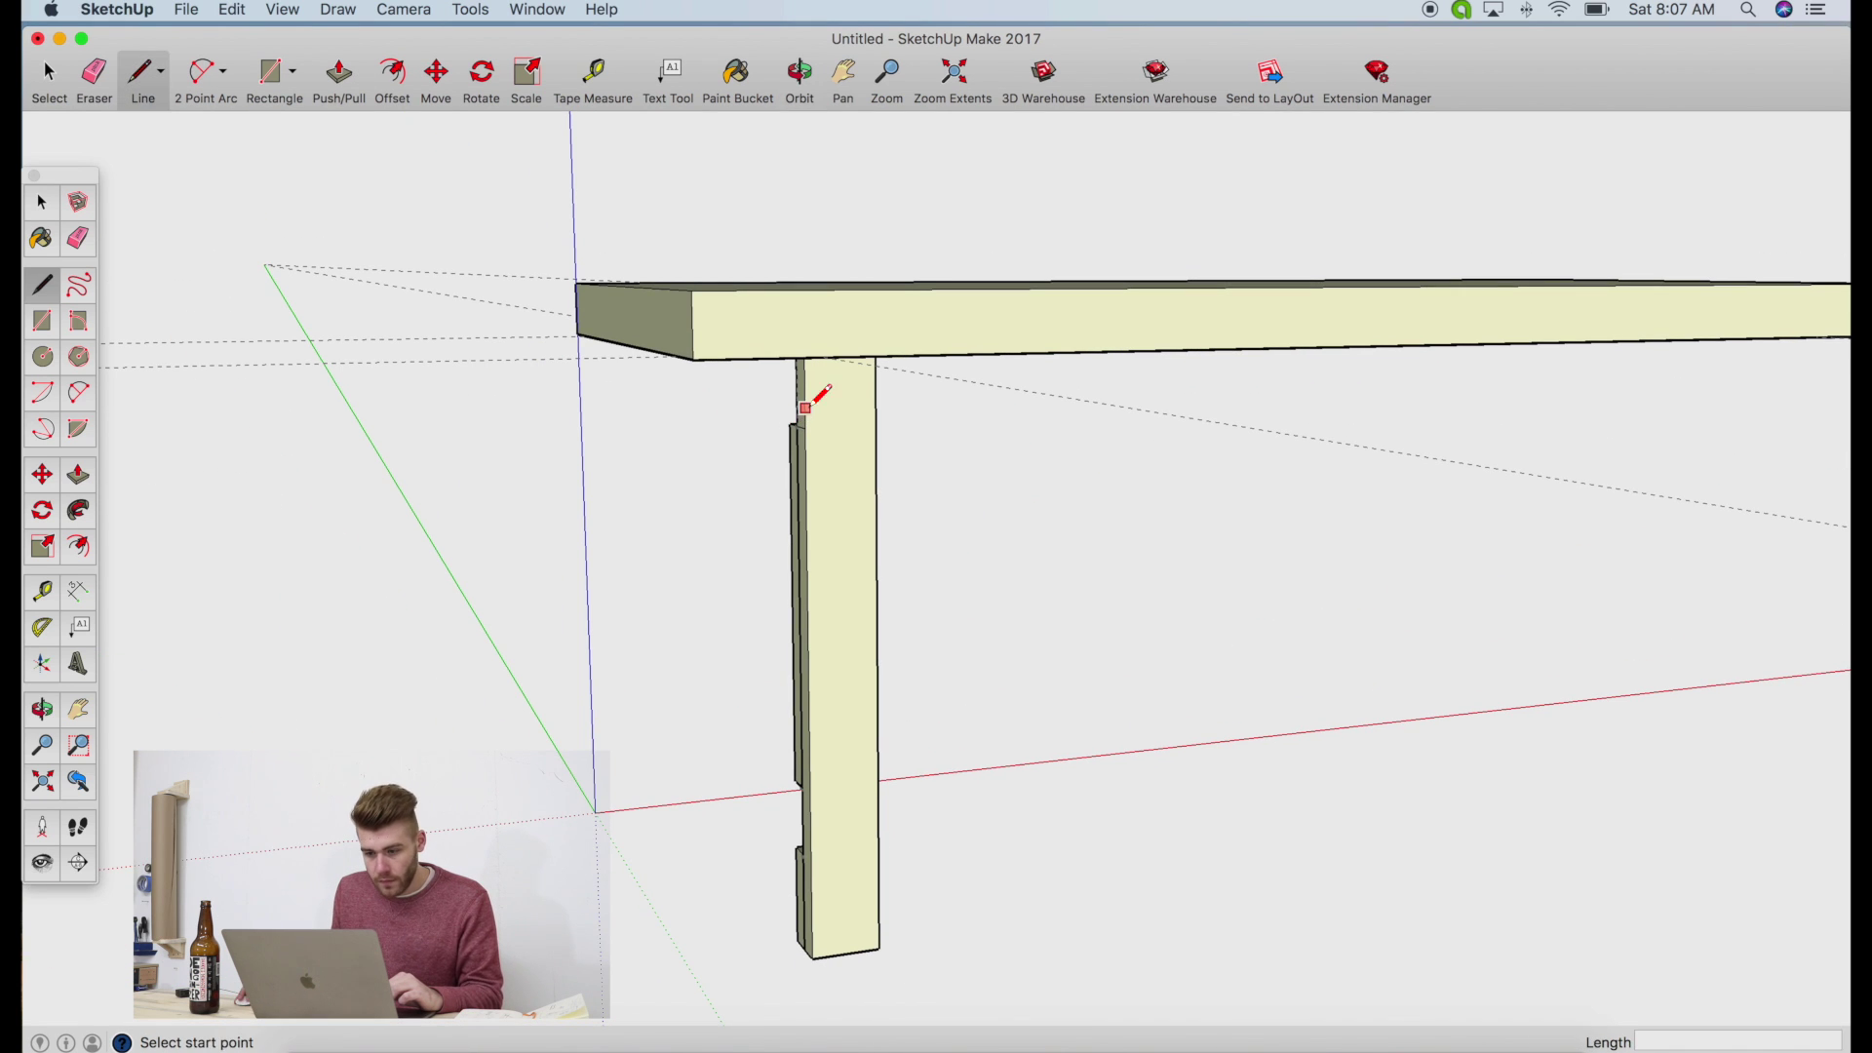
pyautogui.press('o')
pyautogui.moveTo(819, 395)
pyautogui.mouseDown()
pyautogui.moveTo(711, 481)
pyautogui.moveTo(857, 439)
pyautogui.moveTo(430, 509)
pyautogui.moveTo(881, 422)
pyautogui.mouseUp()
pyautogui.press('l')
pyautogui.press('o')
pyautogui.press('l')
pyautogui.click(900, 437)
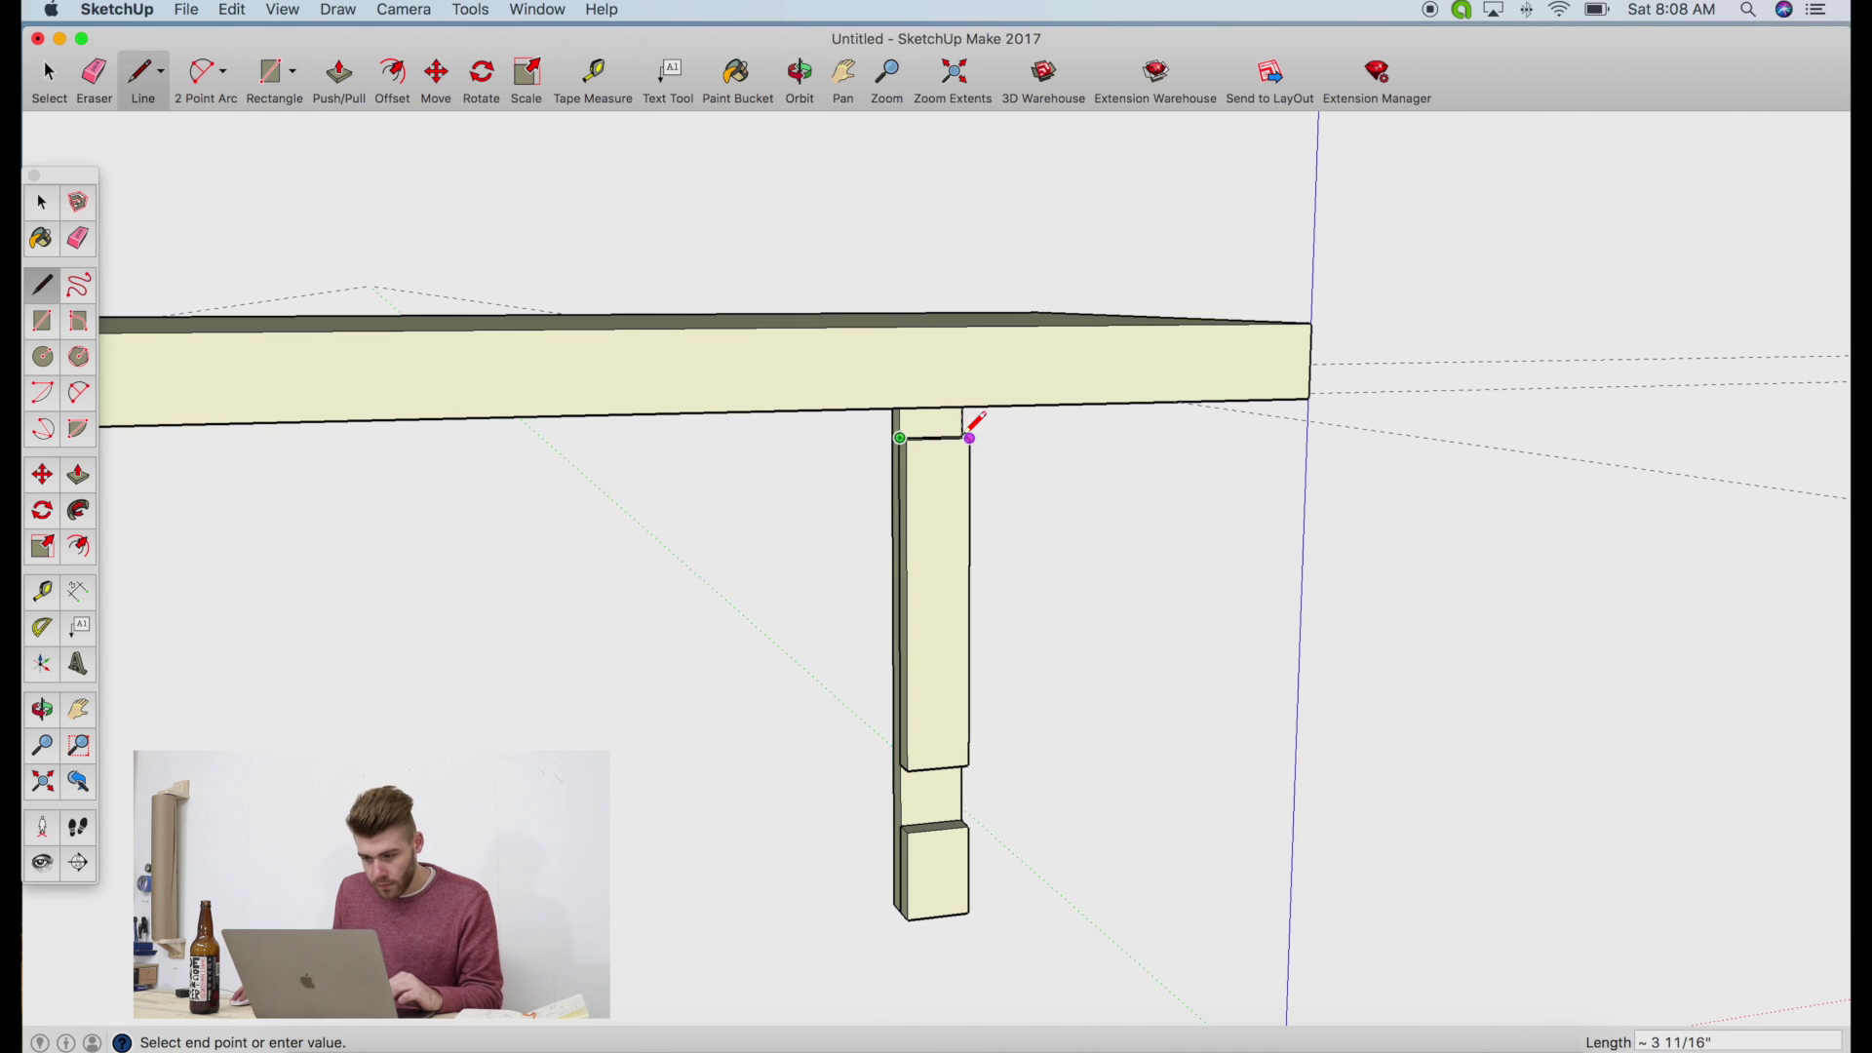
pyautogui.press('o')
pyautogui.moveTo(1011, 523); pyautogui.dragTo(926, 459)
pyautogui.press('space')
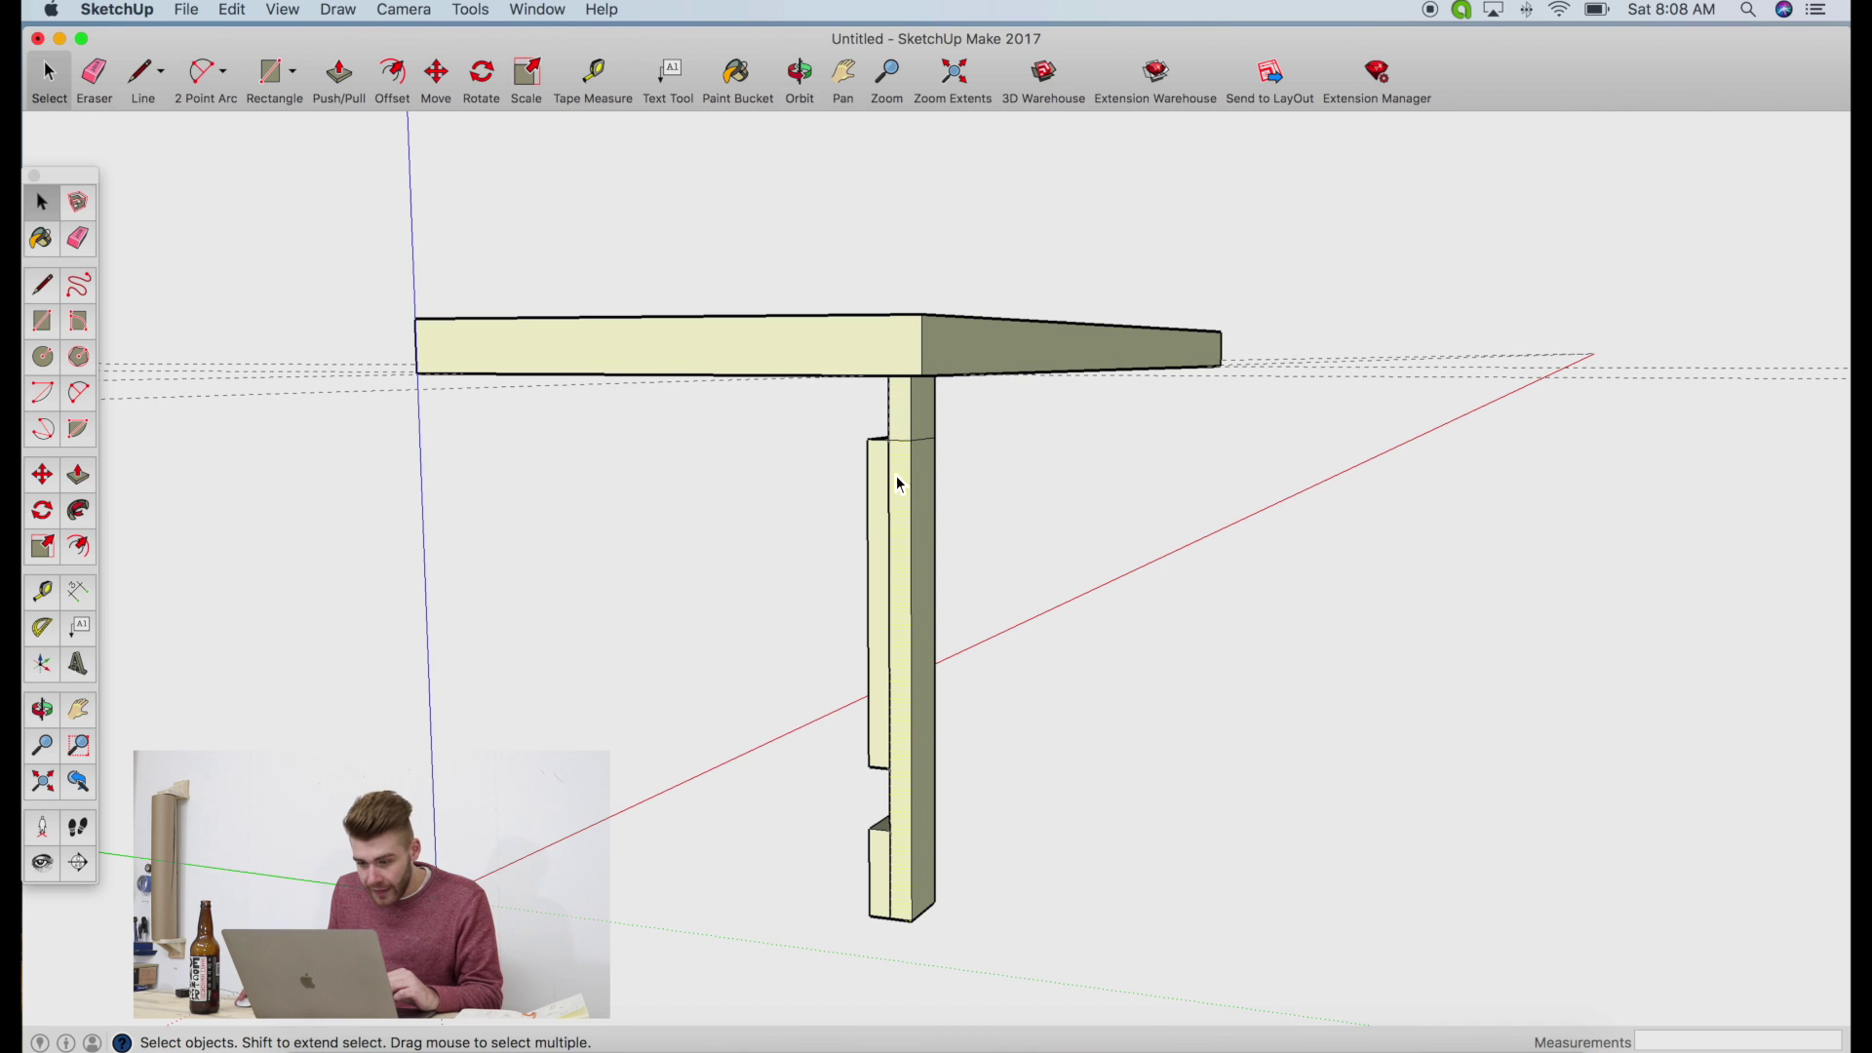
pyautogui.click(926, 470)
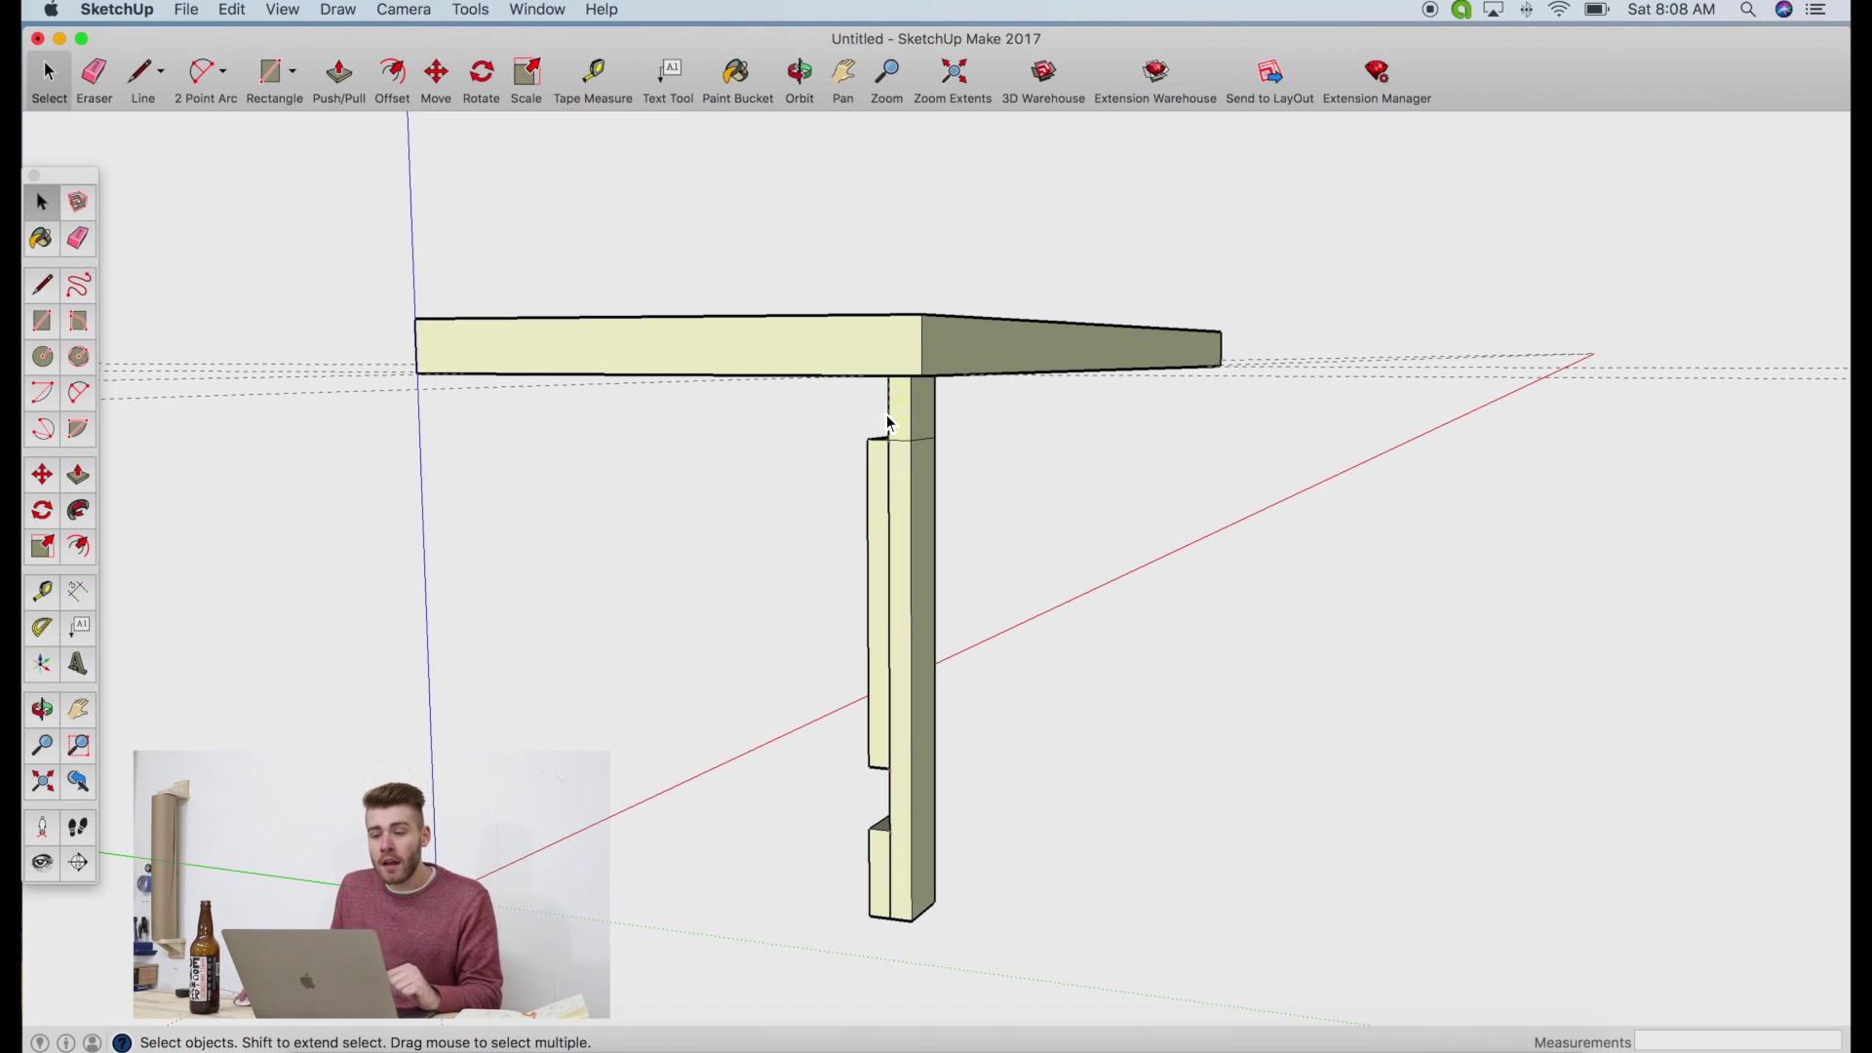
# Push the narrow face of the leg's top section inward to form a slimmer tenon beneath the tabletop
pyautogui.click(351, 90)
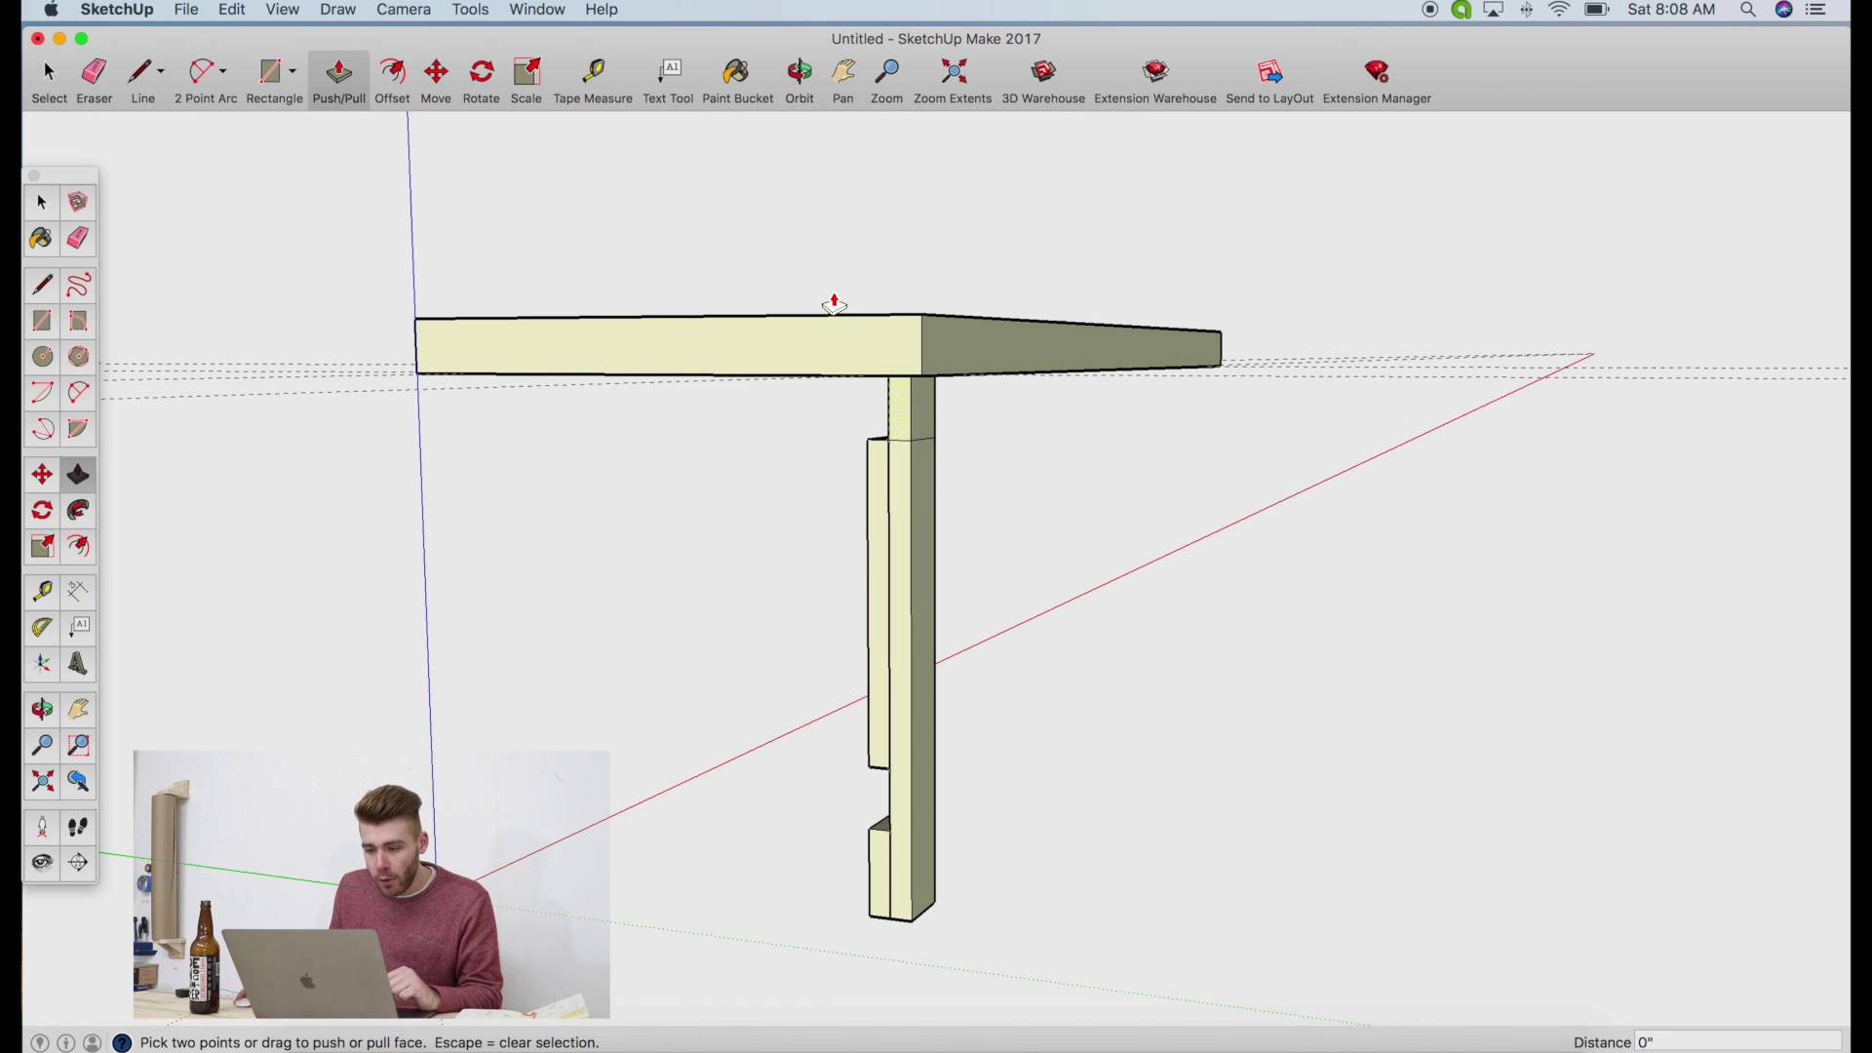
pyautogui.click(904, 423)
pyautogui.click(908, 425)
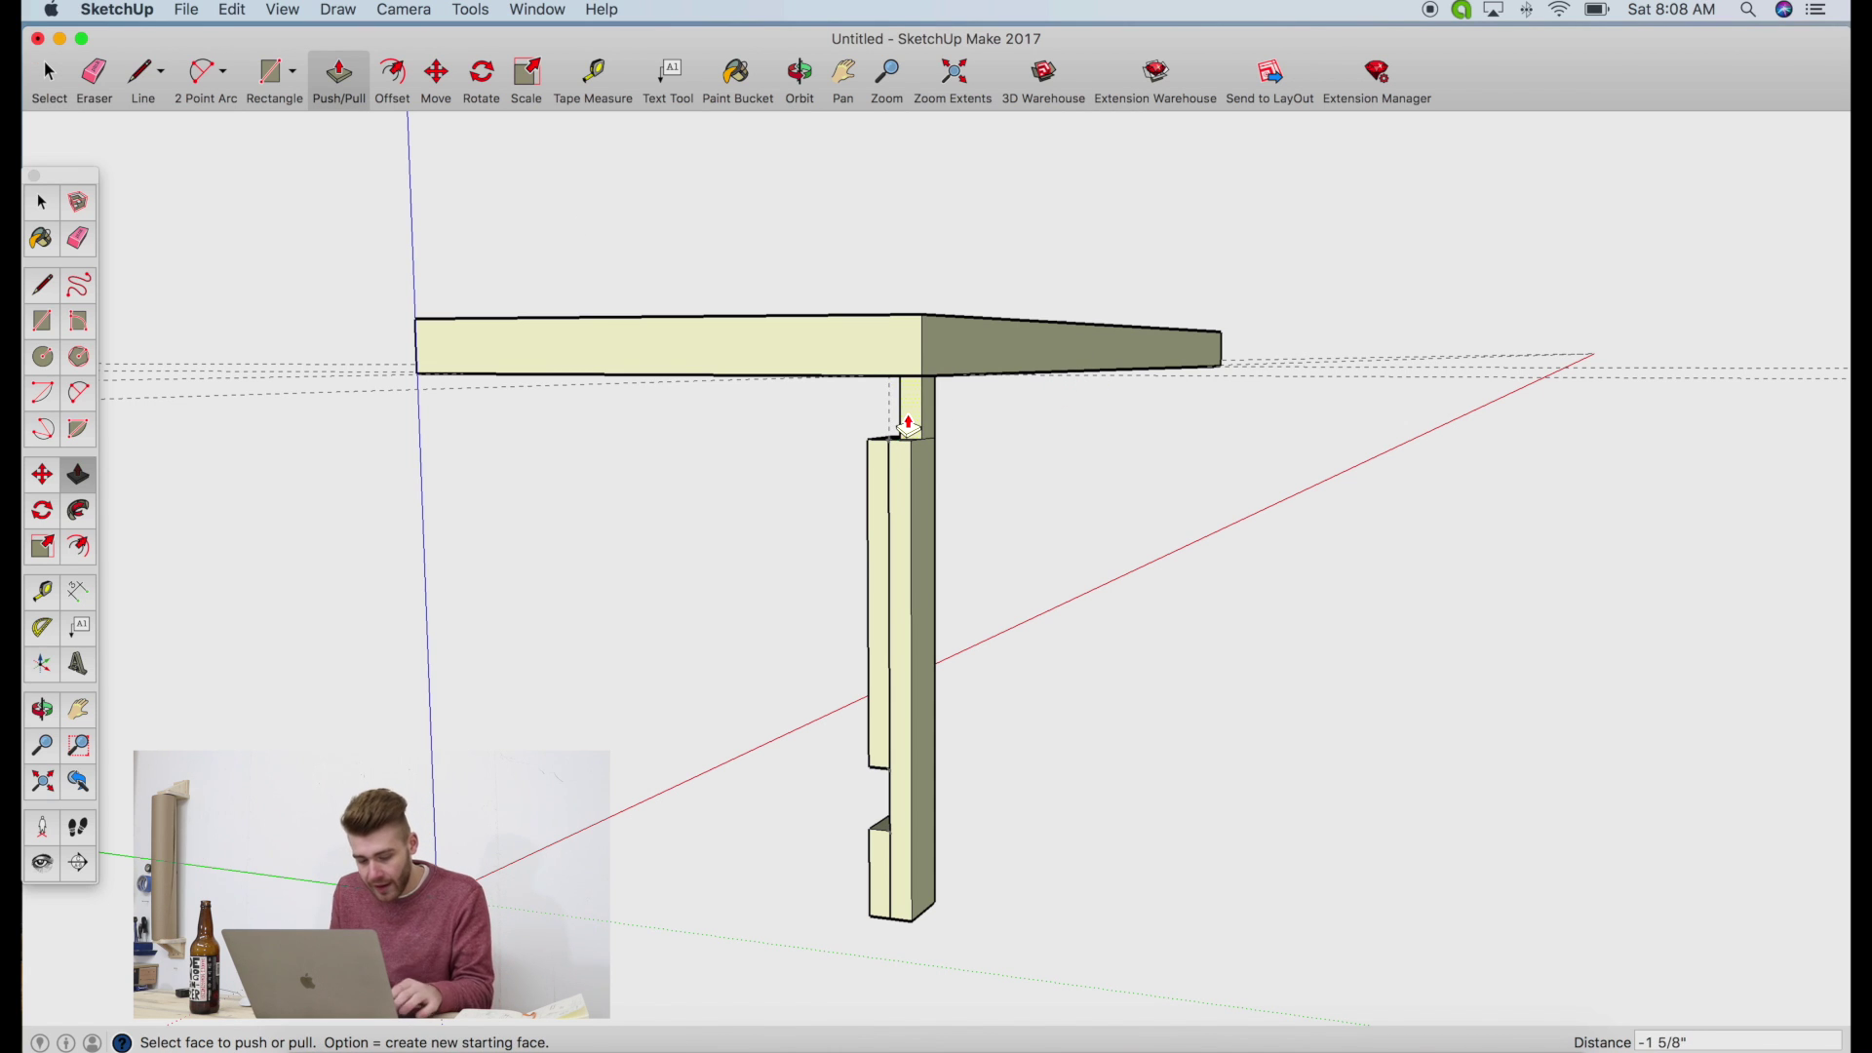
pyautogui.click(907, 424)
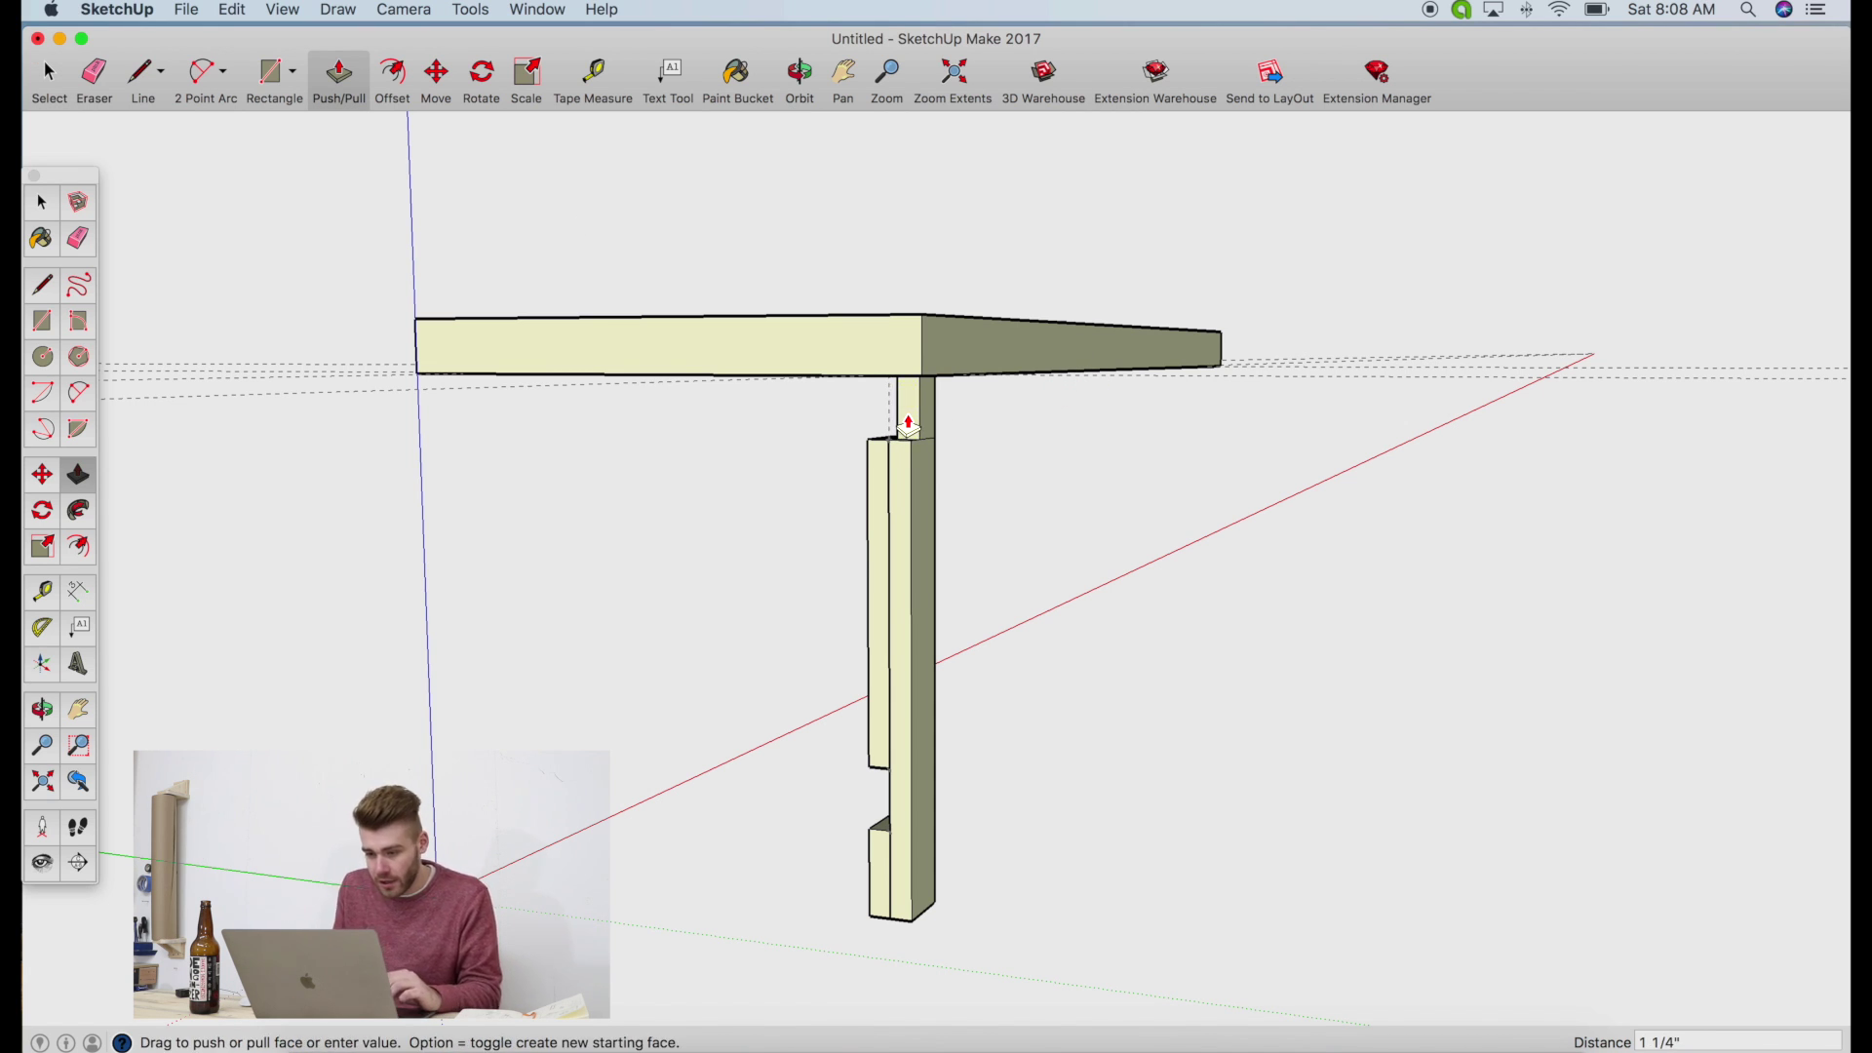
pyautogui.click(799, 76)
pyautogui.moveTo(765, 493); pyautogui.dragTo(1206, 618)
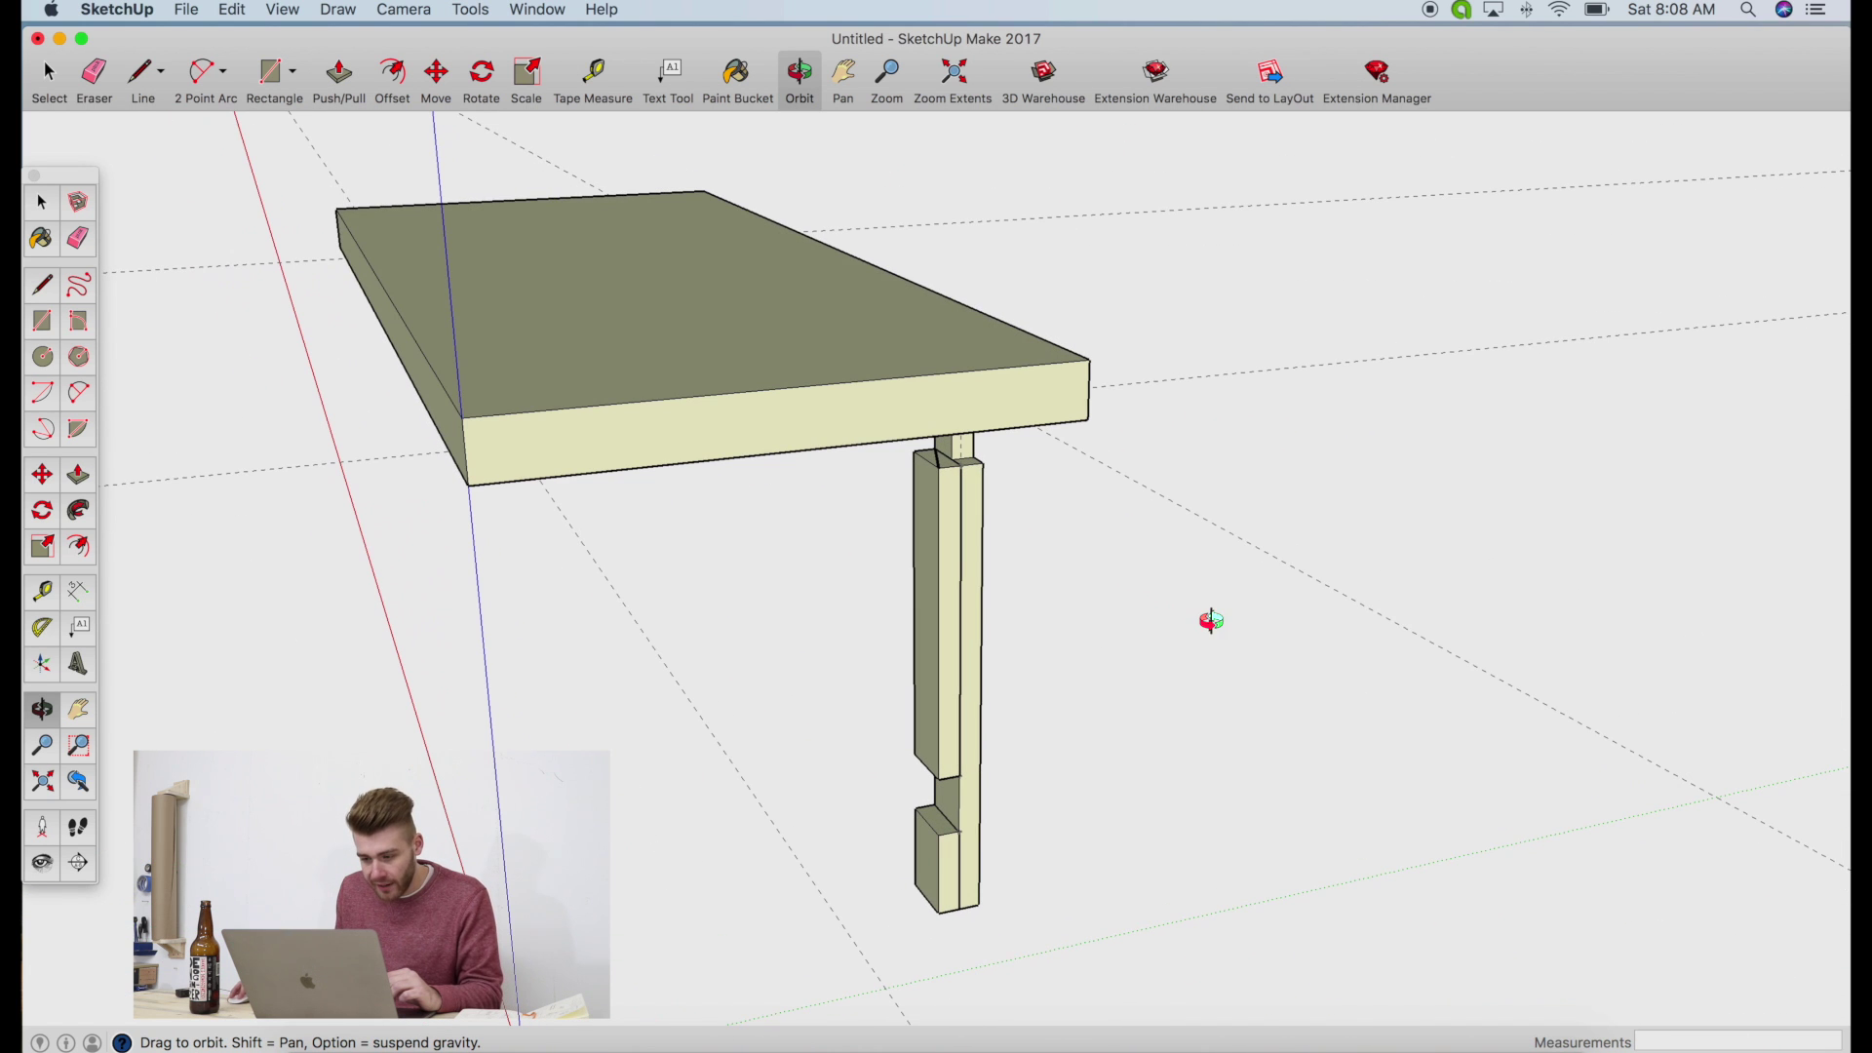
pyautogui.click(49, 76)
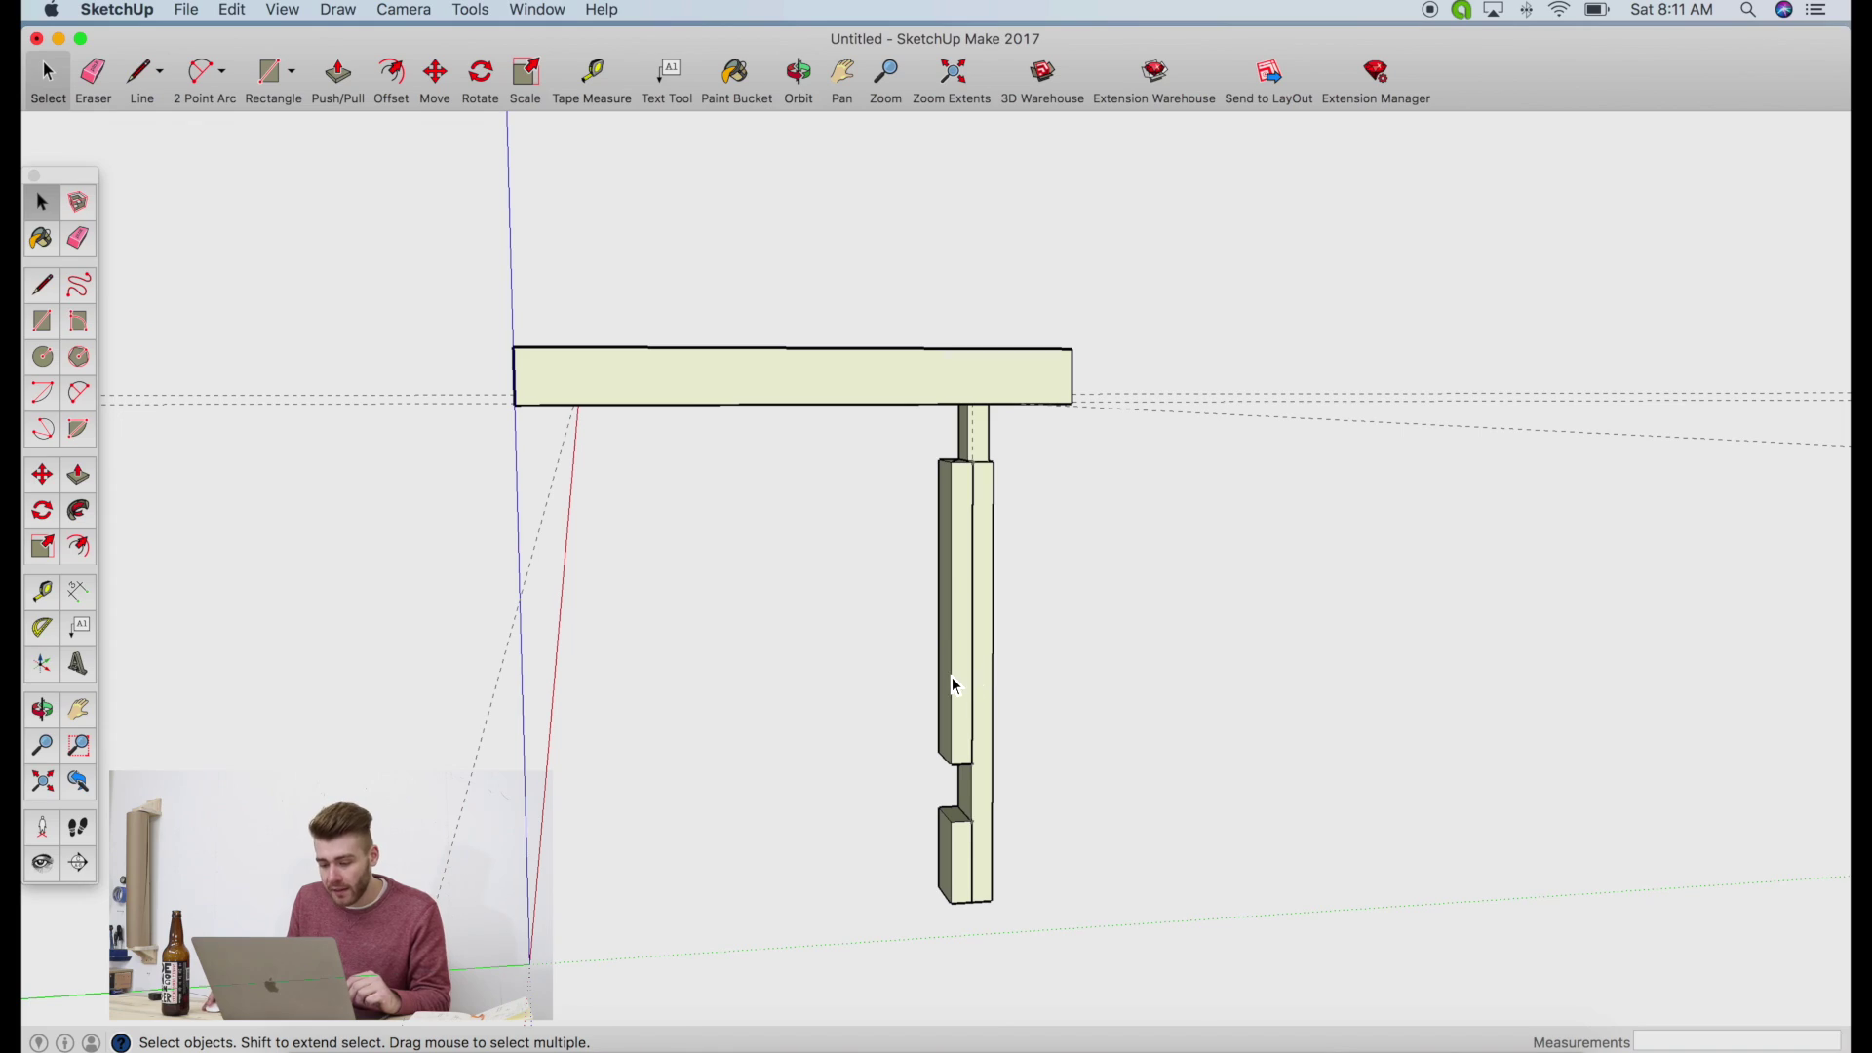
# Explode the component of the long upper block on the leg
pyautogui.rightClick(954, 684)
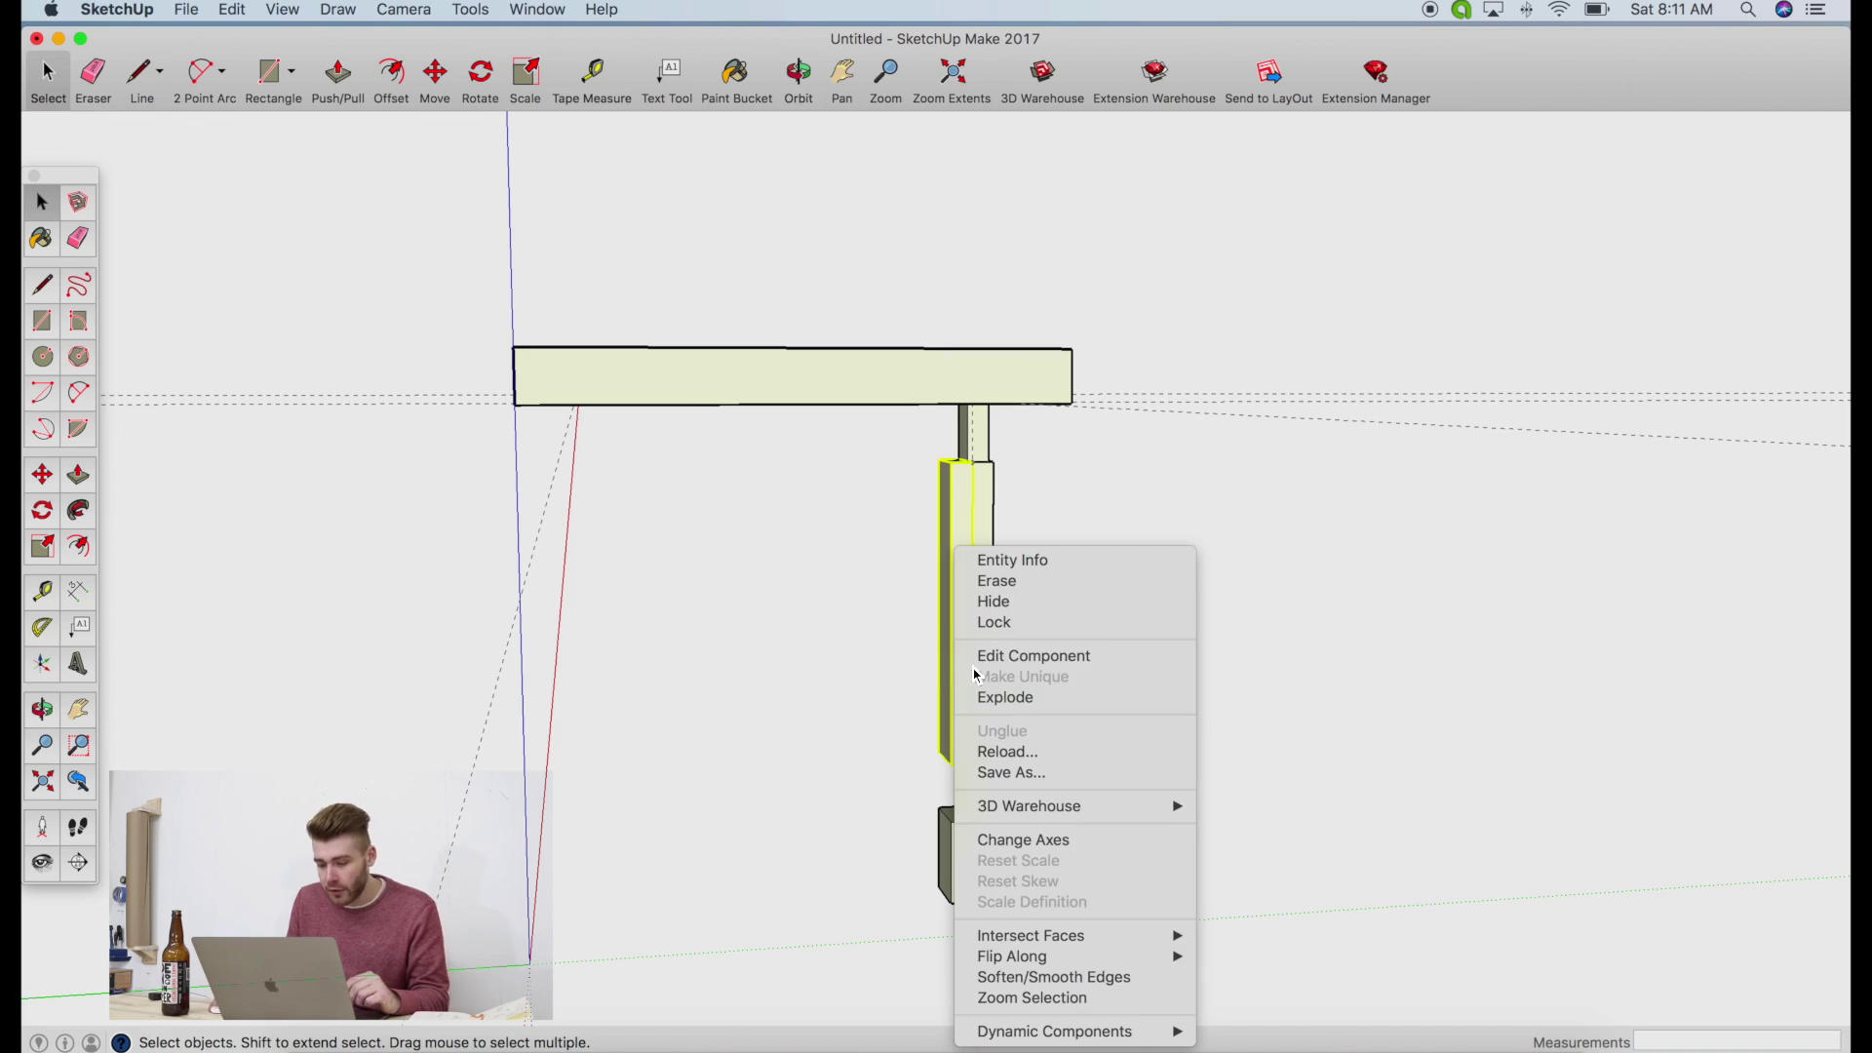
pyautogui.click(991, 698)
pyautogui.click(864, 710)
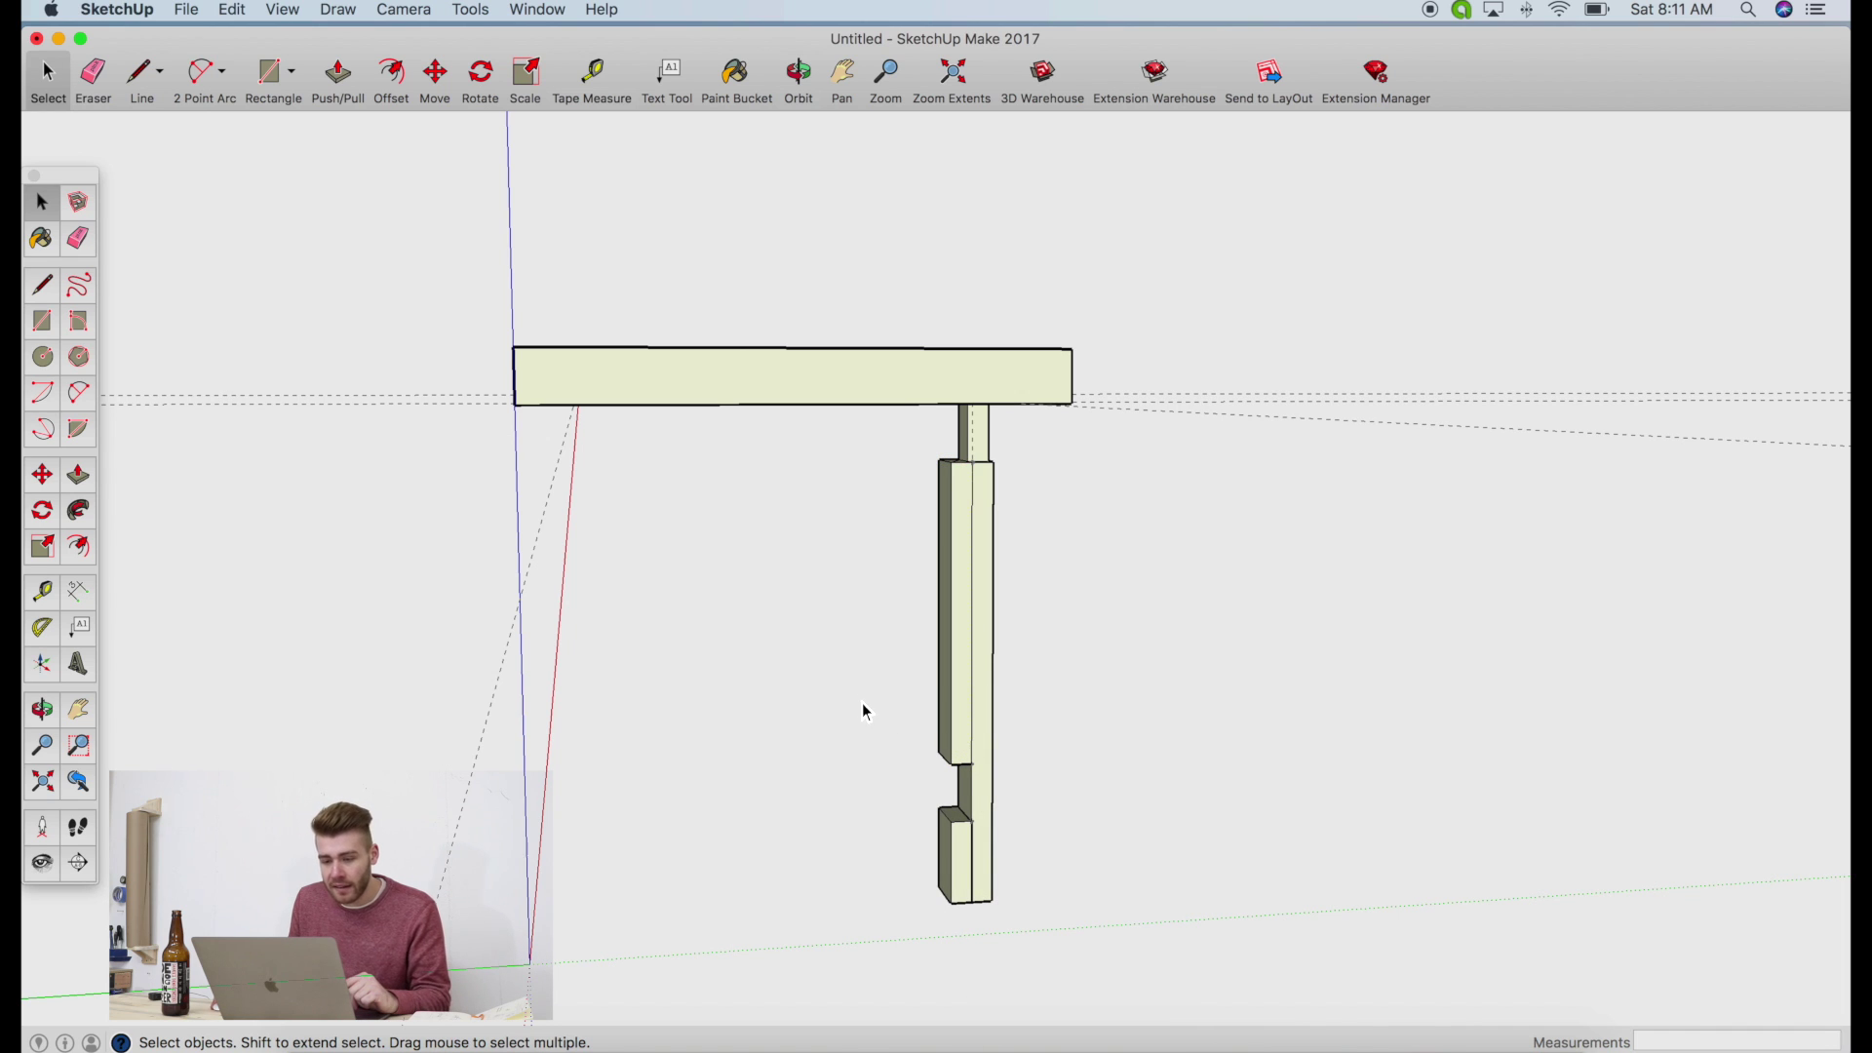
# Place a guide point 3.5 inches above the lower end of the long upper block, on its joint with the leg
pyautogui.click(607, 77)
pyautogui.click(972, 764)
pyautogui.click(971, 698)
pyautogui.write('3.5')
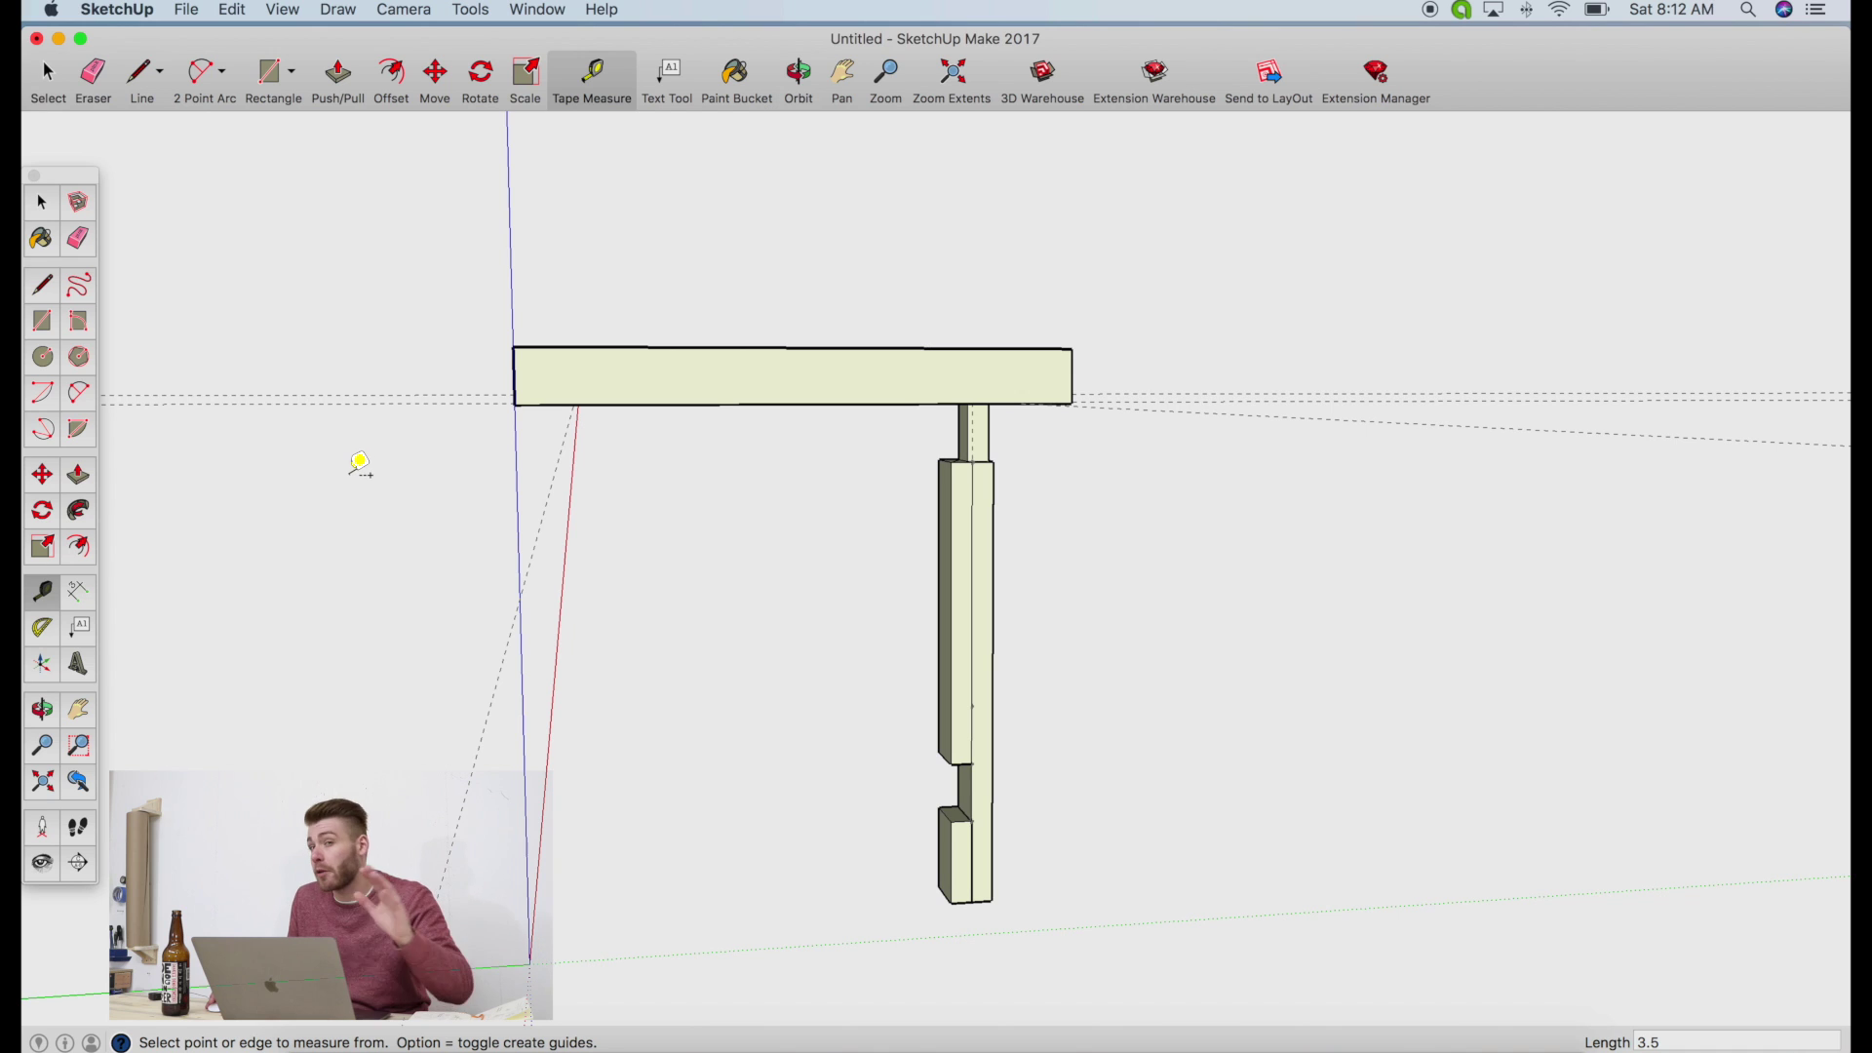
pyautogui.press('space')
pyautogui.moveTo(1100, 705); pyautogui.dragTo(844, 694)
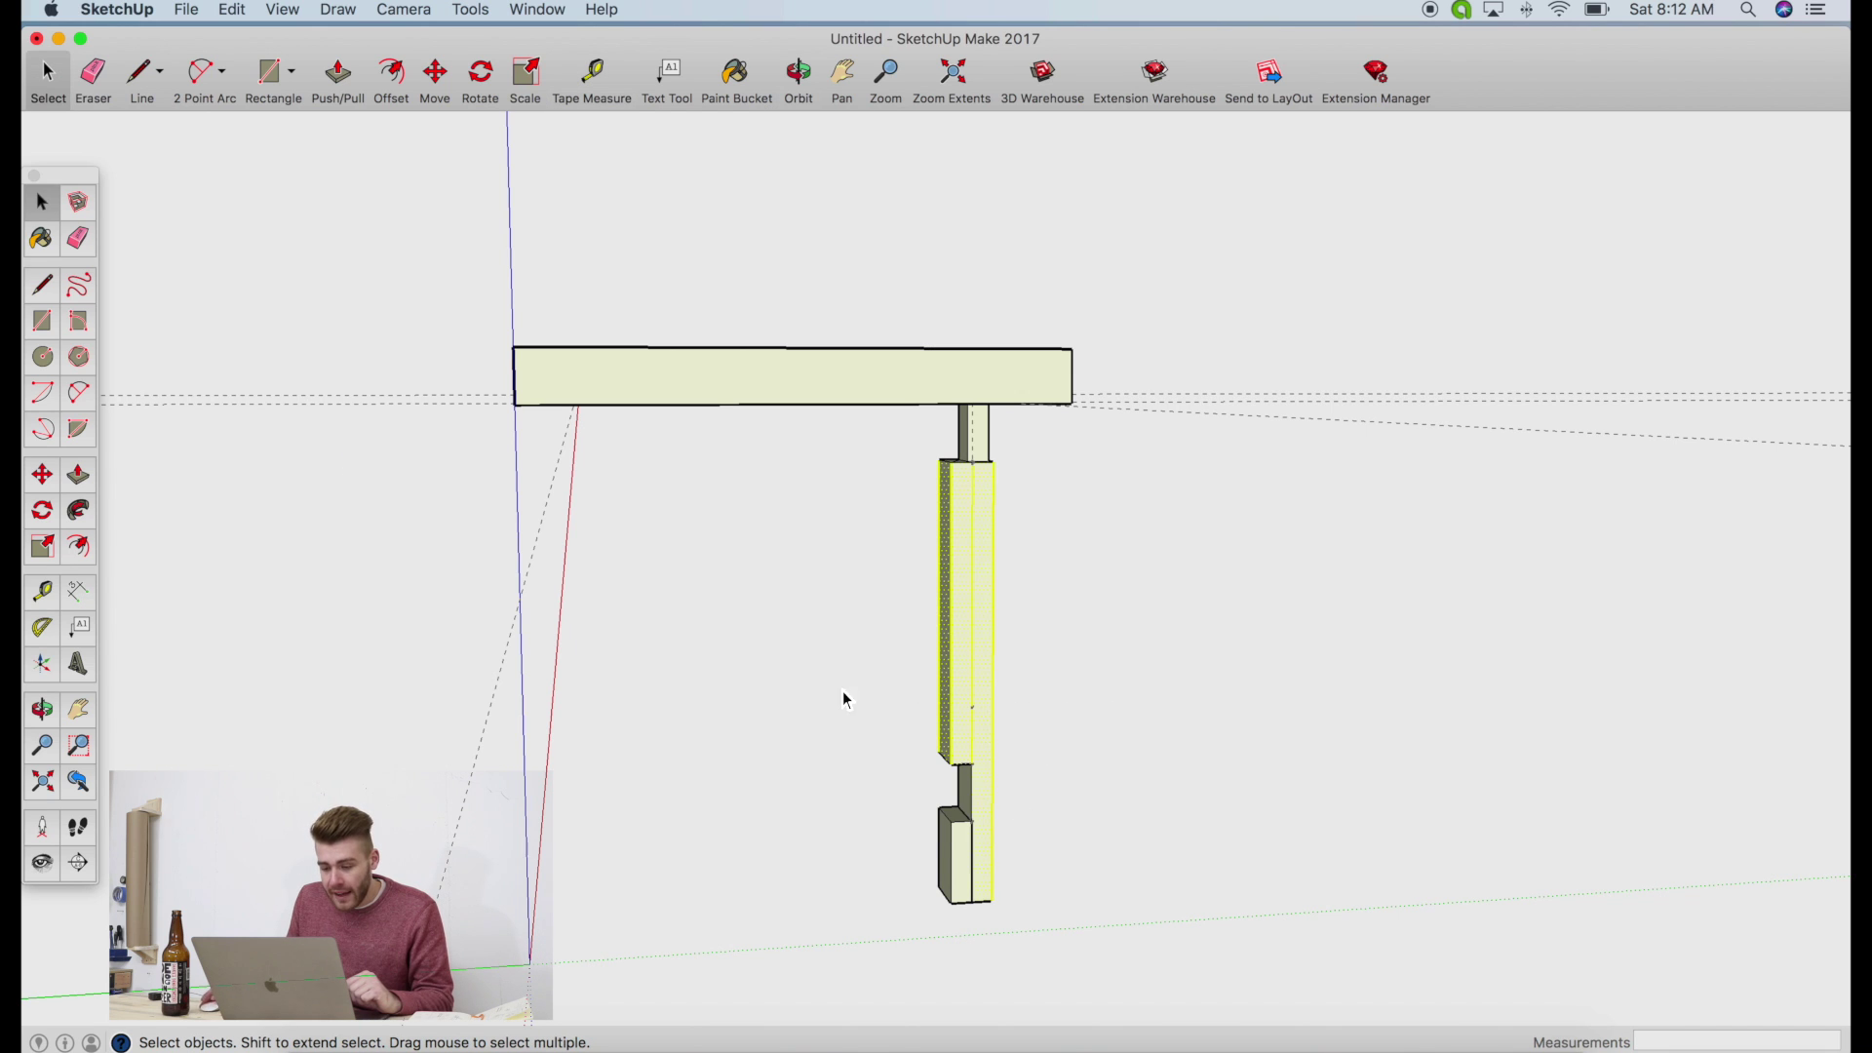
# Draw lines across the narrow and wide faces of the leg and block at the guide point's height
pyautogui.click(137, 74)
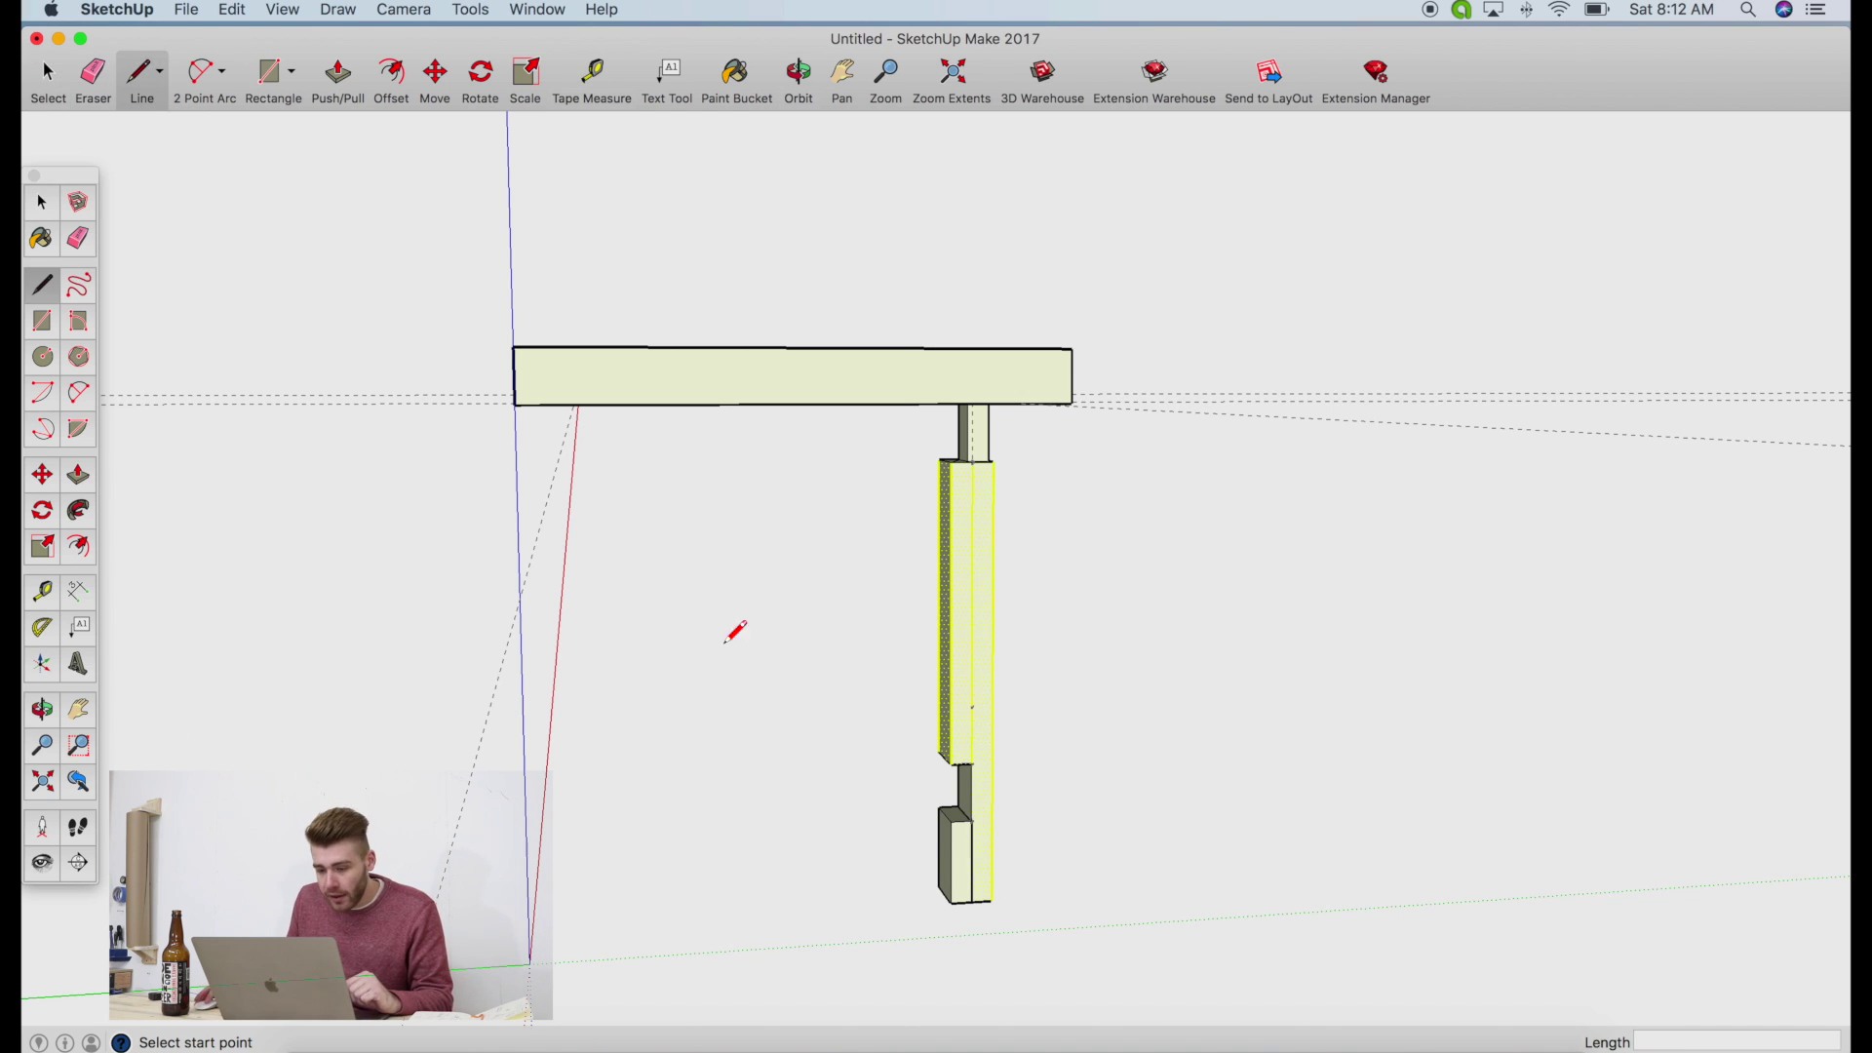
pyautogui.click(973, 705)
pyautogui.click(992, 705)
pyautogui.click(973, 705)
pyautogui.click(951, 706)
pyautogui.press('o')
pyautogui.moveTo(727, 636); pyautogui.dragTo(1106, 551)
pyautogui.click(160, 71)
pyautogui.click(146, 123)
pyautogui.press('o')
pyautogui.moveTo(667, 522); pyautogui.dragTo(243, 150)
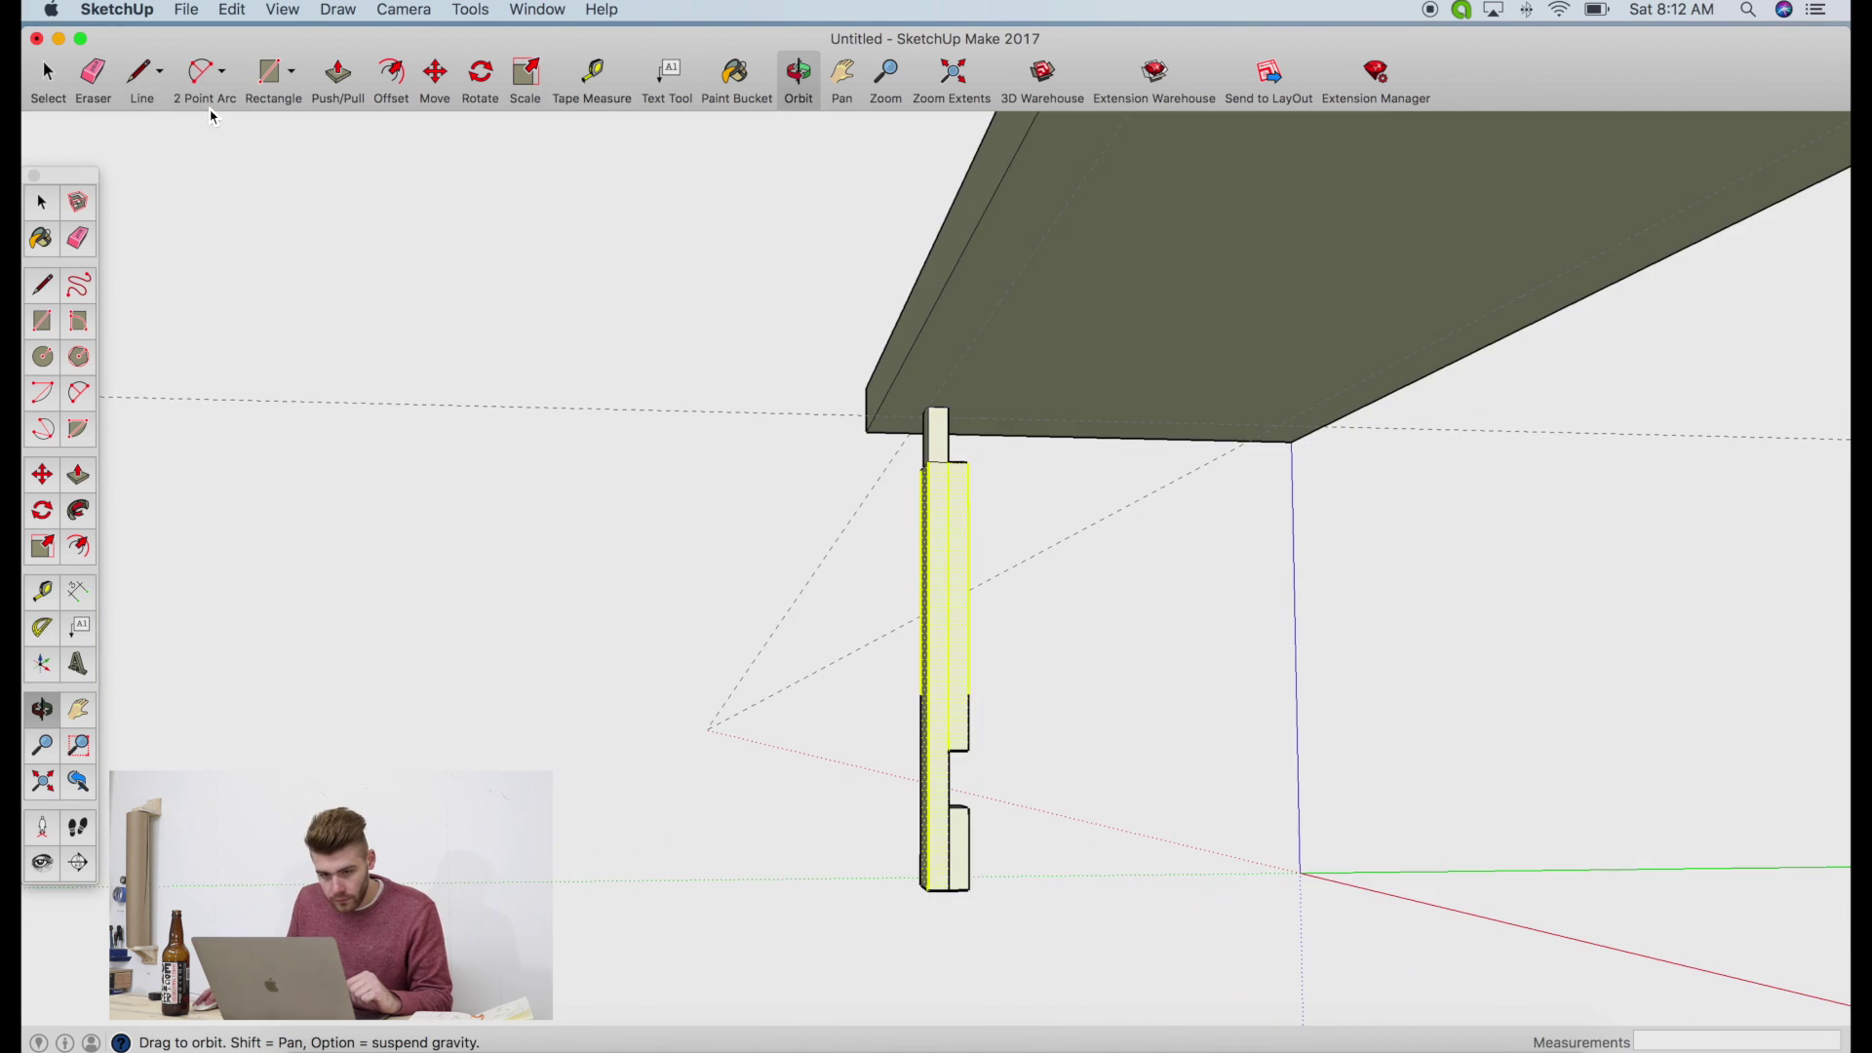
pyautogui.press('l')
pyautogui.click(952, 692)
pyautogui.click(922, 692)
# Draw a line across the full-length leg's narrow face, level with the long block's lower end
pyautogui.moveTo(452, 156); pyautogui.dragTo(258, 223, button='middle')
pyautogui.moveTo(828, 635); pyautogui.dragTo(961, 741, button='middle')
pyautogui.click(961, 748)
pyautogui.click(980, 747)
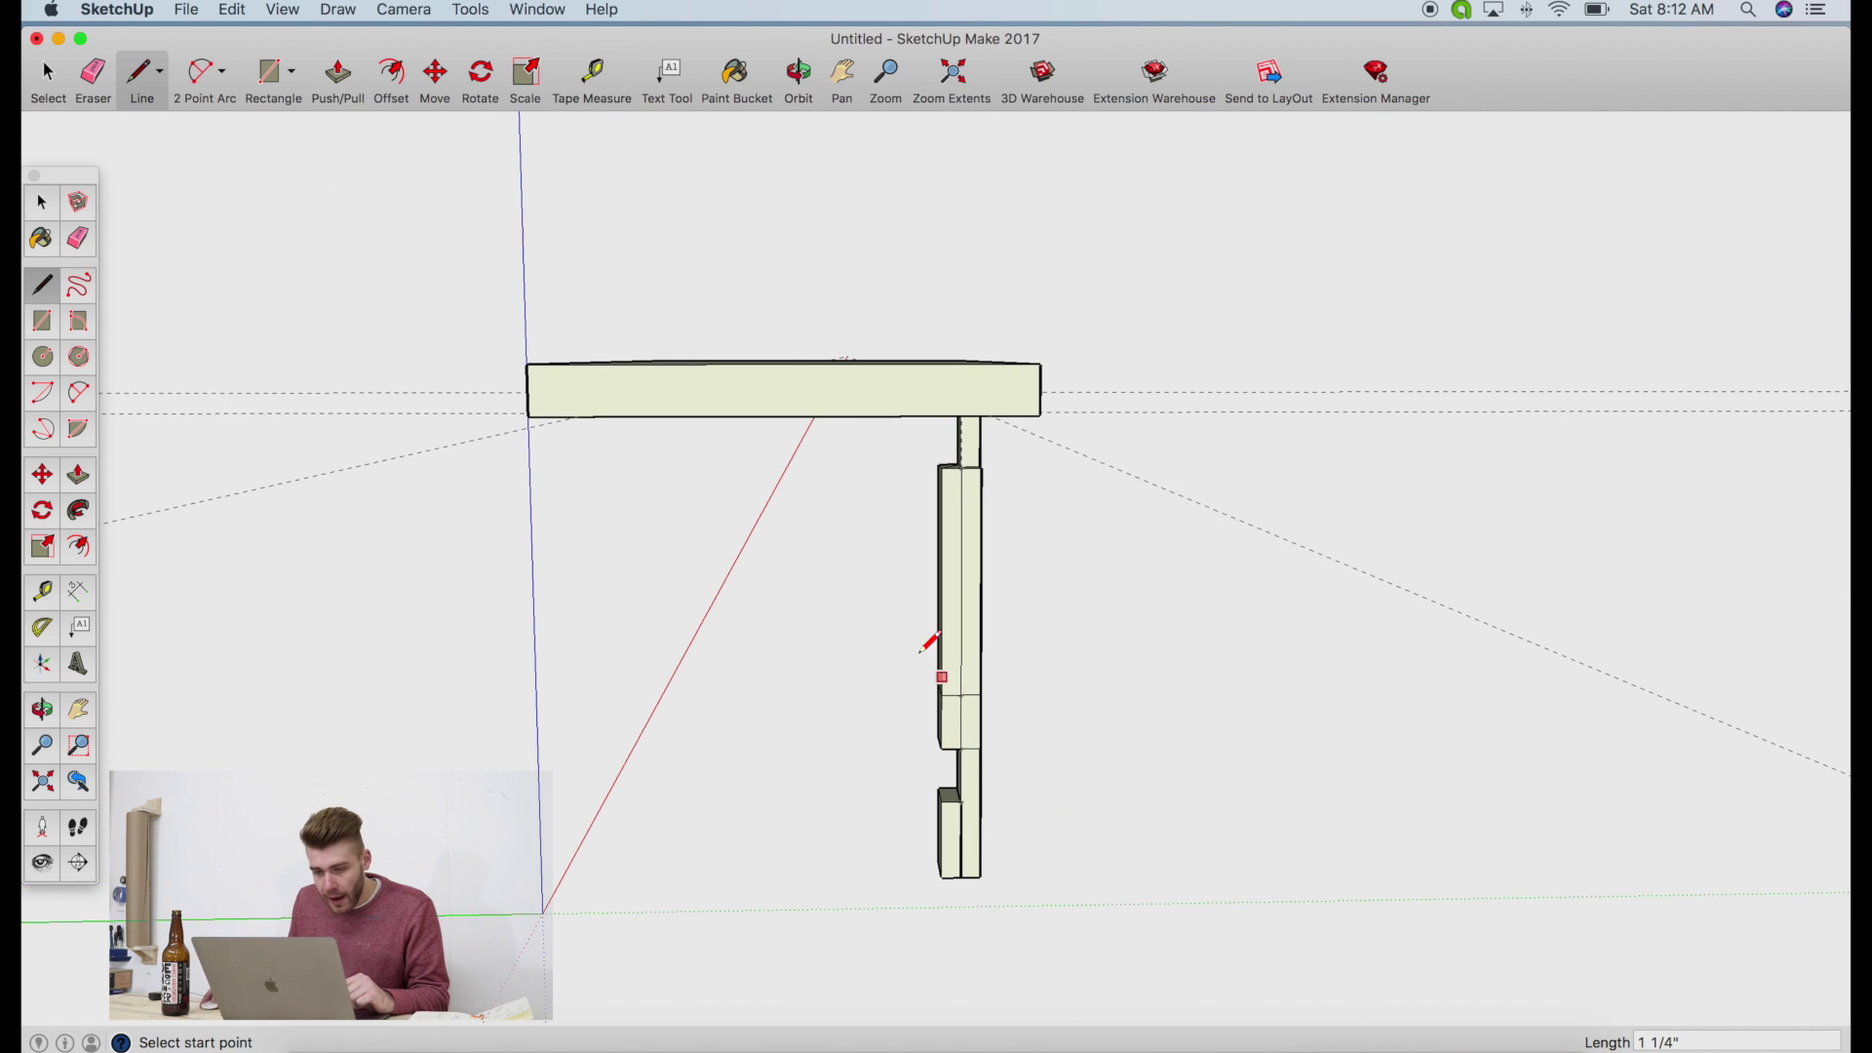
# Continue the line across the leg's wide outer face and along the joint beneath the long block
pyautogui.click(797, 78)
pyautogui.moveTo(1211, 501); pyautogui.dragTo(975, 585)
pyautogui.press('l')
pyautogui.click(932, 731)
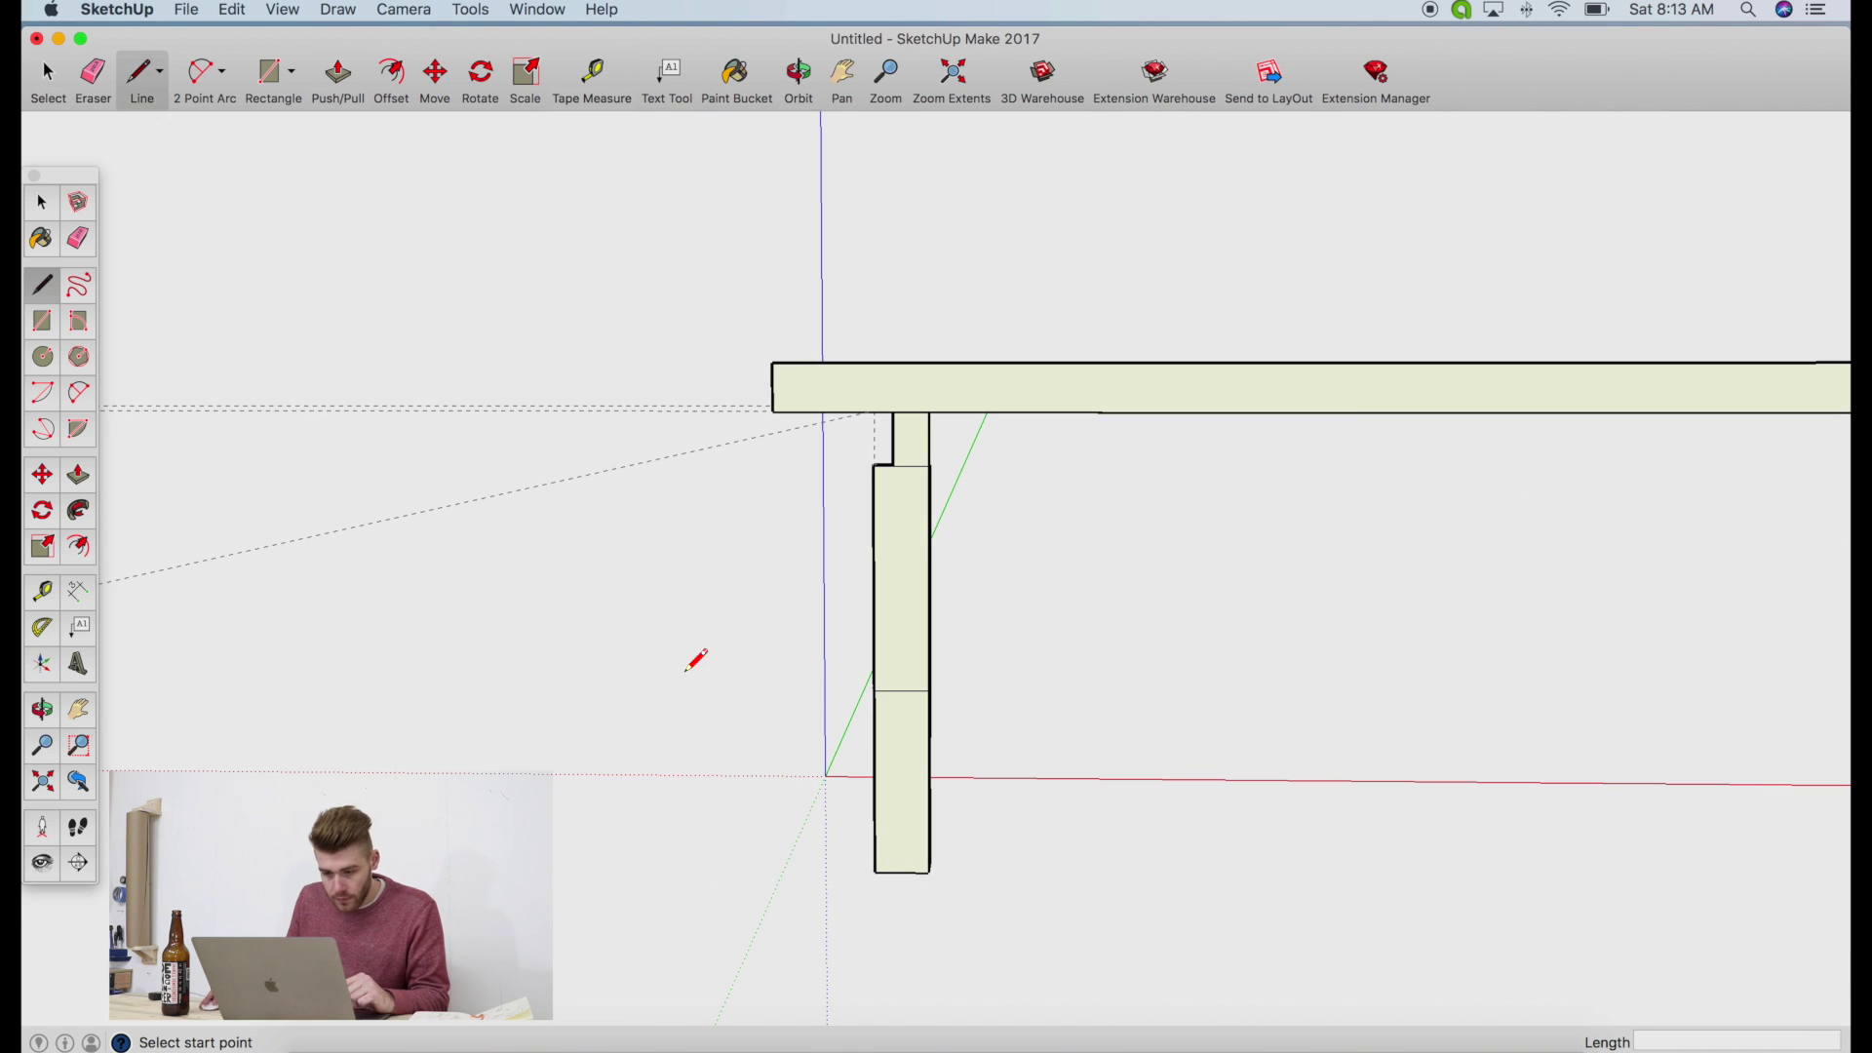
pyautogui.press('o')
pyautogui.moveTo(1079, 439); pyautogui.dragTo(975, 468)
pyautogui.click(159, 71)
pyautogui.click(174, 114)
pyautogui.click(902, 727)
pyautogui.click(927, 723)
pyautogui.press('o')
pyautogui.moveTo(927, 723); pyautogui.dragTo(184, 567)
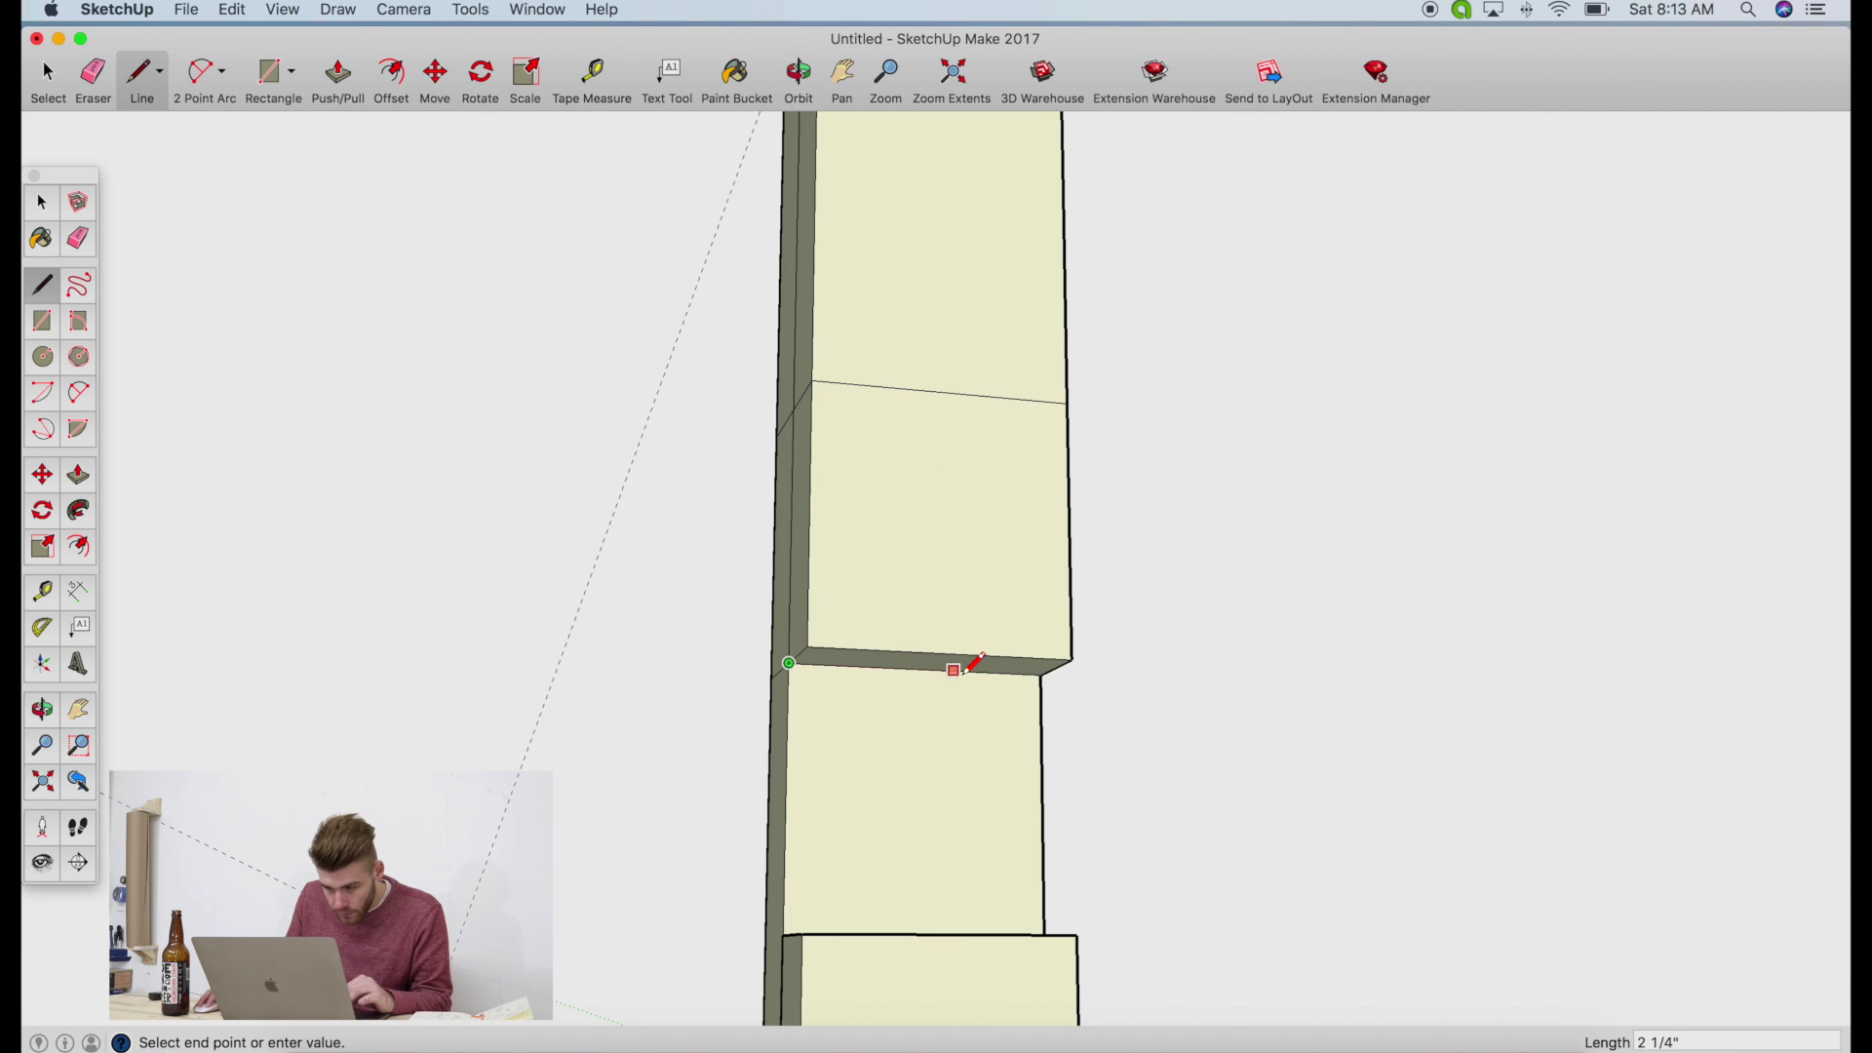
pyautogui.click(1057, 669)
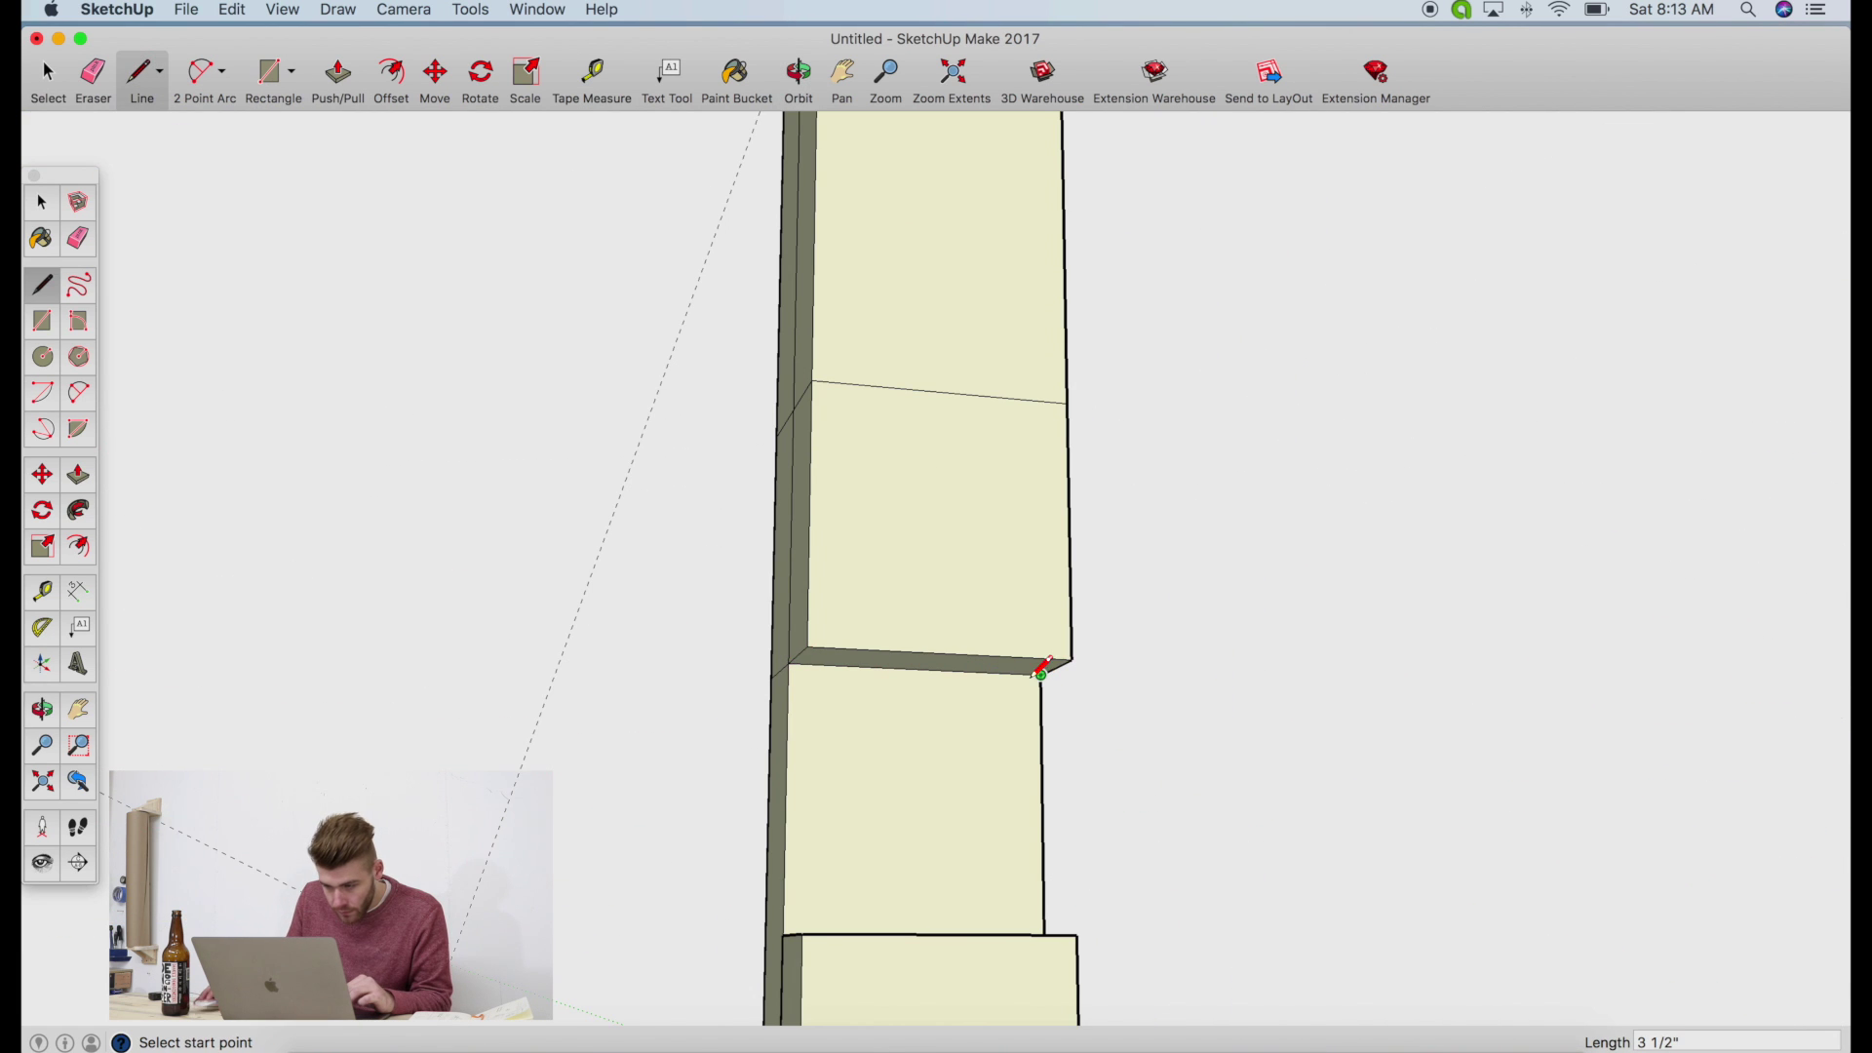
# Push the two adjoining narrow faces between the lines inward by 1 1/4 inches
pyautogui.click(799, 73)
pyautogui.moveTo(683, 741)
pyautogui.mouseDown()
pyautogui.moveTo(643, 797)
pyautogui.moveTo(956, 681)
pyautogui.moveTo(1086, 656)
pyautogui.moveTo(882, 389)
pyautogui.mouseUp()
pyautogui.click(356, 74)
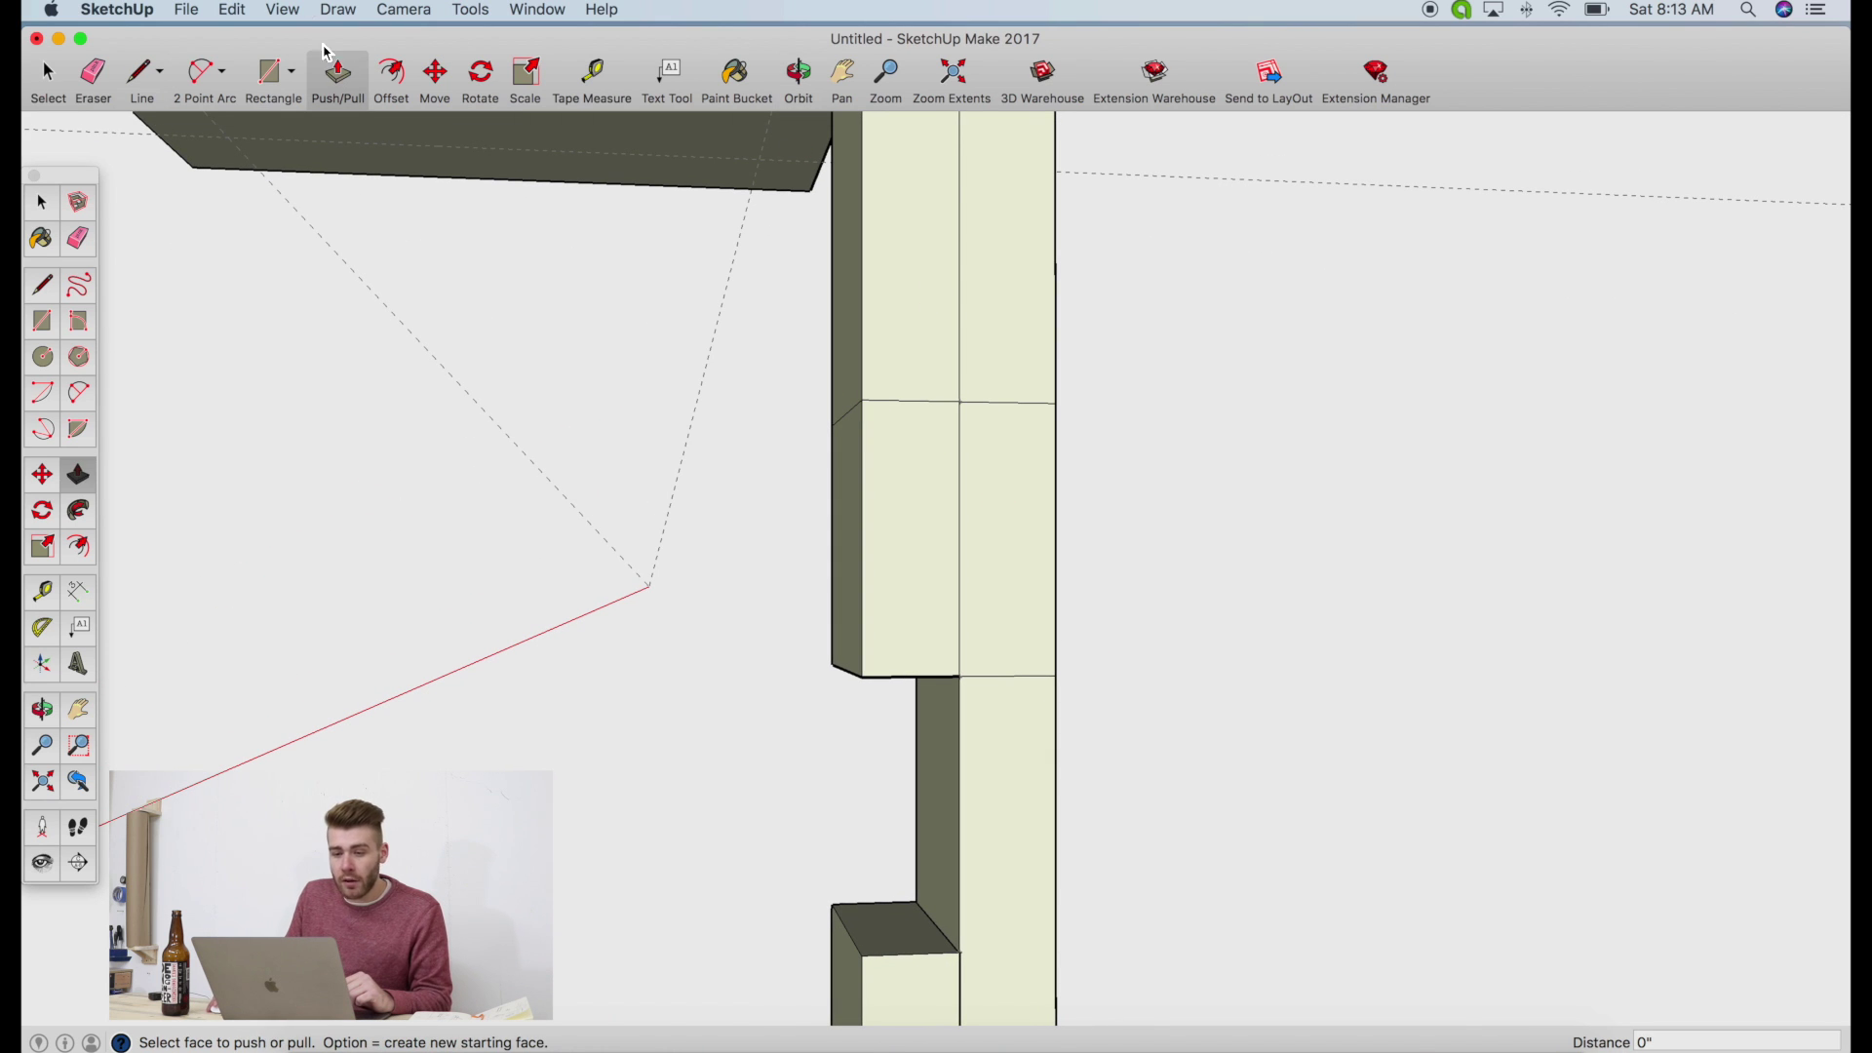
pyautogui.moveTo(895, 596); pyautogui.dragTo(892, 602)
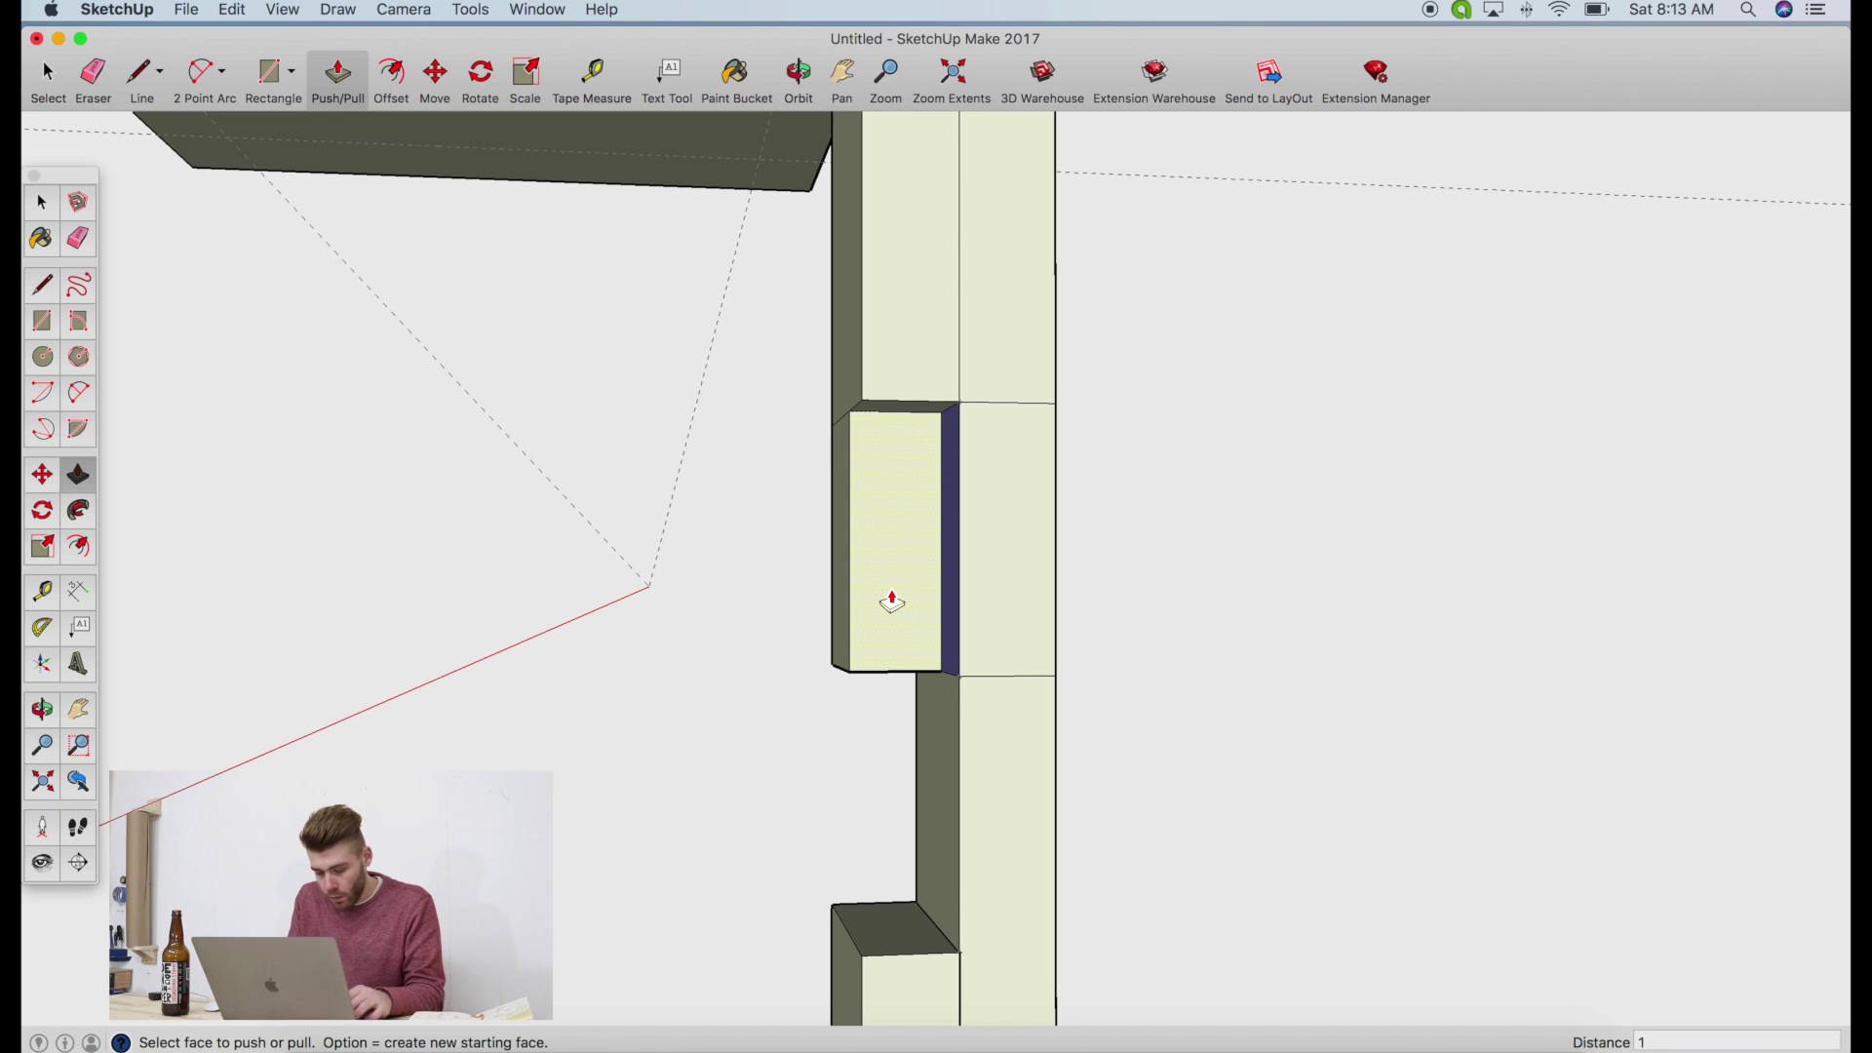
pyautogui.moveTo(892, 601); pyautogui.dragTo(975, 603)
pyautogui.write('1.2')
pyautogui.press('Return')
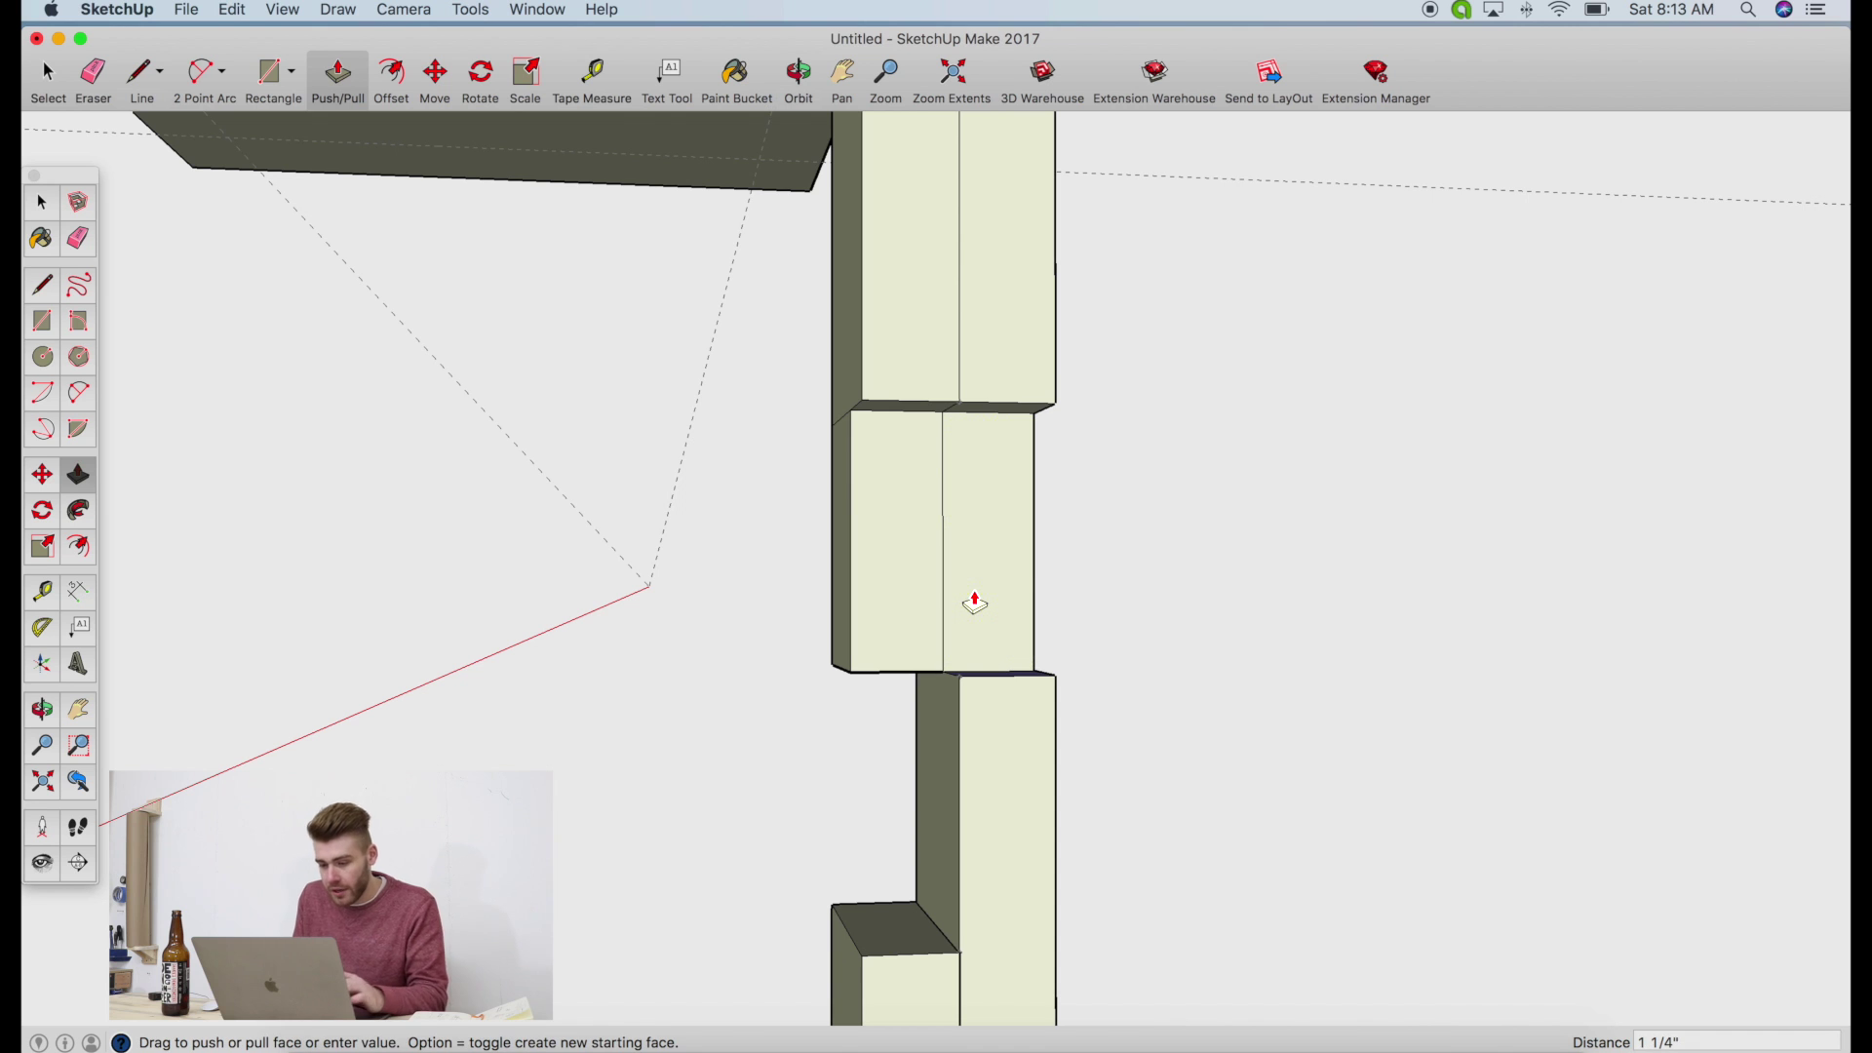
# Copy the complete leg and place the duplicate beneath the neighbouring corner on the tabletop's short side
pyautogui.click(799, 76)
pyautogui.scroll(-5, 1337, 852)
pyautogui.moveTo(1336, 852); pyautogui.dragTo(426, 211)
pyautogui.press('space')
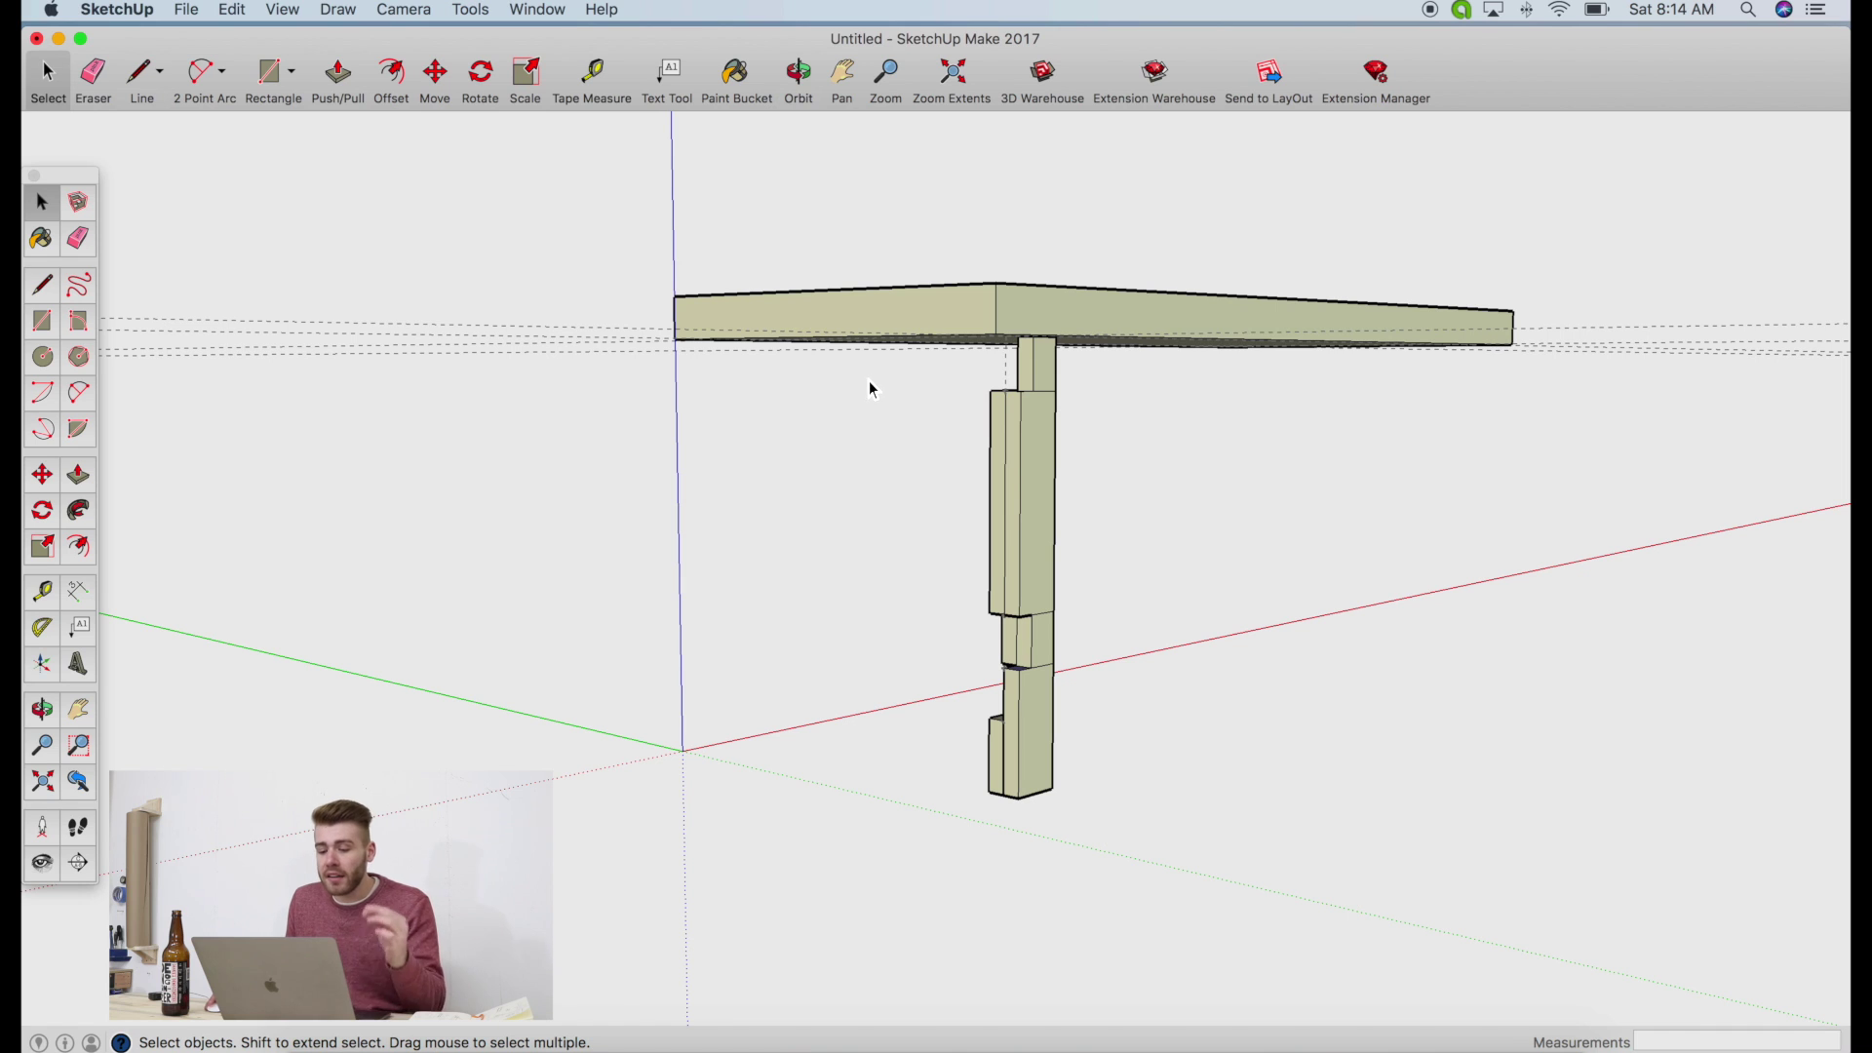
pyautogui.moveTo(870, 369); pyautogui.dragTo(1154, 730)
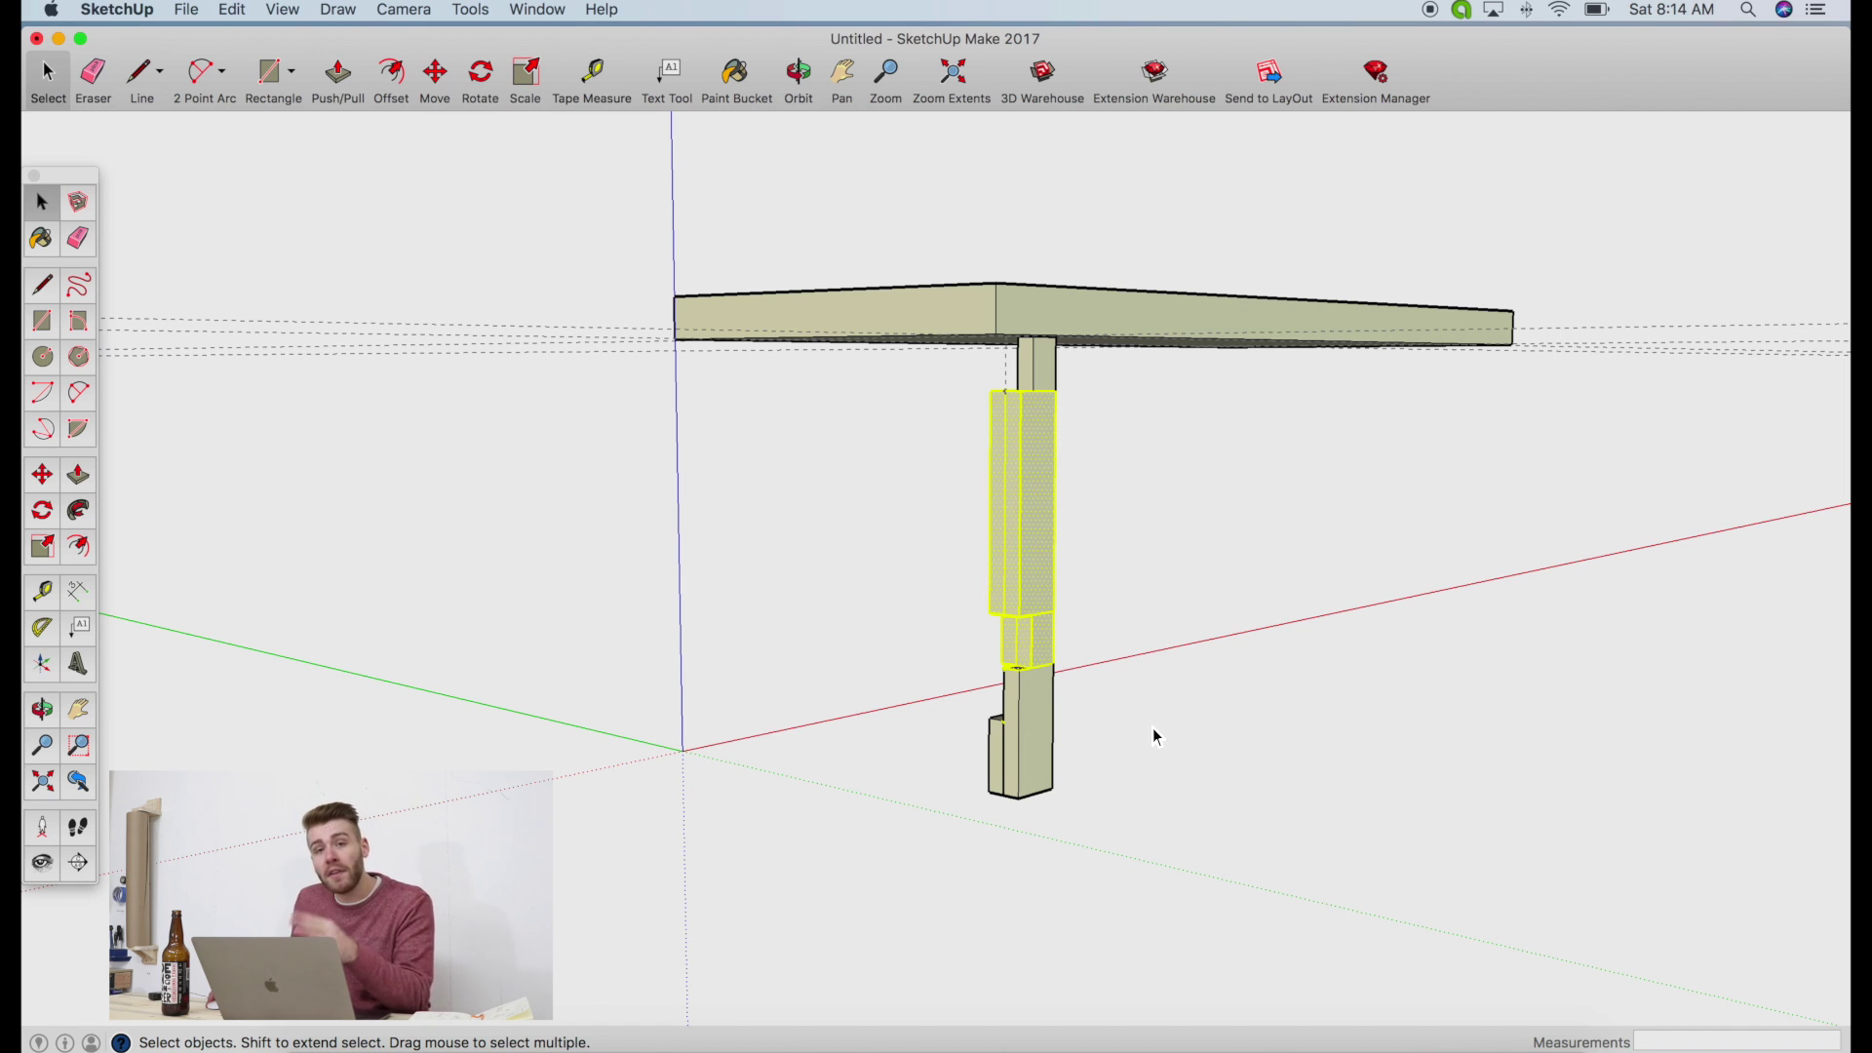
pyautogui.moveTo(956, 375); pyautogui.dragTo(1260, 1043)
pyautogui.click(1060, 798)
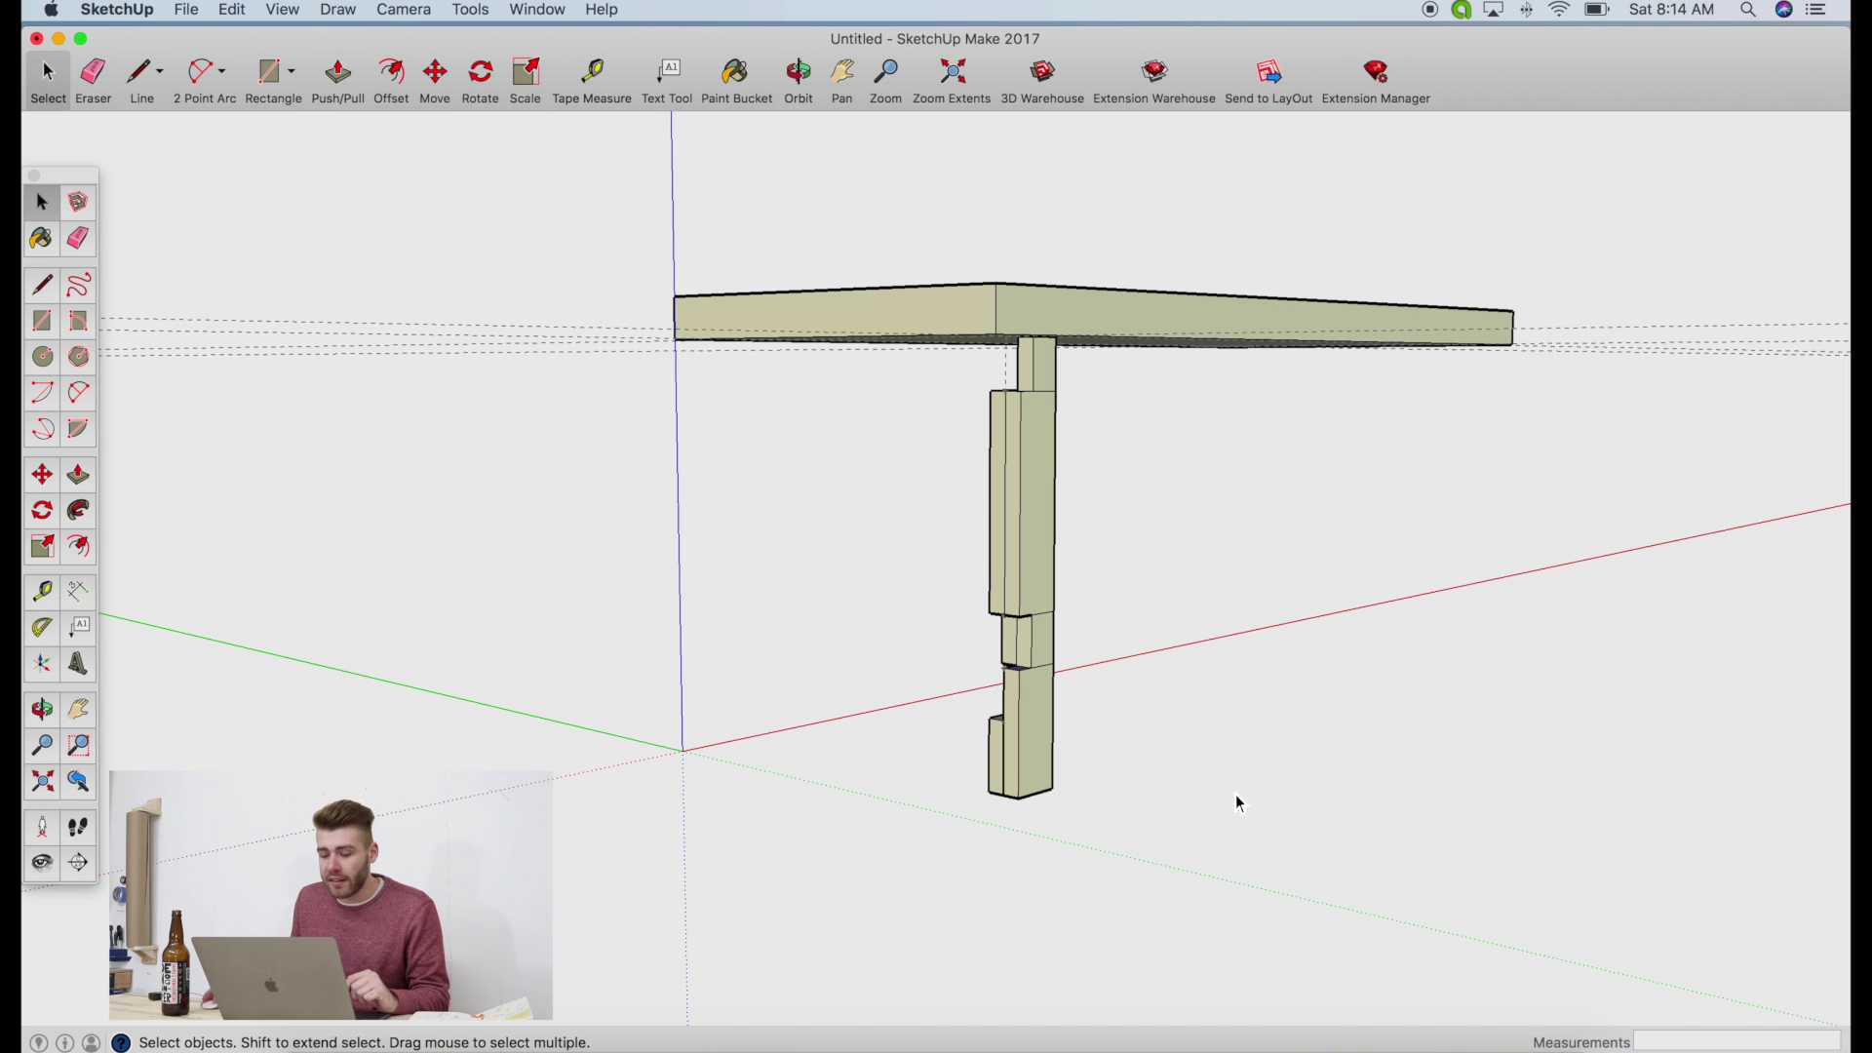
pyautogui.moveTo(1302, 830); pyautogui.dragTo(986, 522)
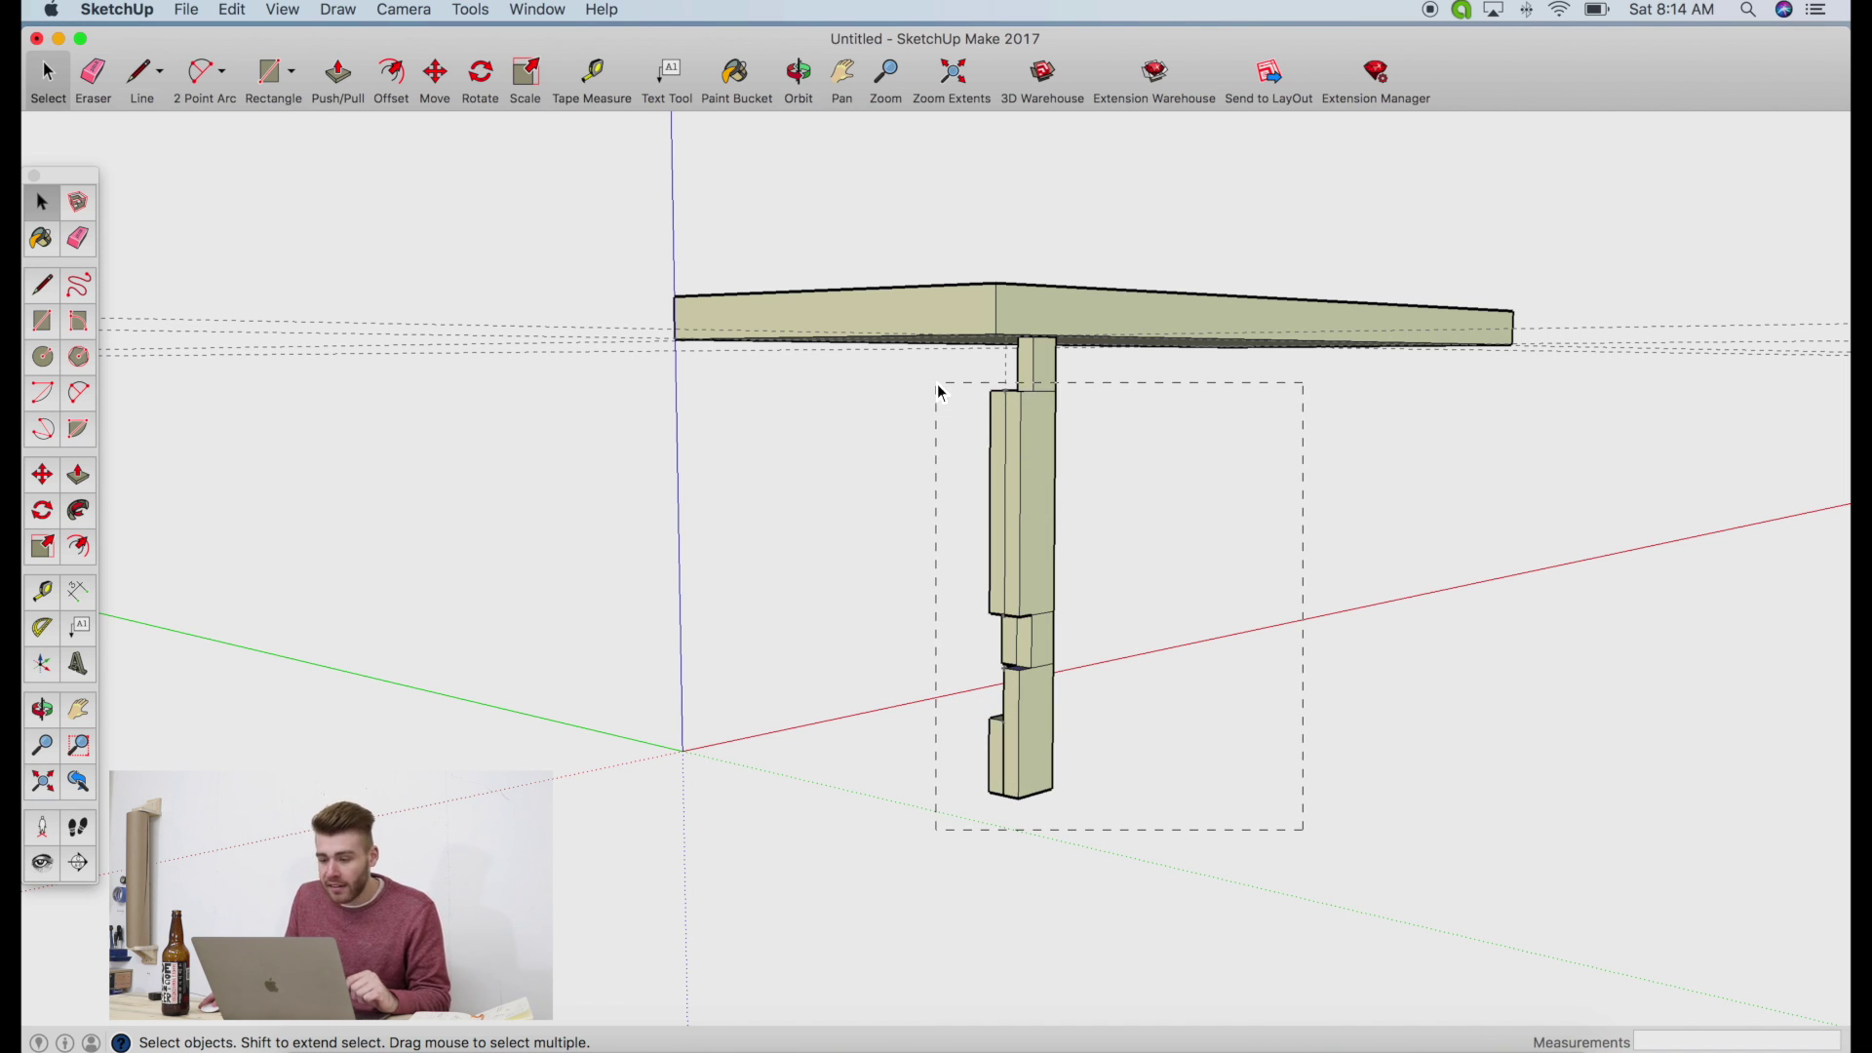
pyautogui.moveTo(938, 391); pyautogui.dragTo(945, 396)
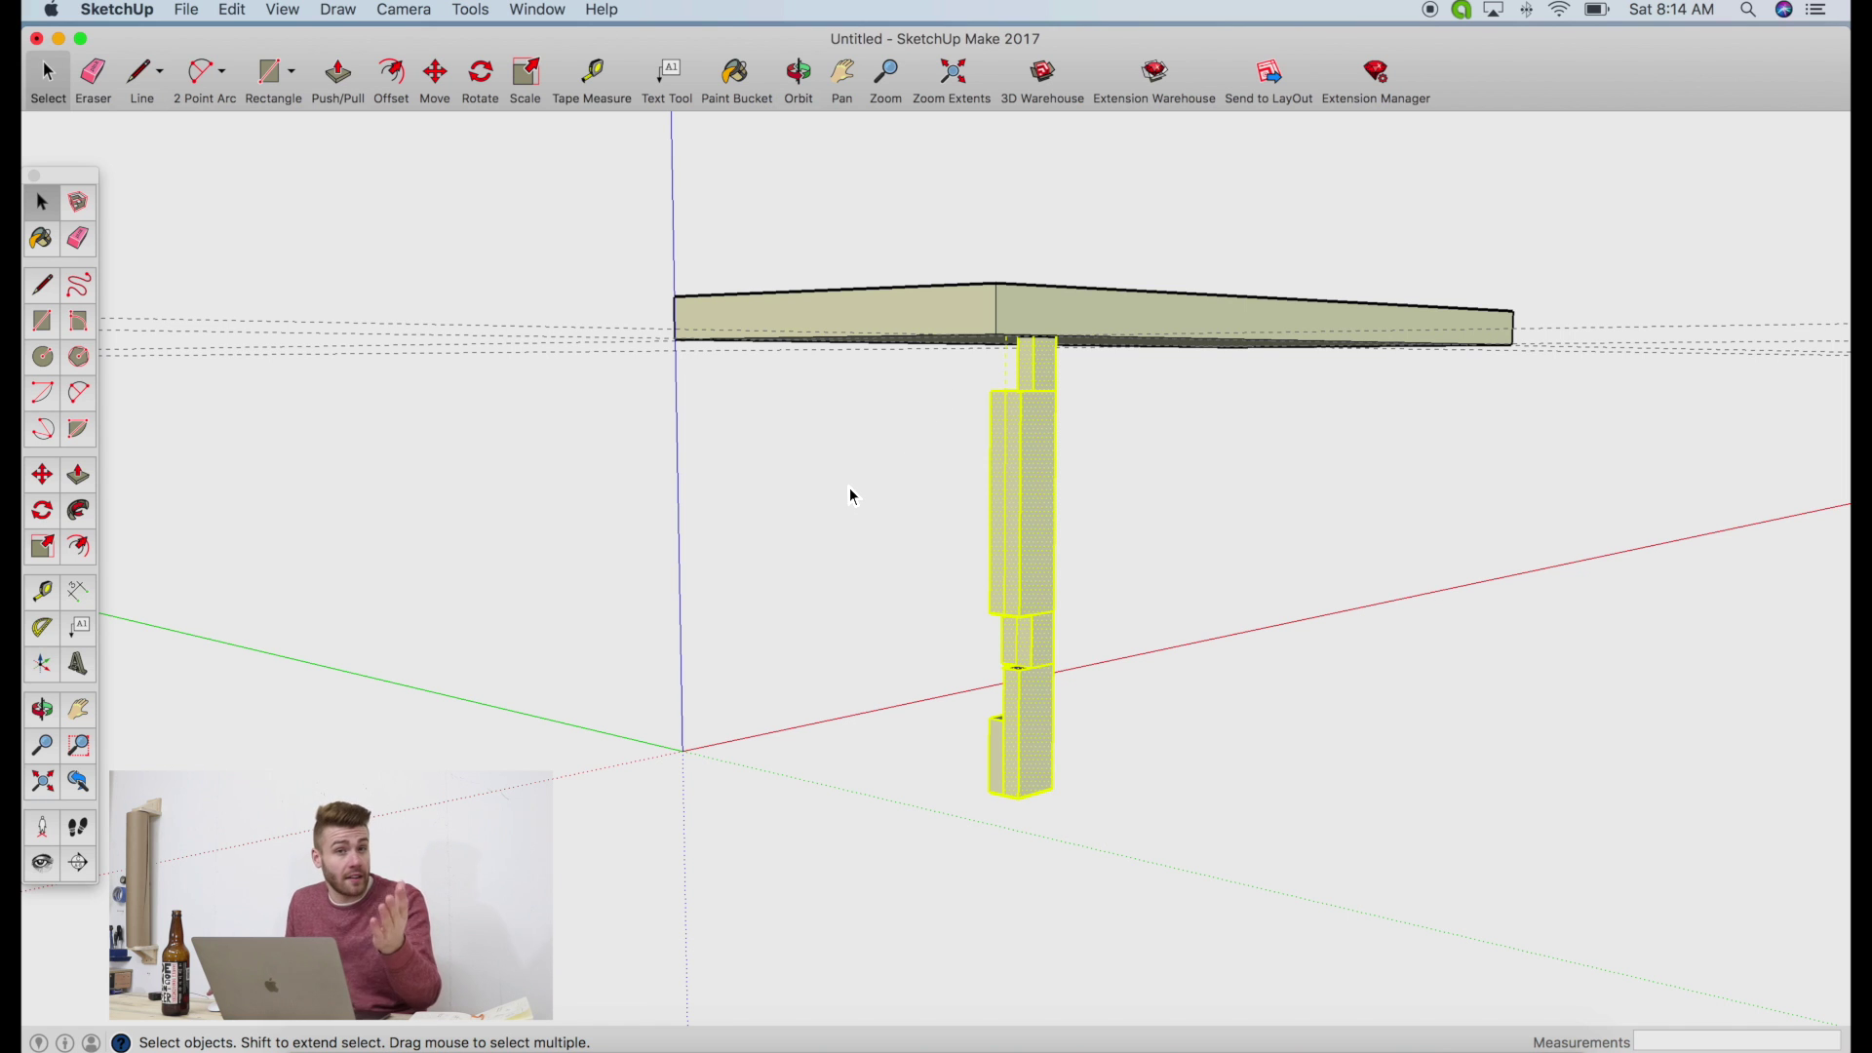
pyautogui.press('super+c')
pyautogui.press('super+v')
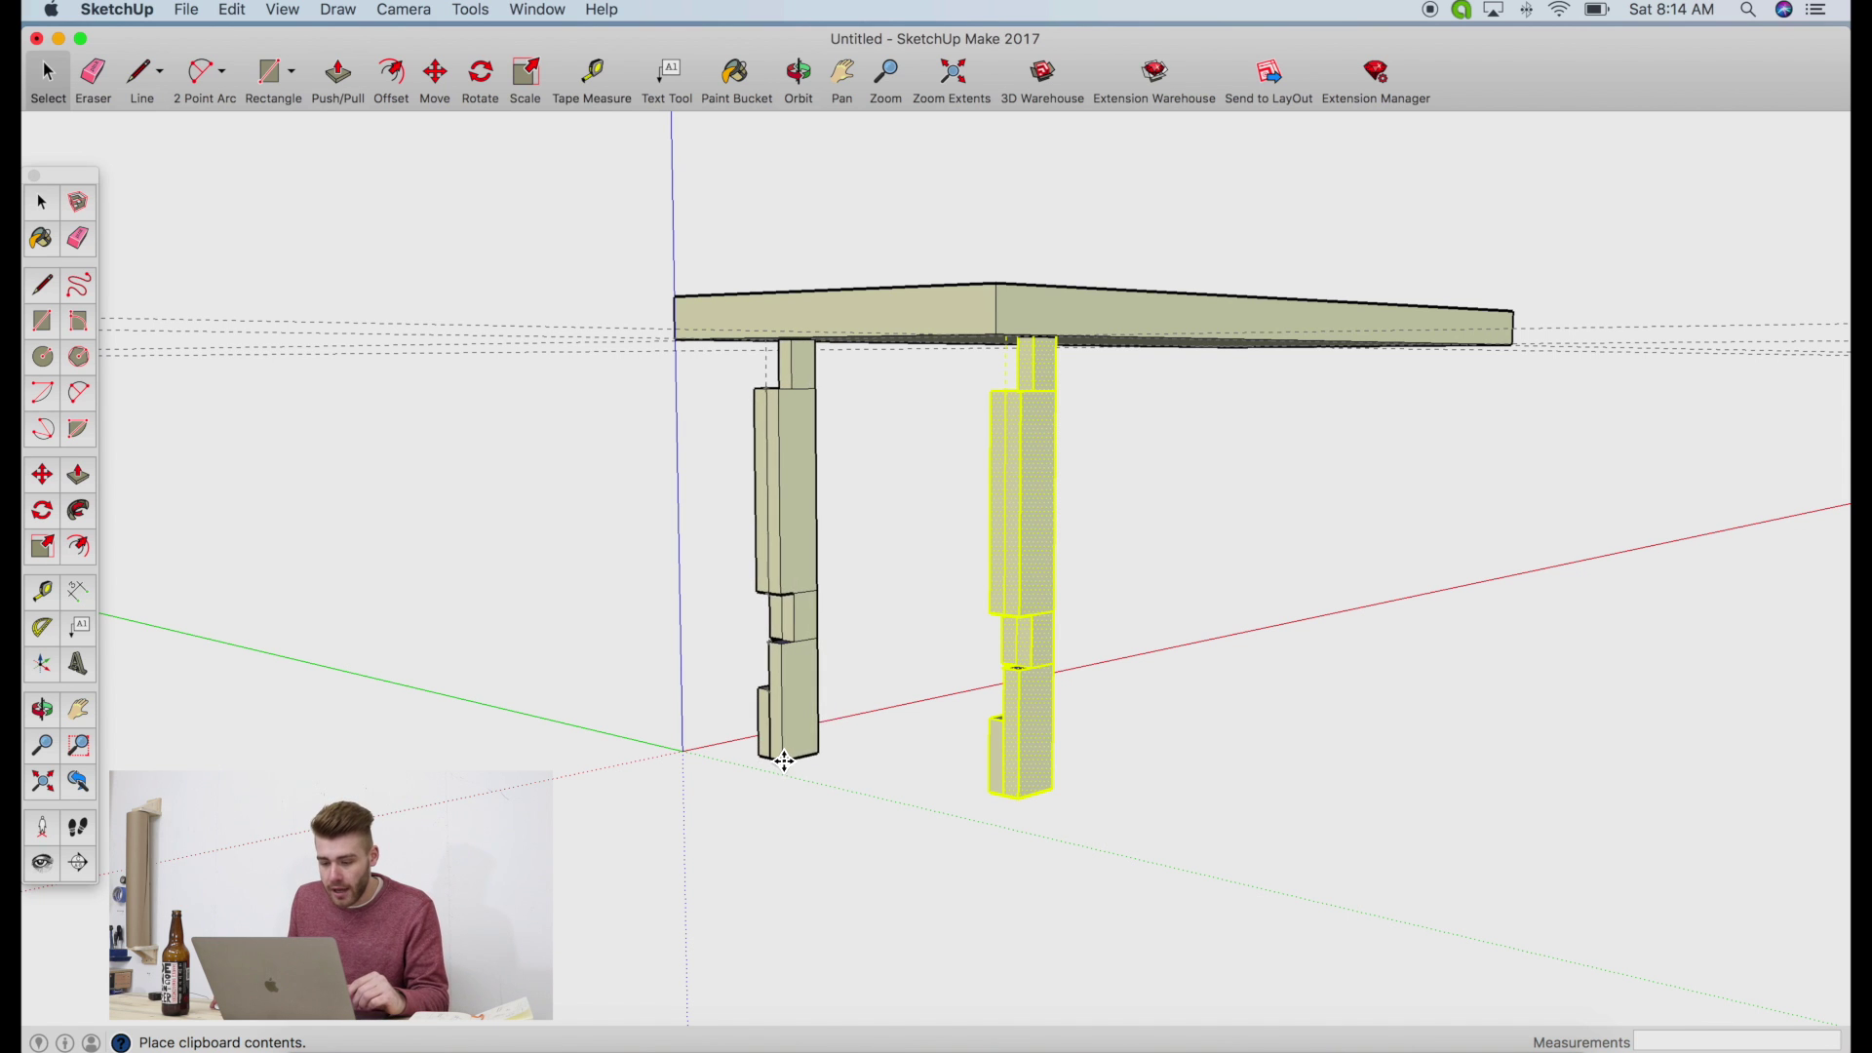
pyautogui.click(798, 765)
# Flip the copied leg along the green direction
pyautogui.click(795, 87)
pyautogui.moveTo(547, 576); pyautogui.dragTo(828, 576)
pyautogui.press('space')
pyautogui.rightClick(828, 576)
pyautogui.moveTo(1015, 847)
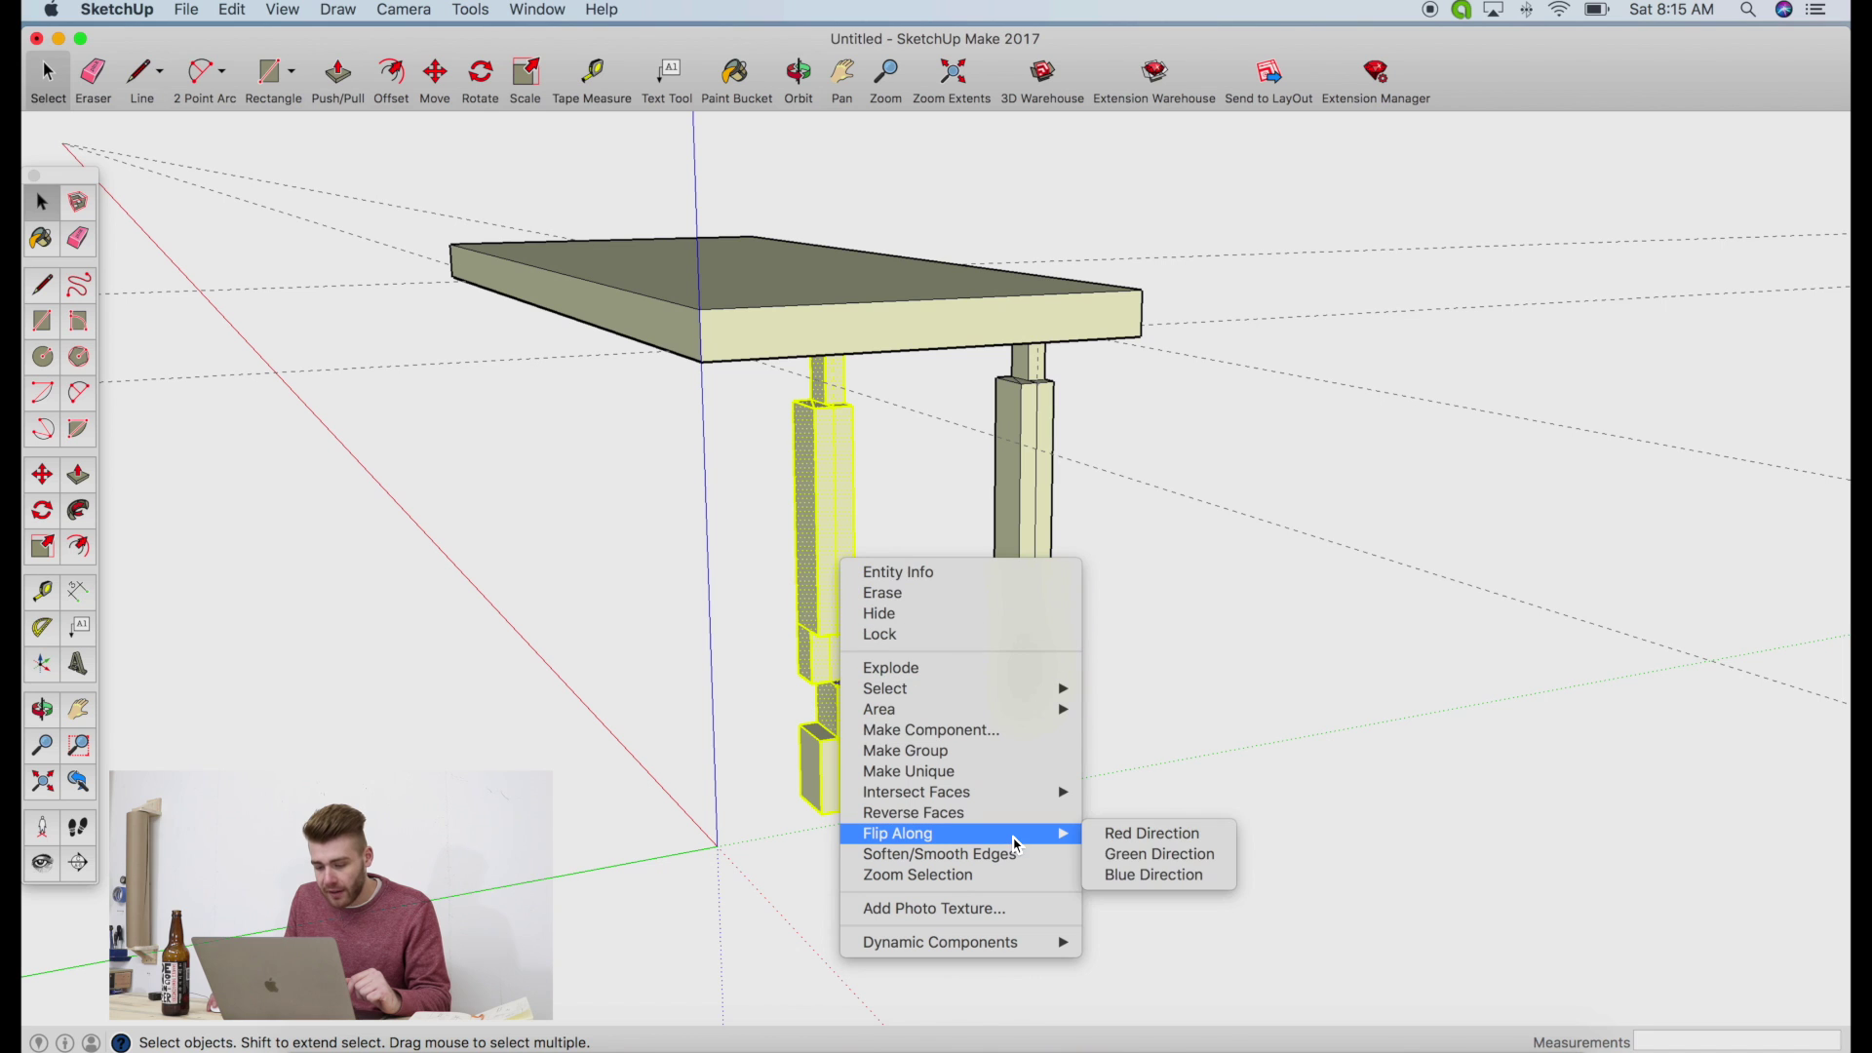
pyautogui.click(1124, 855)
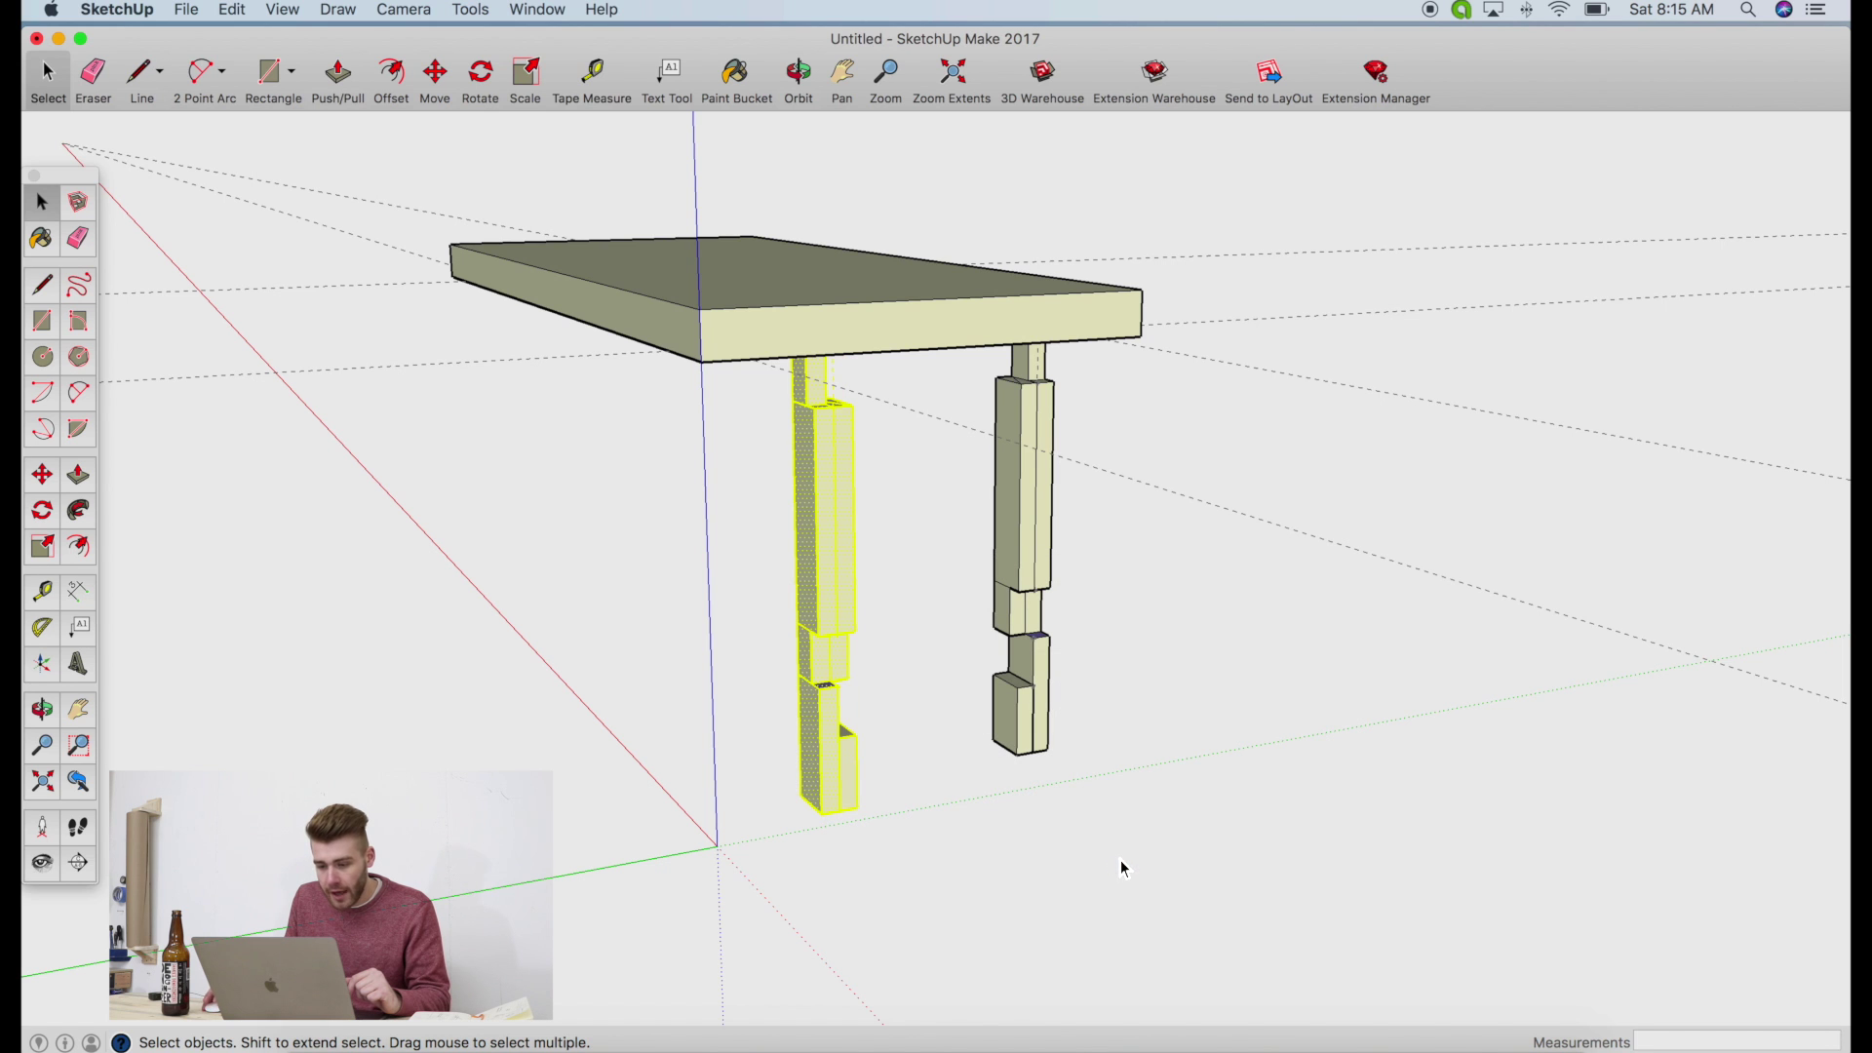
# Move the flipped leg 3 1/2 inches inward along the tabletop's length to line it up with the corner guides
pyautogui.click(815, 78)
pyautogui.moveTo(1336, 488); pyautogui.dragTo(769, 104)
pyautogui.moveTo(840, 184); pyautogui.dragTo(1580, 159)
pyautogui.click(437, 102)
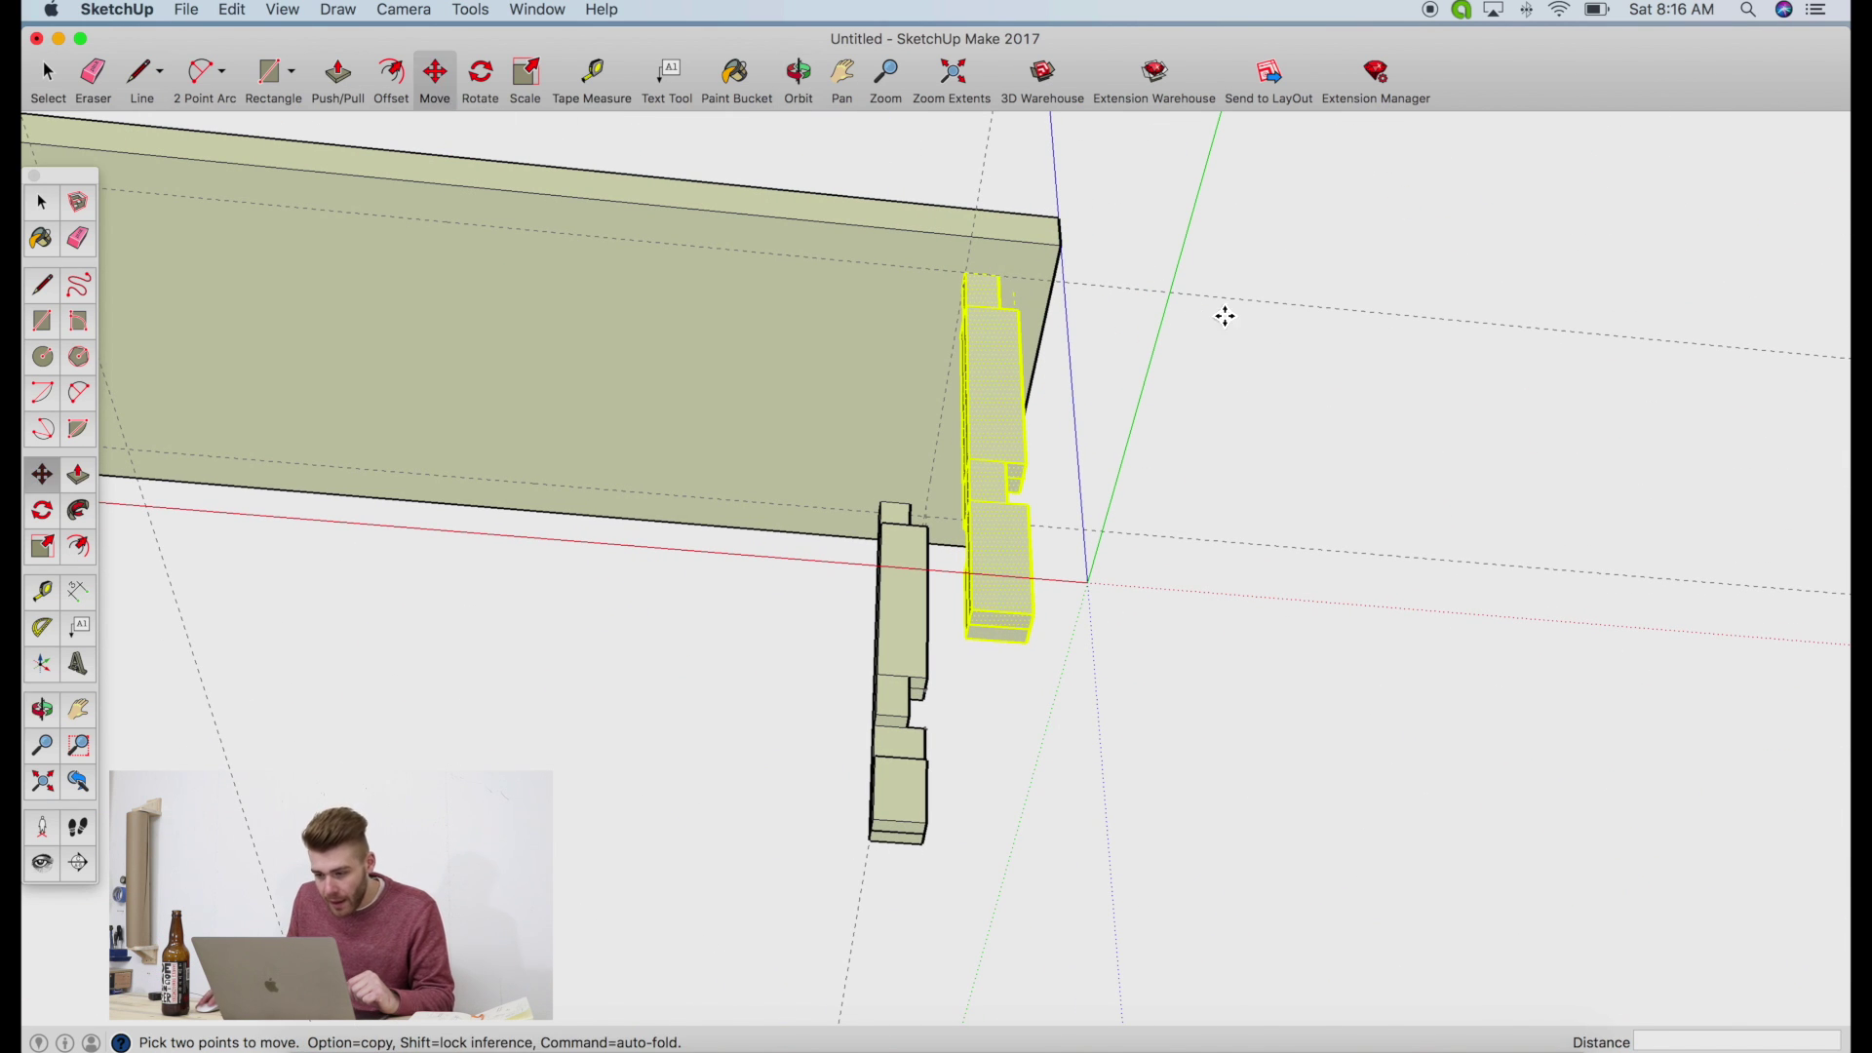
pyautogui.click(970, 280)
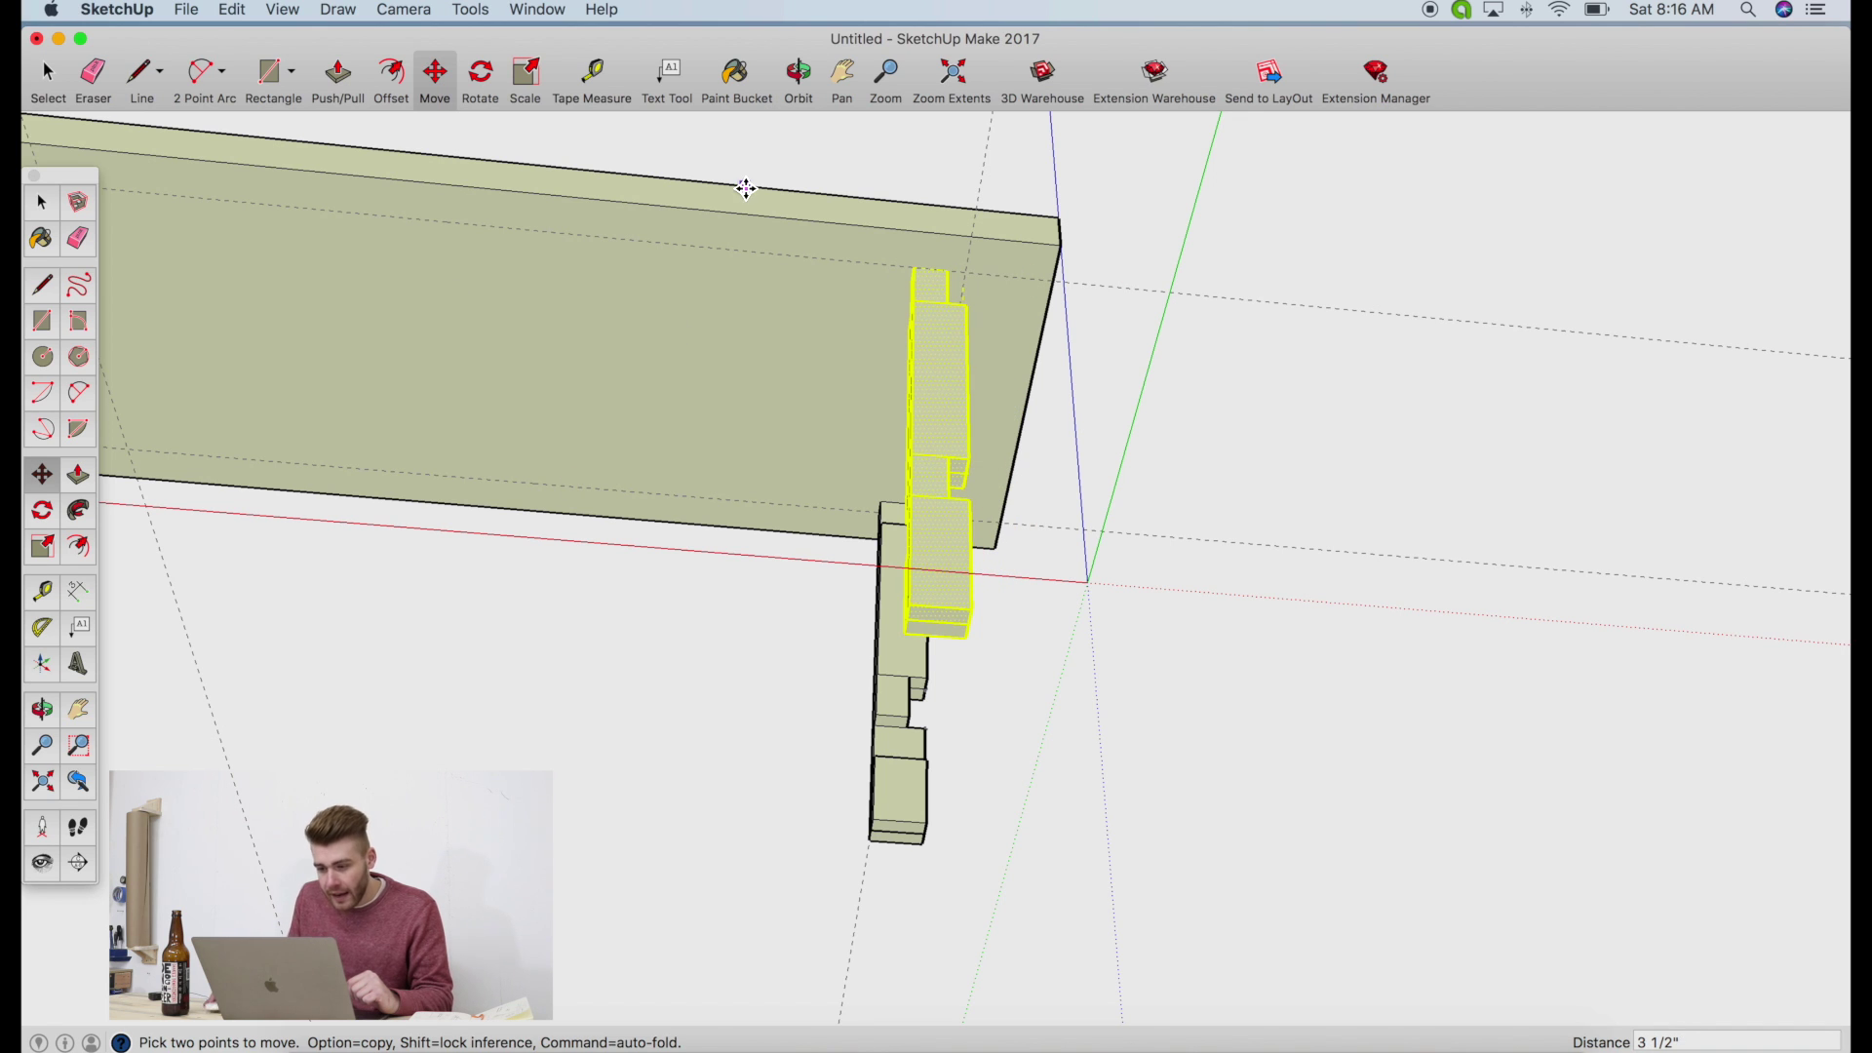
pyautogui.click(734, 76)
pyautogui.press('o')
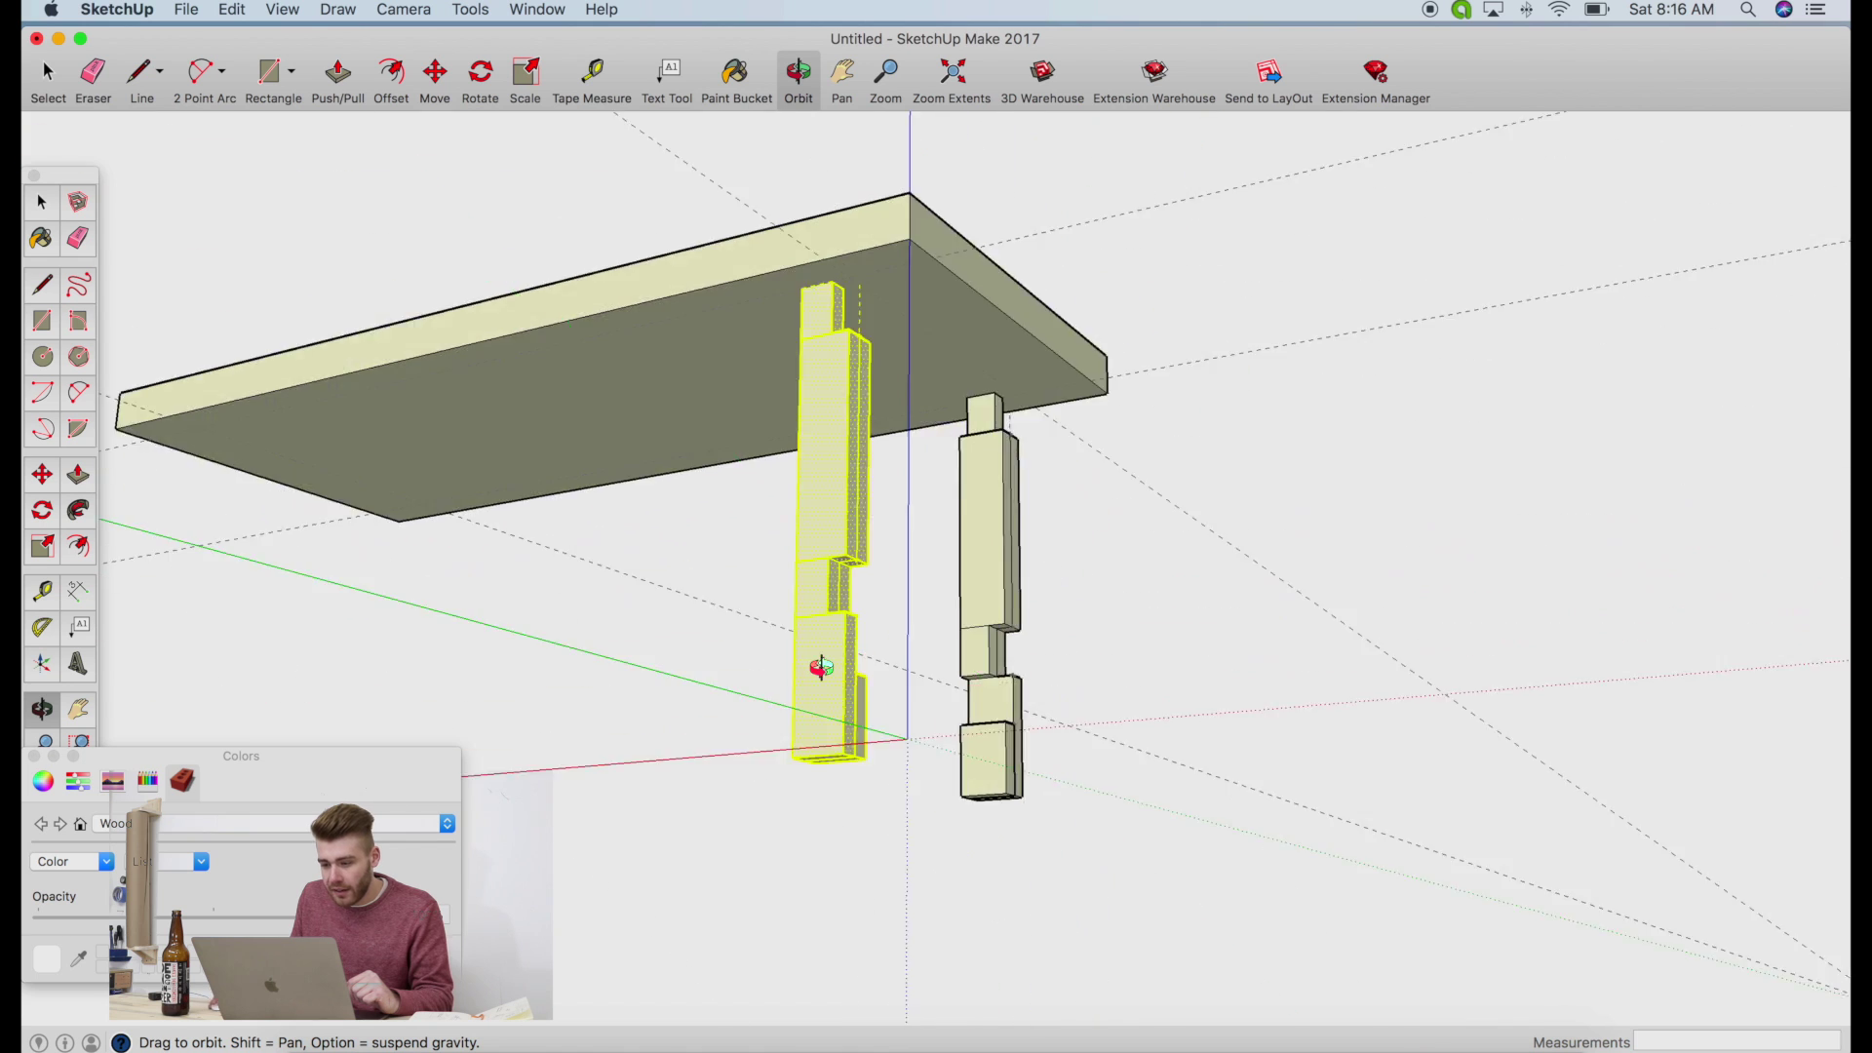
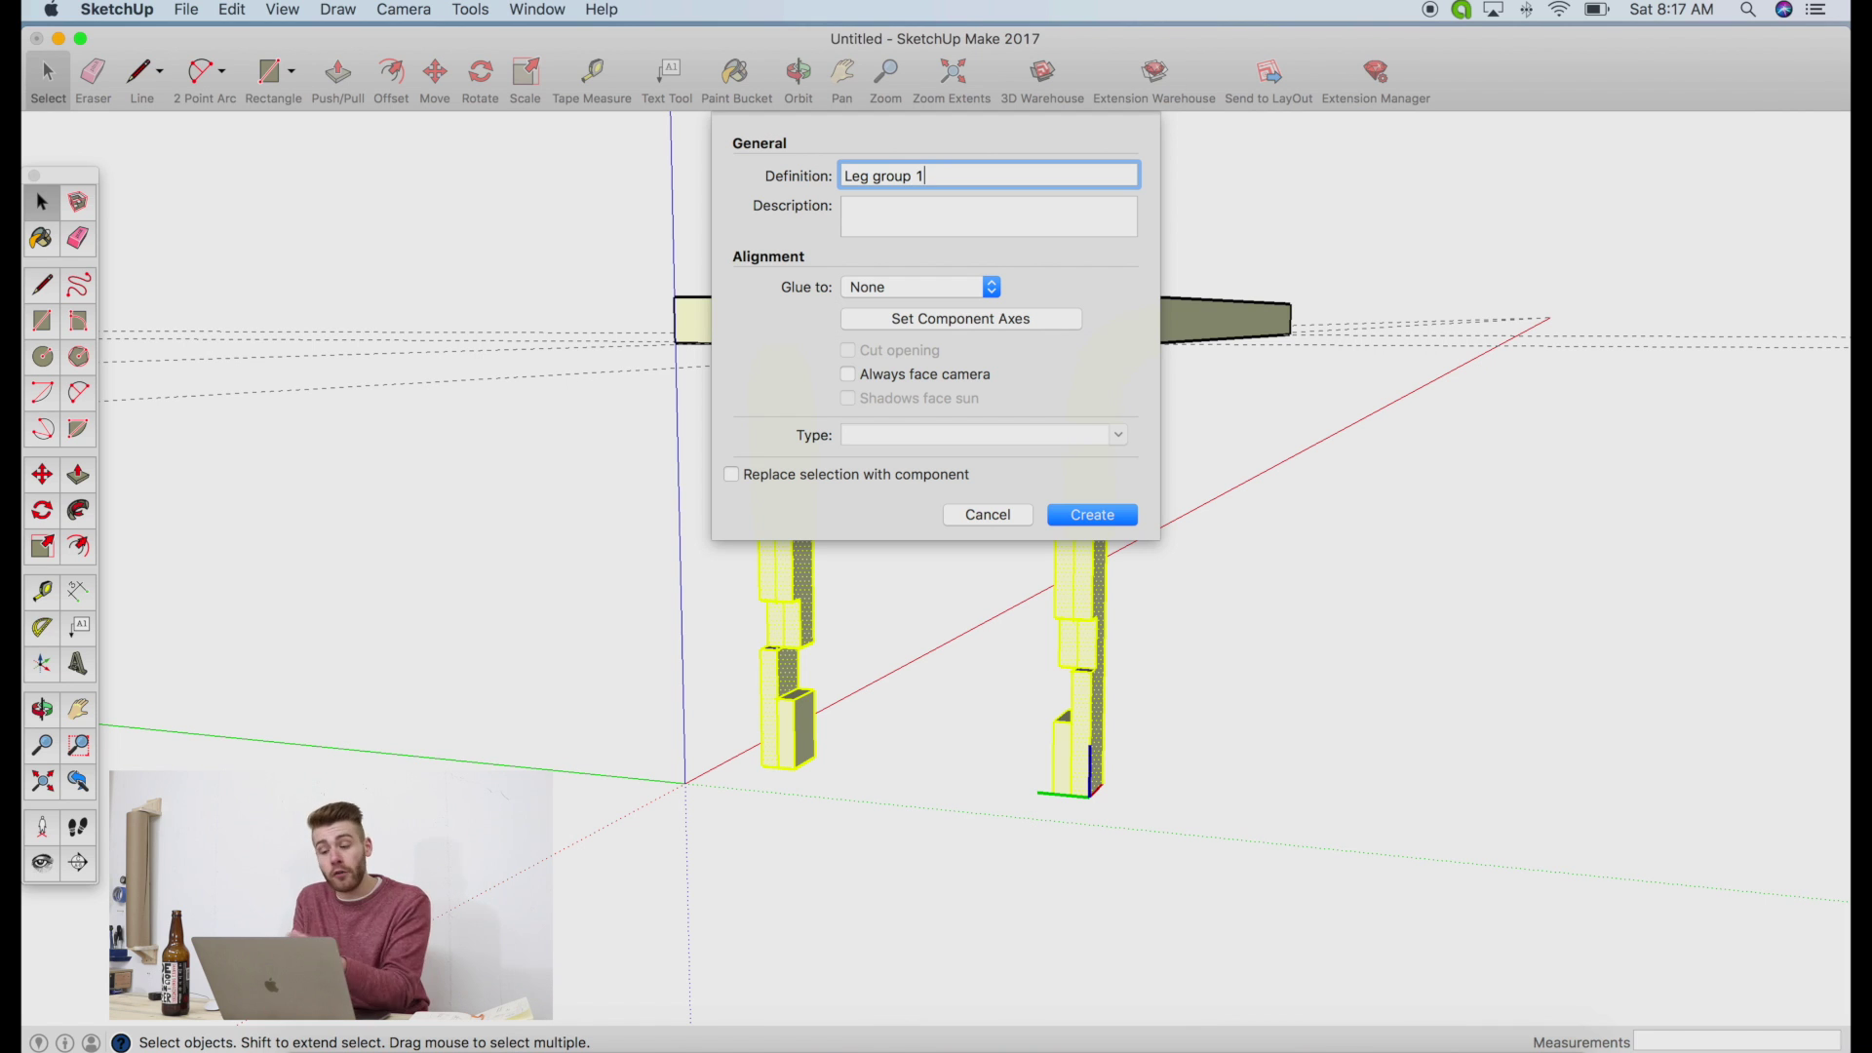
# Create the component Leg group 1 from the two legs and place a copy of the pair beneath the tabletop's opposite end
pyautogui.press('Return')
pyautogui.press('m')
pyautogui.click(1032, 569)
pyautogui.press('alt')
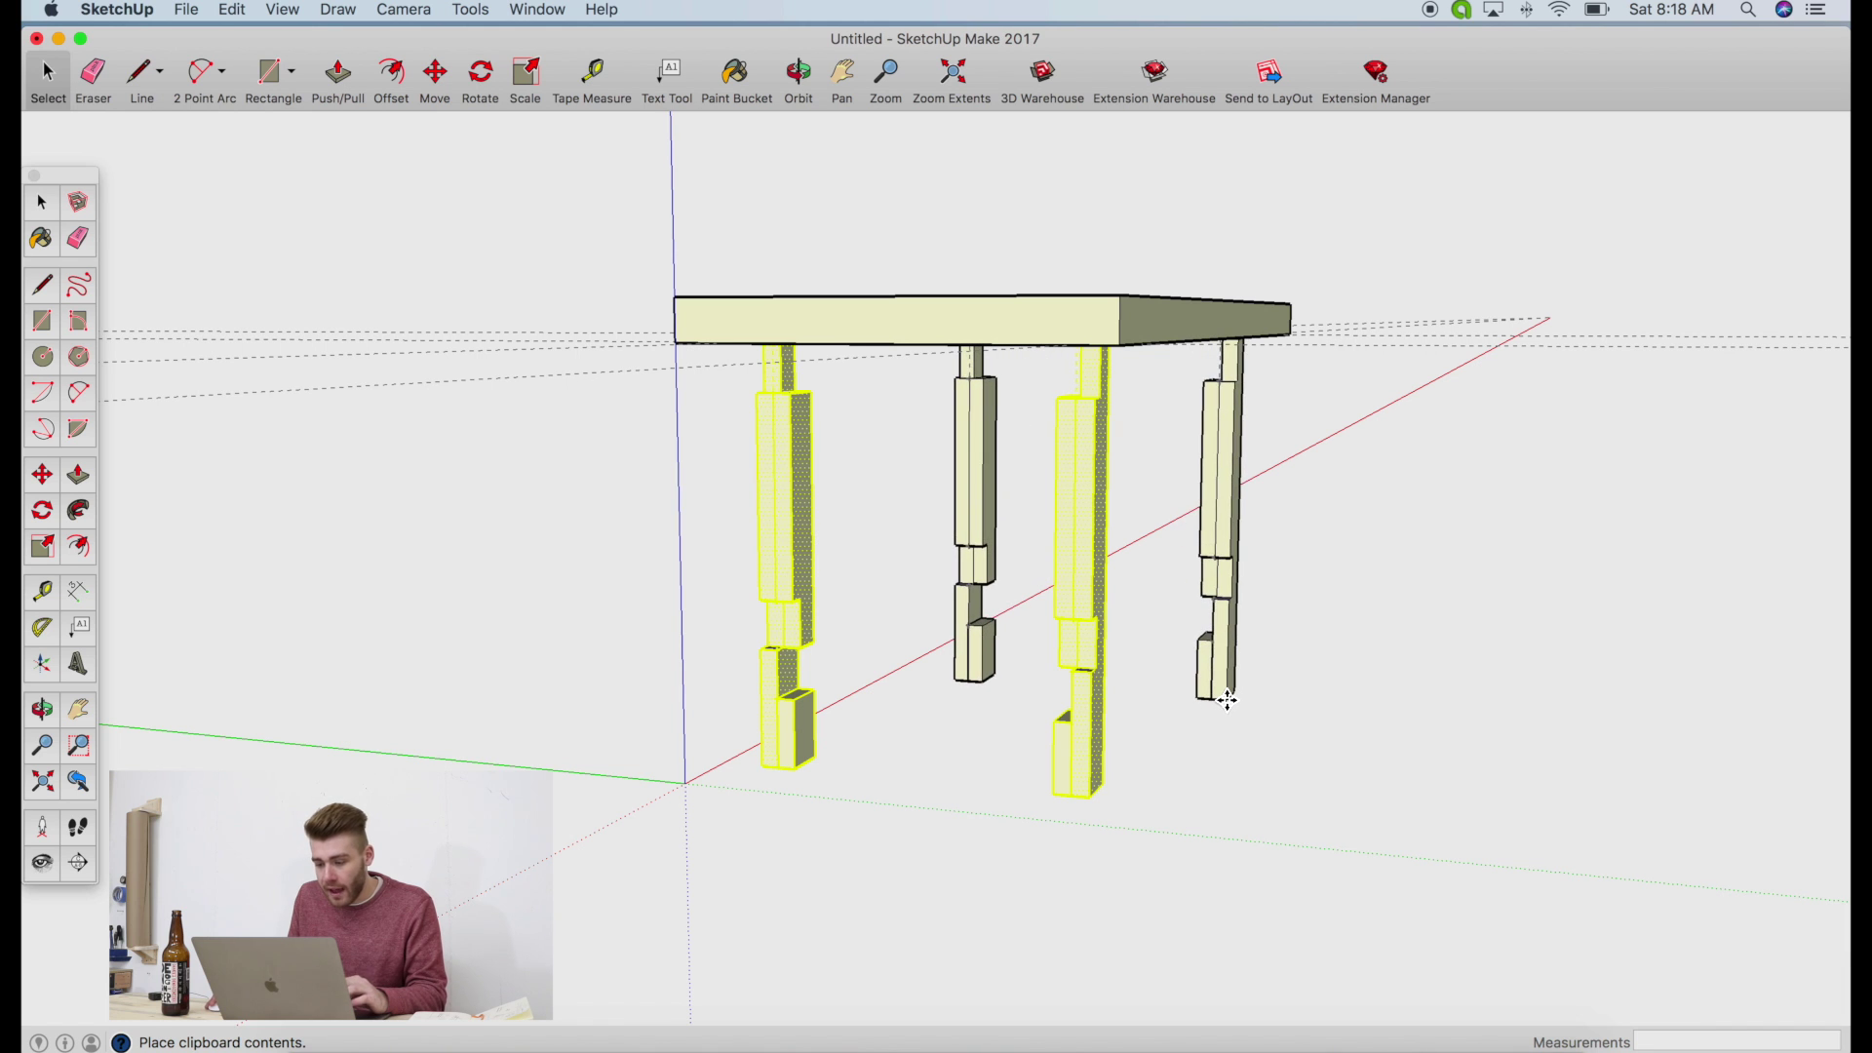
pyautogui.click(1225, 692)
# Flip the copied leg pair along the tabletop's length so its notches mirror the original pair
pyautogui.click(798, 73)
pyautogui.moveTo(1325, 507); pyautogui.dragTo(1303, 719)
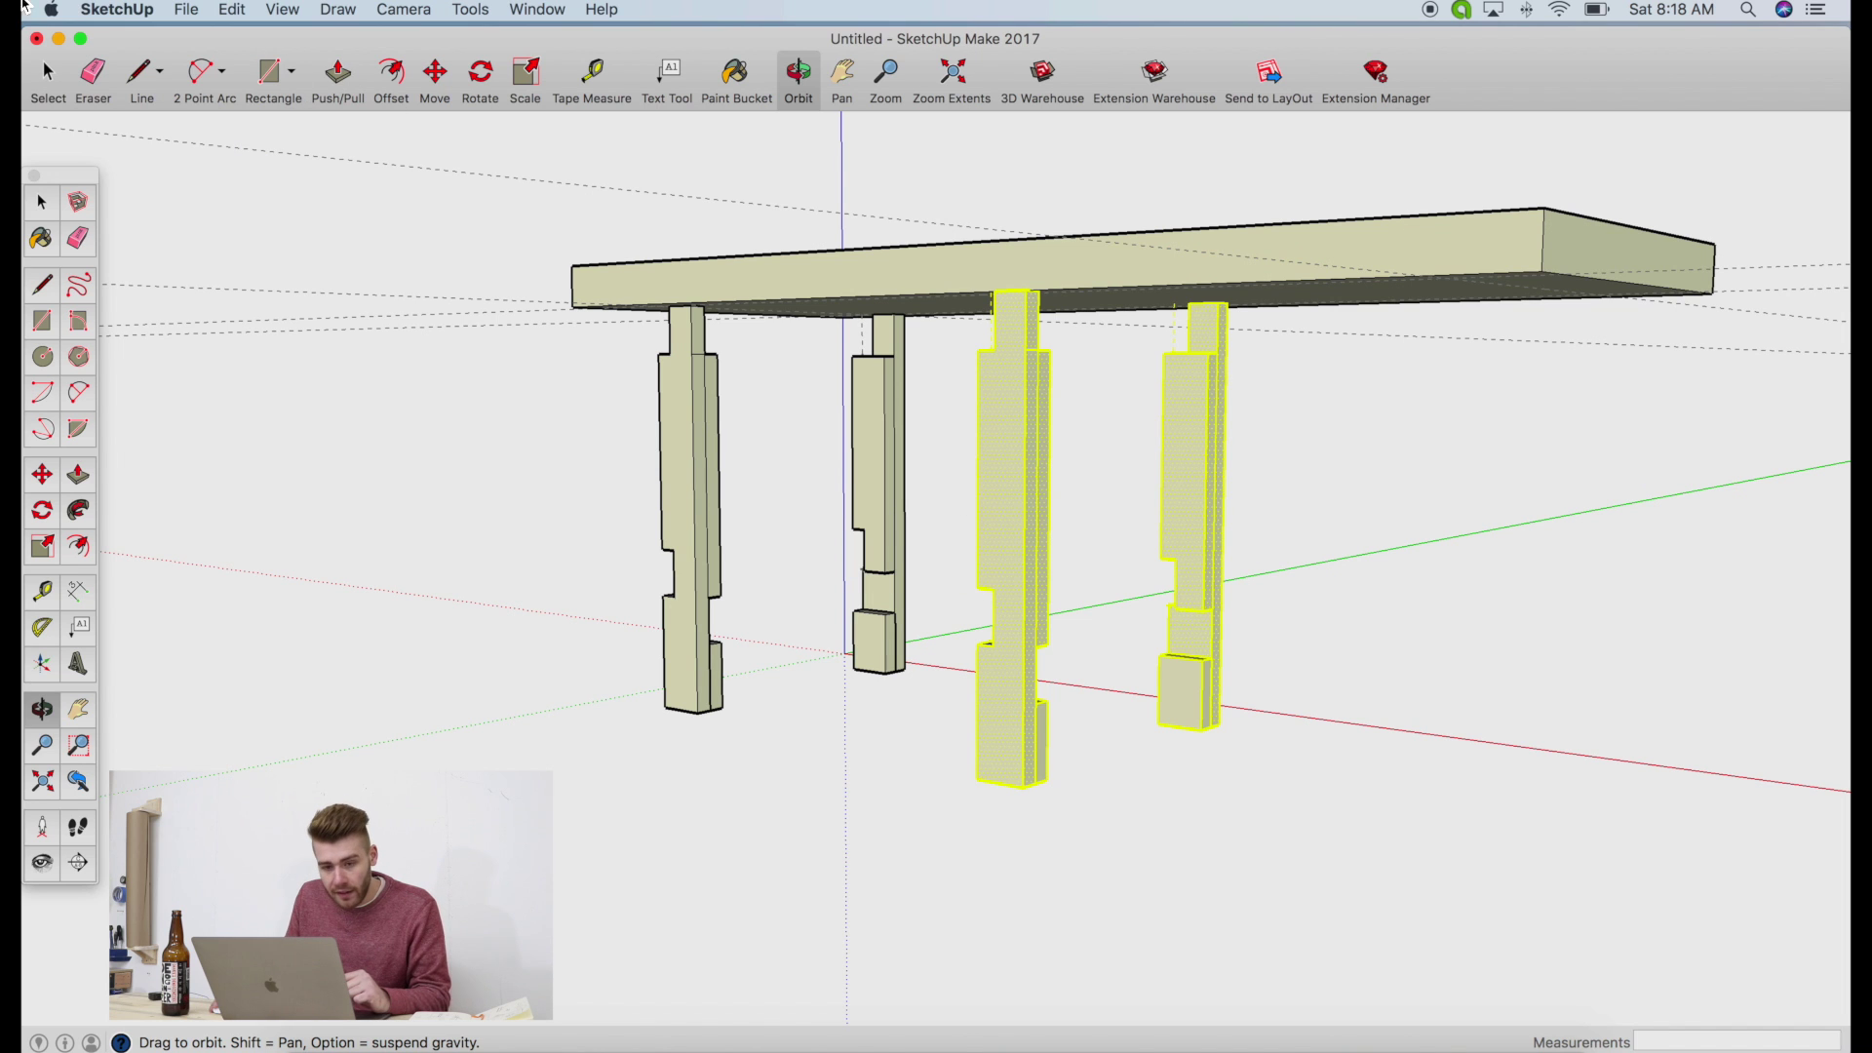
pyautogui.click(57, 78)
pyautogui.rightClick(990, 566)
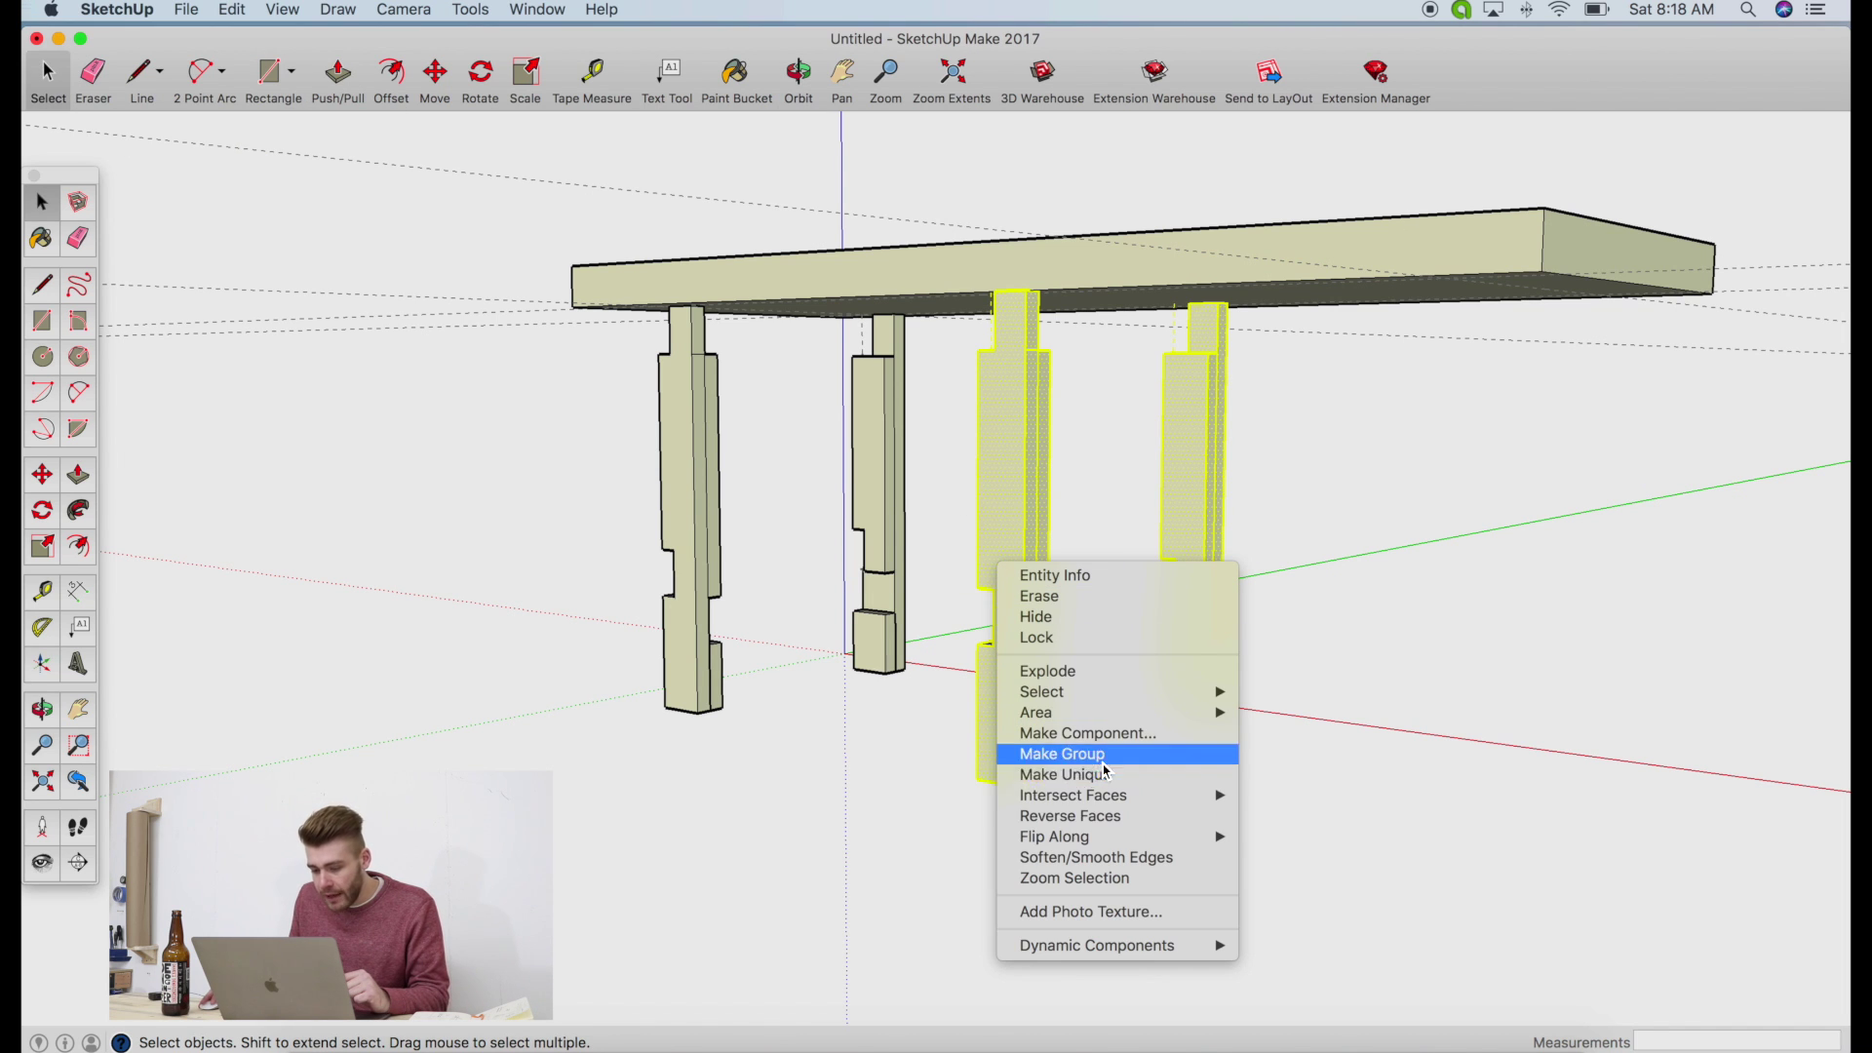
pyautogui.moveTo(1121, 837)
pyautogui.click(1318, 854)
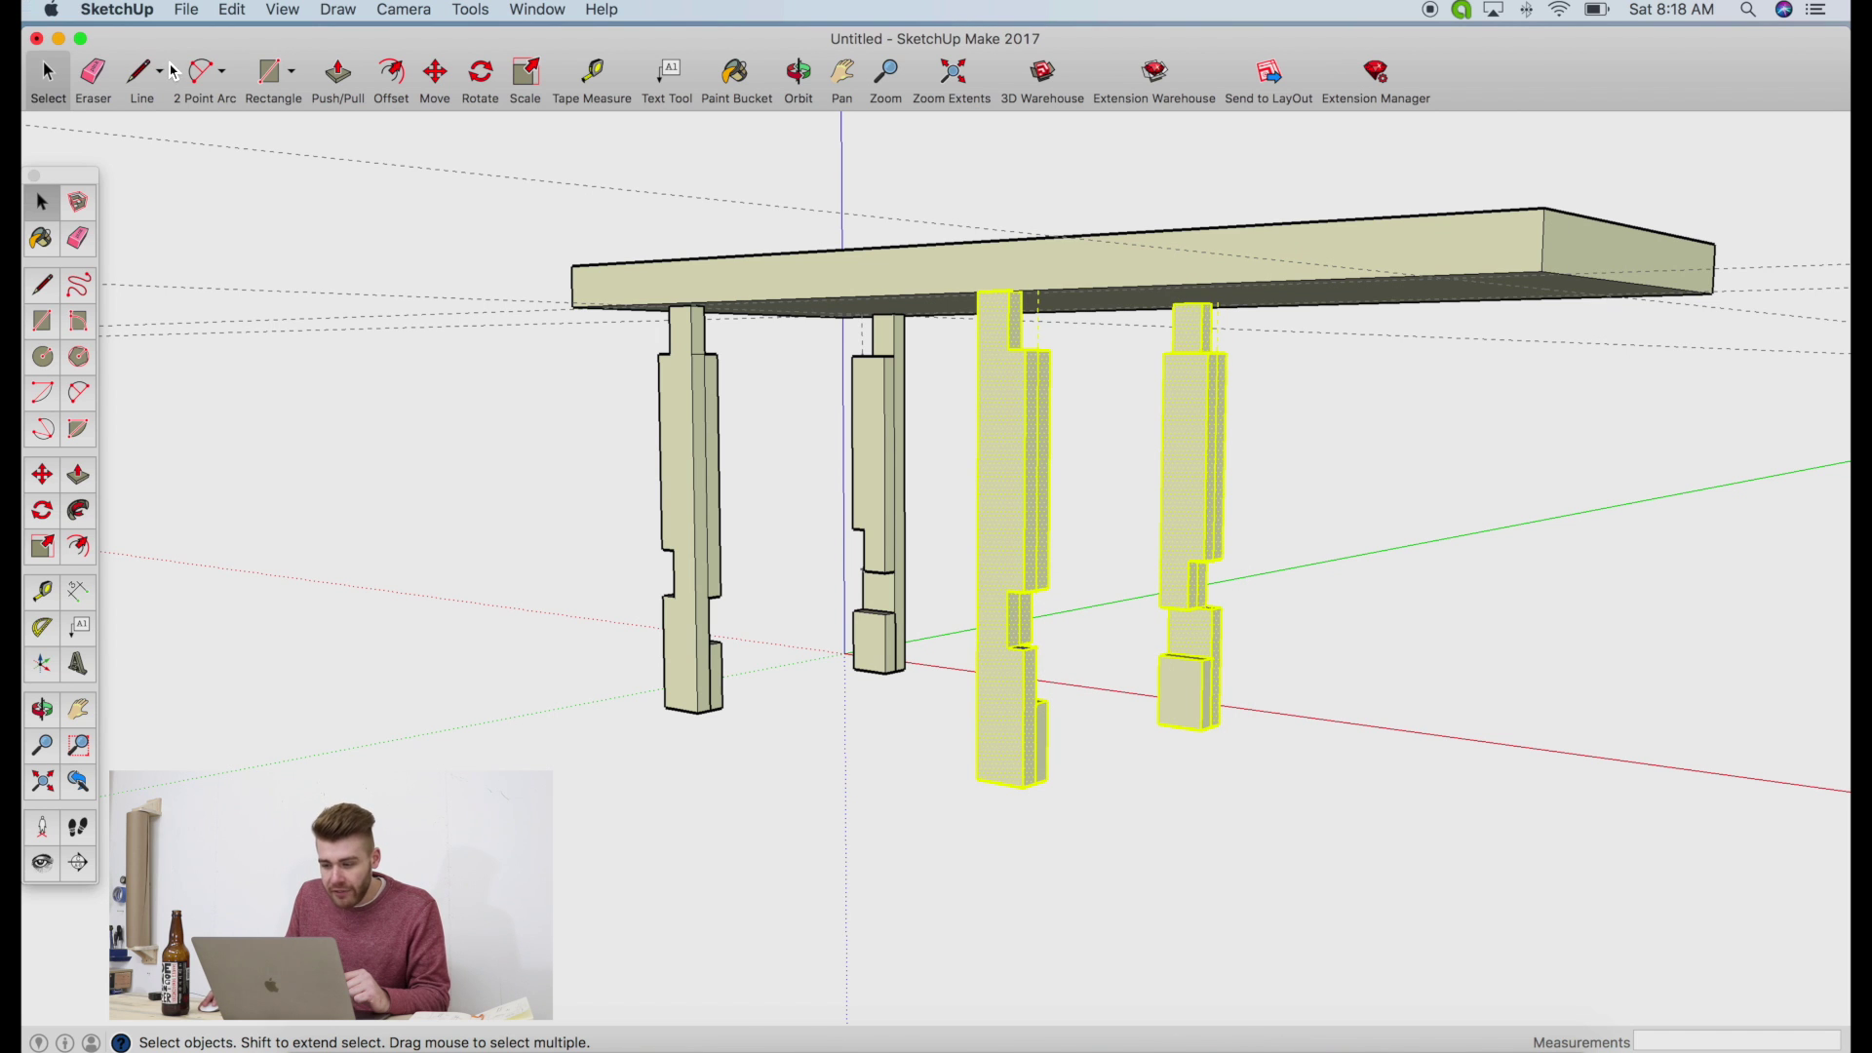
# Move the flipped leg pair along the tabletop's length to align it with the guide intersections at that end
pyautogui.press('m')
pyautogui.moveTo(741, 409); pyautogui.dragTo(826, 560, button='middle')
pyautogui.click(806, 548)
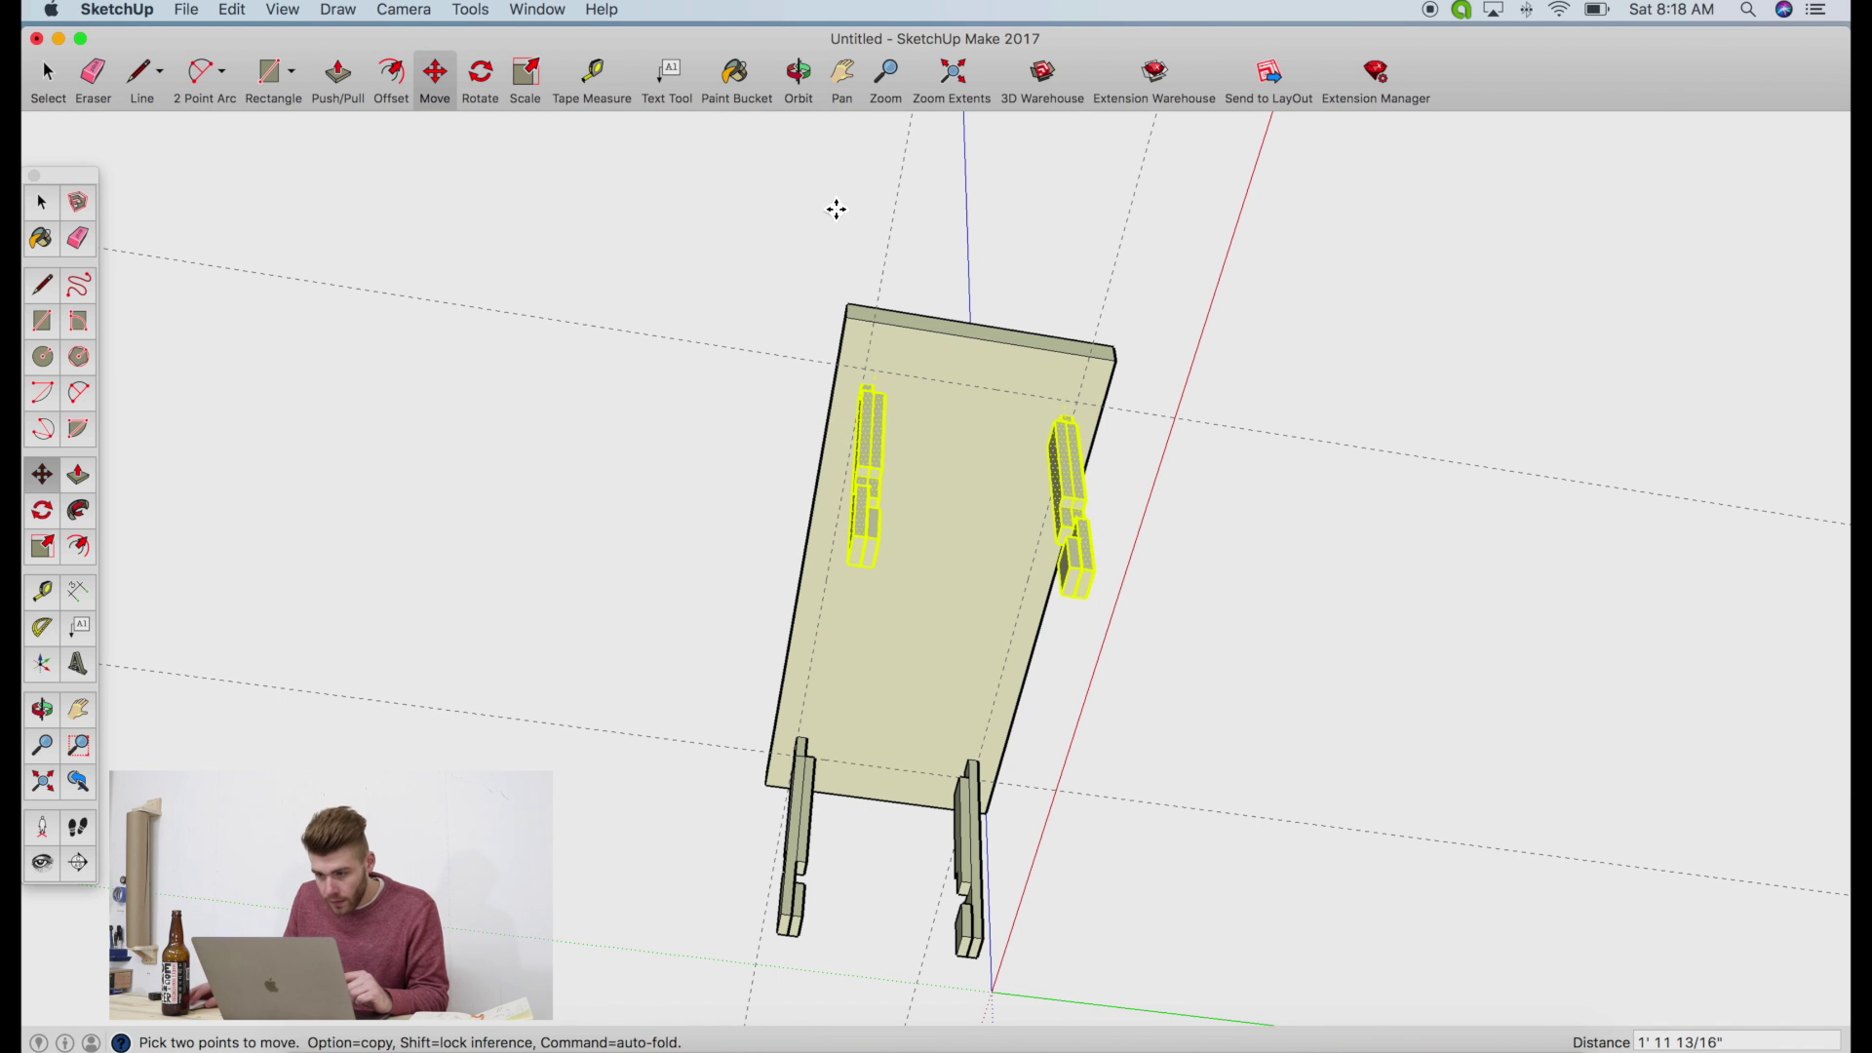
pyautogui.click(815, 94)
pyautogui.moveTo(799, 126); pyautogui.dragTo(331, 112)
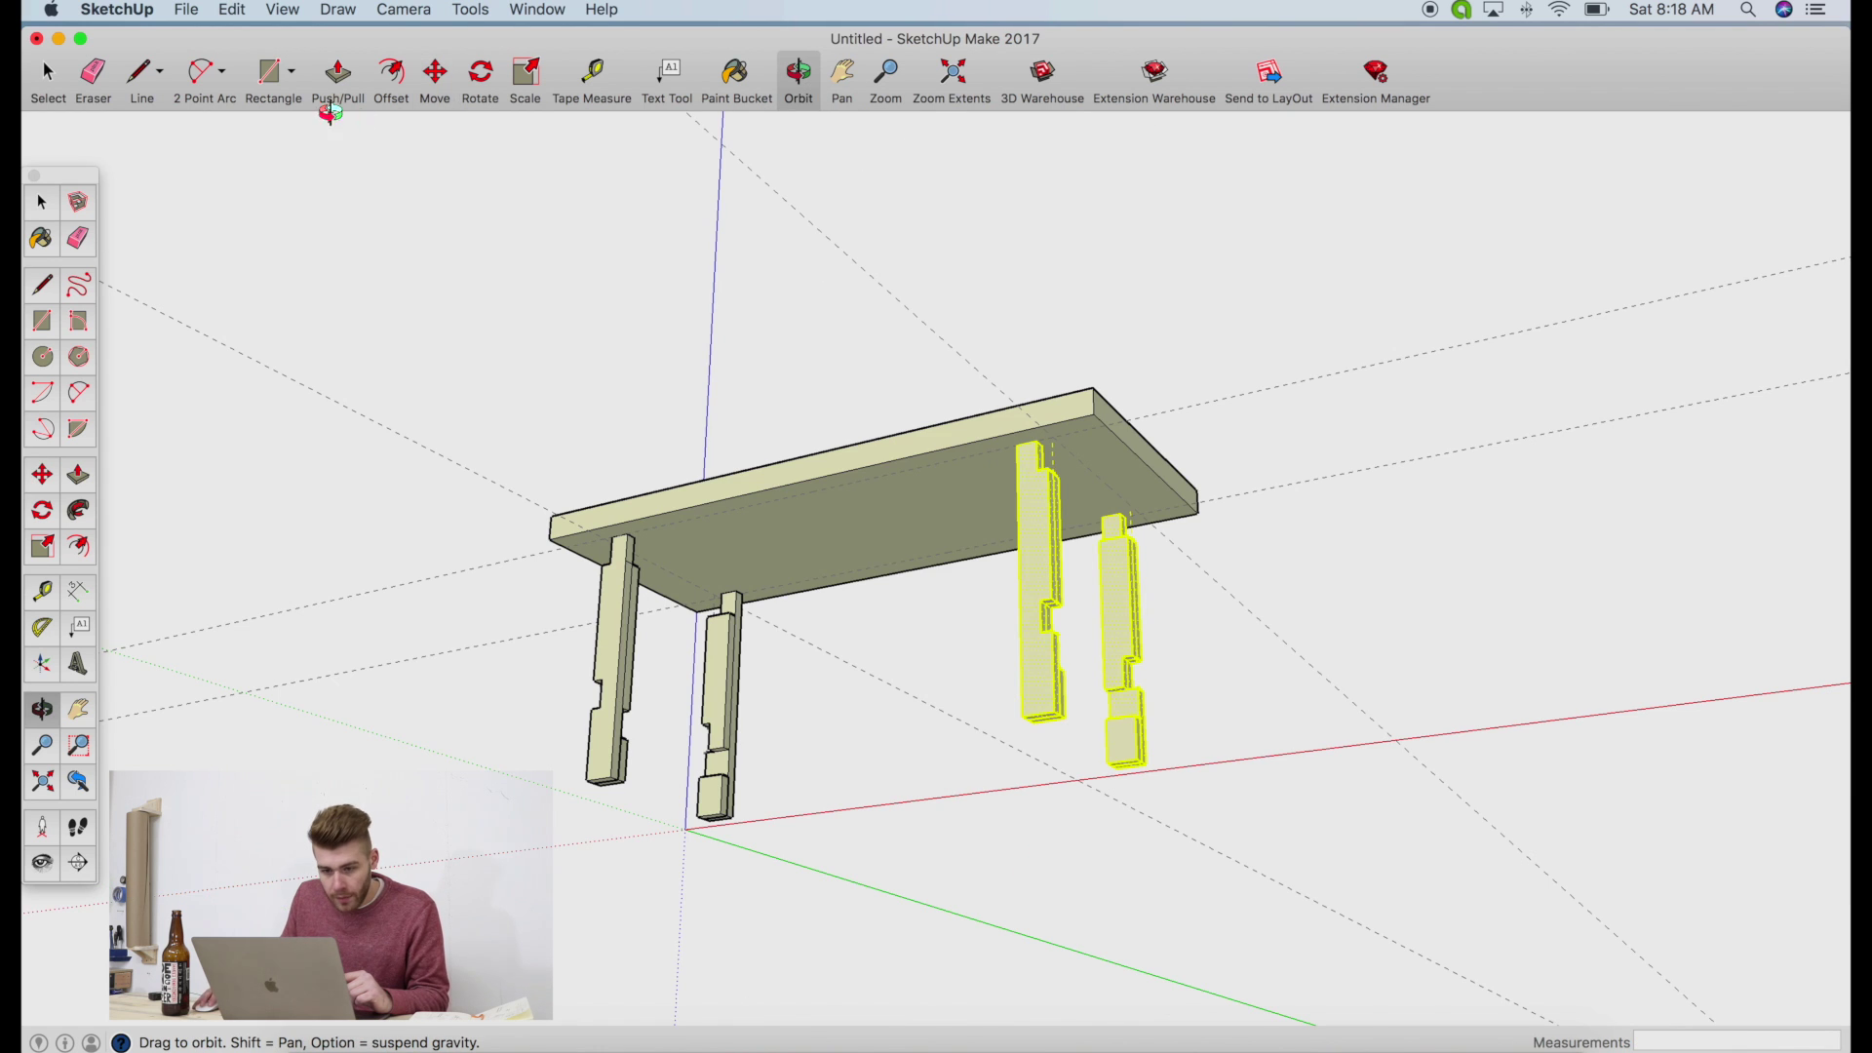
pyautogui.click(435, 80)
pyautogui.click(1039, 447)
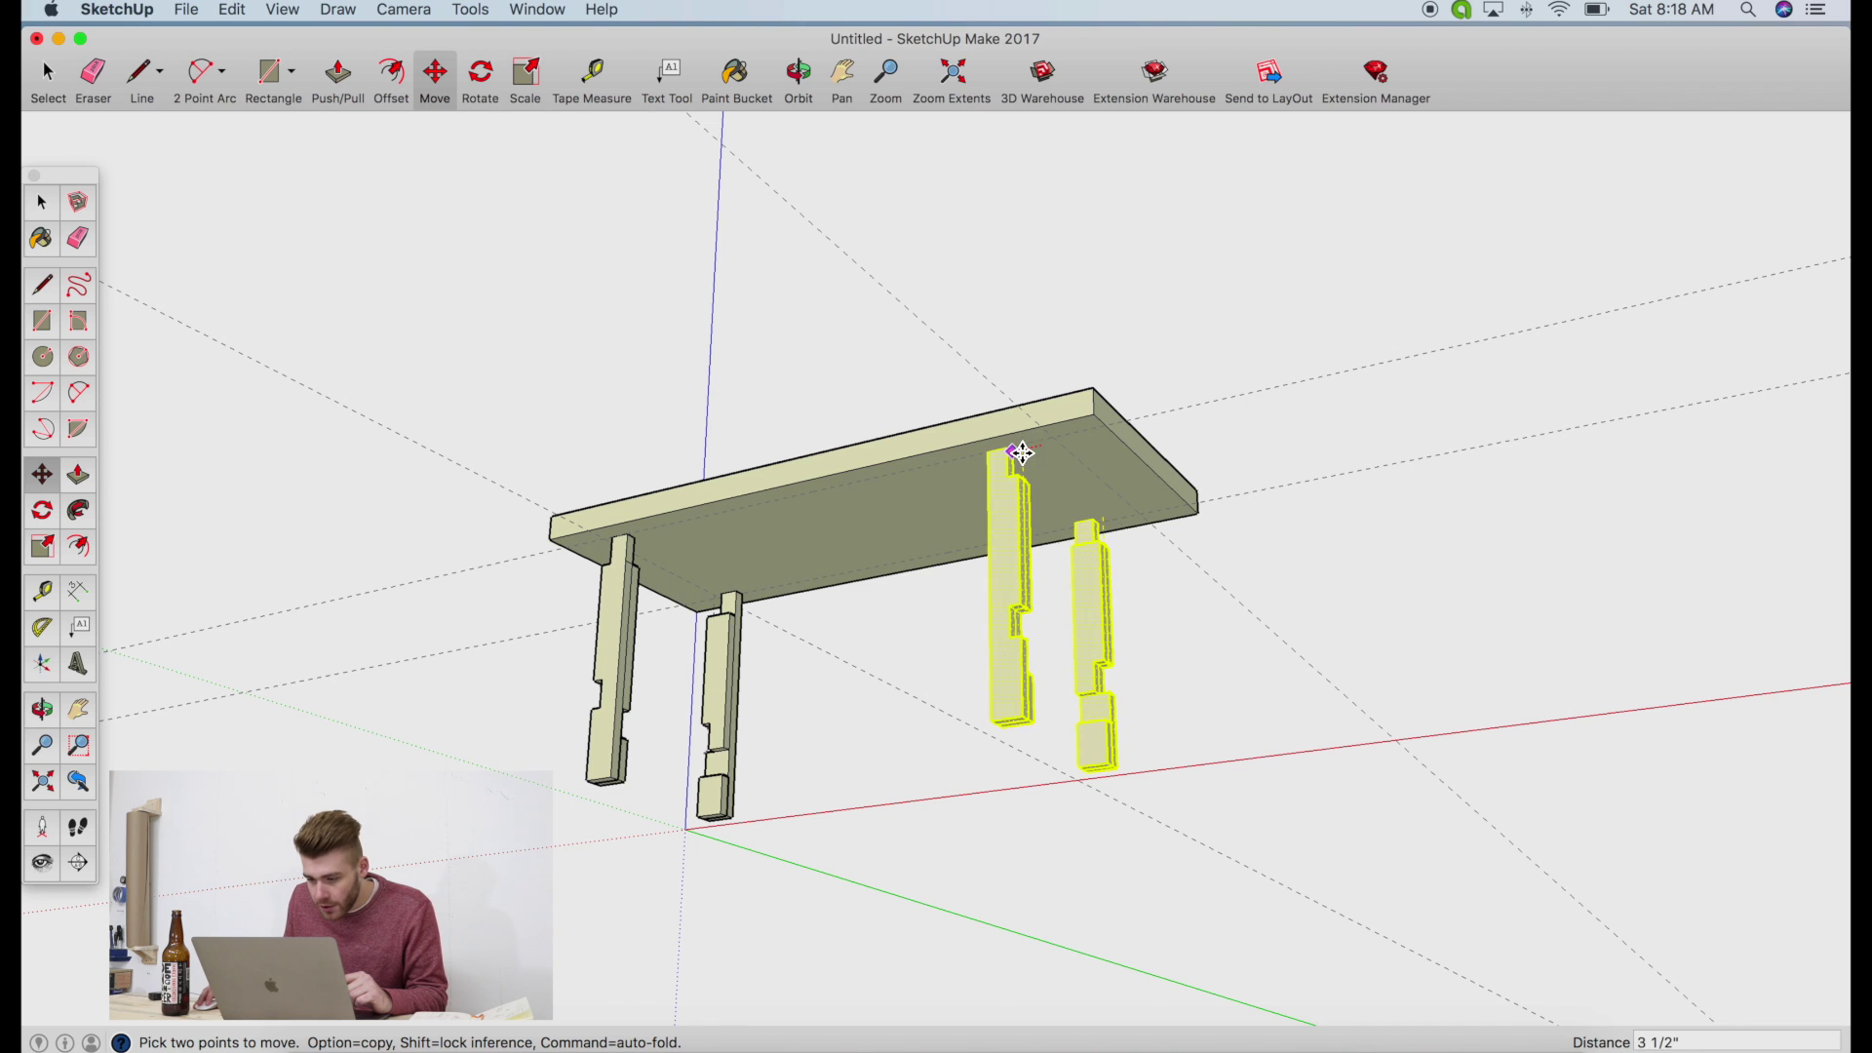
pyautogui.scroll(5, 1048, 439)
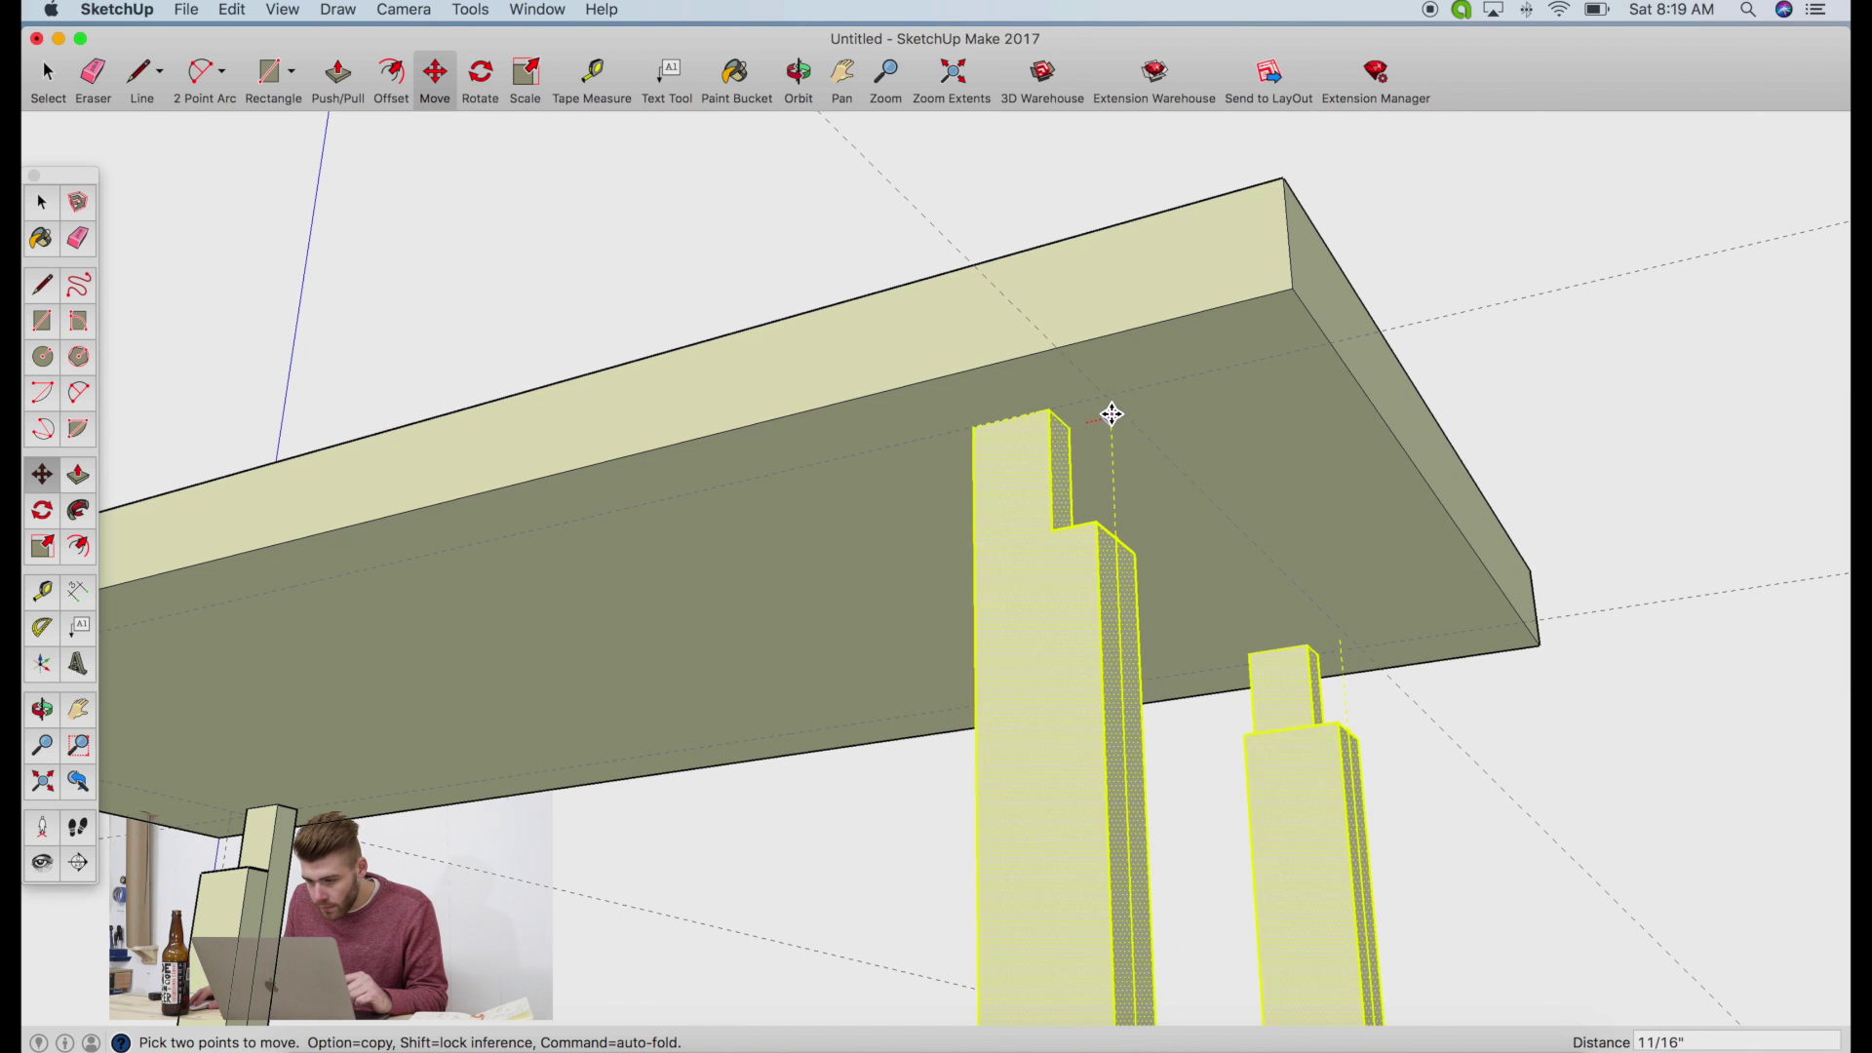
pyautogui.click(1119, 415)
pyautogui.press('space')
pyautogui.scroll(-10, 1036, 890)
# Make the whole nearest leg a component named Leg 1 Complete
pyautogui.moveTo(1036, 890); pyautogui.dragTo(968, 643)
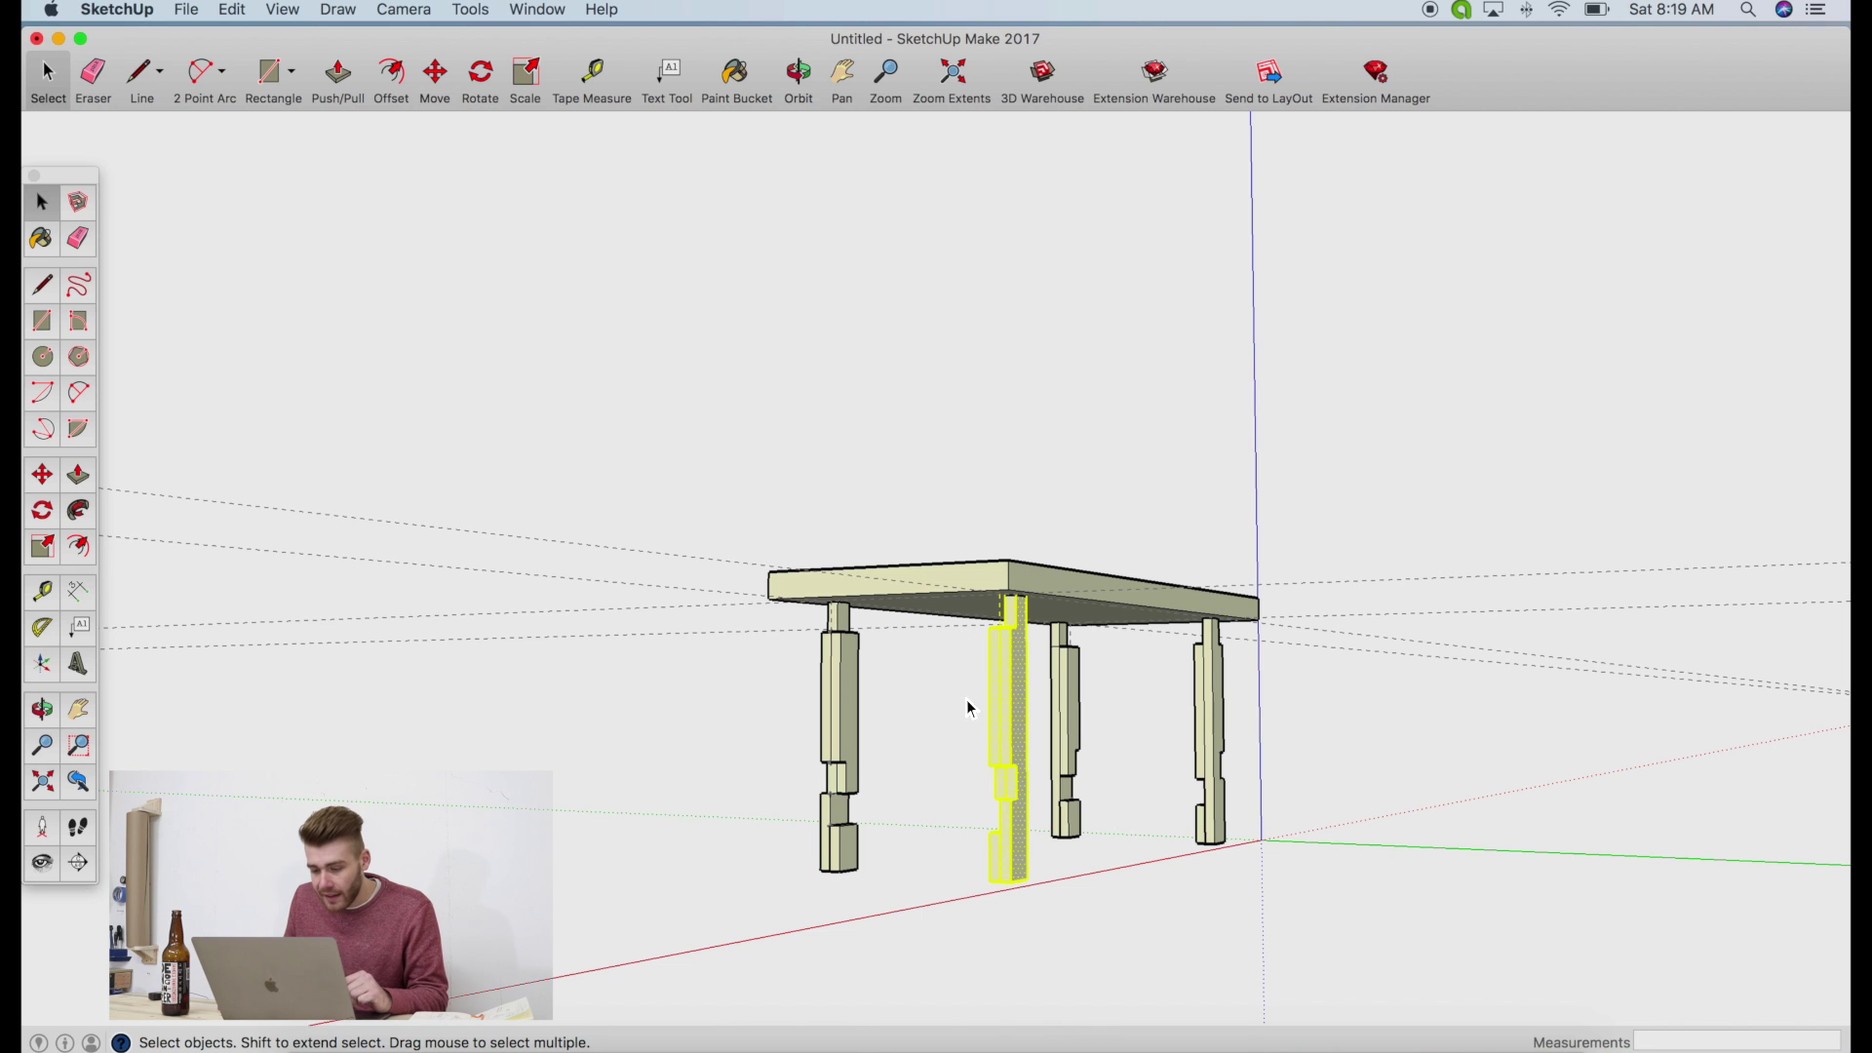
pyautogui.rightClick(997, 645)
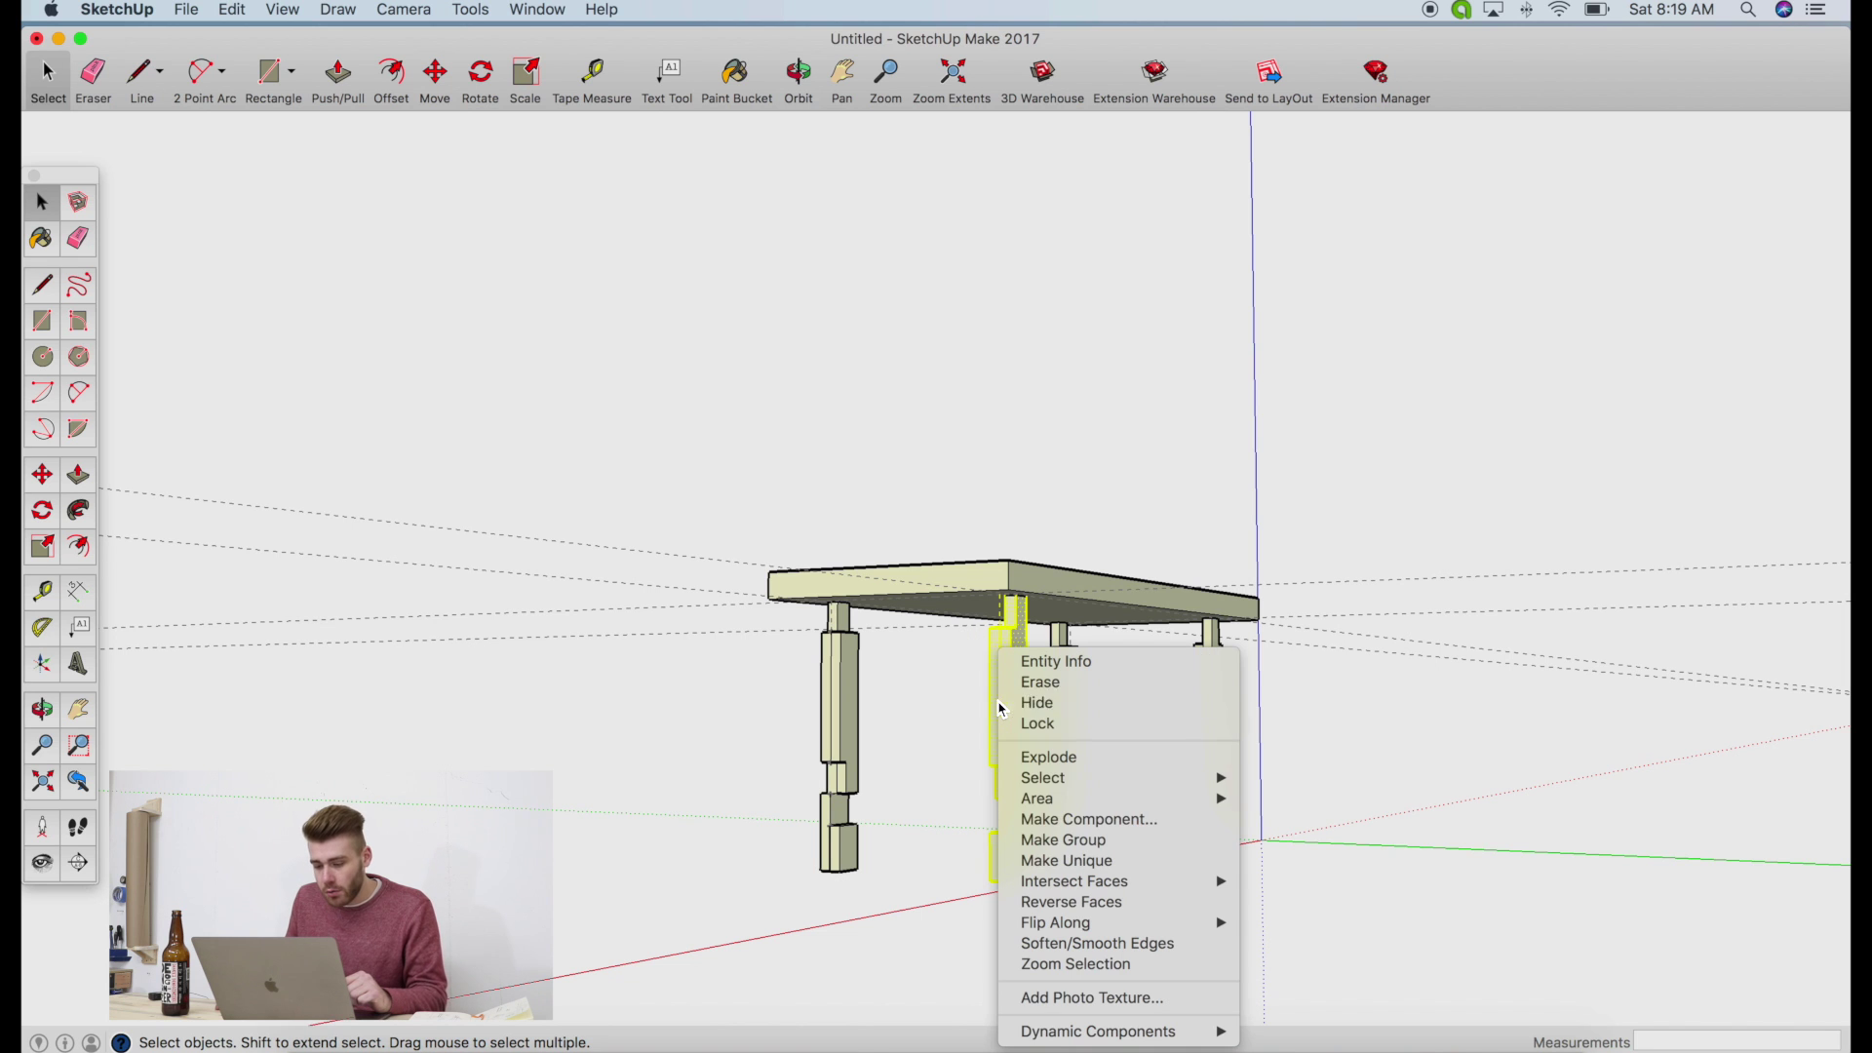
pyautogui.click(1042, 824)
pyautogui.write('Lw')
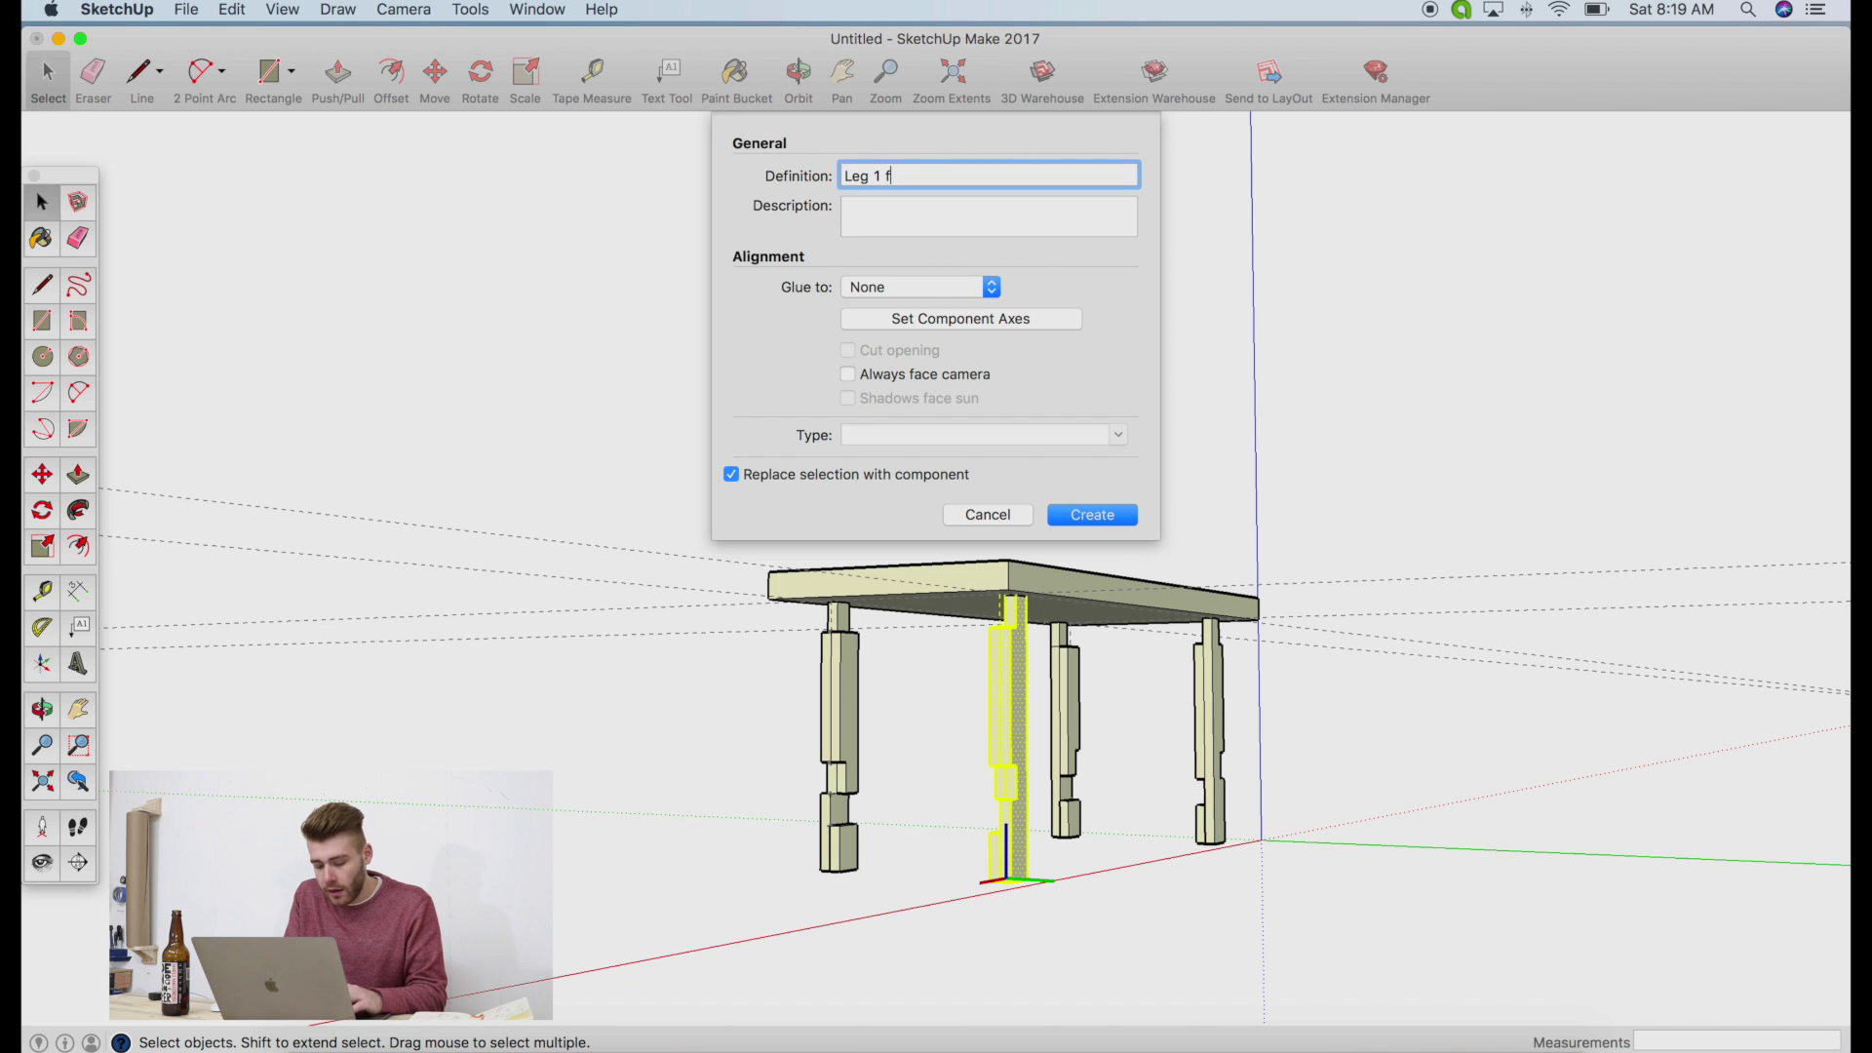
pyautogui.write('g 1 Complete')
pyautogui.press('Return')
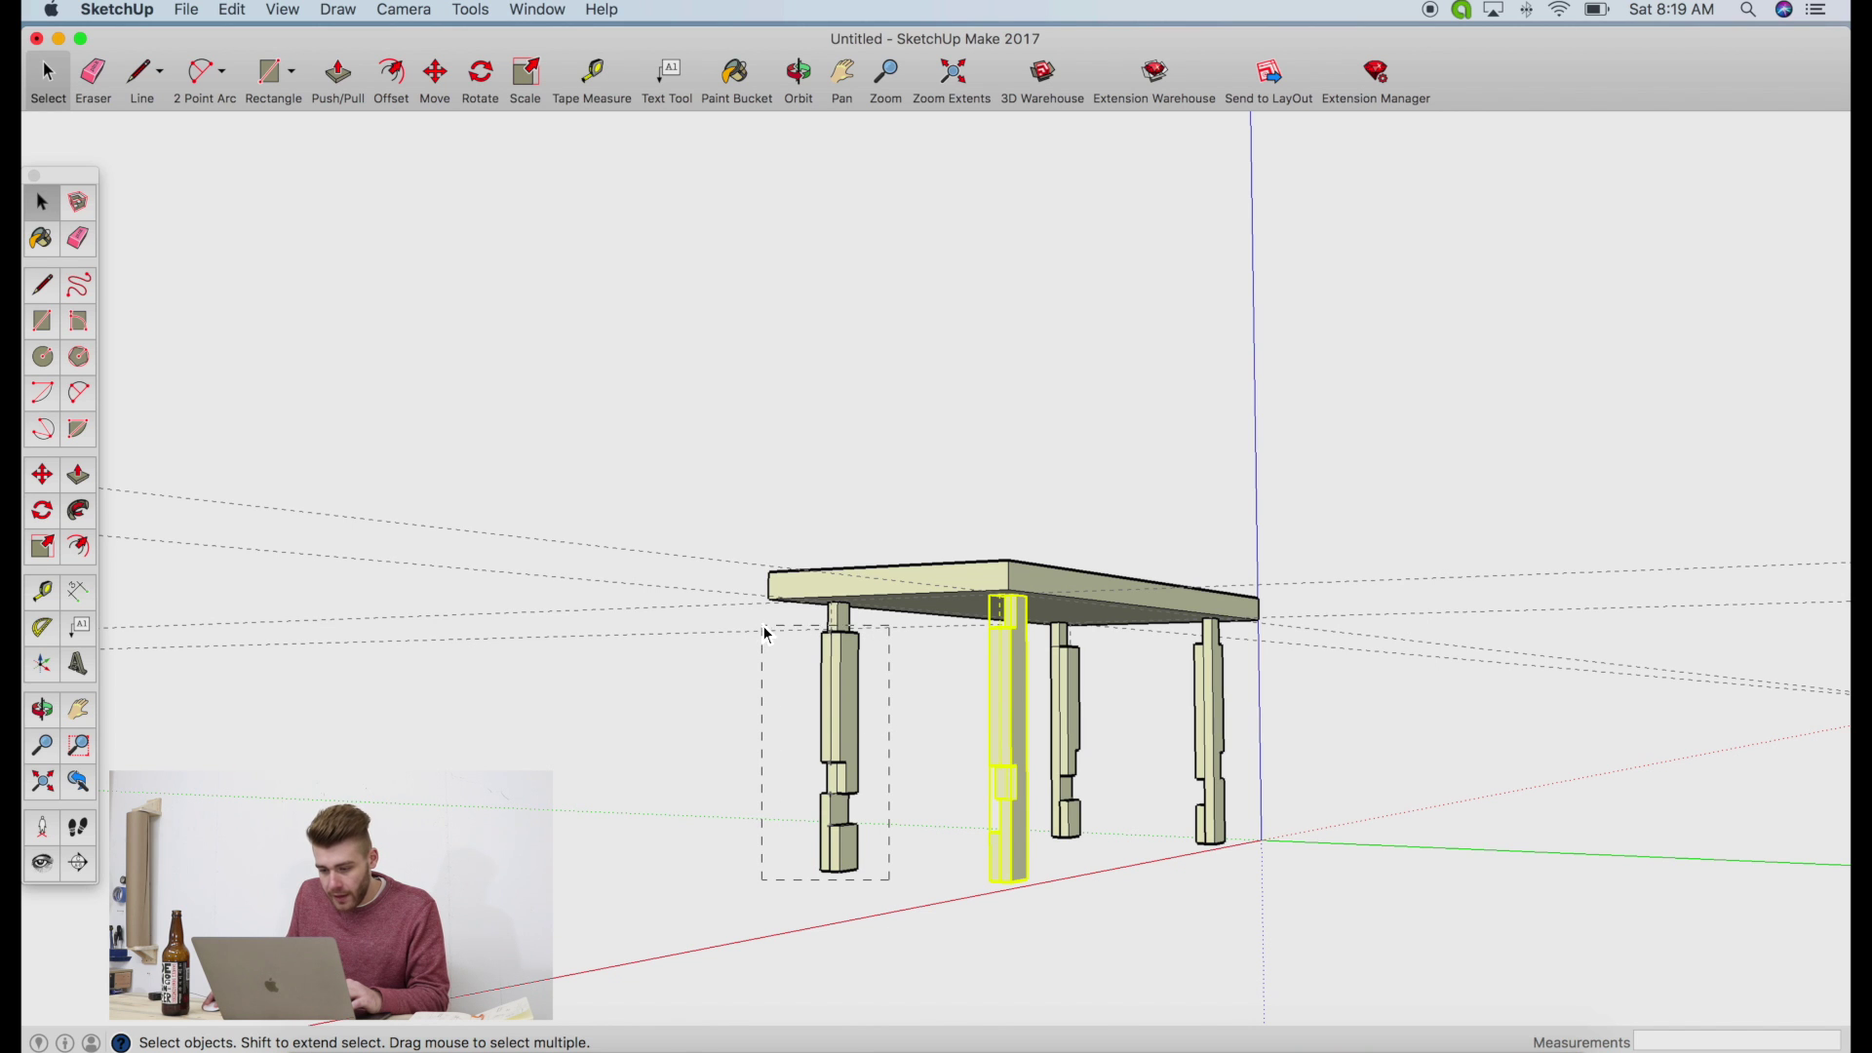
# Make the neighbouring leg on the same short side a component named Leg 2 Complete
pyautogui.click(839, 712)
pyautogui.rightClick(831, 700)
pyautogui.click(909, 819)
pyautogui.write('Leg 2 Complete')
pyautogui.press('Return')
# Make the two remaining legs components named Leg 3 Complete and Leg 4 Complete
pyautogui.rightClick(1207, 770)
pyautogui.click(1302, 819)
pyautogui.write('Let 3 Complete')
pyautogui.press('Return')
pyautogui.click(1067, 741)
pyautogui.write('gLeg 4 com')
pyautogui.press('Return')
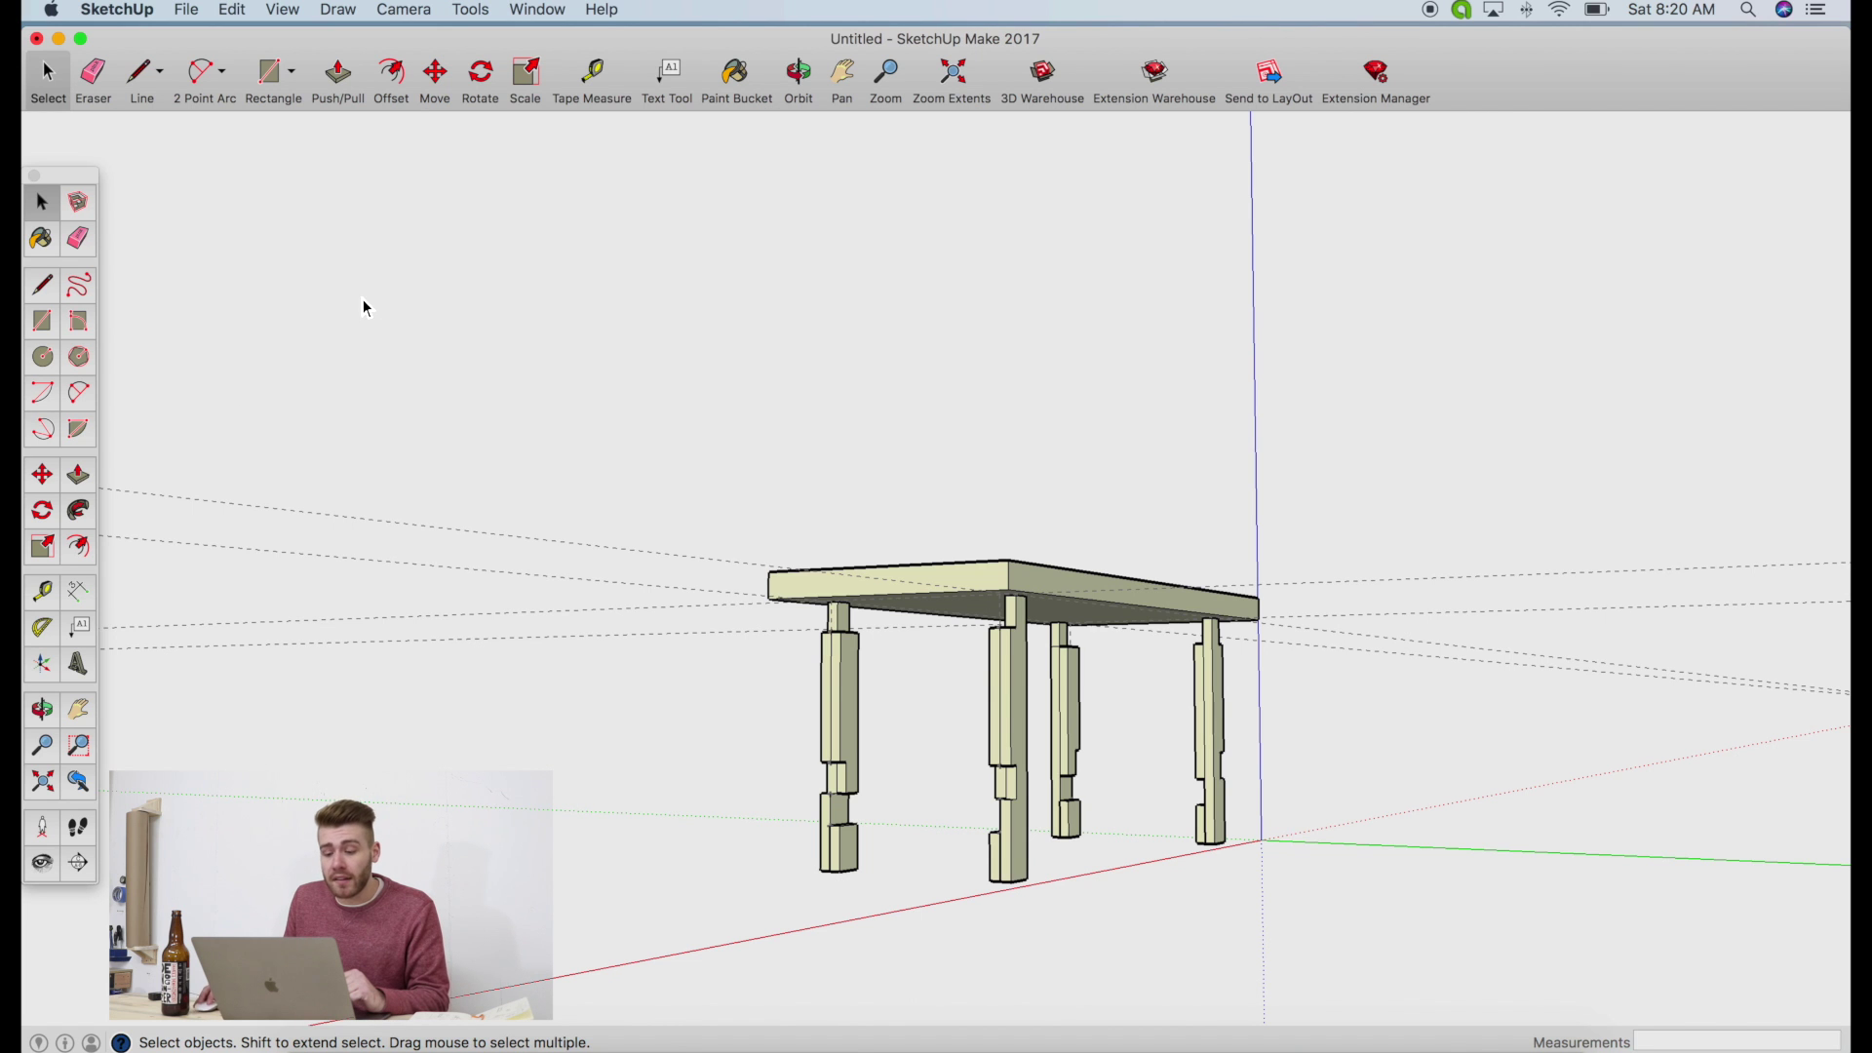
# Draw a 1 1/4 by 3 1/2 inch rectangle across the side opening of one leg's middle notch
pyautogui.moveTo(351, 289); pyautogui.dragTo(960, 353, button='middle')
pyautogui.moveTo(845, 256); pyautogui.dragTo(1403, 643)
pyautogui.scroll(8, 1320, 559)
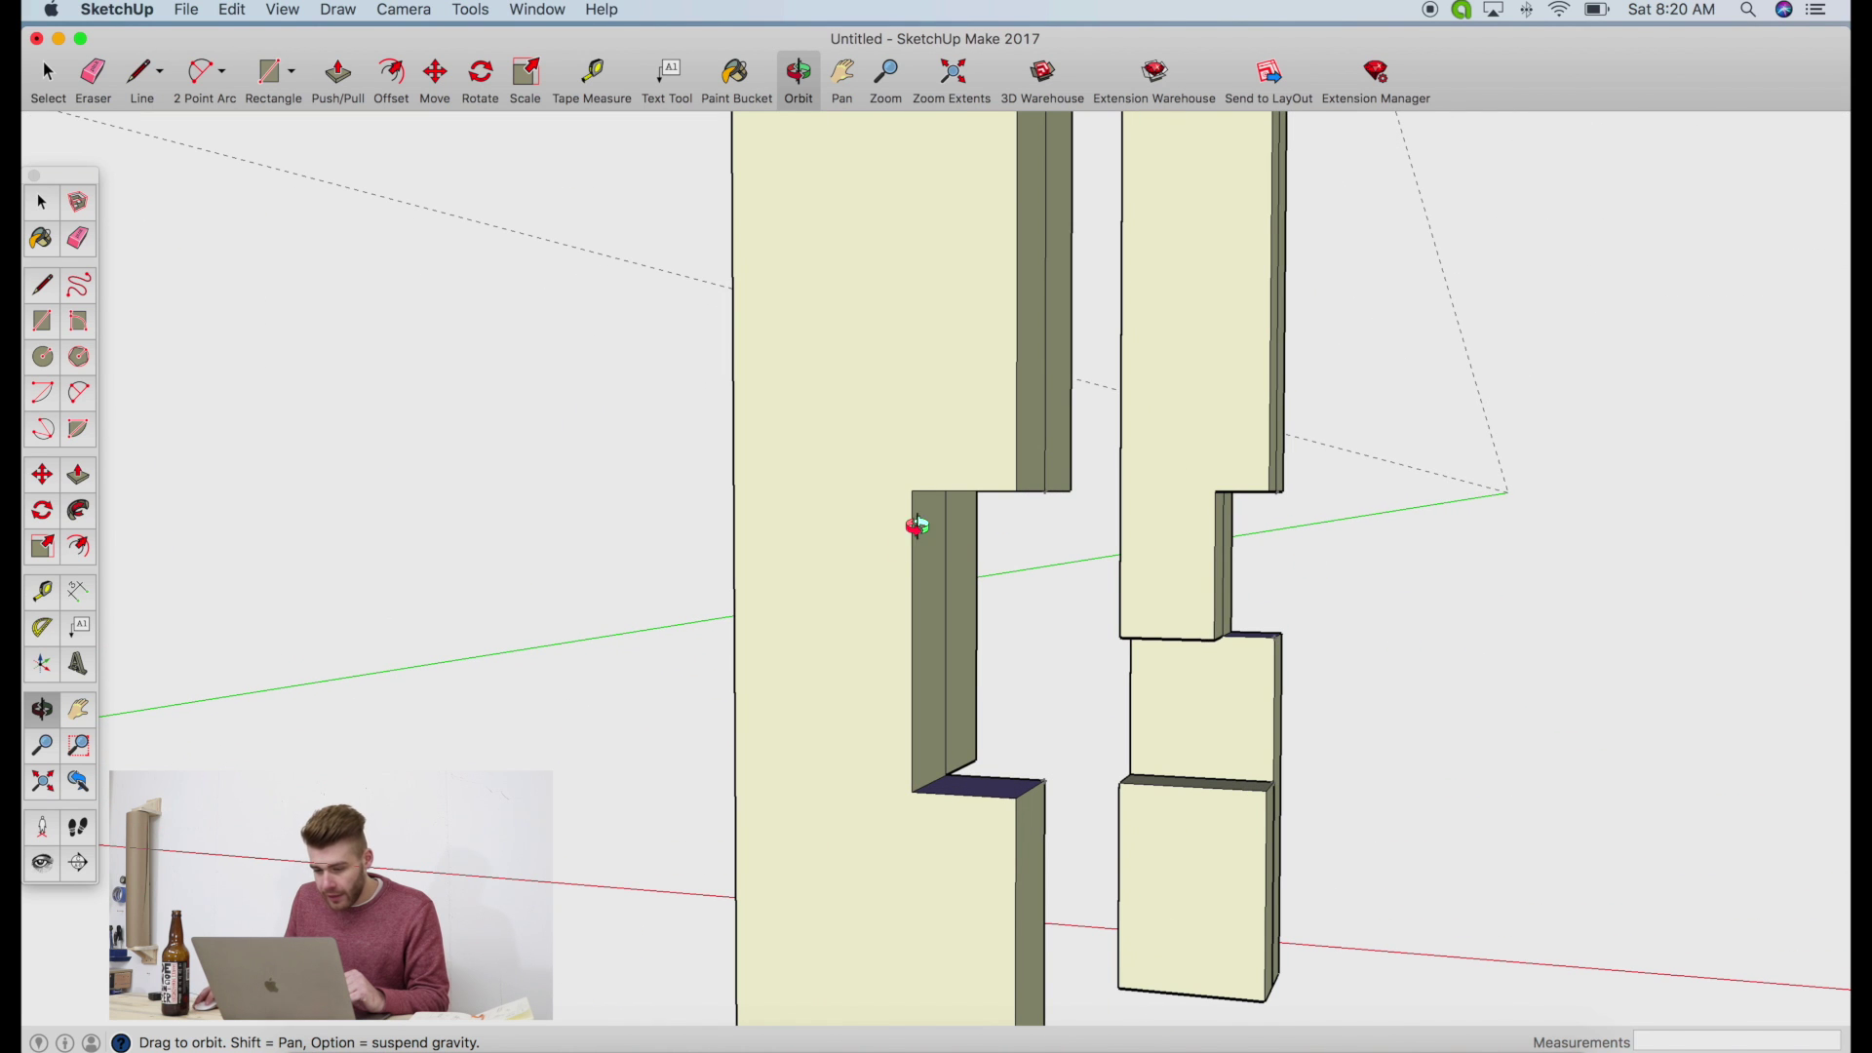
pyautogui.click(270, 78)
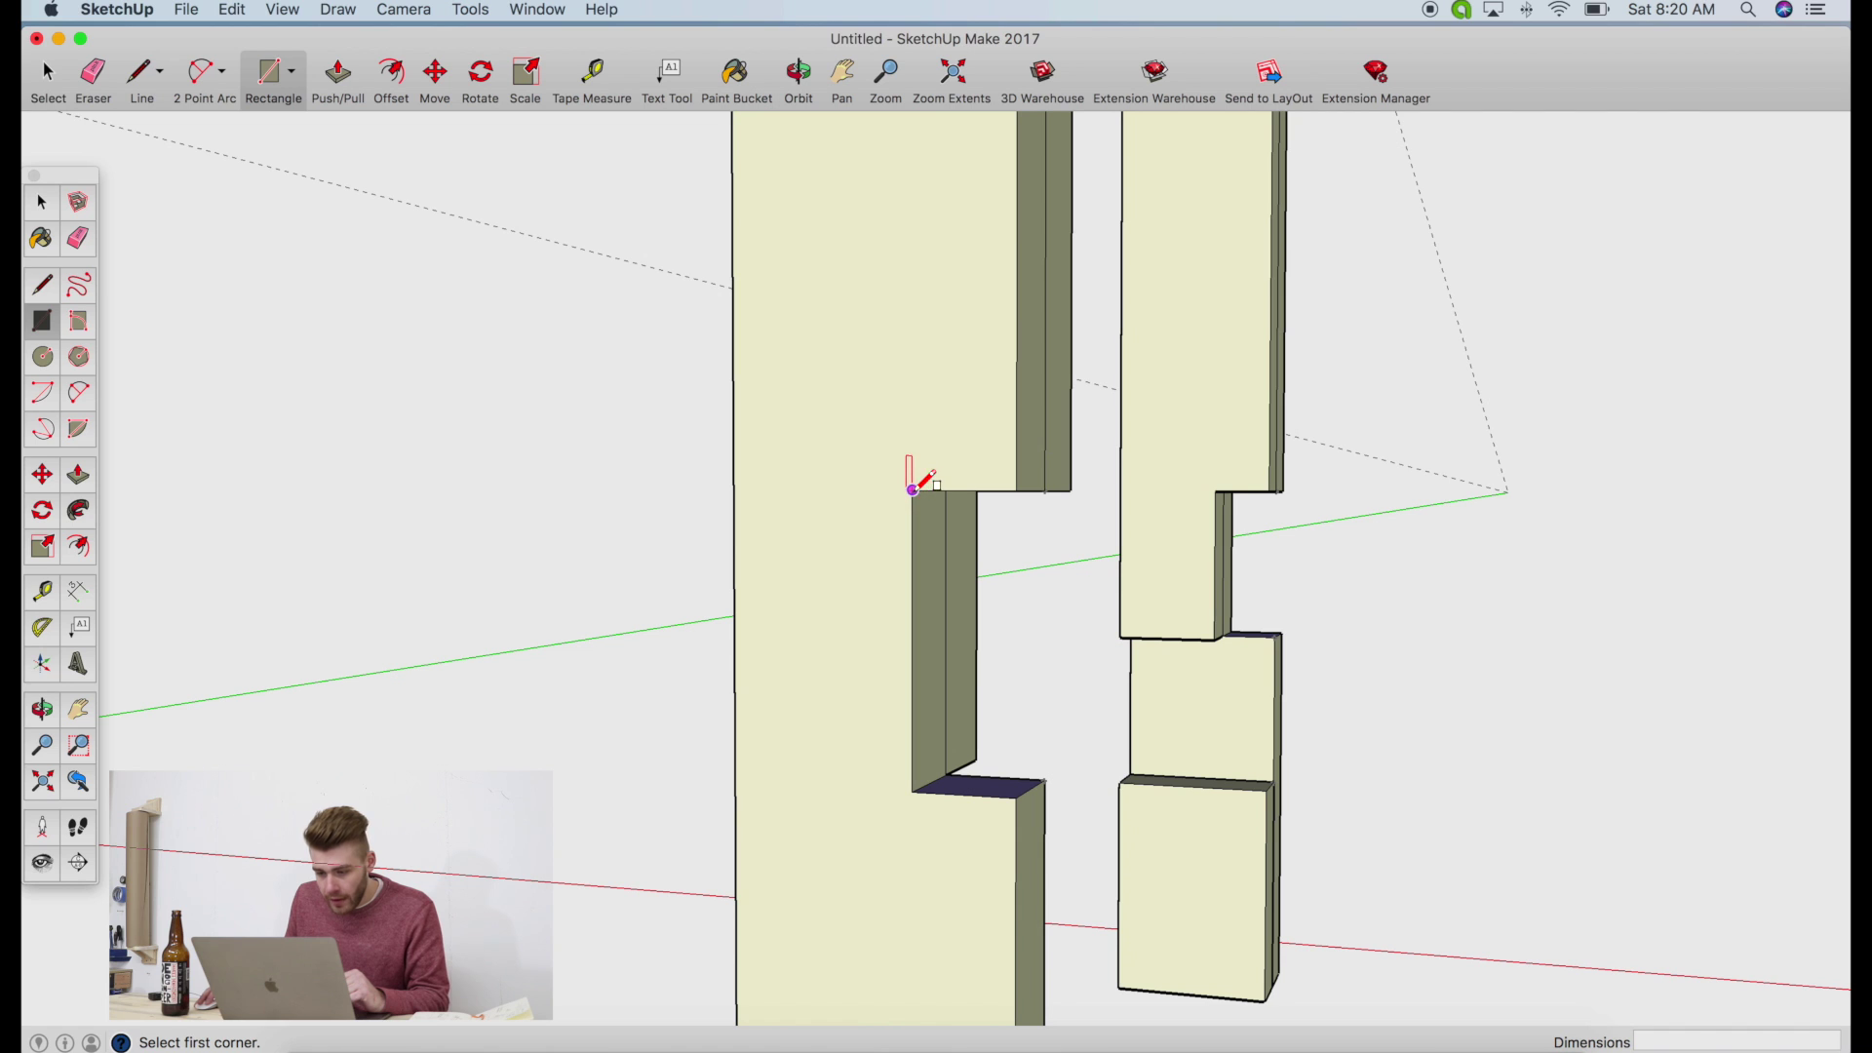
pyautogui.click(912, 490)
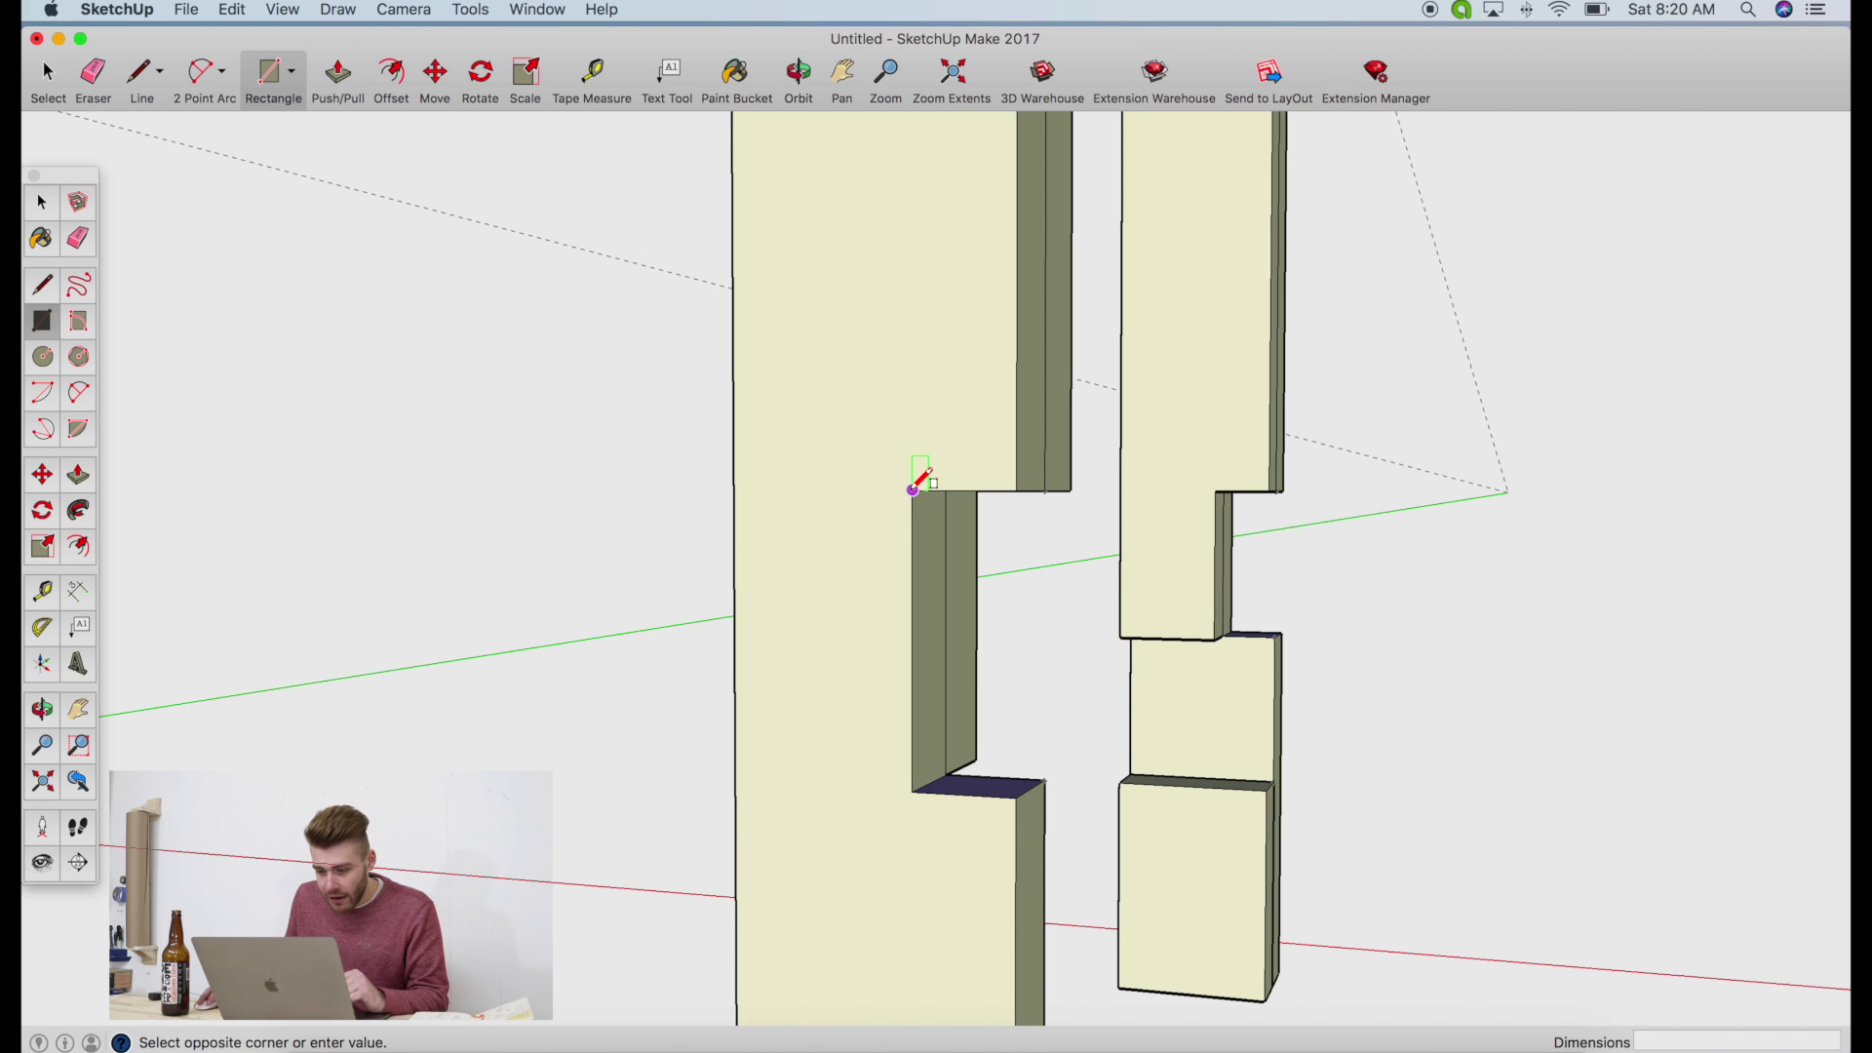
pyautogui.click(1016, 797)
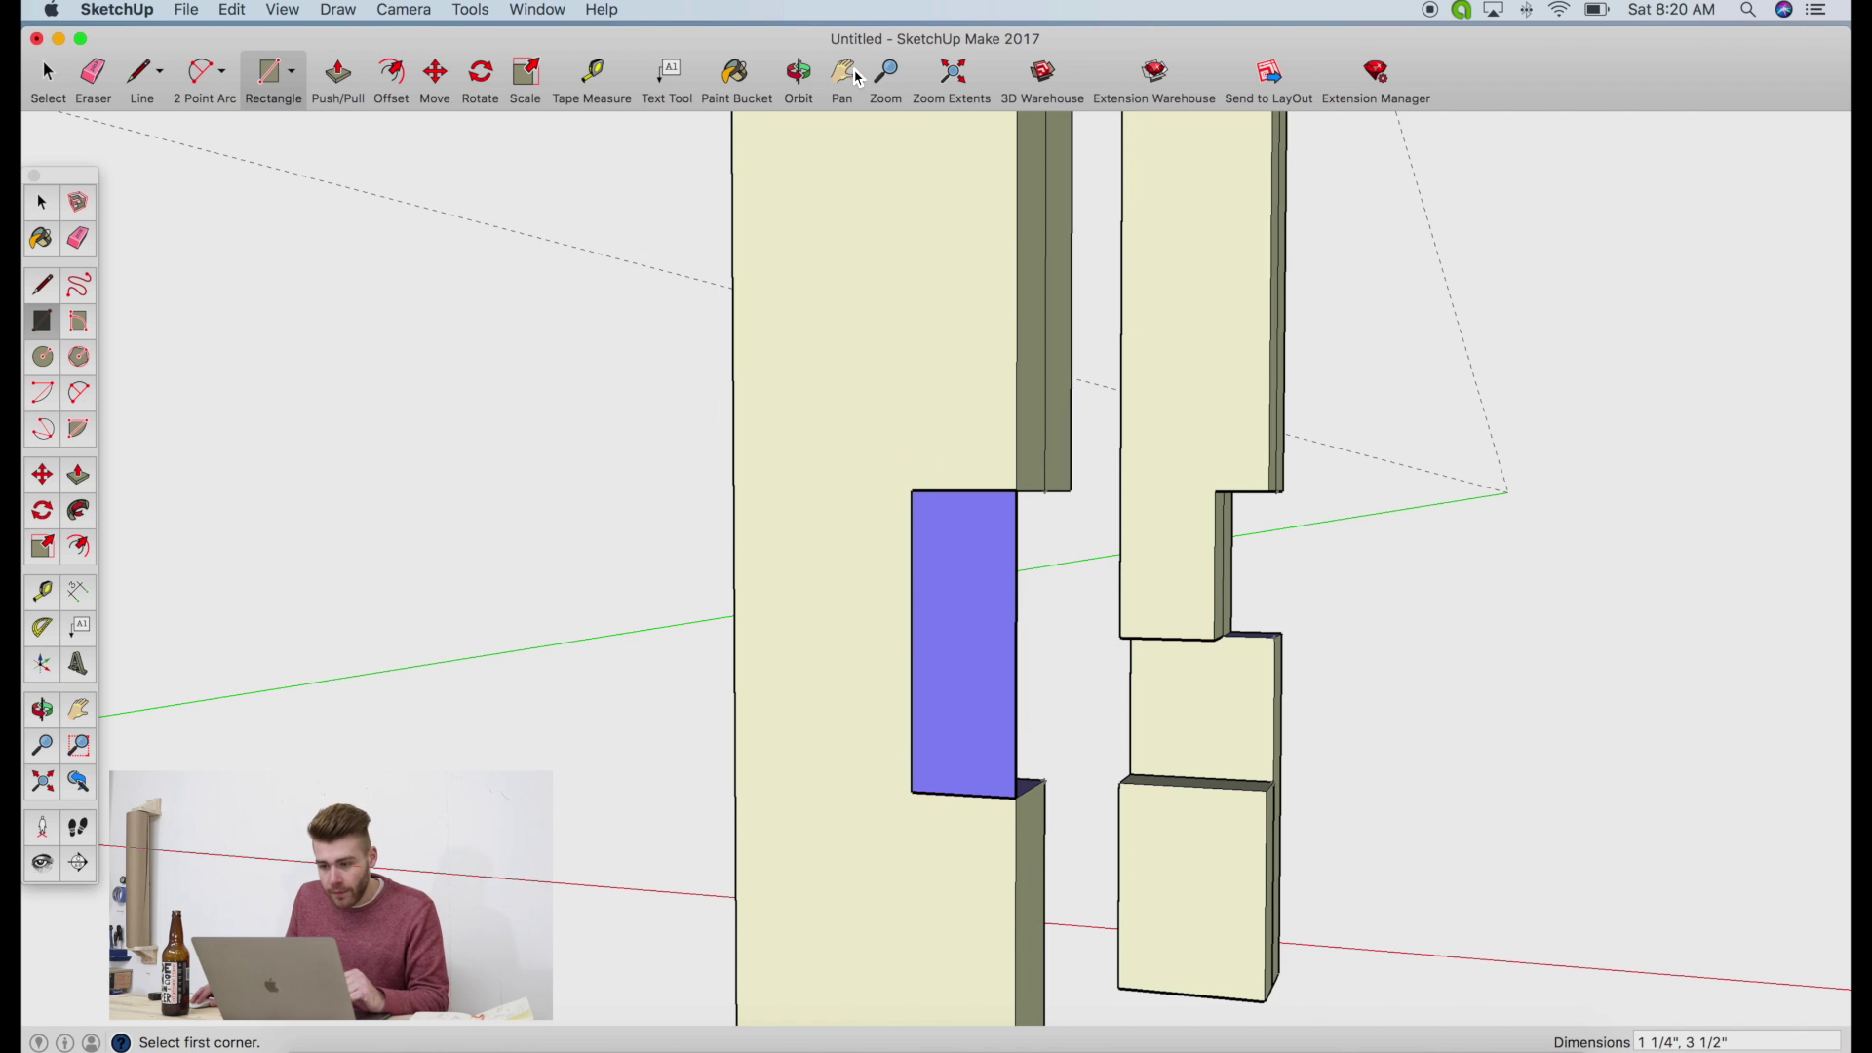
# Extrude the notch rectangle 24 inches across to the notch of the opposite leg, forming a stretcher
pyautogui.click(800, 78)
pyautogui.moveTo(1454, 406); pyautogui.dragTo(552, 163)
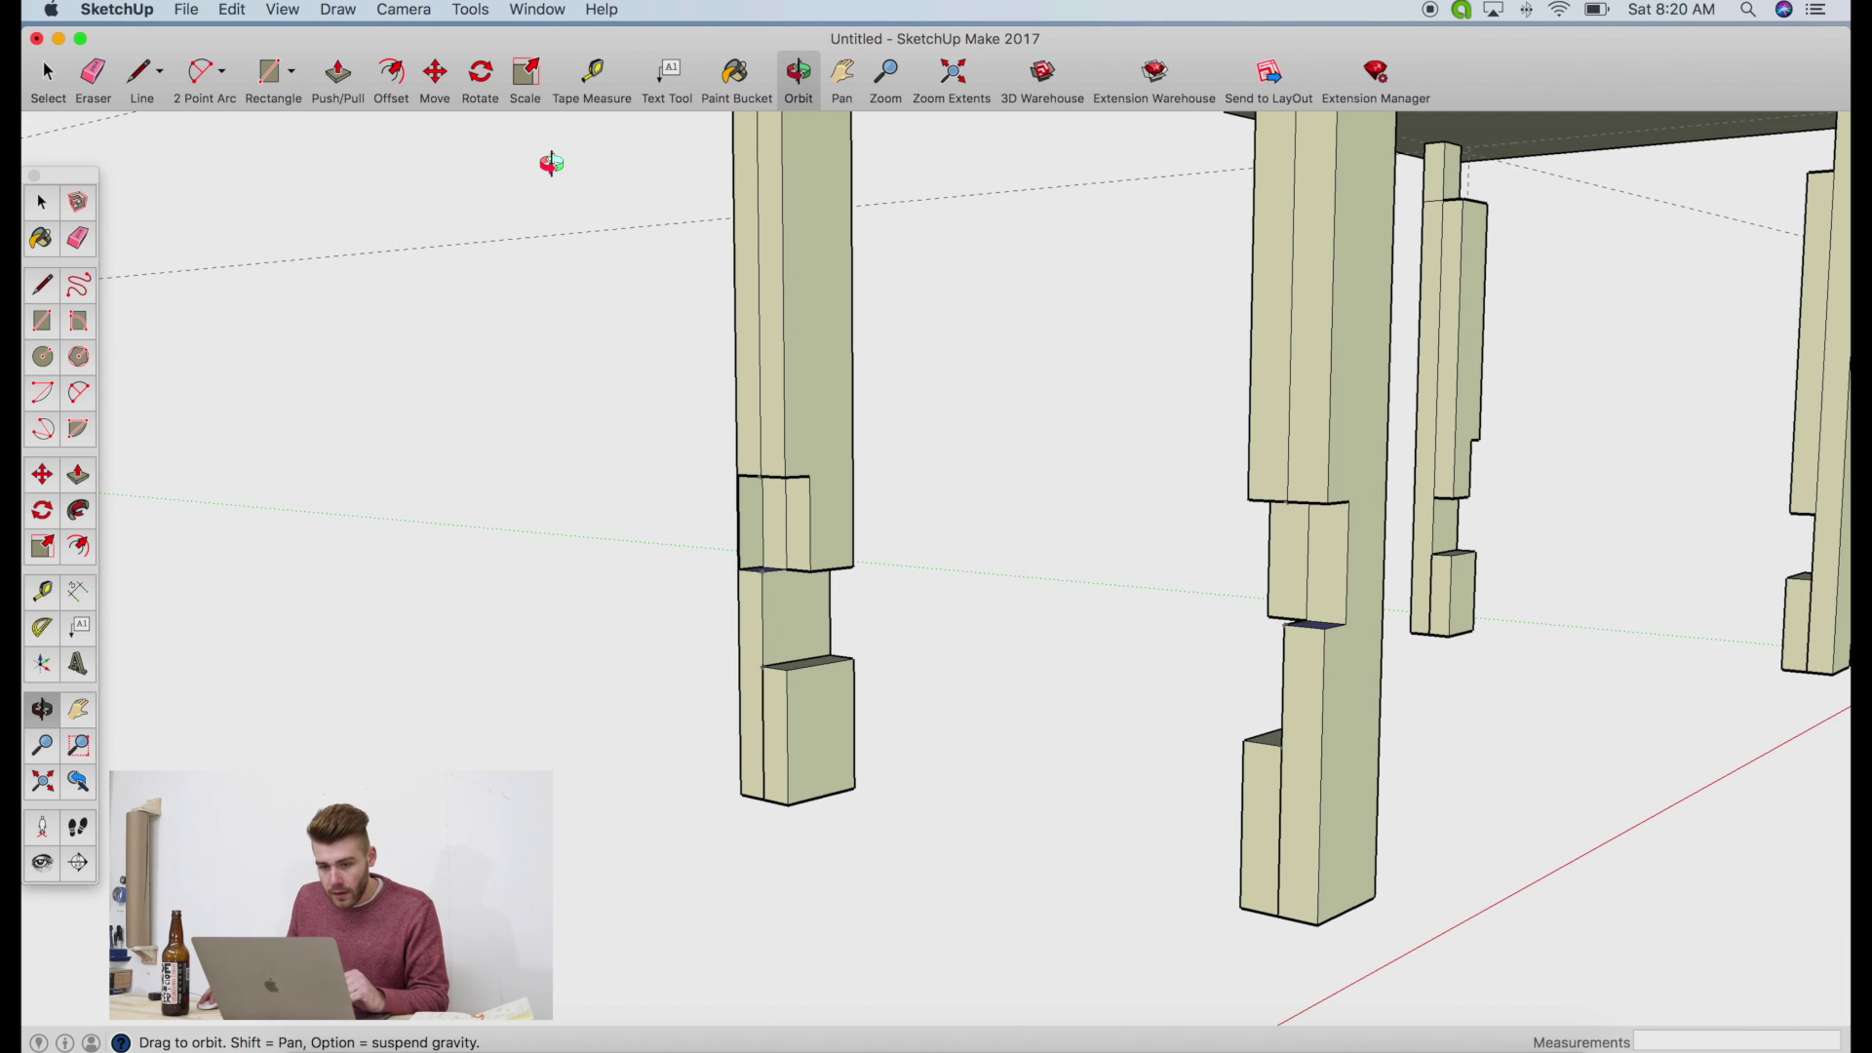
pyautogui.click(341, 75)
pyautogui.click(750, 527)
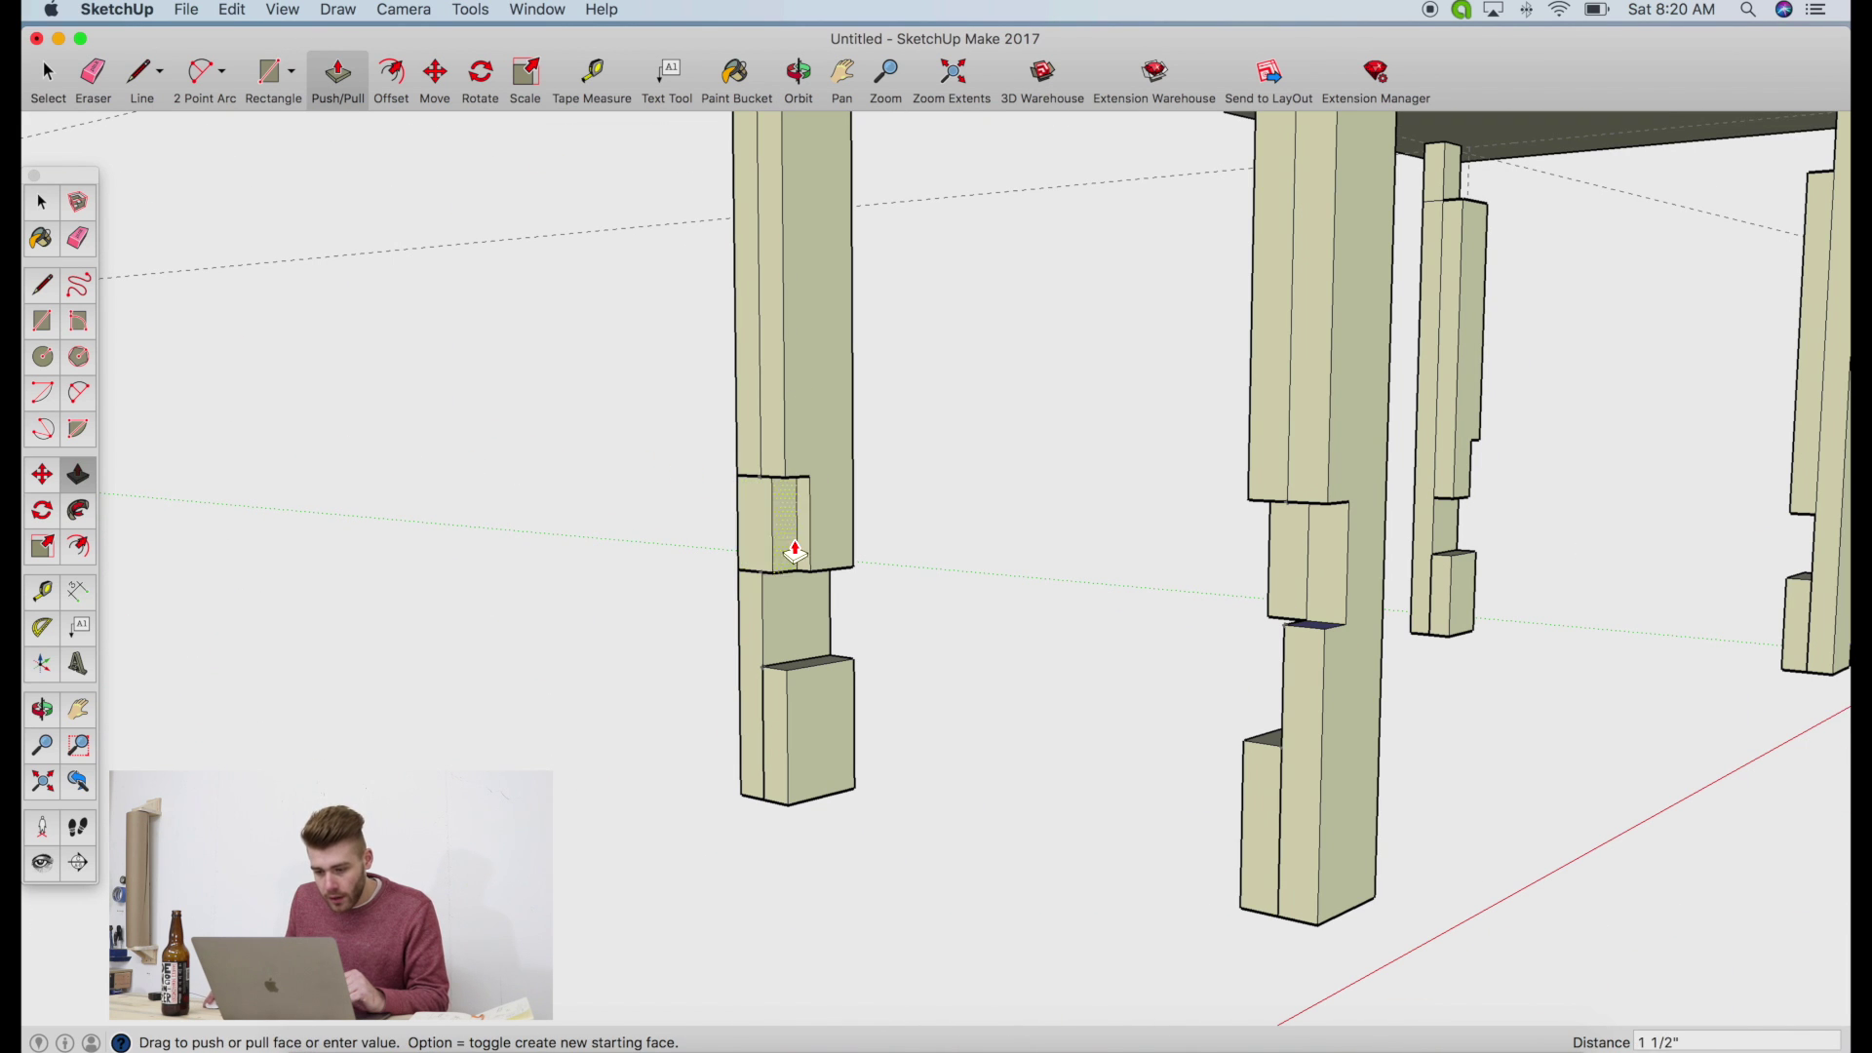
pyautogui.click(1002, 592)
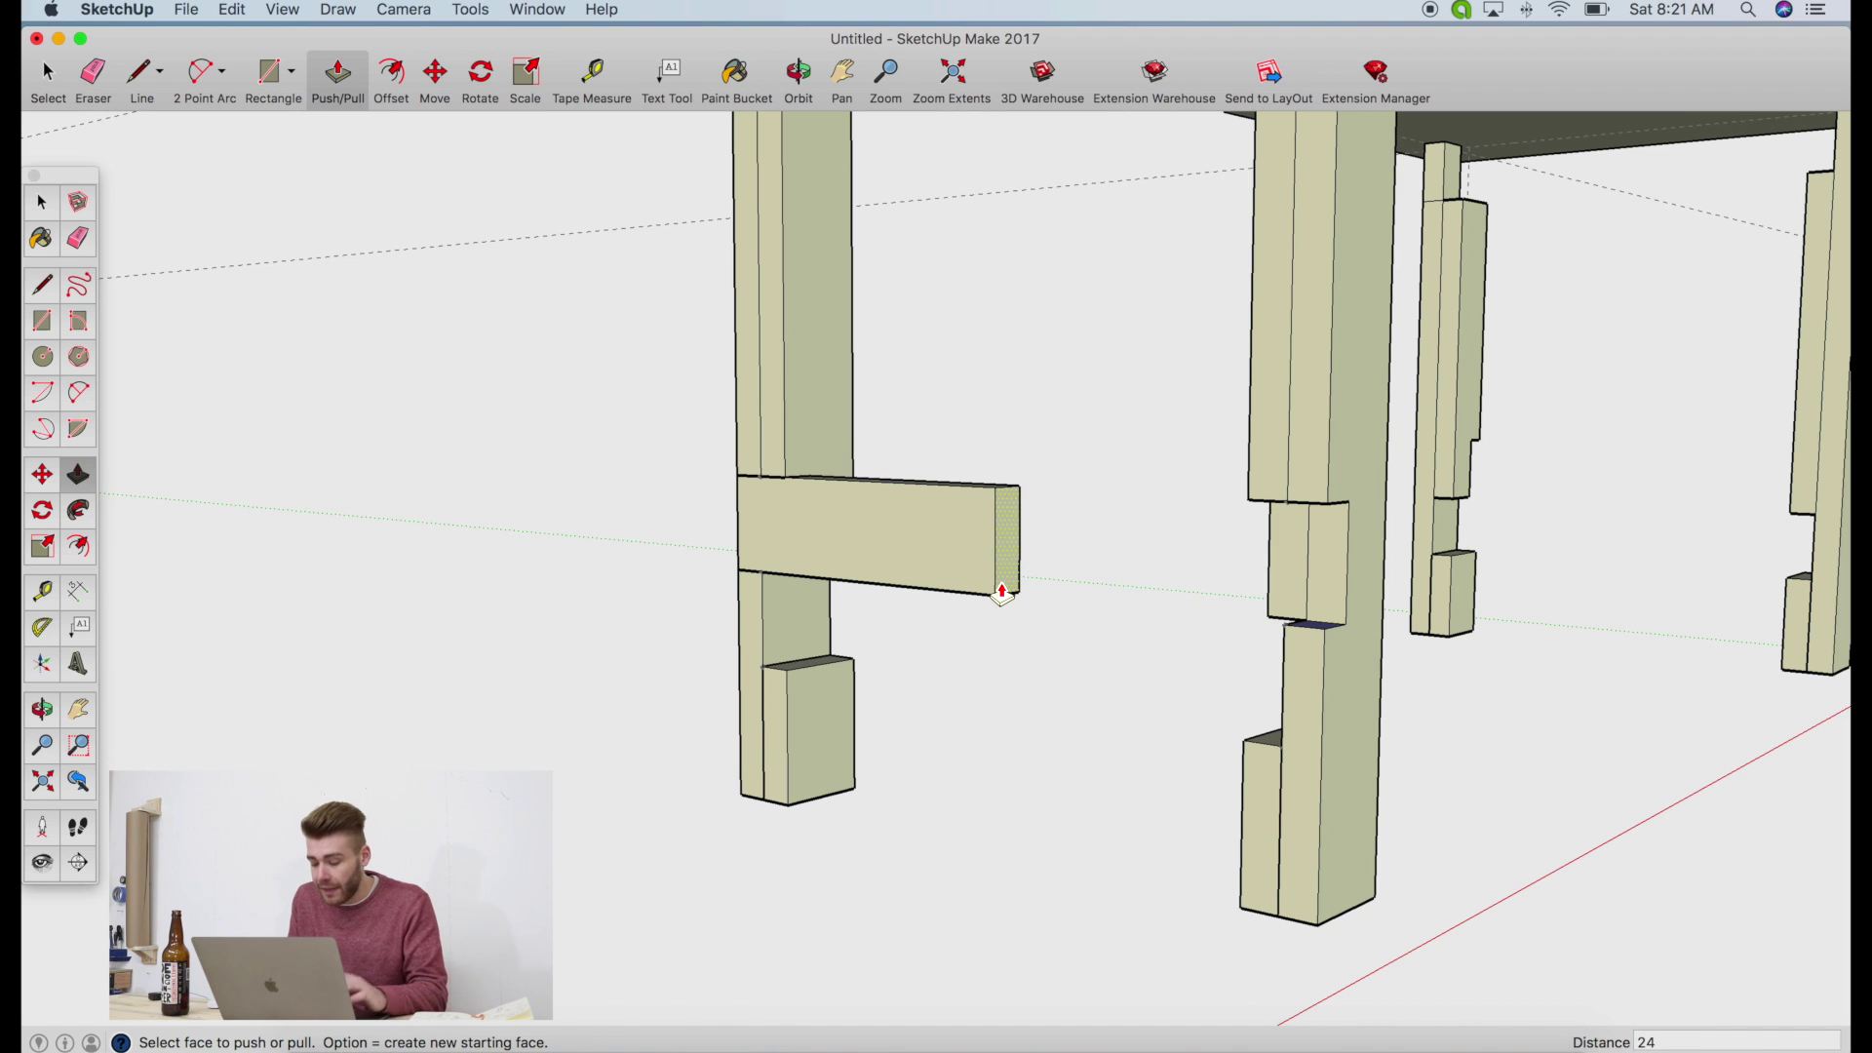
pyautogui.click(1002, 592)
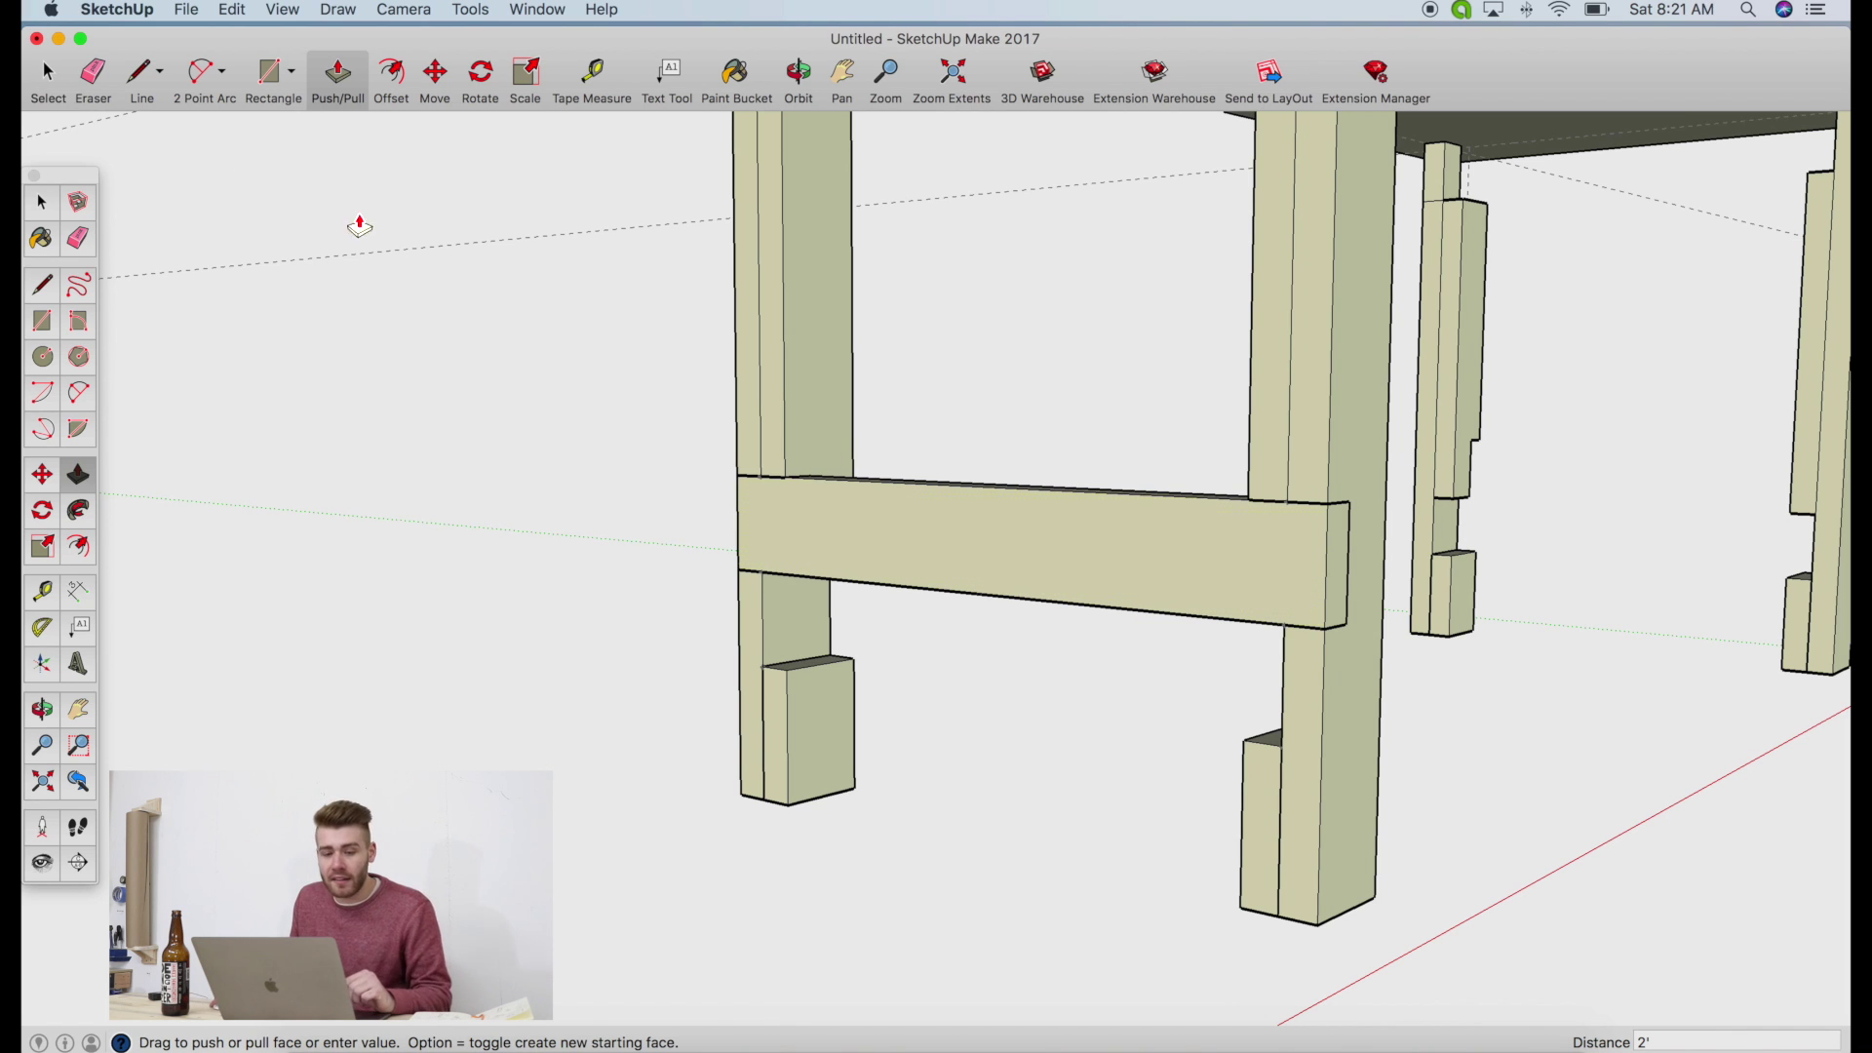
# Make the whole bar between the two legs a component named 24" stretcher
pyautogui.click(39, 203)
pyautogui.click(1055, 546)
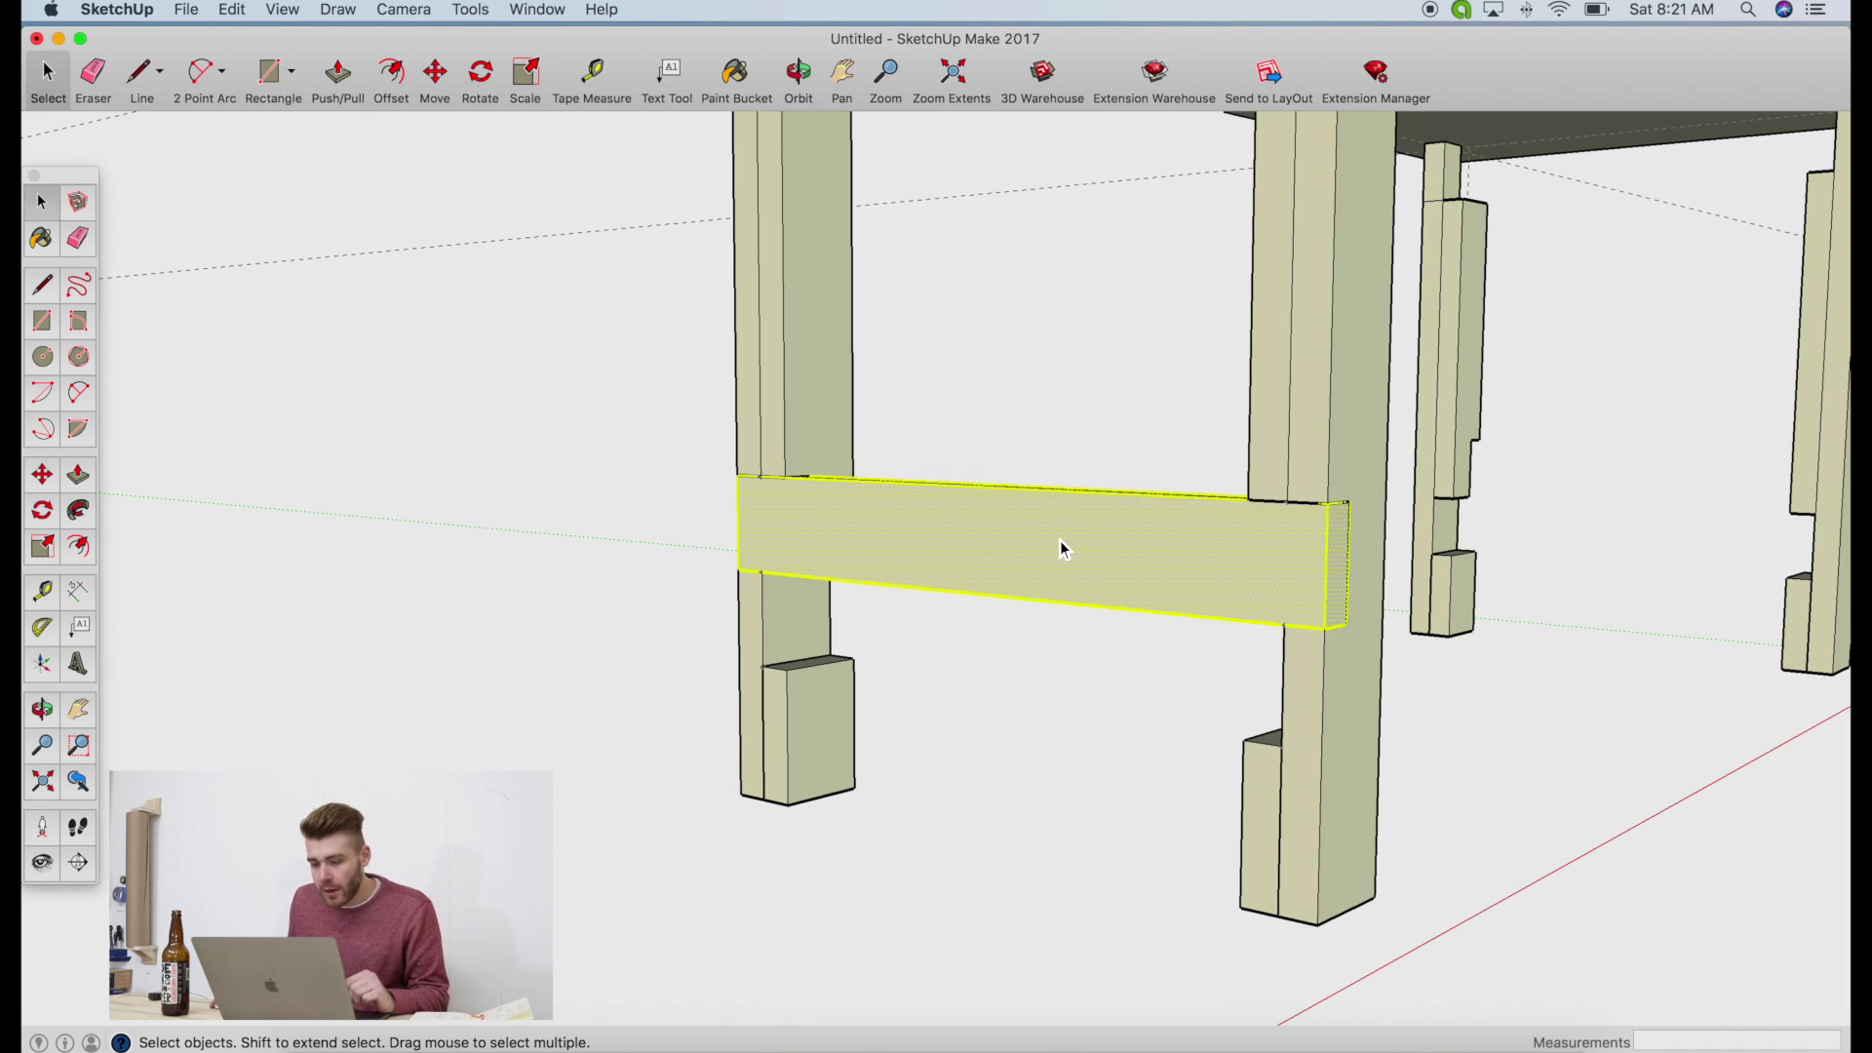
pyautogui.rightClick(1065, 540)
pyautogui.click(1152, 686)
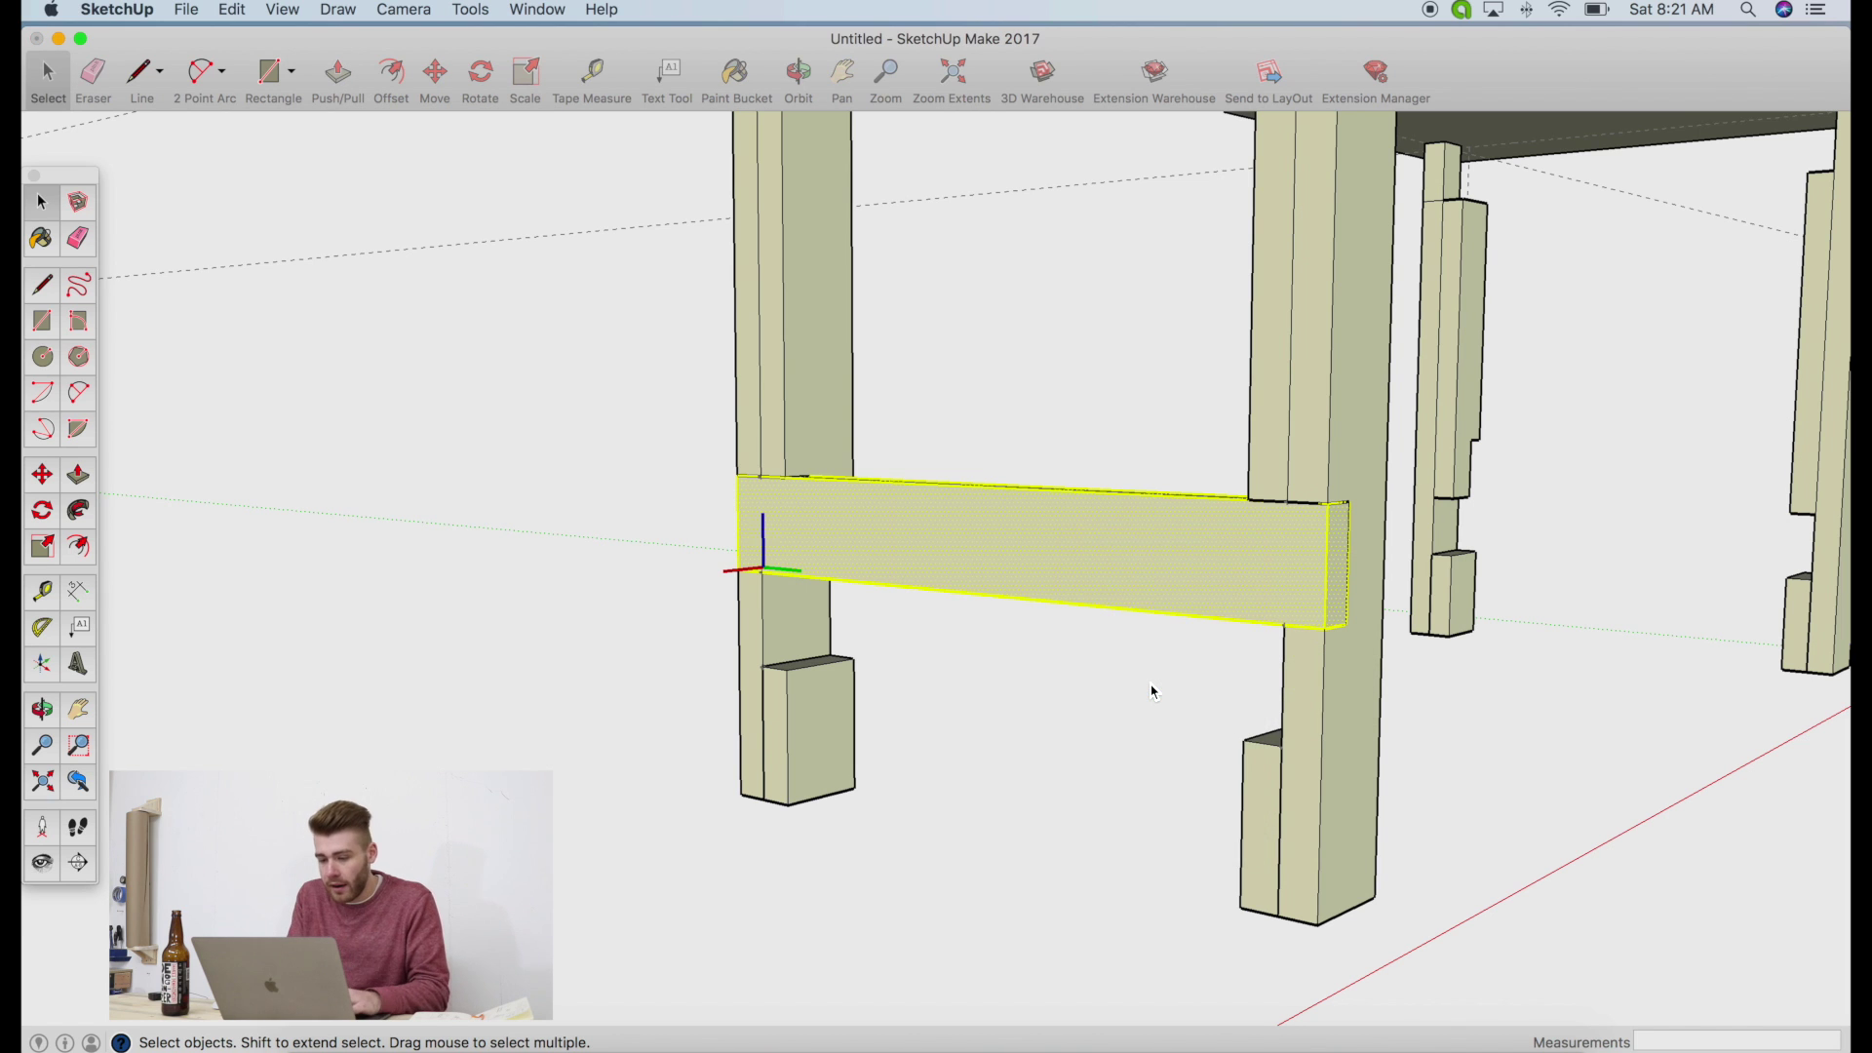
pyautogui.write('St')
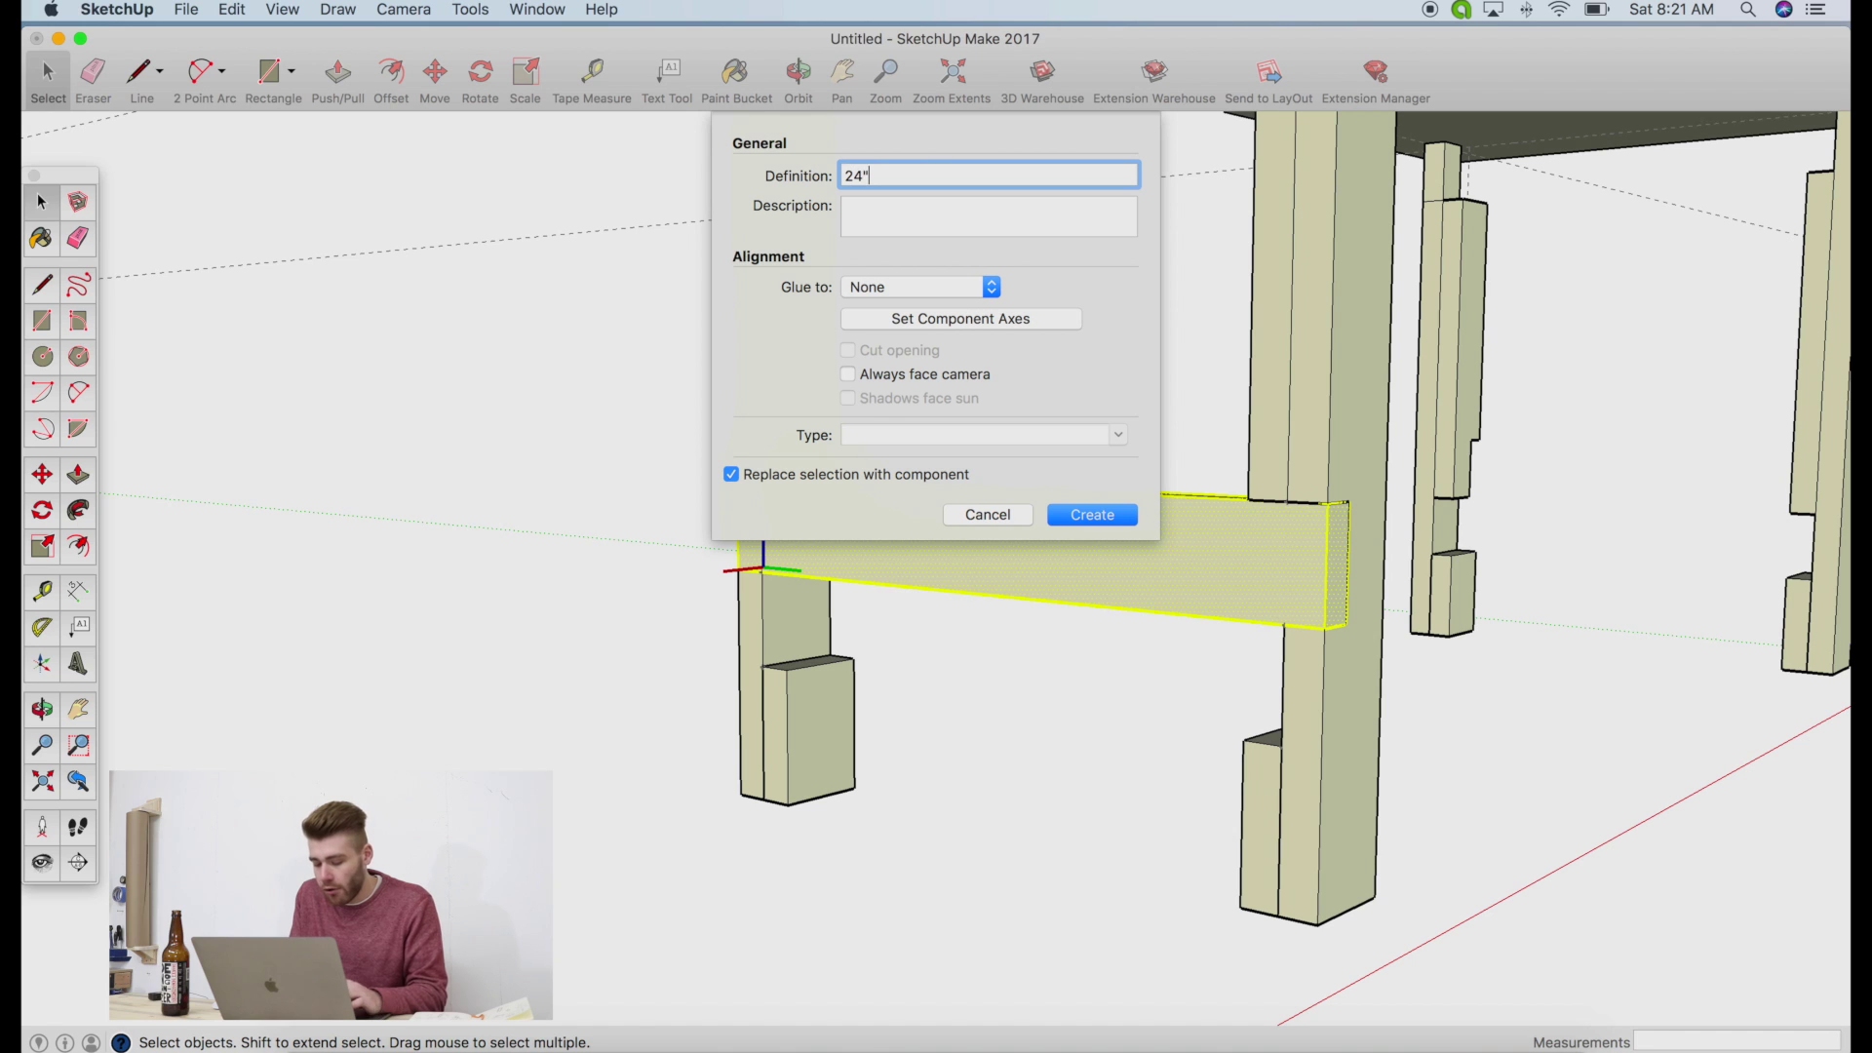
pyautogui.write('24" stretcher')
pyautogui.press('Return')
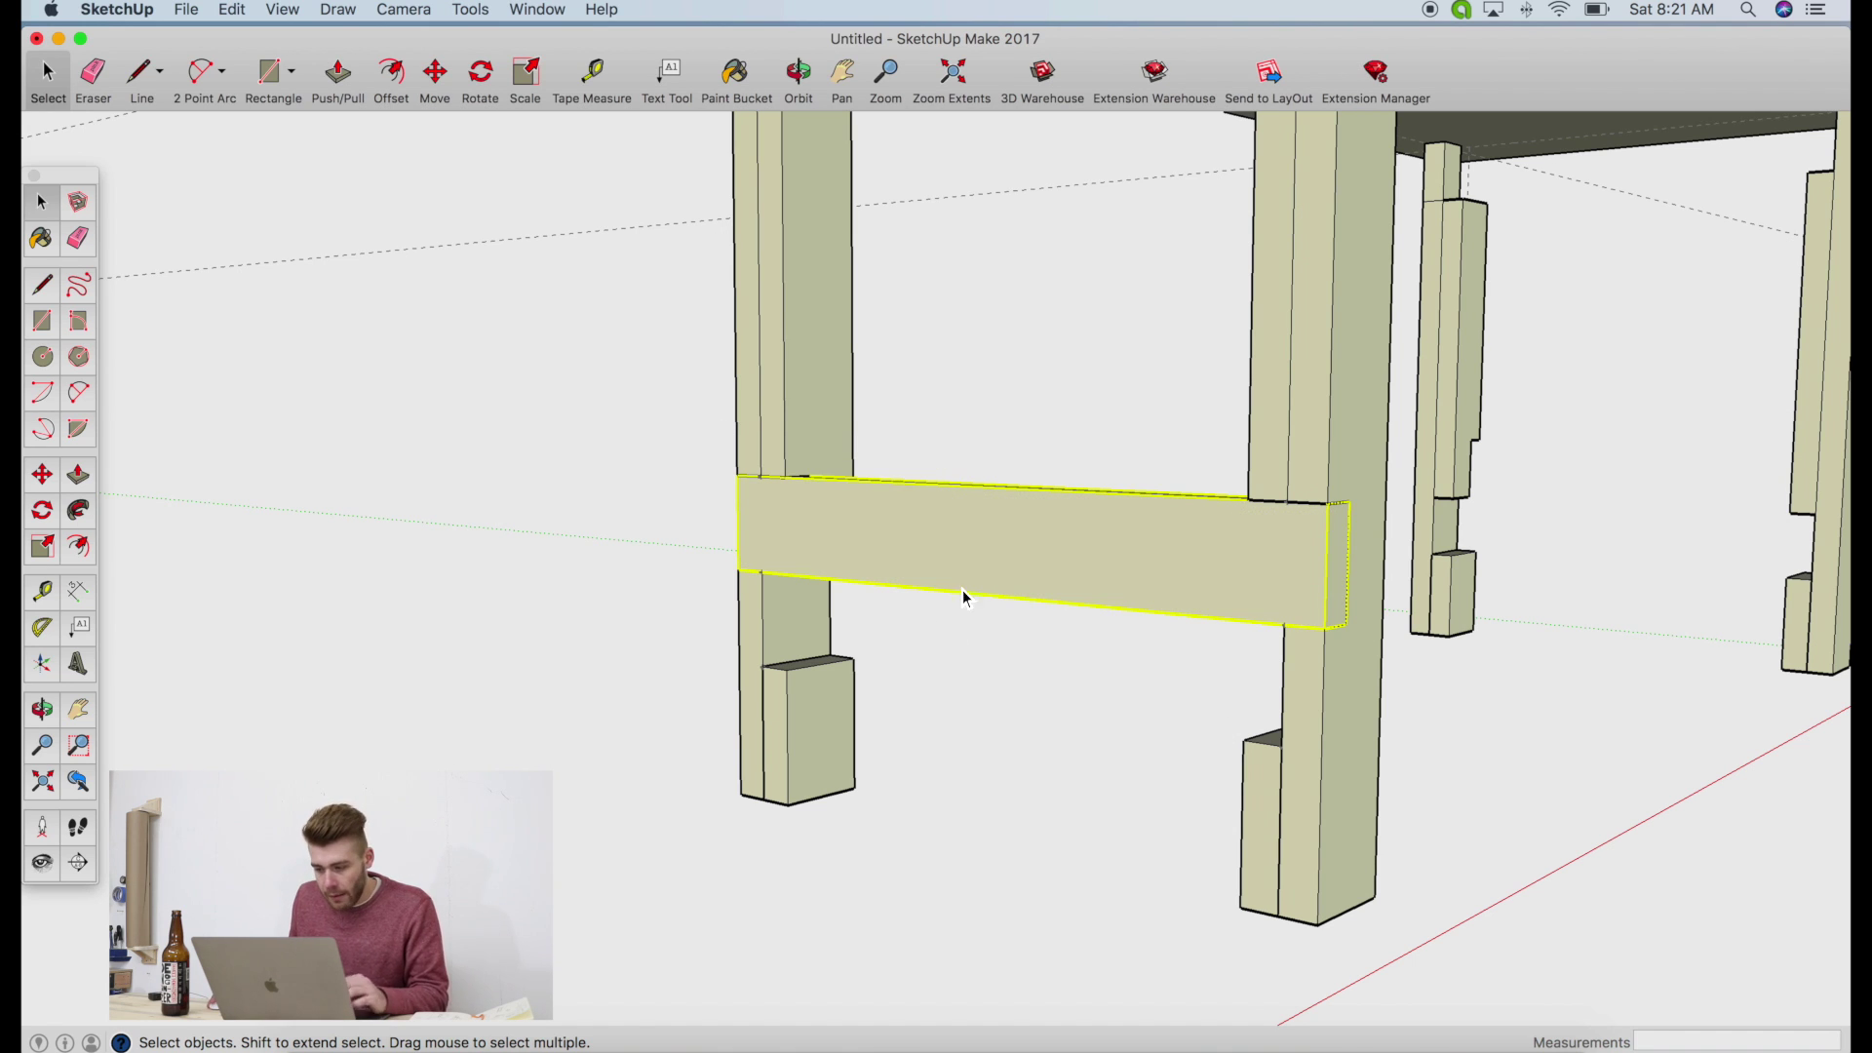
# Copy the stretcher and place the duplicate near the leg pair at the table's other end
pyautogui.press('super+c')
pyautogui.press('super+v')
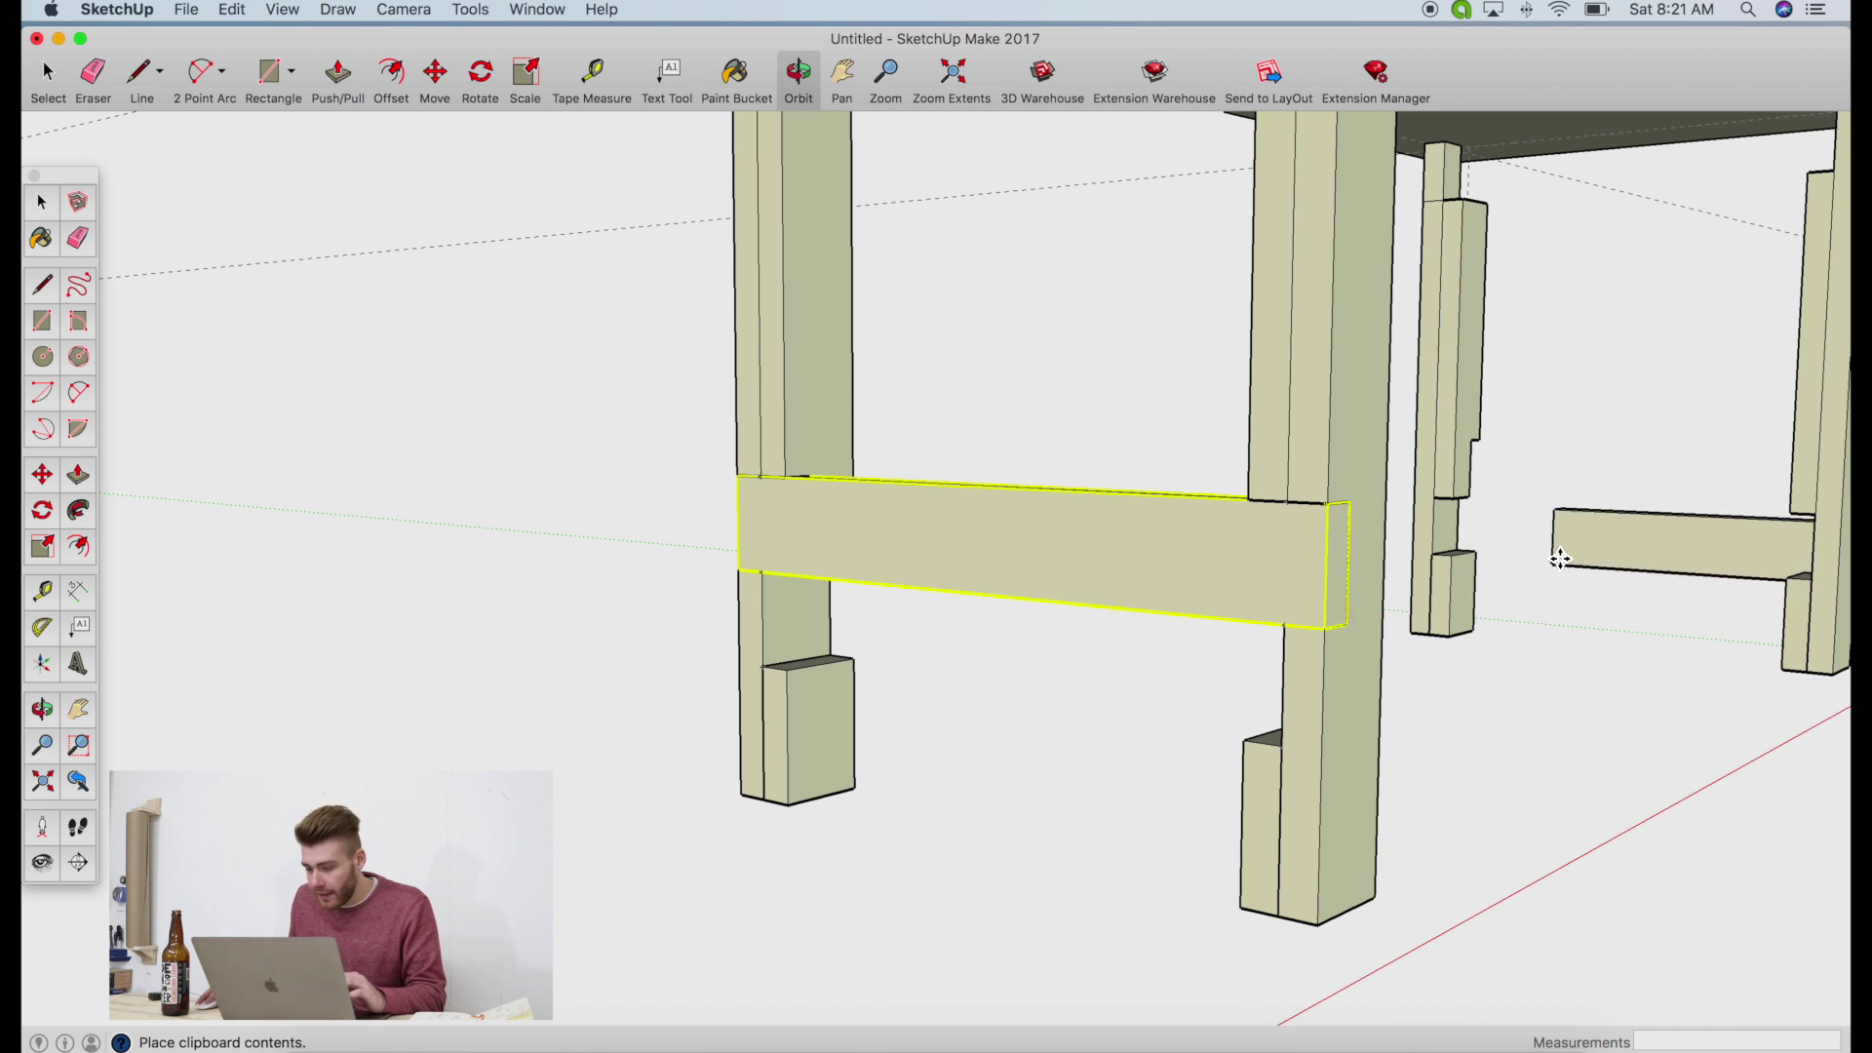
pyautogui.click(1523, 556)
pyautogui.click(798, 70)
pyautogui.moveTo(1583, 488); pyautogui.dragTo(637, 258)
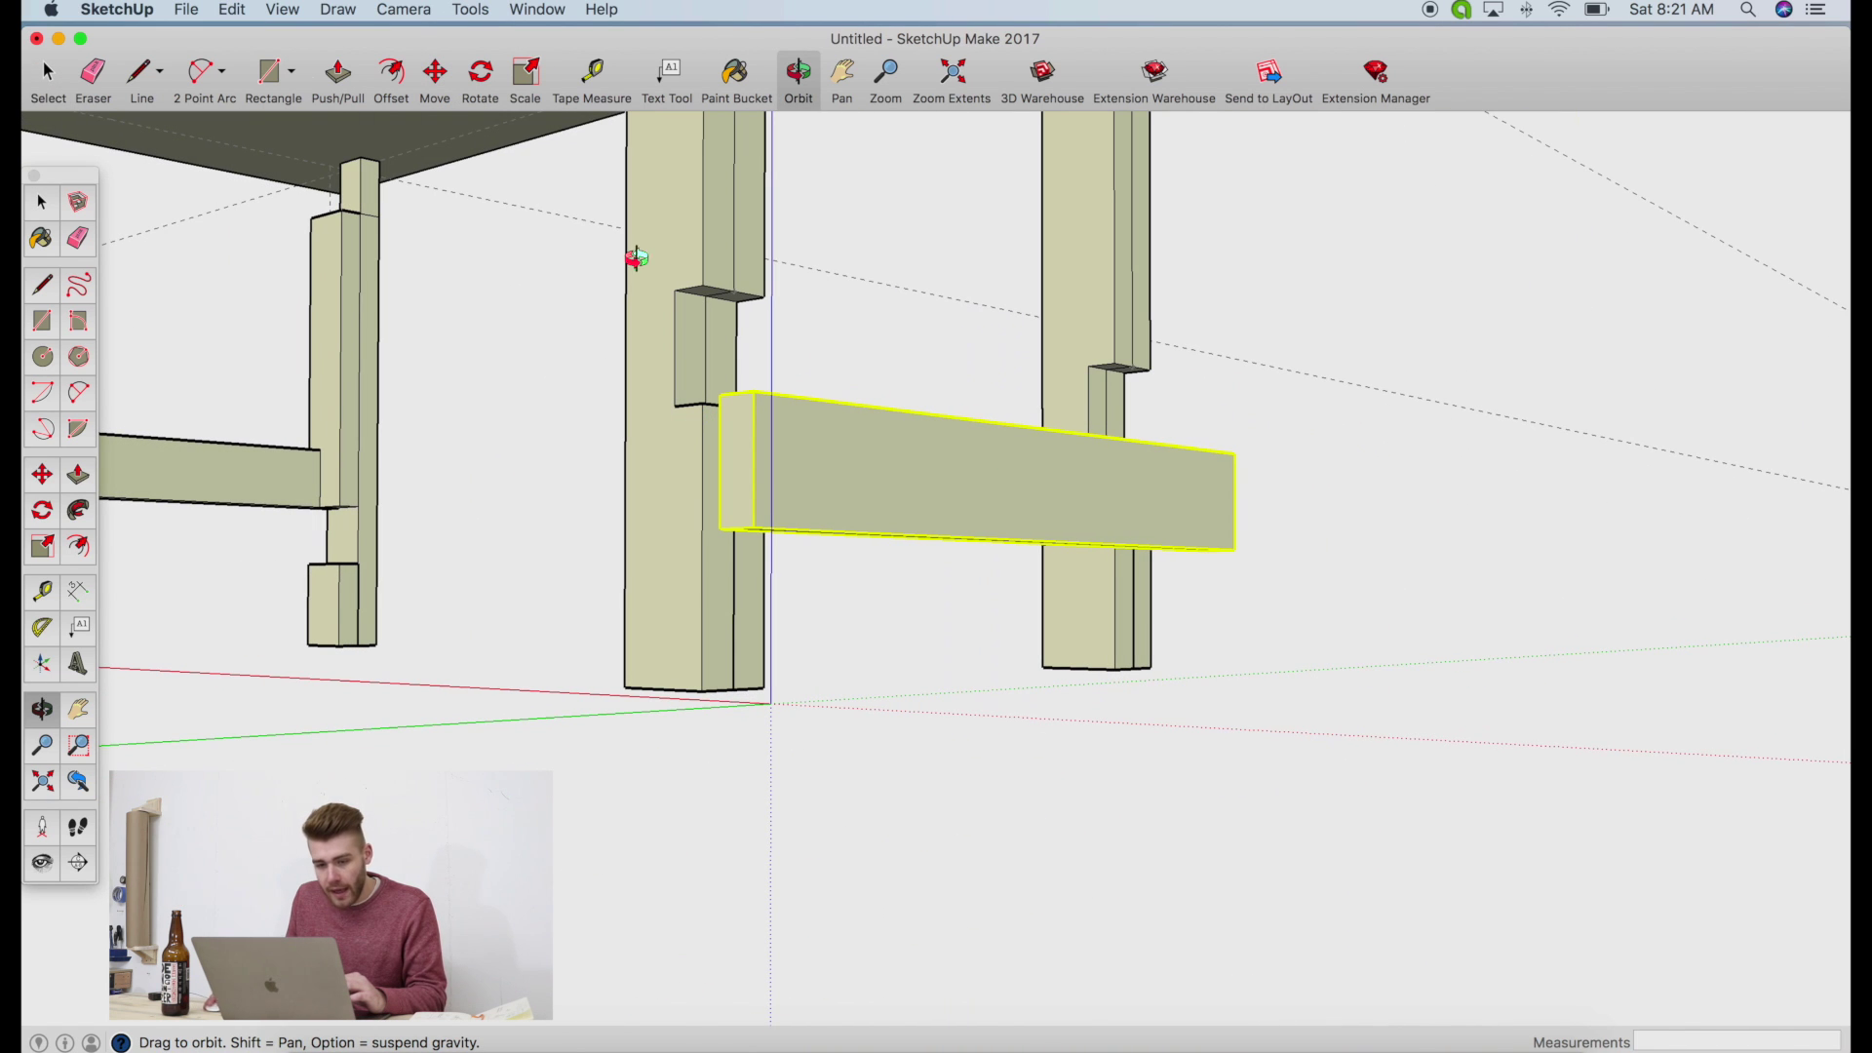
# Move the copied stretcher by its end corner into the middle notches of the second leg pair
pyautogui.click(429, 78)
pyautogui.click(723, 397)
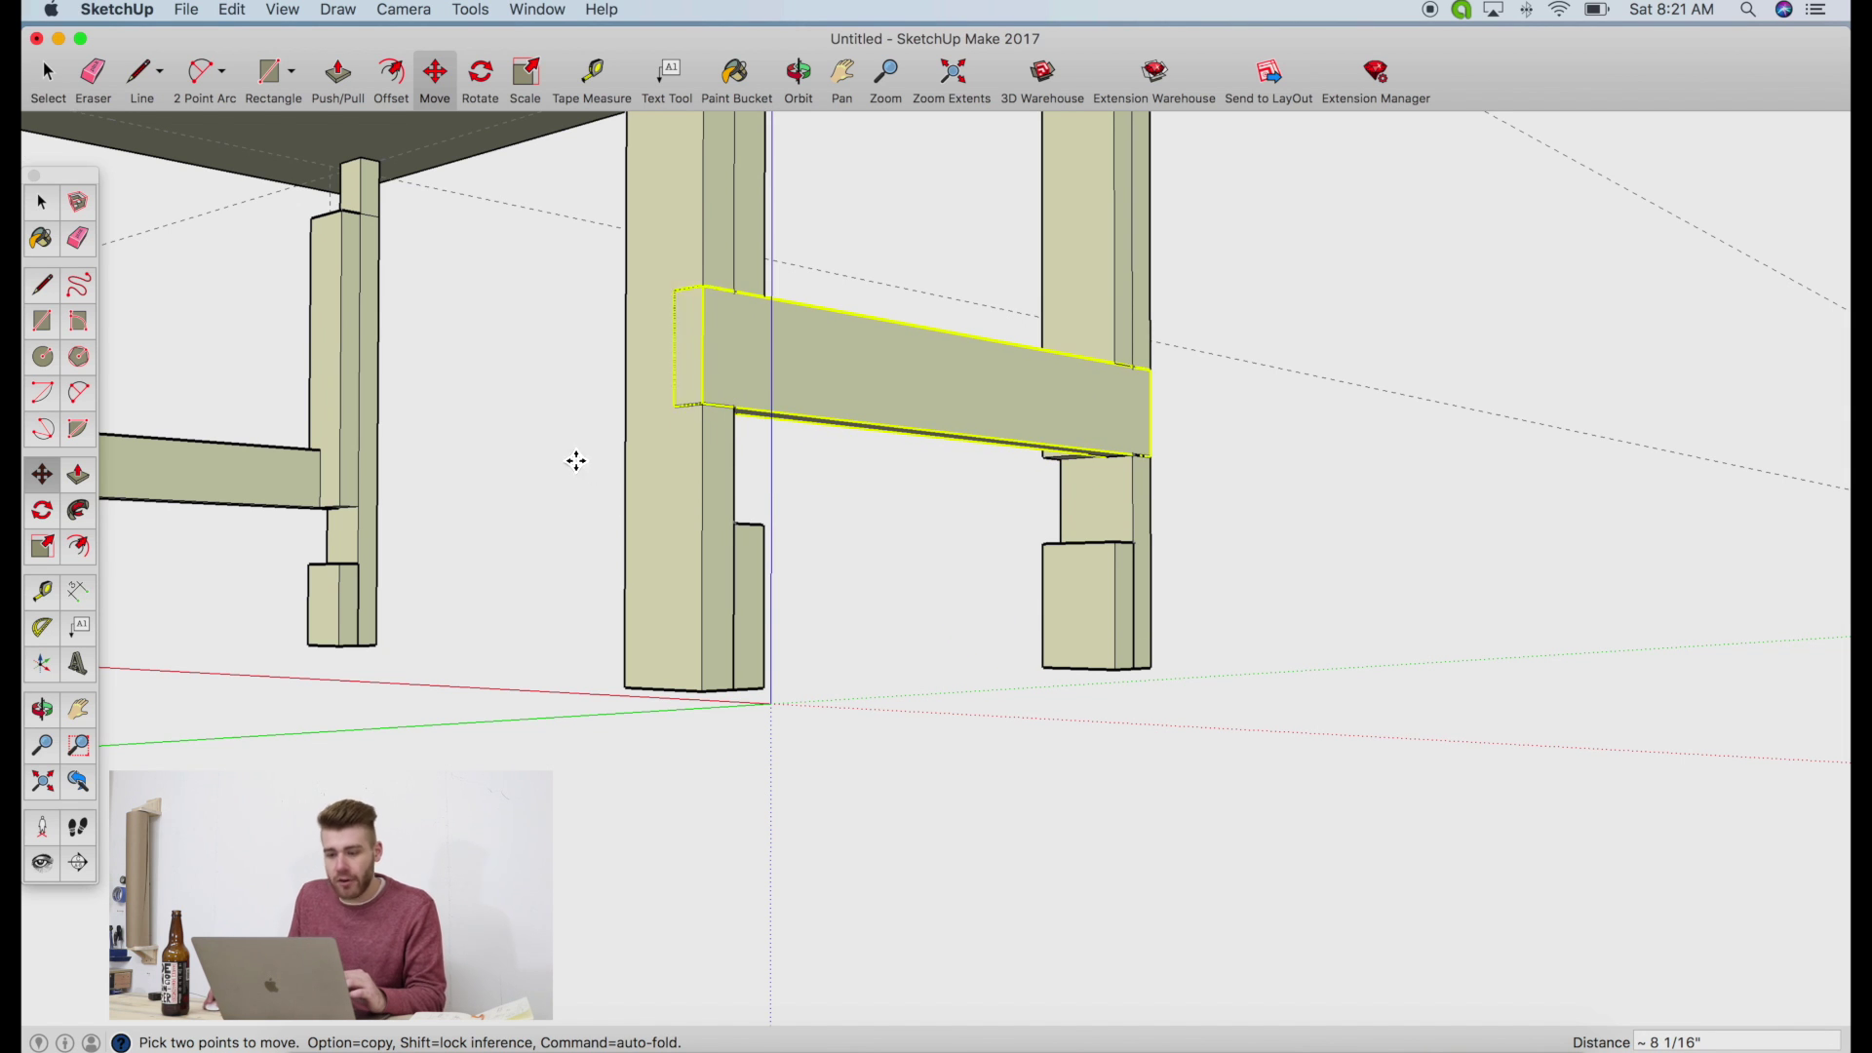
pyautogui.press('Escape')
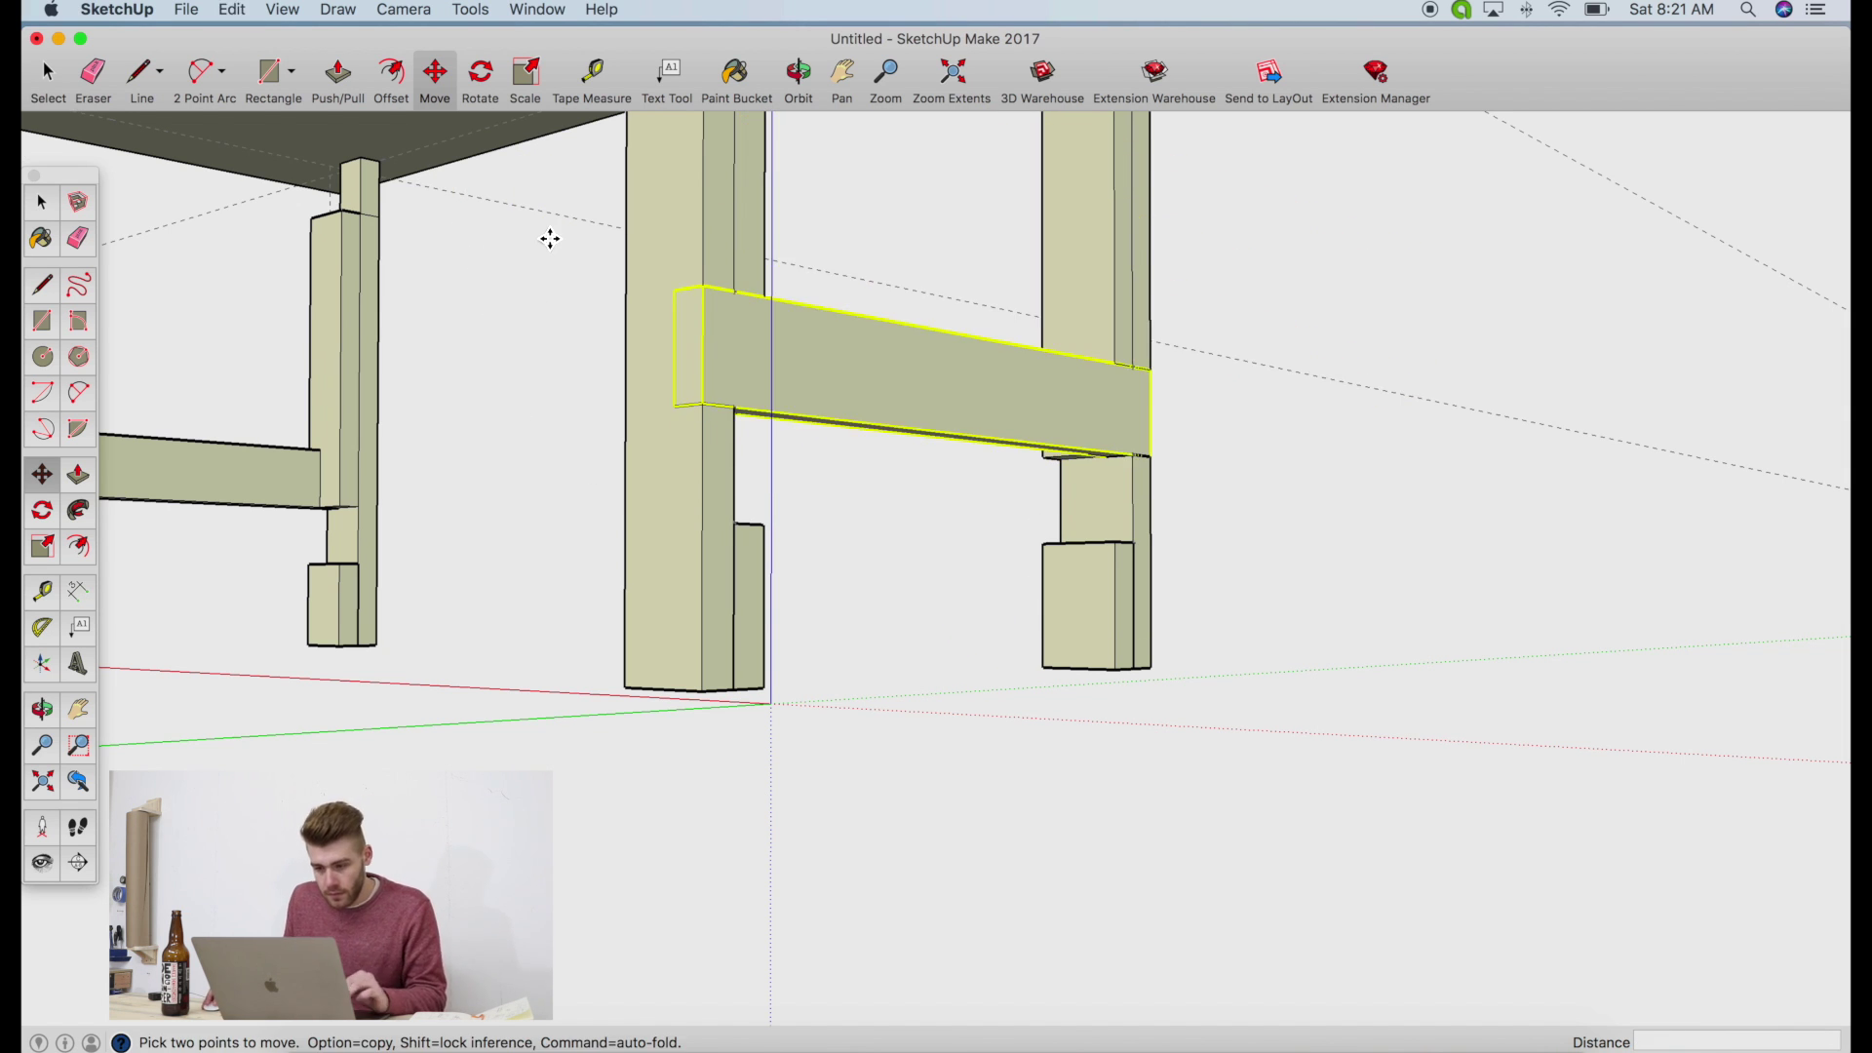
pyautogui.click(47, 78)
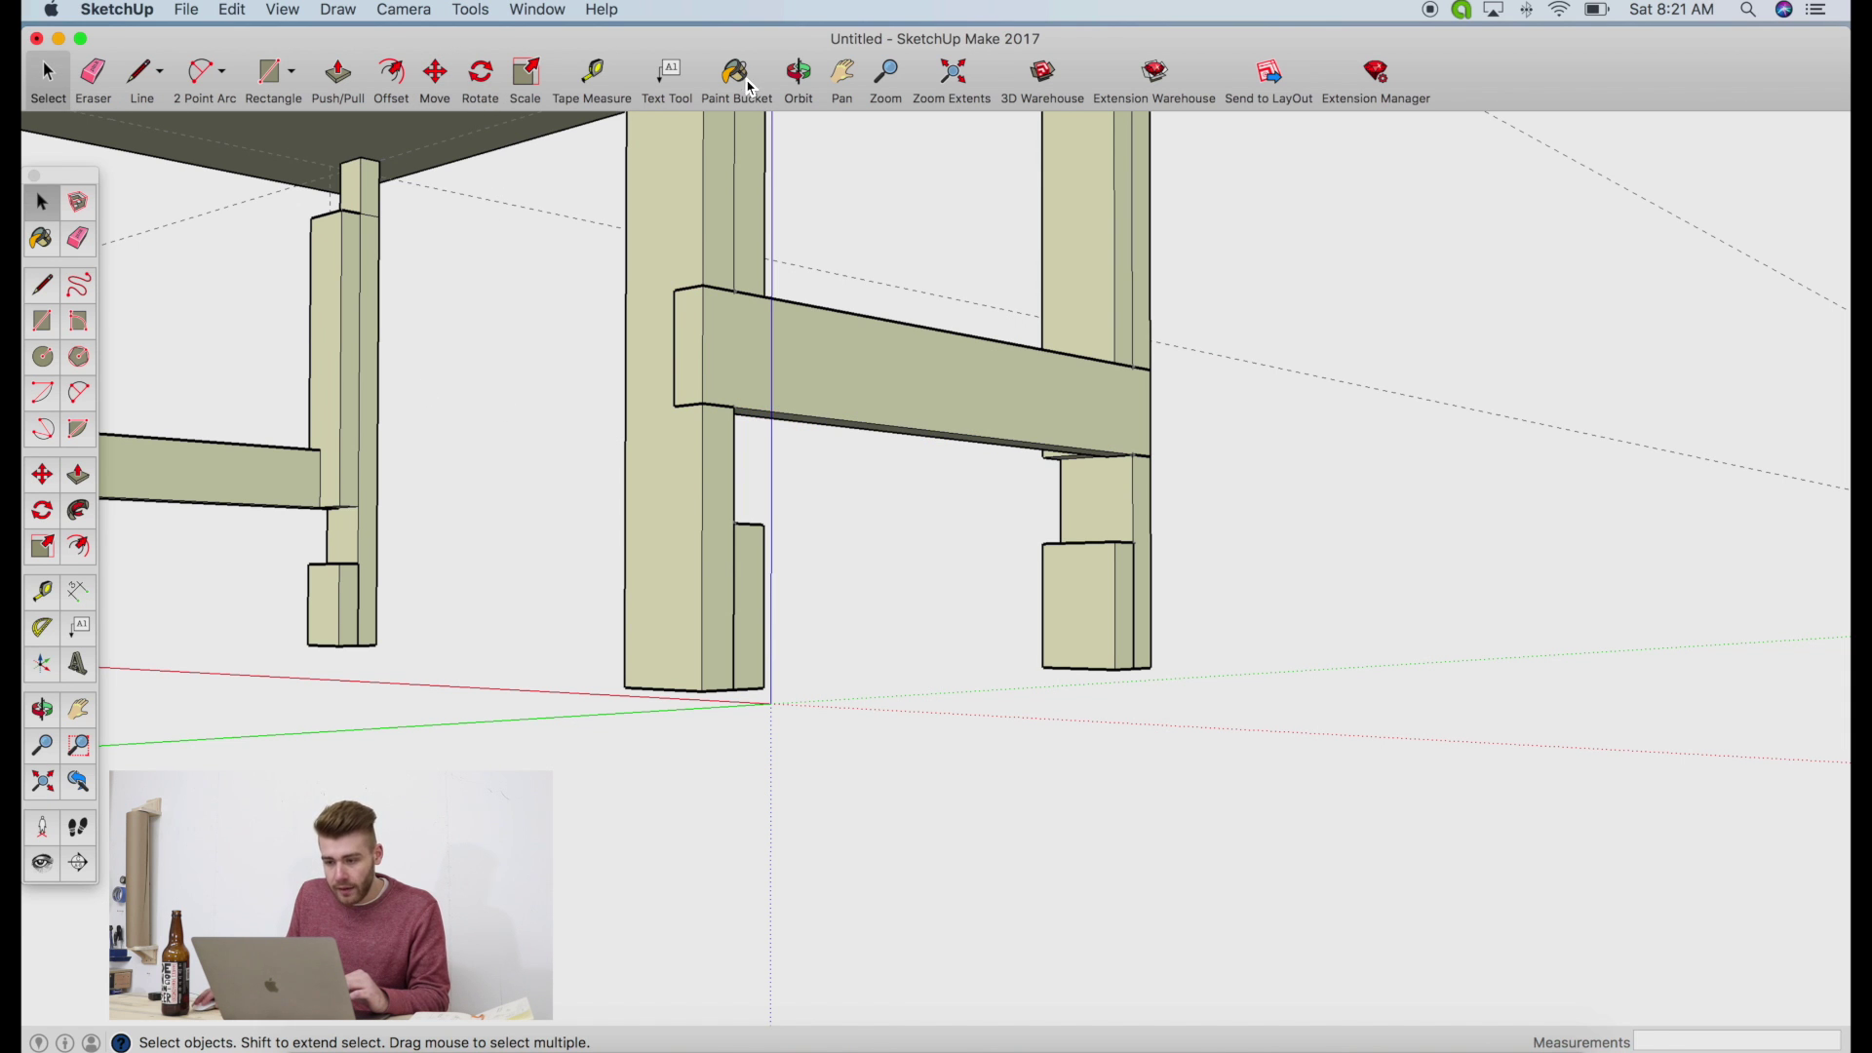
pyautogui.click(799, 78)
pyautogui.moveTo(1423, 344); pyautogui.dragTo(984, 362)
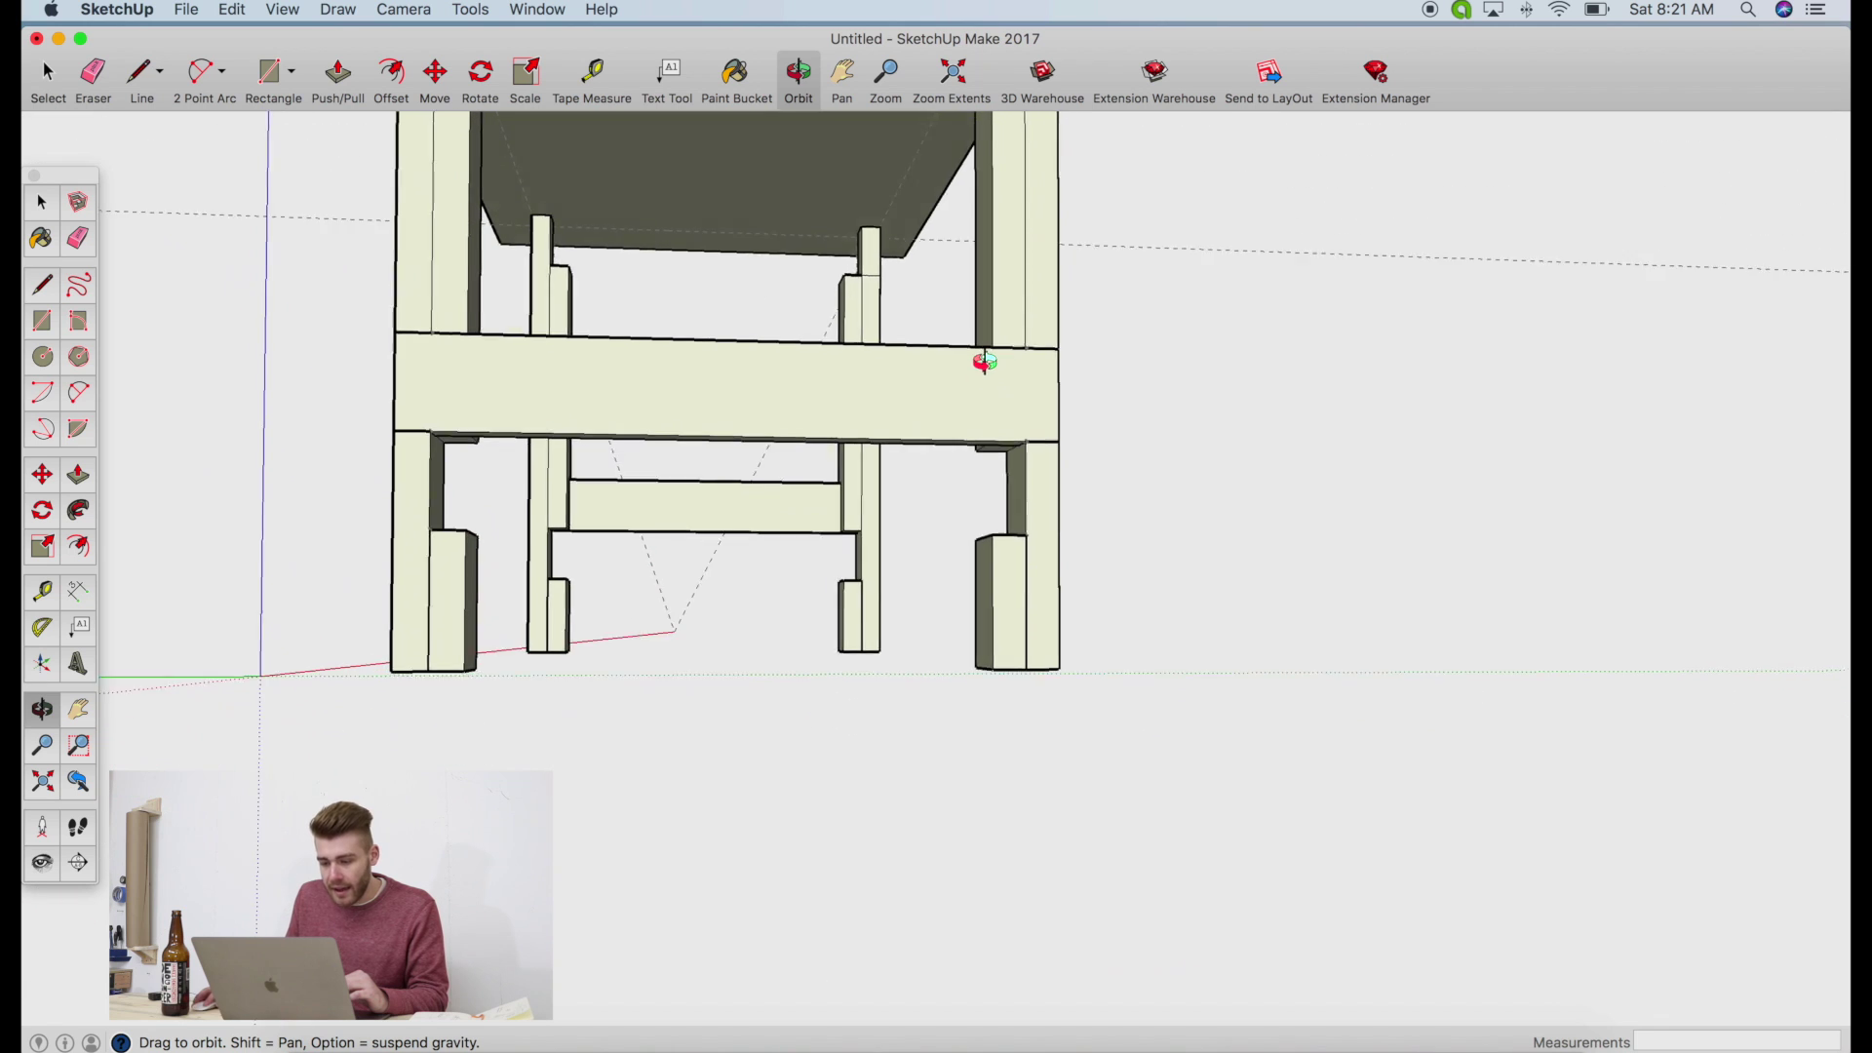
# Draw a rectangle about 3 1/2 by 1 1/4 inches filling the lower notch of one leg beneath the 24-inch stretcher
pyautogui.scroll(3, 982, 468)
pyautogui.press('p')
pyautogui.press('r')
pyautogui.click(1081, 645)
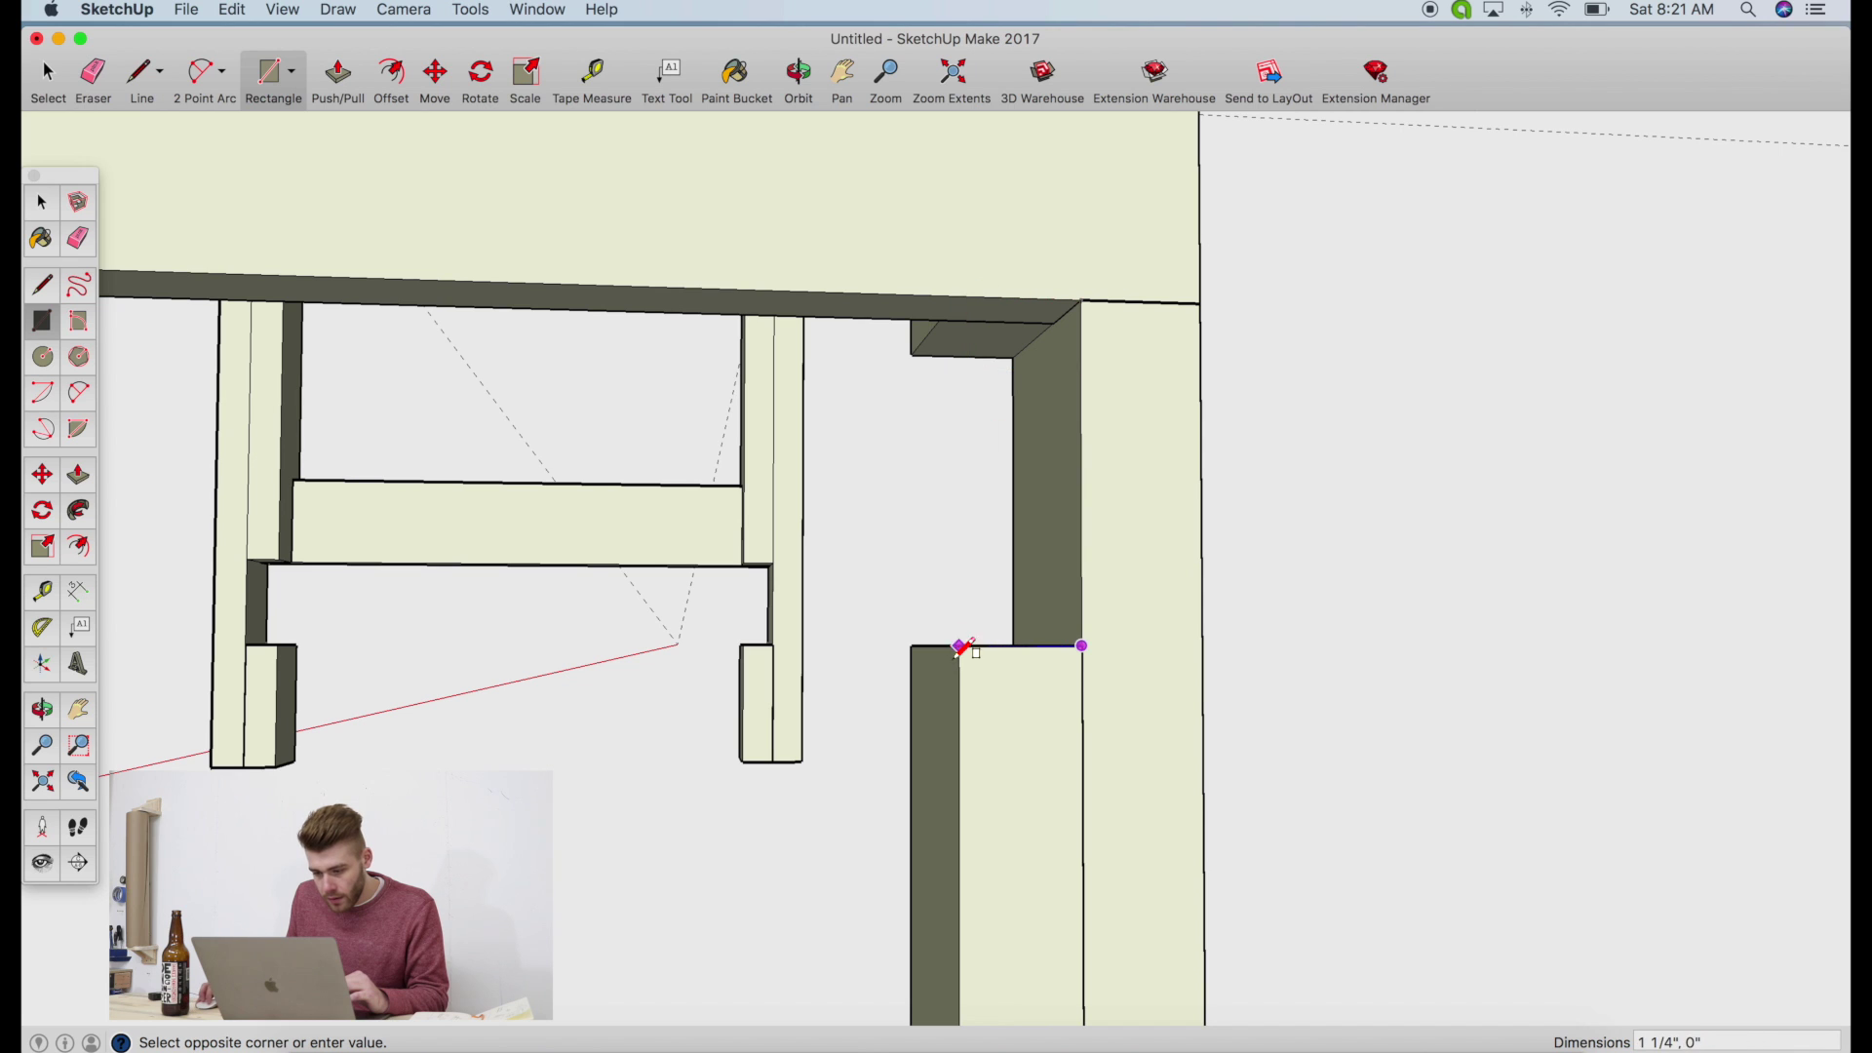
pyautogui.click(959, 297)
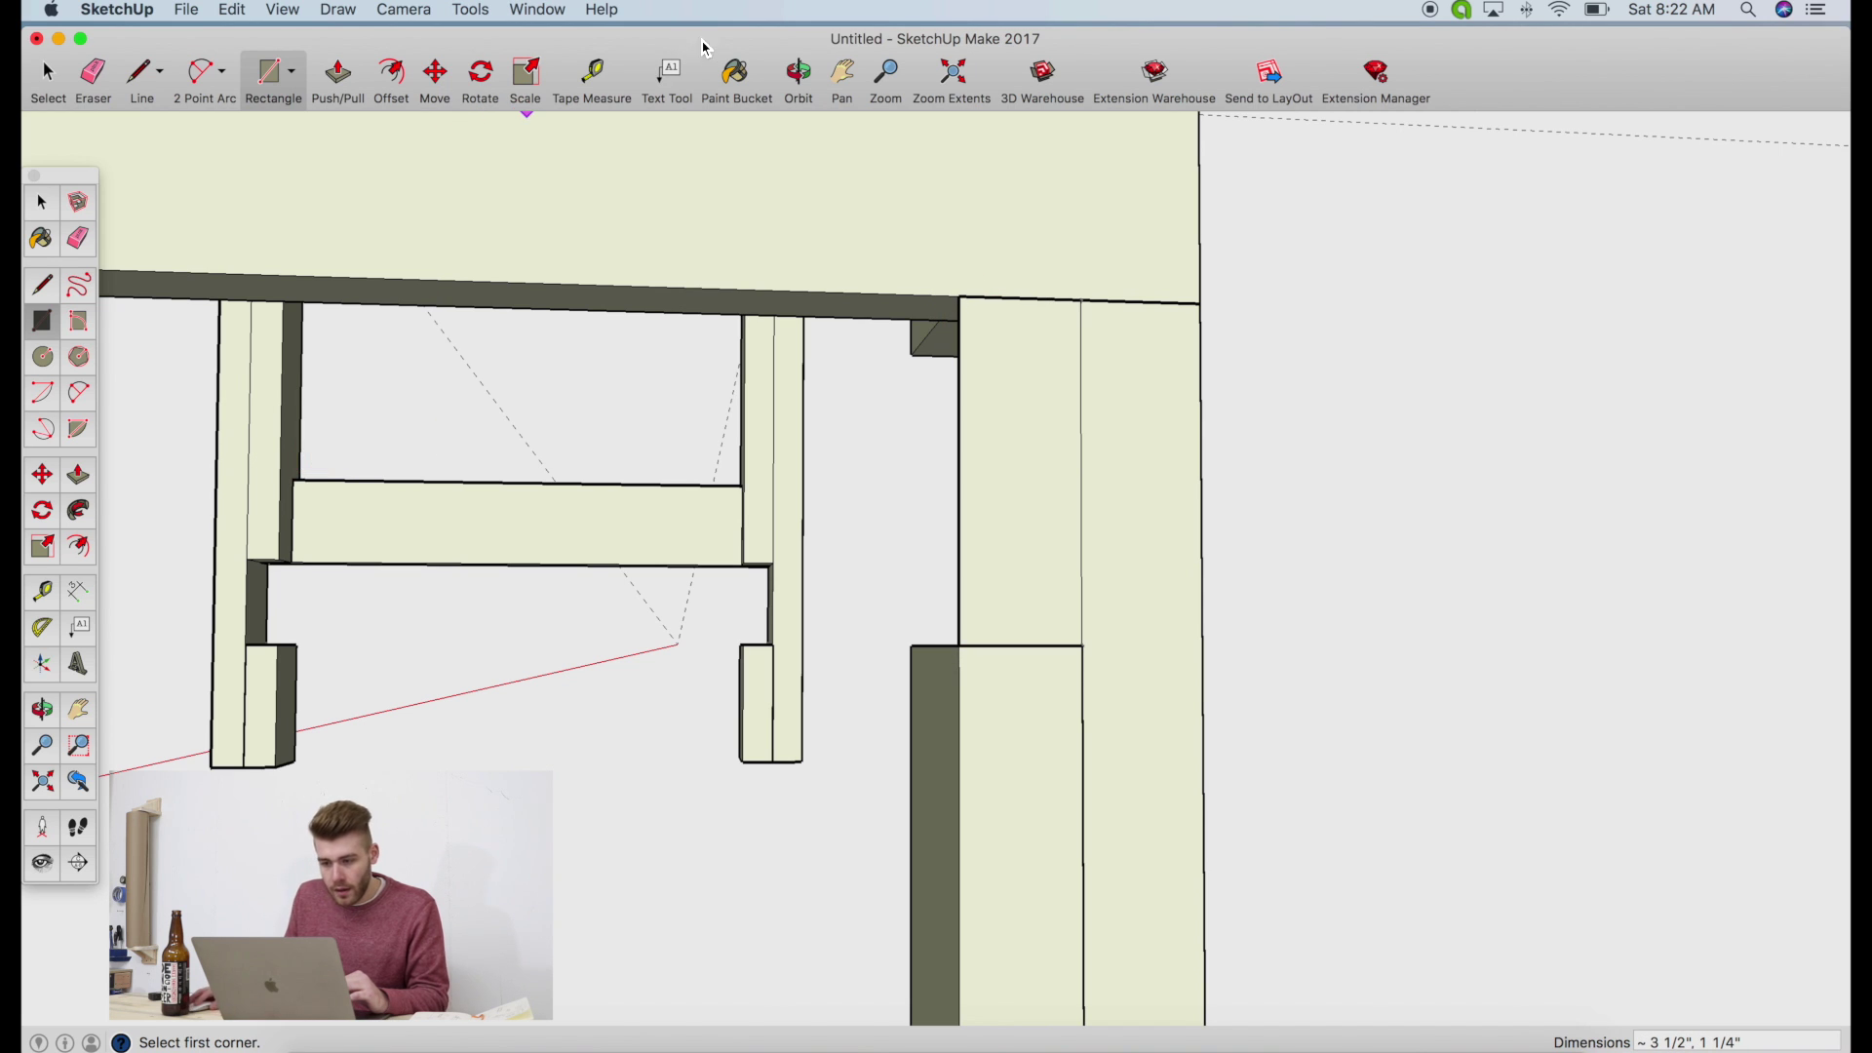
# Extrude the lower notch rectangle along the table's length to the matching notch of the leg at the other end
pyautogui.click(799, 73)
pyautogui.moveTo(1346, 380); pyautogui.dragTo(144, 424)
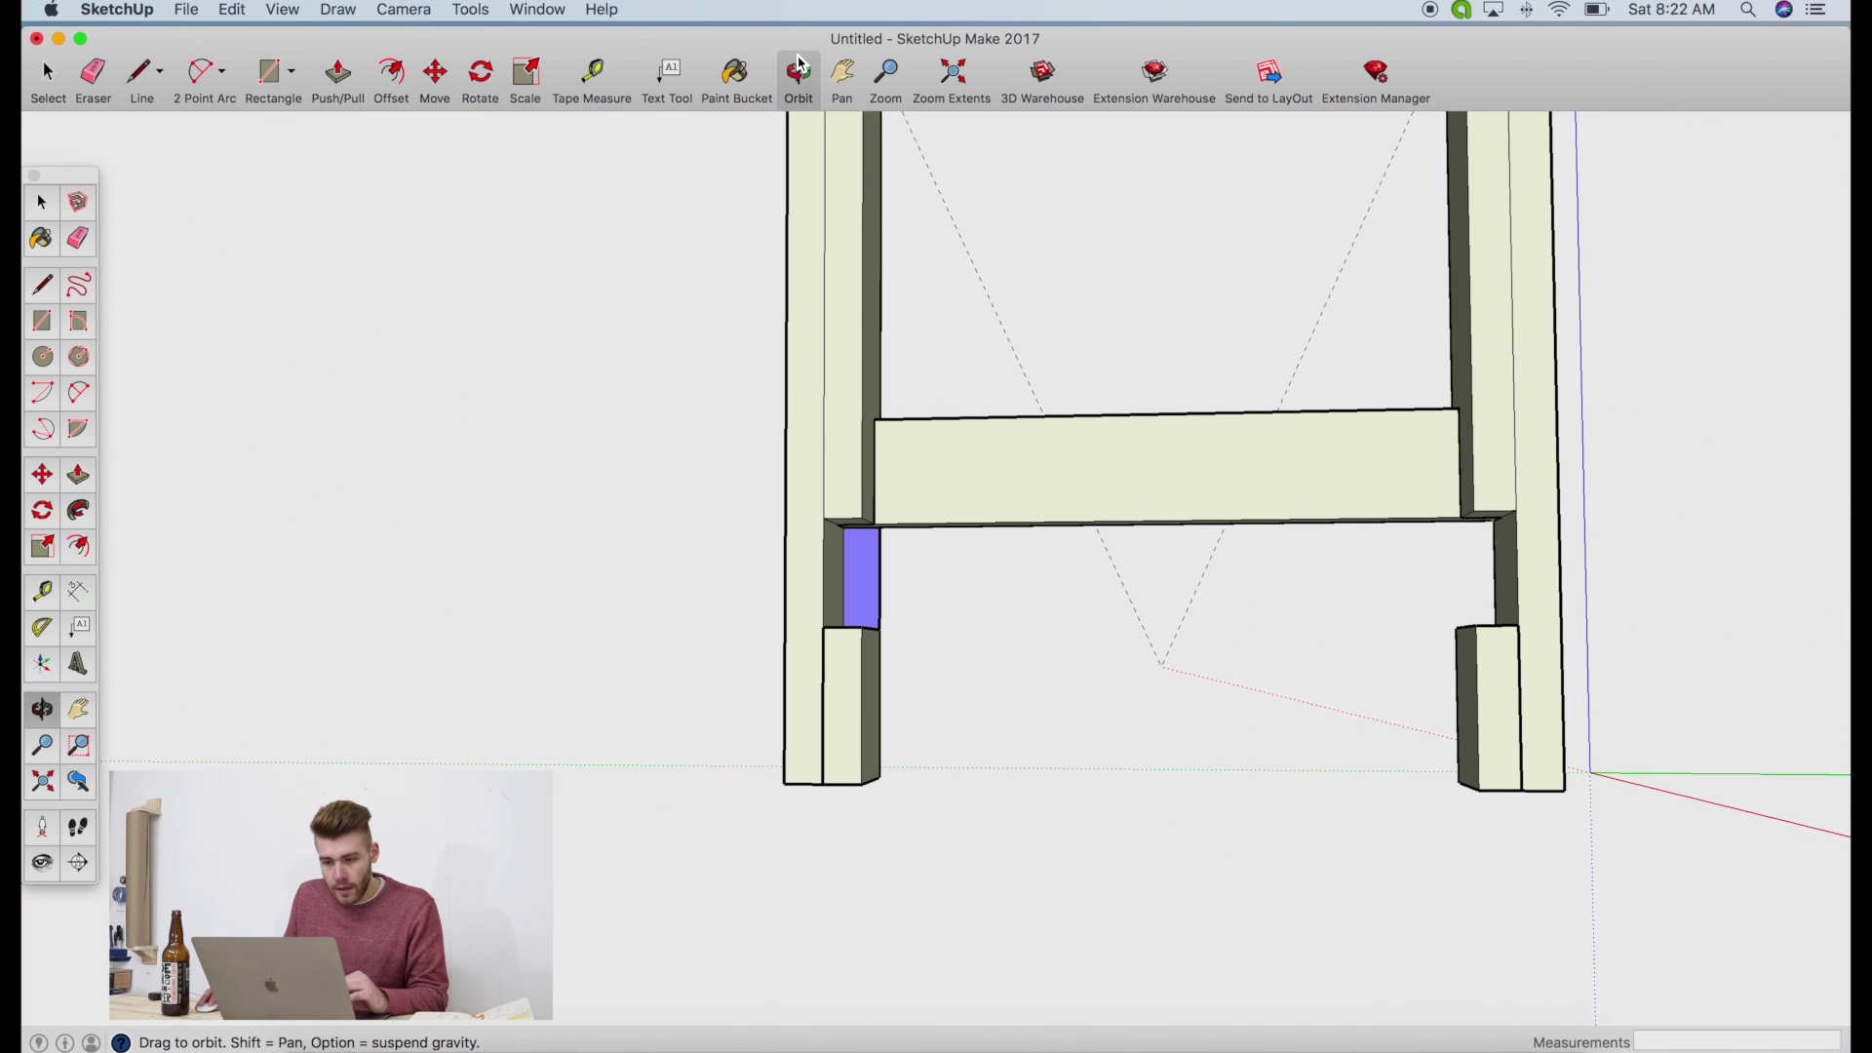
pyautogui.click(337, 76)
pyautogui.moveTo(858, 610); pyautogui.dragTo(253, 543)
# Make the long bar a component named Long stretch and place a copy in the lower notches on the table's opposite long side
pyautogui.scroll(-5, 444, 585)
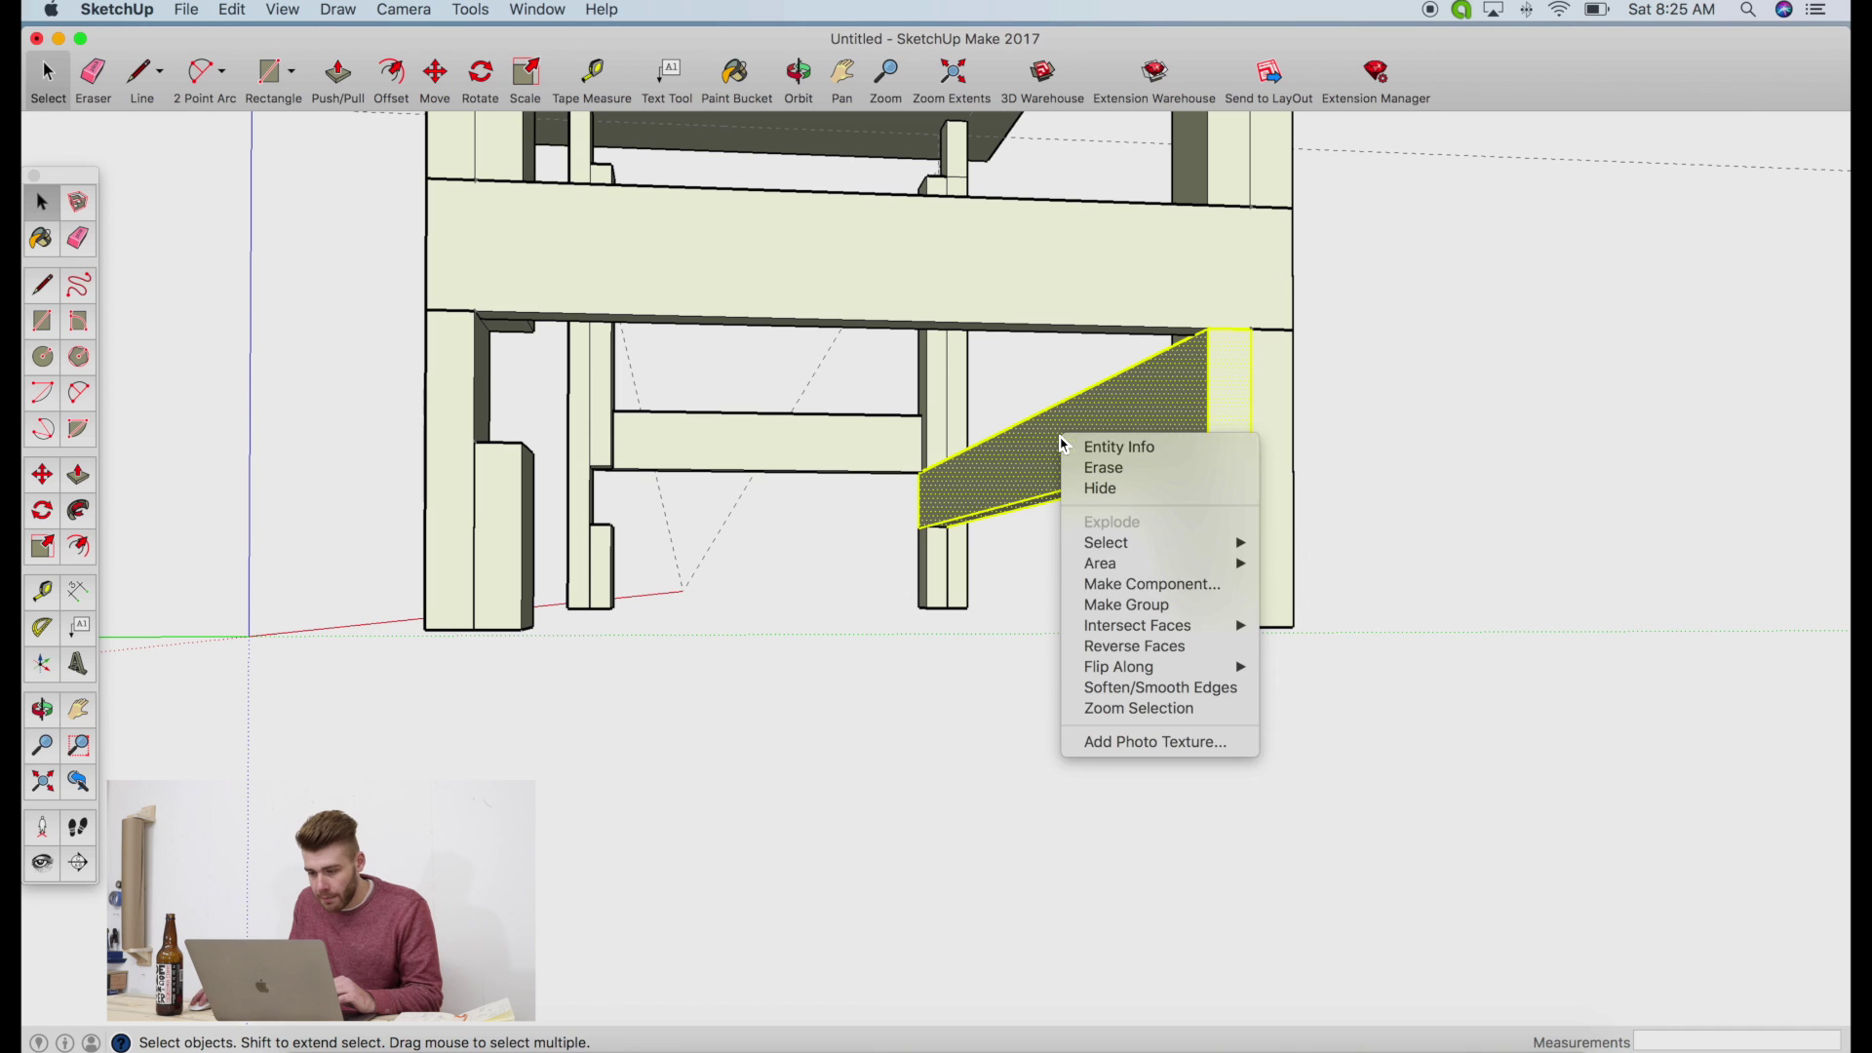
pyautogui.click(1104, 583)
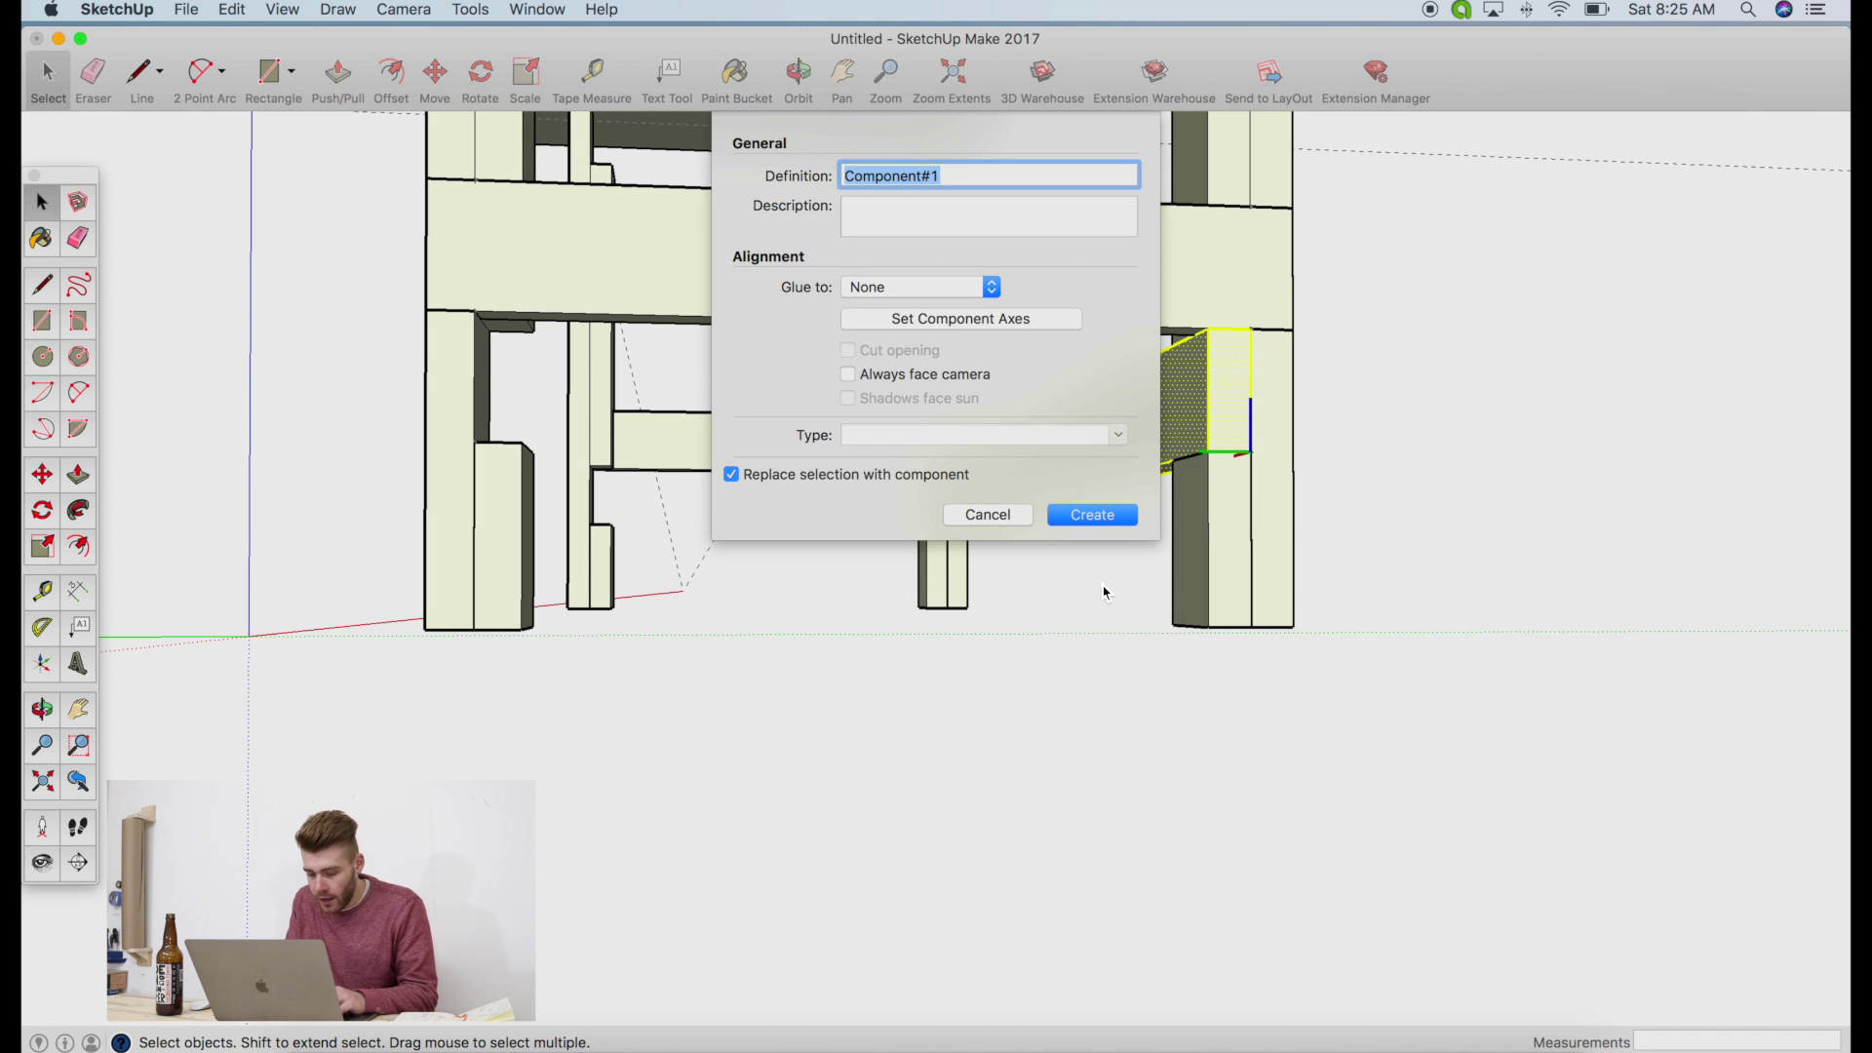
pyautogui.write('Long stre')
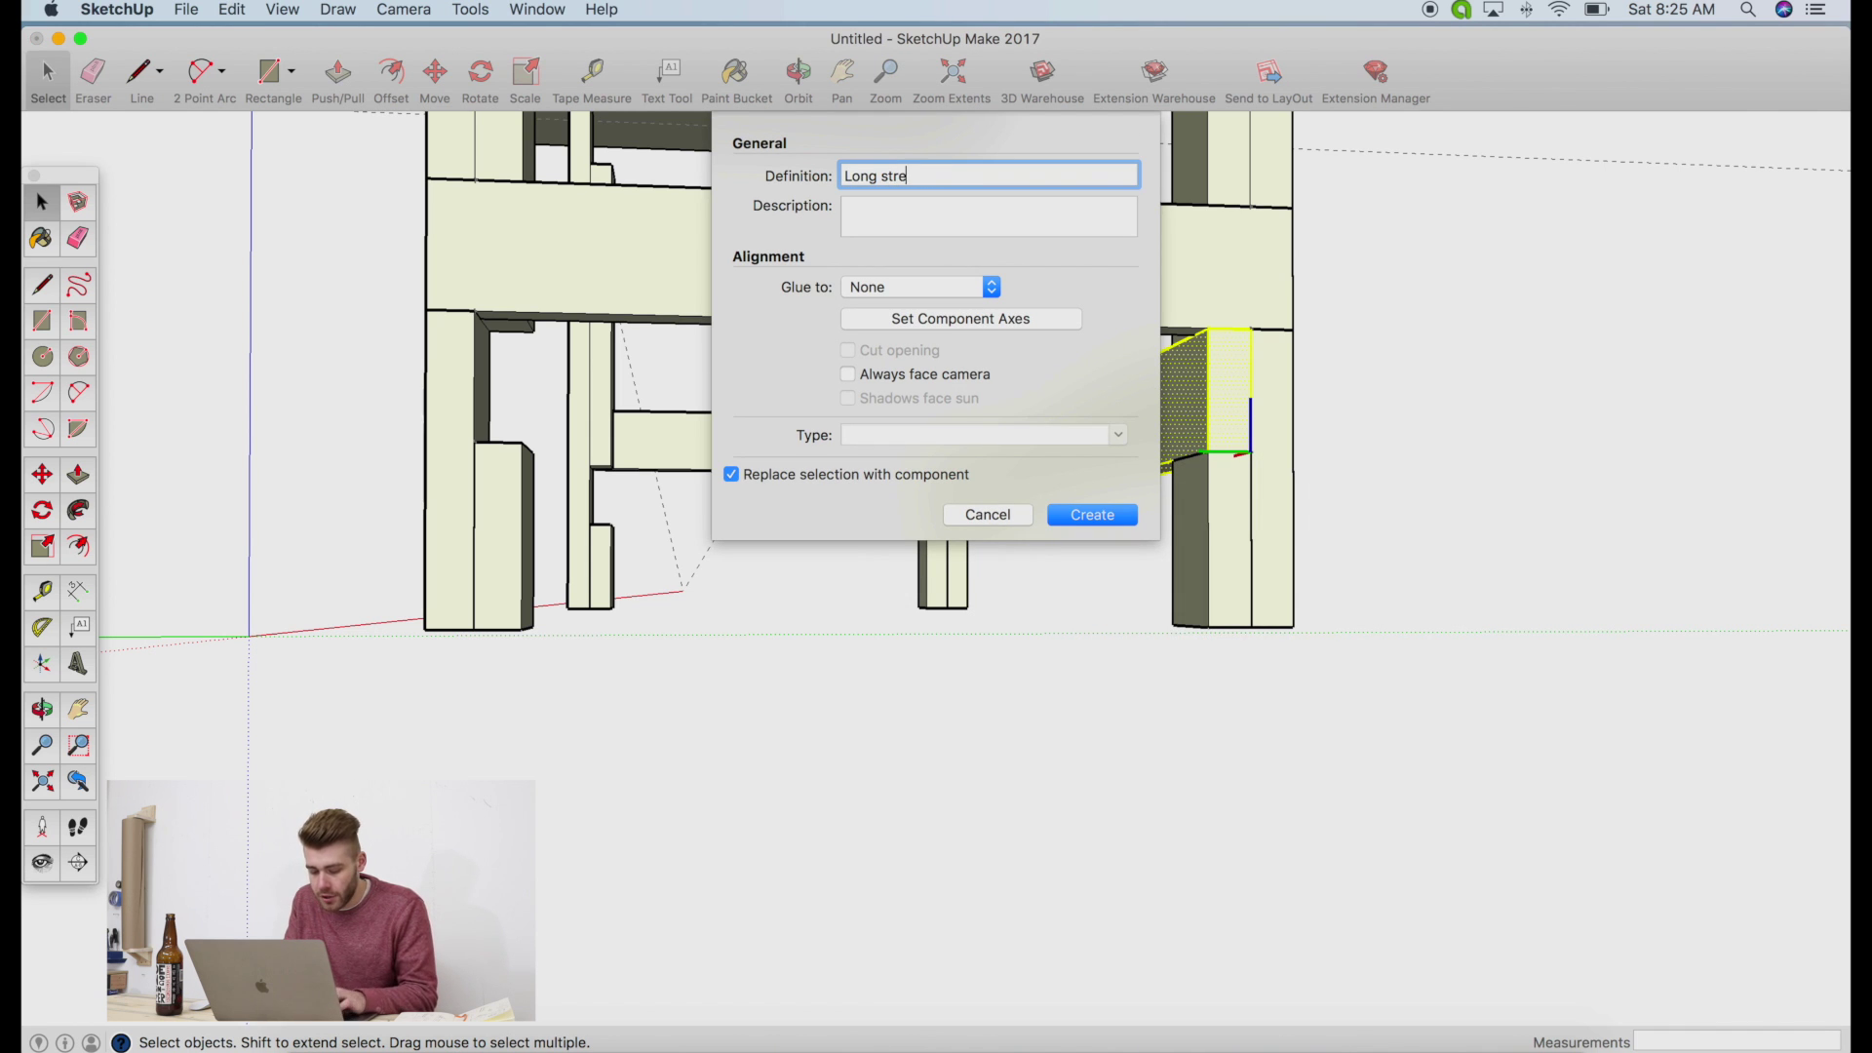
pyautogui.write('tch')
pyautogui.press('Return')
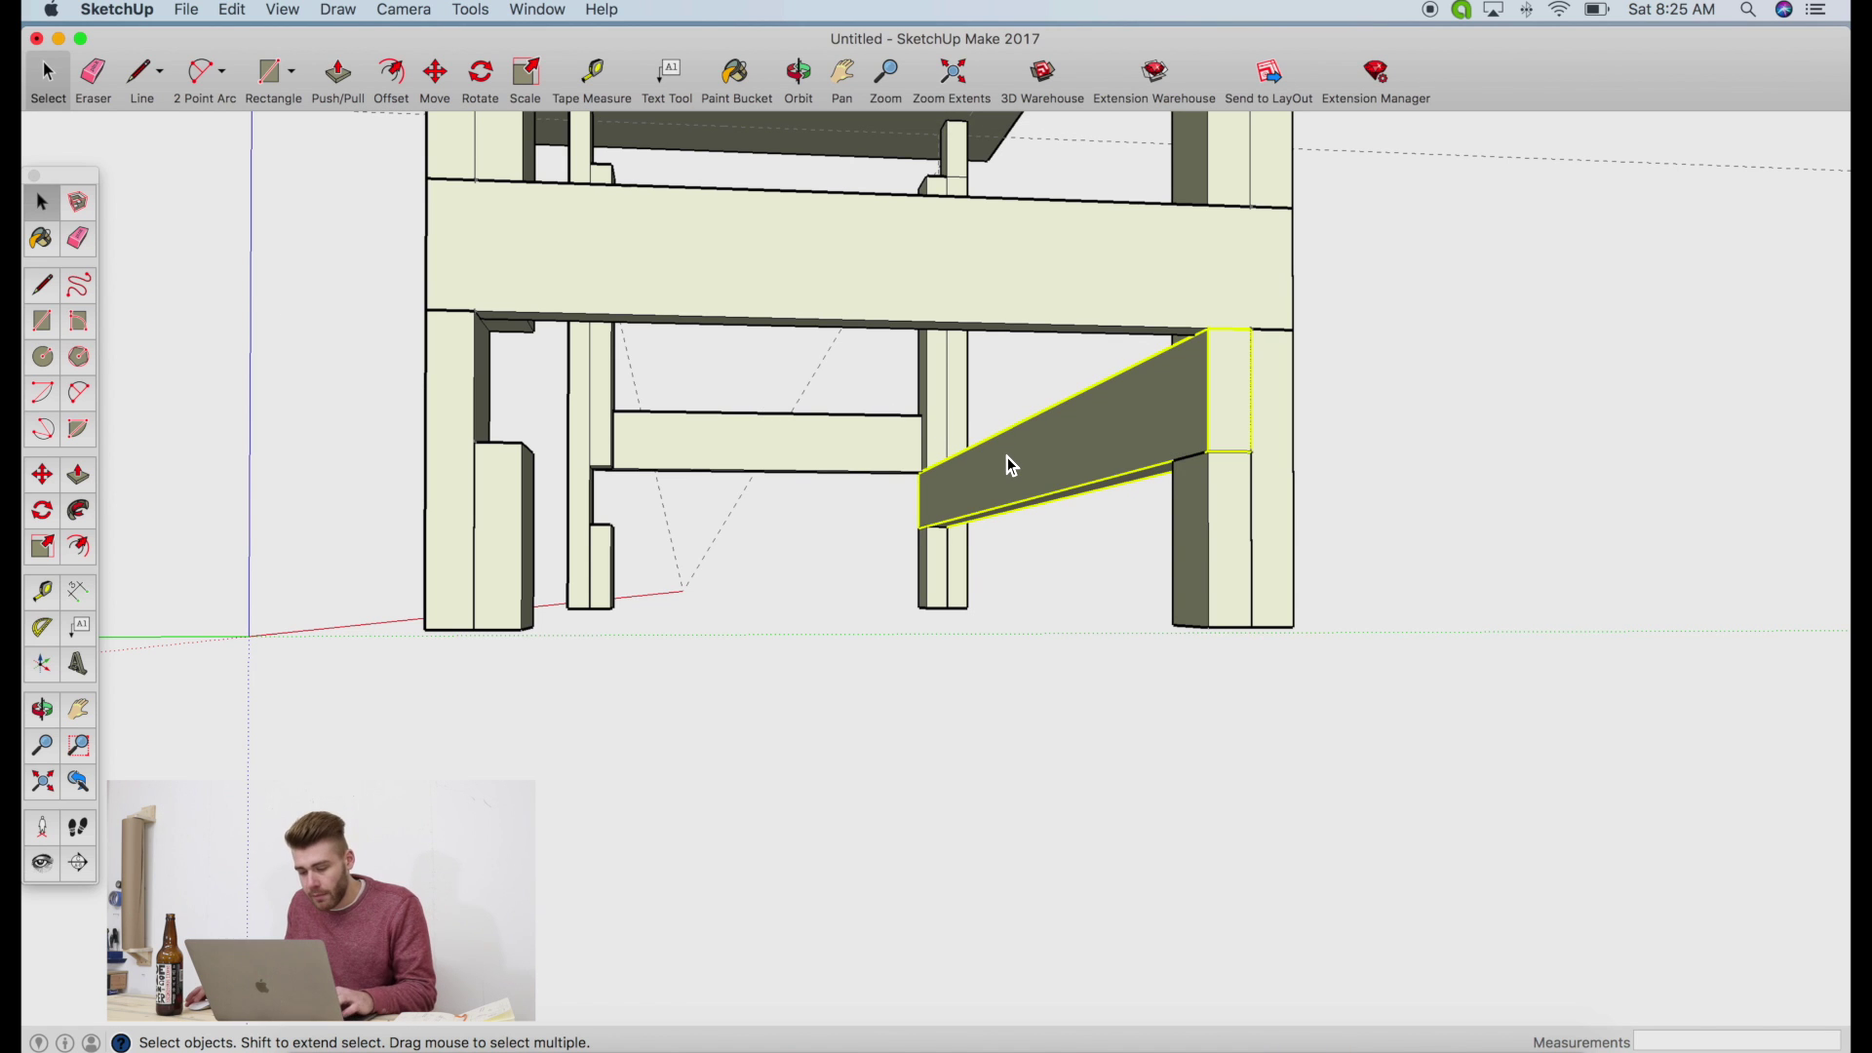
pyautogui.press('super+v')
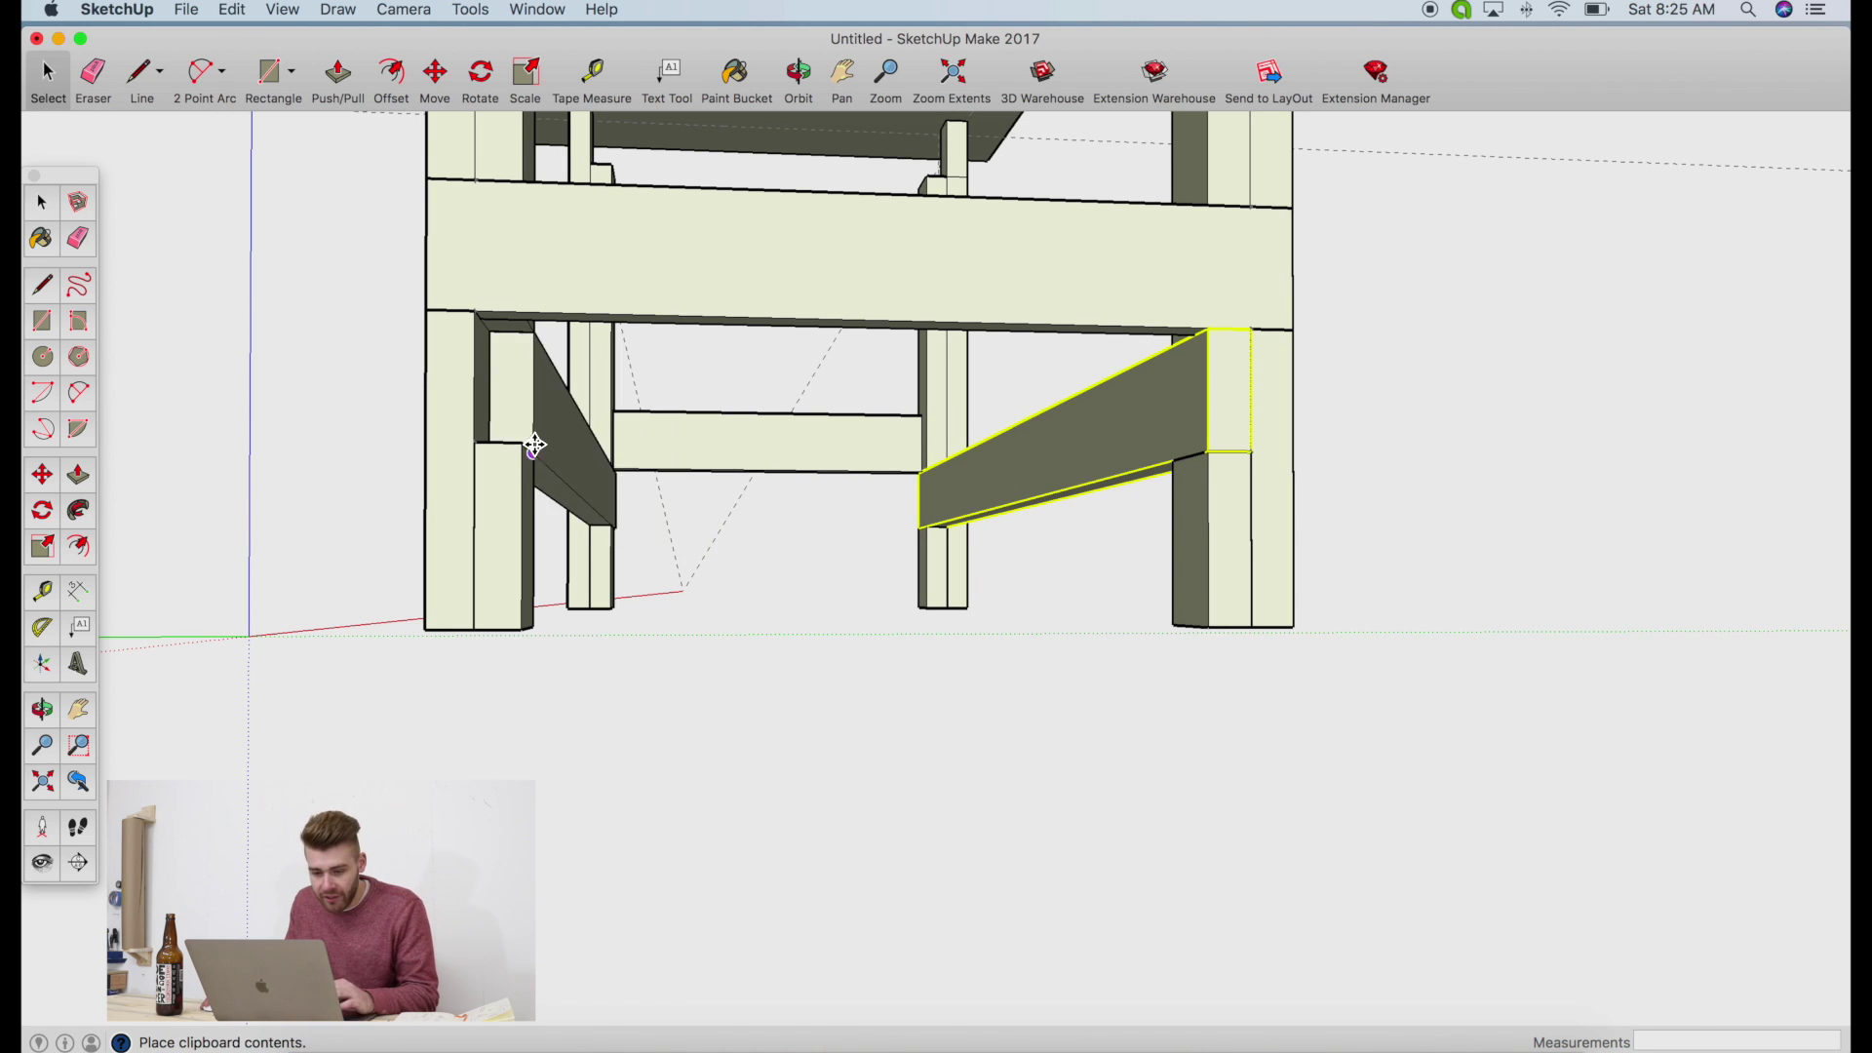
pyautogui.click(521, 444)
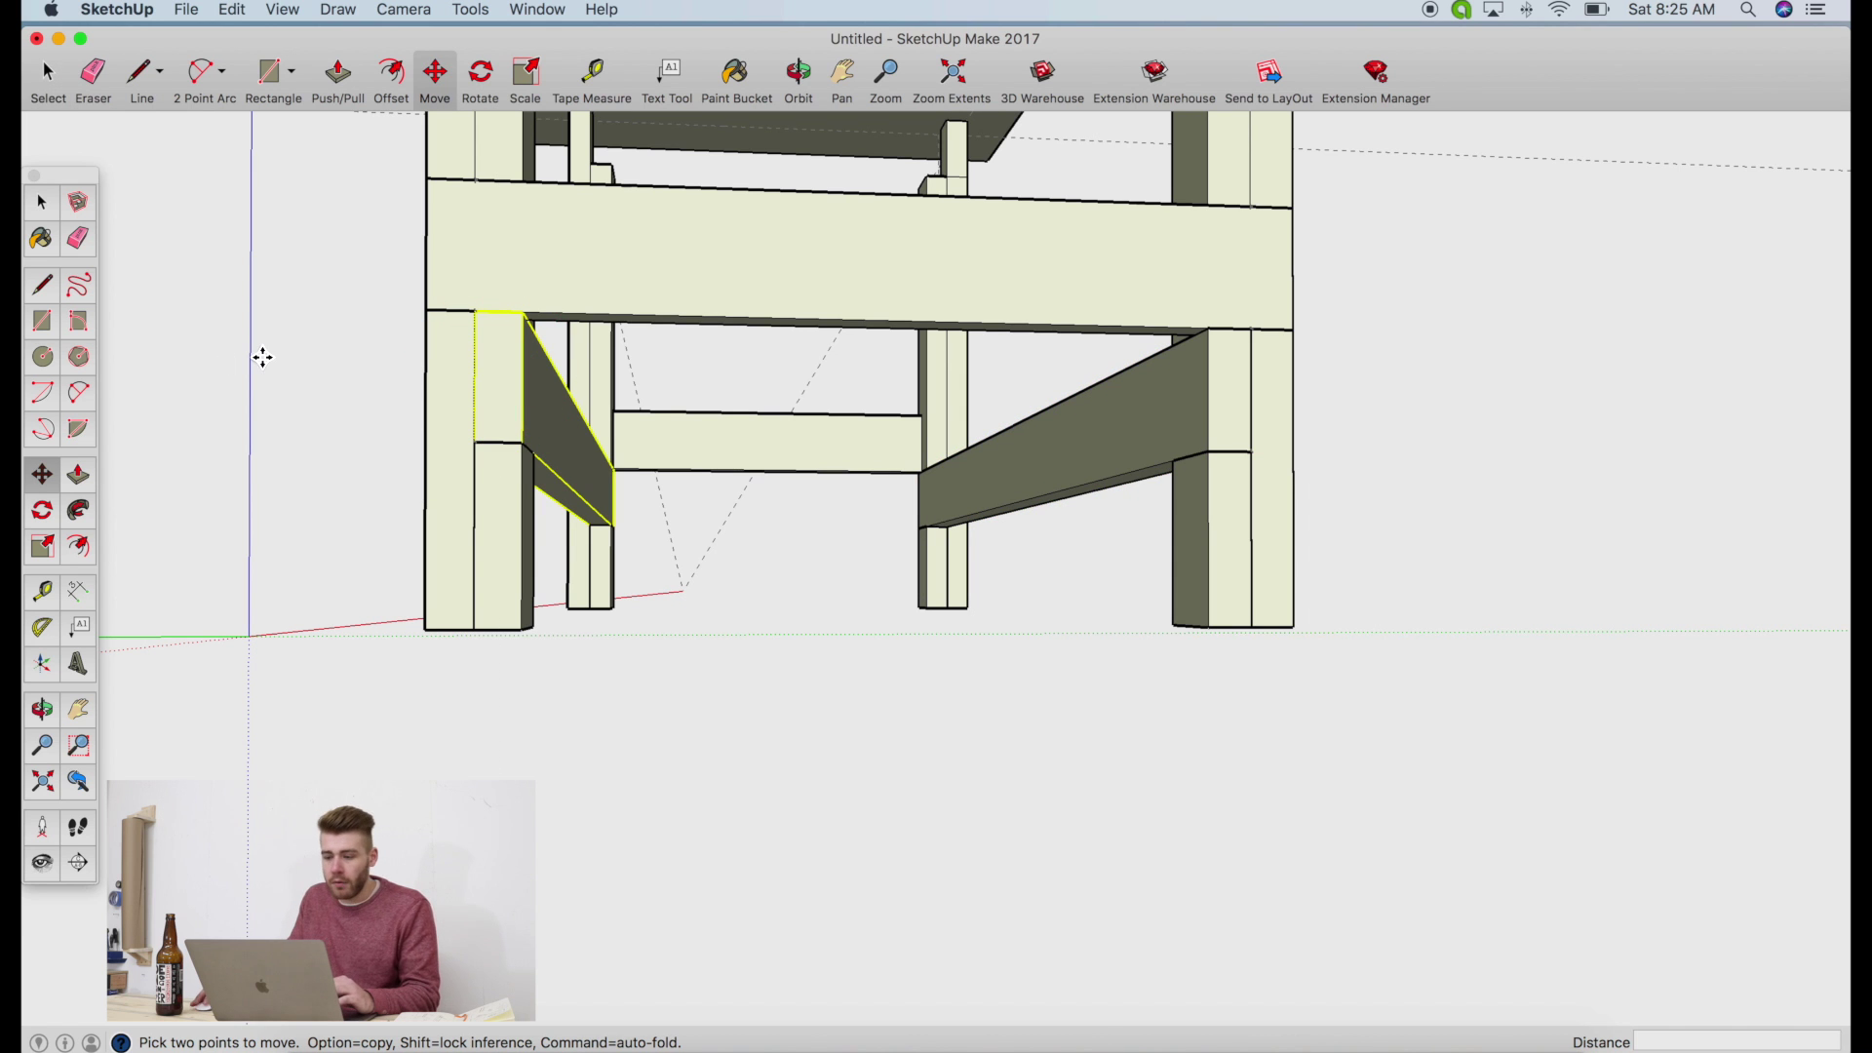
# Copy the 24-inch end stretcher and place the duplicate in the top notches of the same leg pair, directly under the tabletop
pyautogui.click(798, 73)
pyautogui.moveTo(397, 283); pyautogui.dragTo(556, 434)
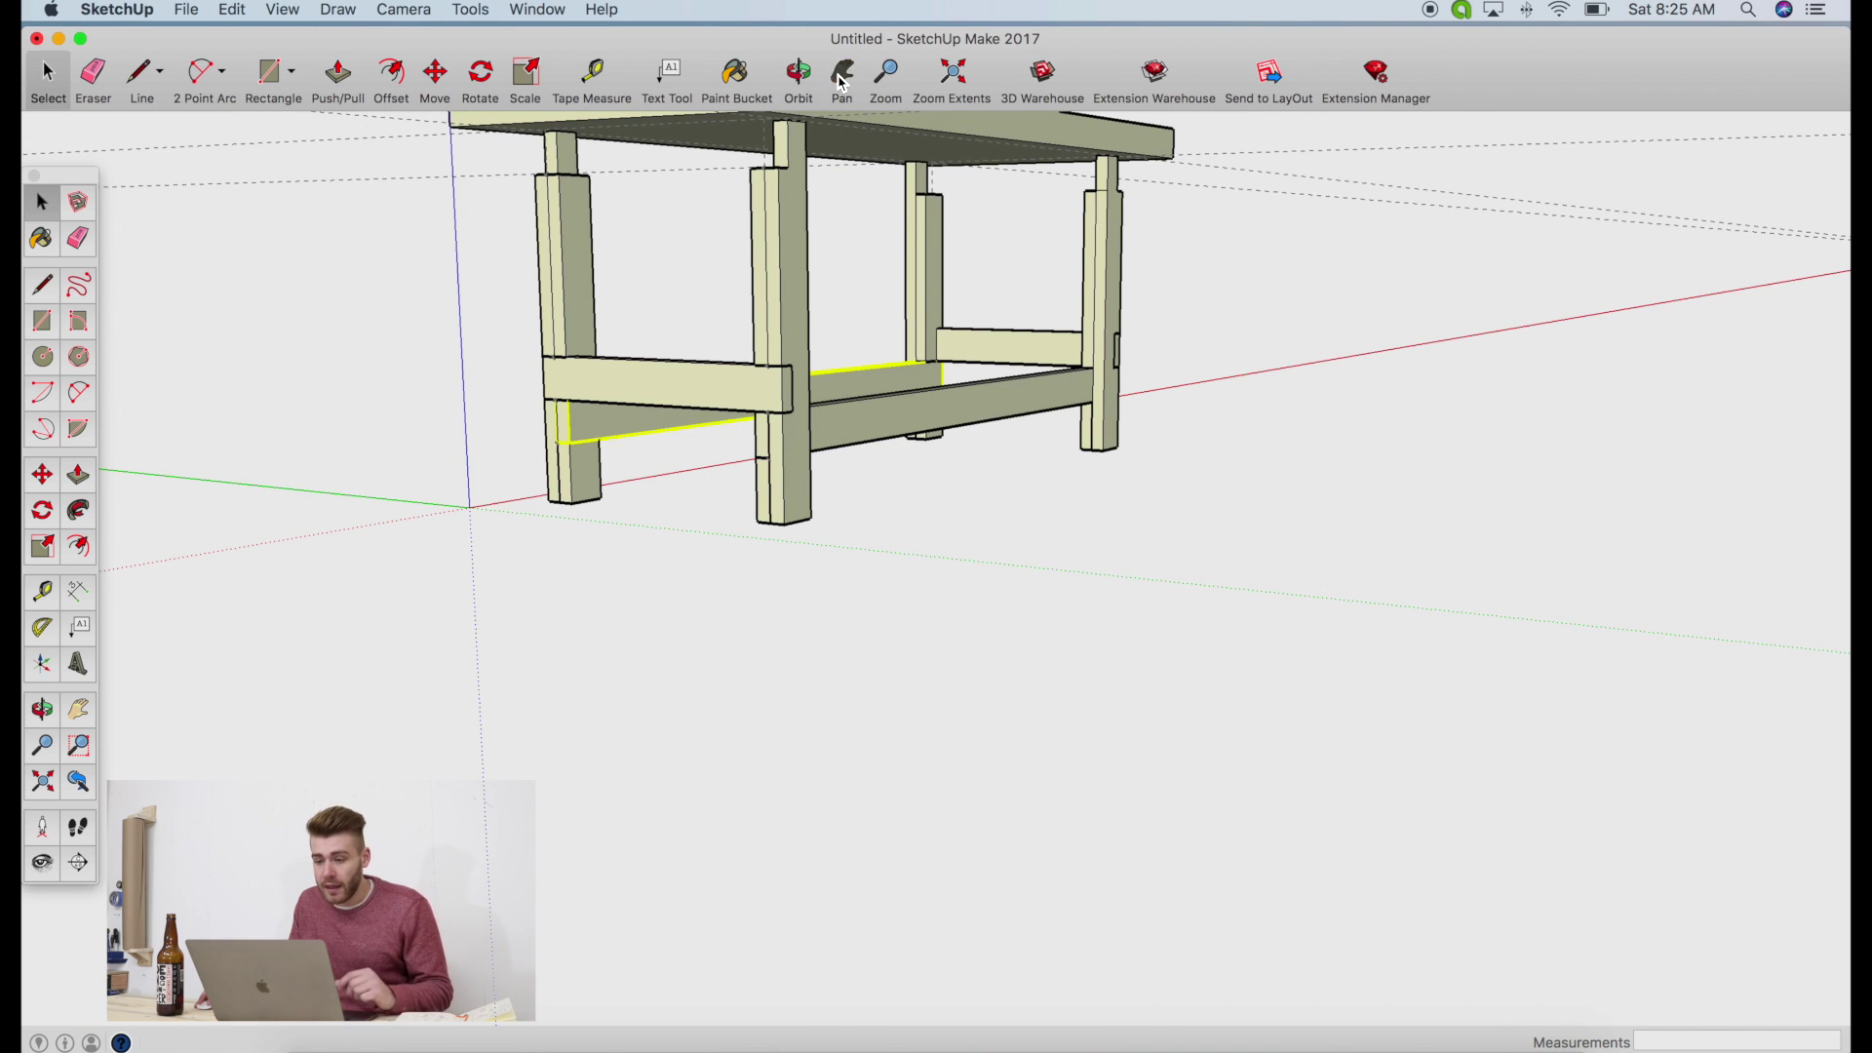
pyautogui.click(842, 82)
pyautogui.moveTo(673, 224); pyautogui.dragTo(669, 460)
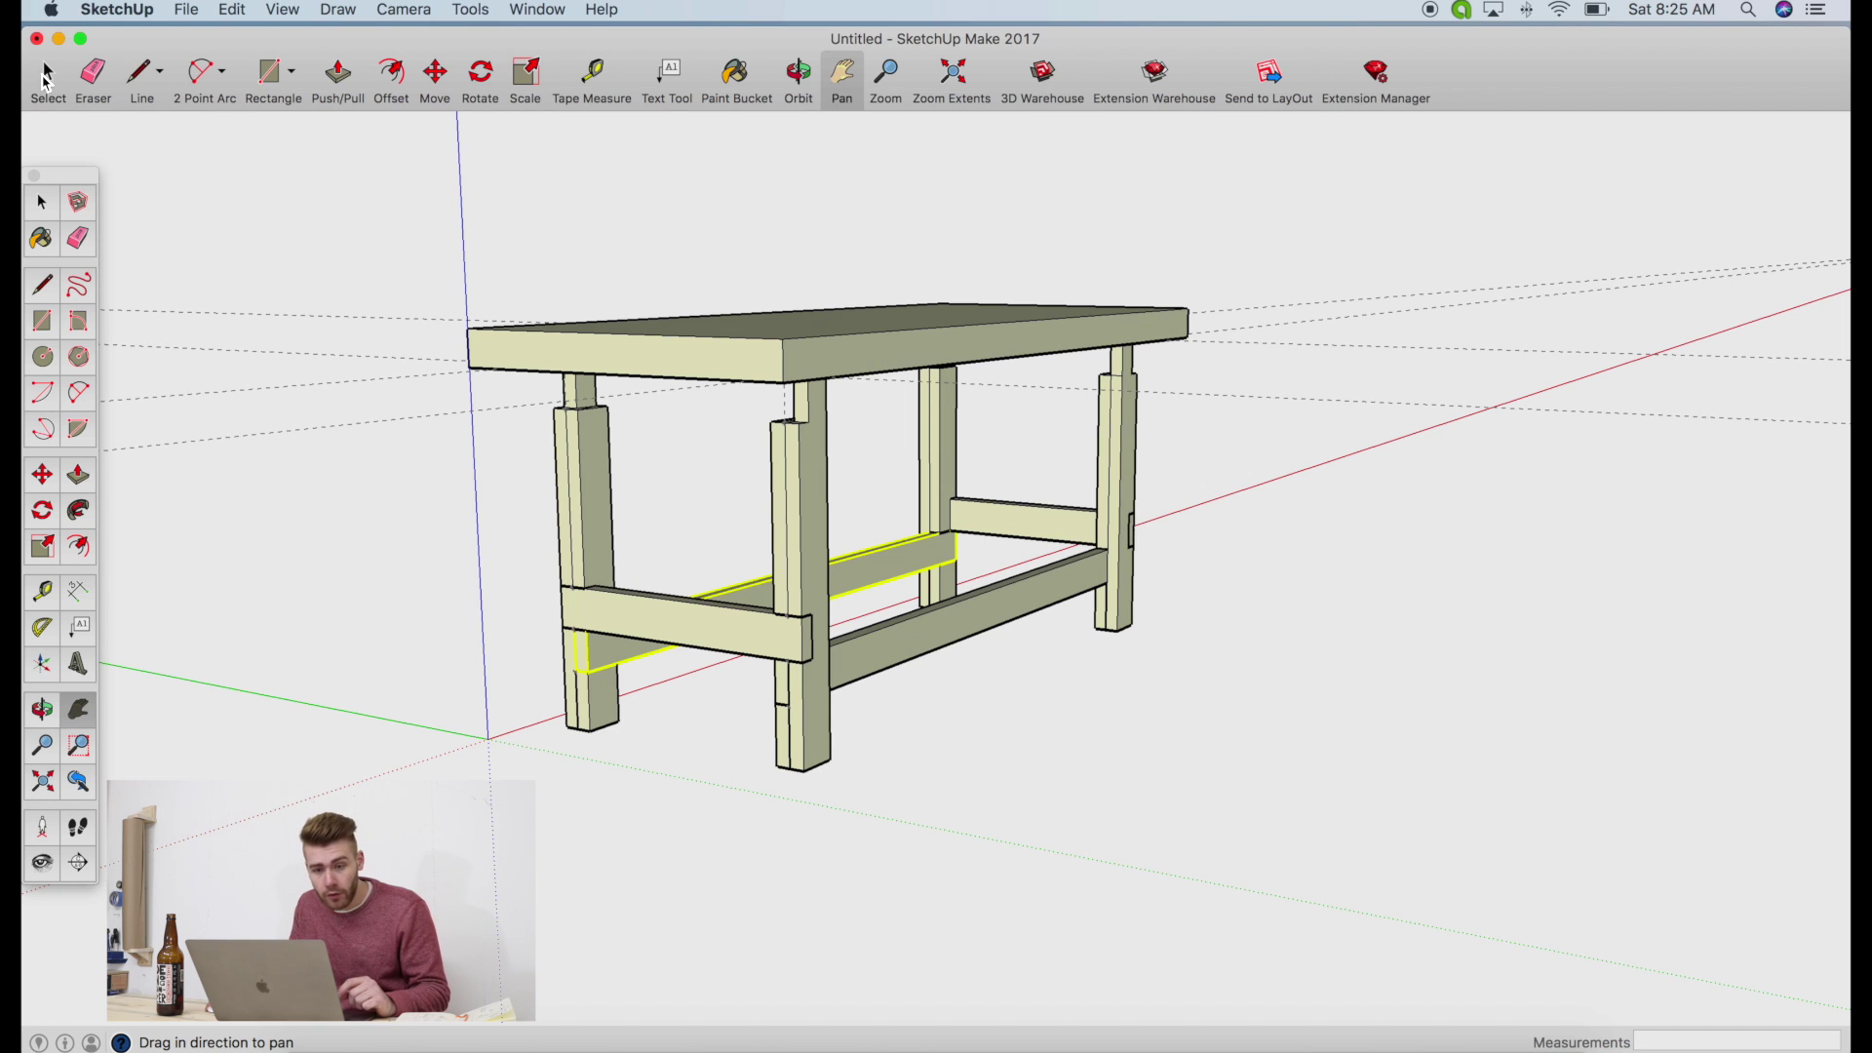
pyautogui.click(47, 78)
pyautogui.click(710, 640)
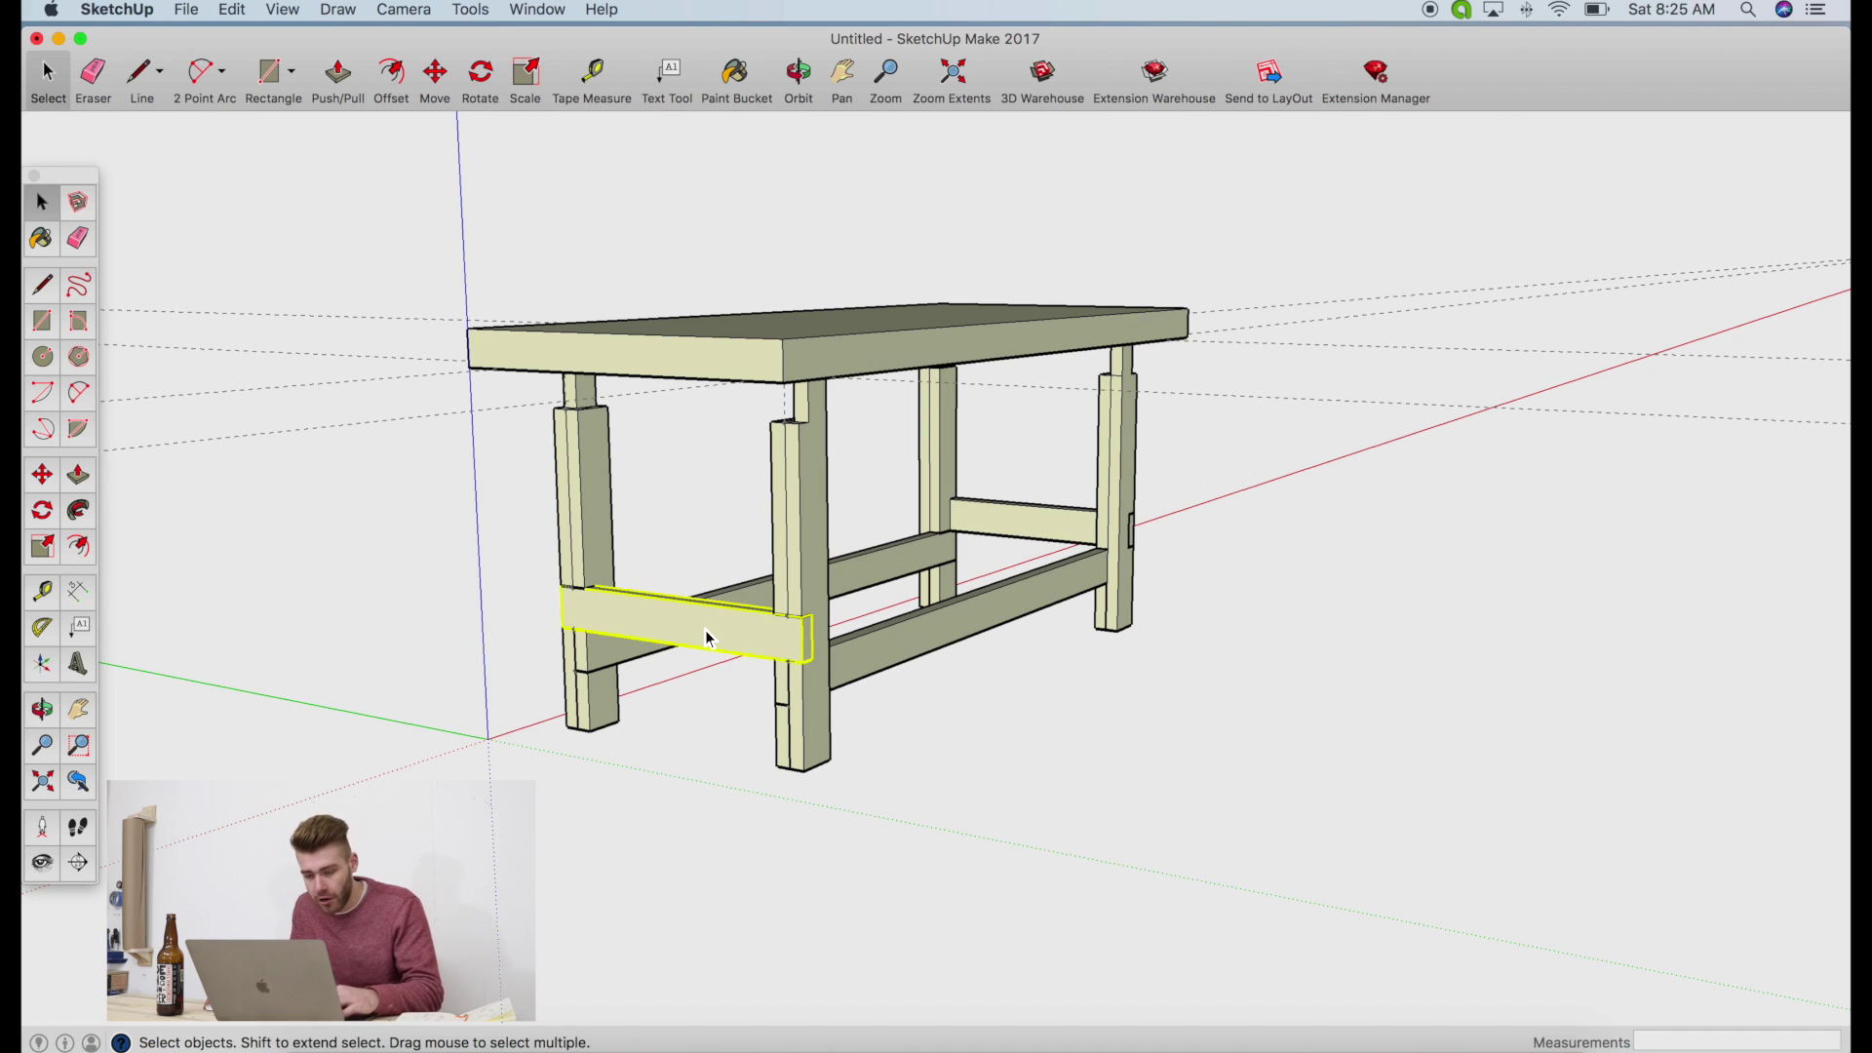
pyautogui.press('super+c')
pyautogui.press('super+v')
pyautogui.click(798, 423)
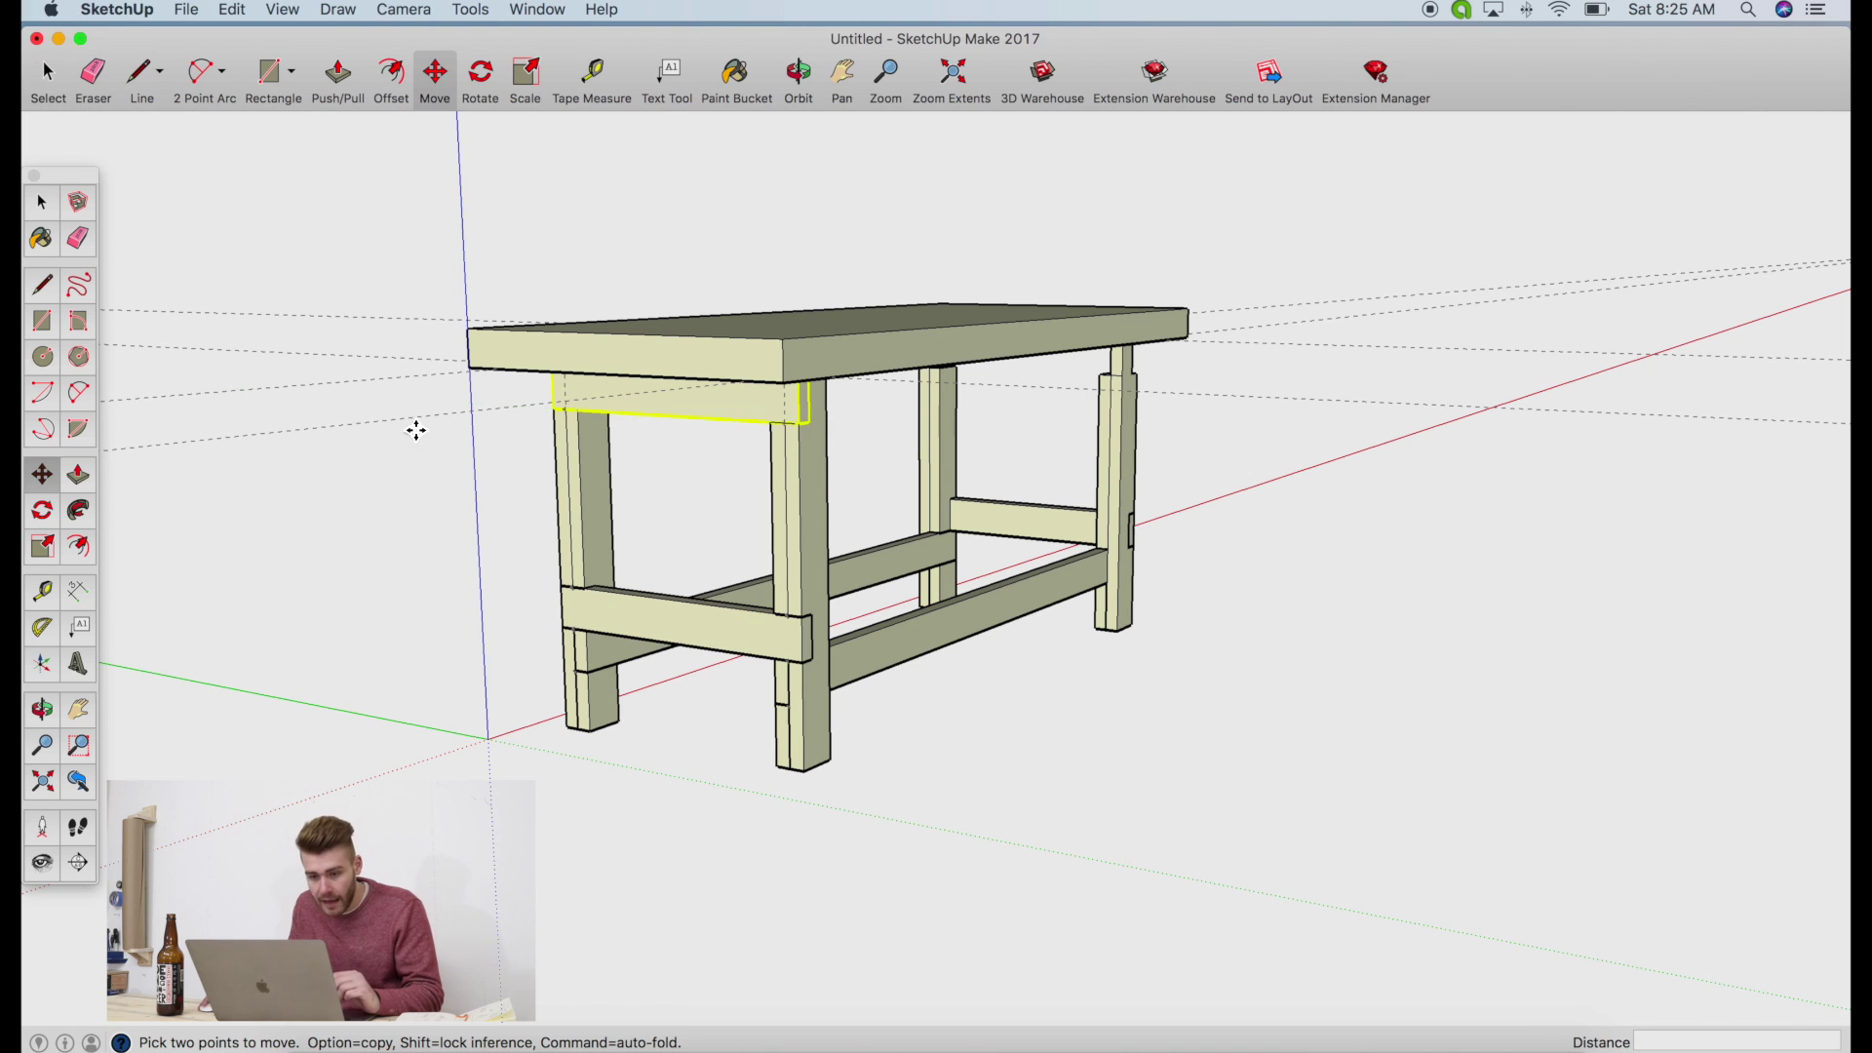
# Draw a 1 1/4 inch wide rectangle on the inner face of the upper end stretcher, filling the space at one leg's top notch
pyautogui.scroll(2, 539, 173)
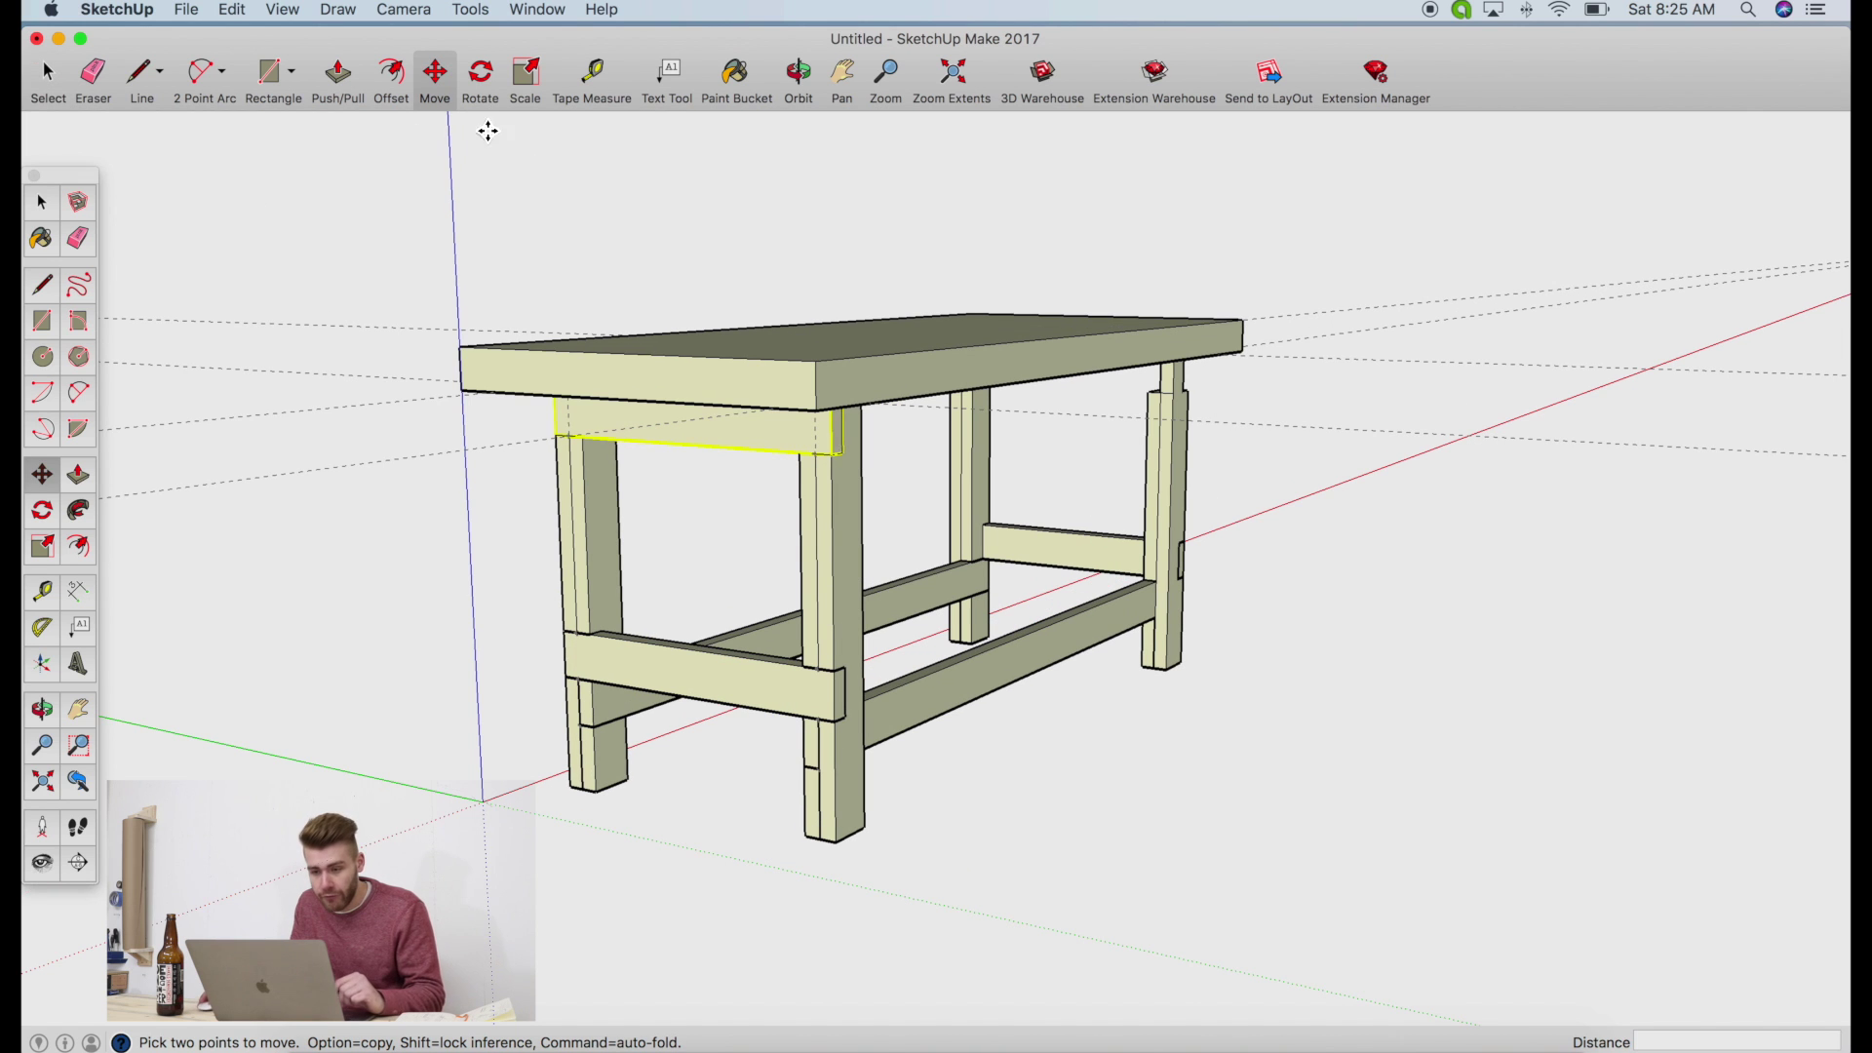
pyautogui.click(799, 73)
pyautogui.moveTo(1122, 502); pyautogui.dragTo(1032, 497)
pyautogui.scroll(5, 1032, 498)
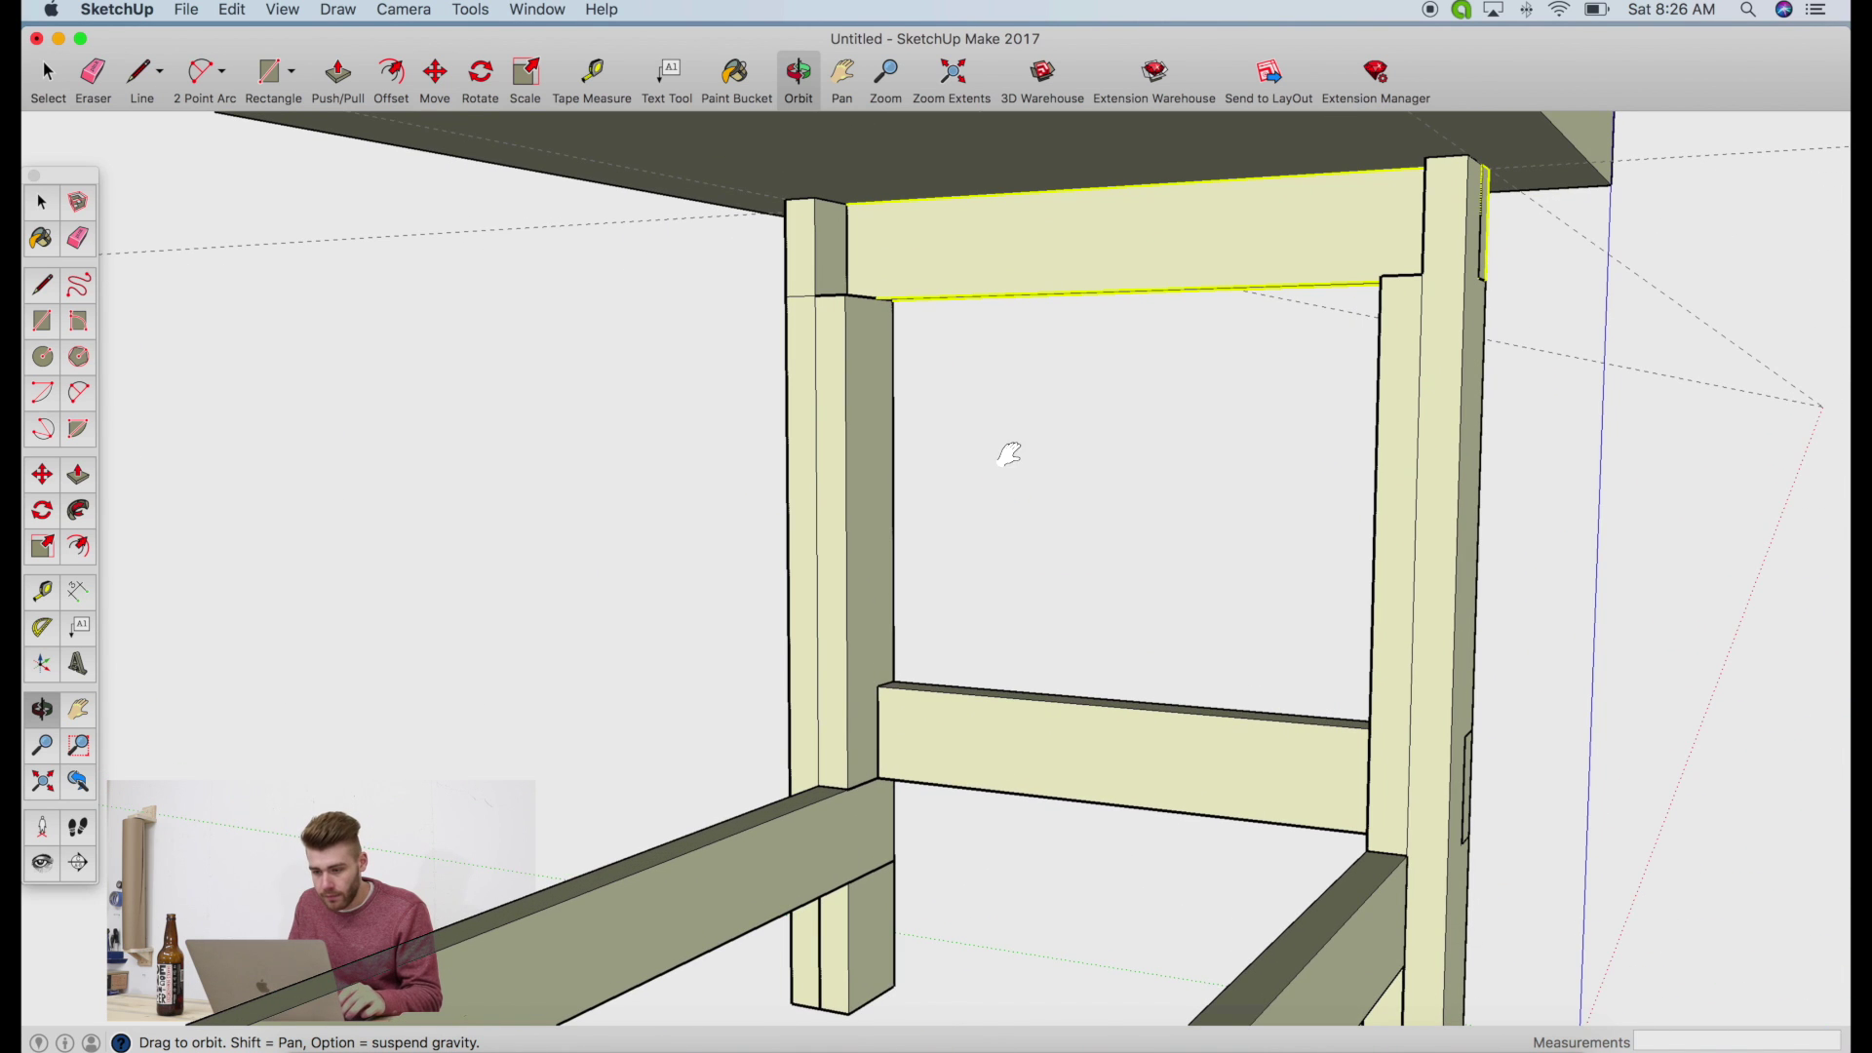
pyautogui.scroll(5, 1009, 453)
pyautogui.press('r')
pyautogui.click(948, 475)
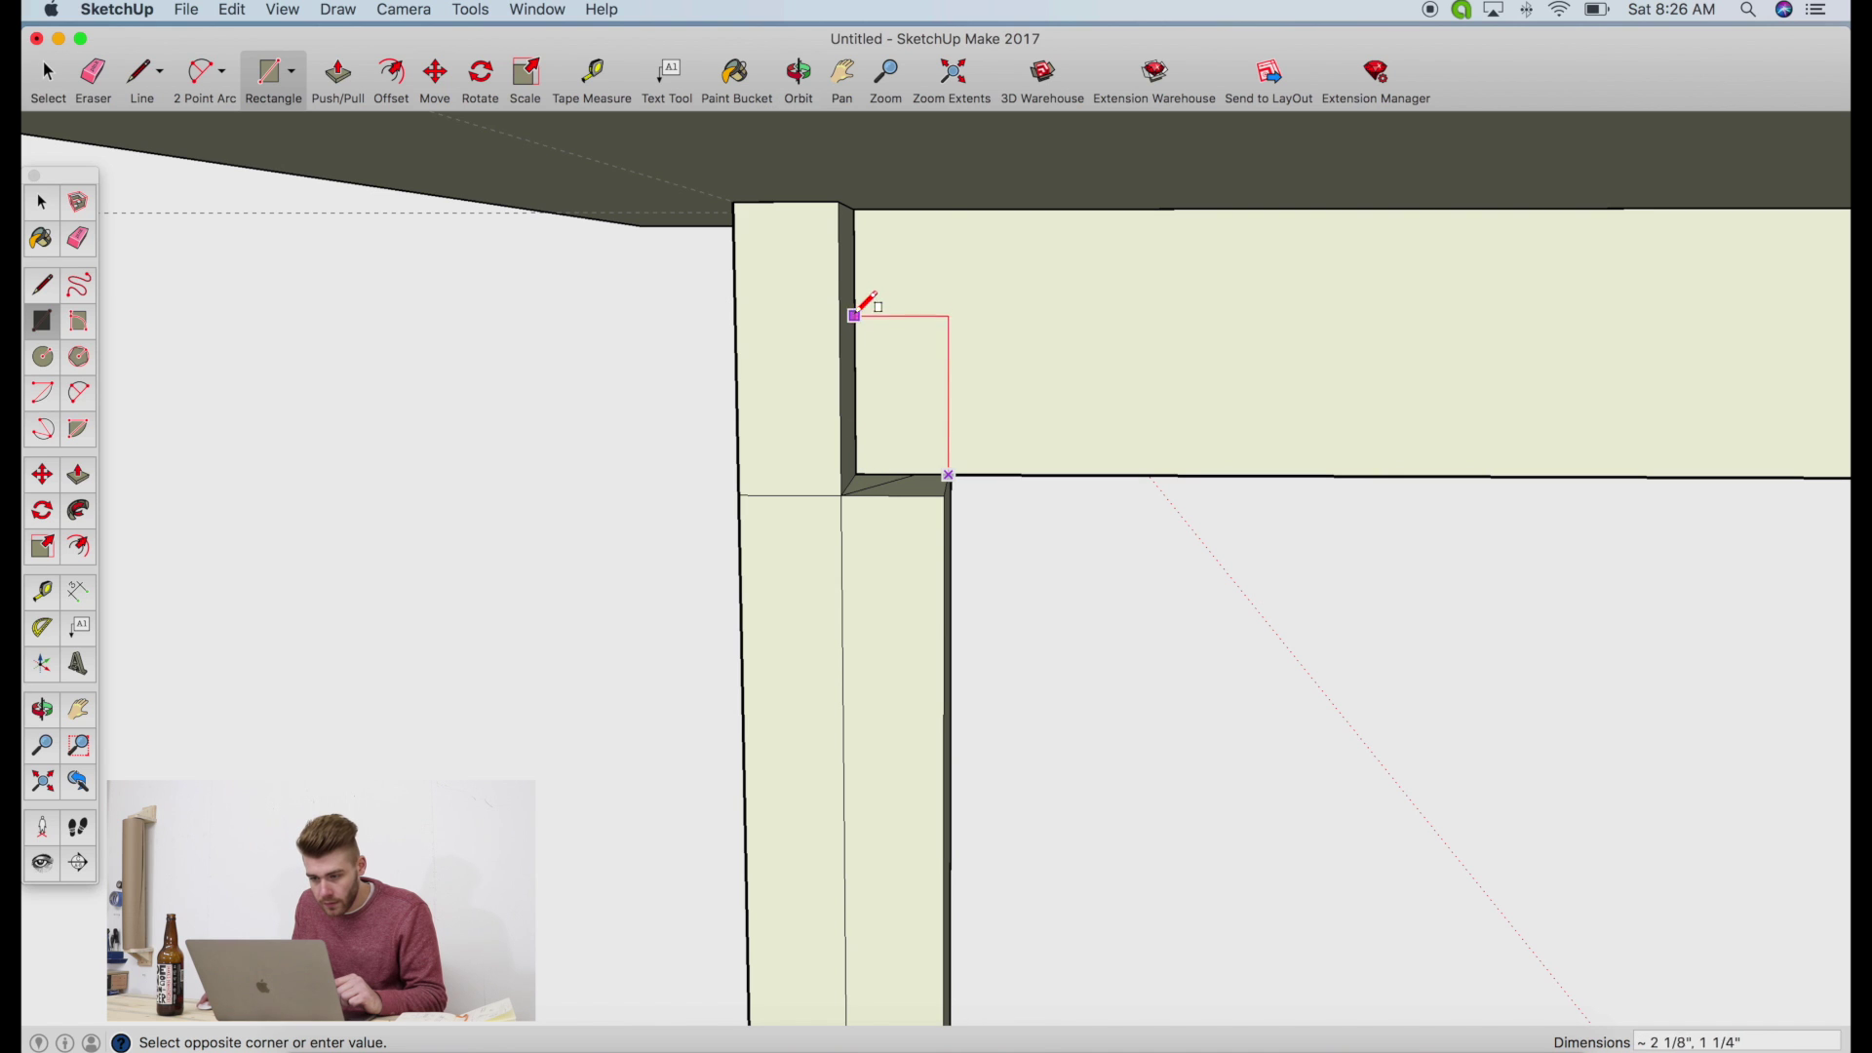
pyautogui.click(855, 208)
# Extrude the top notch rectangle 11 1/2 inches along the underside of the tabletop toward the opposite end
pyautogui.moveTo(855, 209); pyautogui.dragTo(376, 71, button='middle')
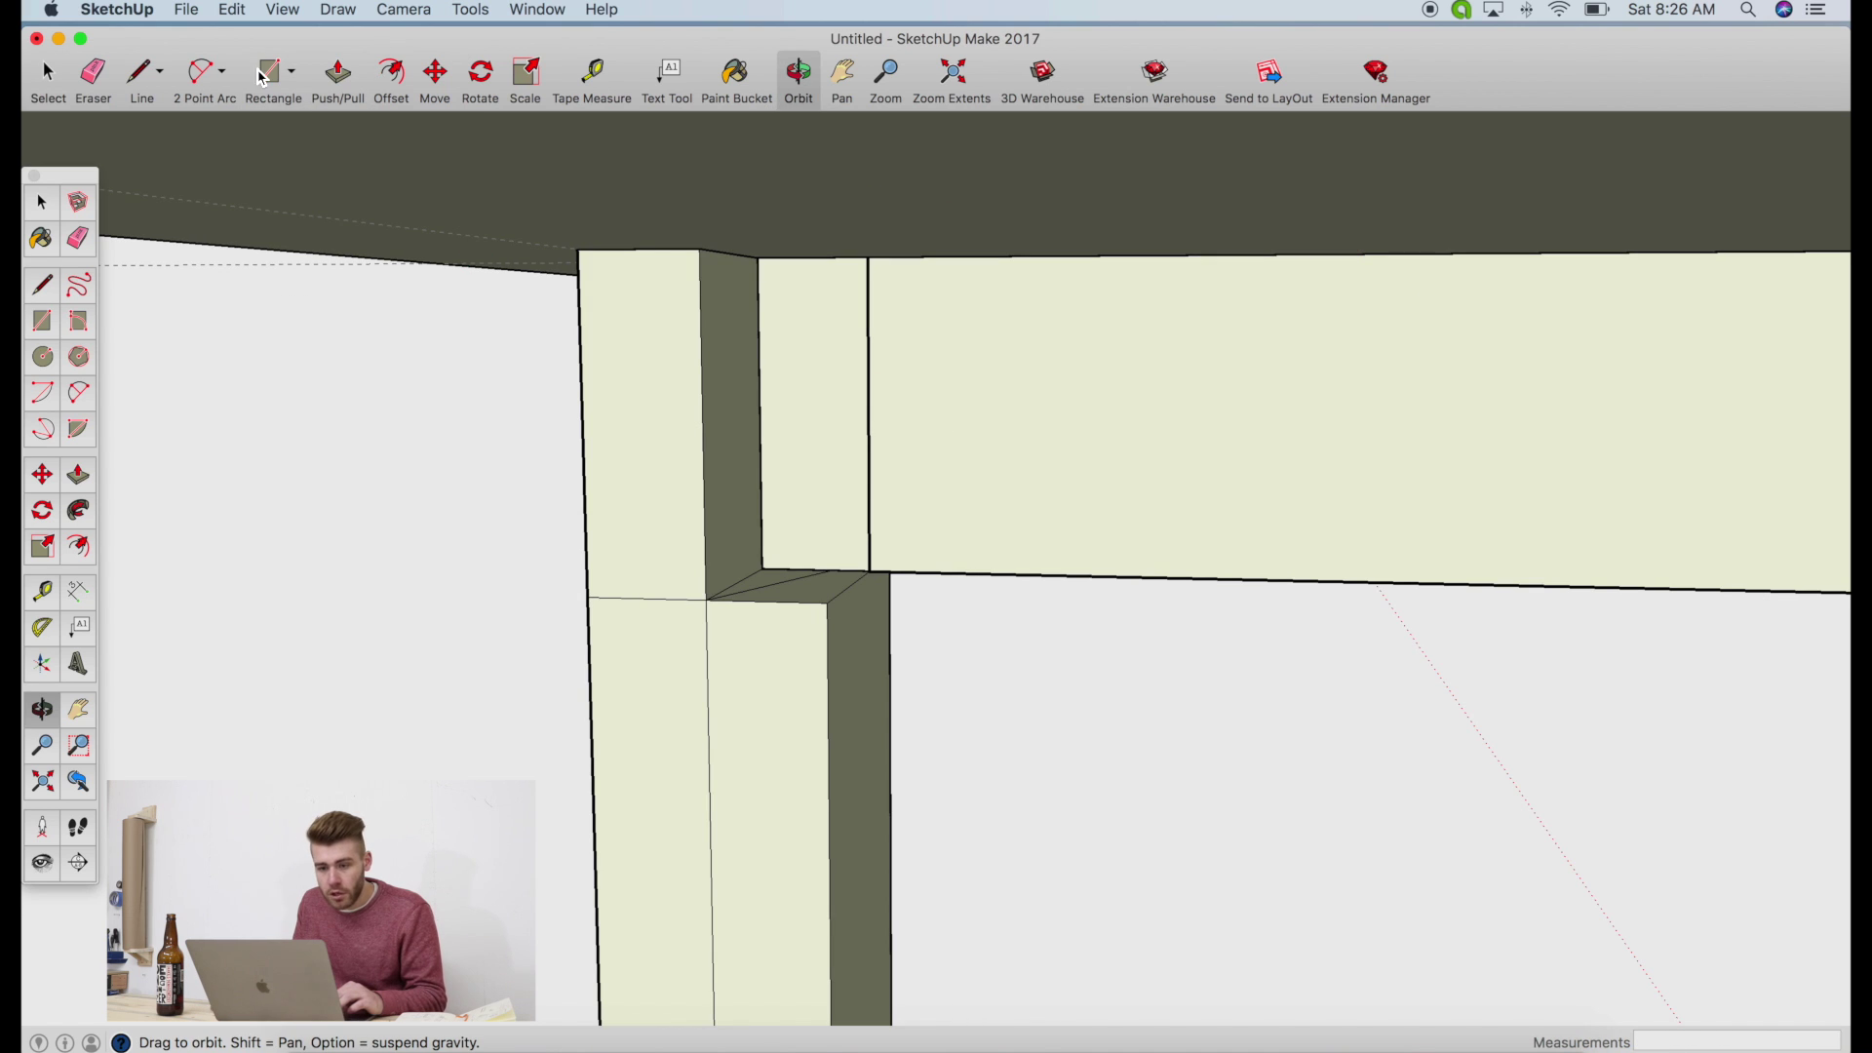
pyautogui.click(340, 82)
pyautogui.click(810, 481)
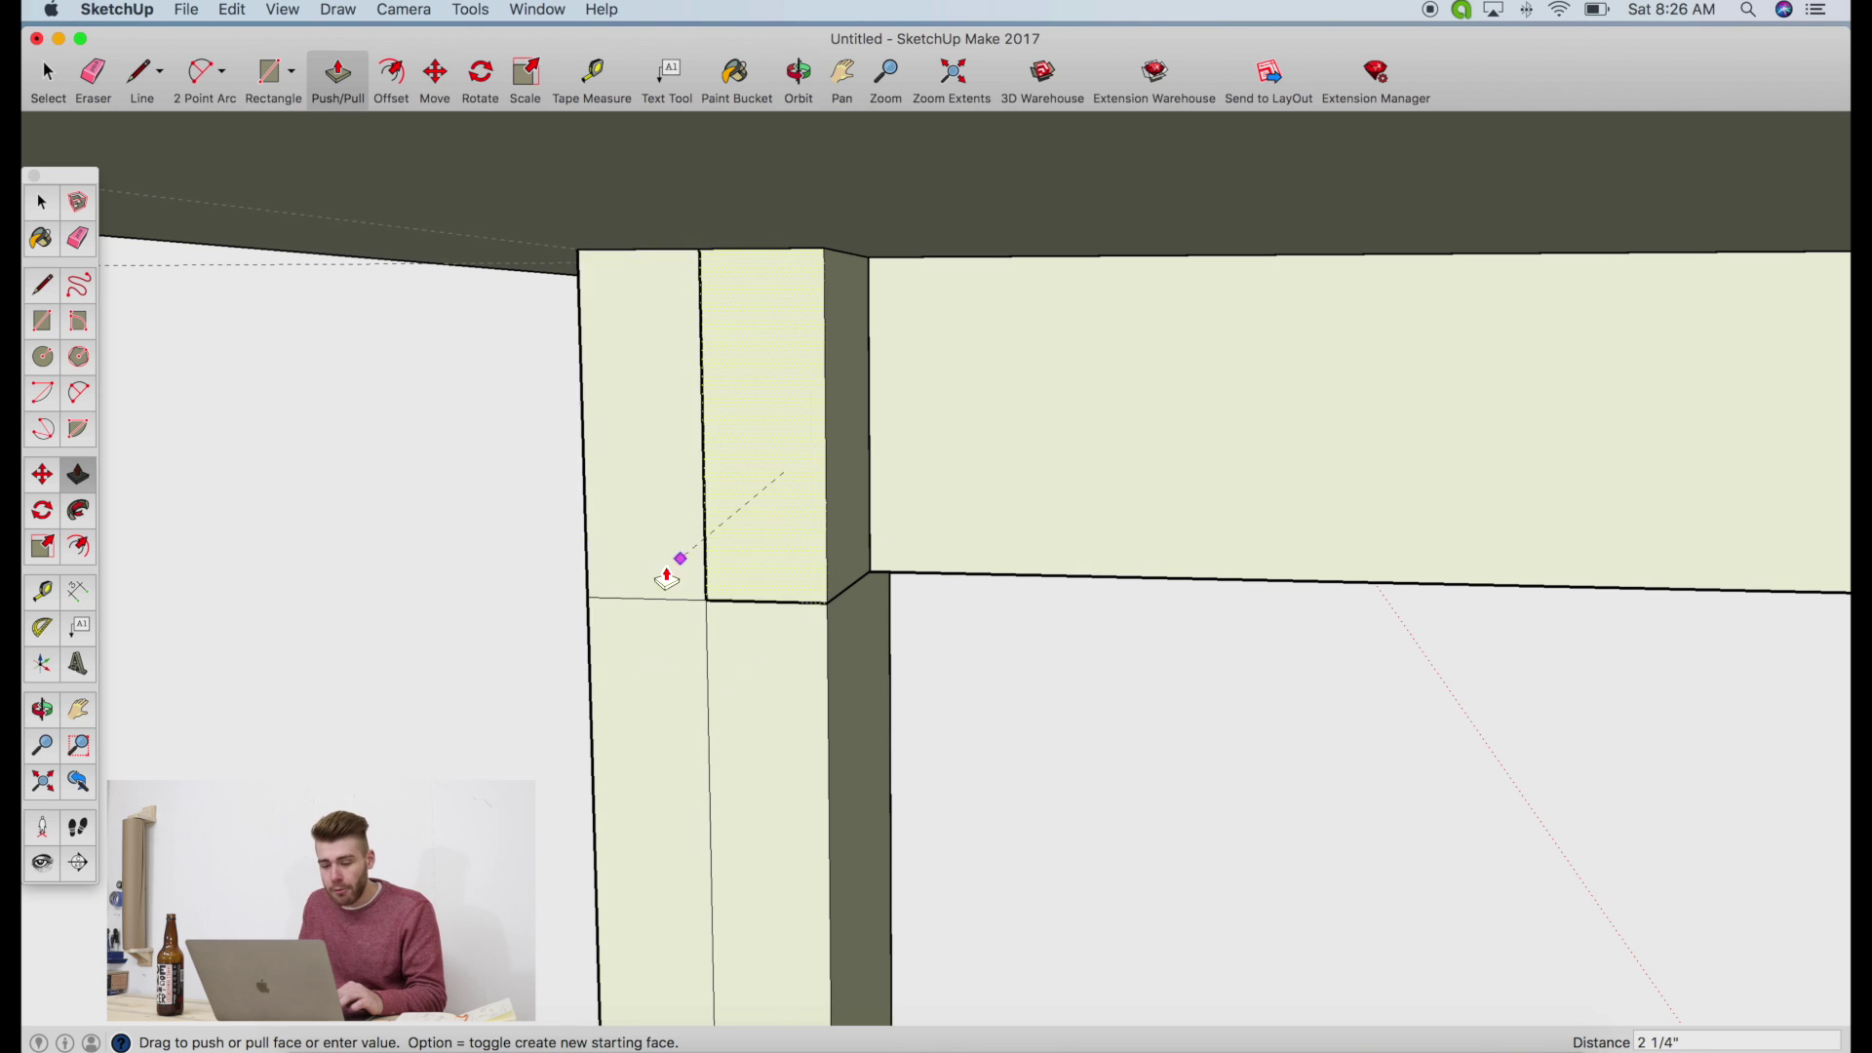
pyautogui.click(401, 793)
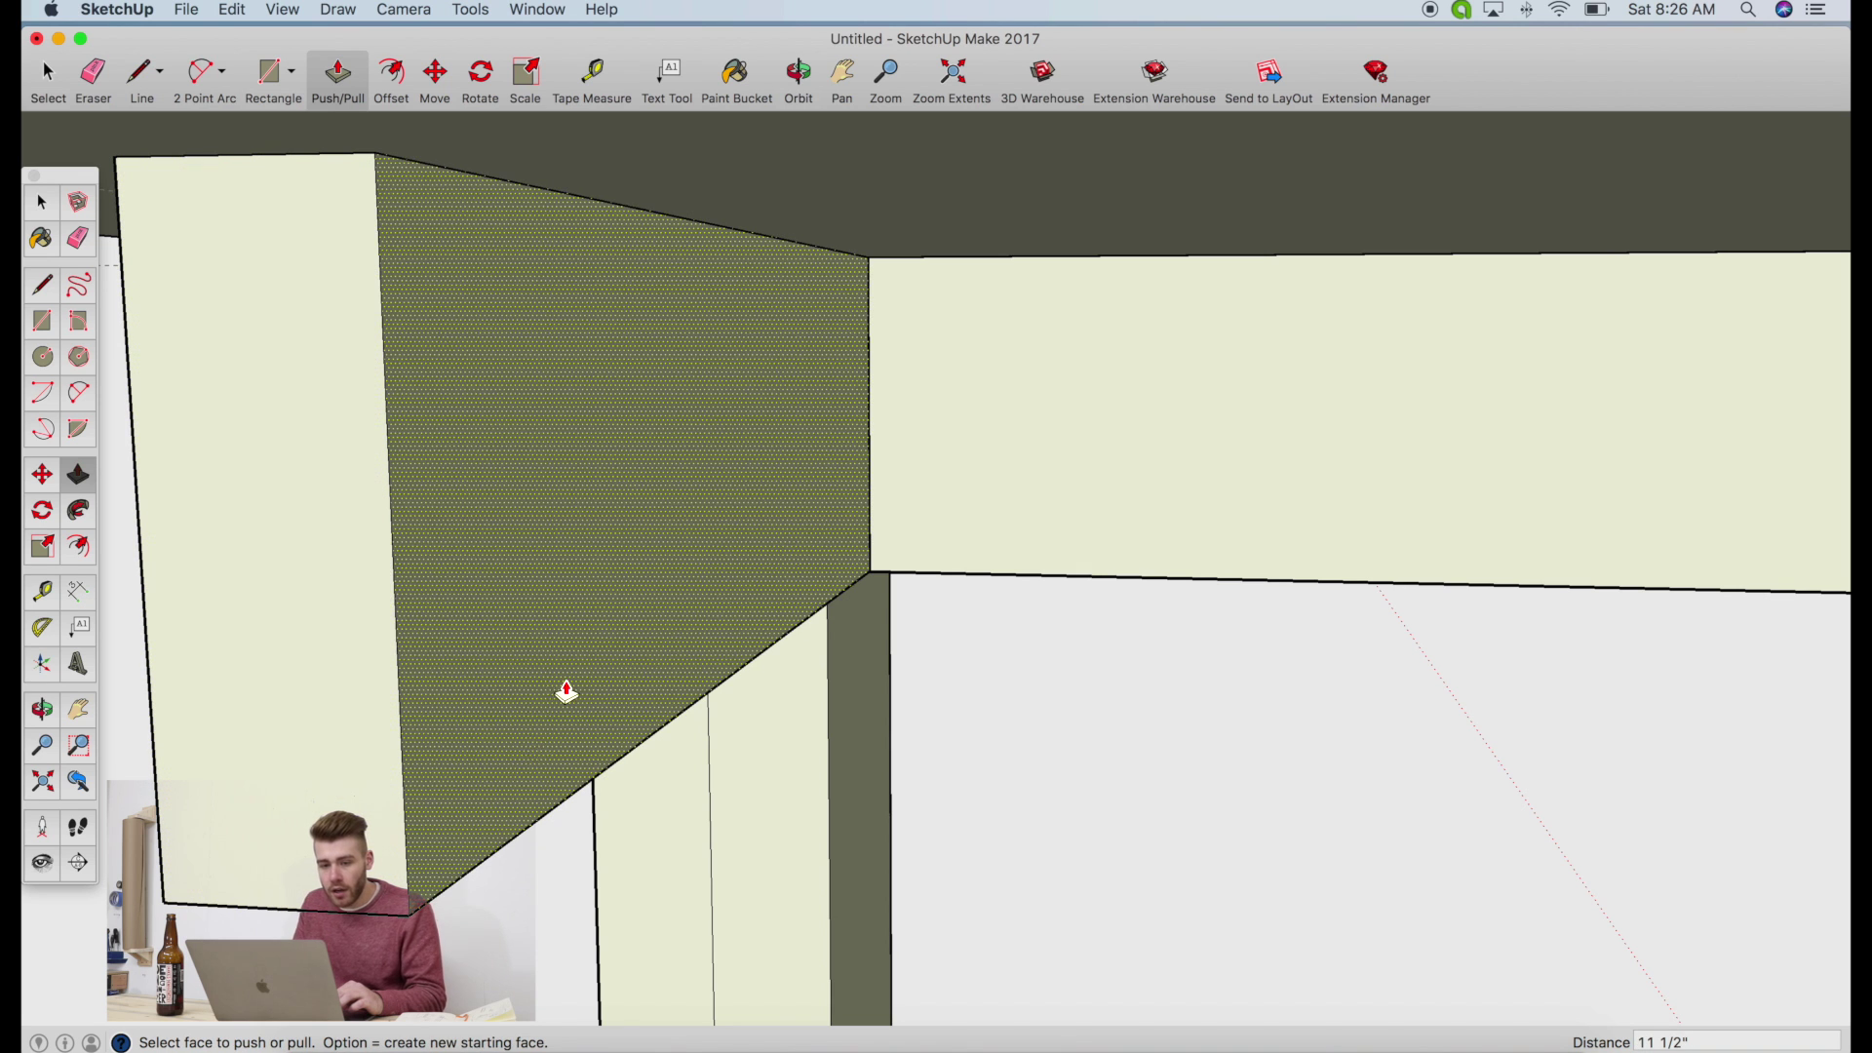
# Copy the upper 24-inch stretcher and snap the duplicate into the top notches of the leg pair at the table's other end
pyautogui.click(31, 88)
pyautogui.click(1022, 402)
pyautogui.press('super+c')
pyautogui.press('super+v')
pyautogui.scroll(-2, 802, 698)
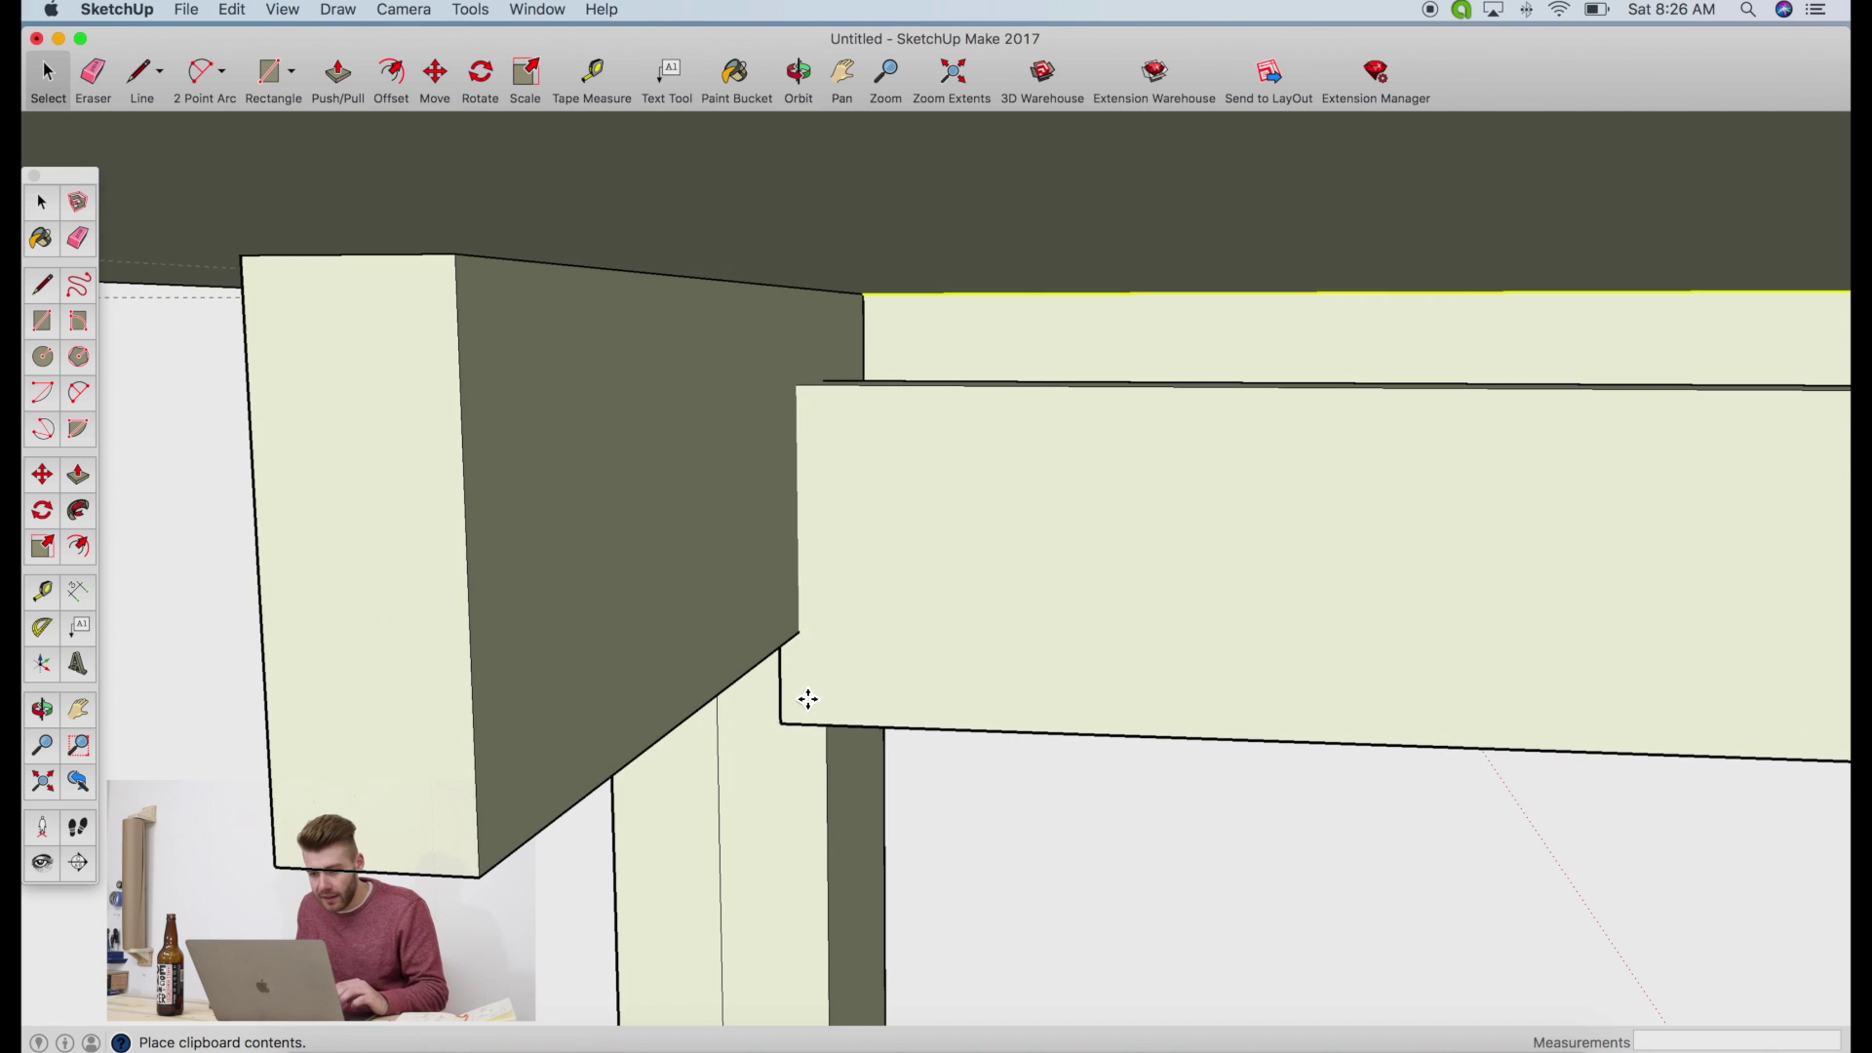
pyautogui.scroll(5, 808, 698)
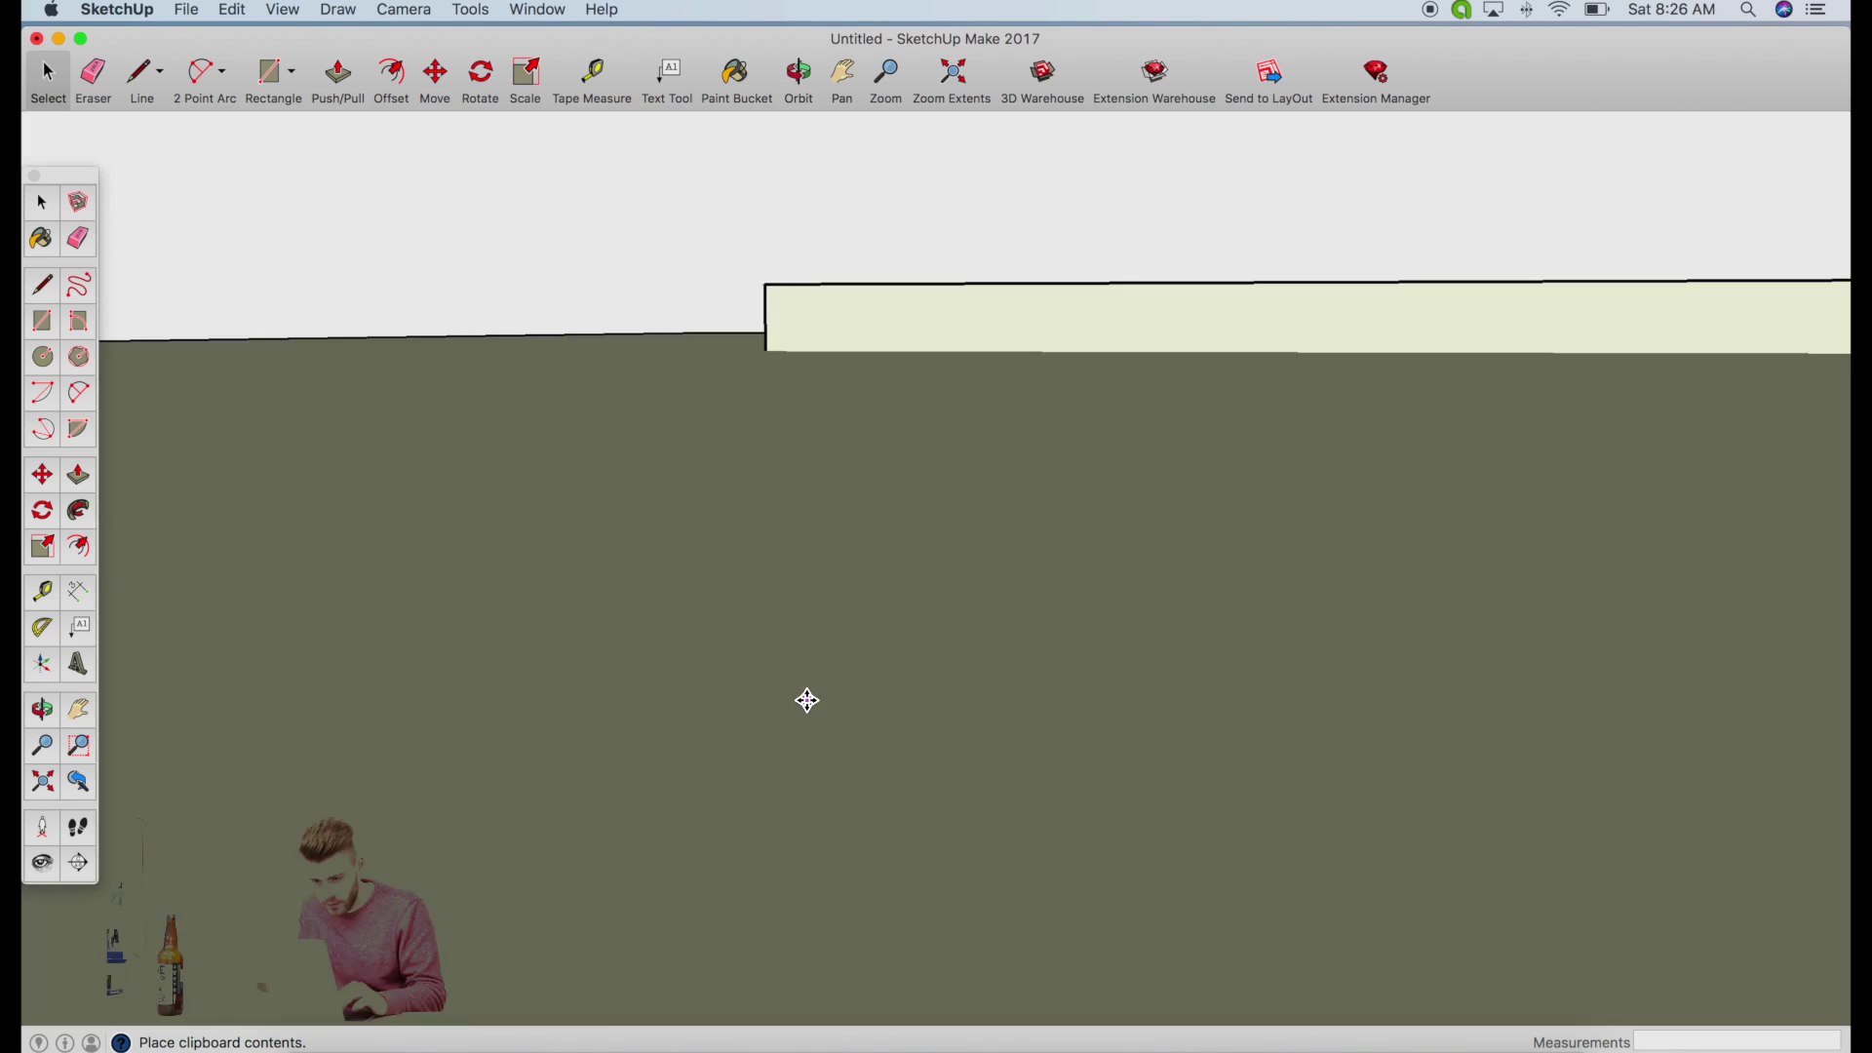
pyautogui.scroll(-8, 807, 700)
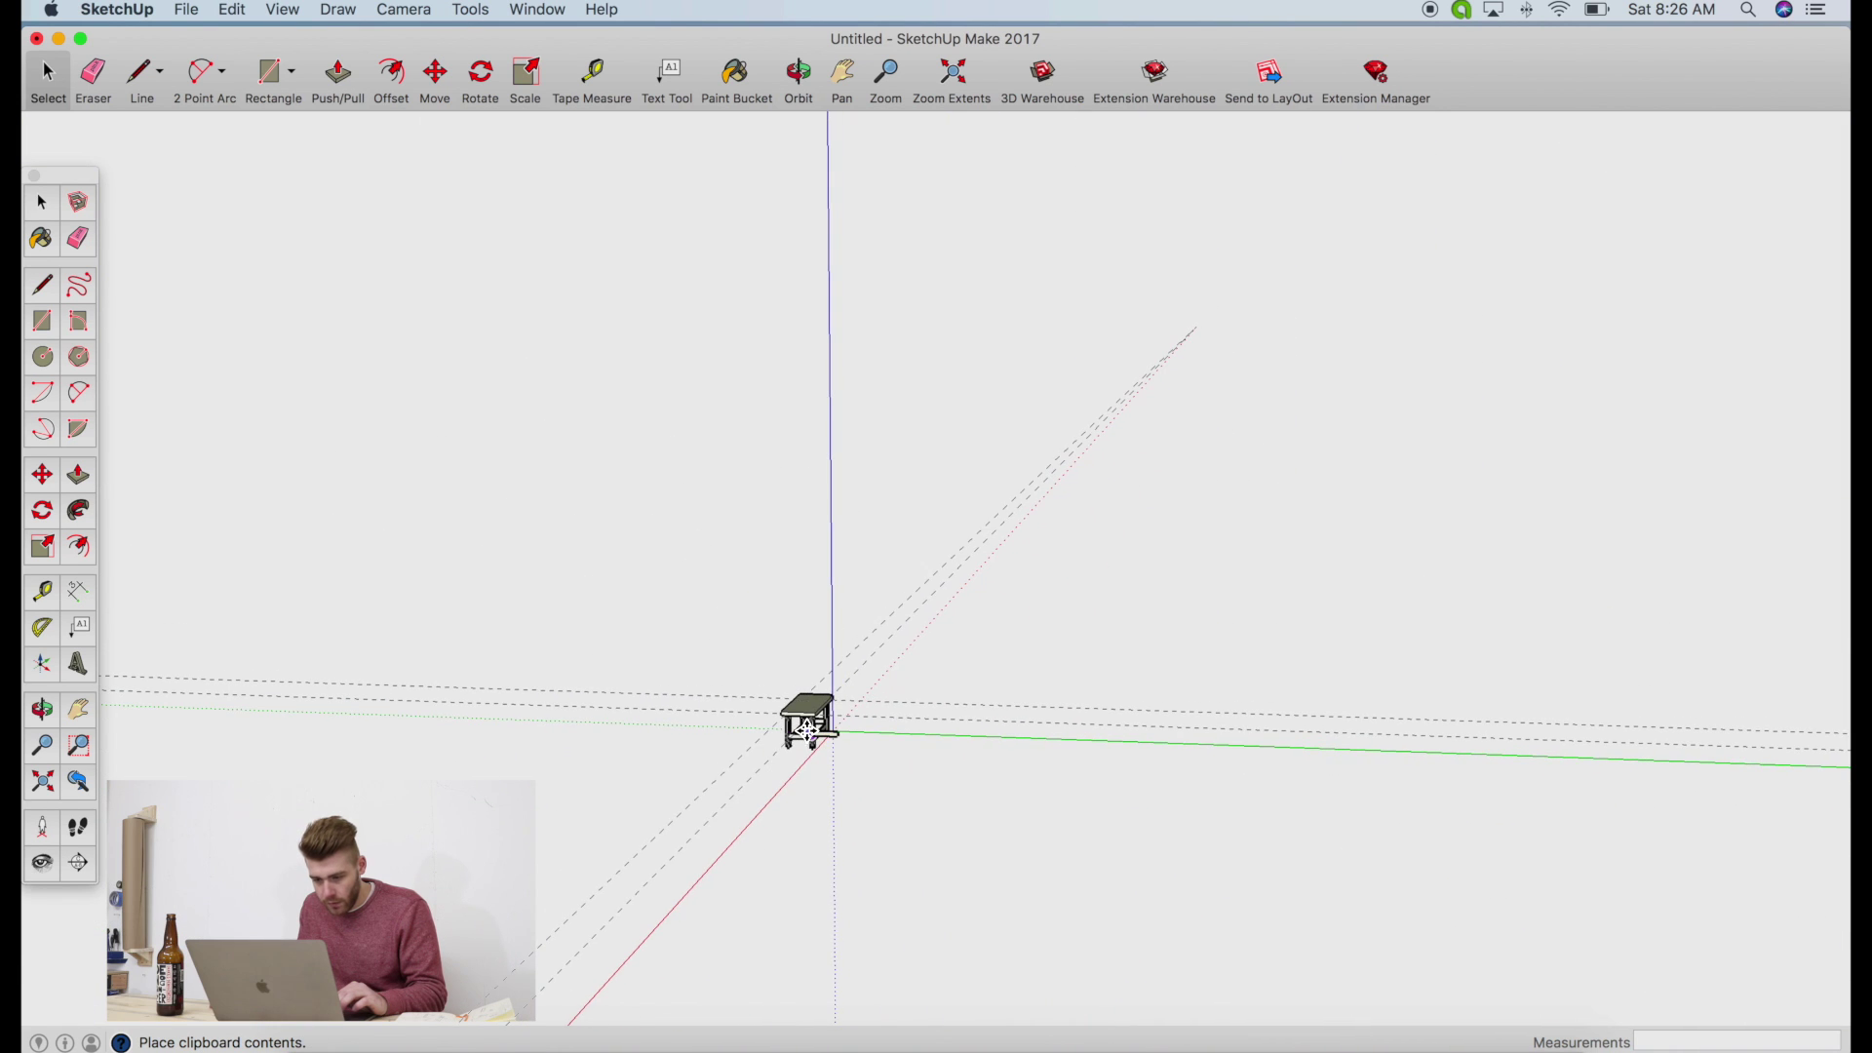
pyautogui.scroll(4, 806, 730)
pyautogui.scroll(6, 806, 731)
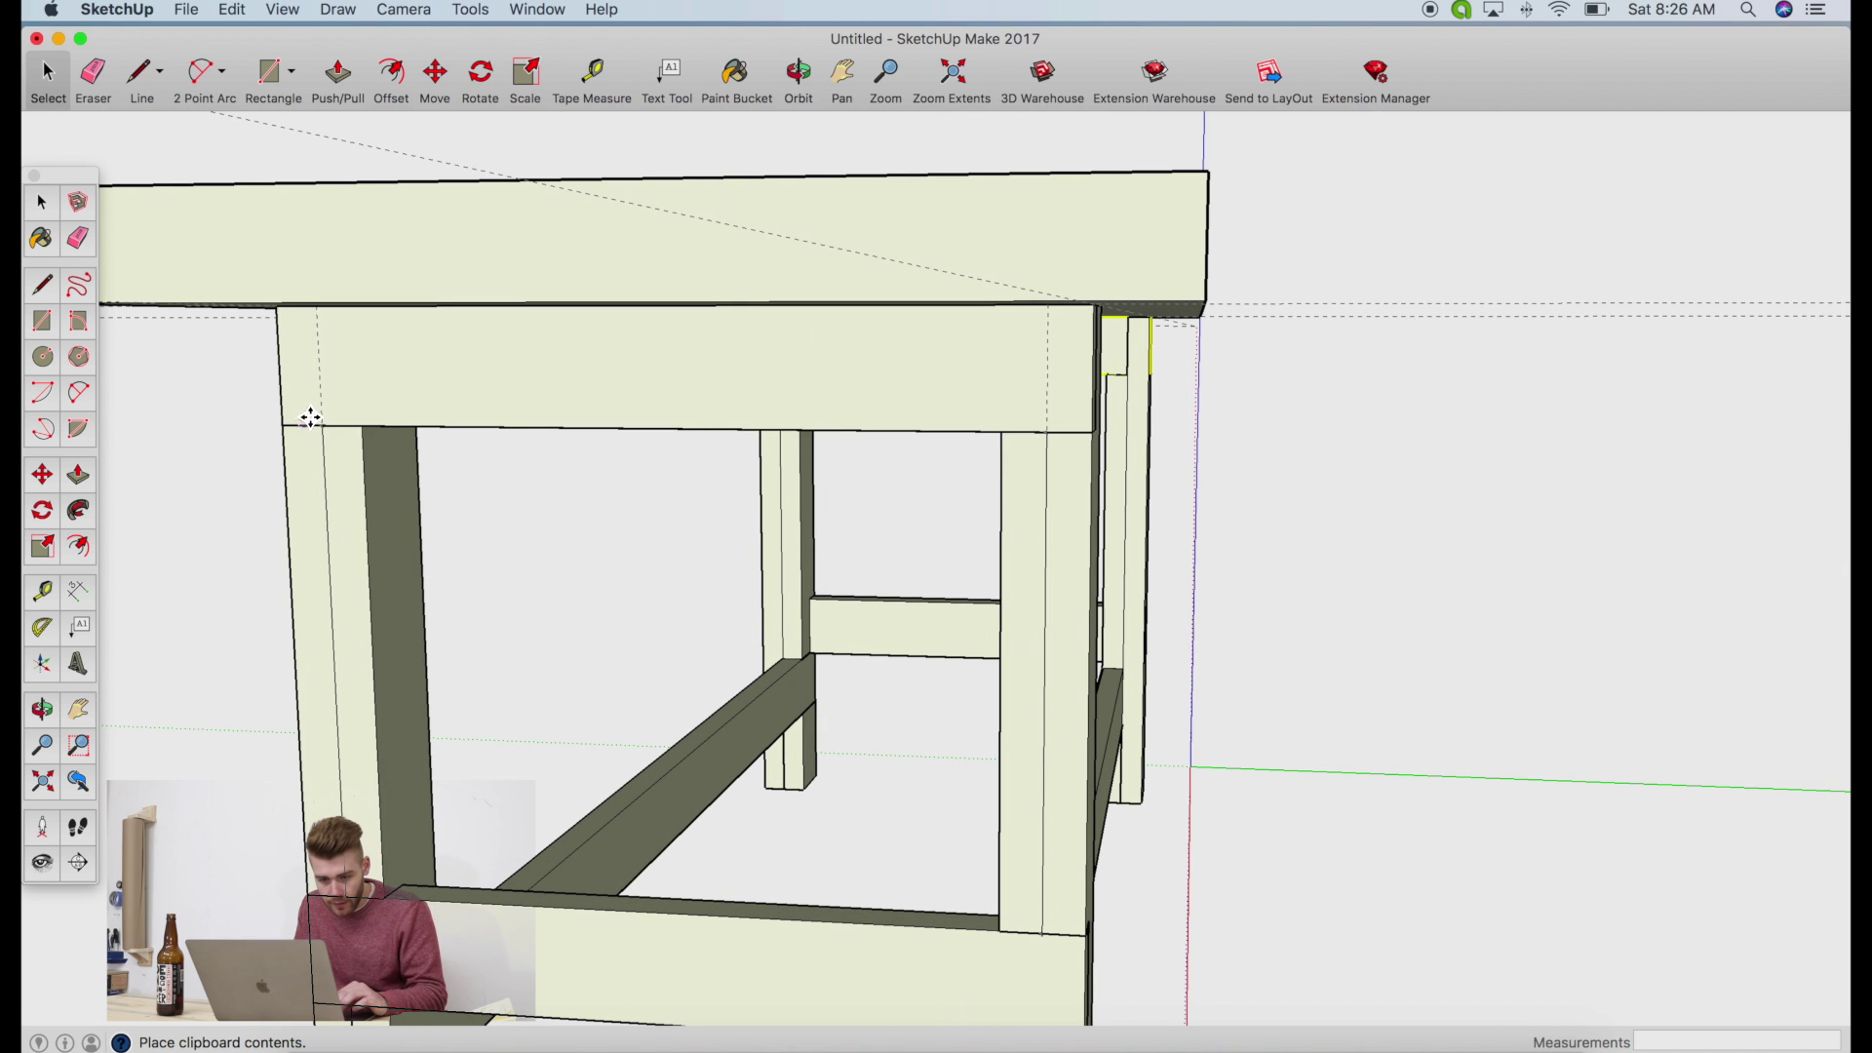
pyautogui.click(281, 426)
pyautogui.click(283, 422)
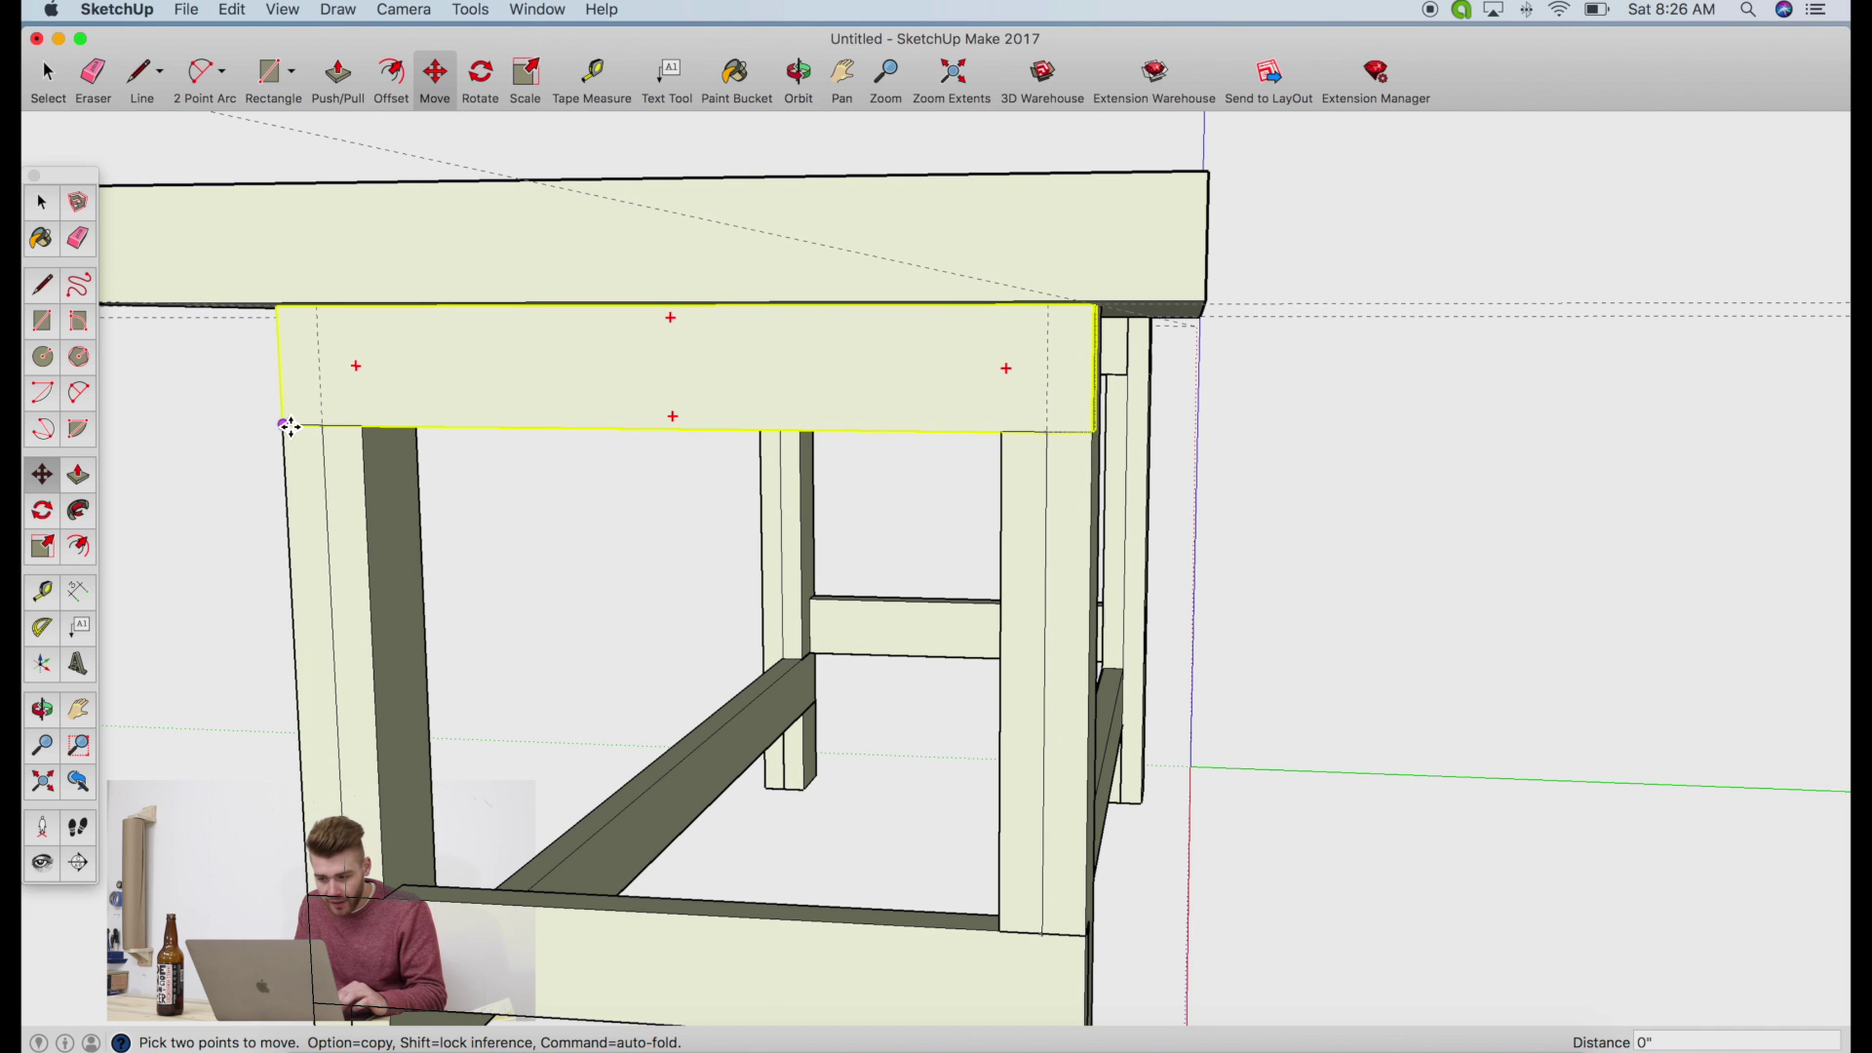
# Extrude the partial upper bar about another 3' 10" until it meets the upper stretcher at the opposite end
pyautogui.click(797, 78)
pyautogui.moveTo(747, 514); pyautogui.dragTo(33, 300)
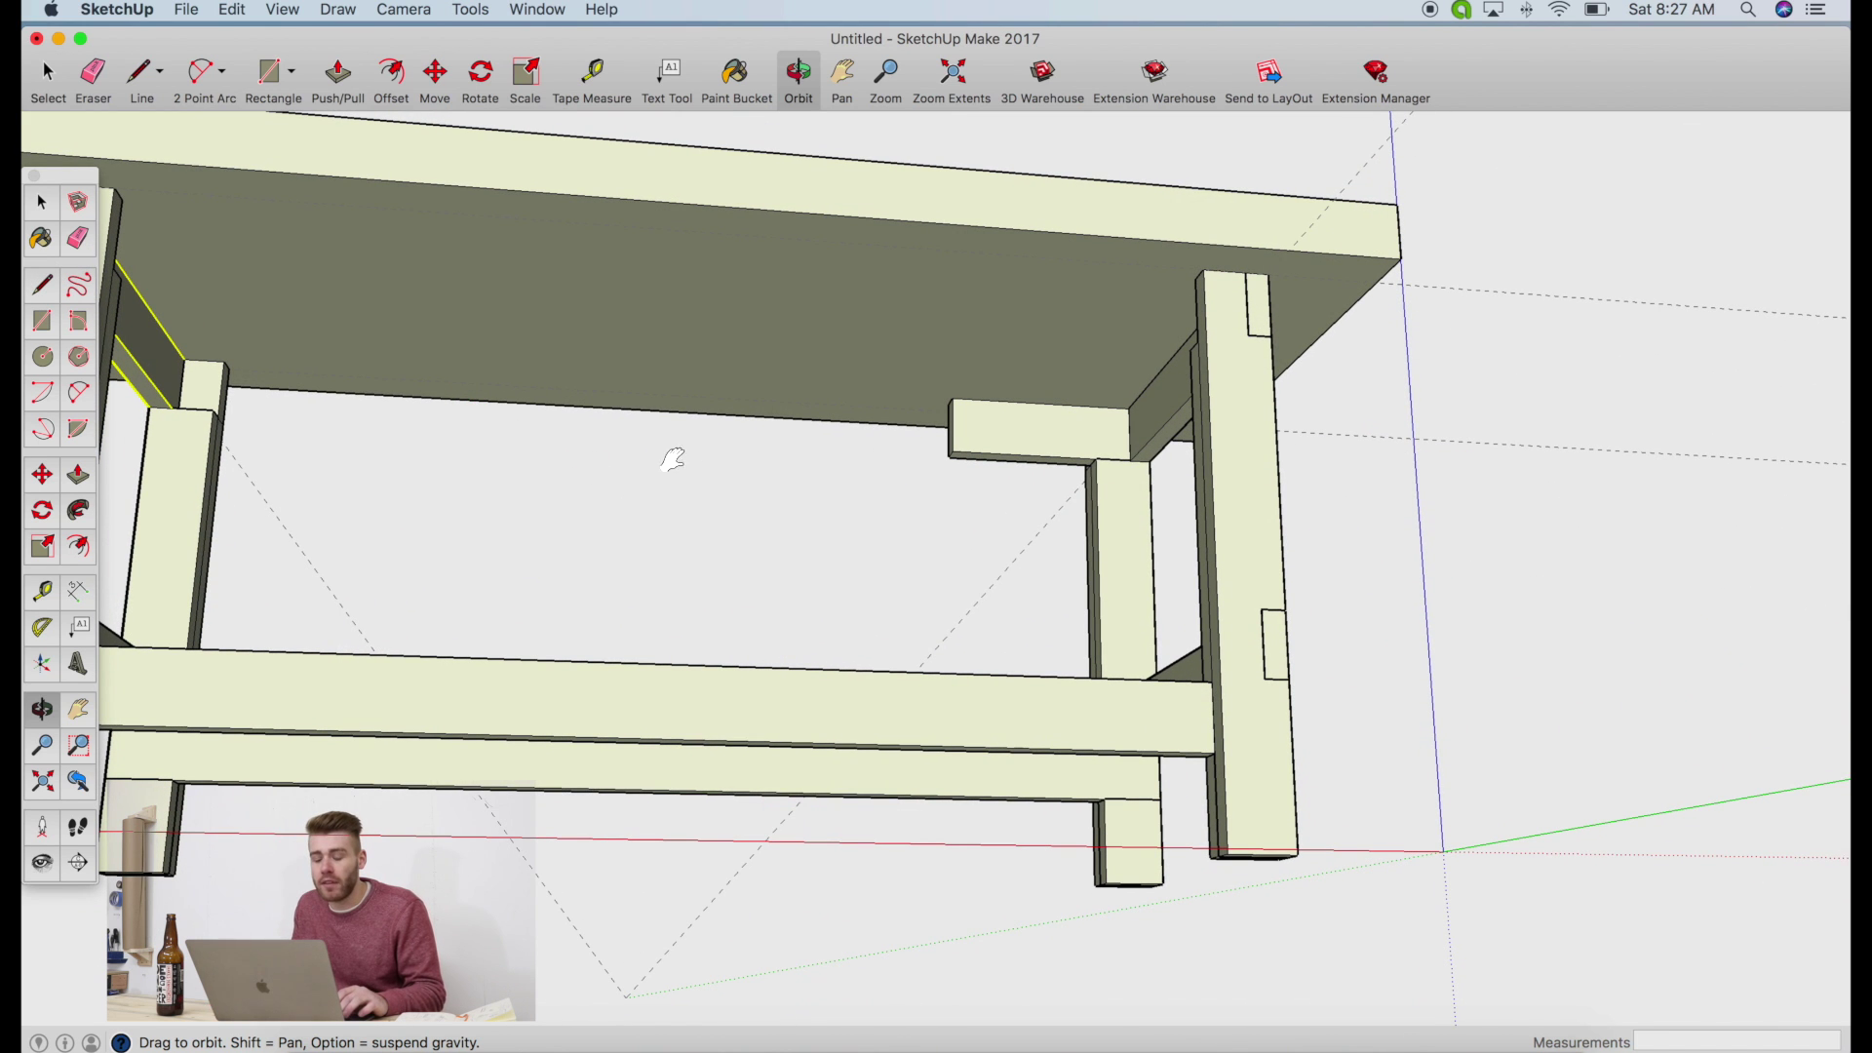
pyautogui.moveTo(525, 442); pyautogui.dragTo(600, 494)
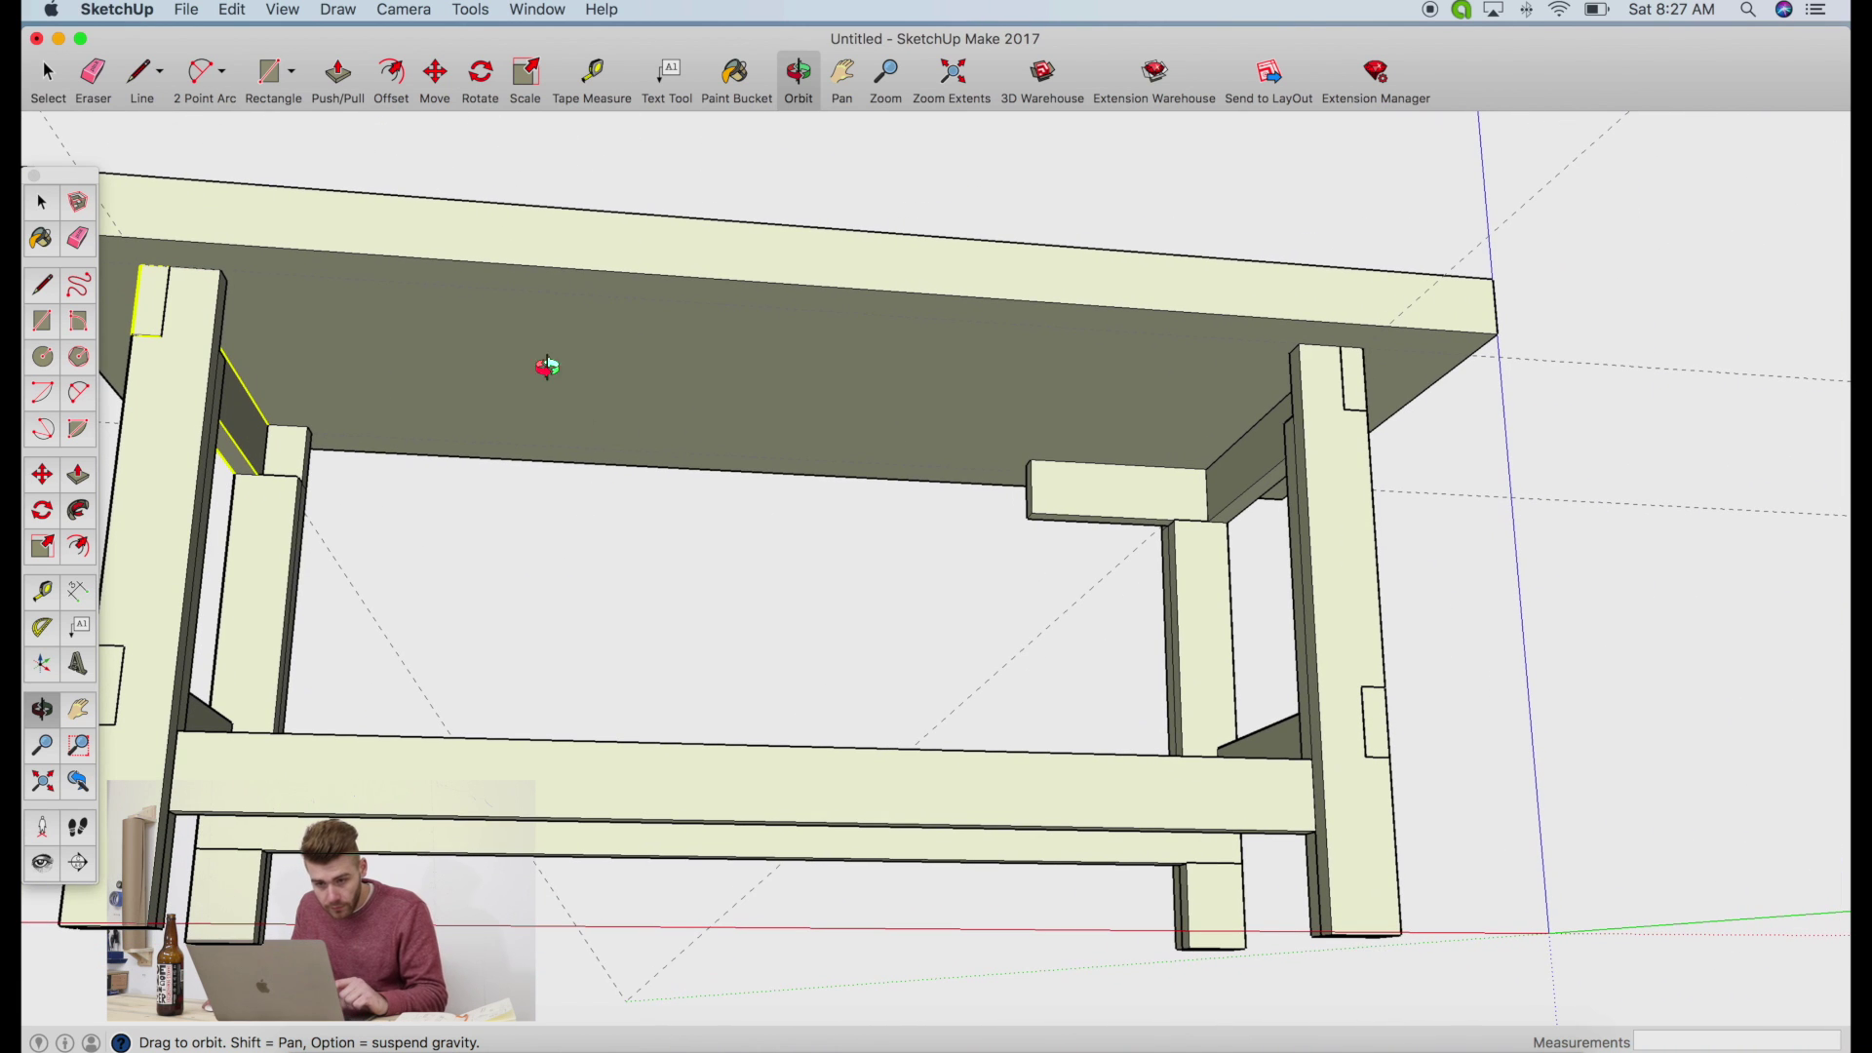
pyautogui.click(340, 74)
pyautogui.moveTo(1032, 506); pyautogui.dragTo(260, 478)
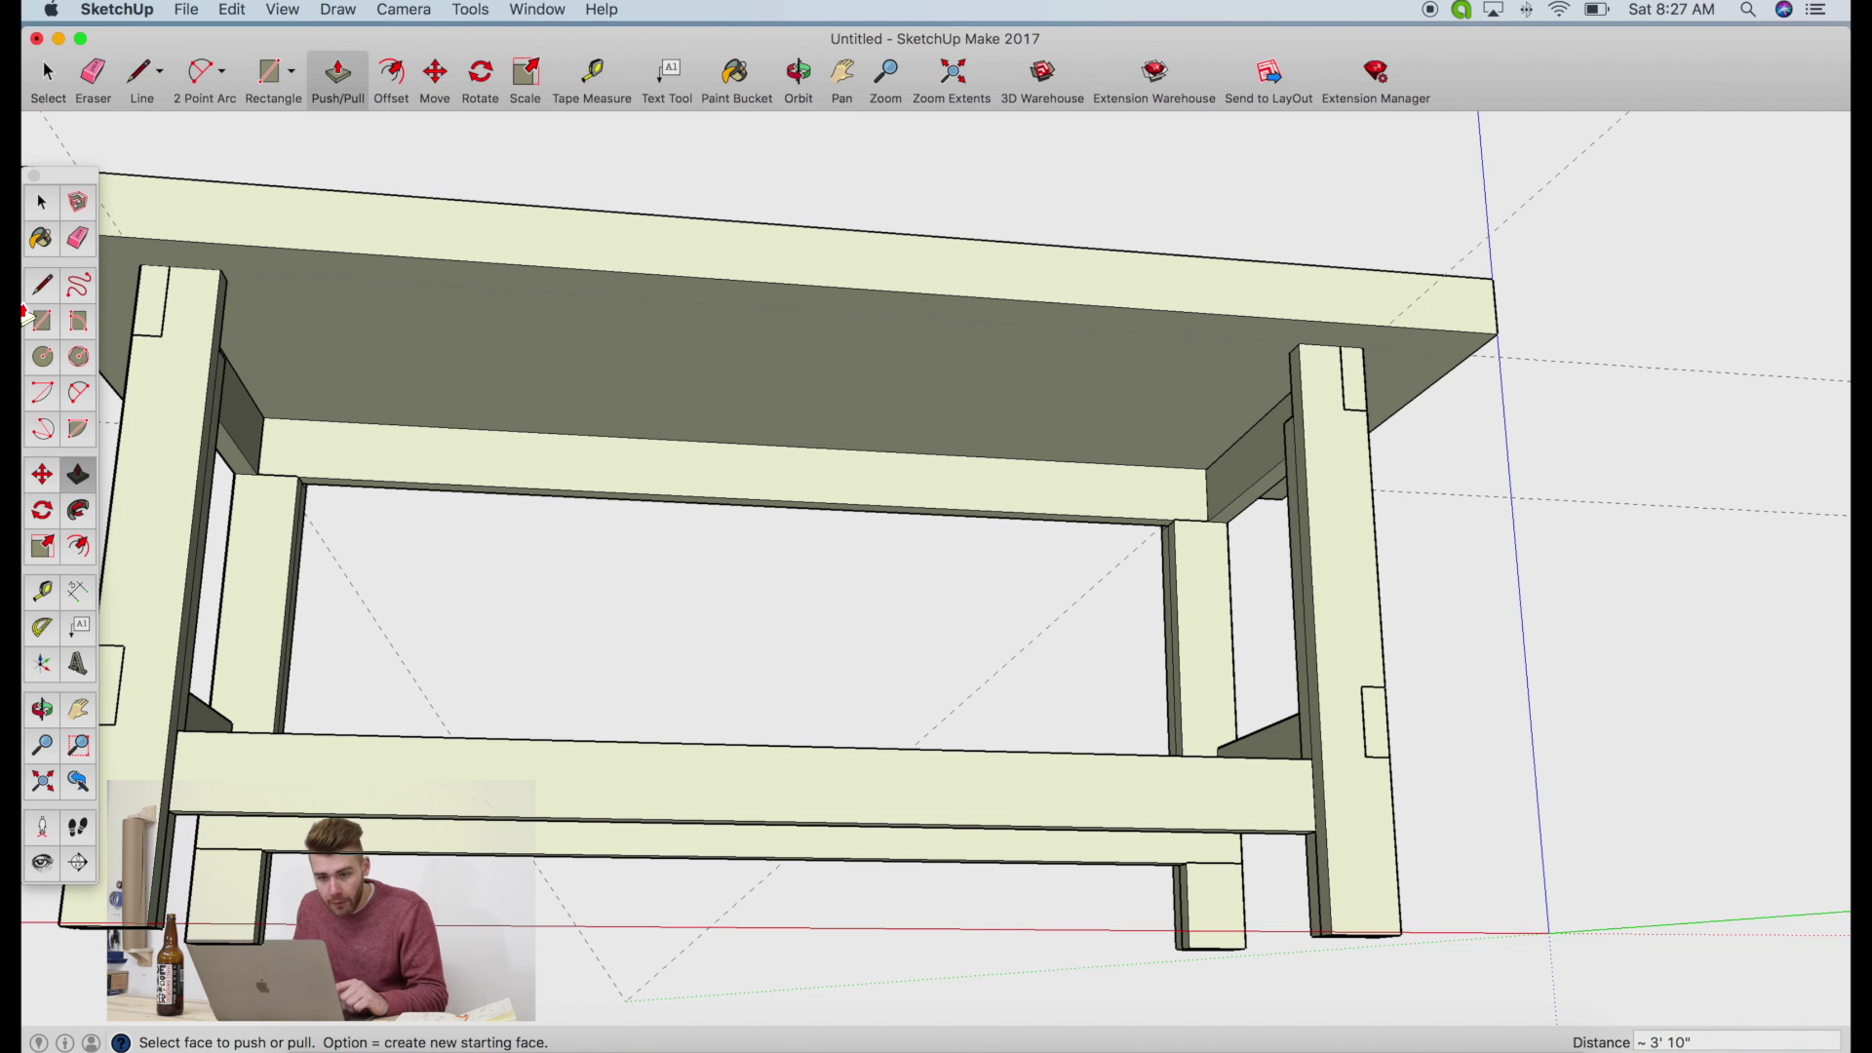
# Make the whole upper long bar a component named Short long stretcher
pyautogui.click(49, 76)
pyautogui.click(539, 469)
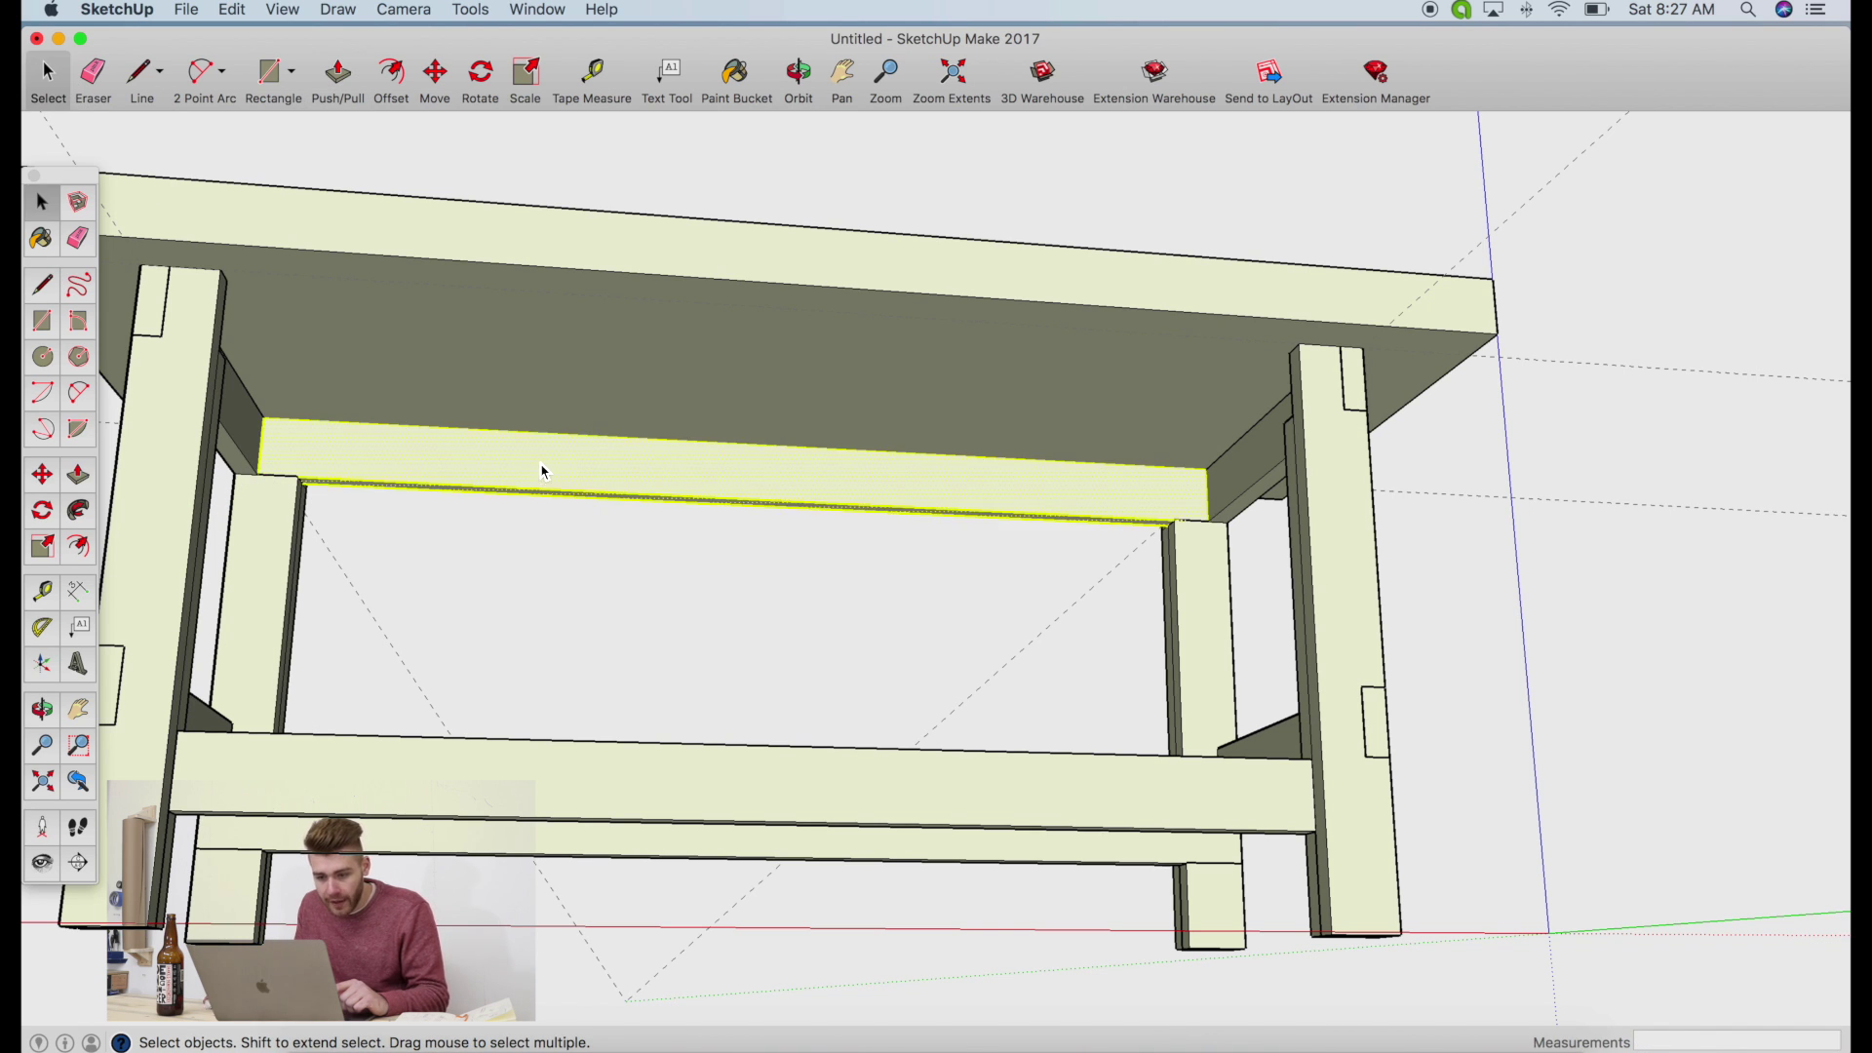
pyautogui.rightClick(541, 470)
pyautogui.click(585, 473)
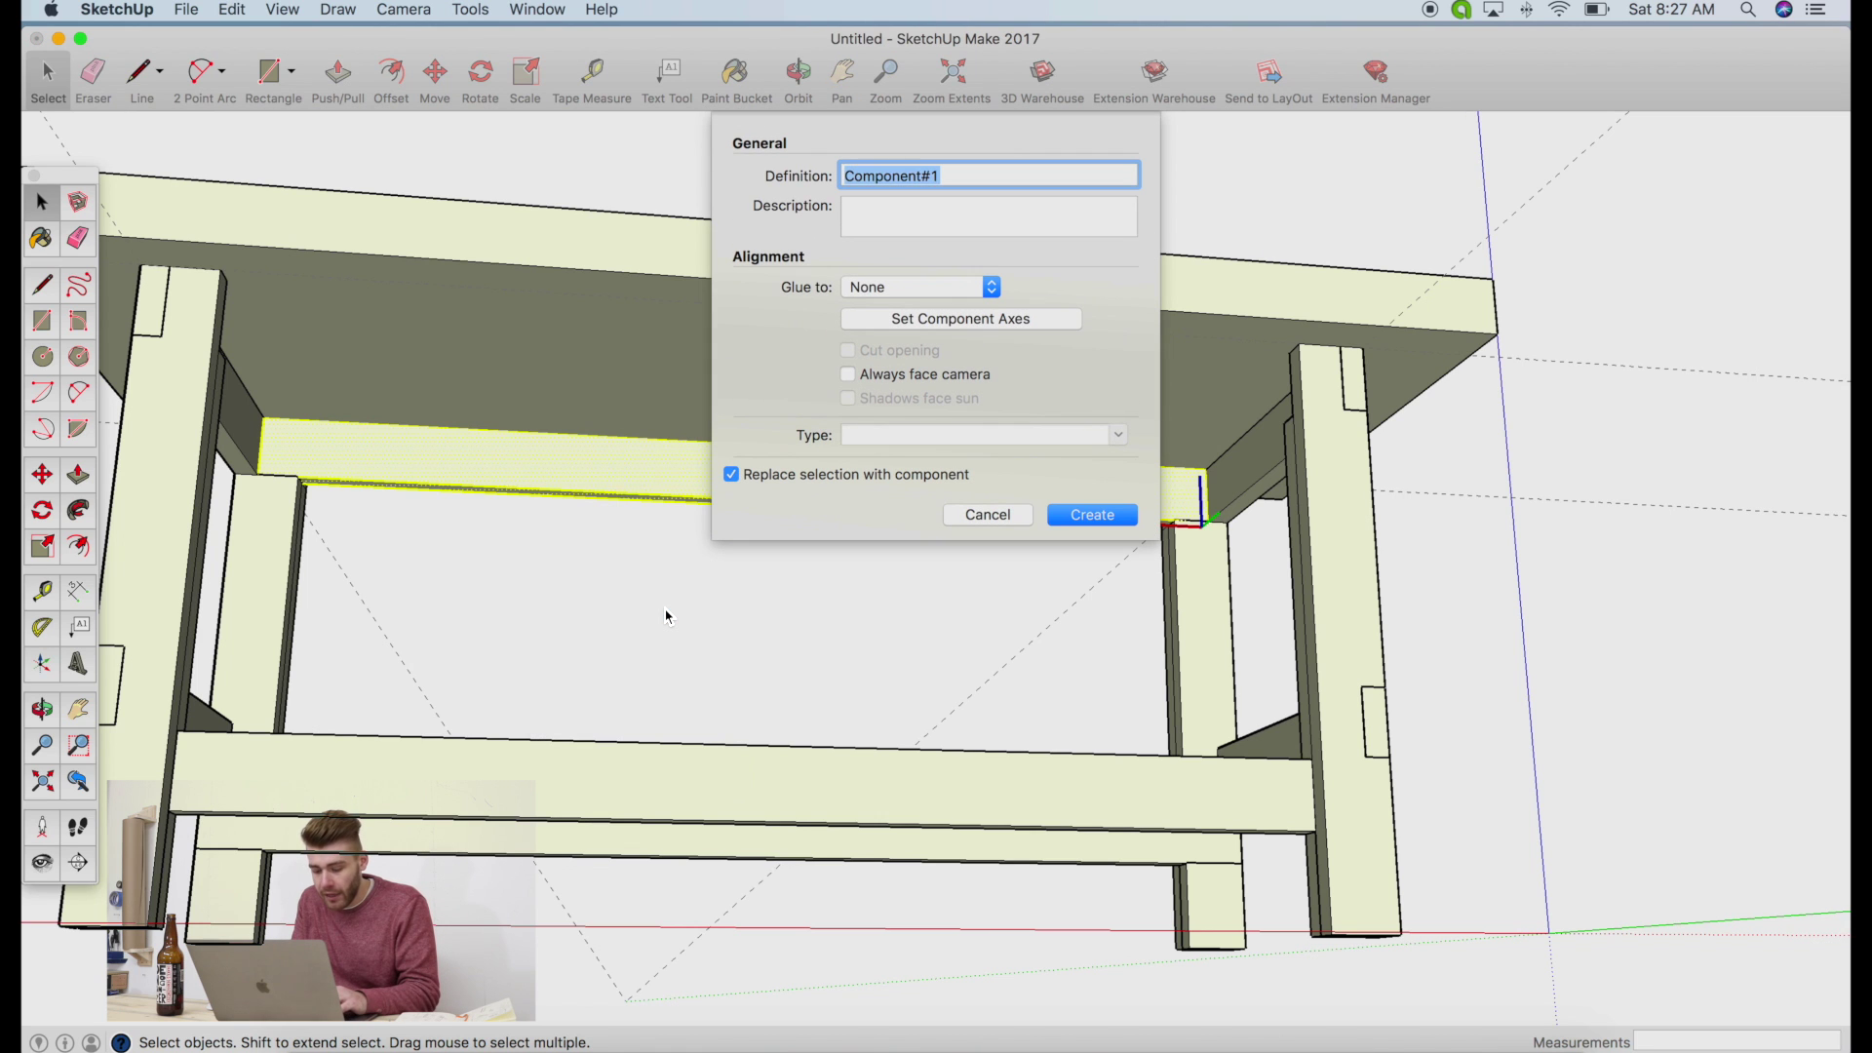
pyautogui.write('Short long')
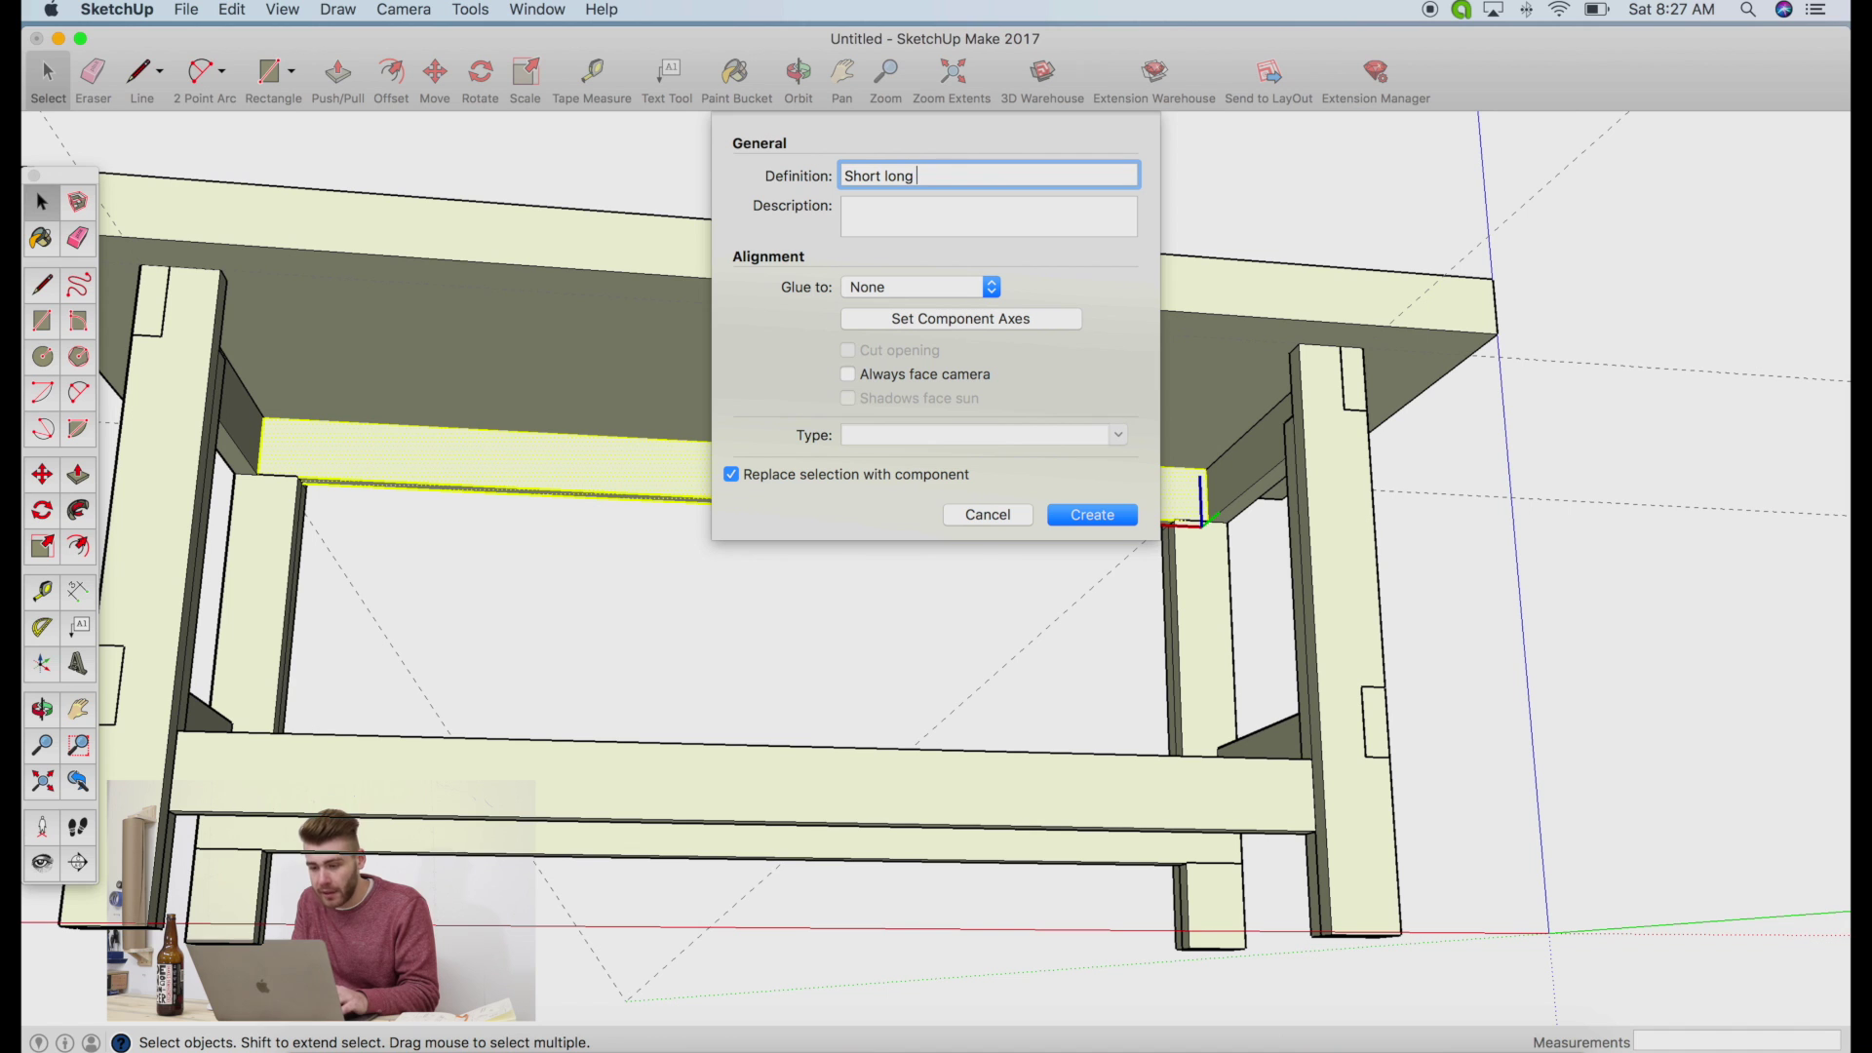
pyautogui.write(' stretcher')
pyautogui.press('Return')
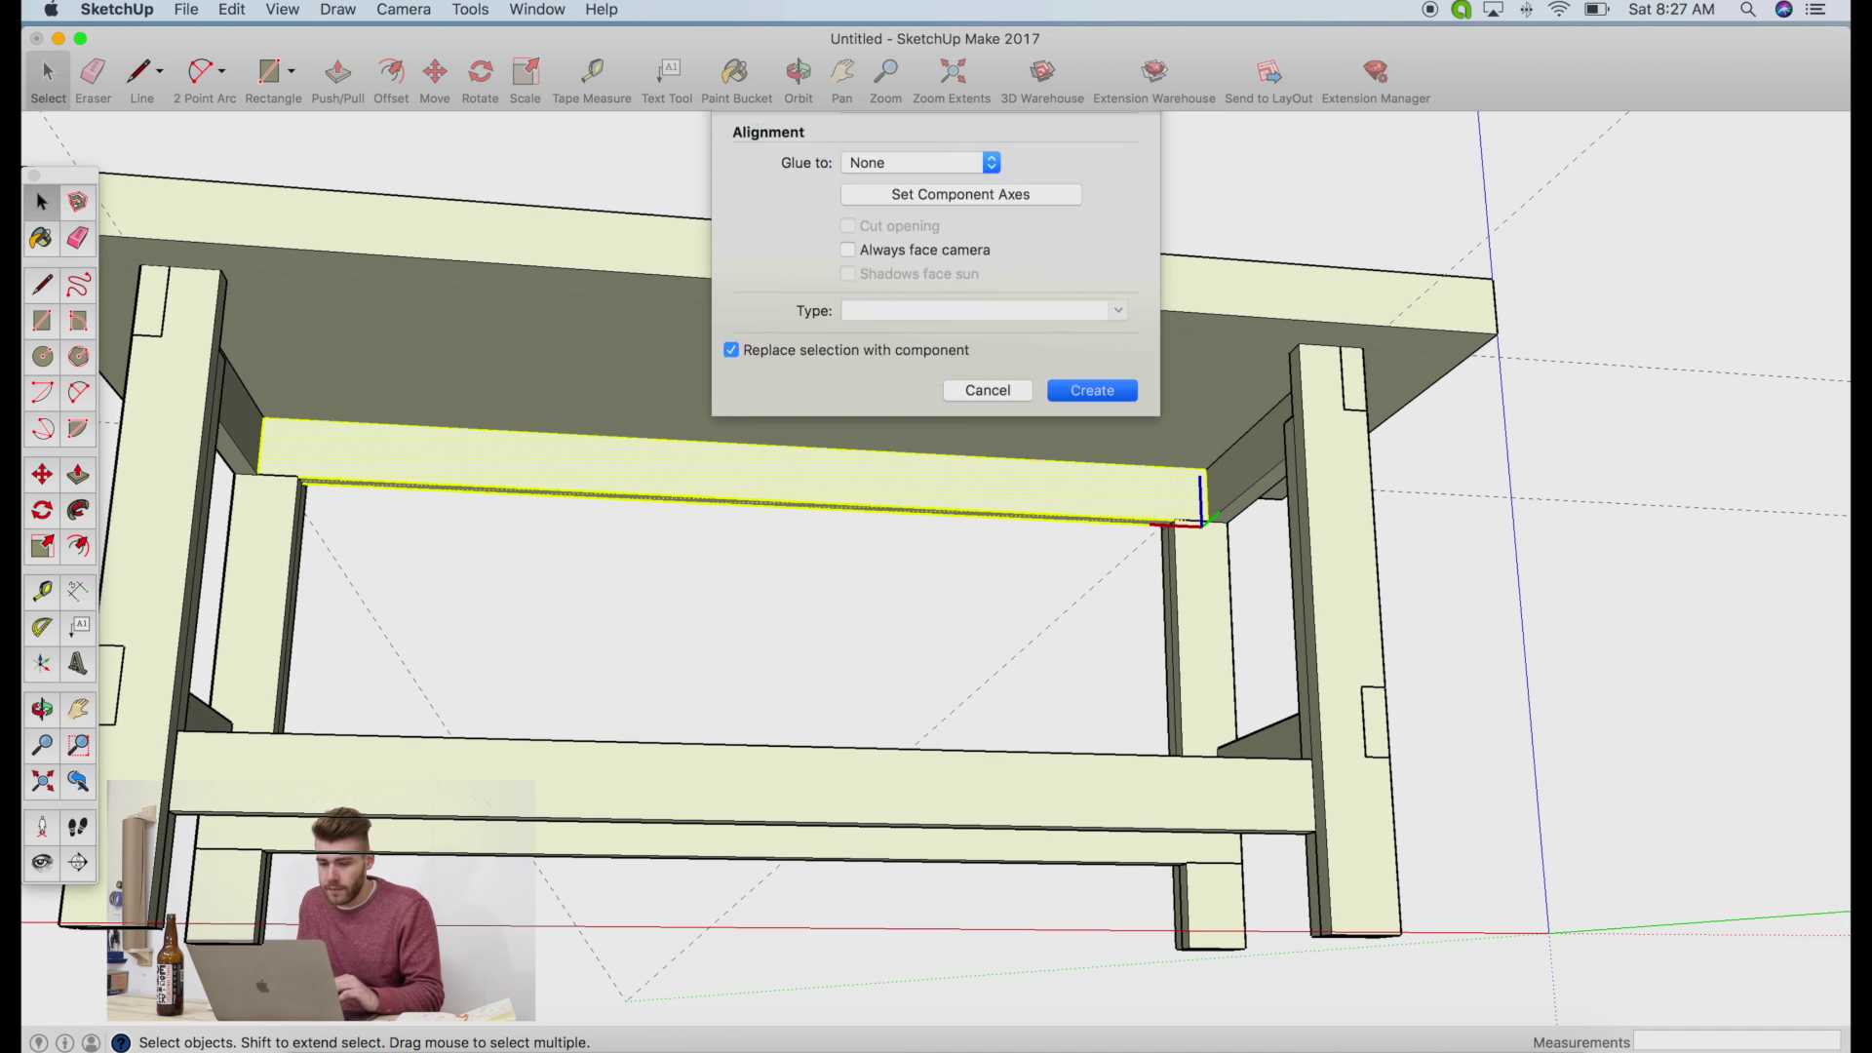
# Copy the upper long stretcher and place the duplicate just below it, between the tabletop and the lower stretchers
pyautogui.press('super+c')
pyautogui.press('super+v')
pyautogui.click(1238, 654)
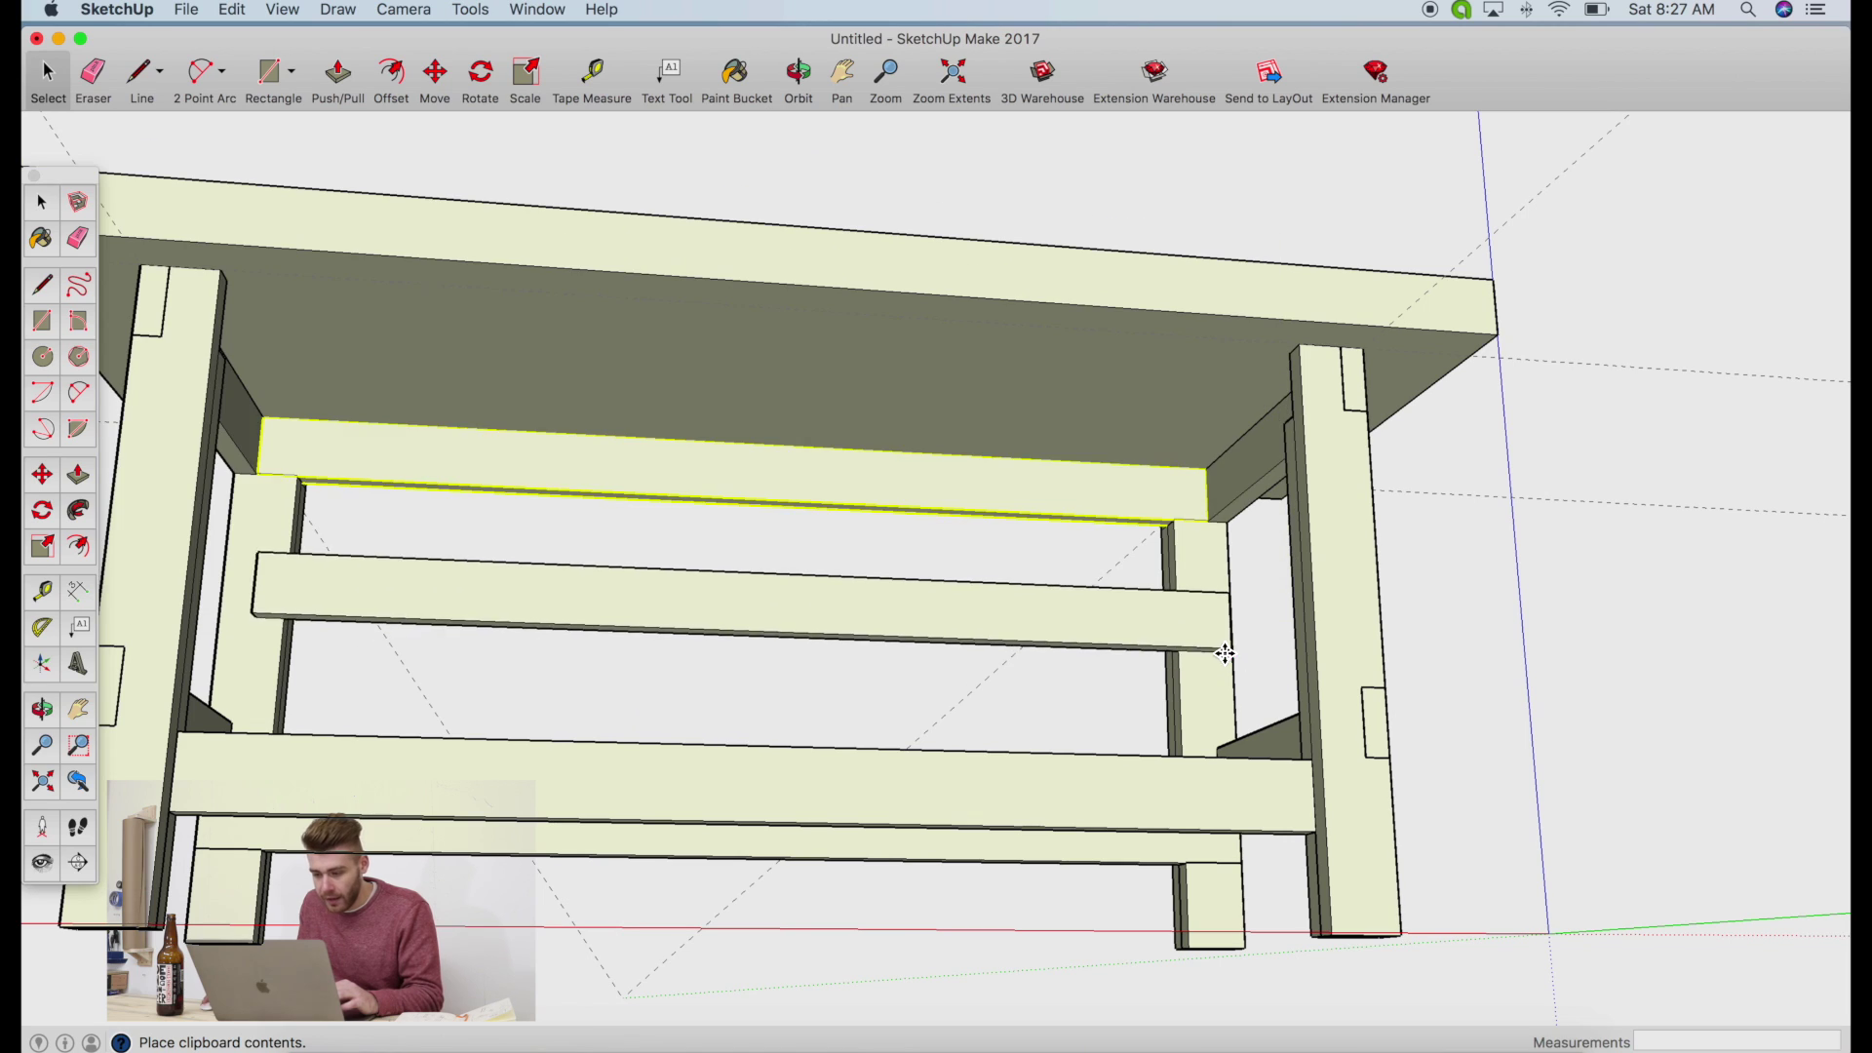
pyautogui.press('m')
# Move the copied upper long stretcher up to the top notch of the leg on the table's opposite long side
pyautogui.click(799, 76)
pyautogui.moveTo(656, 676); pyautogui.dragTo(1830, 732)
pyautogui.moveTo(923, 727); pyautogui.dragTo(588, 646)
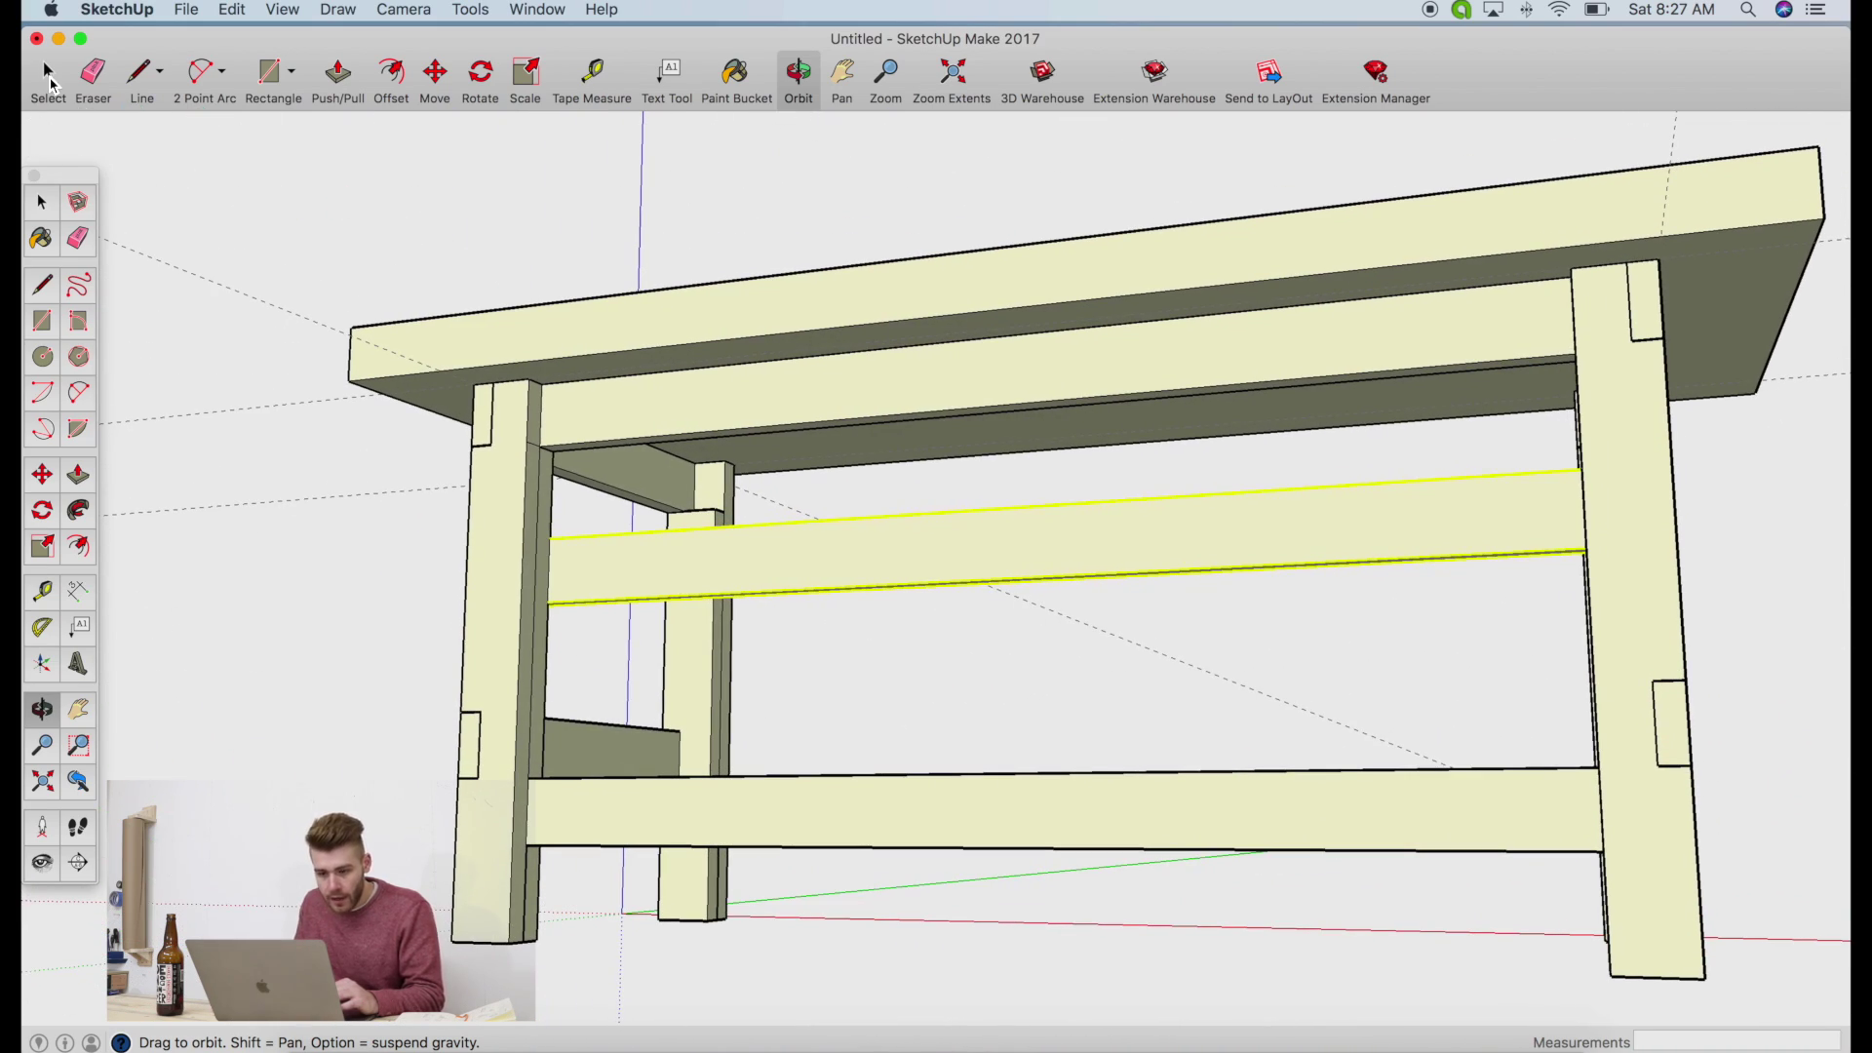
pyautogui.click(48, 78)
pyautogui.click(435, 73)
pyautogui.click(669, 603)
pyautogui.click(676, 535)
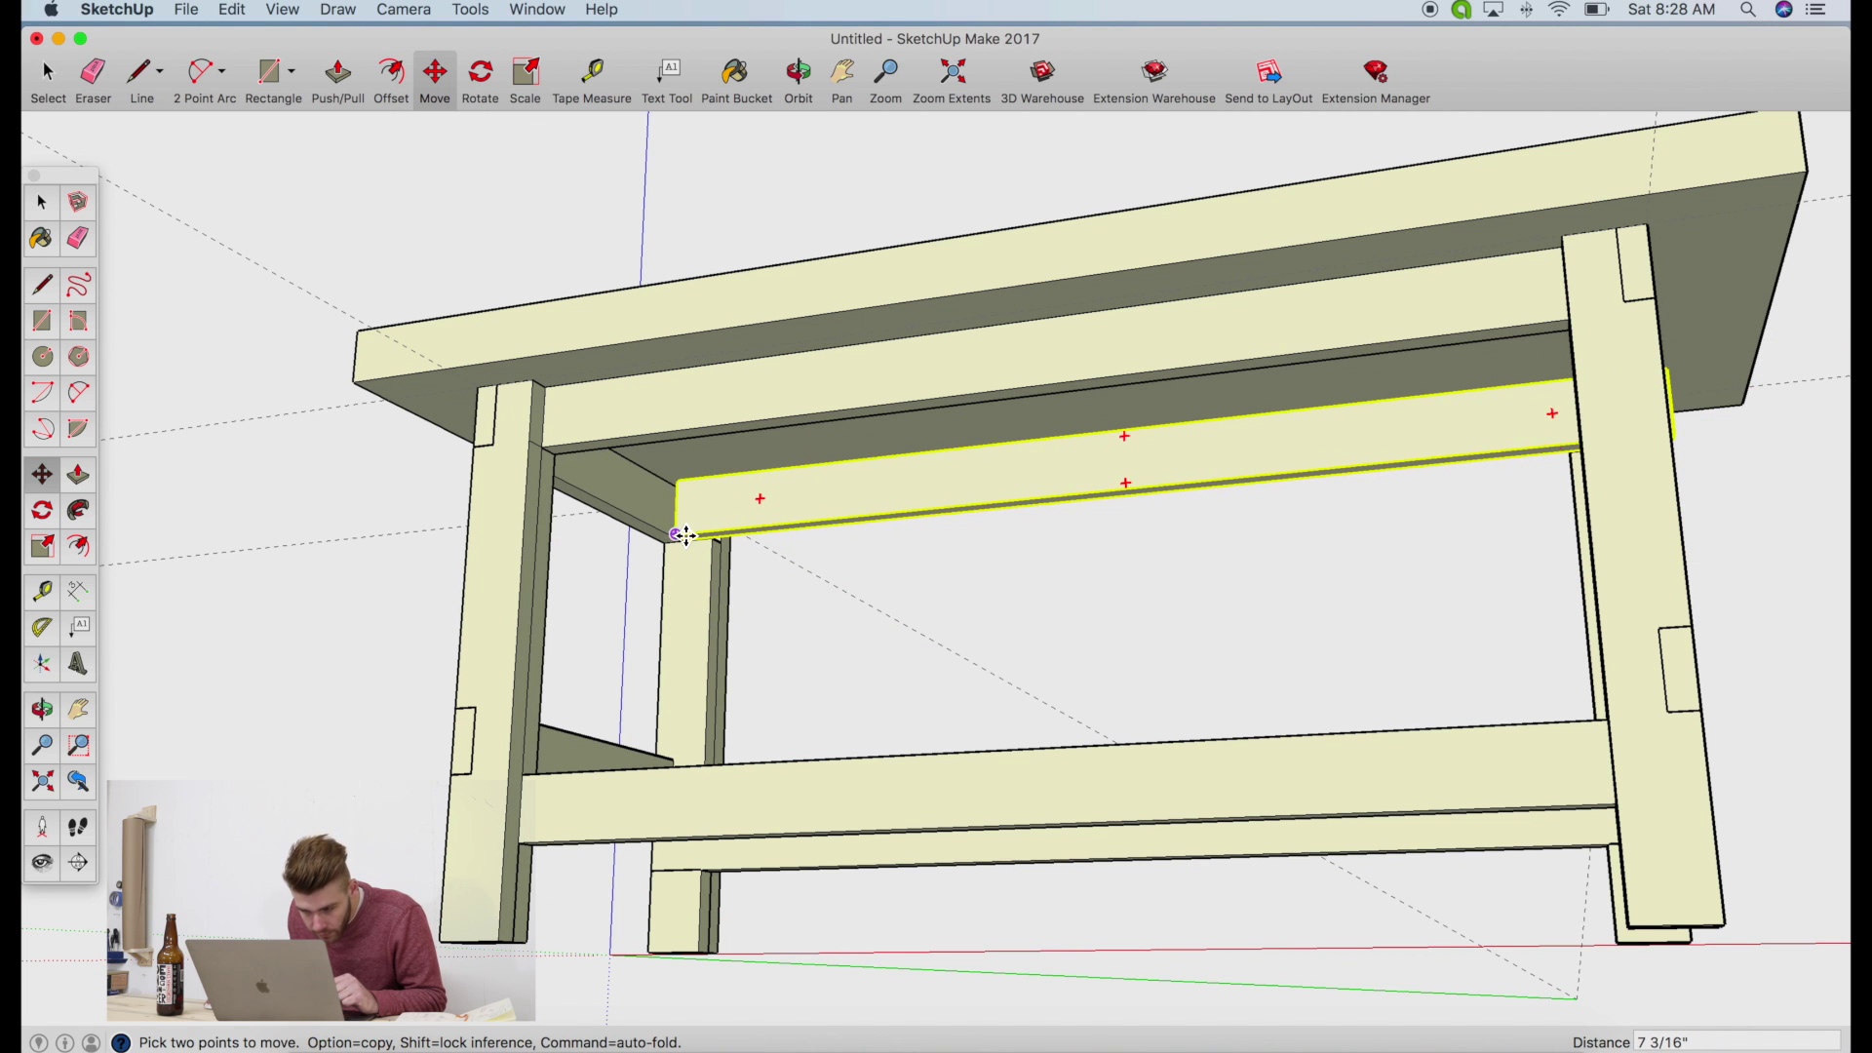
pyautogui.click(674, 536)
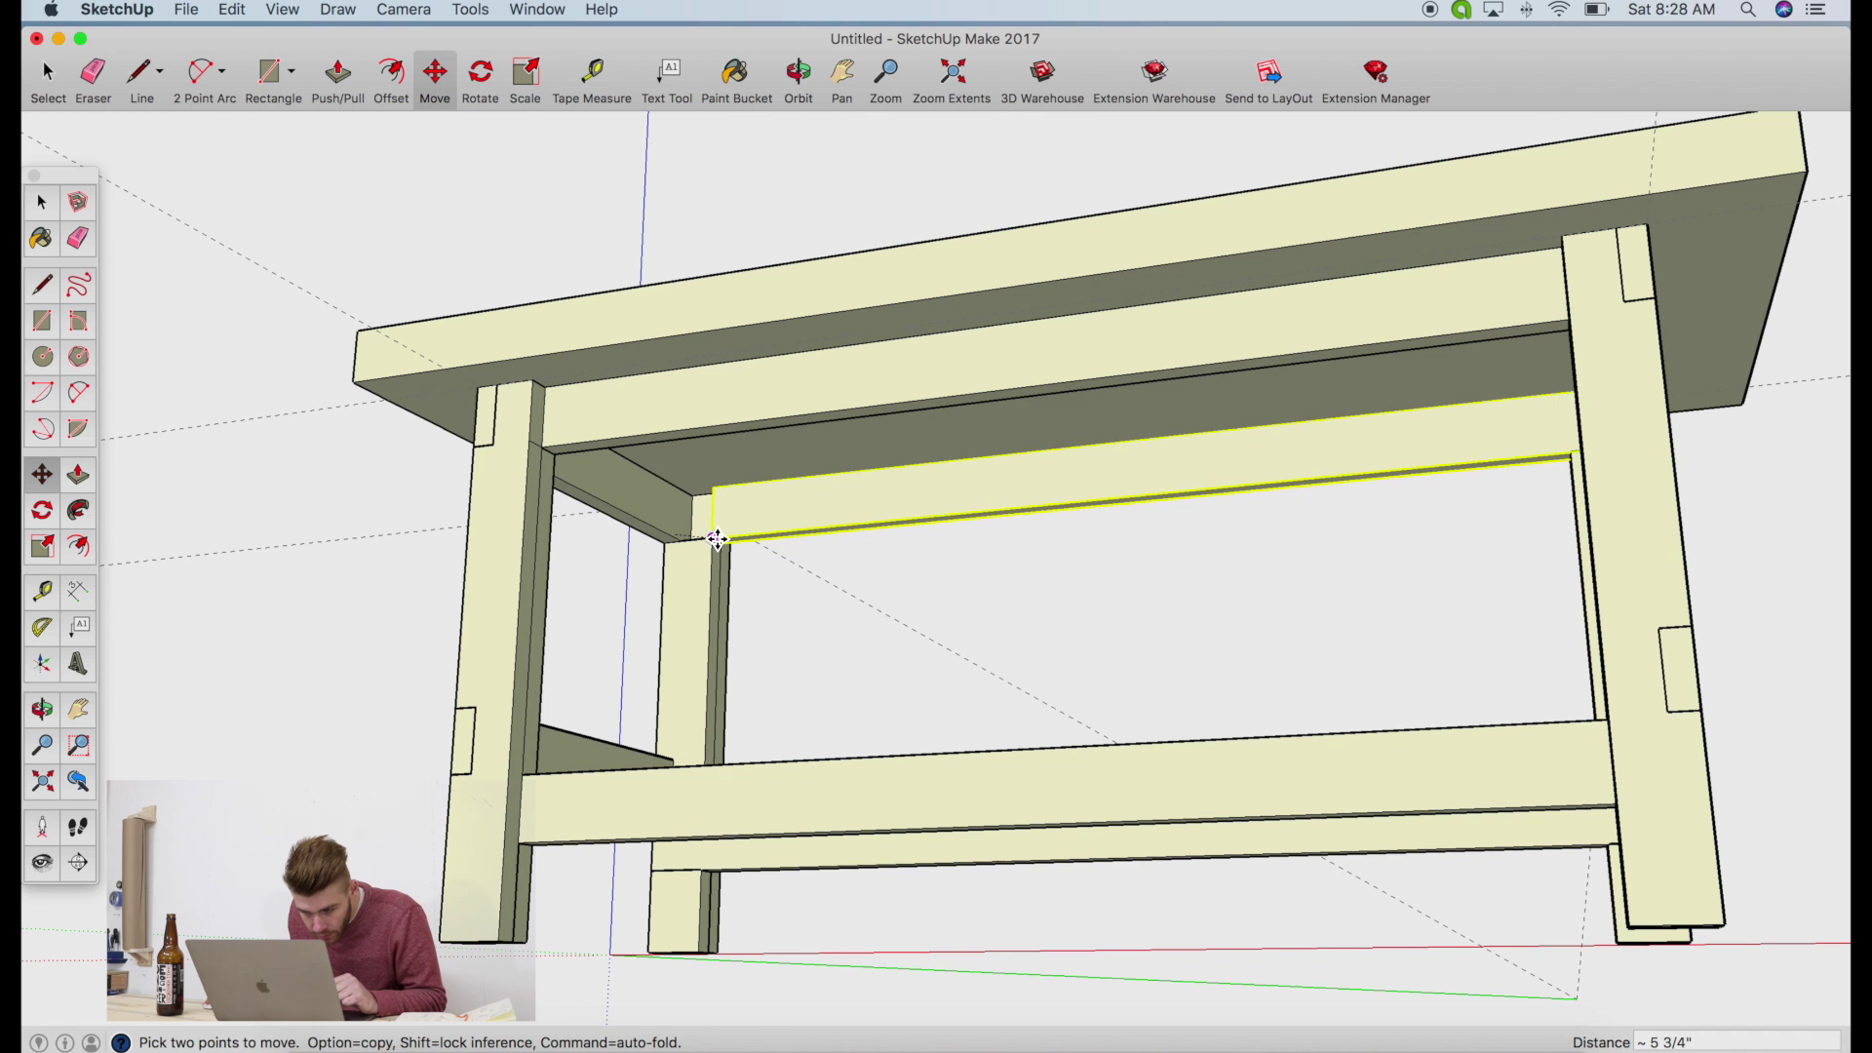
pyautogui.click(711, 537)
# Slide the copied stretcher 2 1/4" along the leg's notch until it butts against the upper short stretcher
pyautogui.scroll(5, 672, 560)
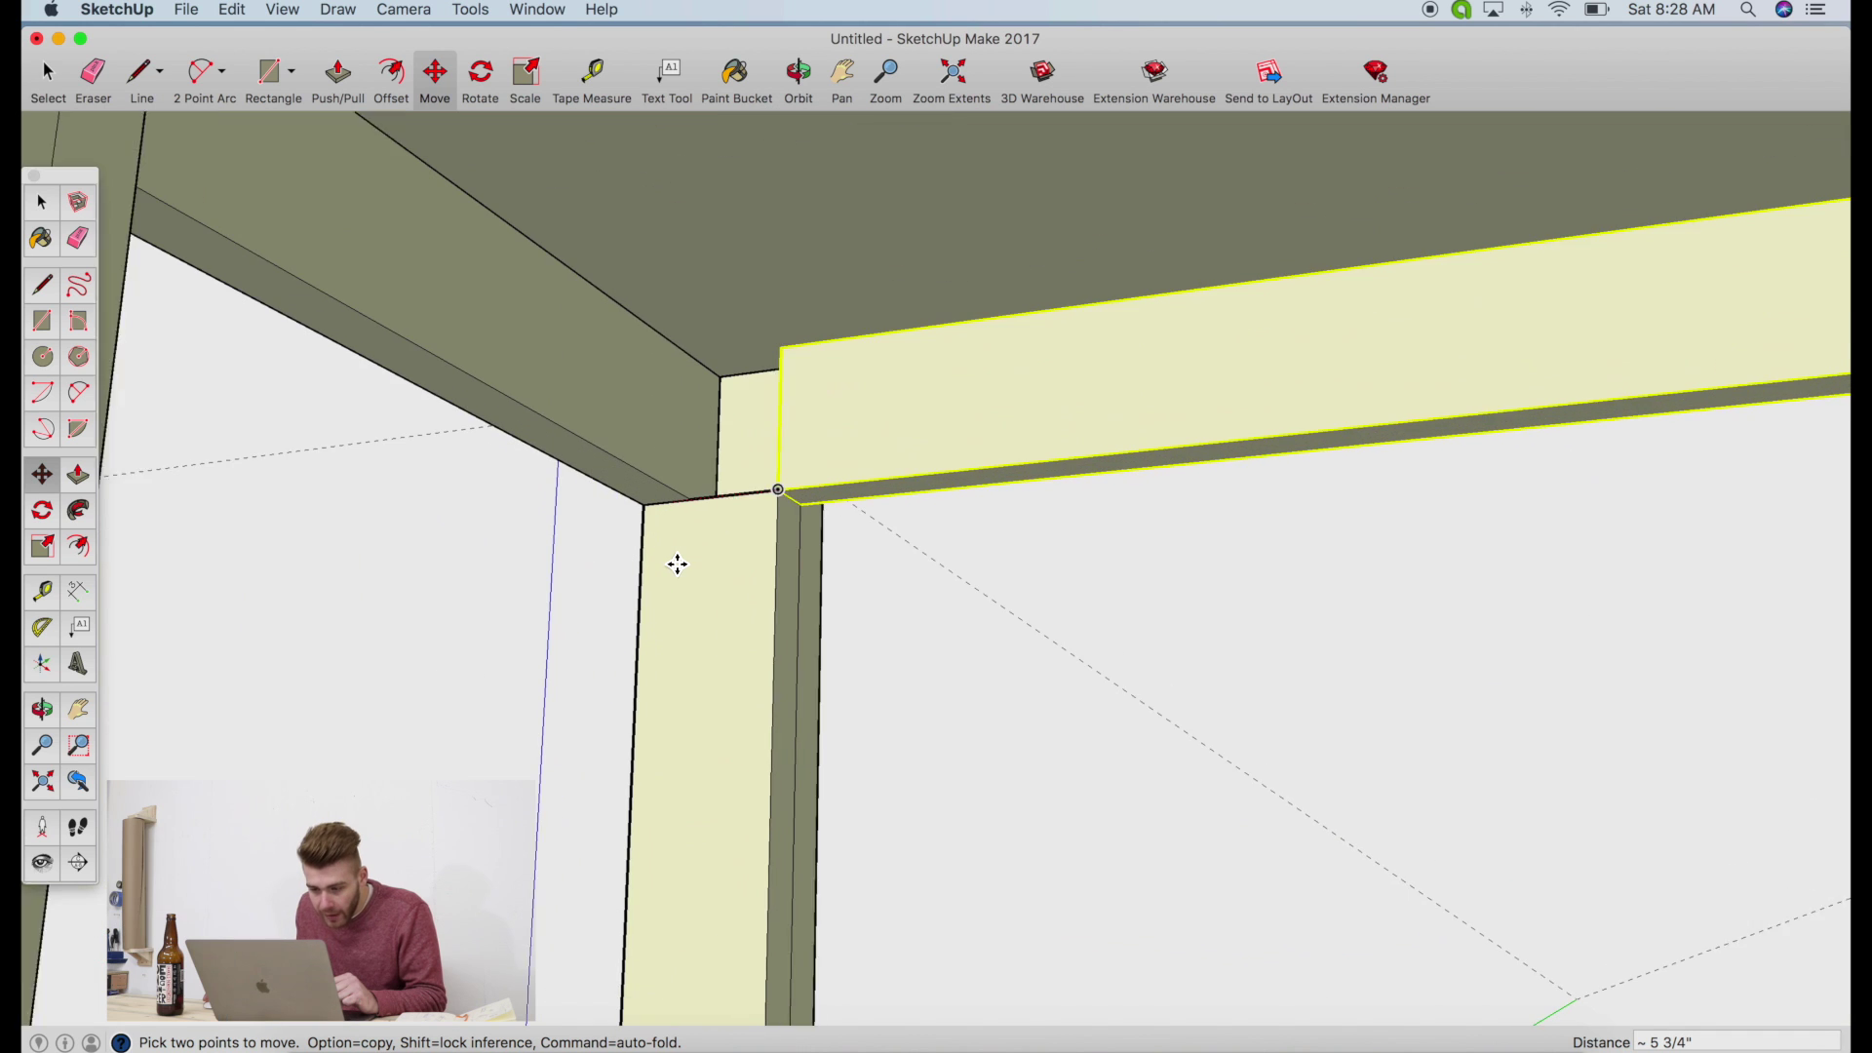
pyautogui.scroll(4, 727, 522)
pyautogui.click(885, 415)
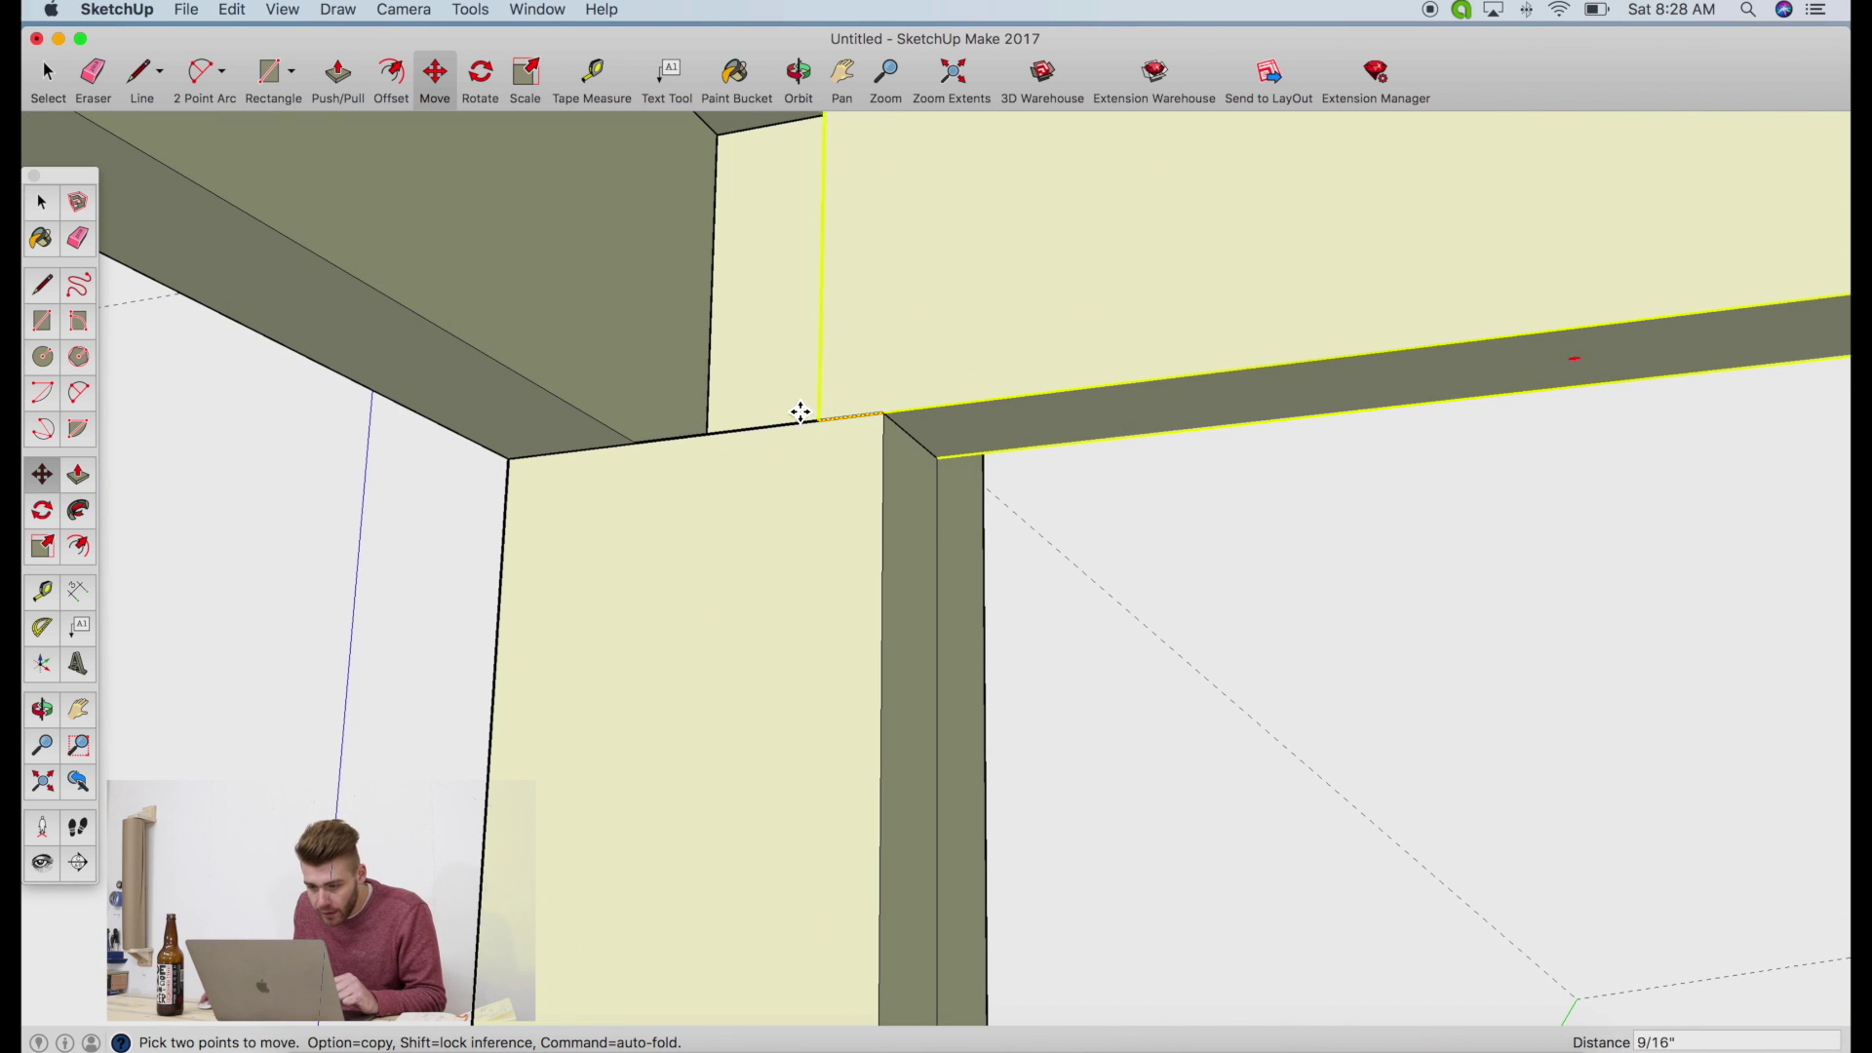
pyautogui.click(634, 435)
pyautogui.scroll(-3, 522, 359)
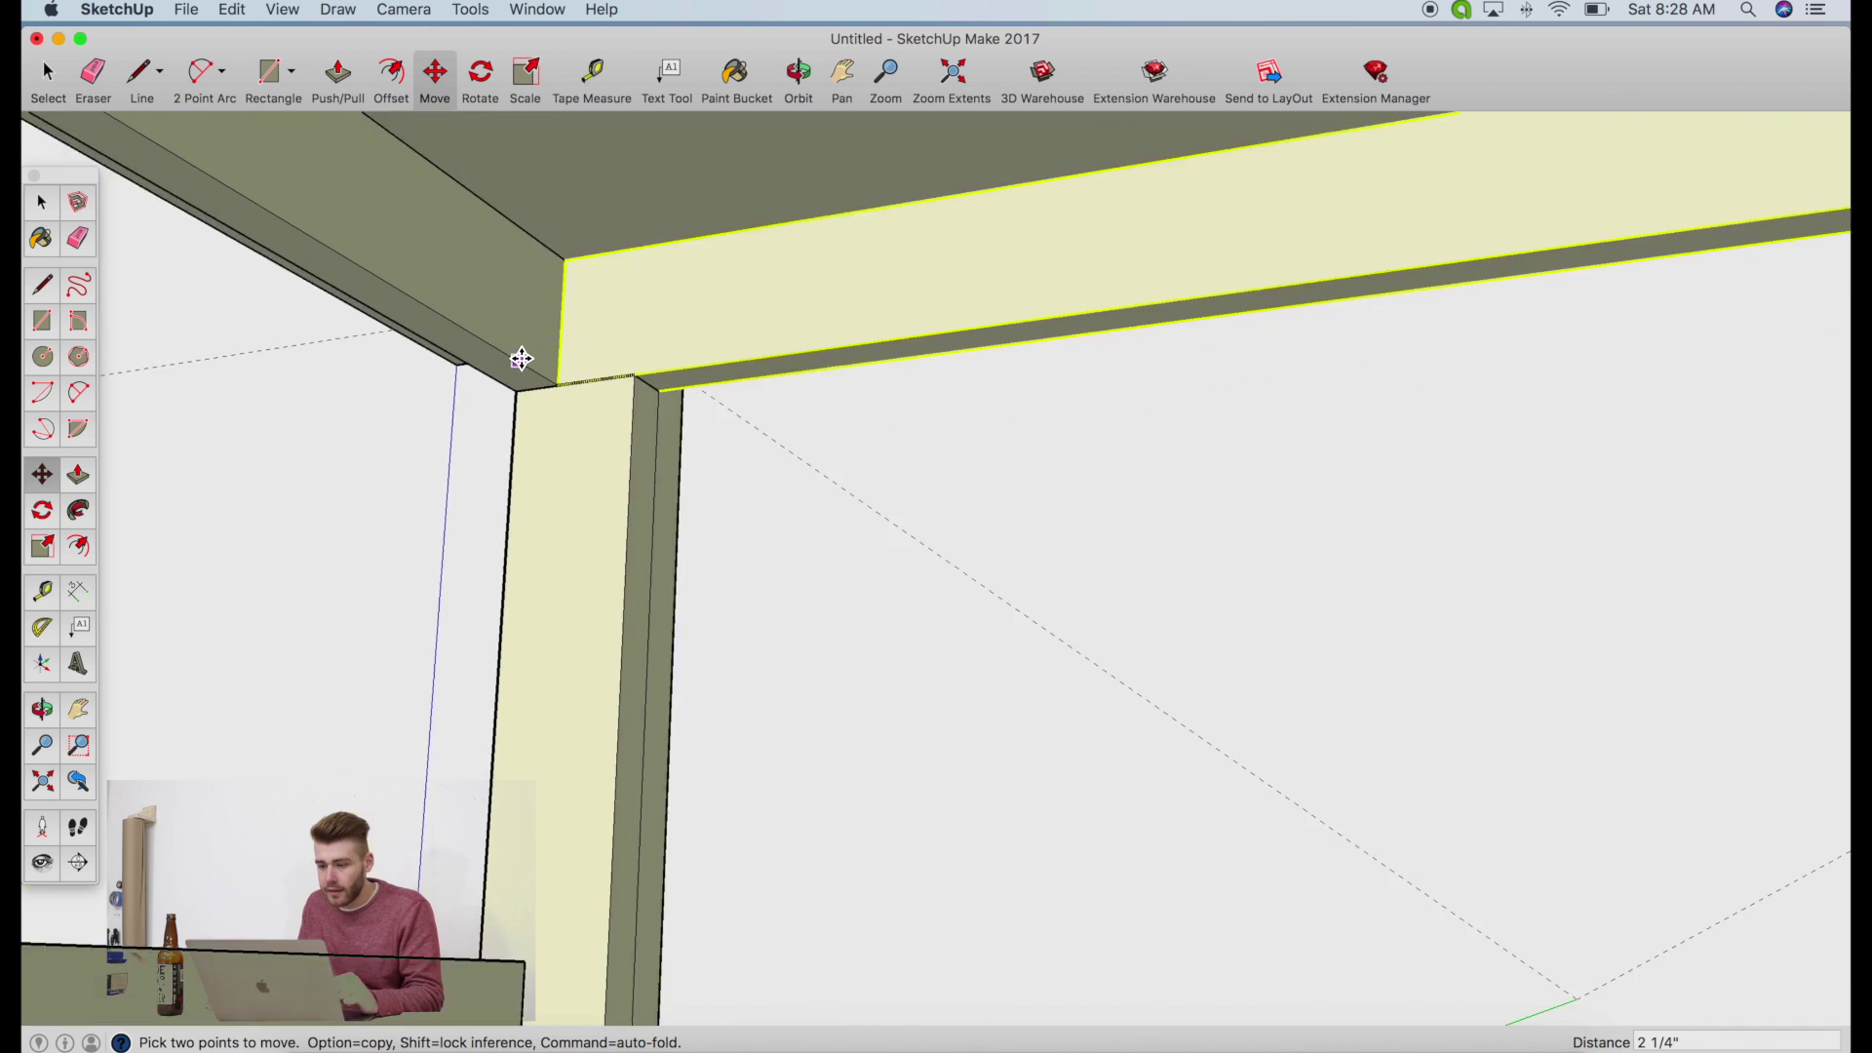
# Examine the assembled table frame from its end, from a distance and from underneath
pyautogui.scroll(-5, 522, 359)
pyautogui.click(797, 73)
pyautogui.moveTo(974, 488); pyautogui.dragTo(1550, 546)
pyautogui.moveTo(439, 439); pyautogui.dragTo(1107, 443)
pyautogui.scroll(-5, 1107, 443)
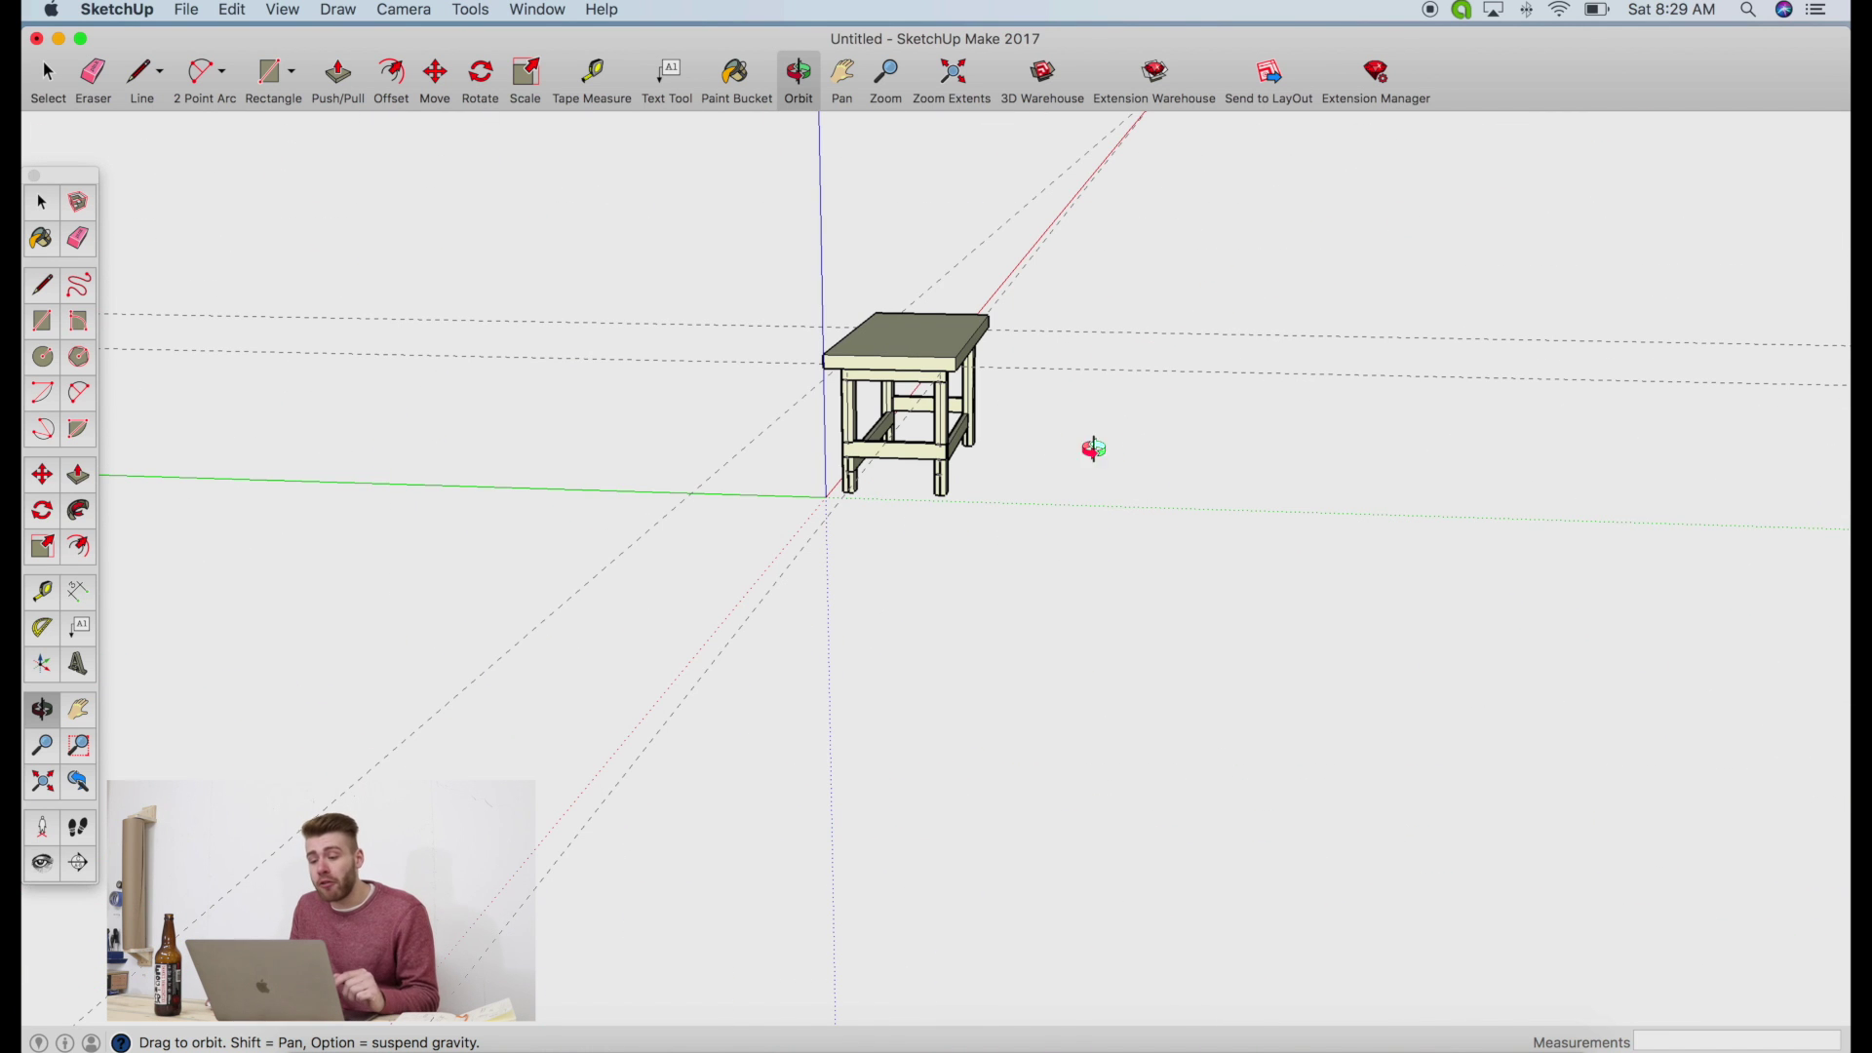
pyautogui.scroll(6, 993, 430)
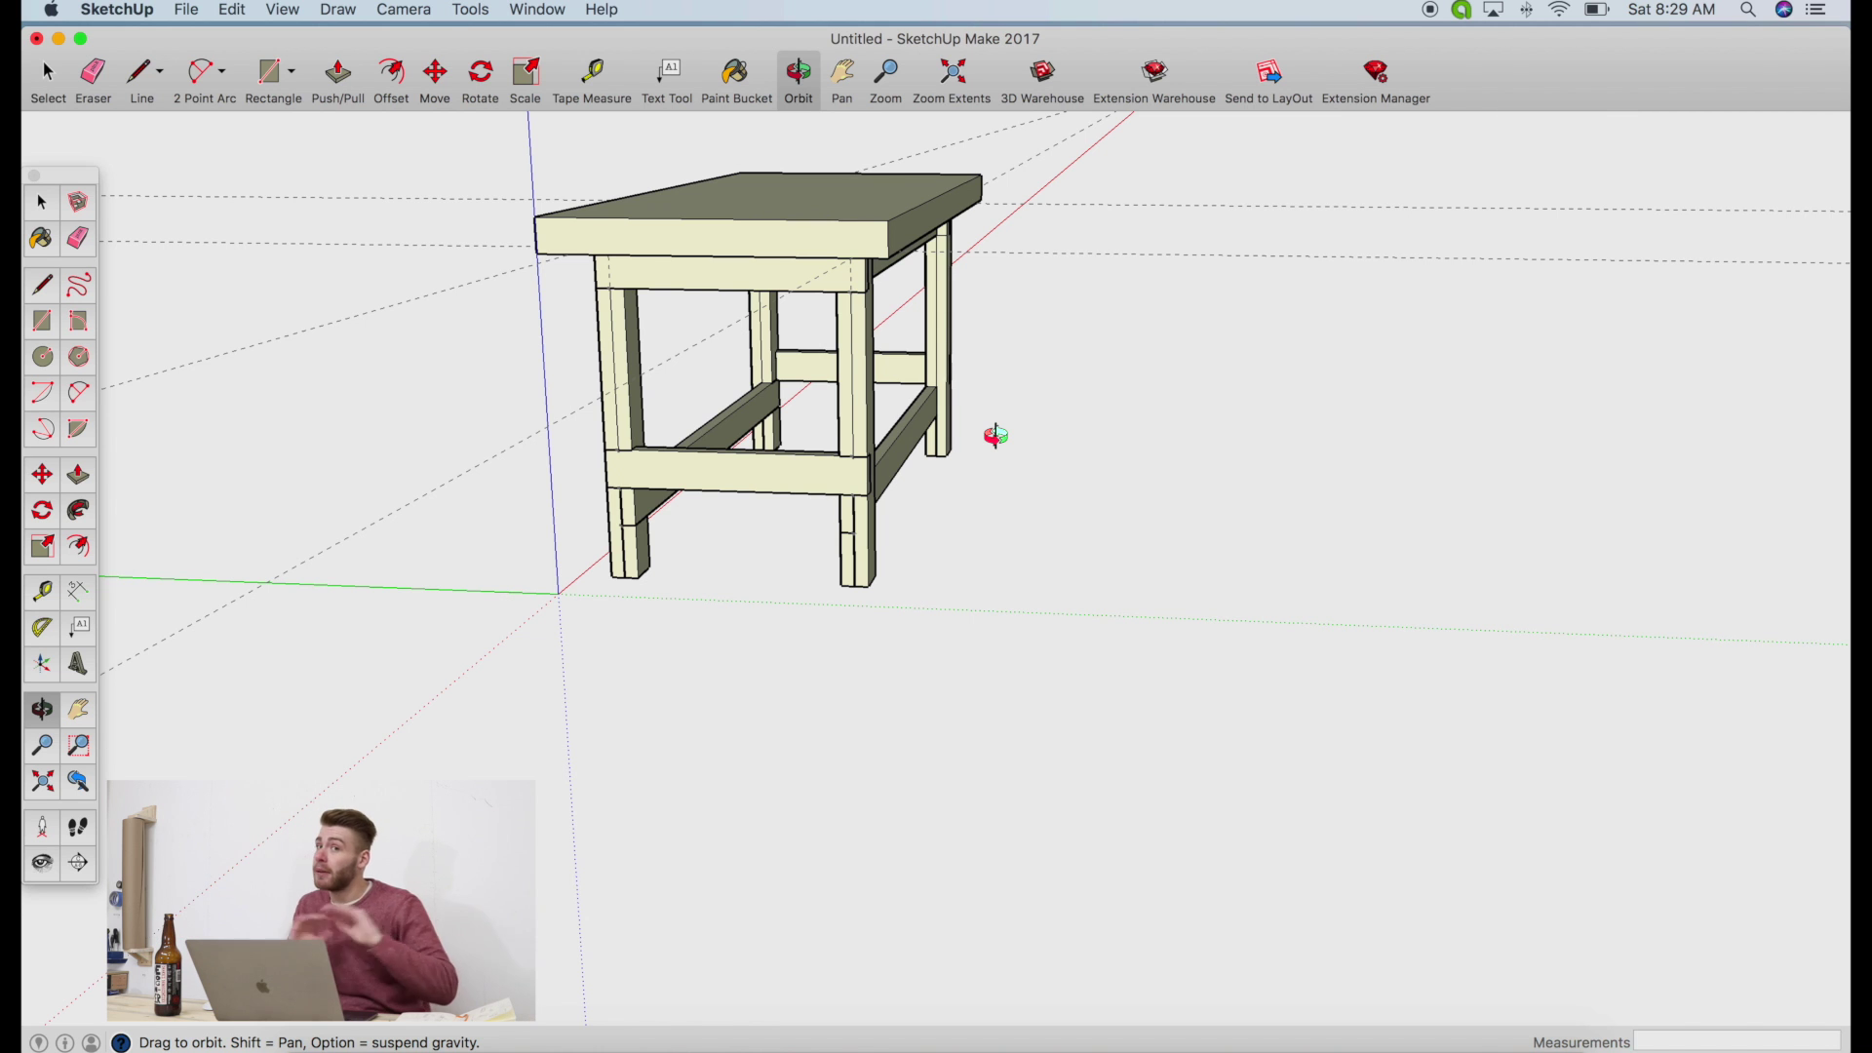
pyautogui.moveTo(995, 435); pyautogui.dragTo(1015, 585)
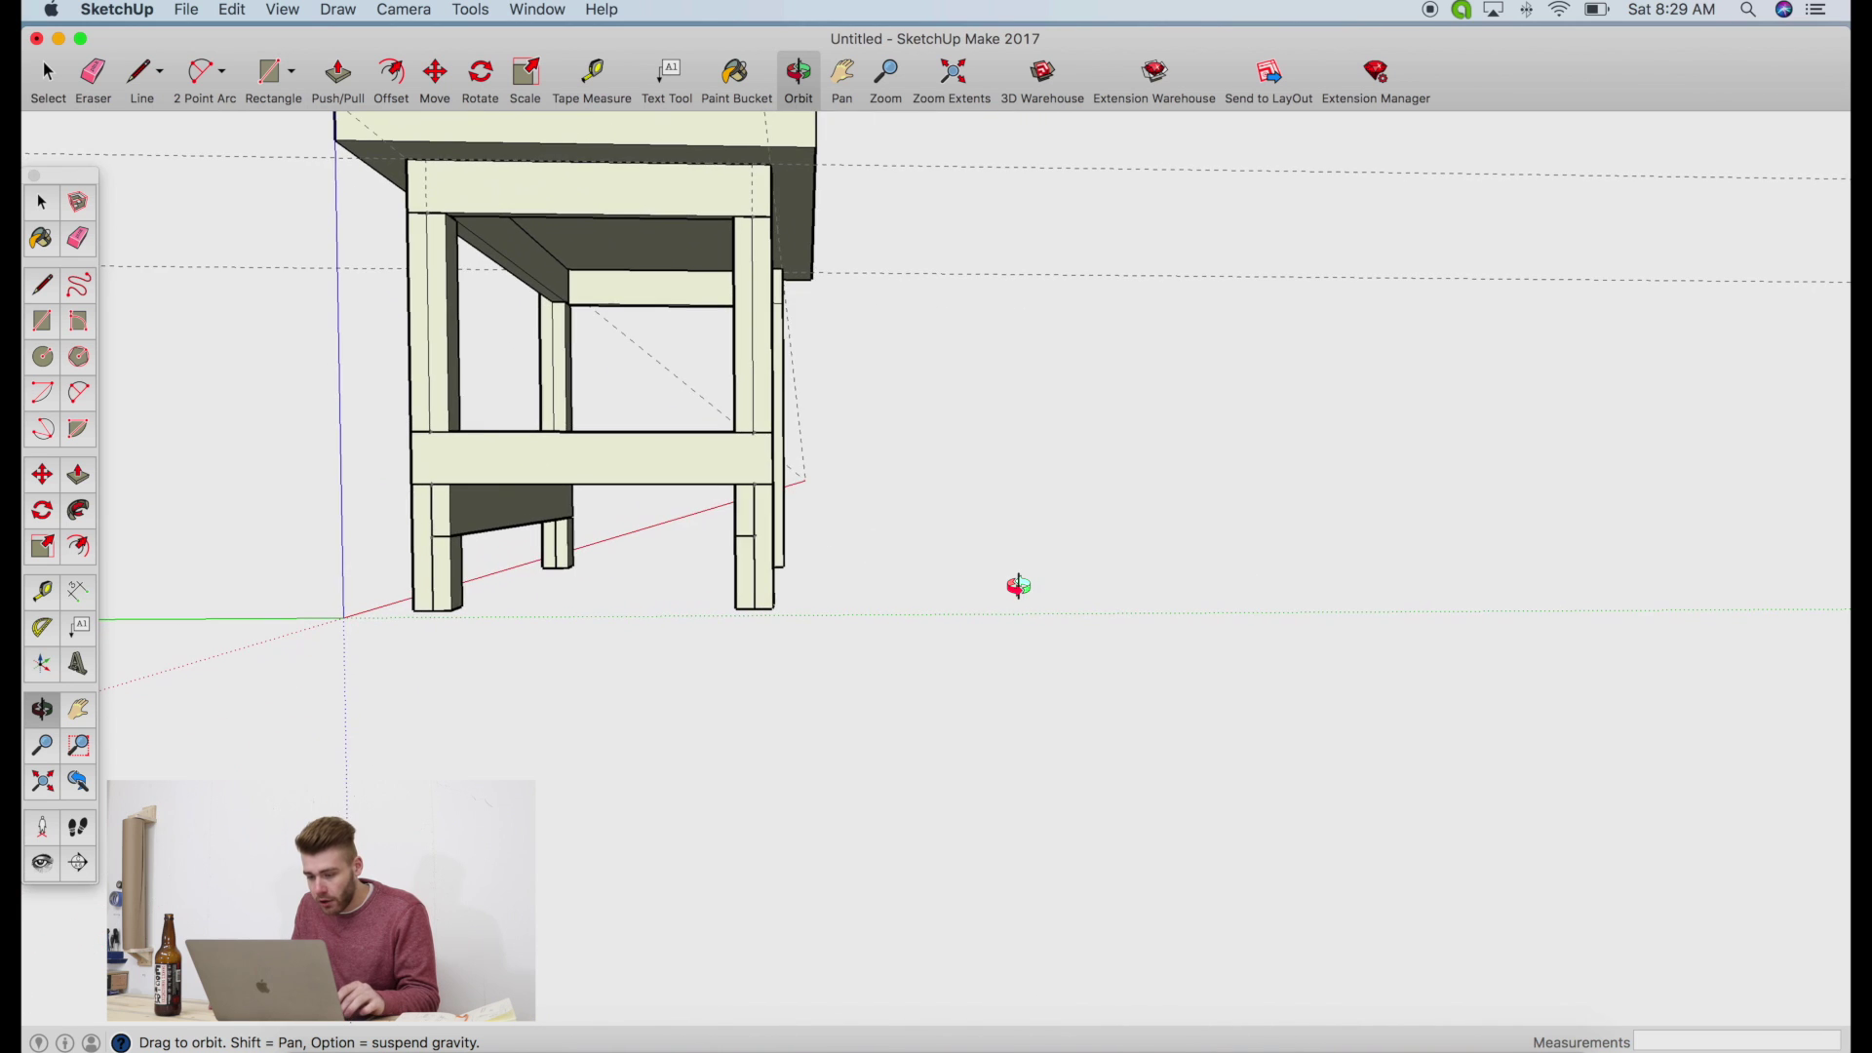
pyautogui.scroll(3, 1016, 585)
pyautogui.scroll(2, 1016, 585)
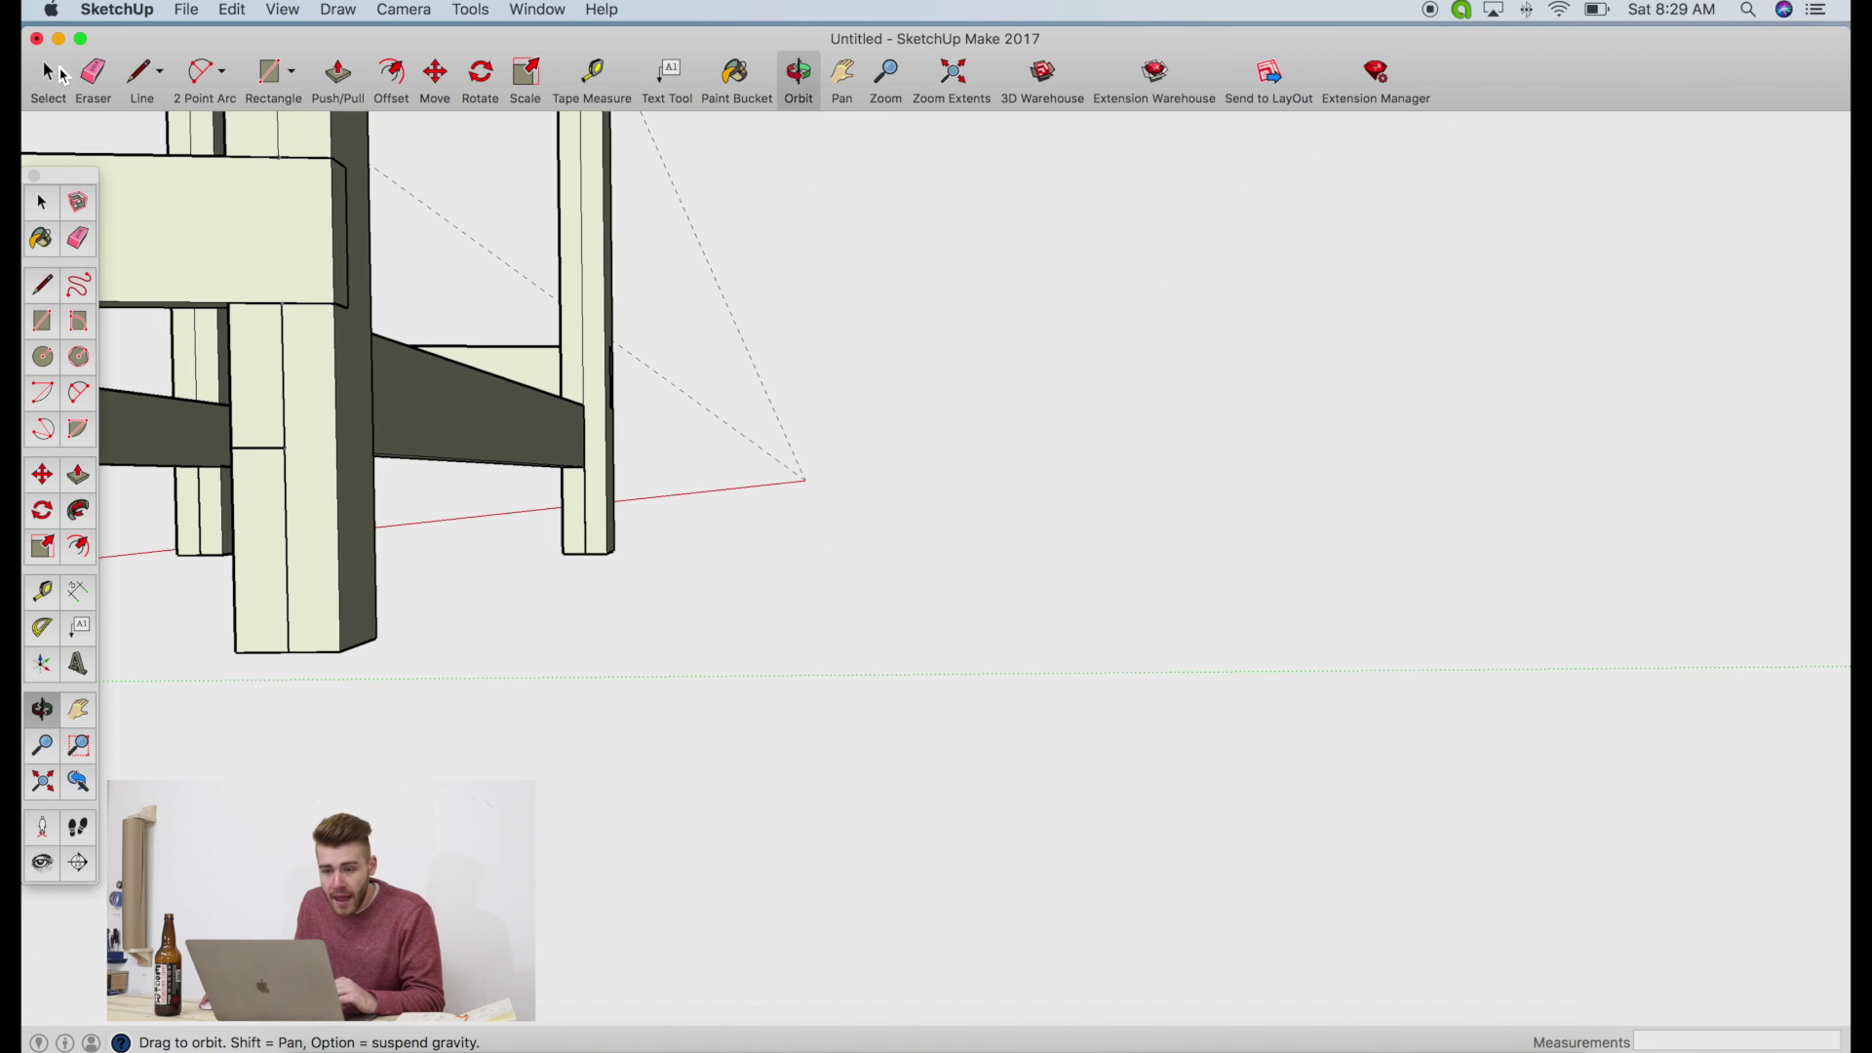
# Draw an upright 3.5 by 1.5 inch rectangle on the ground line beside the table
pyautogui.click(293, 75)
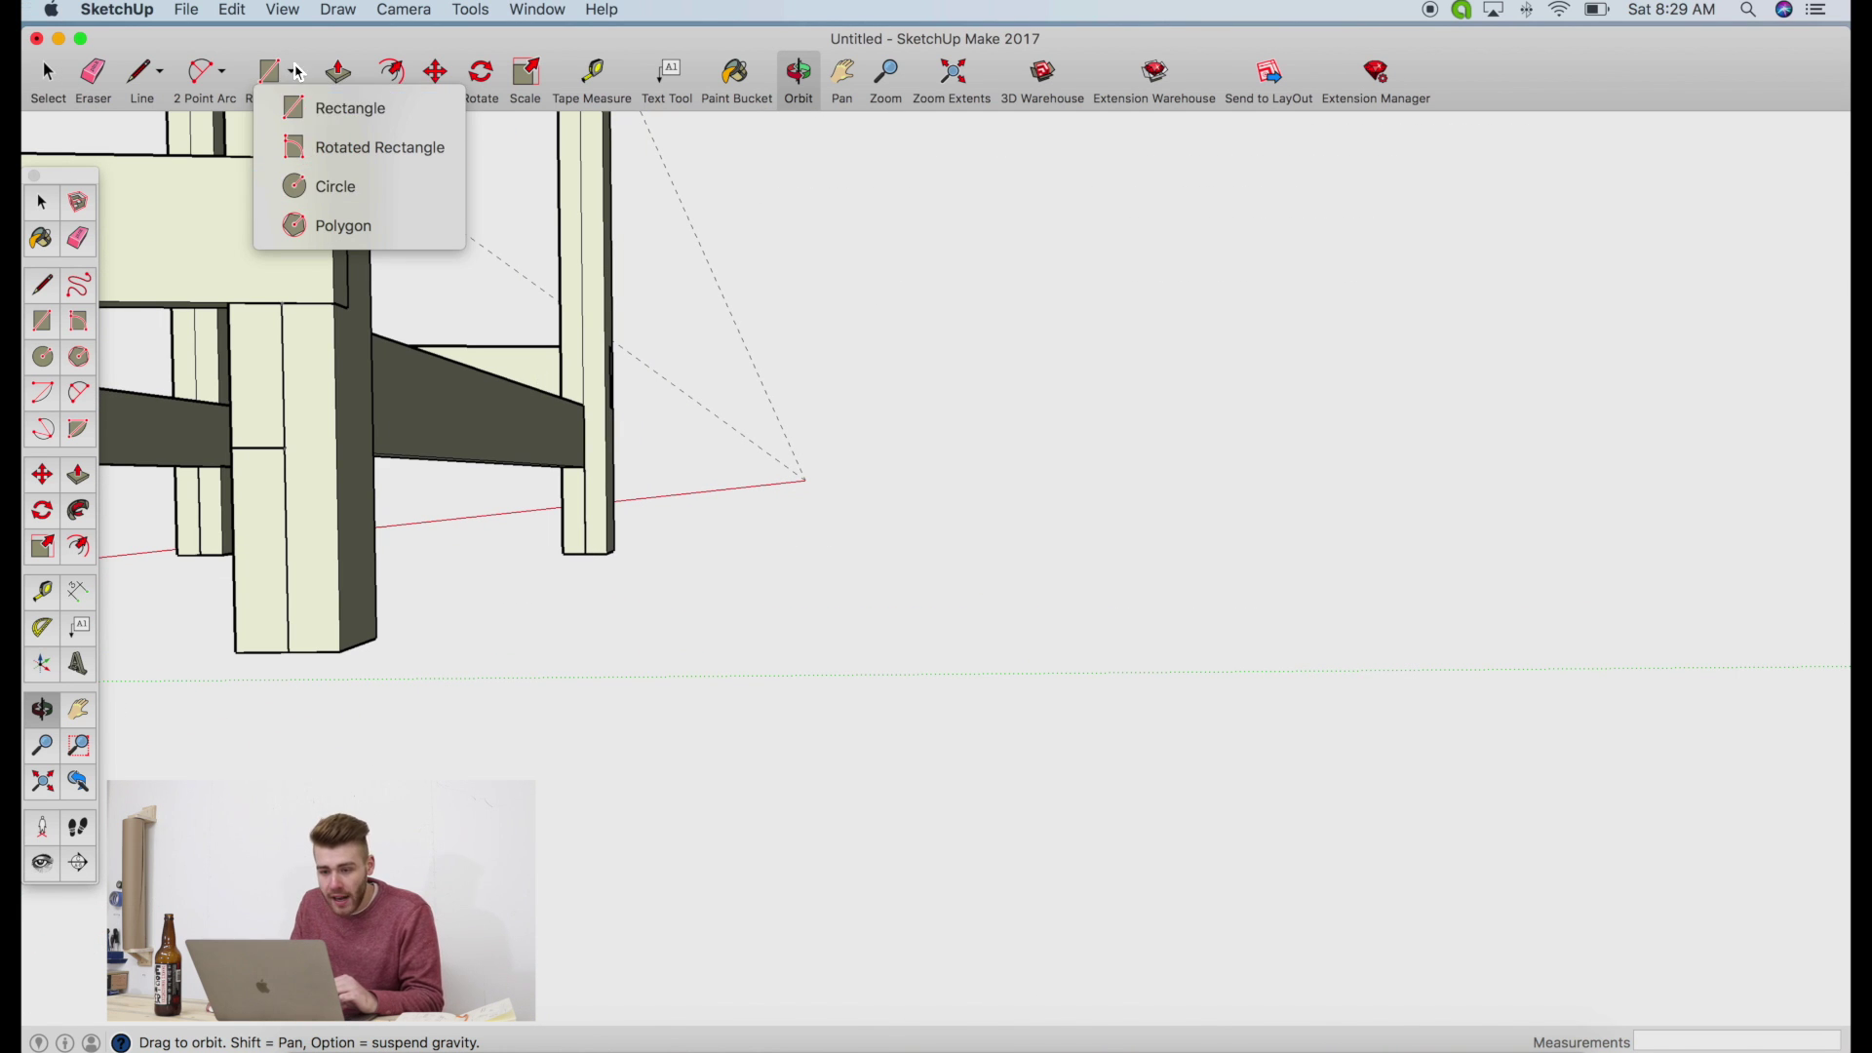
pyautogui.click(634, 499)
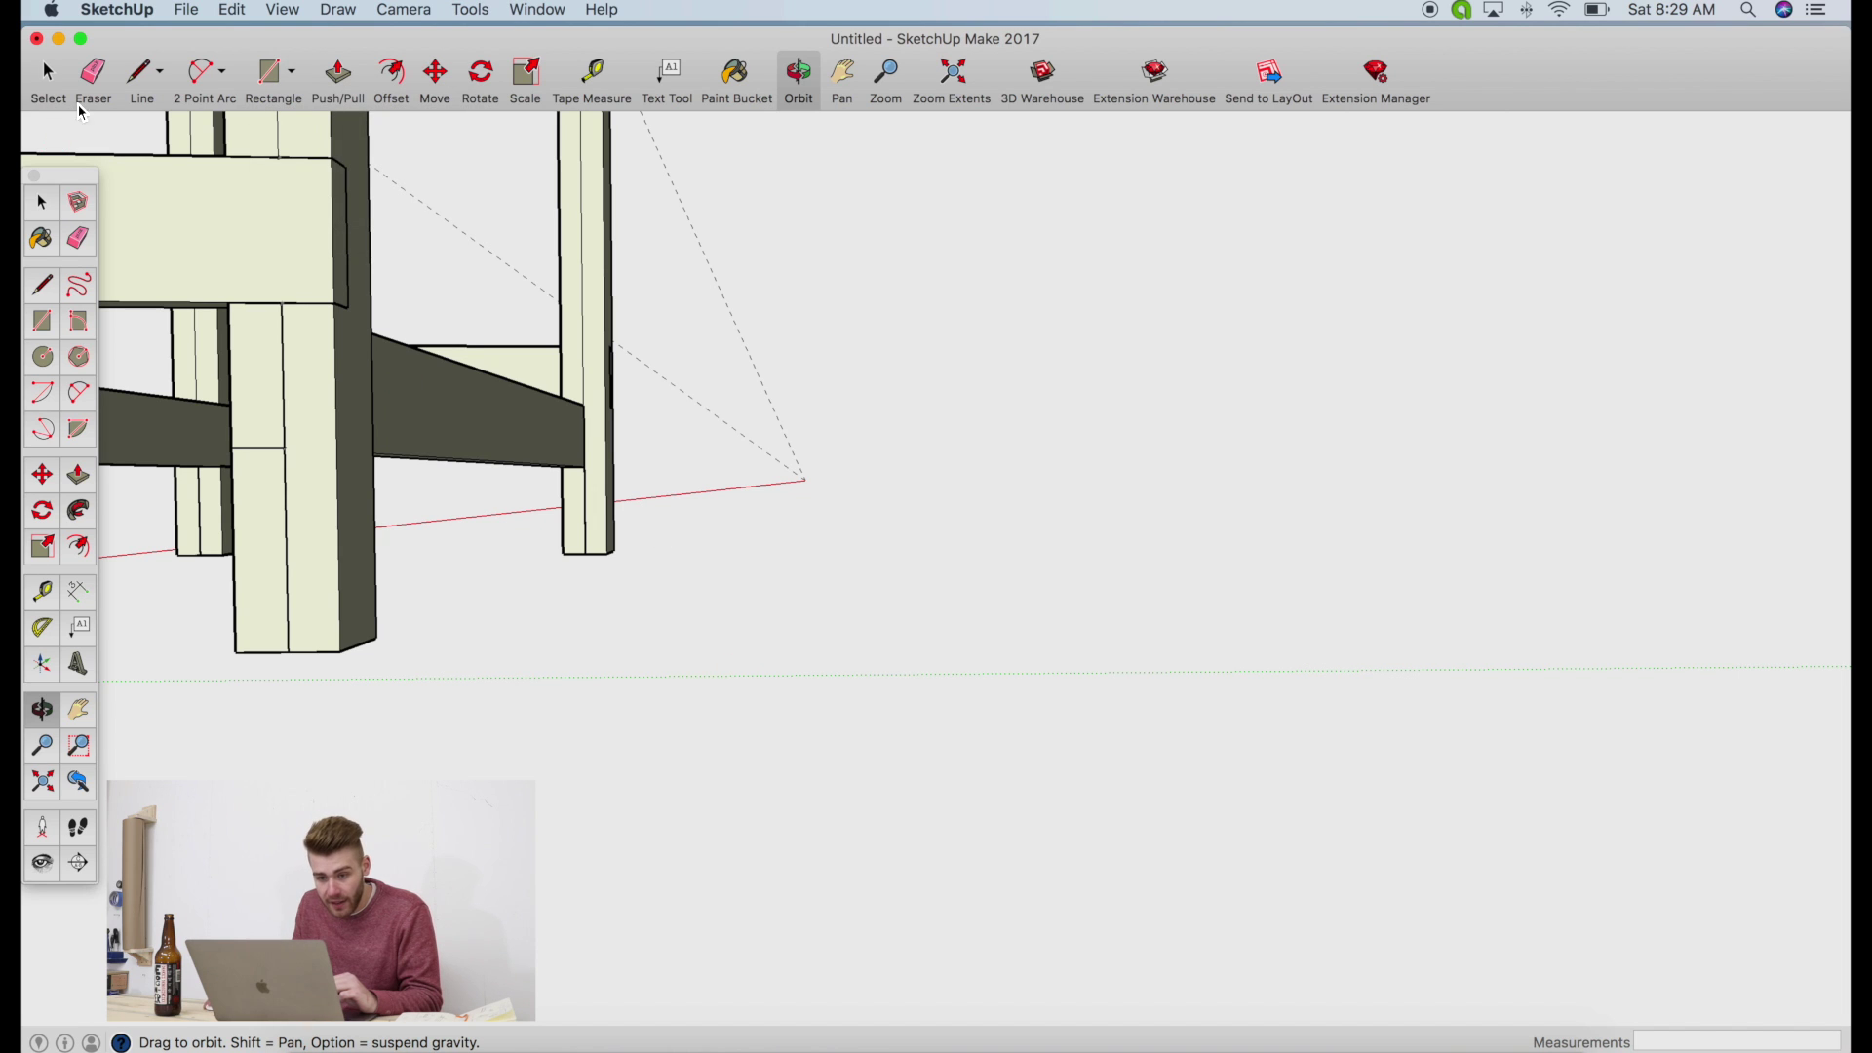
pyautogui.click(272, 75)
pyautogui.click(710, 677)
pyautogui.press('Escape')
pyautogui.click(739, 676)
pyautogui.click(782, 612)
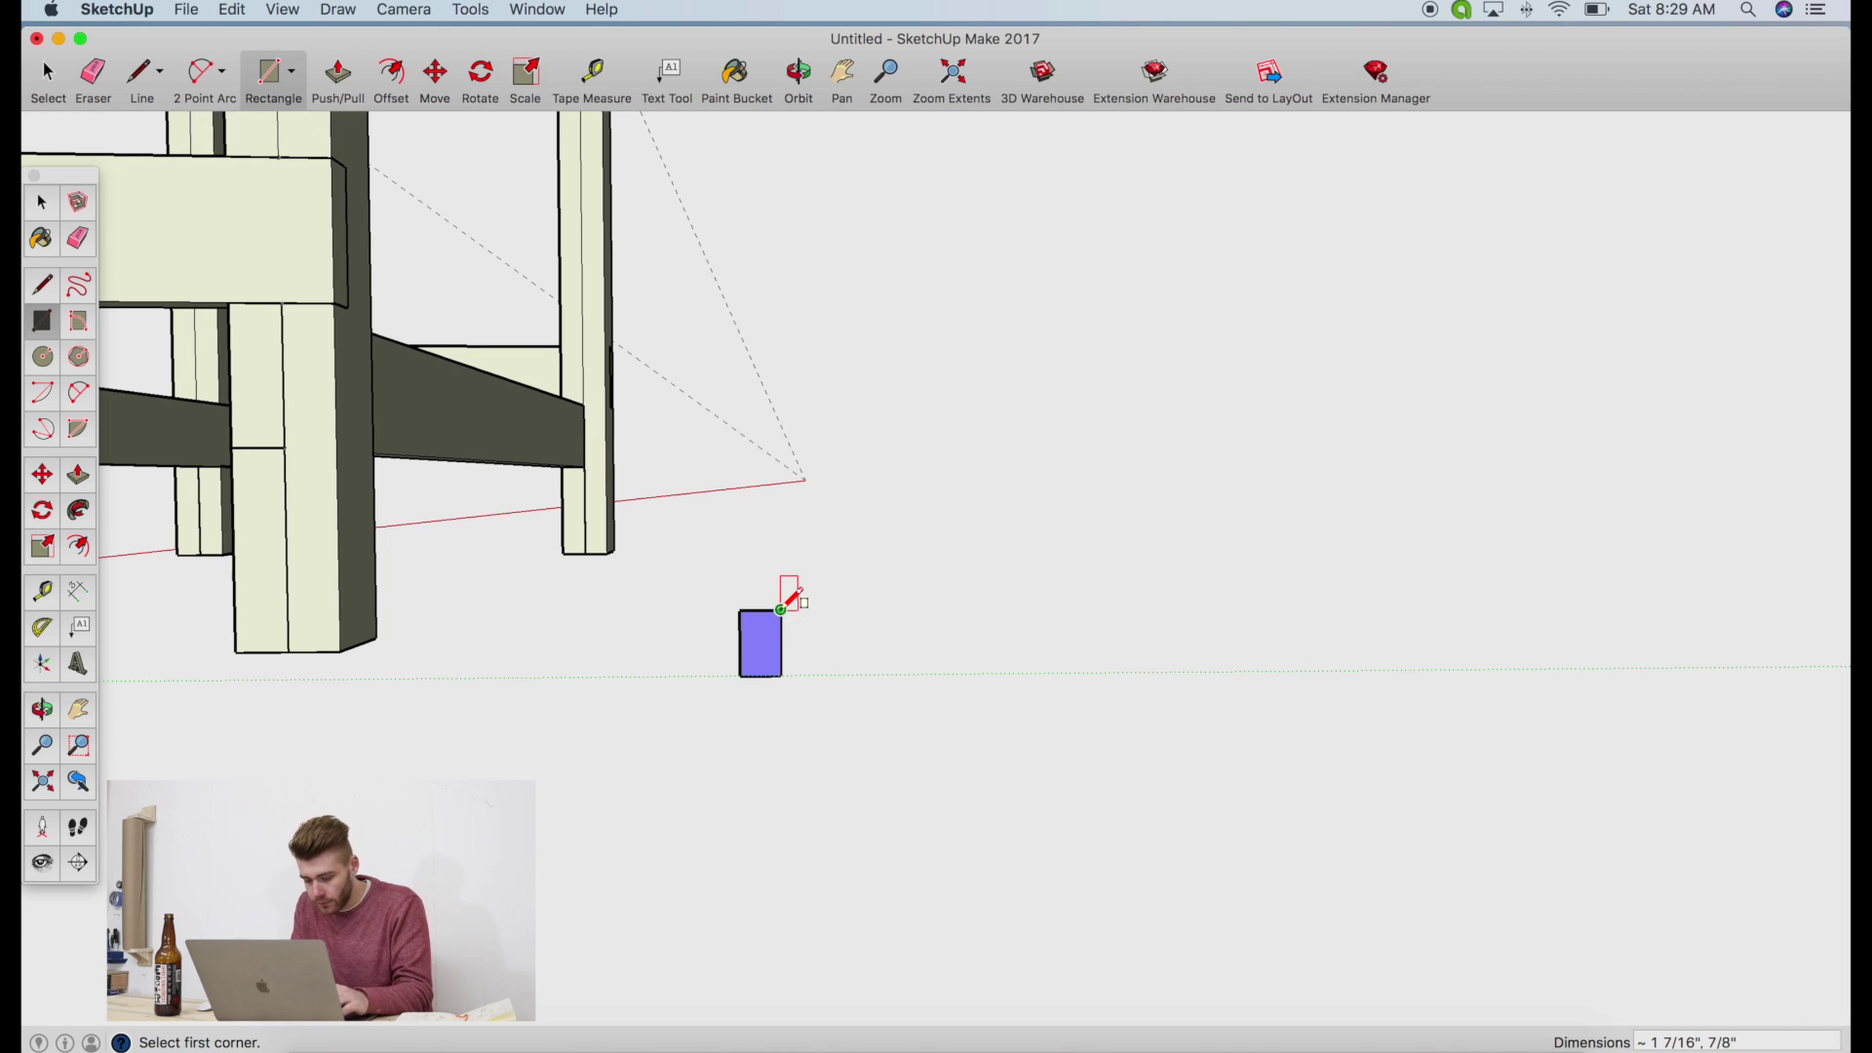
pyautogui.write('3.5')
pyautogui.write(',1,')
pyautogui.write('5')
pyautogui.press('Return')
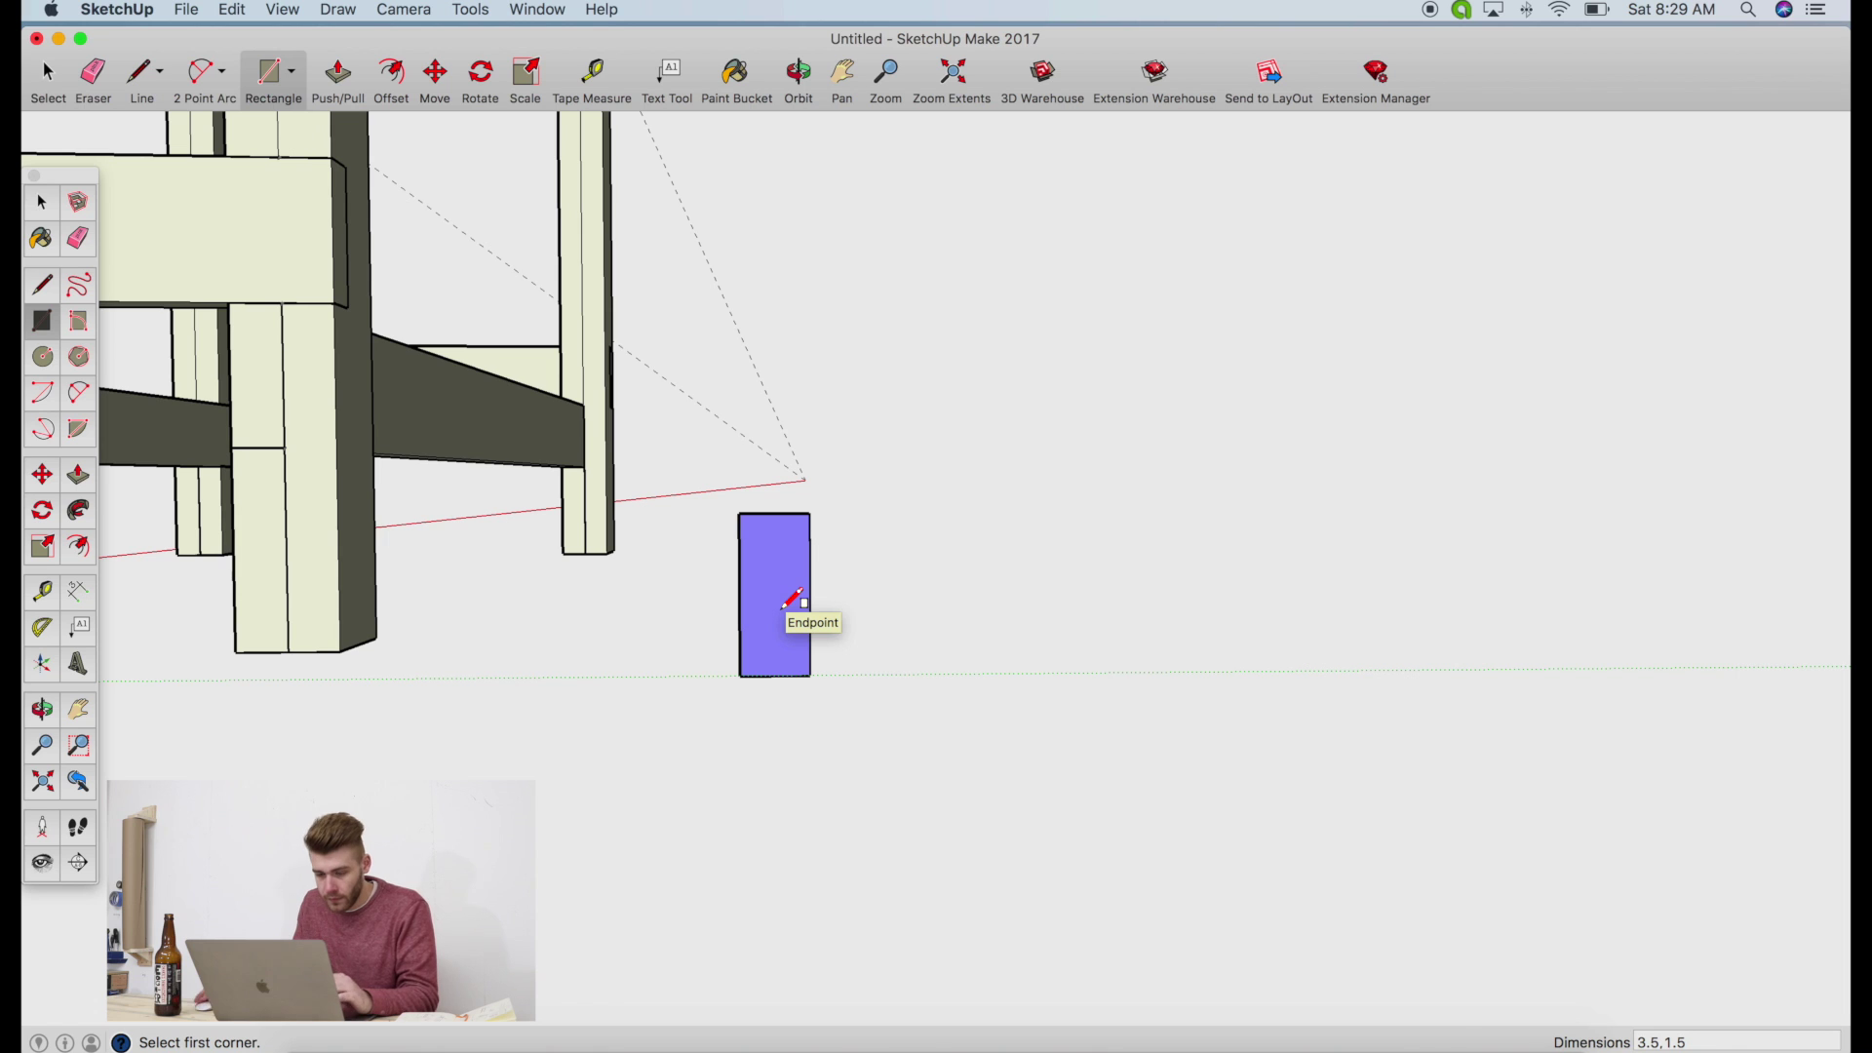
# Extrude the 3.5 by 1.5 inch rectangle 6' into a long board running parallel to the table
pyautogui.click(337, 76)
pyautogui.click(802, 651)
pyautogui.click(809, 517)
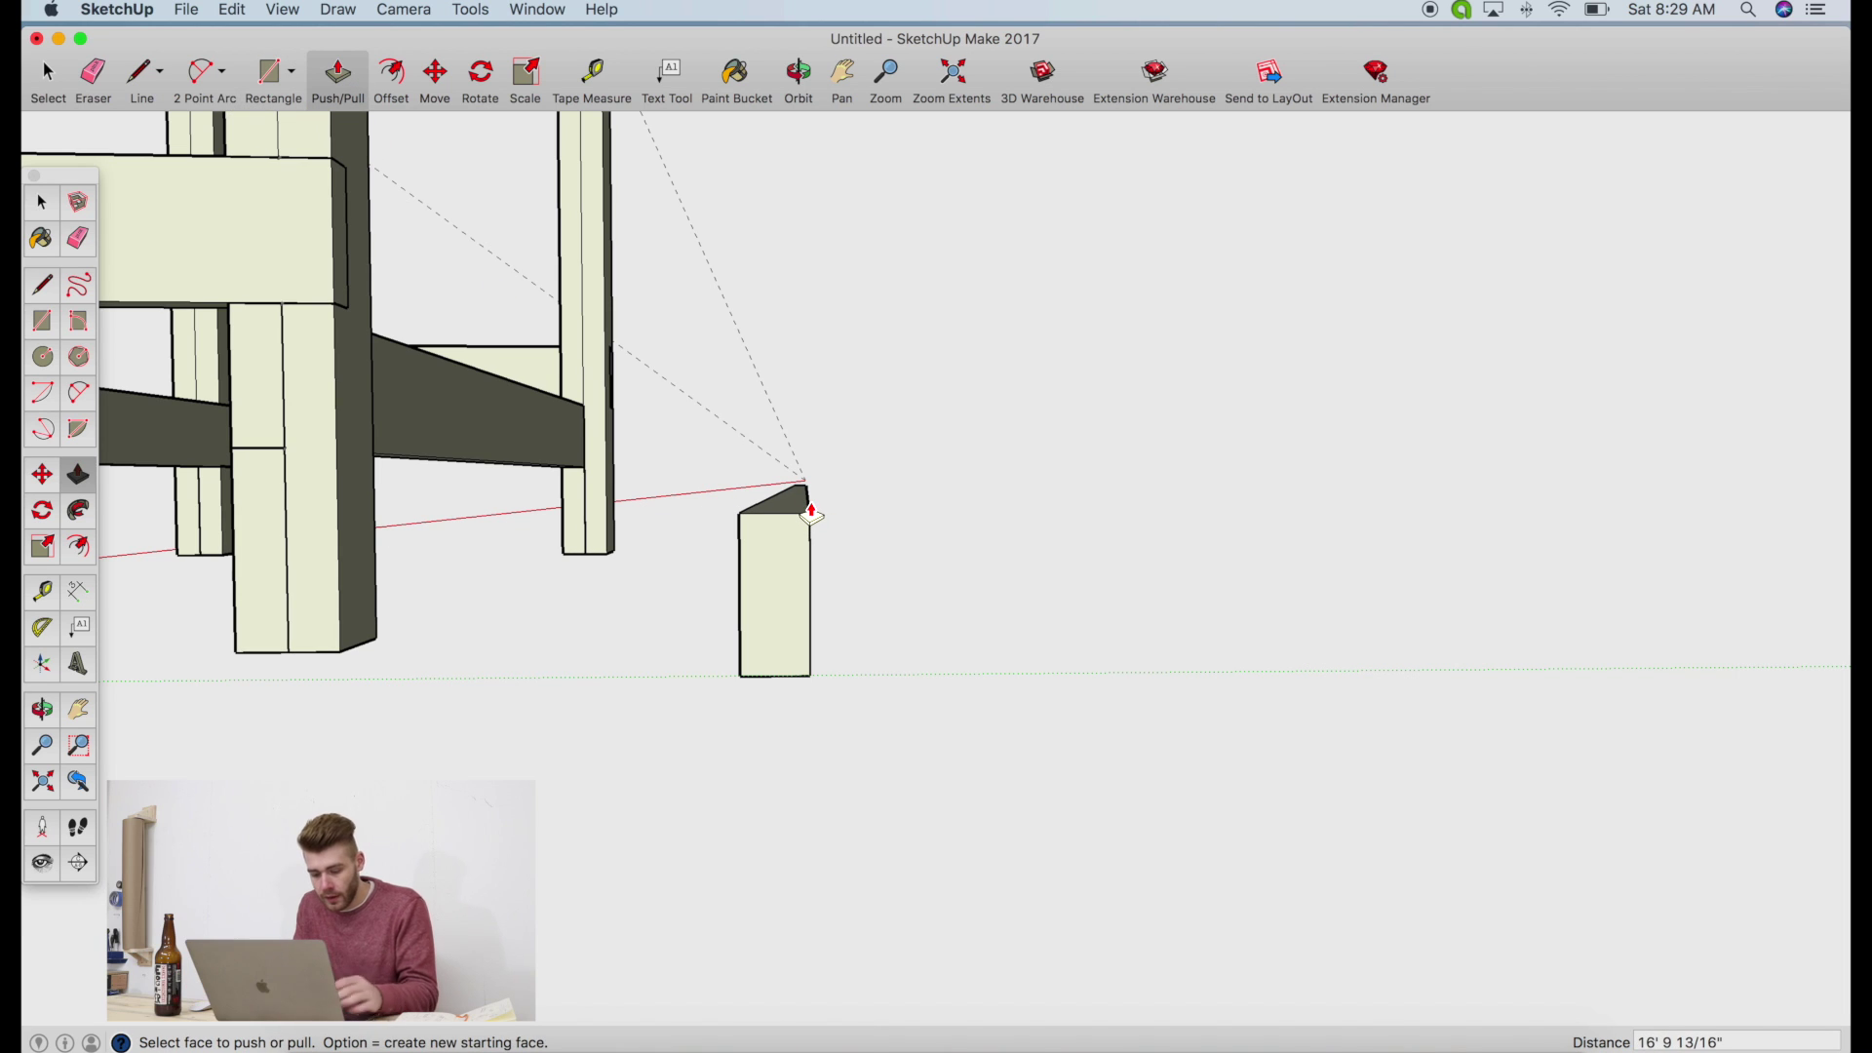
pyautogui.click(811, 513)
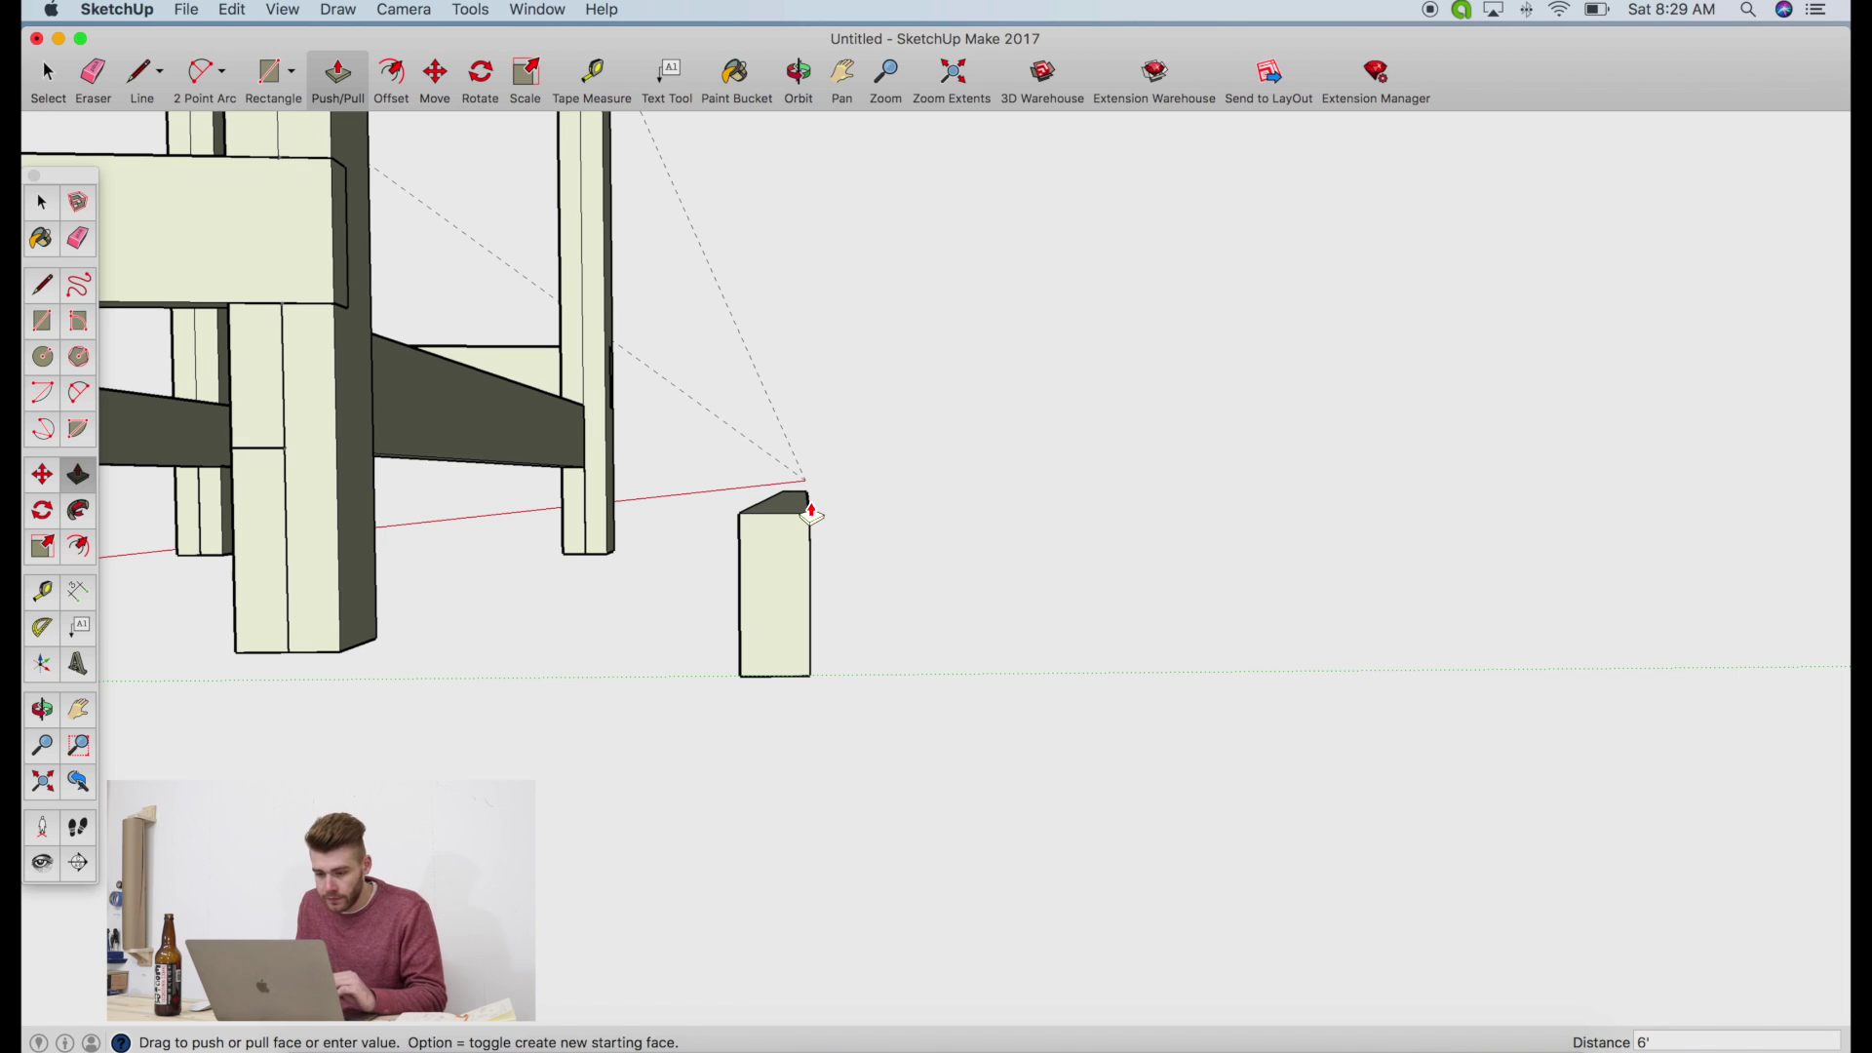
pyautogui.click(43, 78)
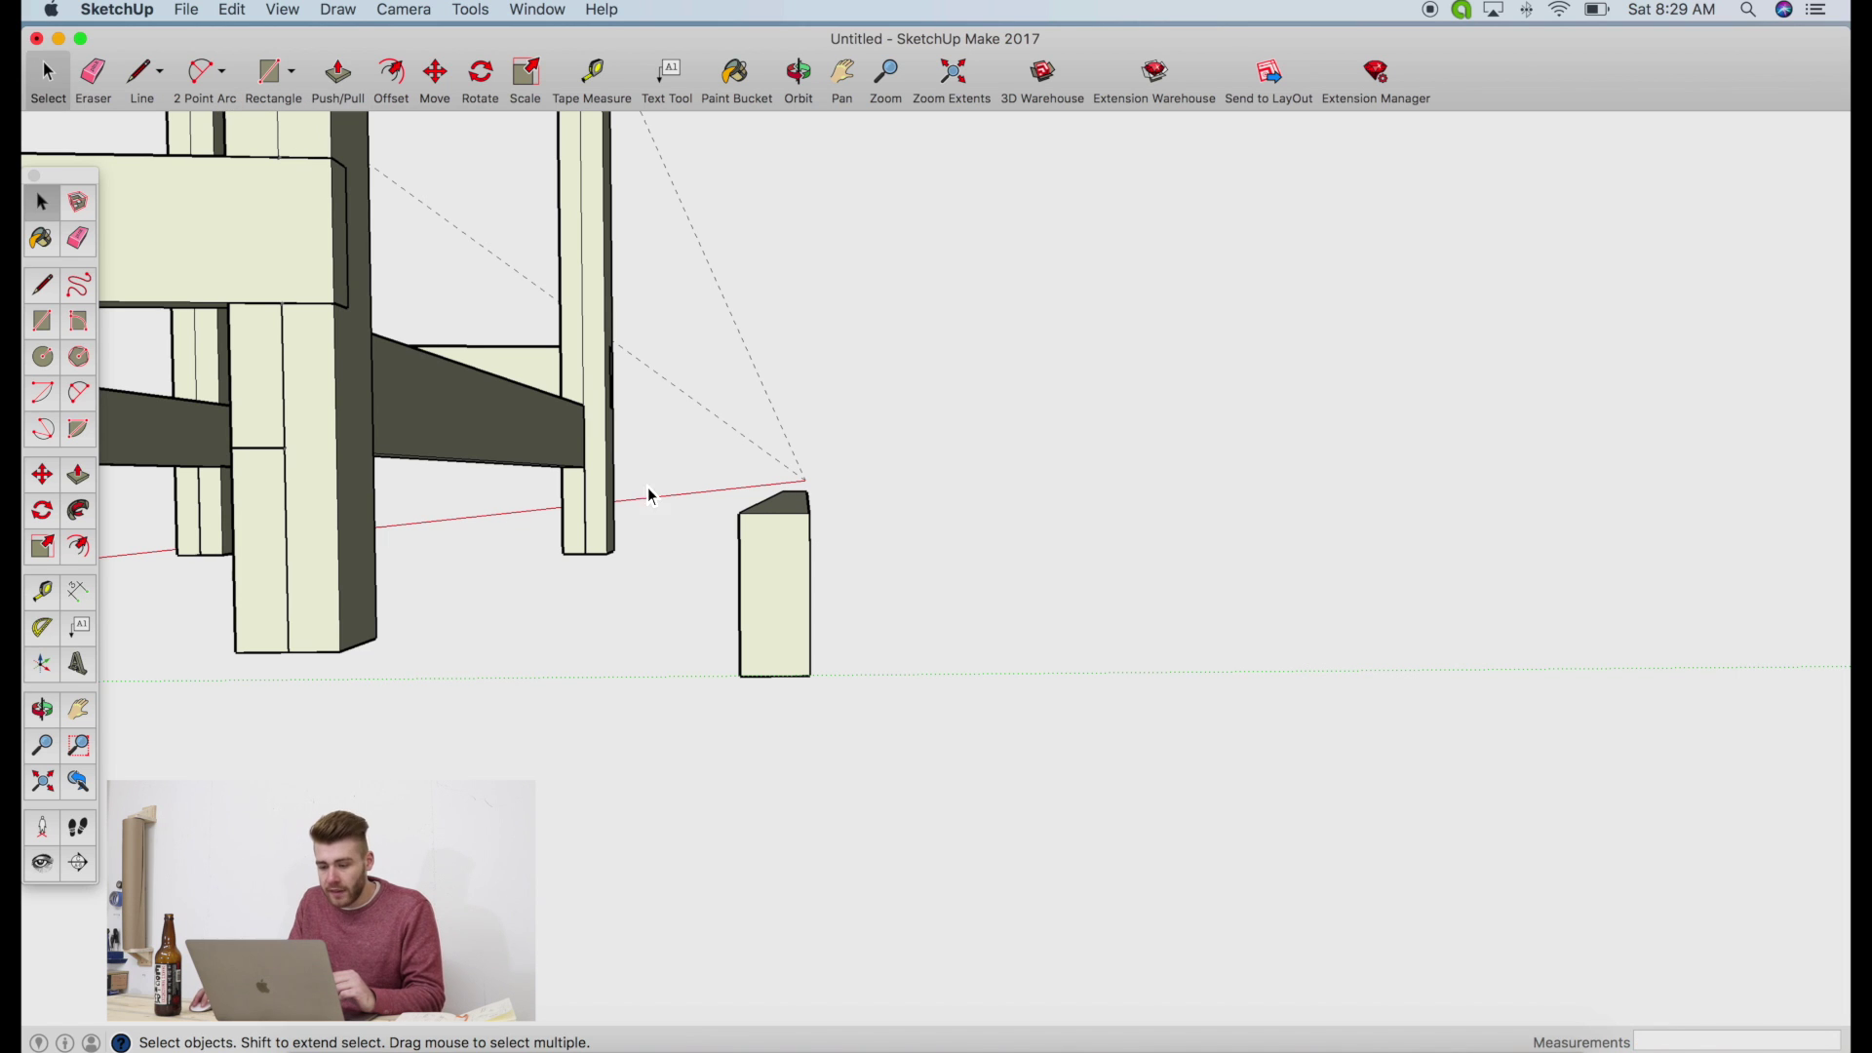
pyautogui.tripleClick(790, 506)
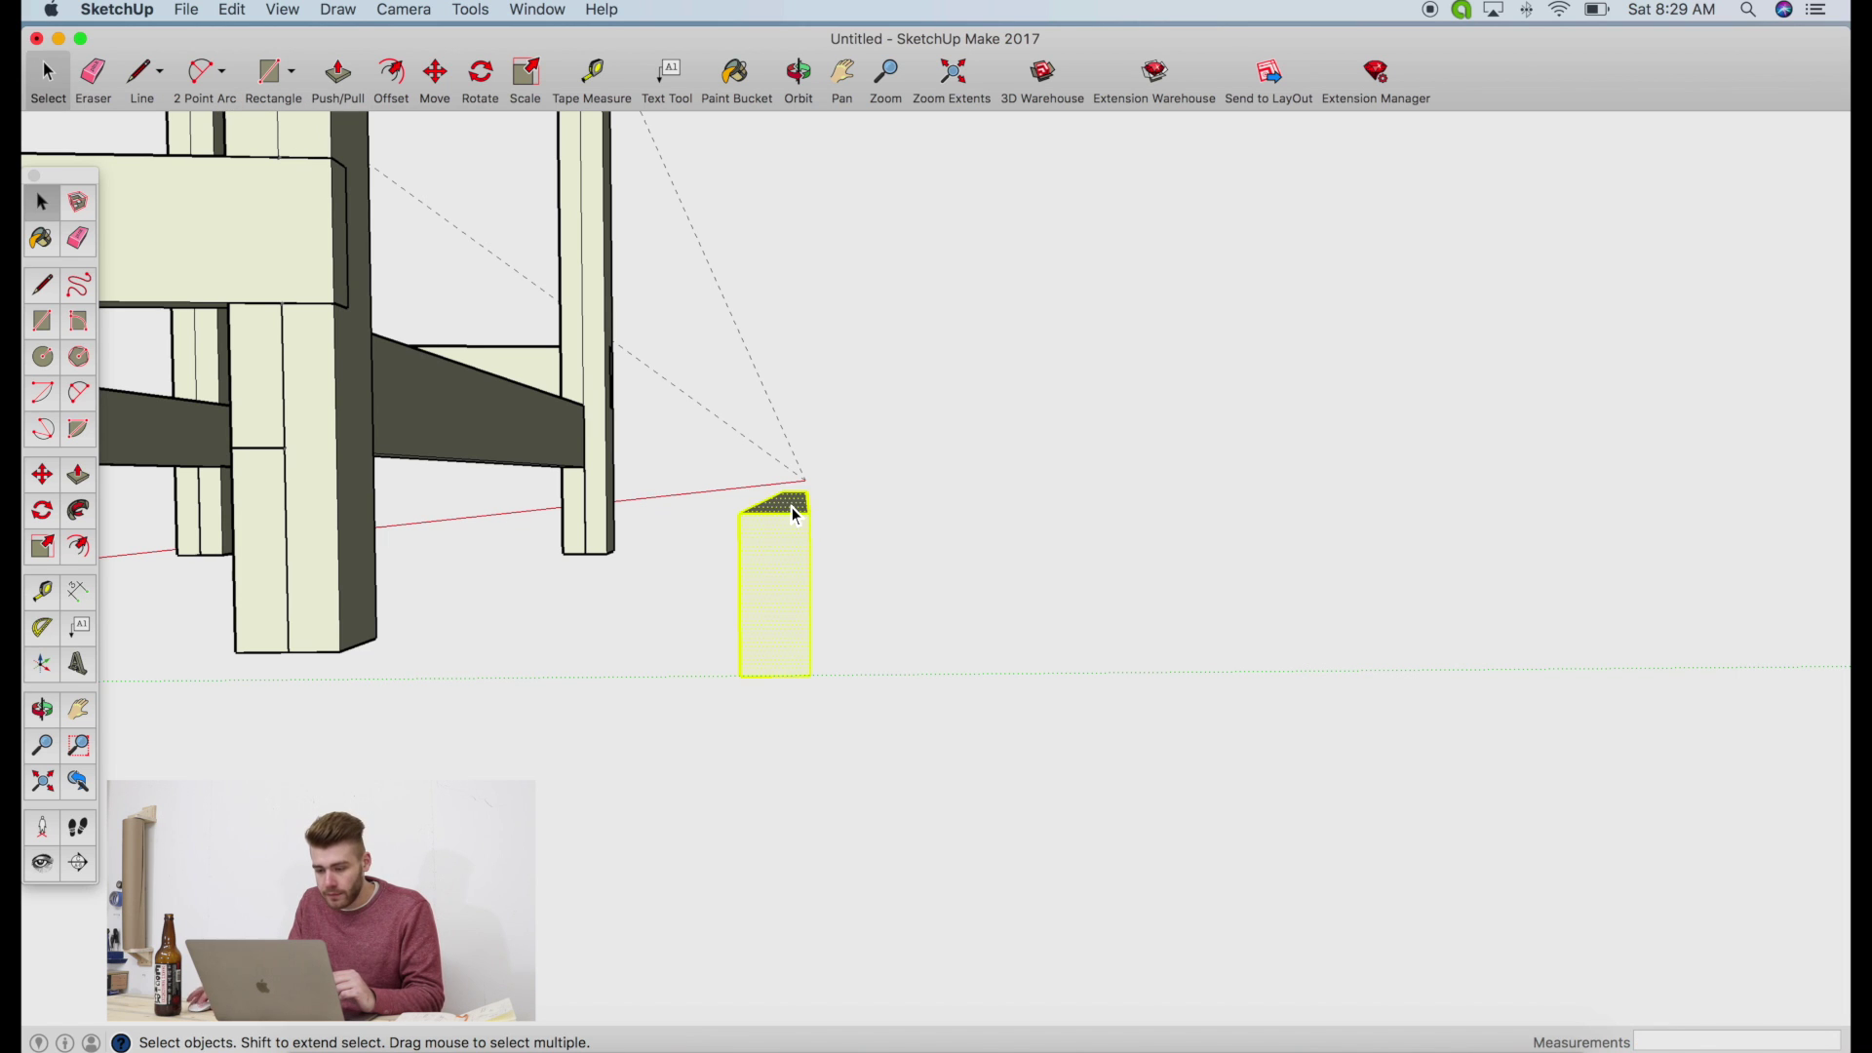
pyautogui.rightClick(795, 511)
pyautogui.click(878, 652)
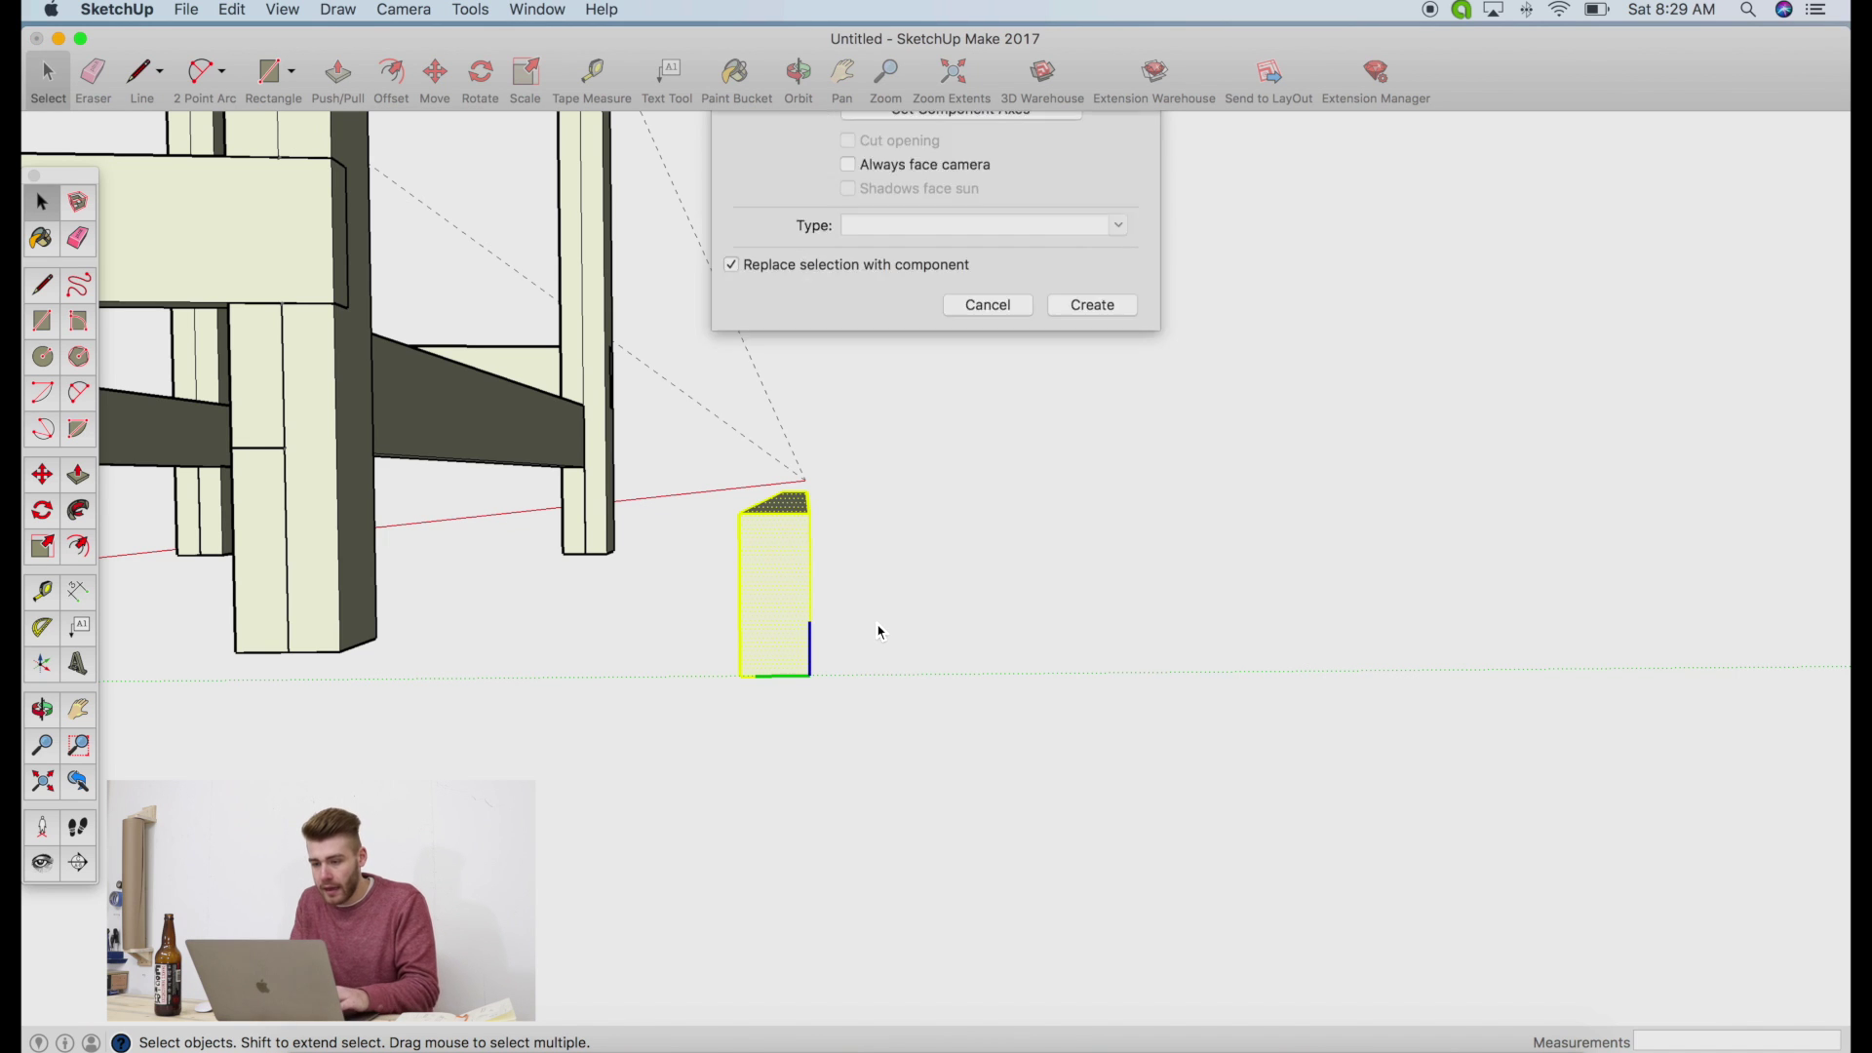
pyautogui.write('@x4 for top')
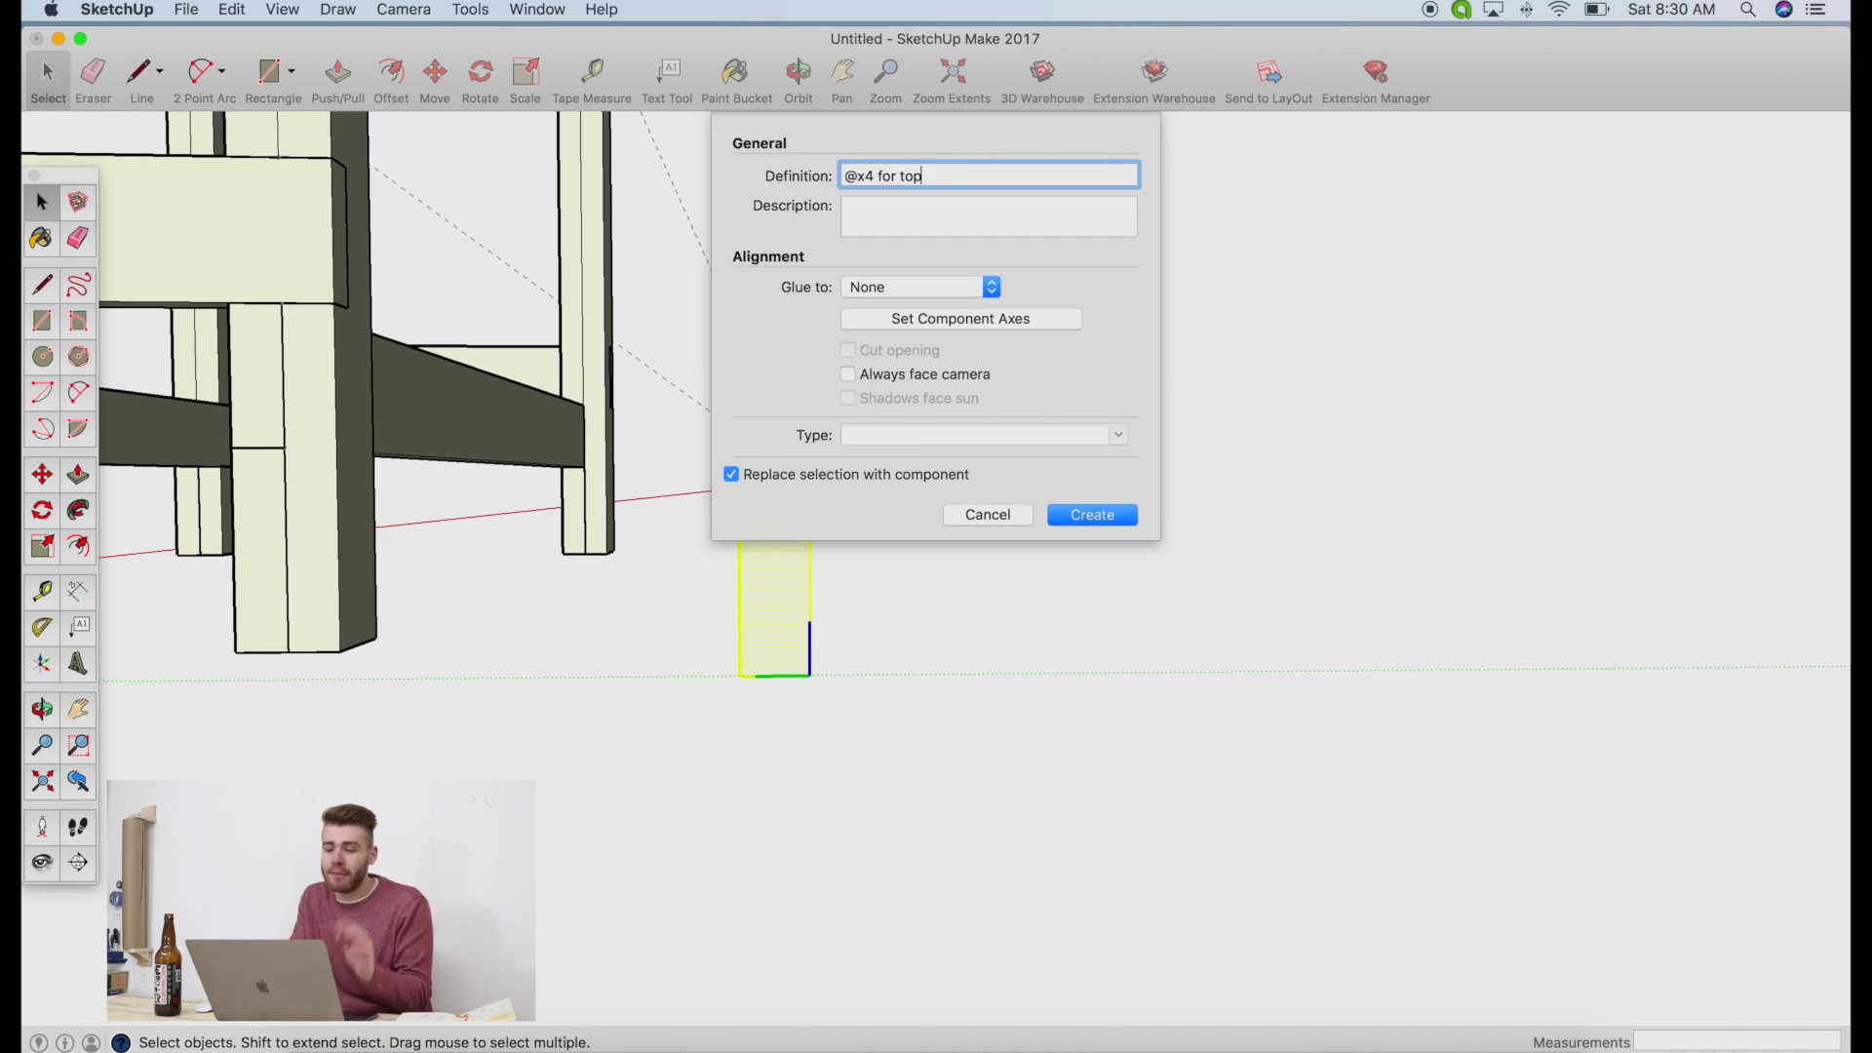
pyautogui.press('Return')
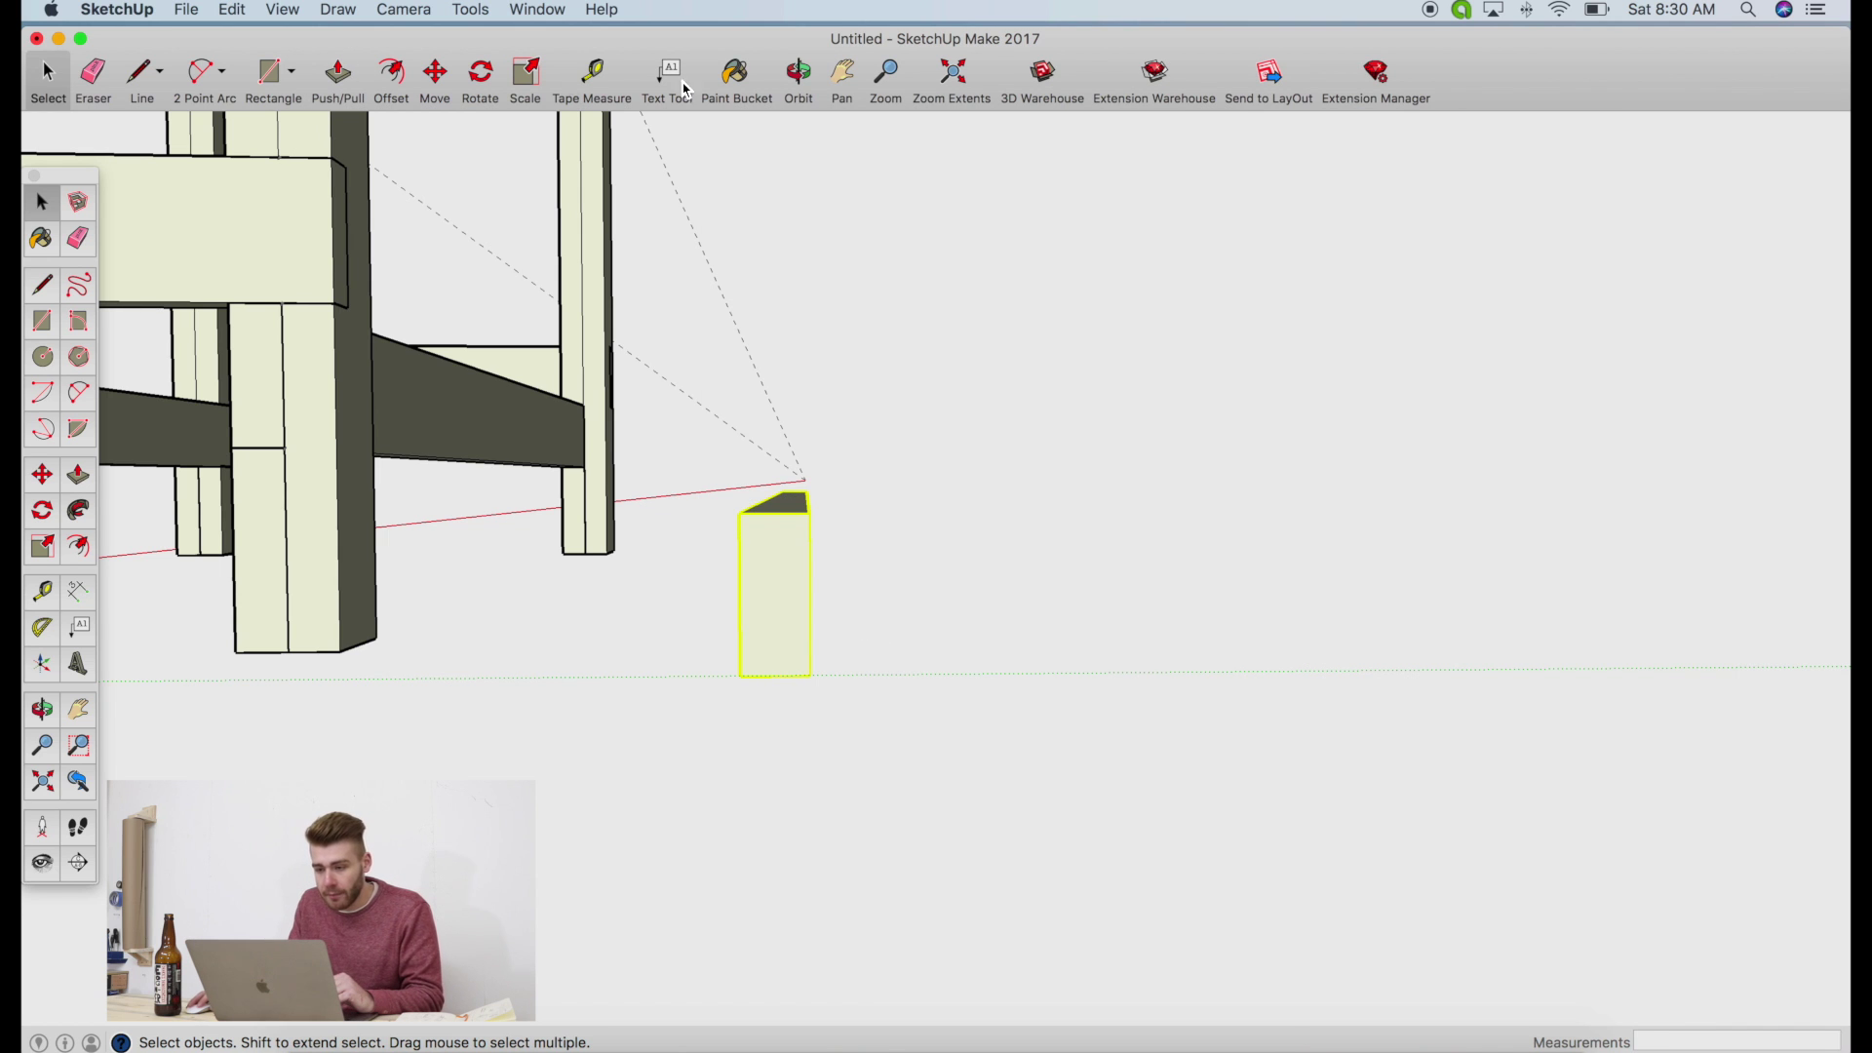
# Copy the board component and snap the duplicate flush against the original's long face
pyautogui.click(814, 86)
pyautogui.moveTo(1053, 527); pyautogui.dragTo(916, 553)
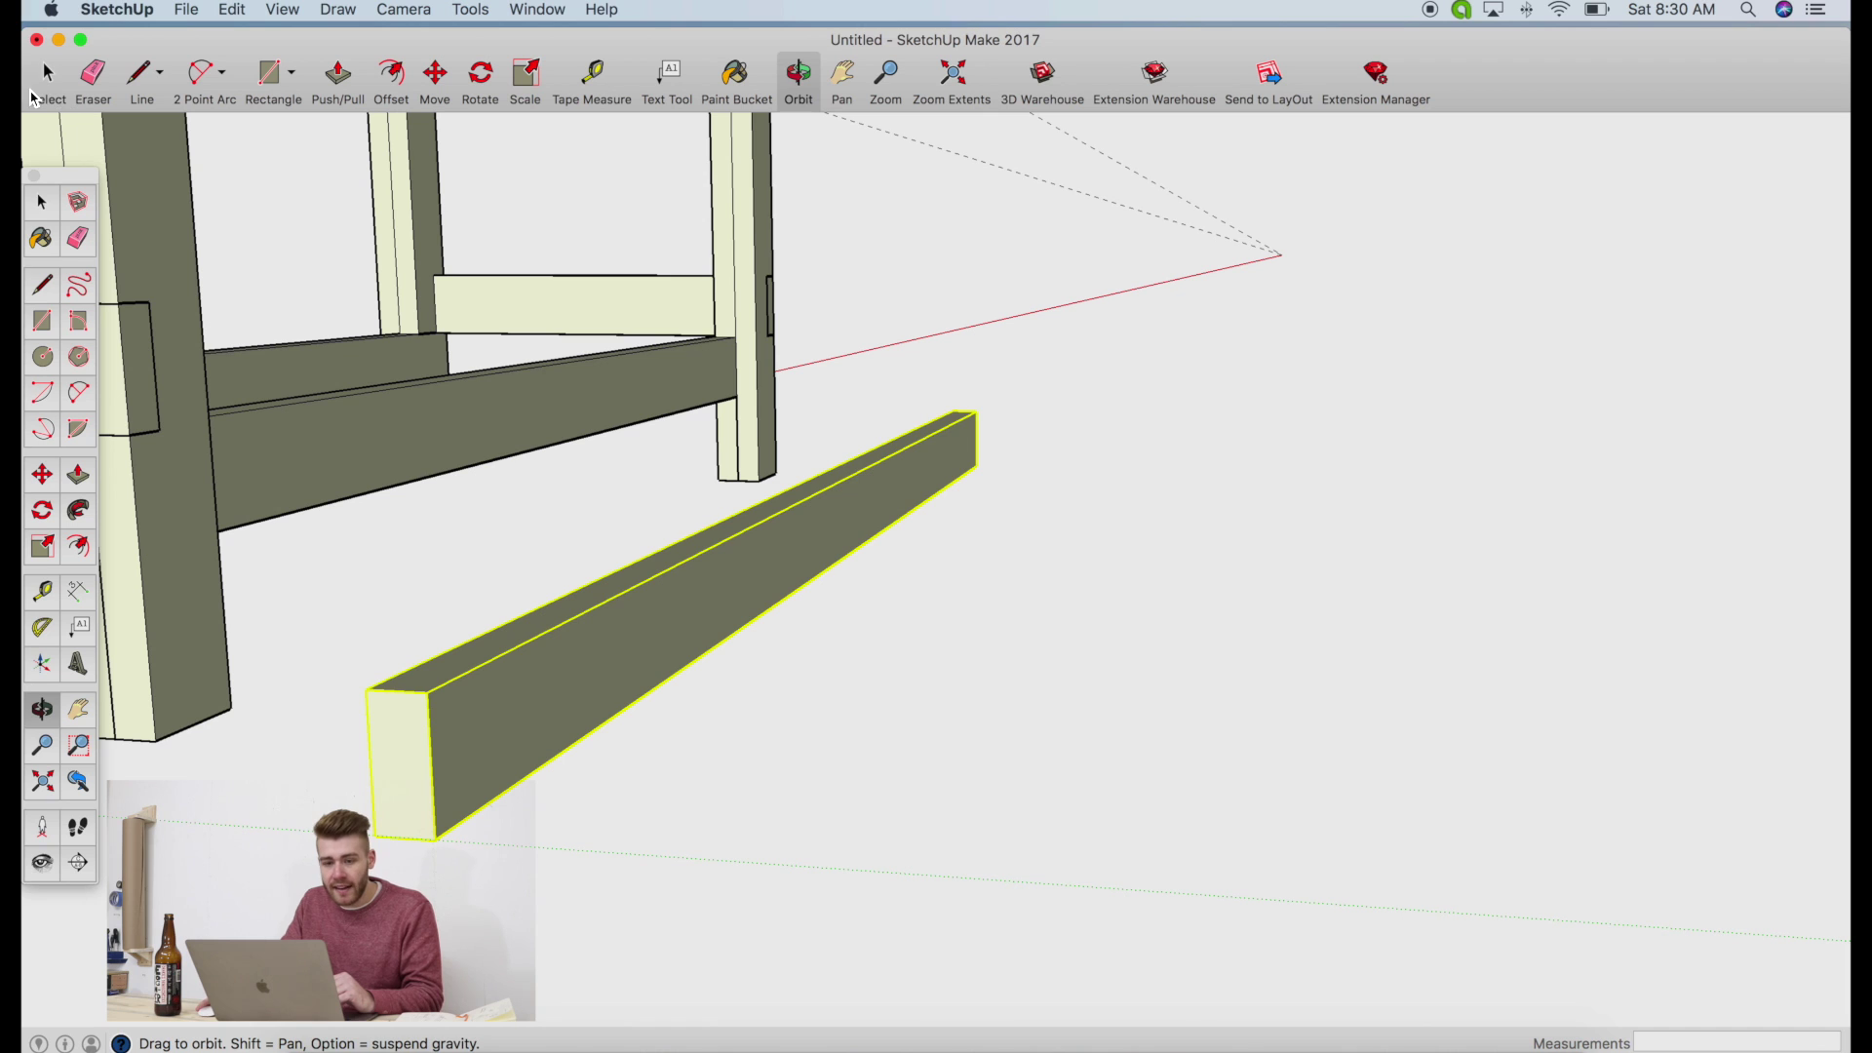
pyautogui.click(34, 98)
pyautogui.click(606, 658)
pyautogui.press('super+c')
pyautogui.press('super+v')
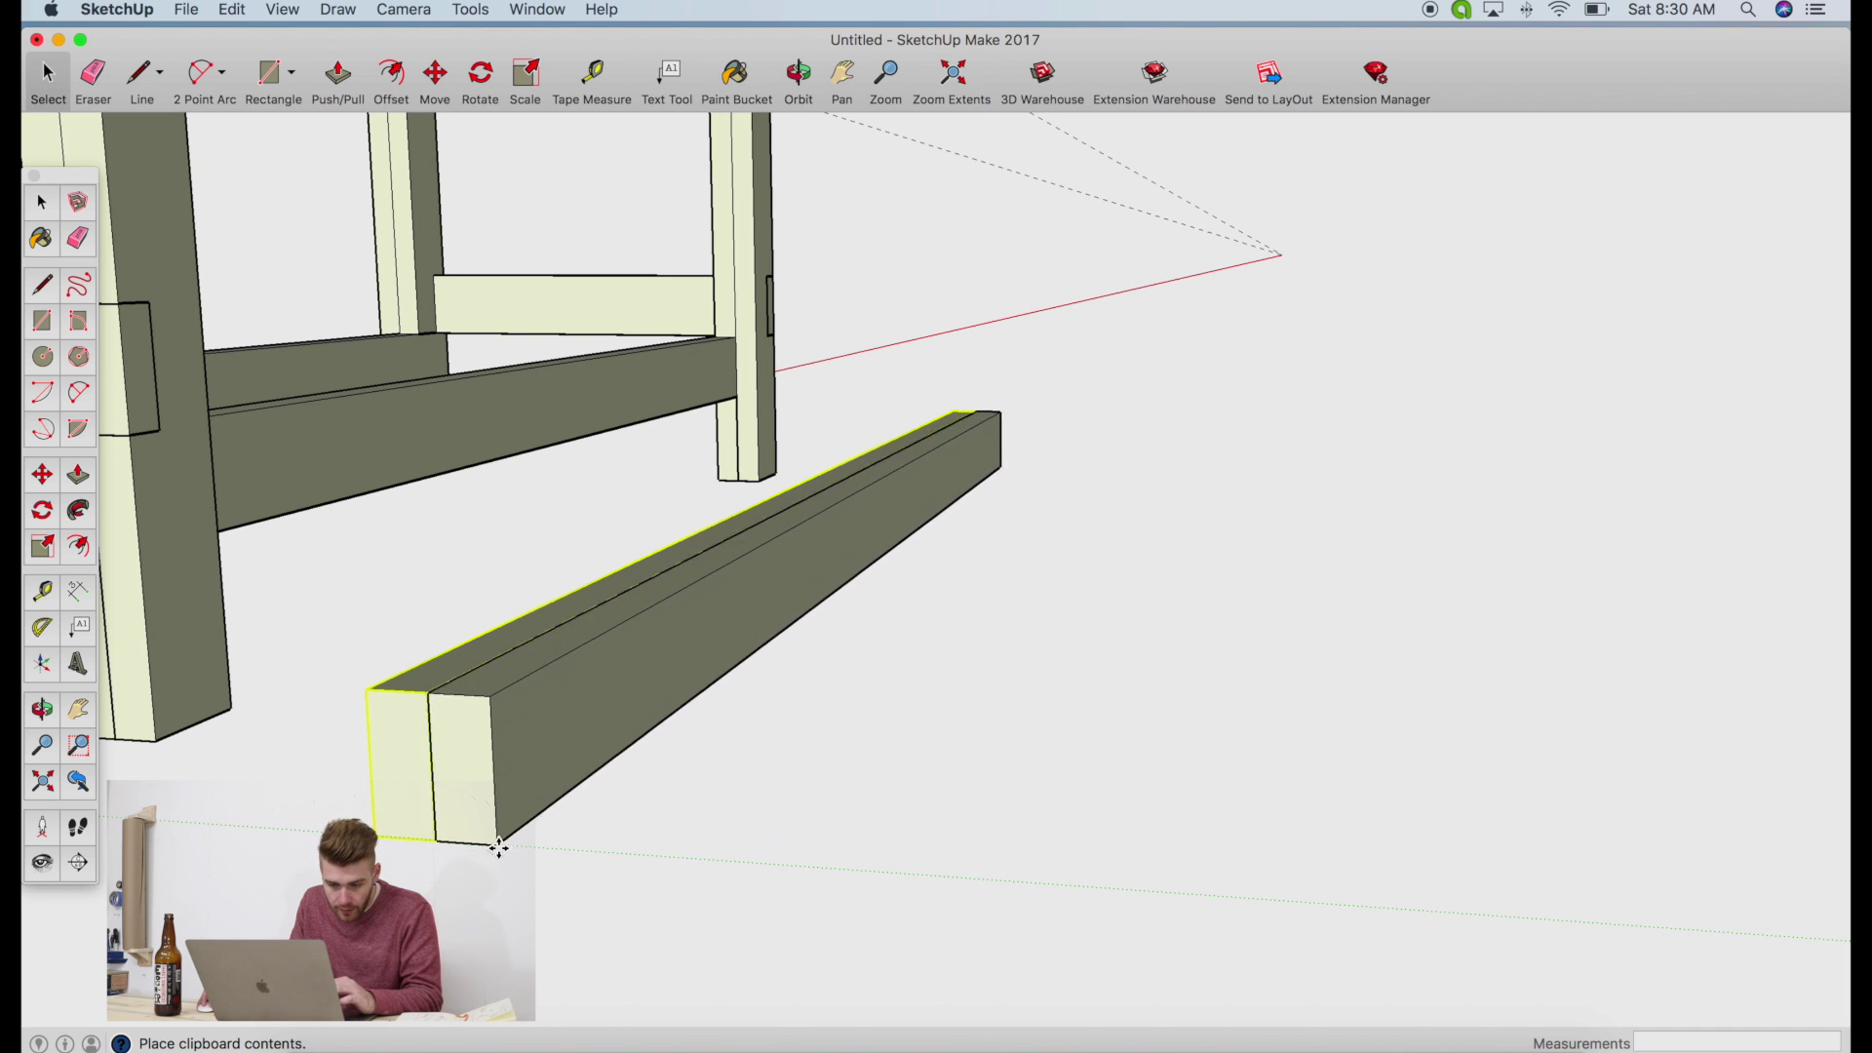
pyautogui.click(591, 868)
pyautogui.press('m')
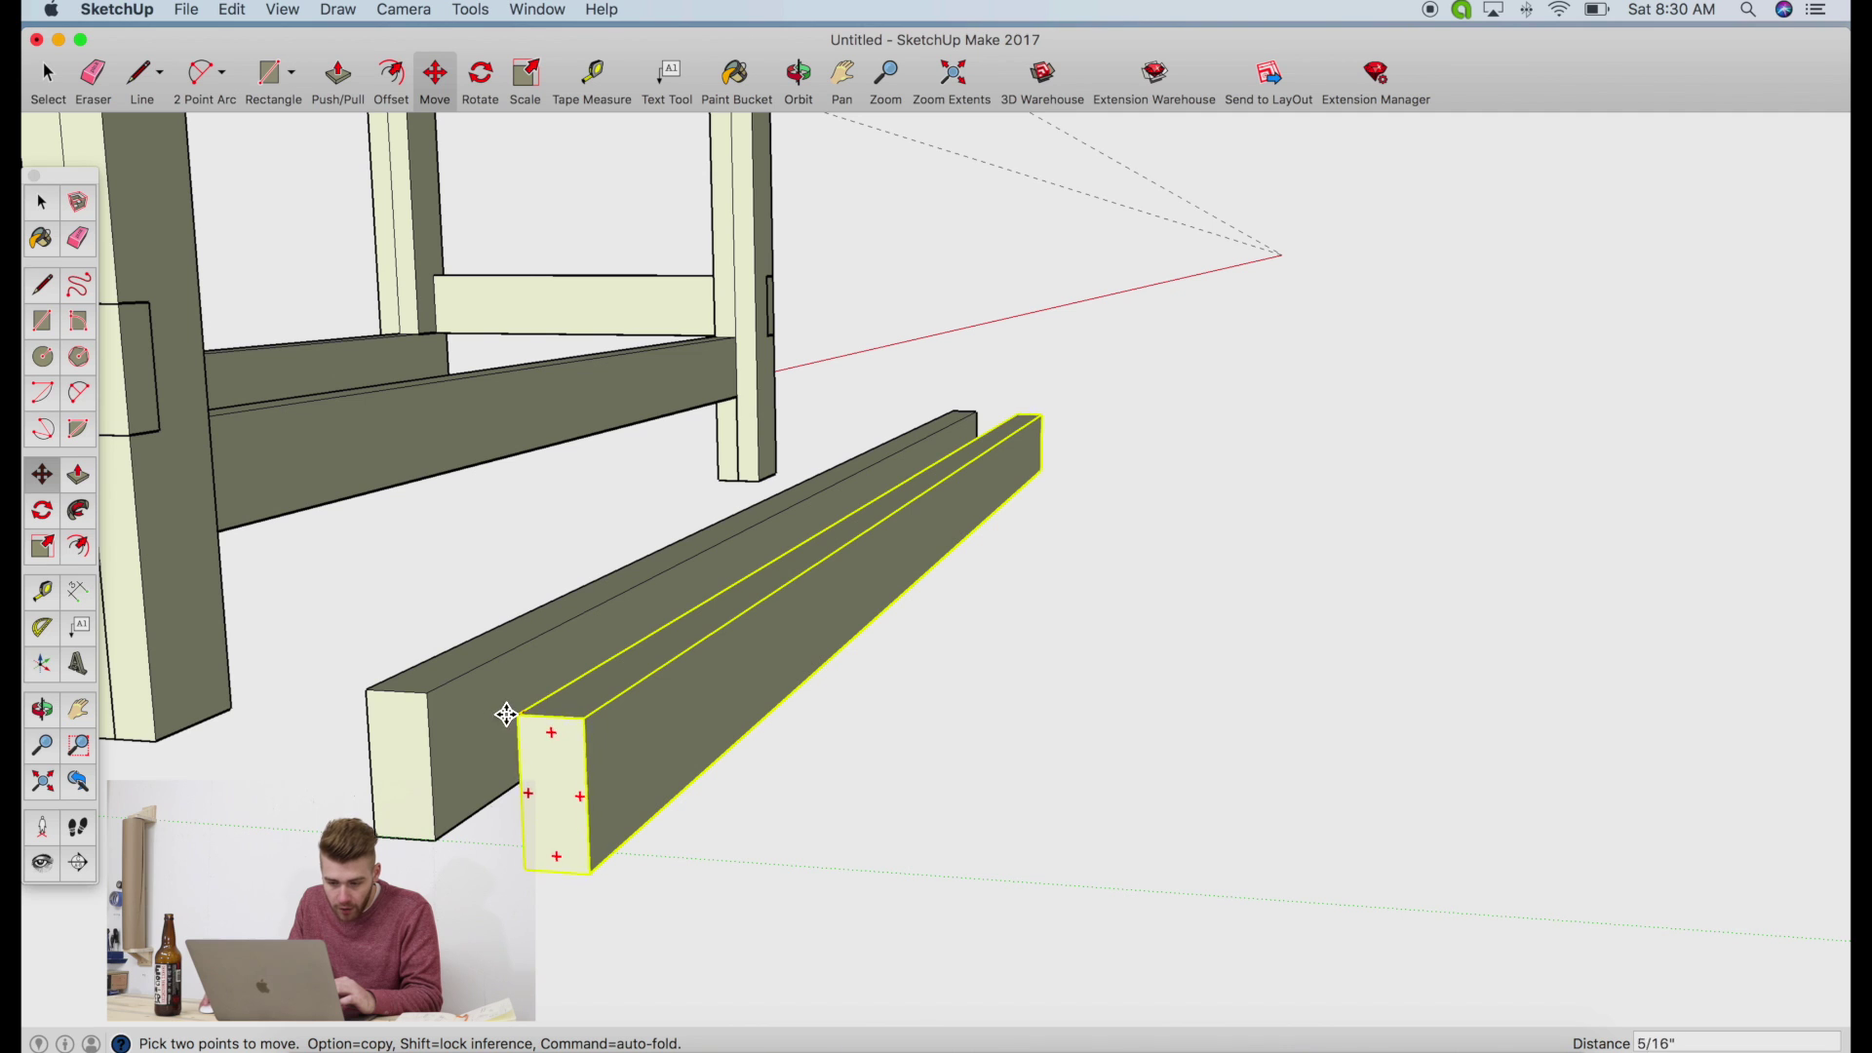
pyautogui.click(429, 695)
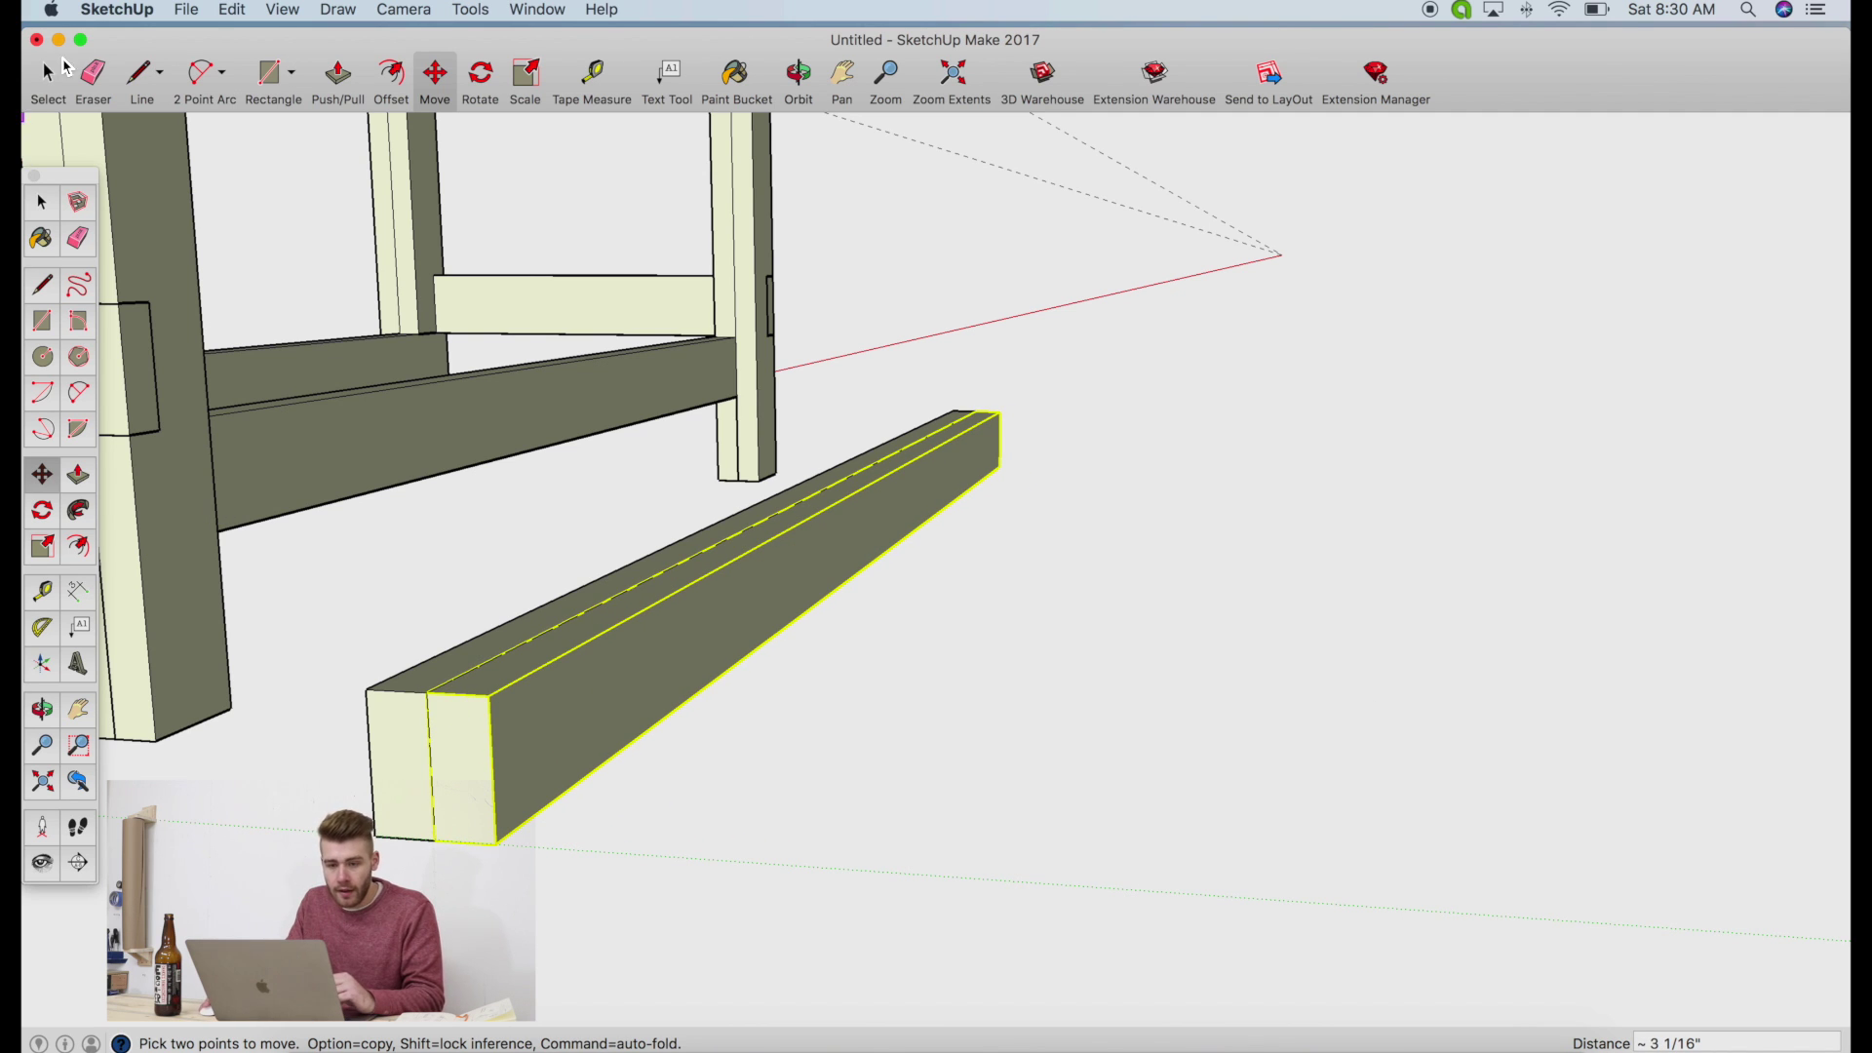
# Copy both boards together and snap the duplicate pair against them to form a four-board slab
pyautogui.click(61, 70)
pyautogui.moveTo(509, 603); pyautogui.dragTo(513, 607)
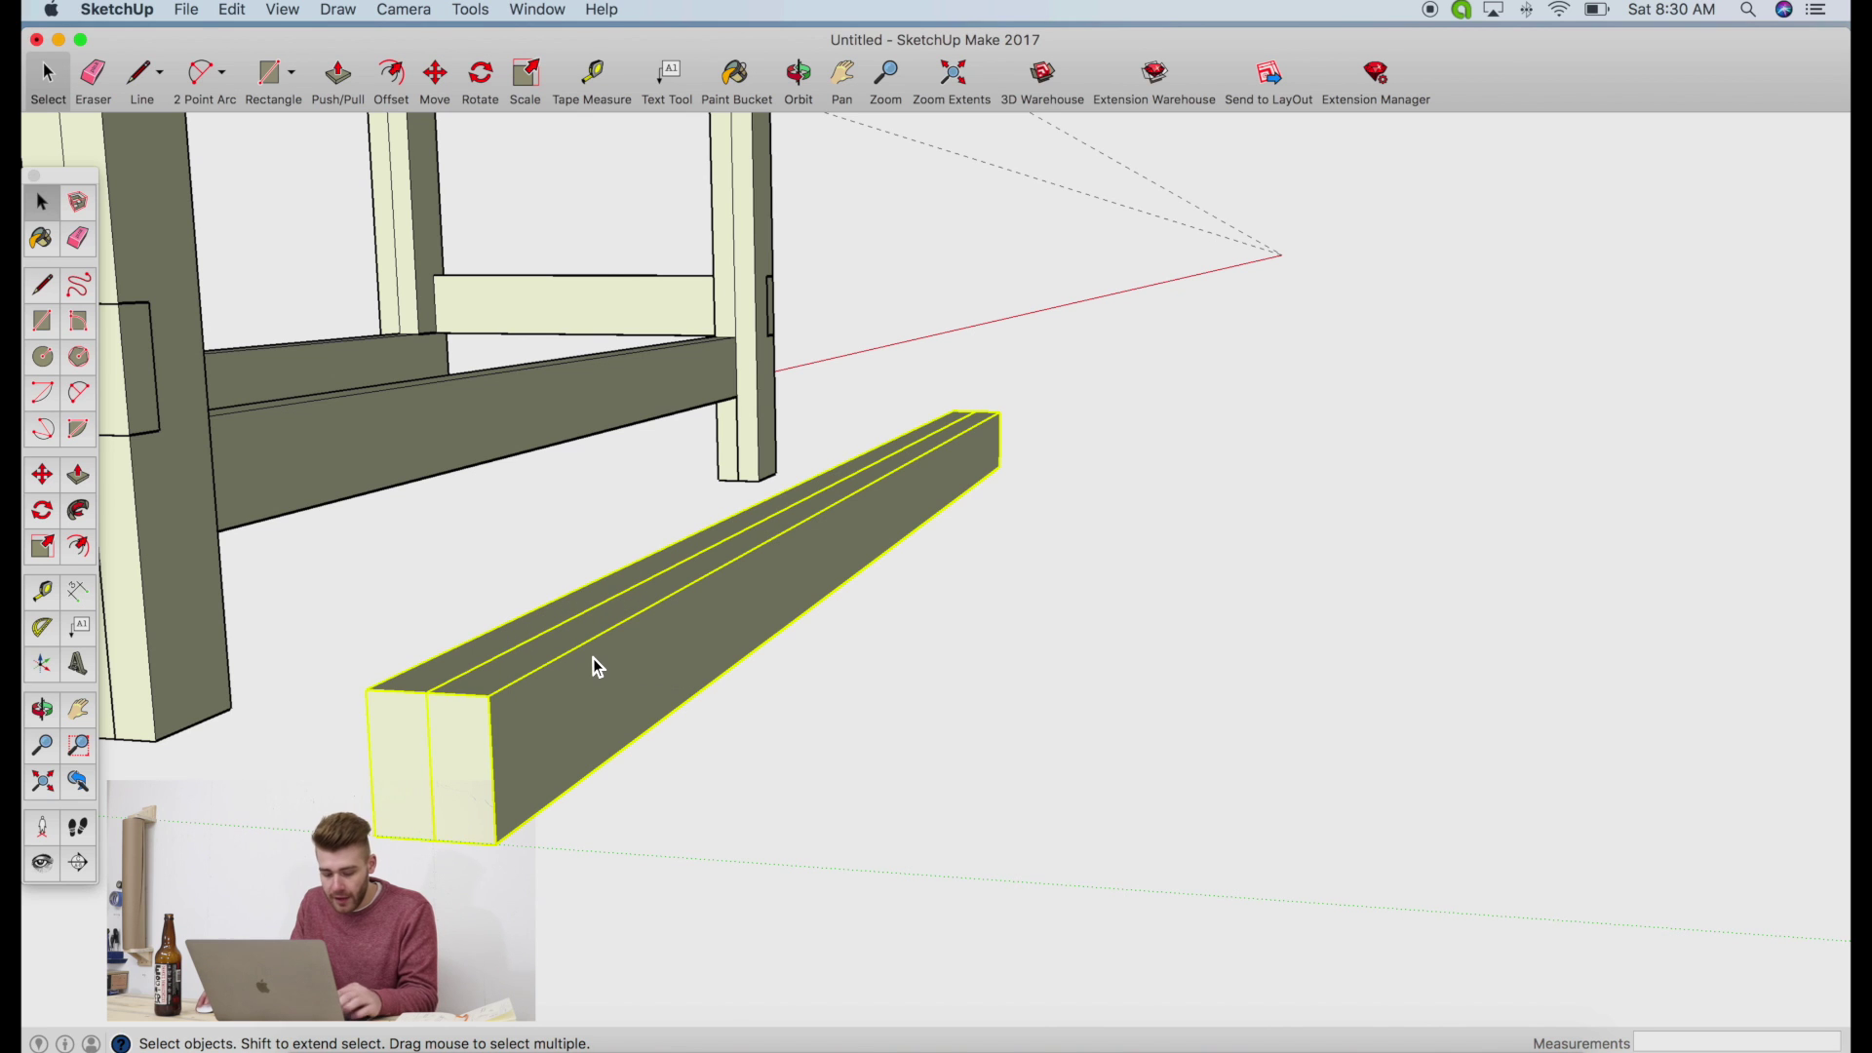
pyautogui.press('super+c')
pyautogui.press('super+v')
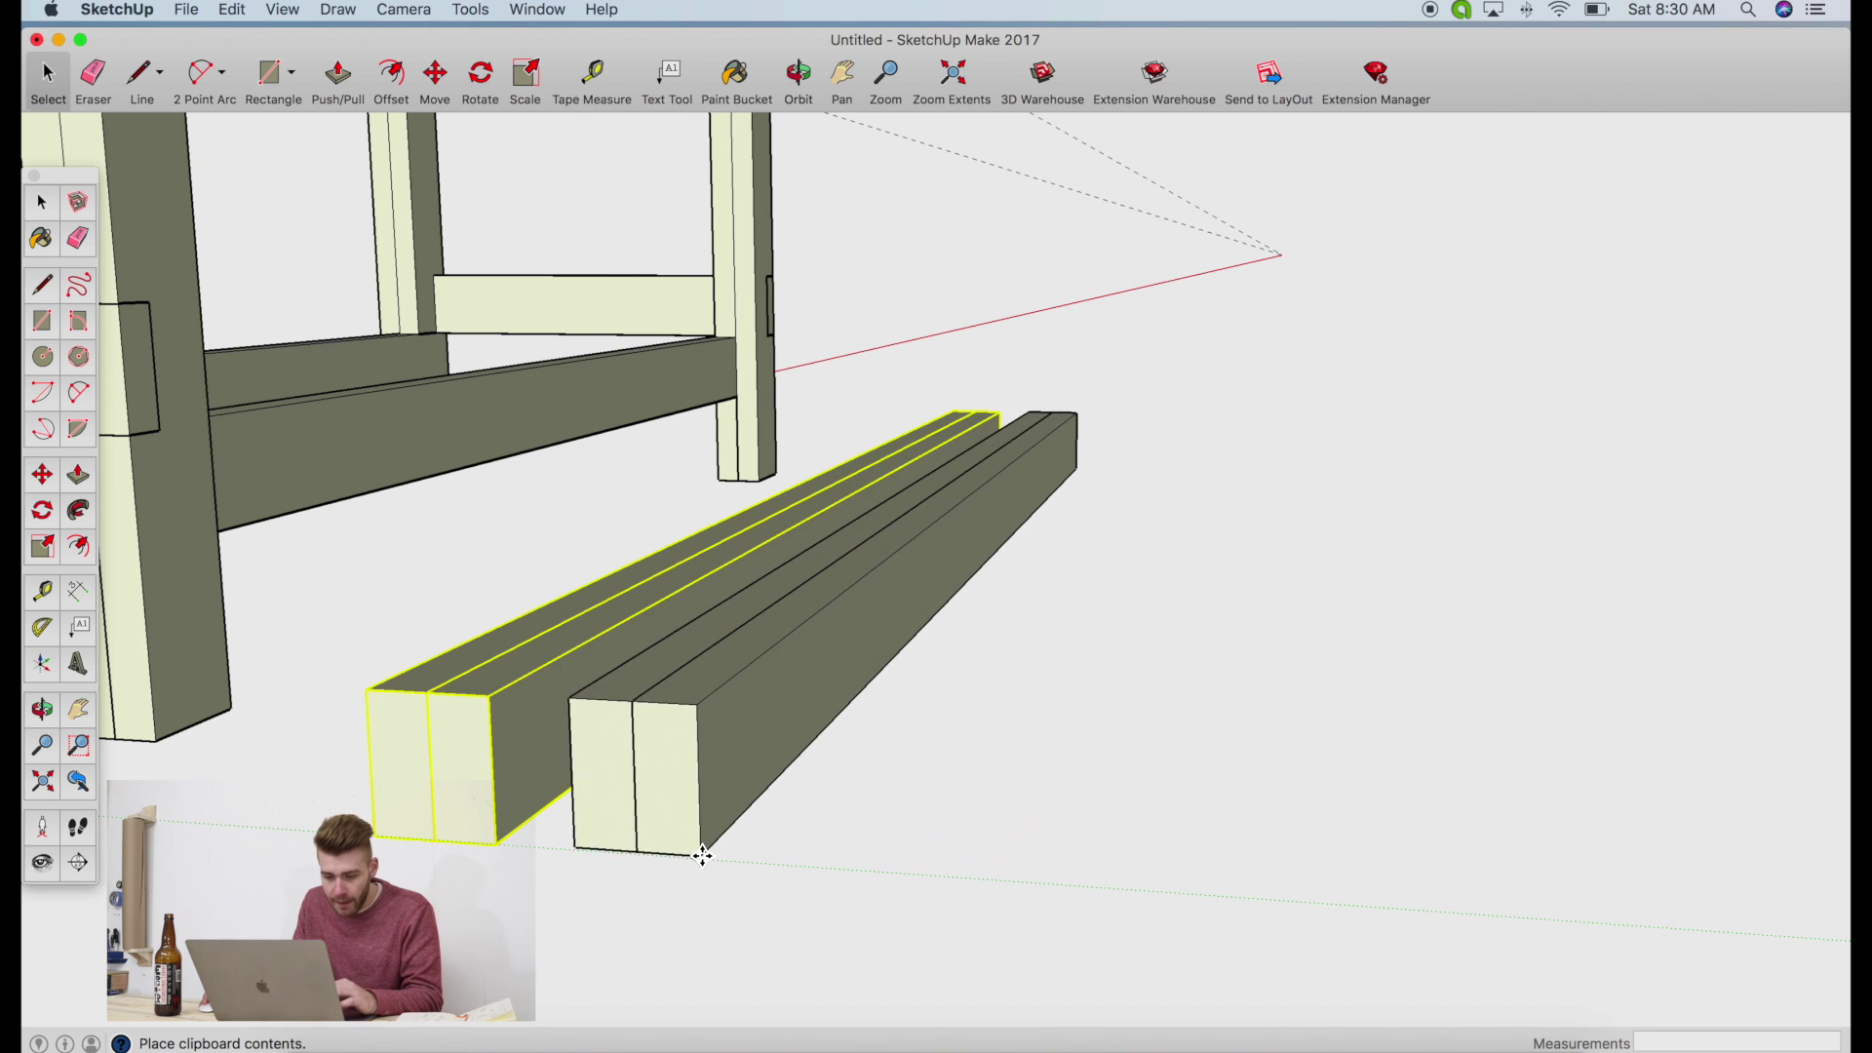
pyautogui.click(721, 848)
pyautogui.press('m')
pyautogui.click(573, 698)
pyautogui.click(494, 698)
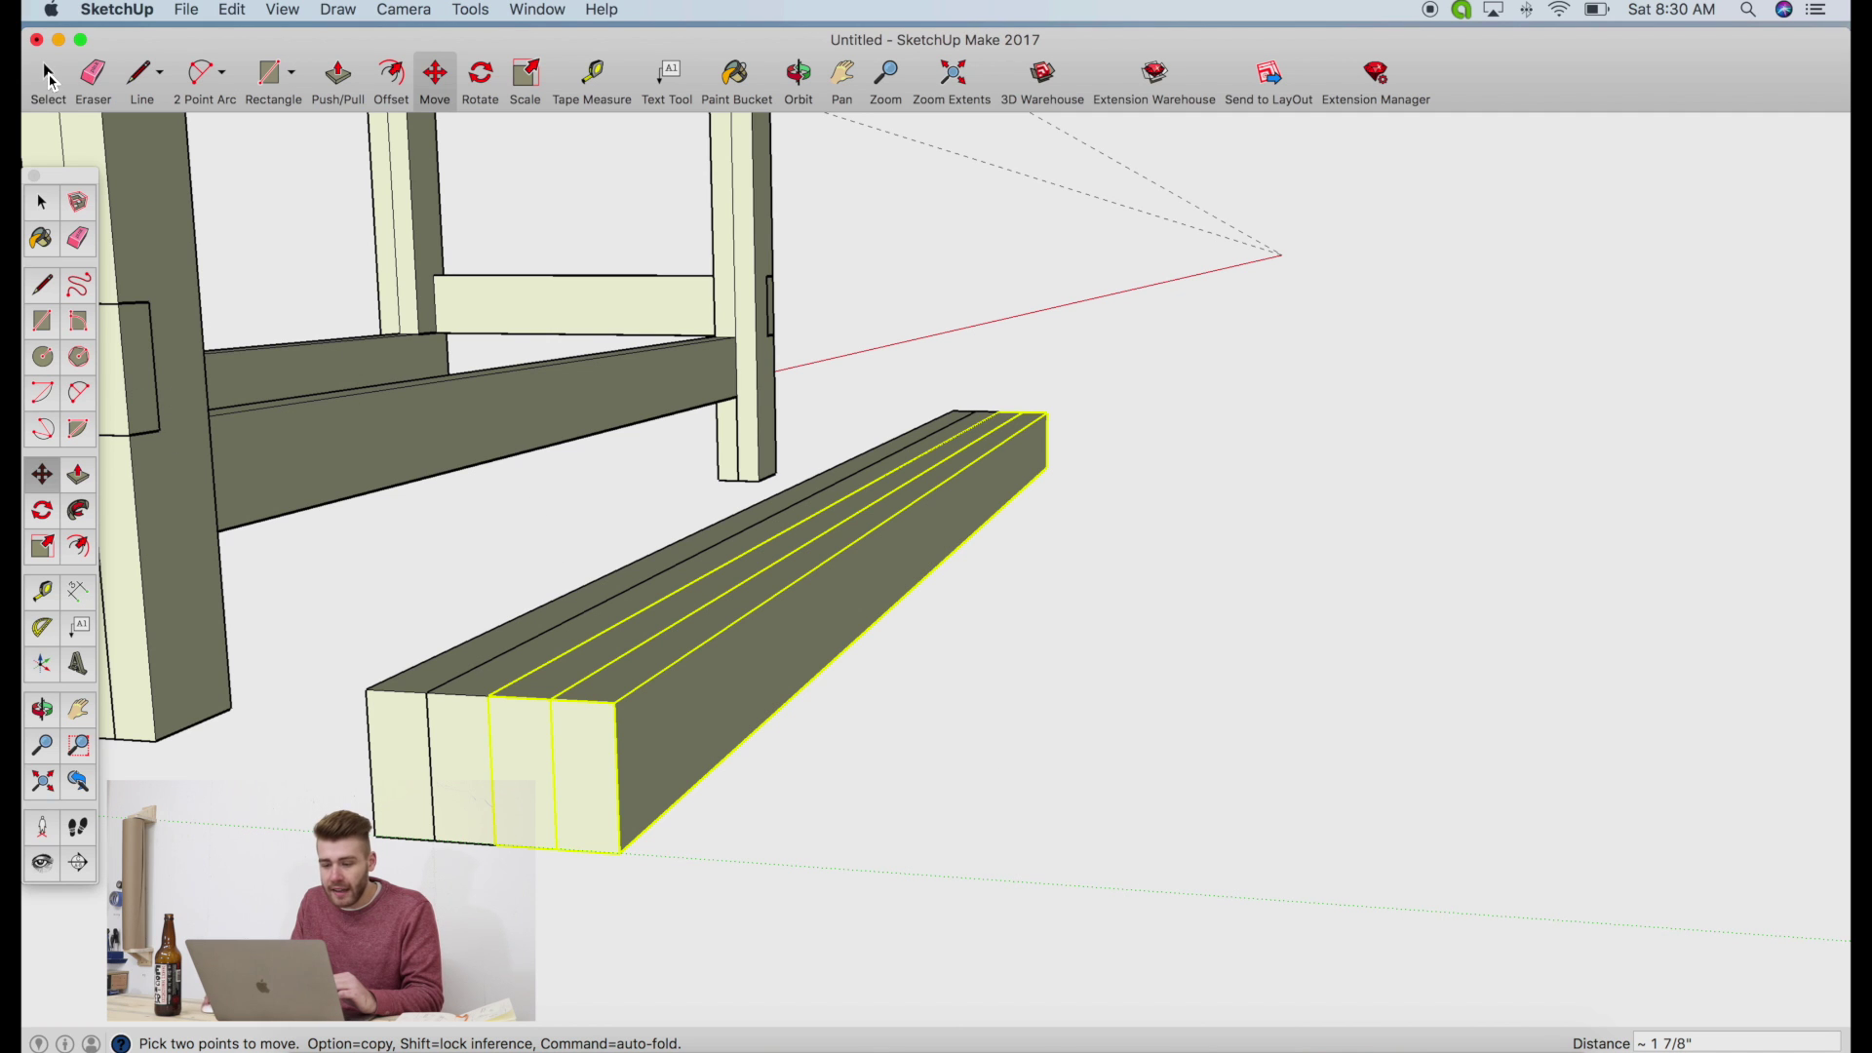
# Copy the four boards as a set and snap the duplicates alongside to form an eight-board slab
pyautogui.click(47, 75)
pyautogui.moveTo(525, 583); pyautogui.dragTo(510, 583)
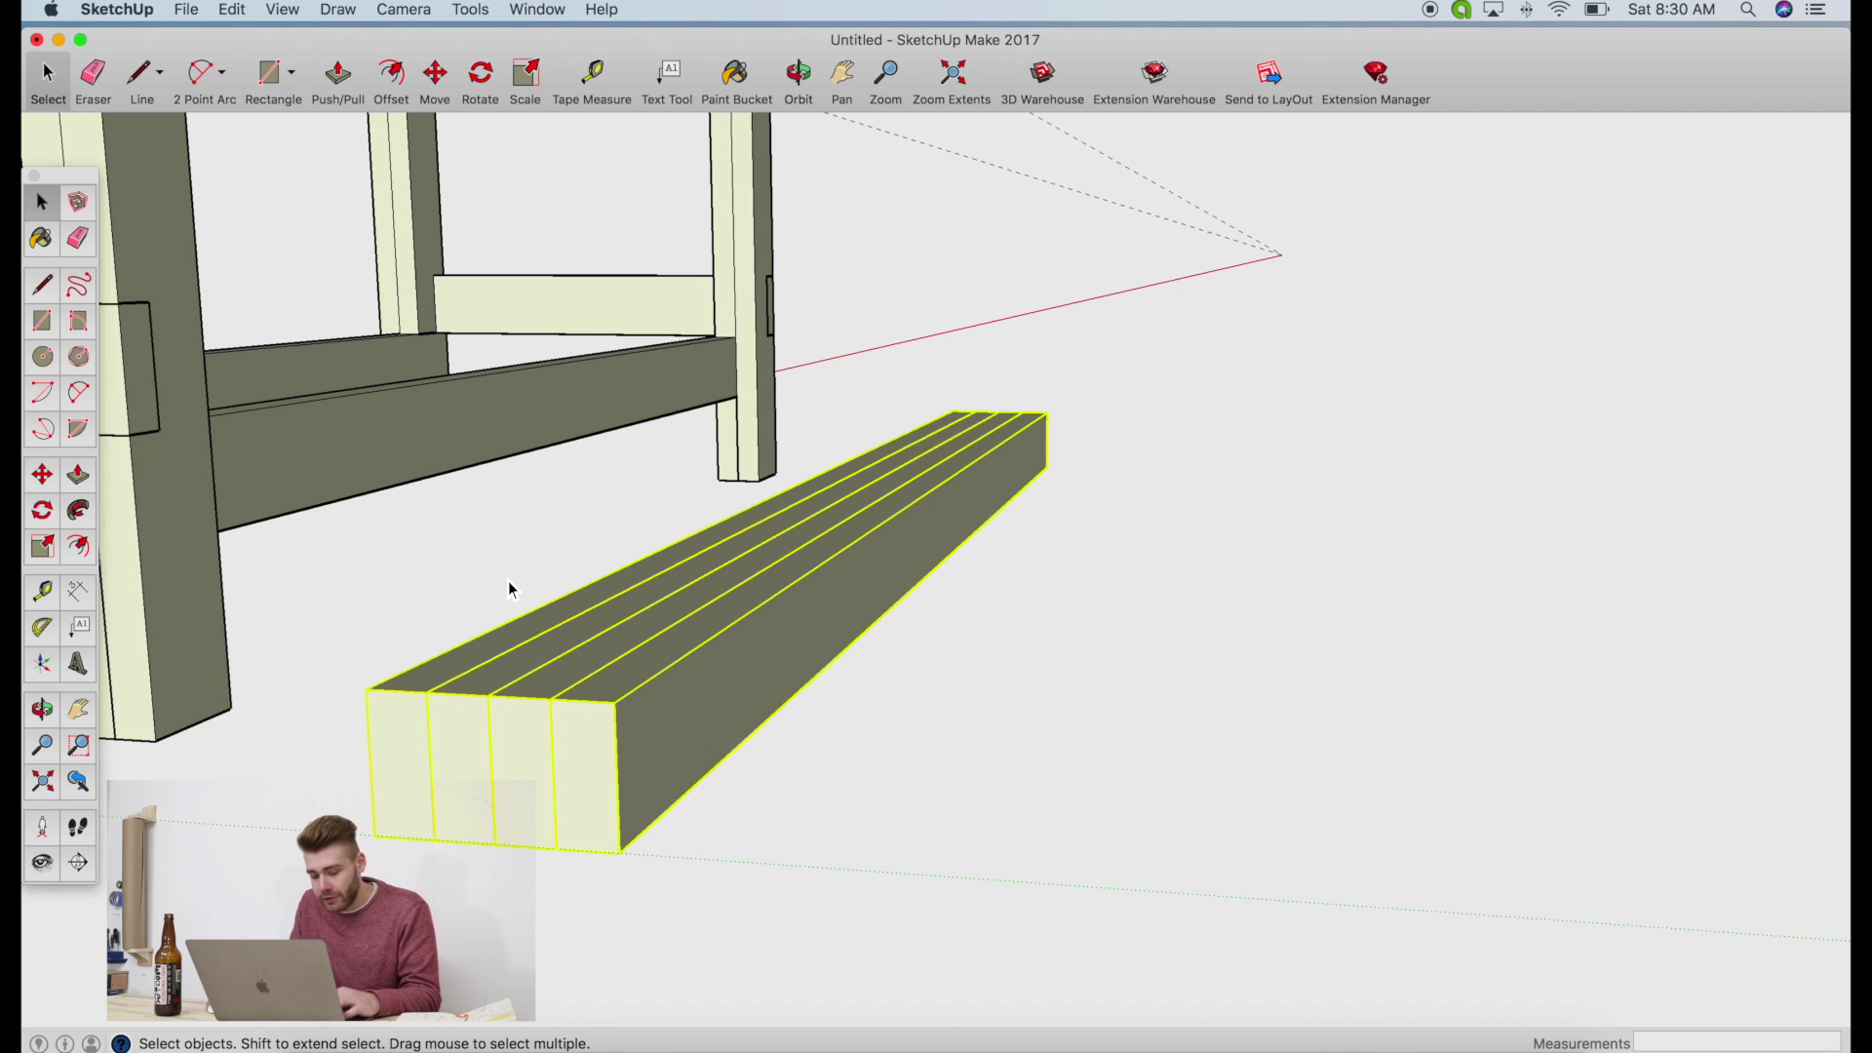
pyautogui.press('super+c')
pyautogui.press('super+v')
pyautogui.click(1005, 894)
pyautogui.press('m')
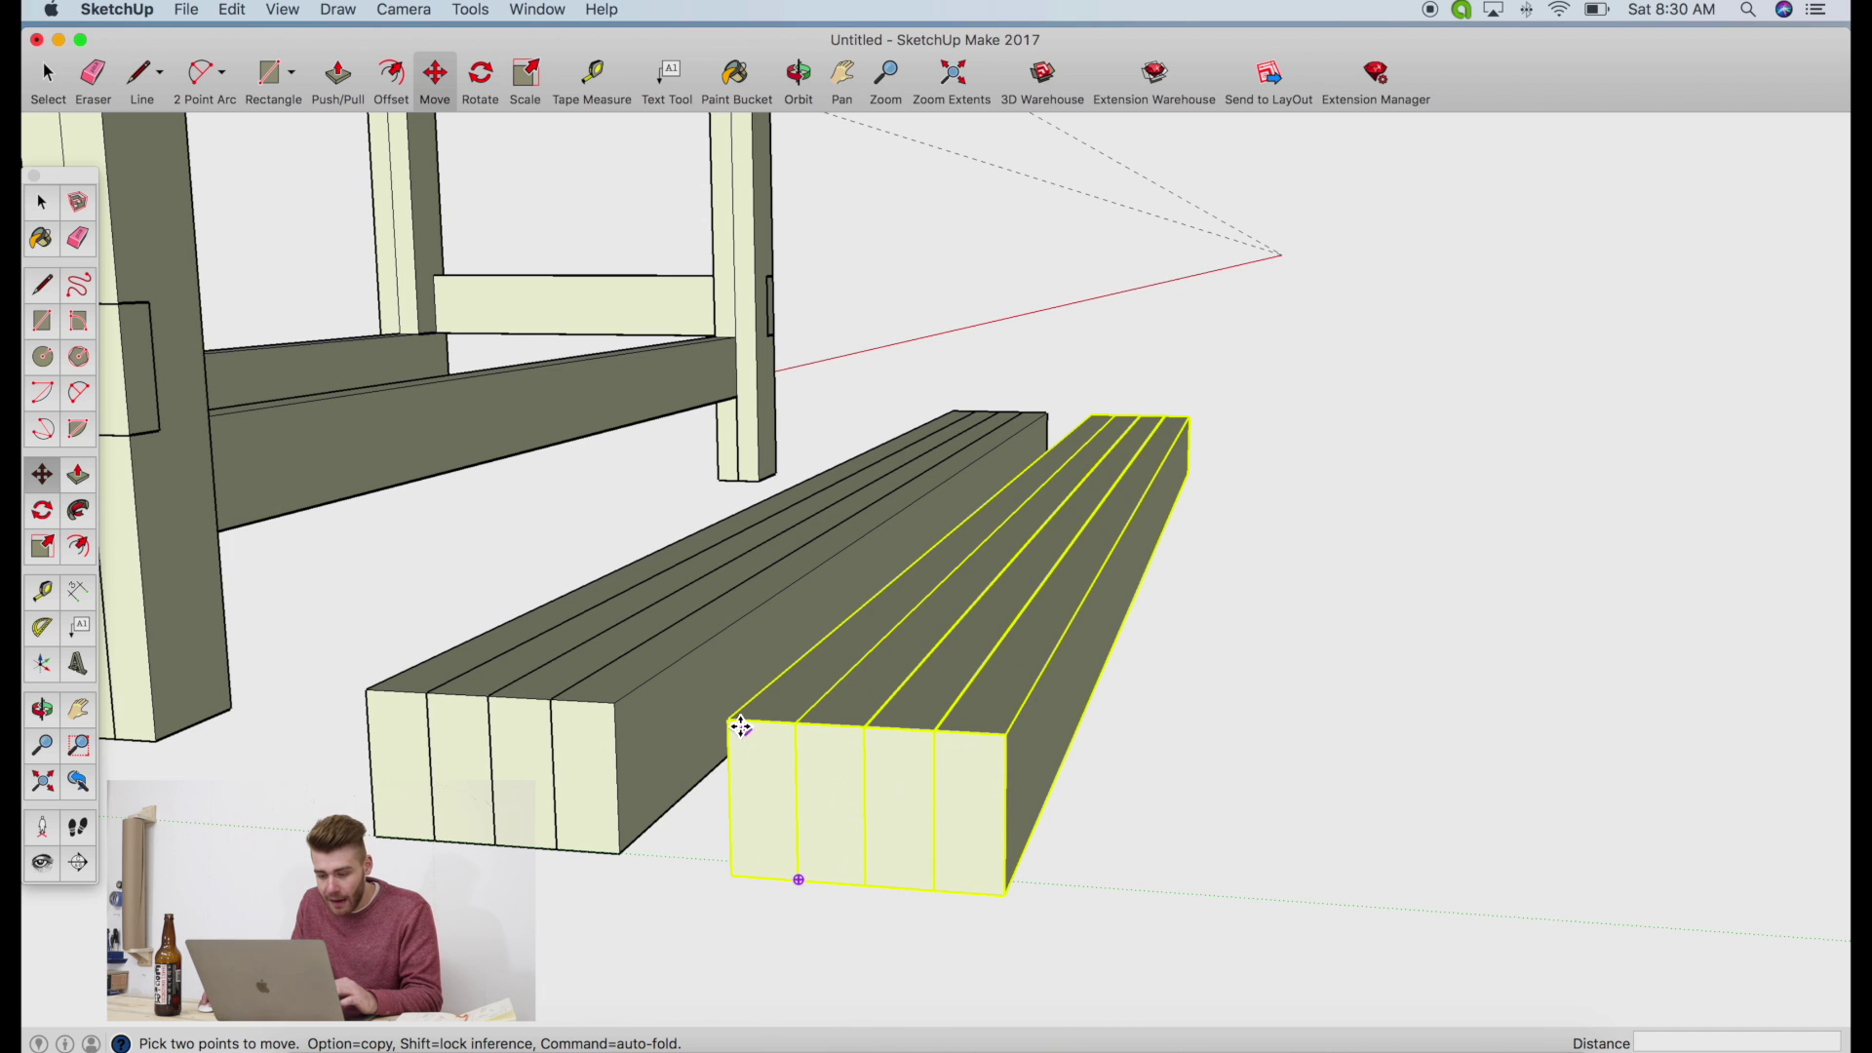
pyautogui.click(731, 721)
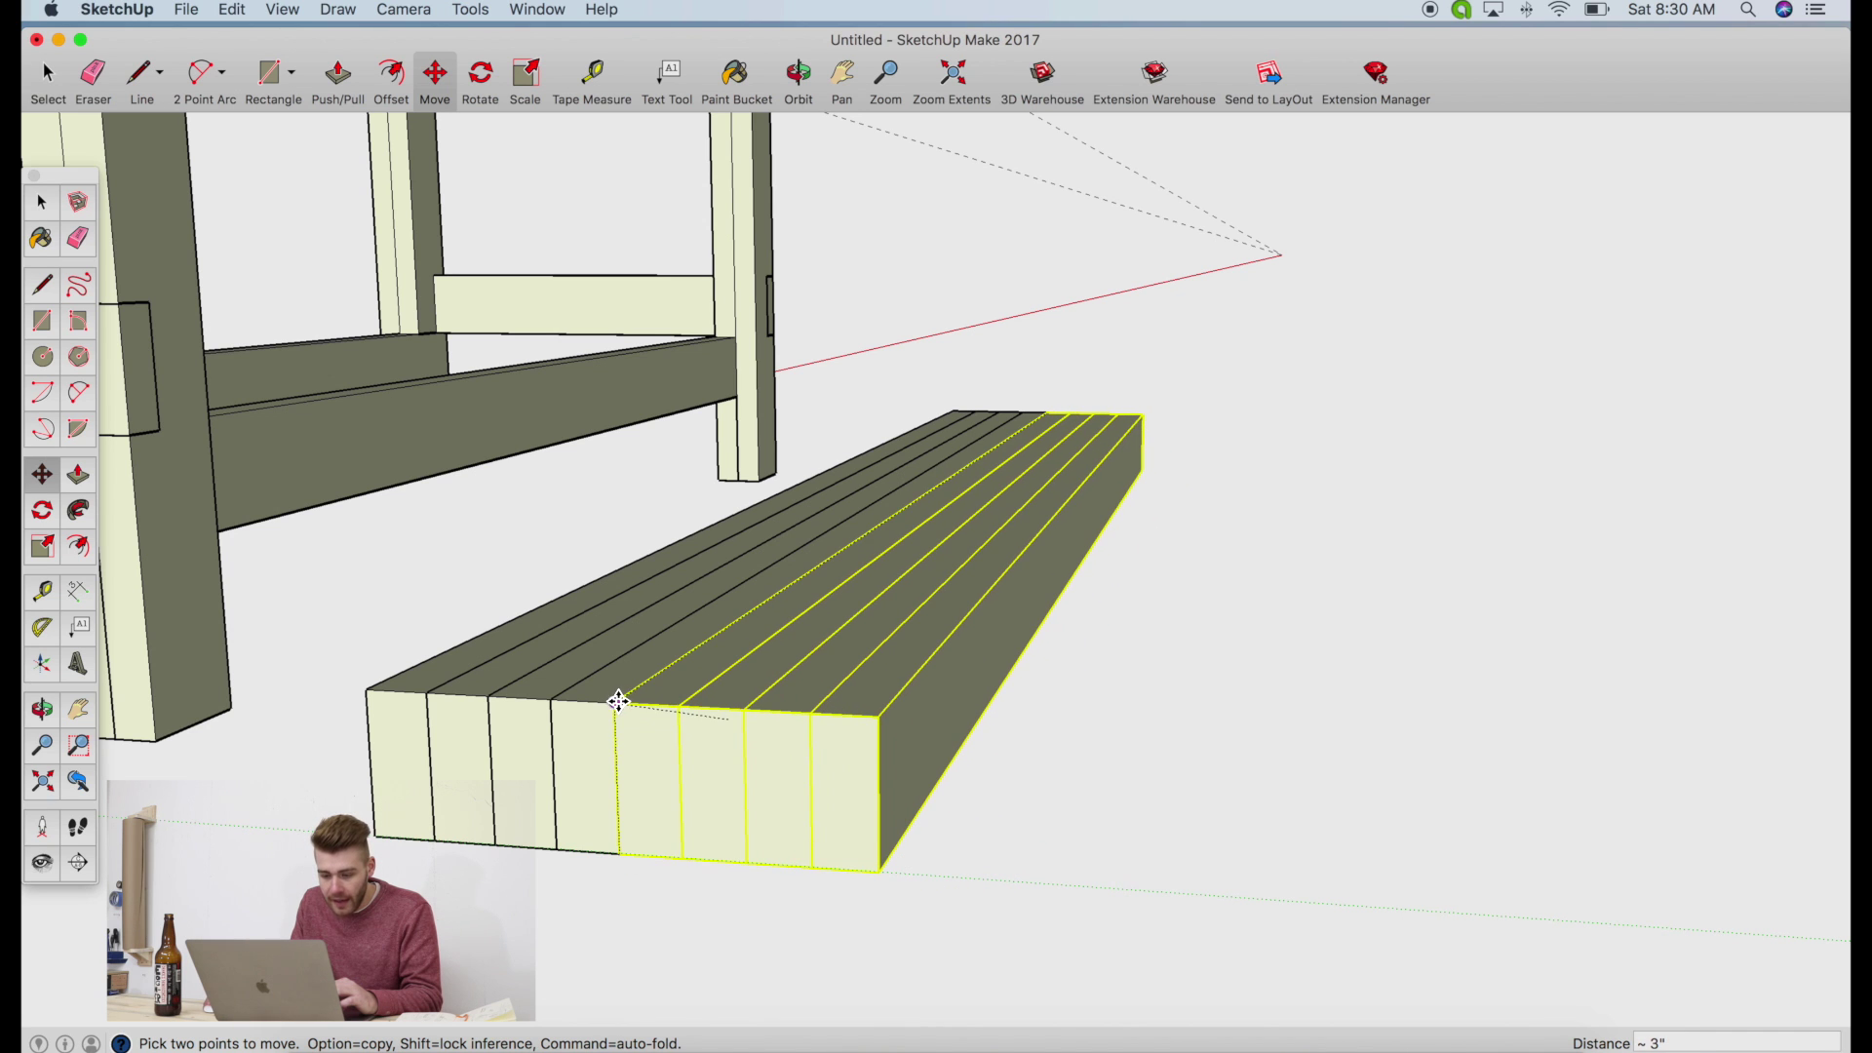
pyautogui.click(620, 698)
# Copy all eight boards and place the duplicate set flush beside them, making a sixteen-board slab
pyautogui.click(73, 78)
pyautogui.tripleClick(459, 627)
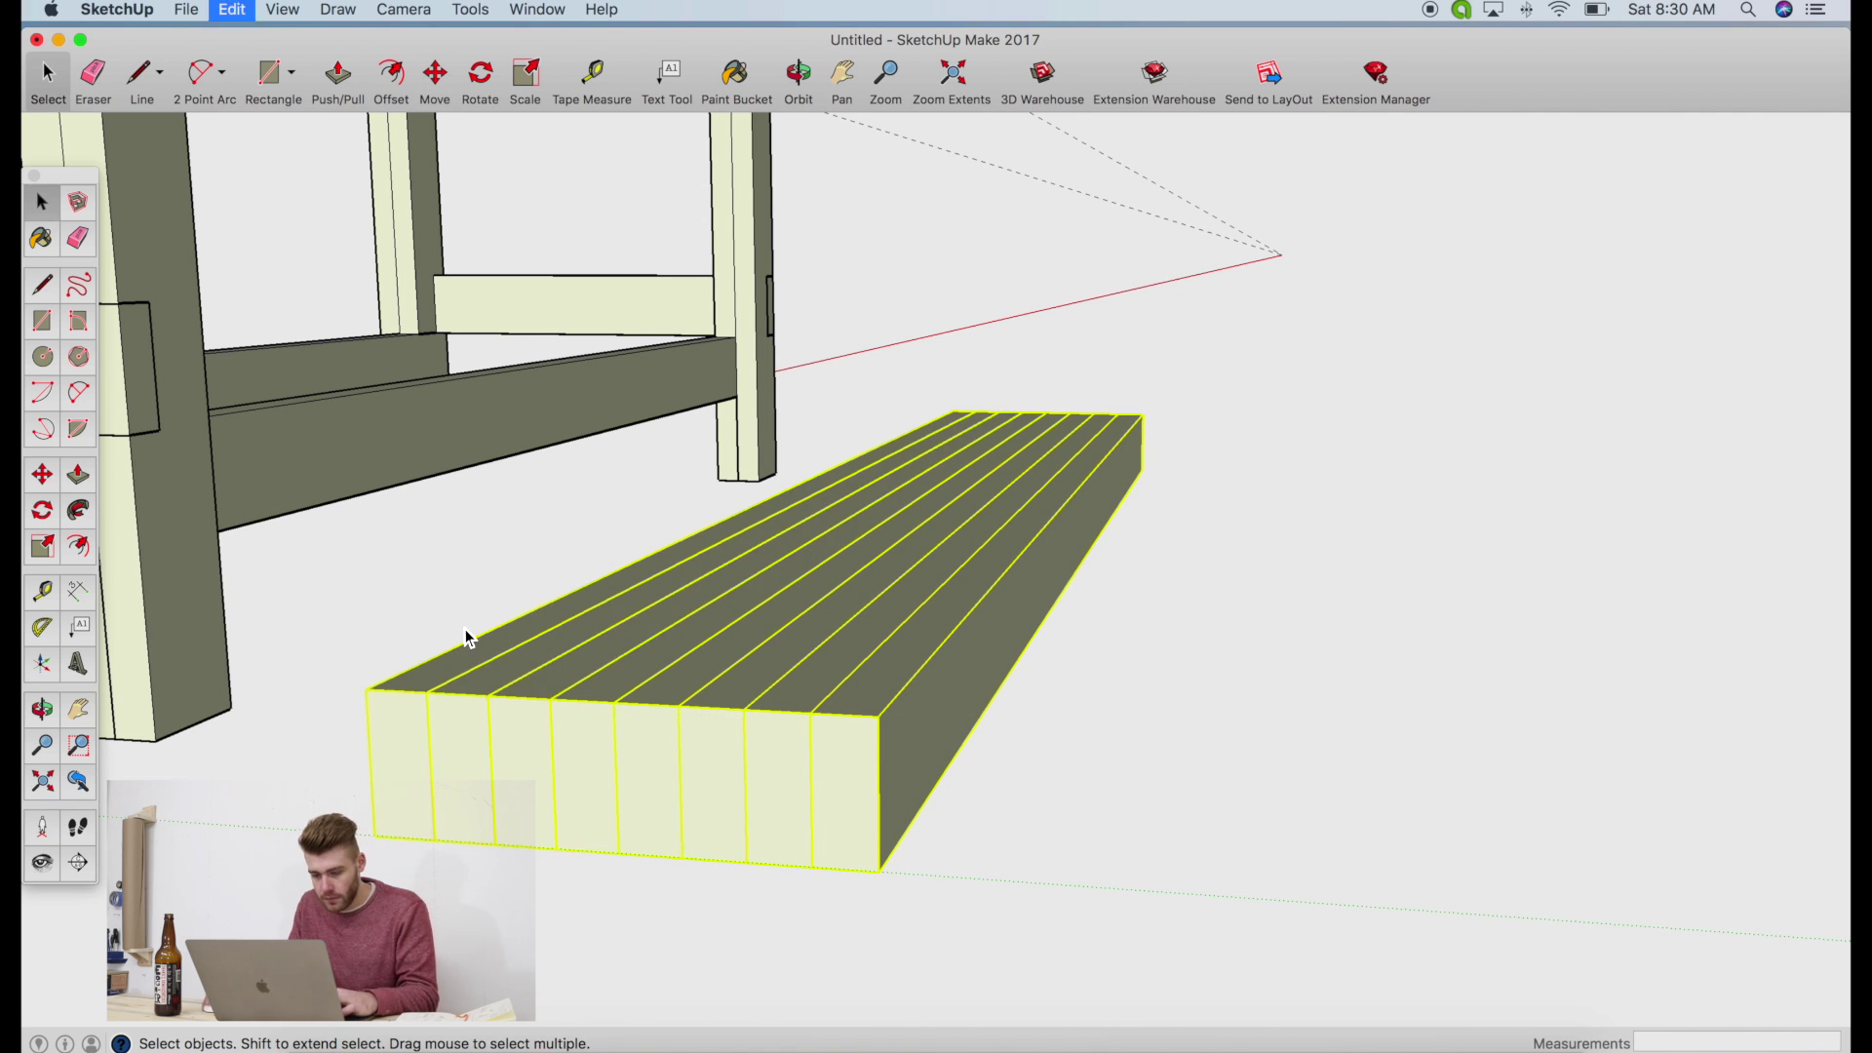
pyautogui.press('super+c')
pyautogui.press('super+v')
pyautogui.click(1015, 868)
pyautogui.click(1015, 868)
pyautogui.click(941, 881)
# Paste another set of eight boards and snap it against the sixteen-board slab
pyautogui.press('super+v')
pyautogui.click(1792, 884)
pyautogui.keyDown('shift'); pyautogui.moveTo(975, 585); pyautogui.dragTo(368, 267, button='middle'); pyautogui.keyUp('shift')
pyautogui.press('space')
pyautogui.press('m')
pyautogui.click(829, 569)
pyautogui.click(785, 634)
# Measure across the board ends from the slab's first outer lower corner to the far edge of the twentieth board
pyautogui.press('t')
pyautogui.moveTo(786, 635); pyautogui.dragTo(917, 633, button='middle')
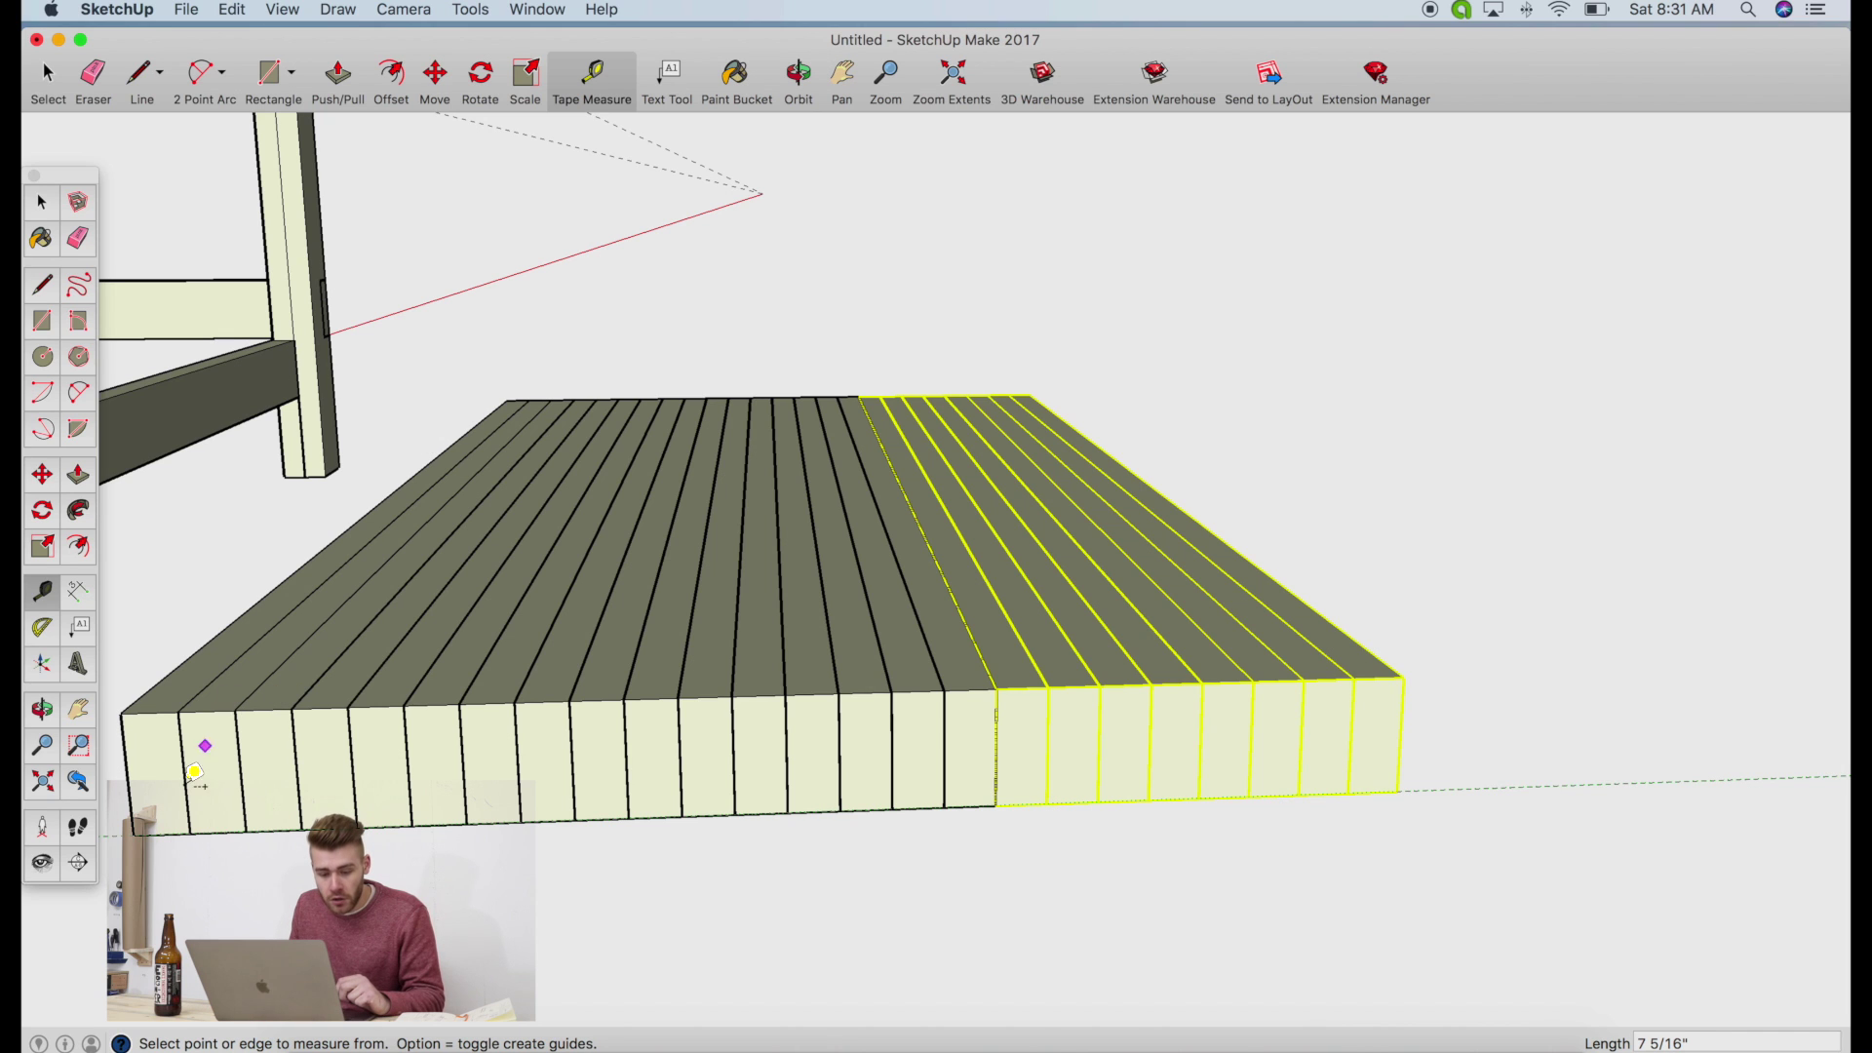
pyautogui.click(134, 834)
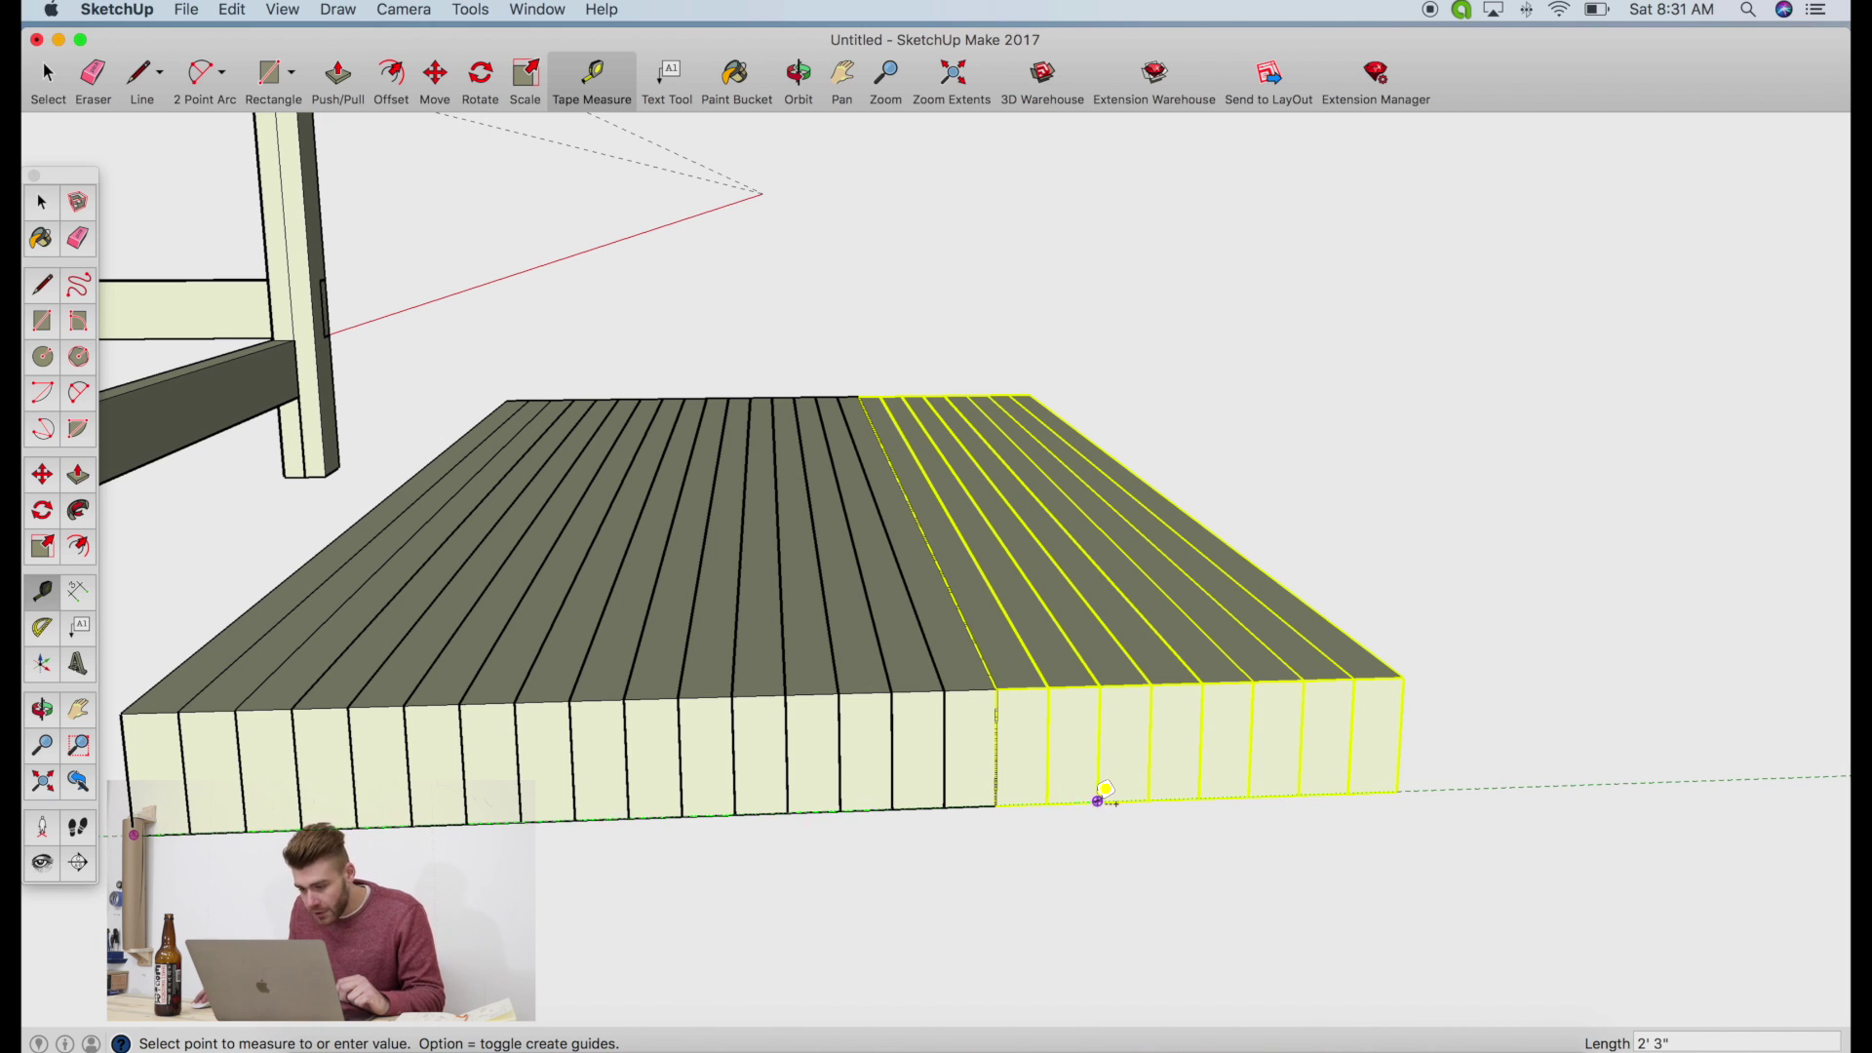
pyautogui.click(1201, 797)
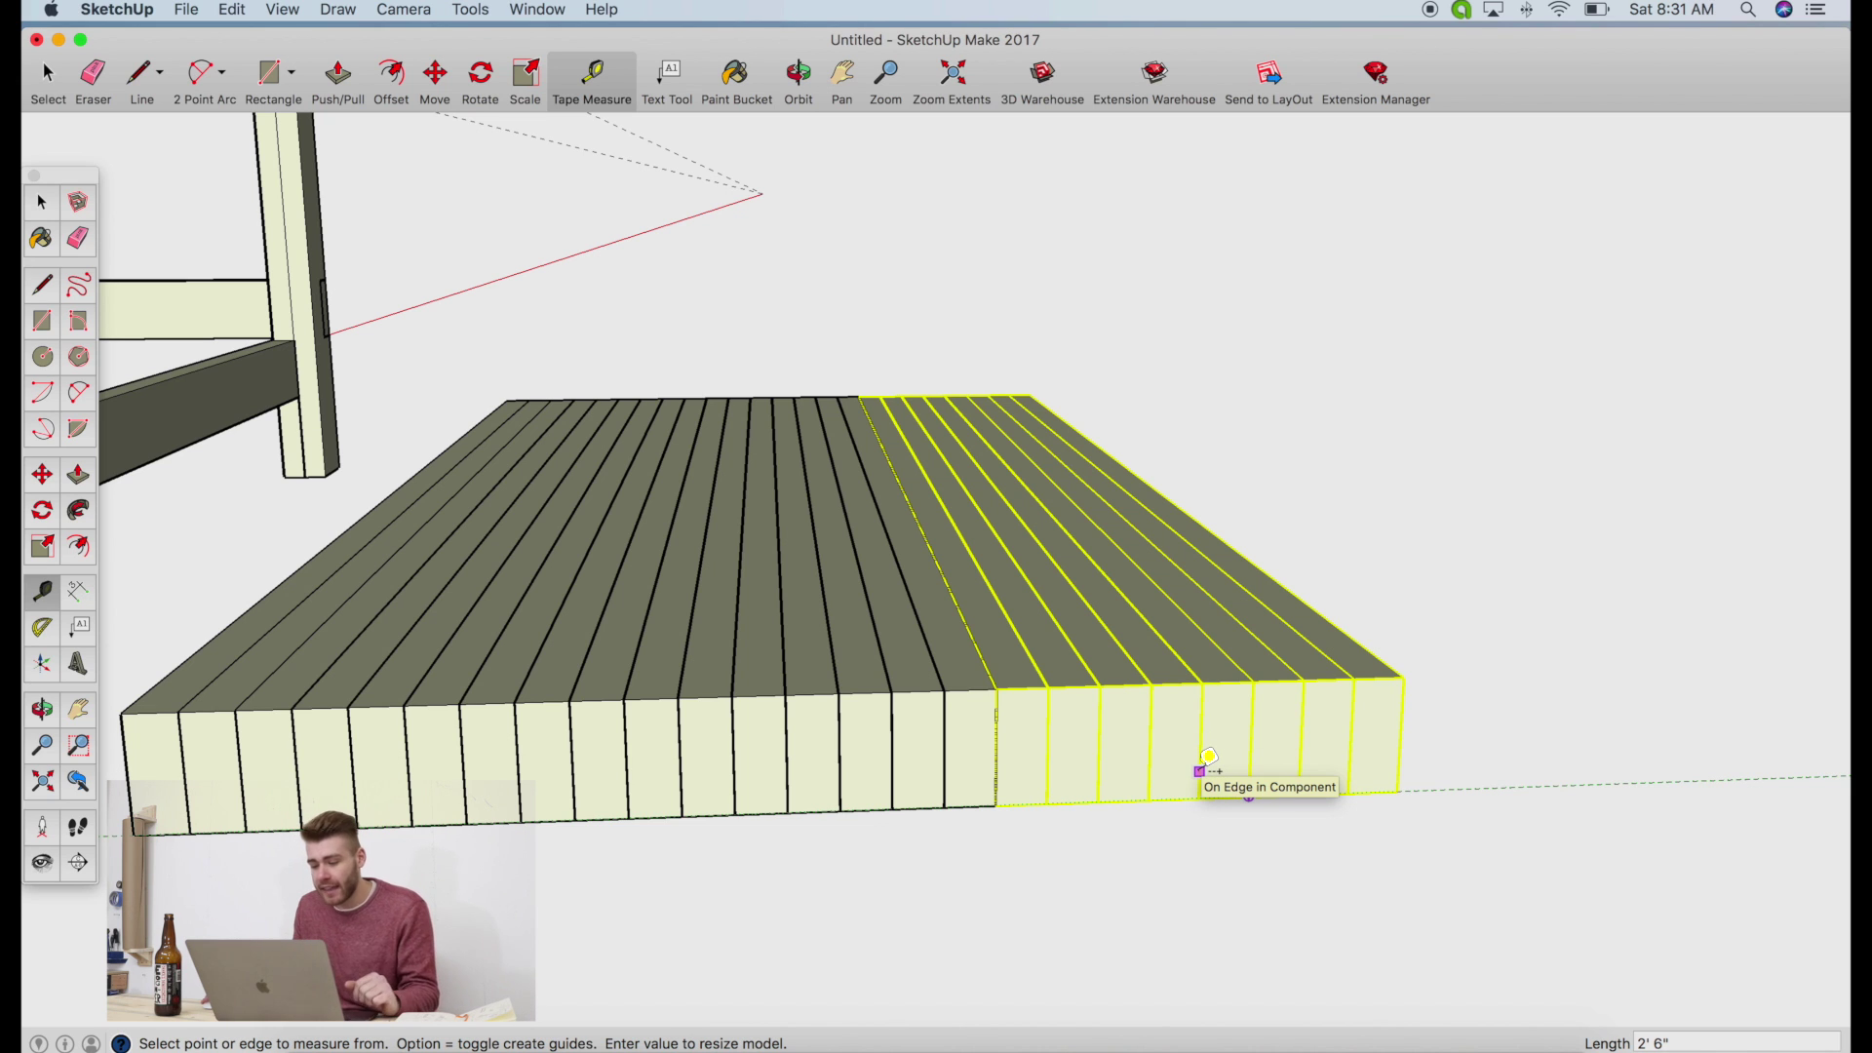
# Mark the far edge of the twentieth board with a short guide and delete the four surplus boards beyond it
pyautogui.click(1199, 798)
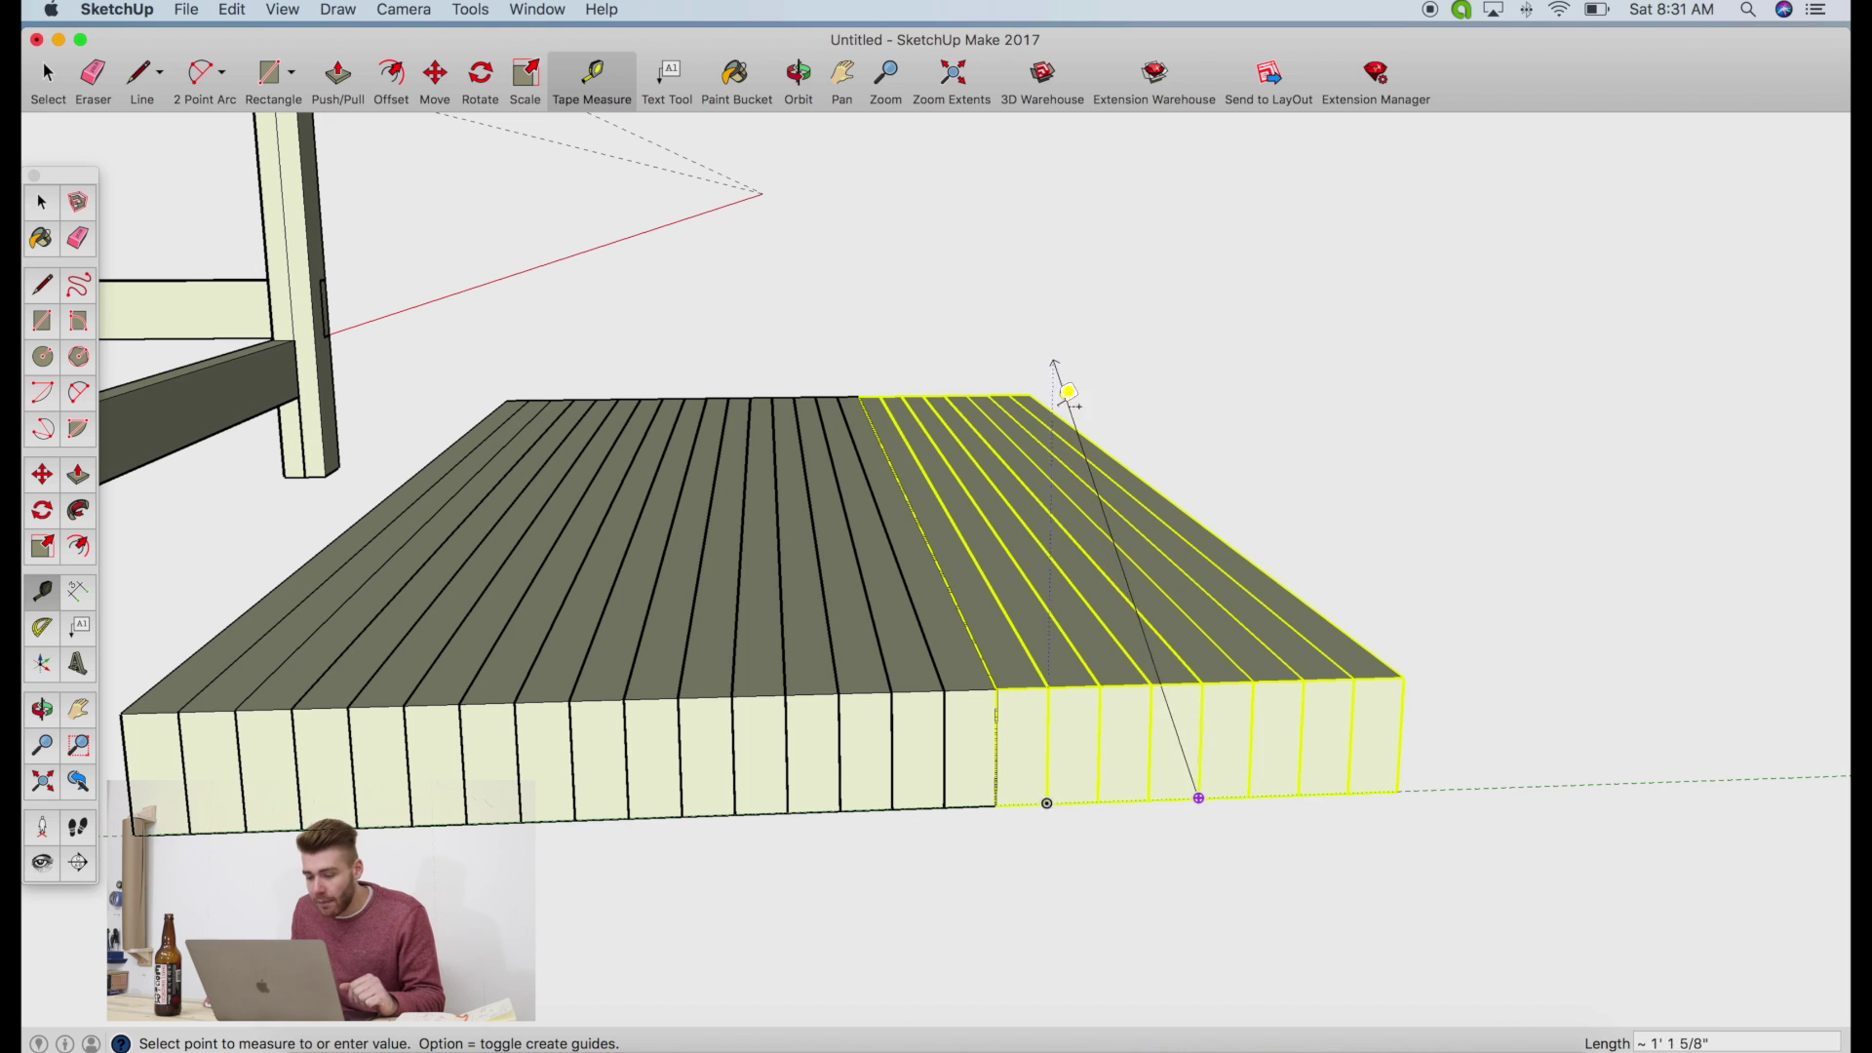
pyautogui.click(1236, 851)
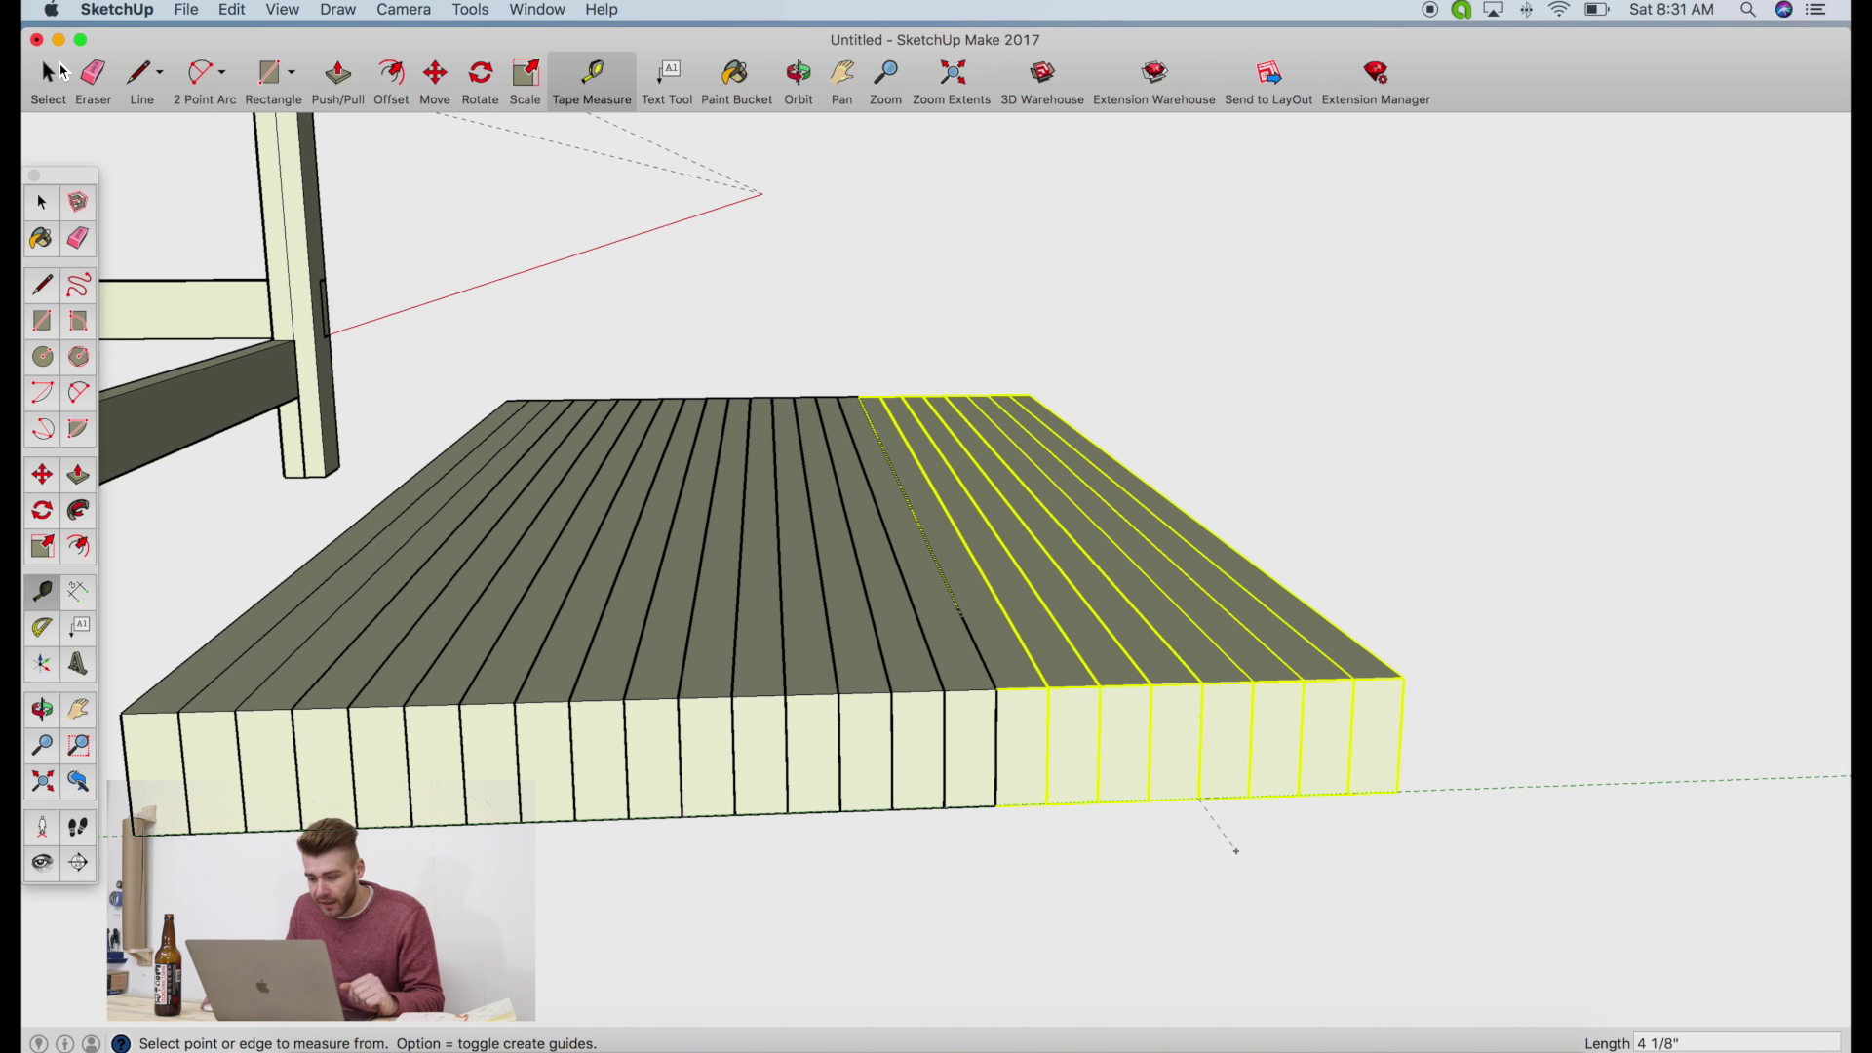
pyautogui.click(49, 73)
pyautogui.click(1552, 675)
pyautogui.moveTo(1282, 726); pyautogui.dragTo(1244, 727)
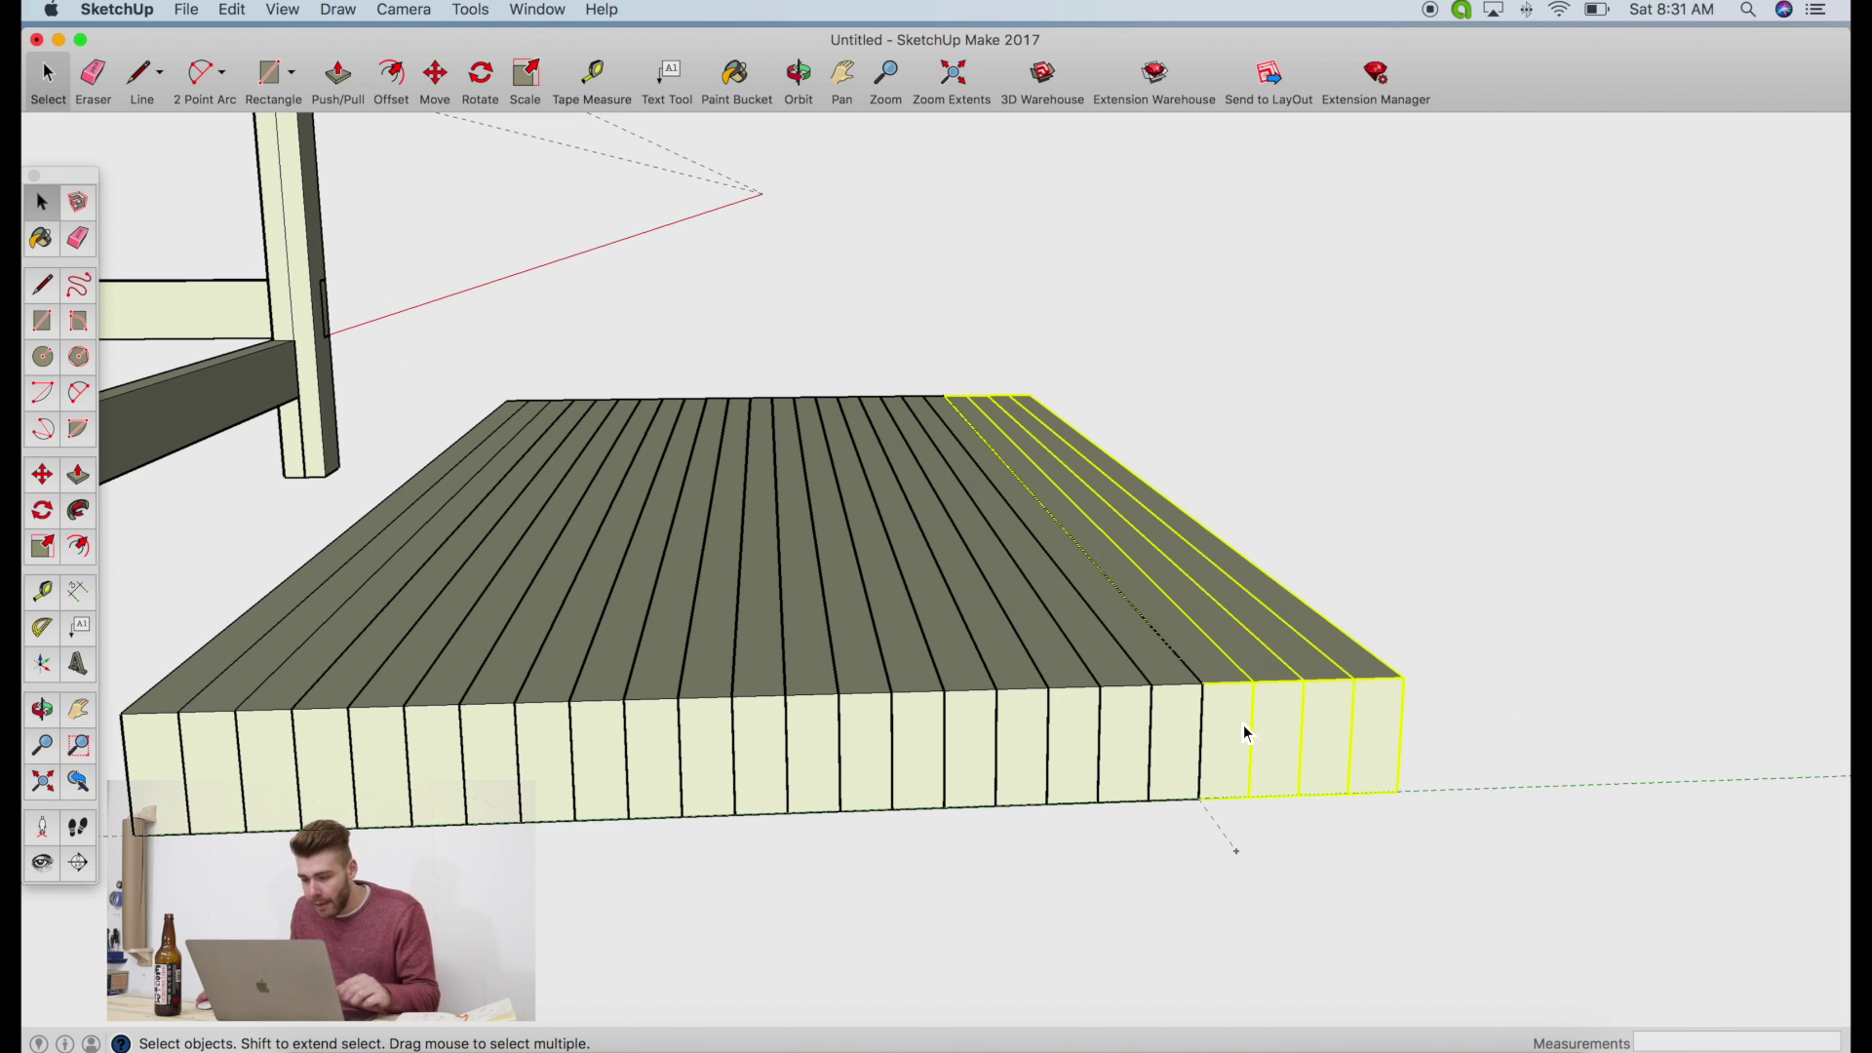
pyautogui.press('Delete')
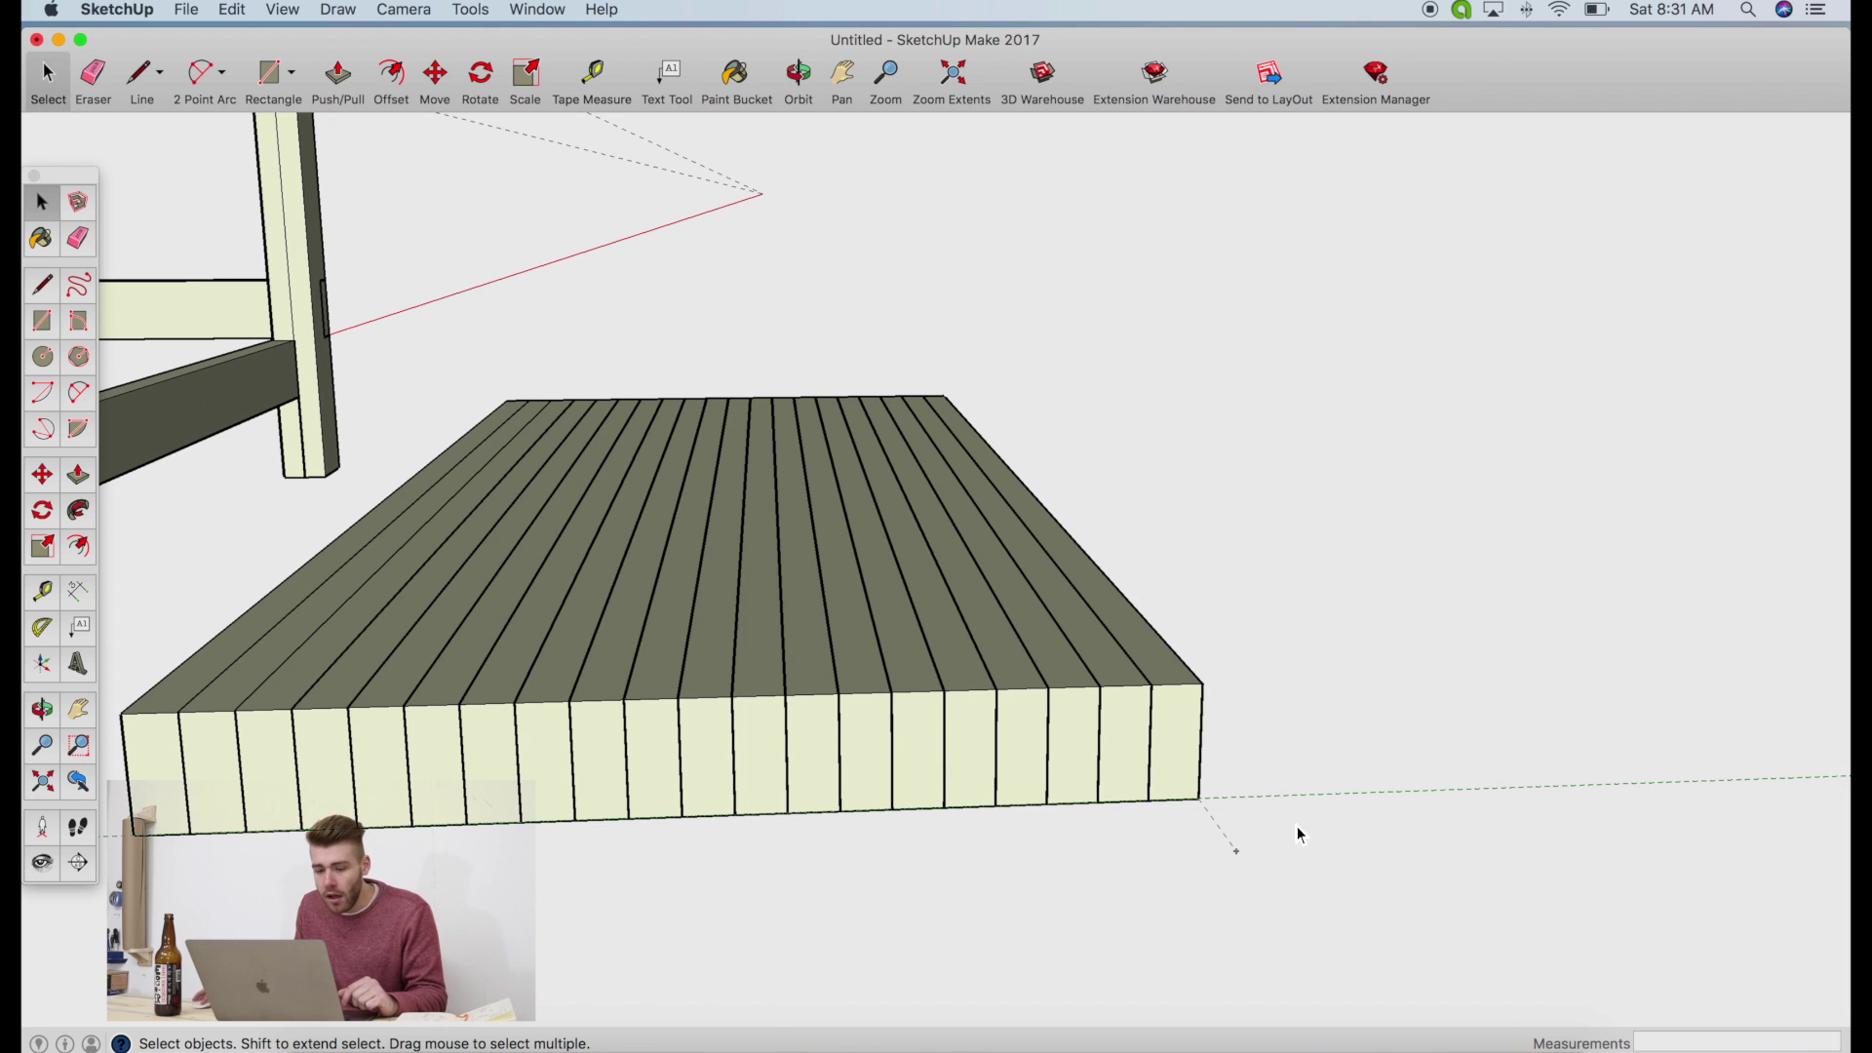
# Select all twenty boards of the slab and make them a component named "New top"
pyautogui.moveTo(195, 643); pyautogui.dragTo(191, 645)
pyautogui.rightClick(505, 646)
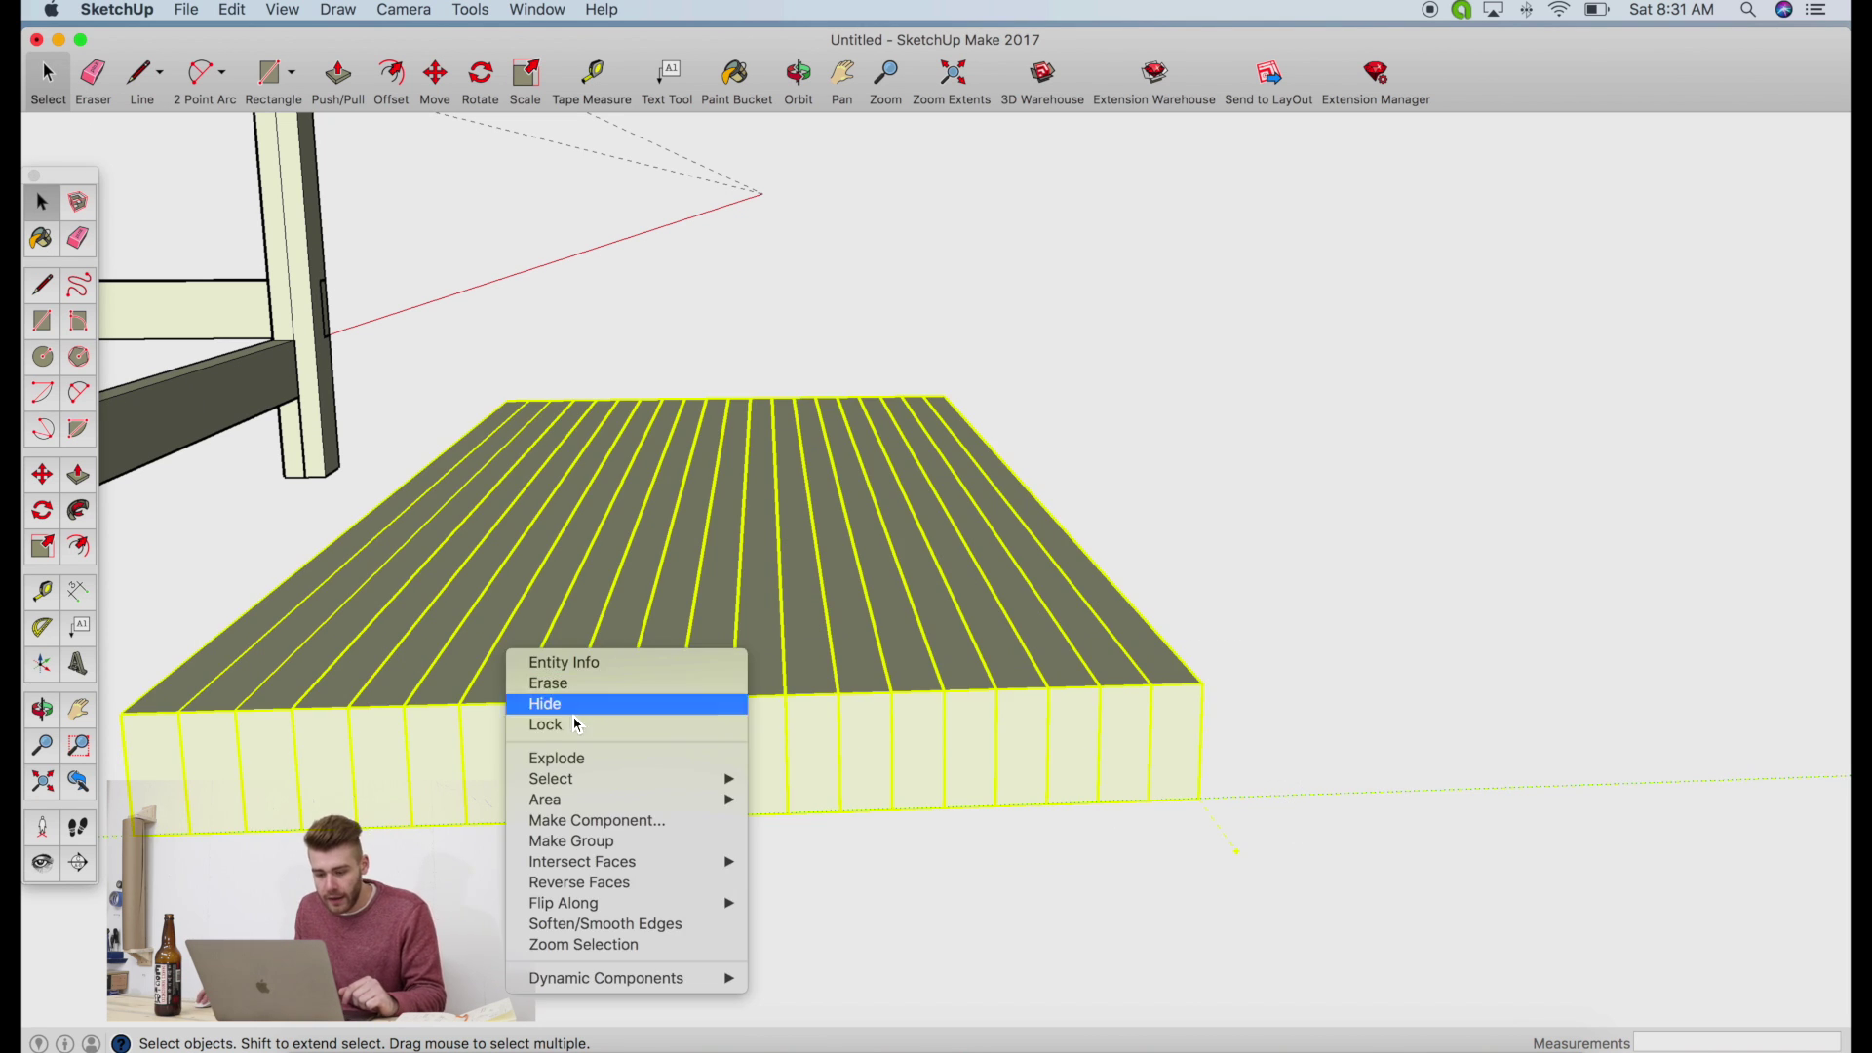
pyautogui.click(652, 821)
pyautogui.write('New top')
pyautogui.press('Return')
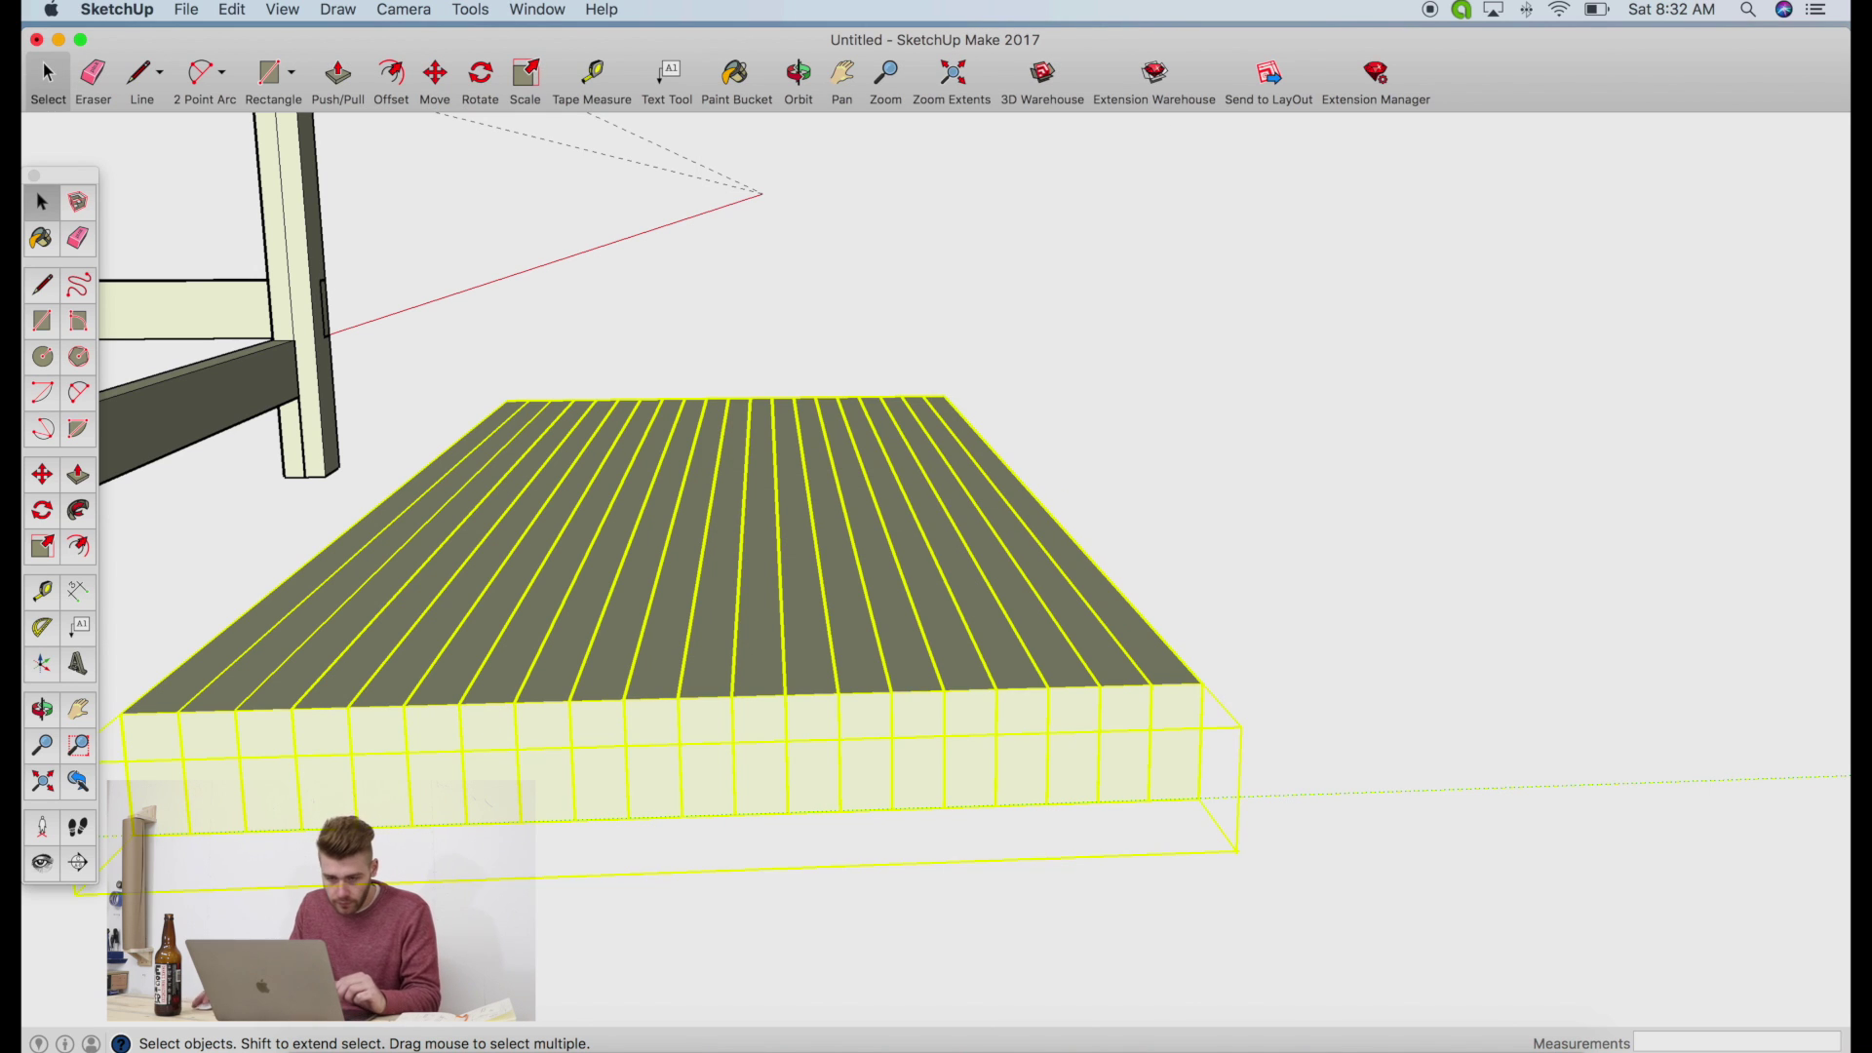
# Delete the old solid tabletop from the table frame
pyautogui.click(797, 74)
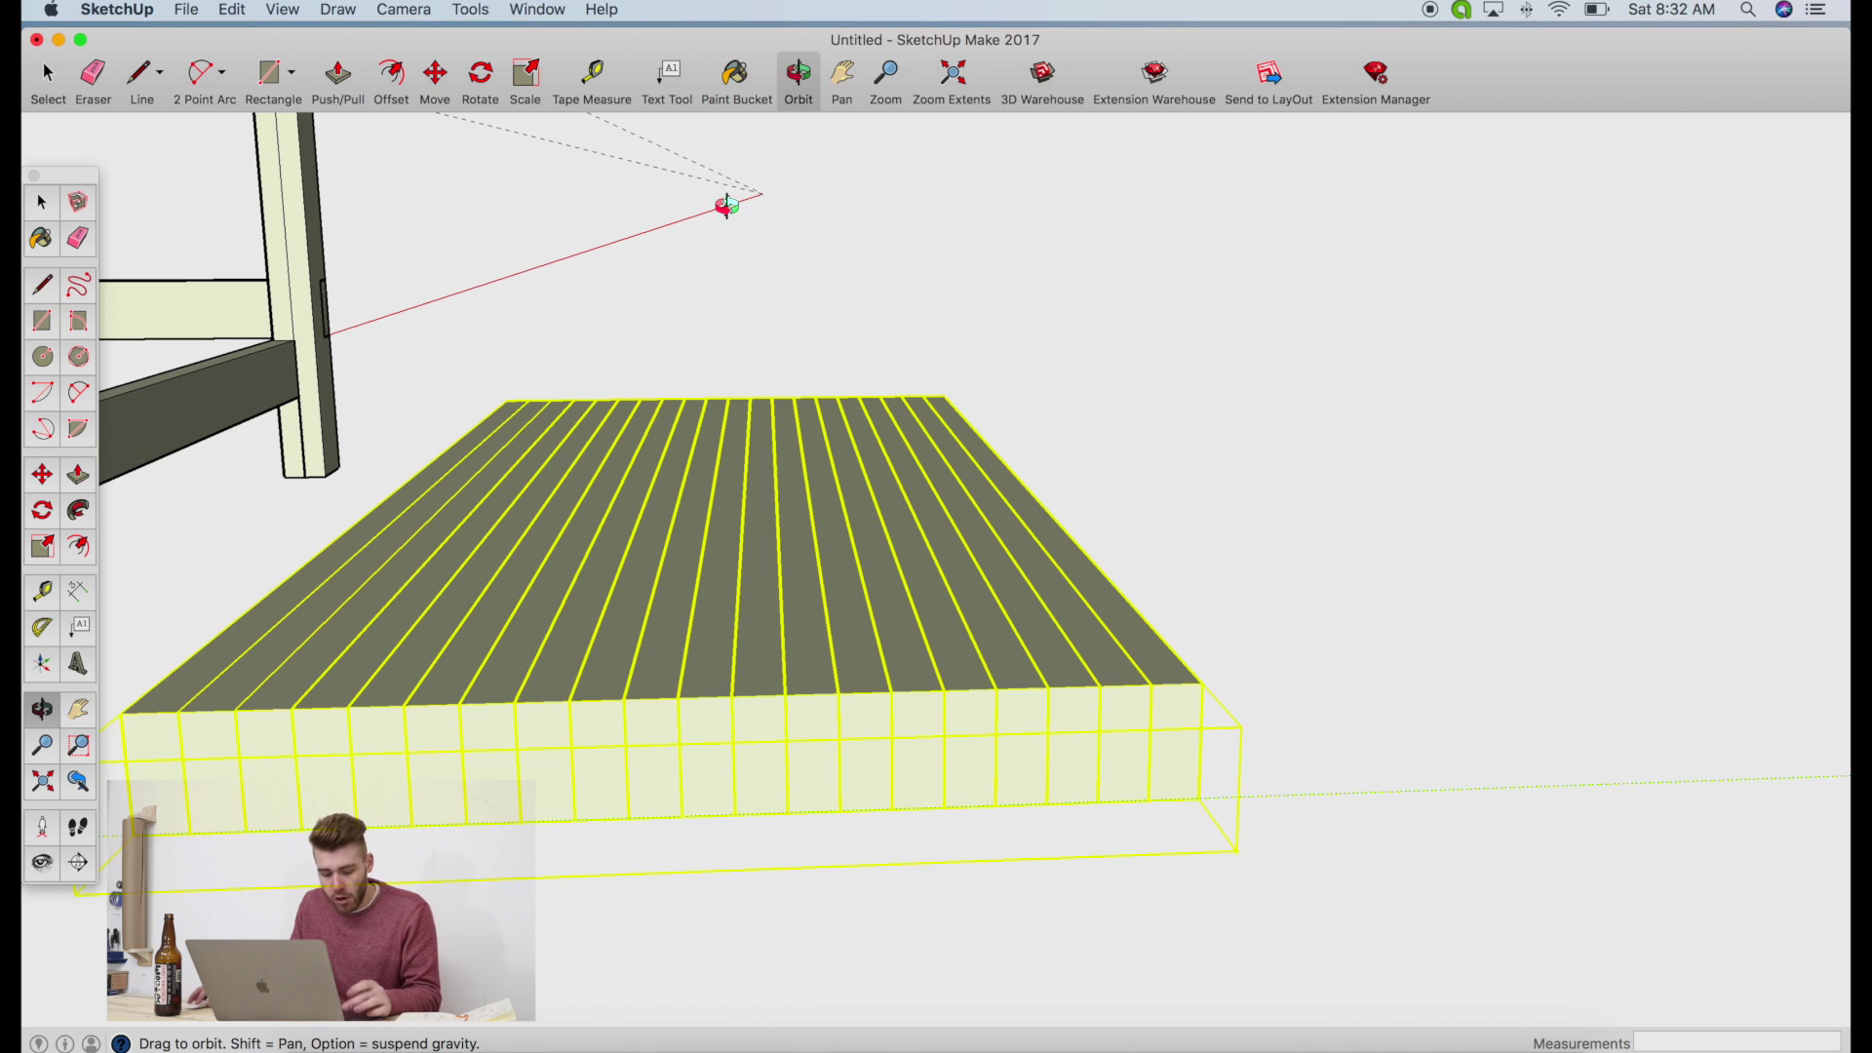
pyautogui.moveTo(440, 333); pyautogui.dragTo(985, 575)
pyautogui.click(51, 76)
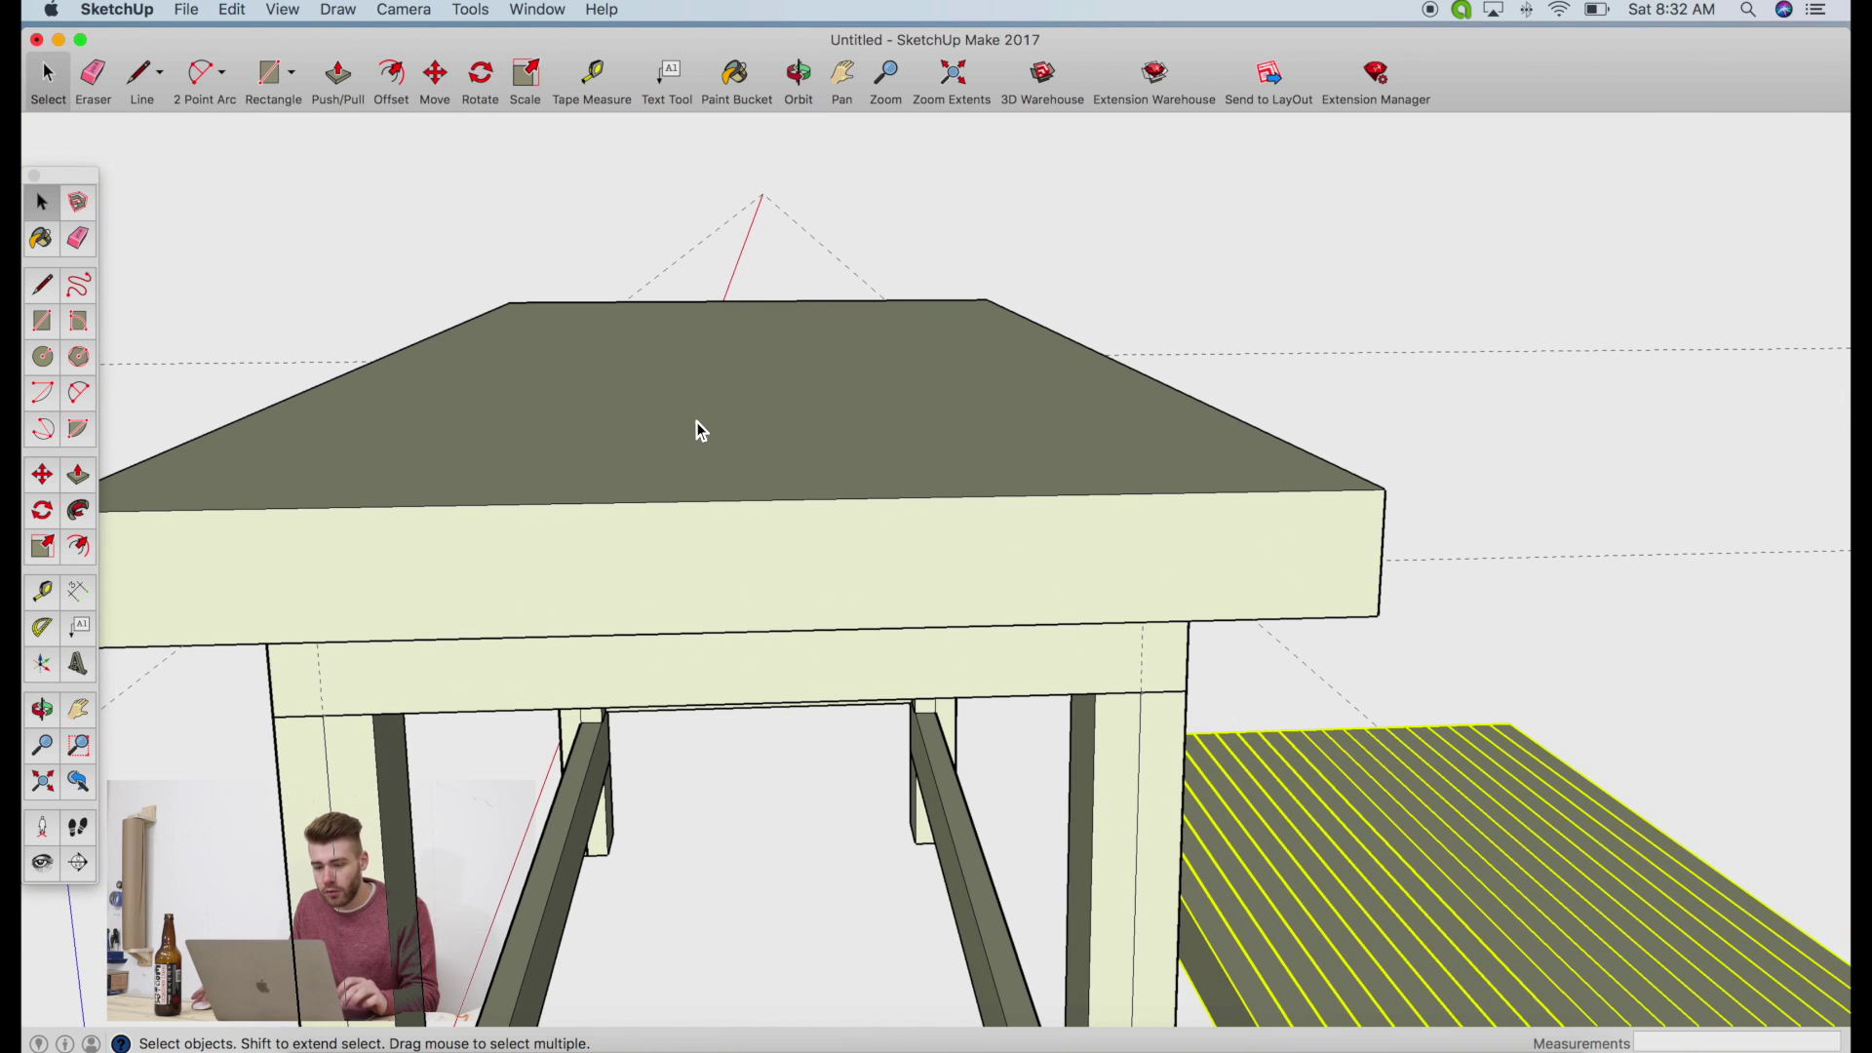
pyautogui.click(693, 419)
pyautogui.press('Delete')
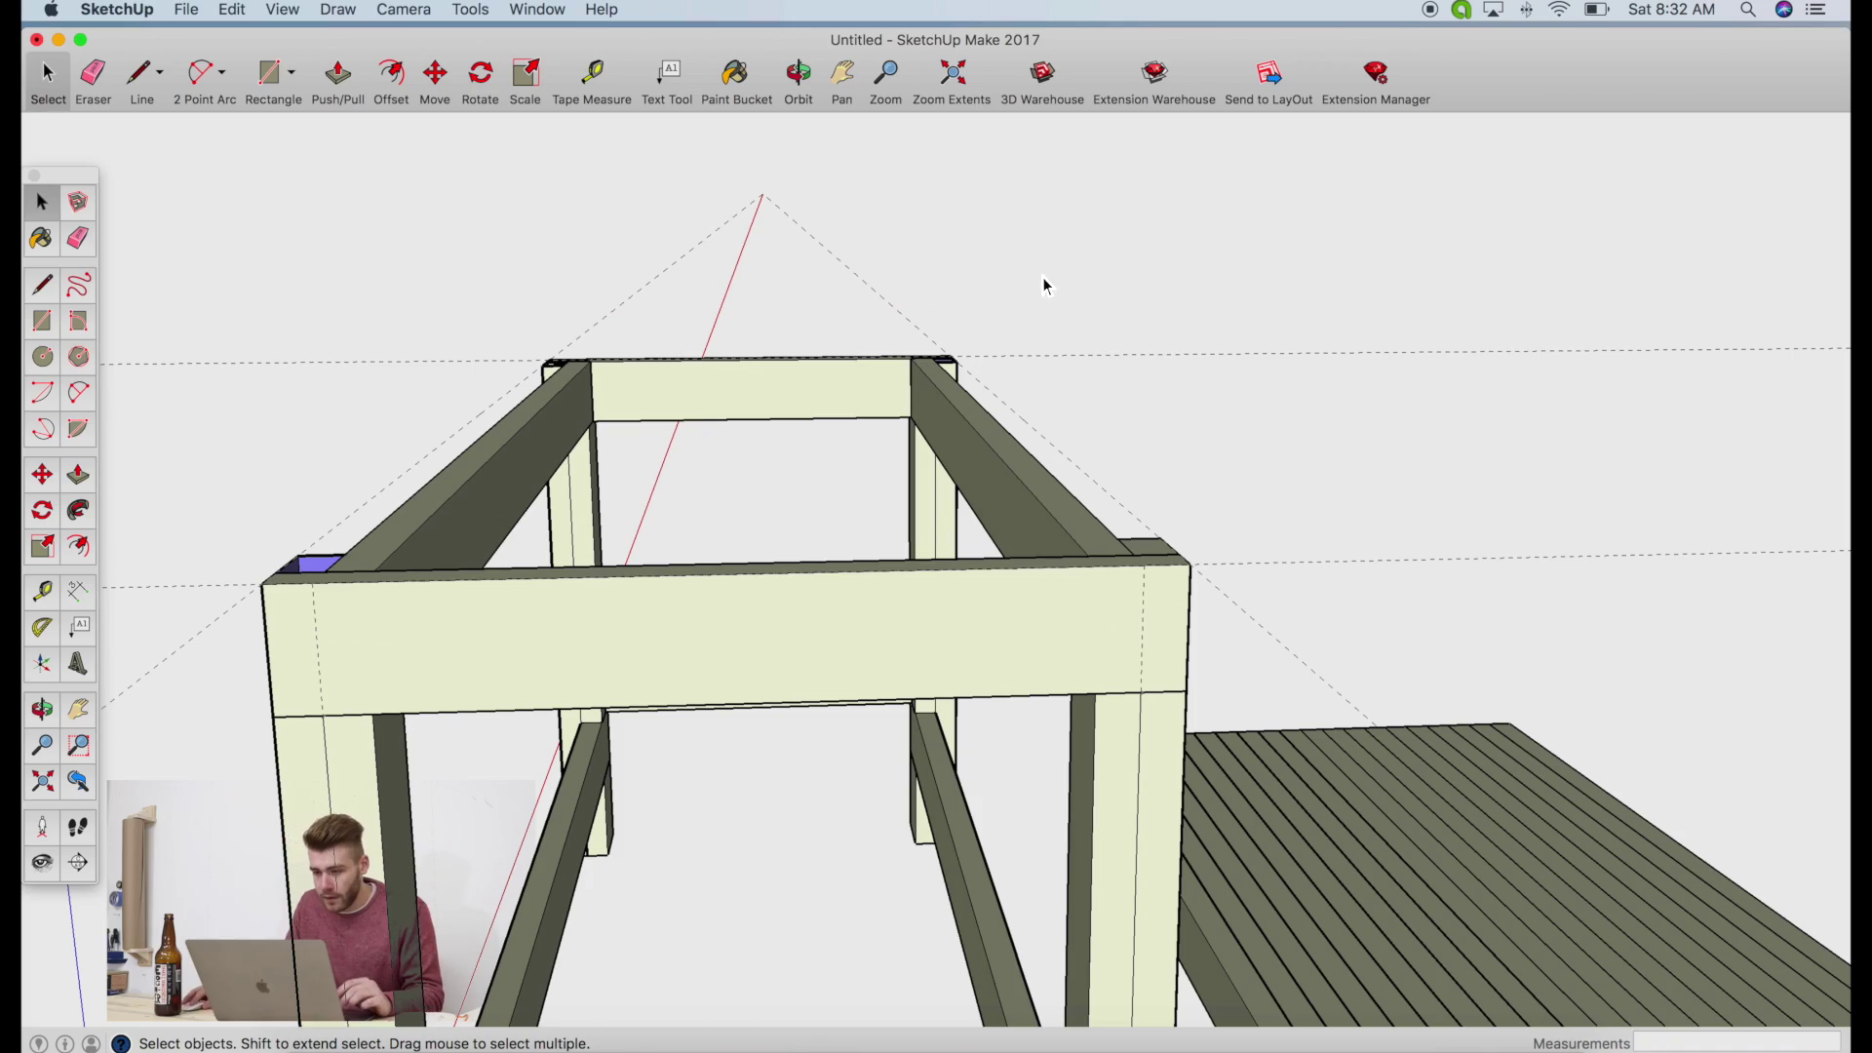
# Move the New top slab by its lower corner so that the corner sits on the origin beneath the frame
pyautogui.click(798, 76)
pyautogui.moveTo(815, 118); pyautogui.dragTo(1205, 864)
pyautogui.scroll(-5, 1267, 653)
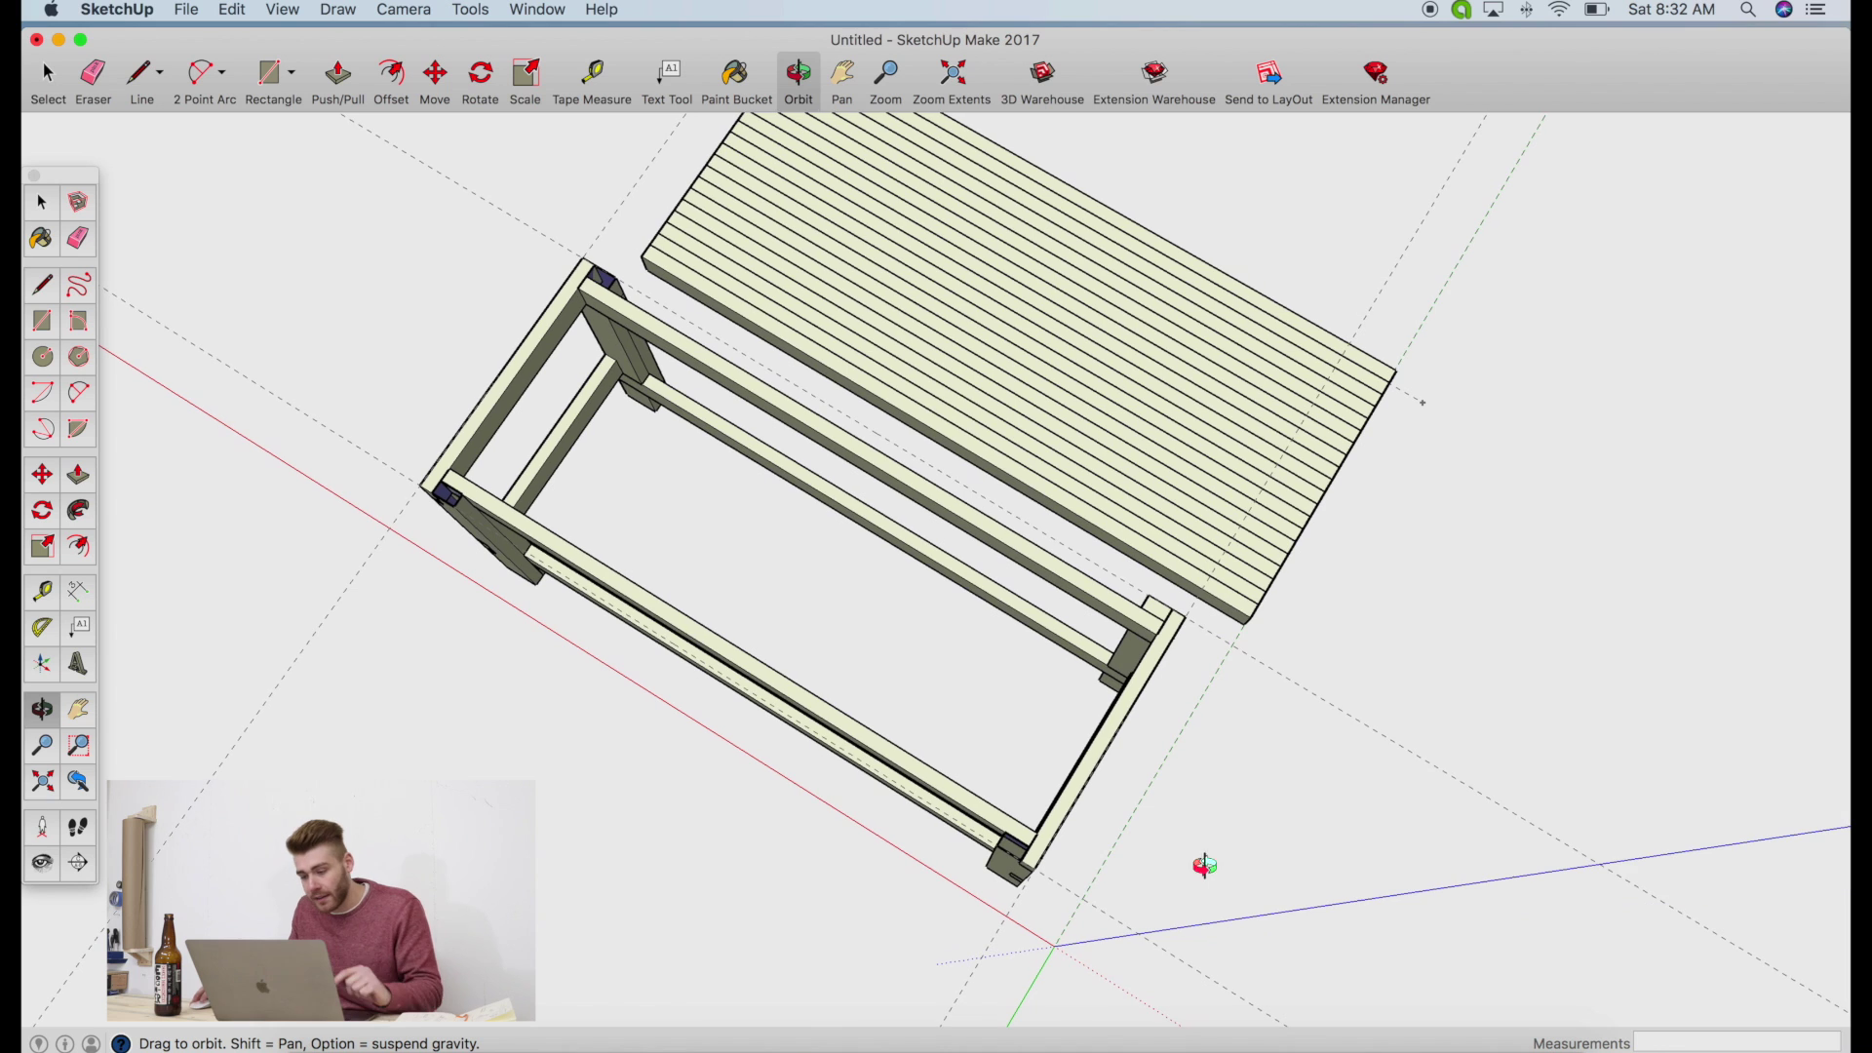
pyautogui.click(434, 78)
pyautogui.click(1236, 639)
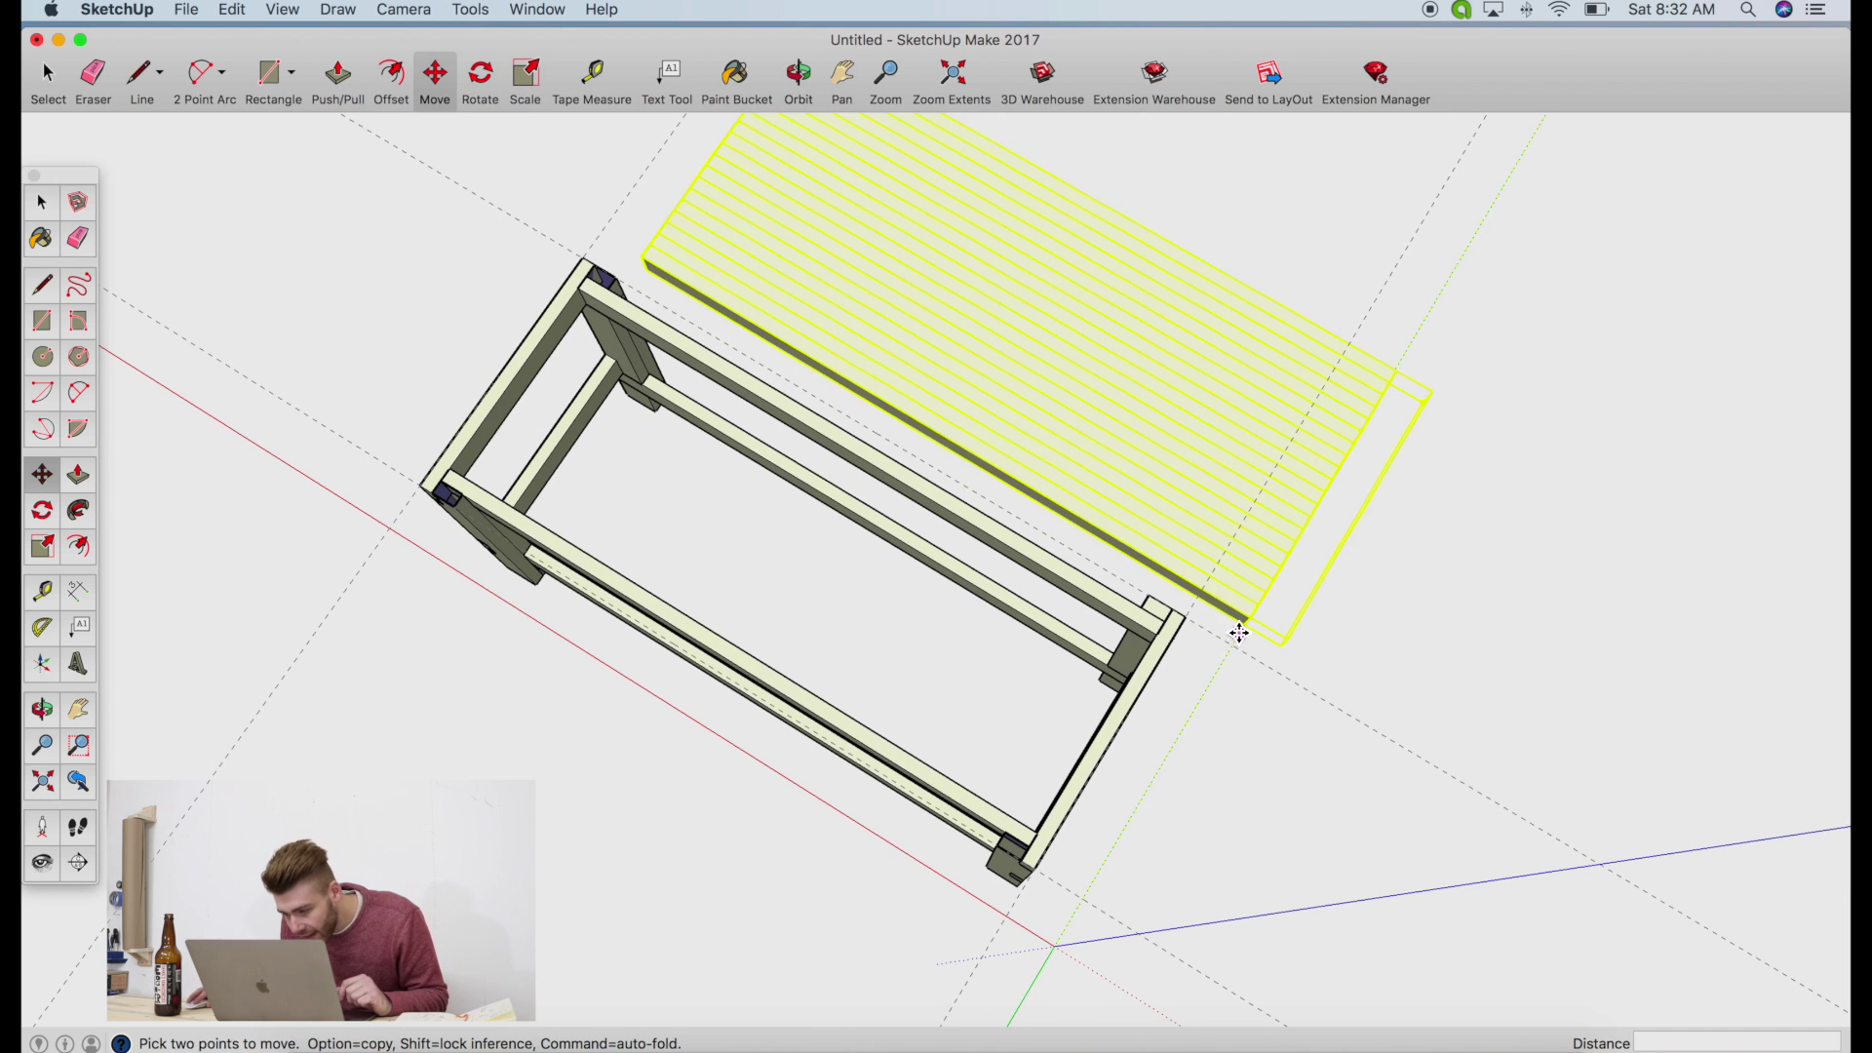
pyautogui.scroll(5, 1242, 639)
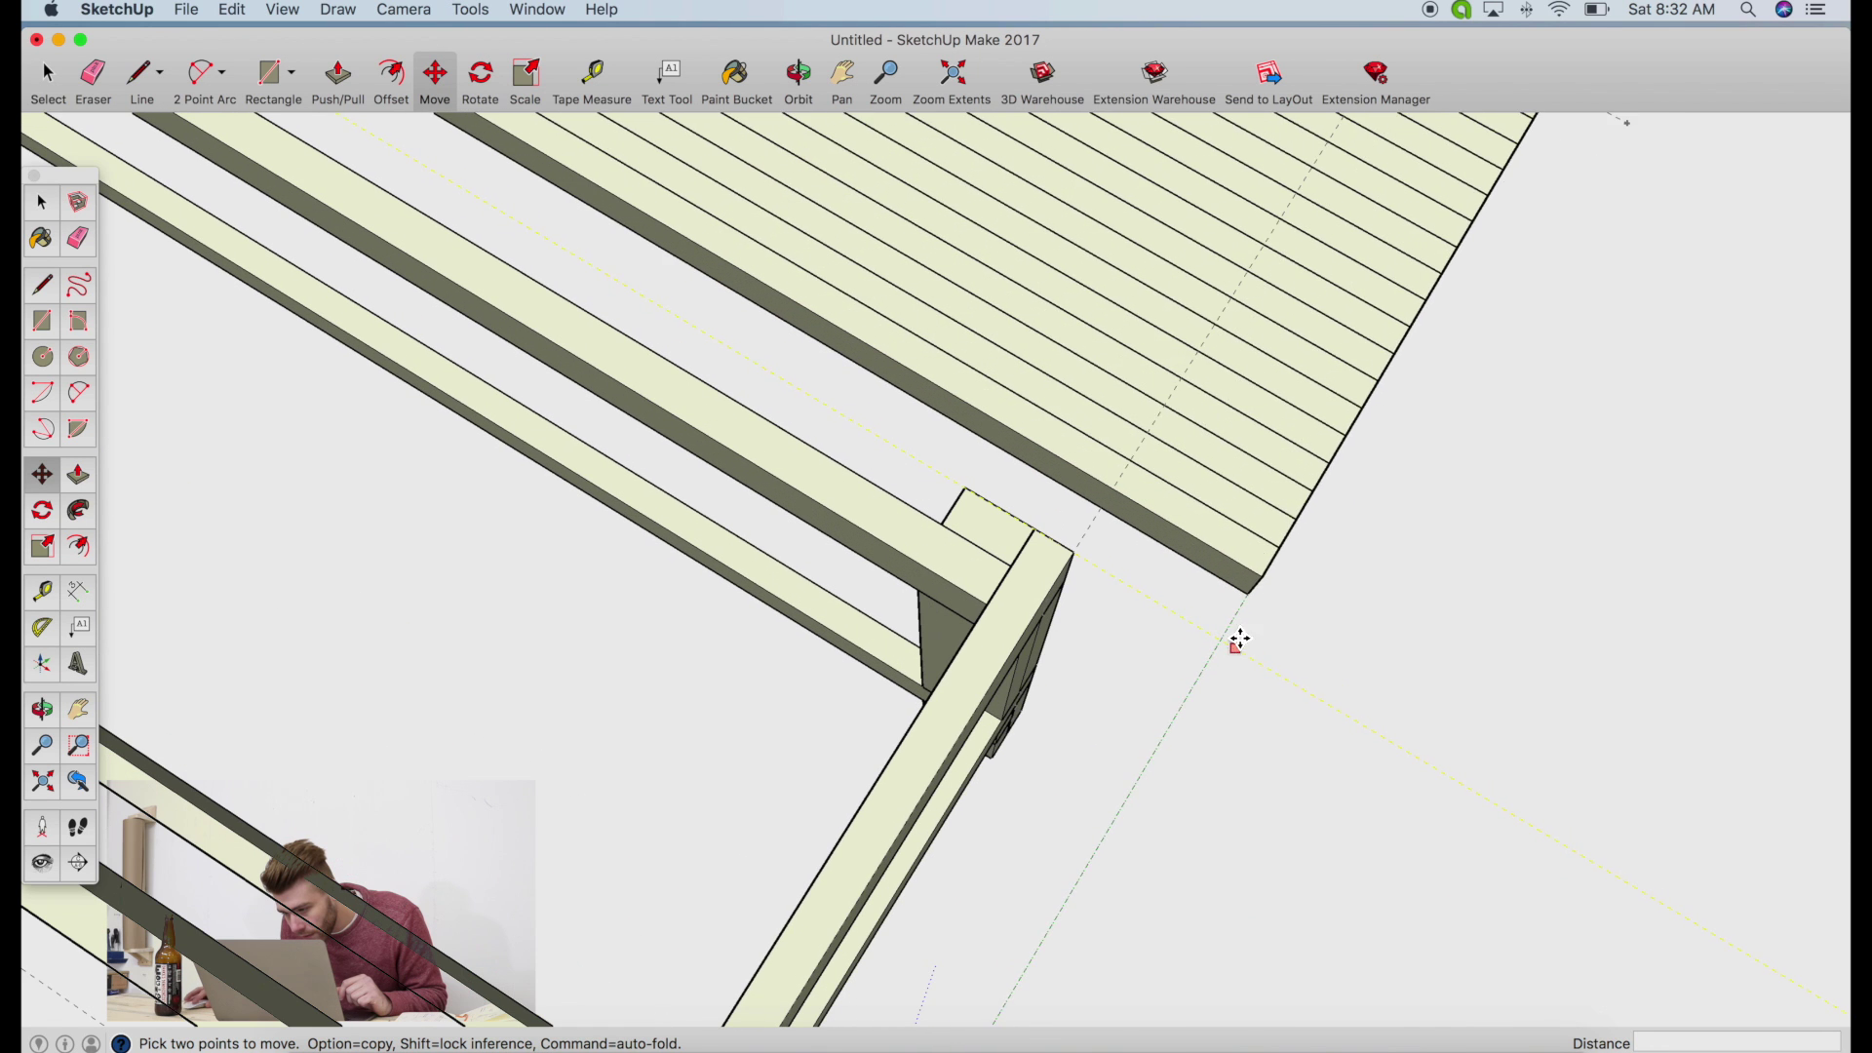
pyautogui.scroll(-10, 1243, 599)
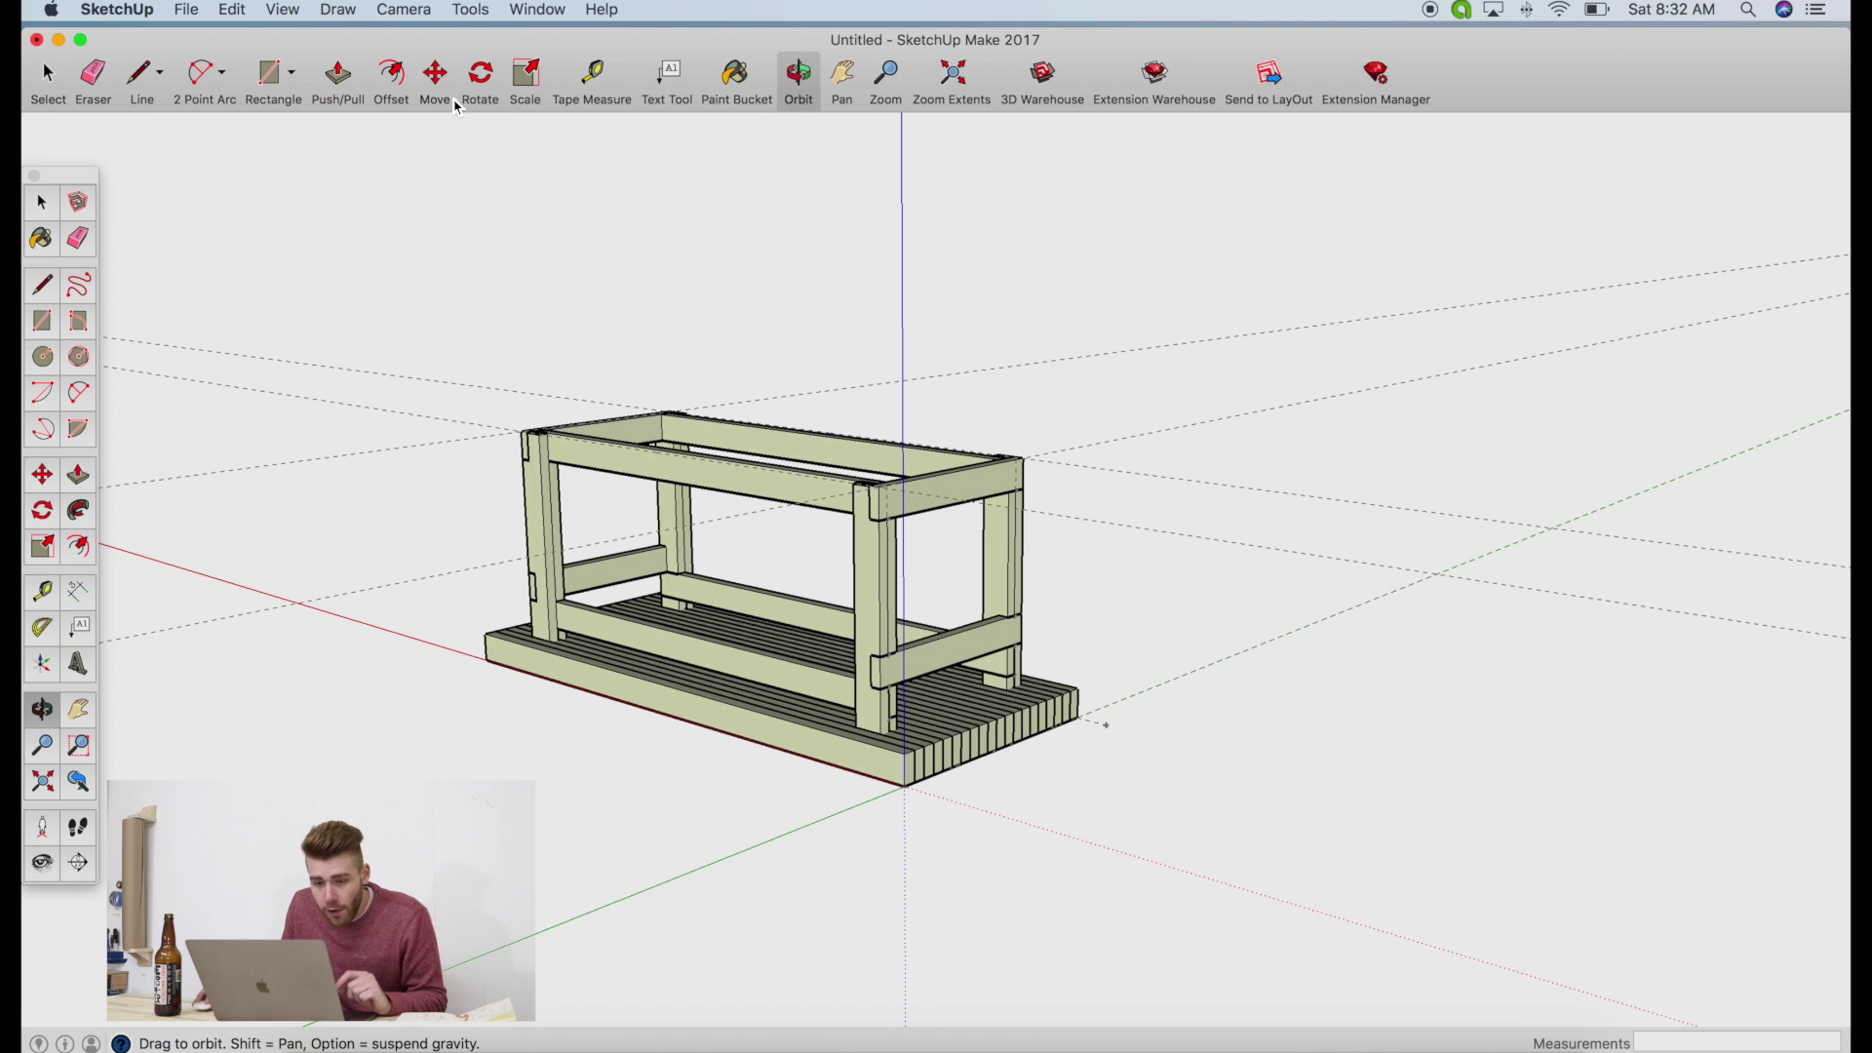
# Raise the New top slab 30 inches along the blue axis from the origin so it rests on the frame
pyautogui.click(434, 83)
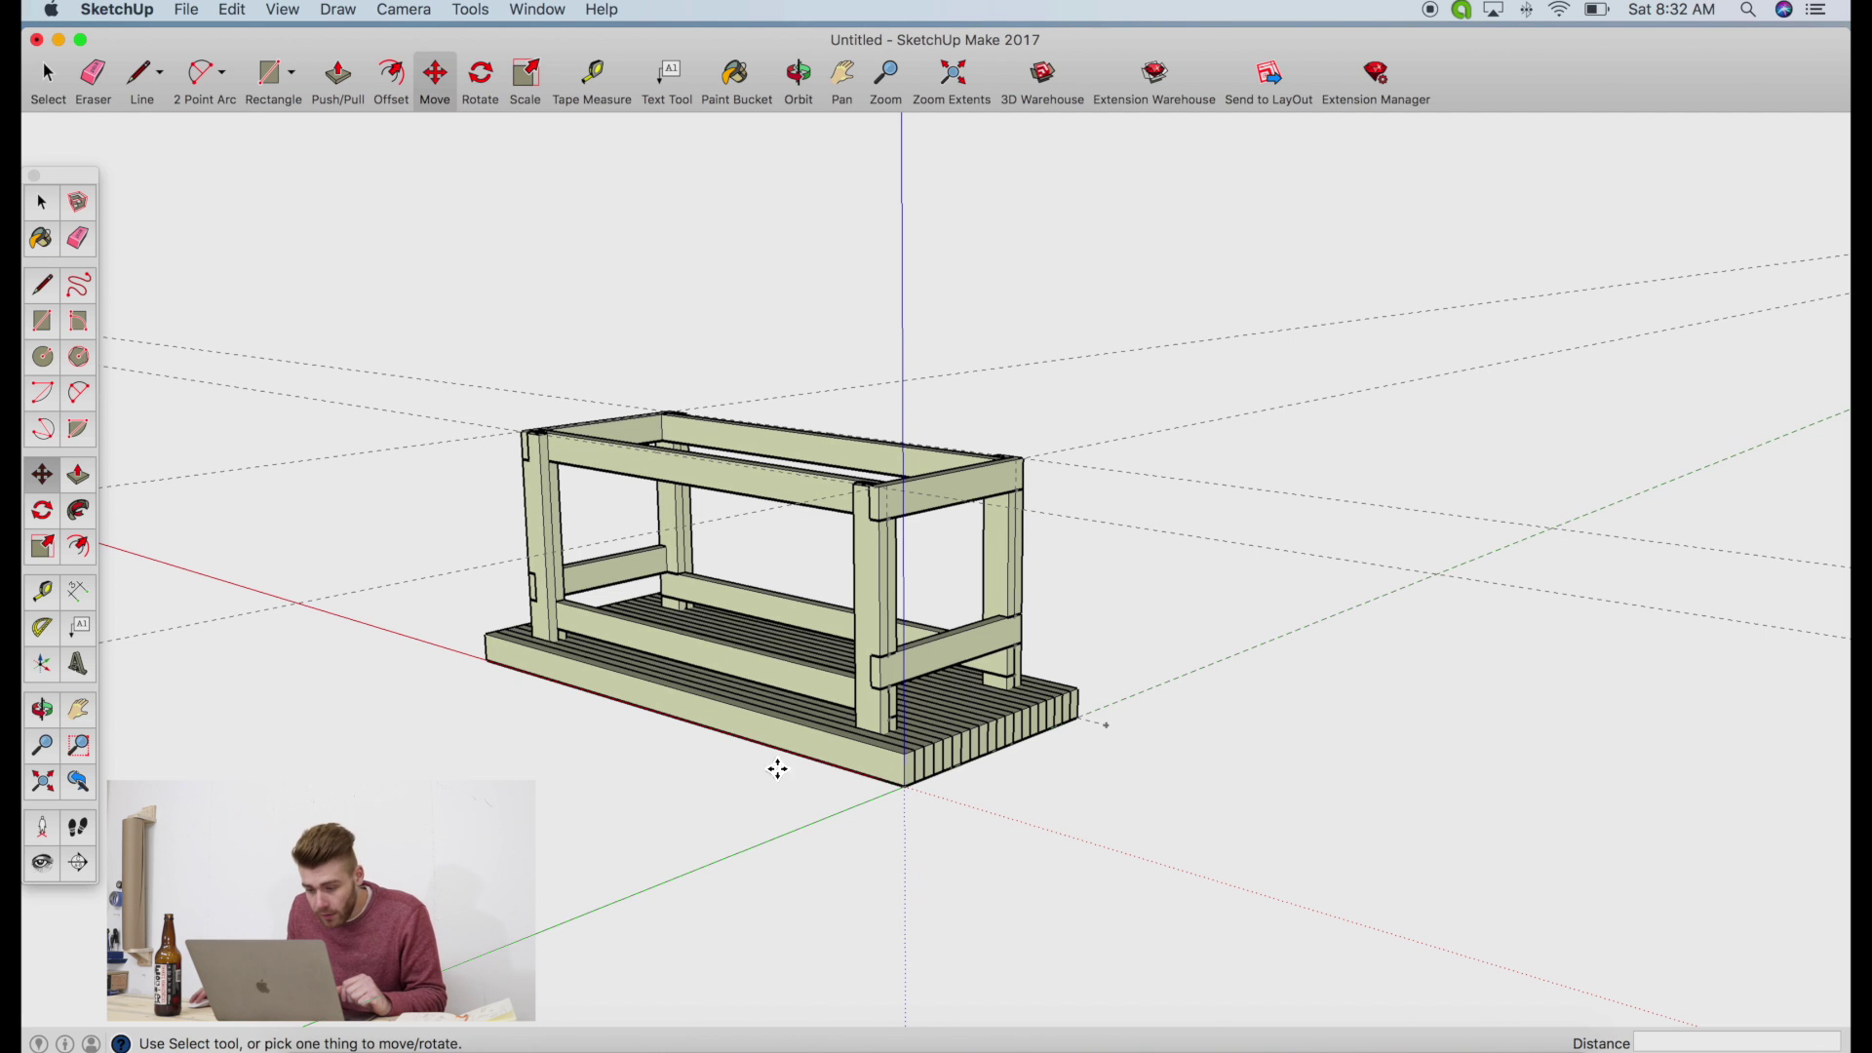
pyautogui.click(906, 787)
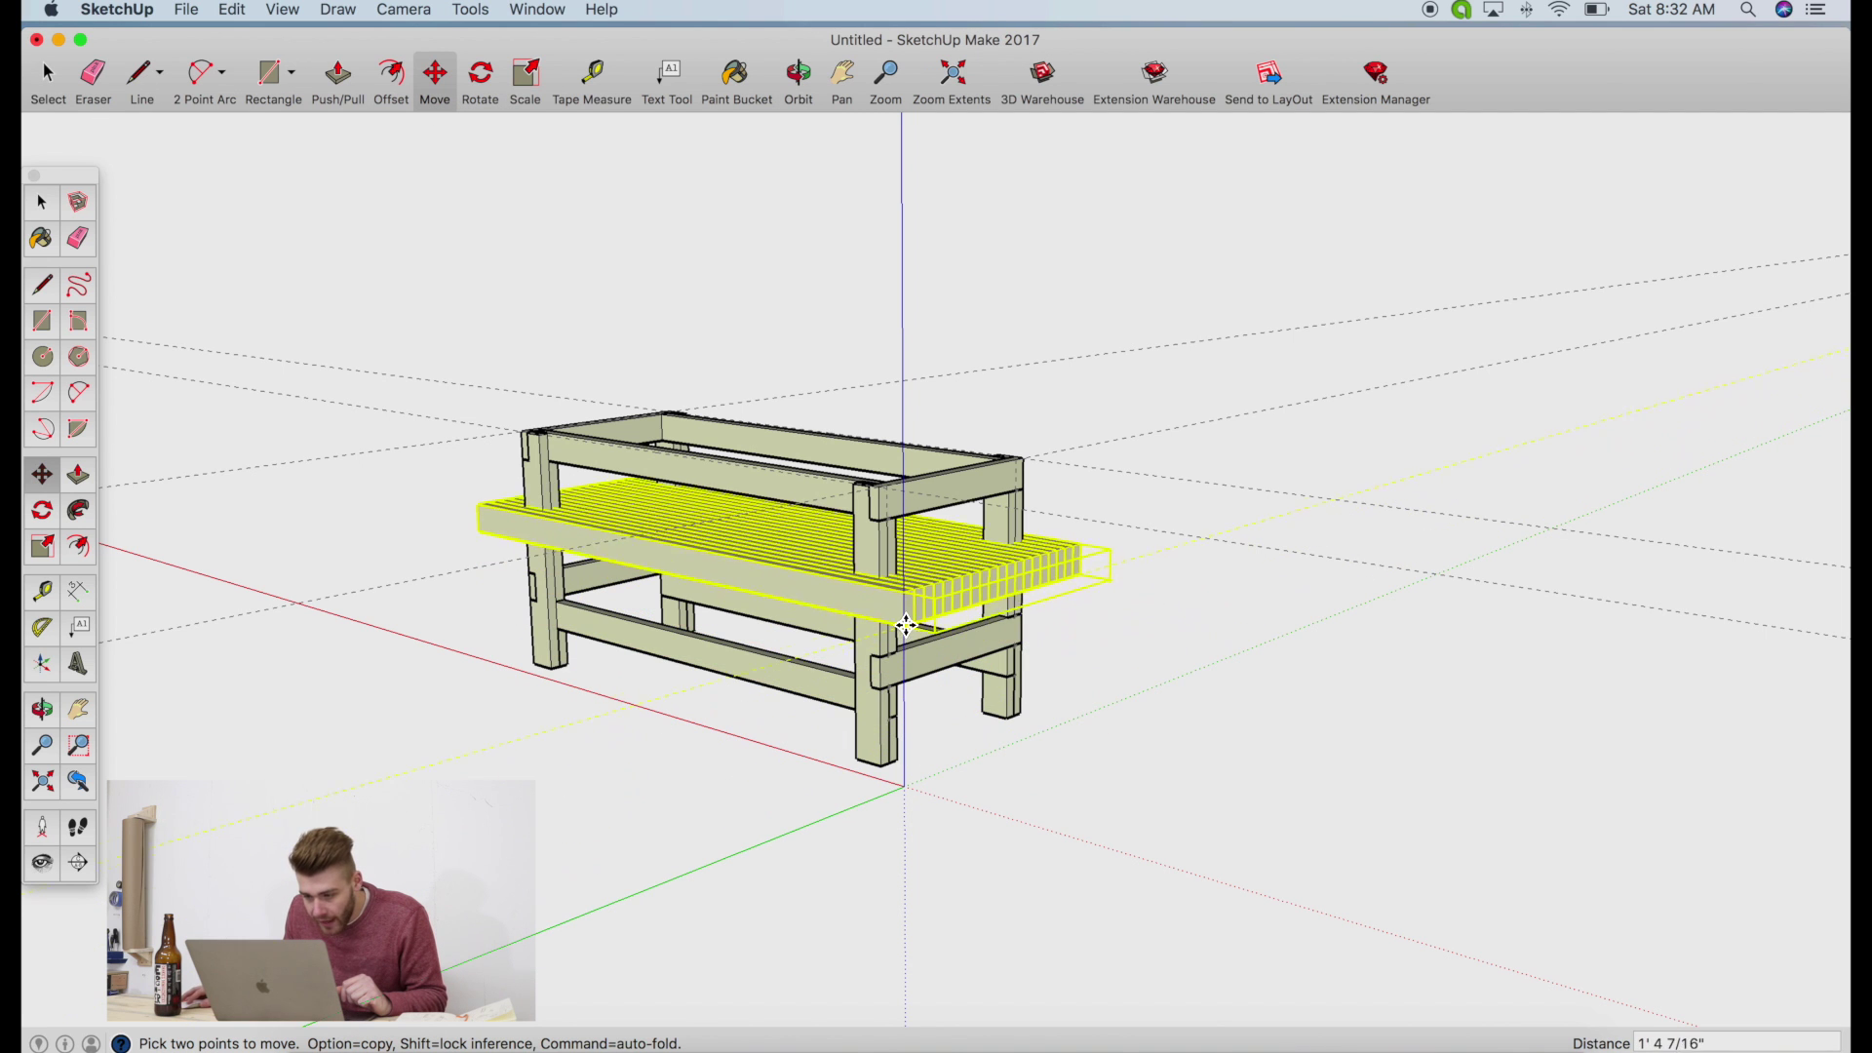
pyautogui.click(906, 484)
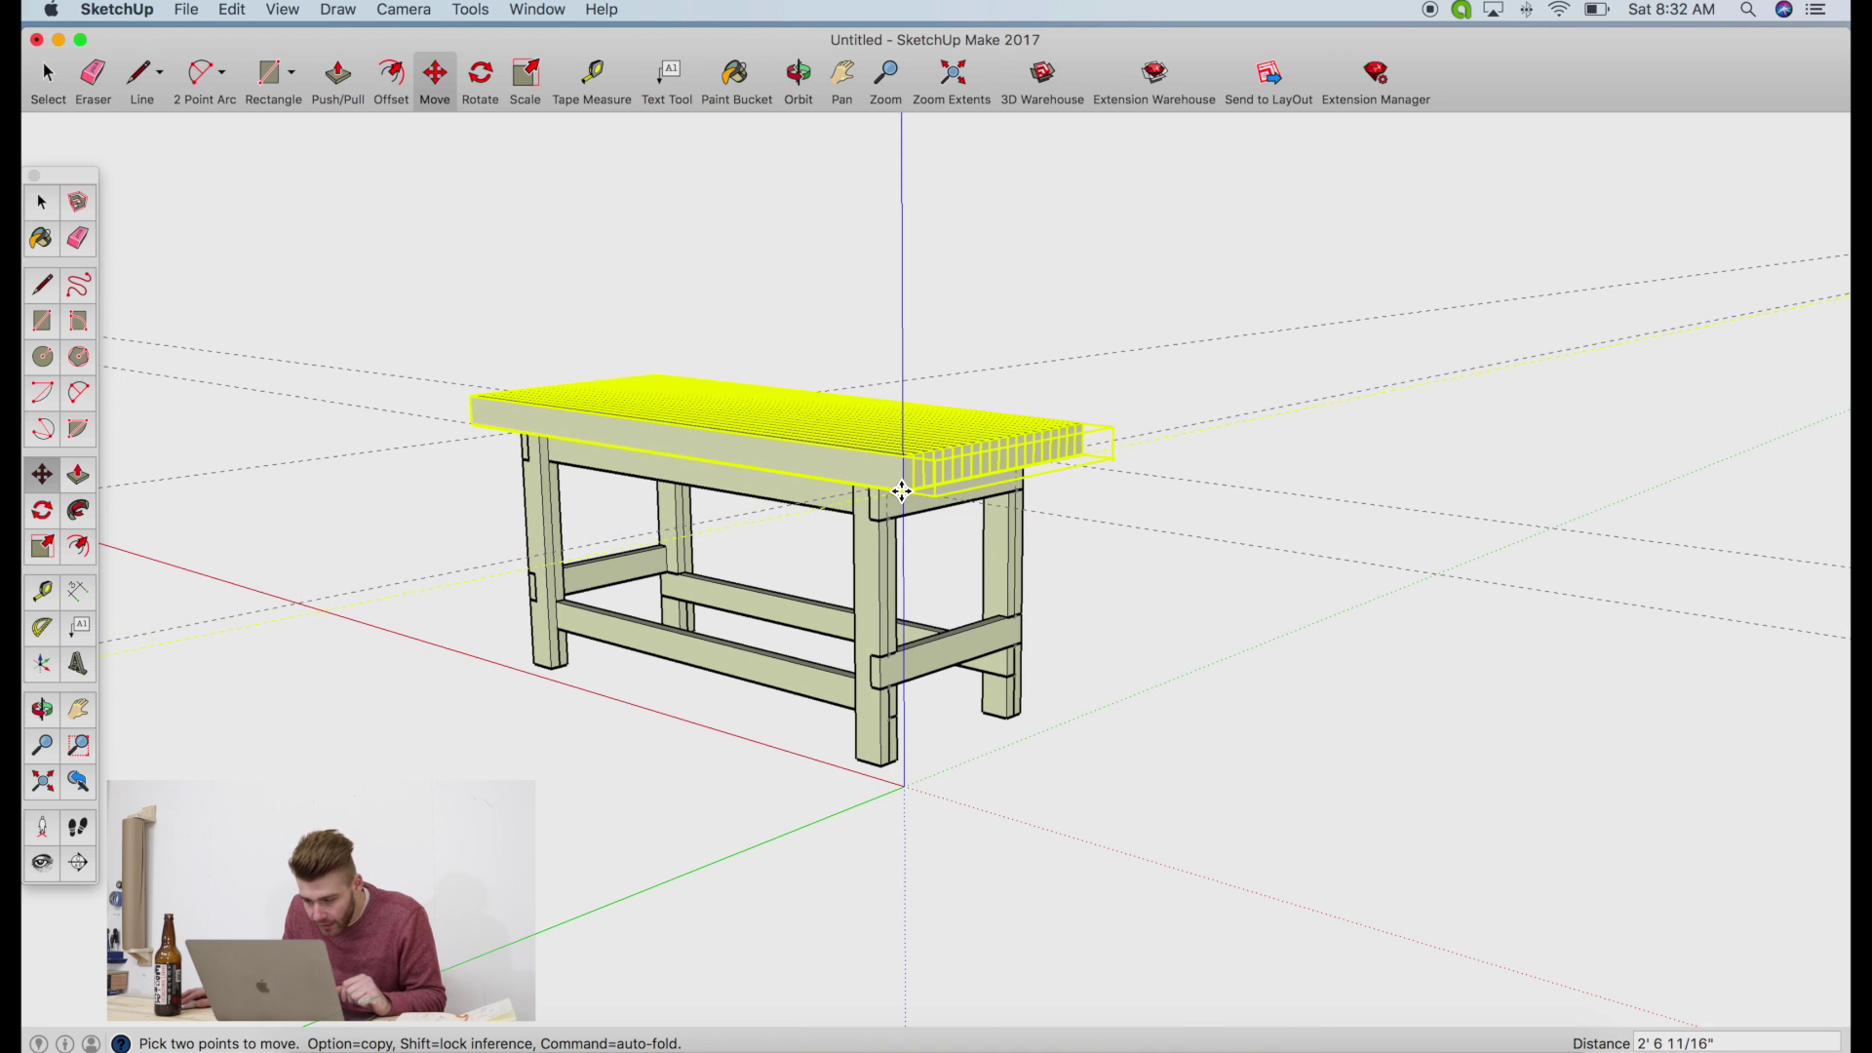
pyautogui.write('30')
pyautogui.press('Return')
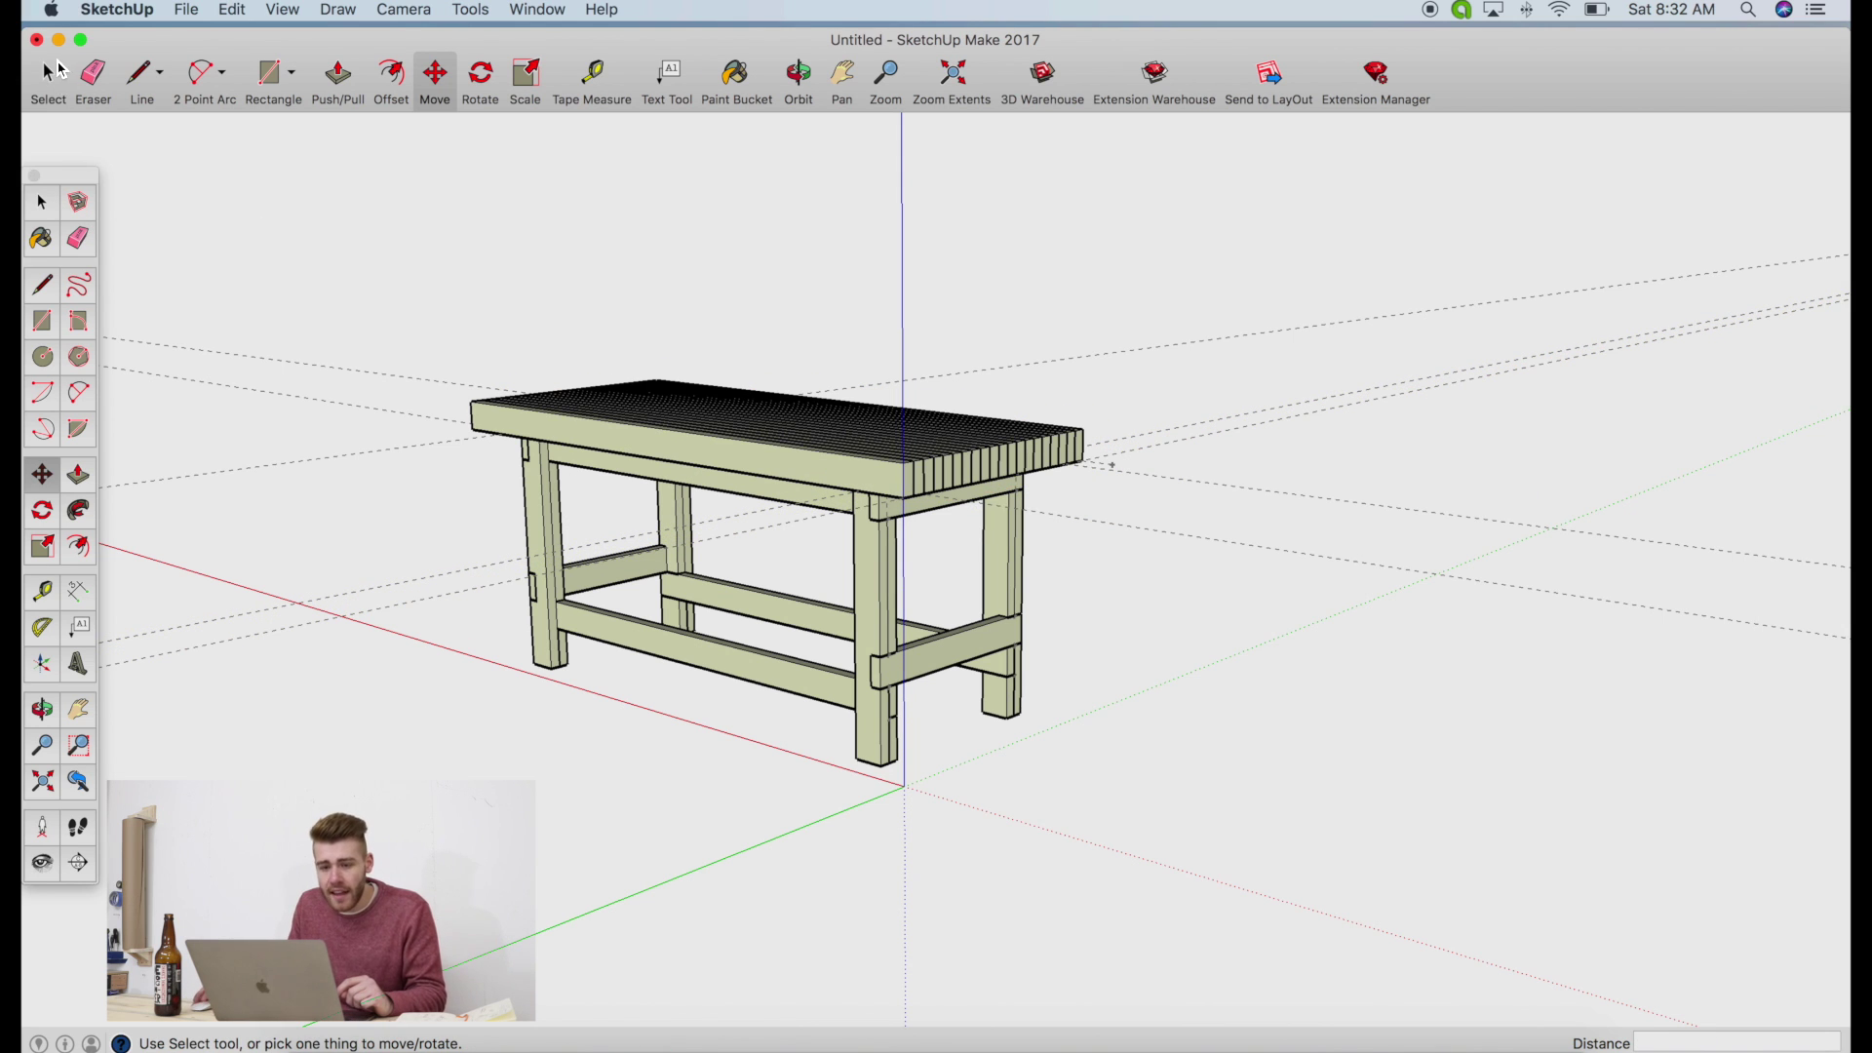
# Select the whole table and explode its components
pyautogui.click(56, 72)
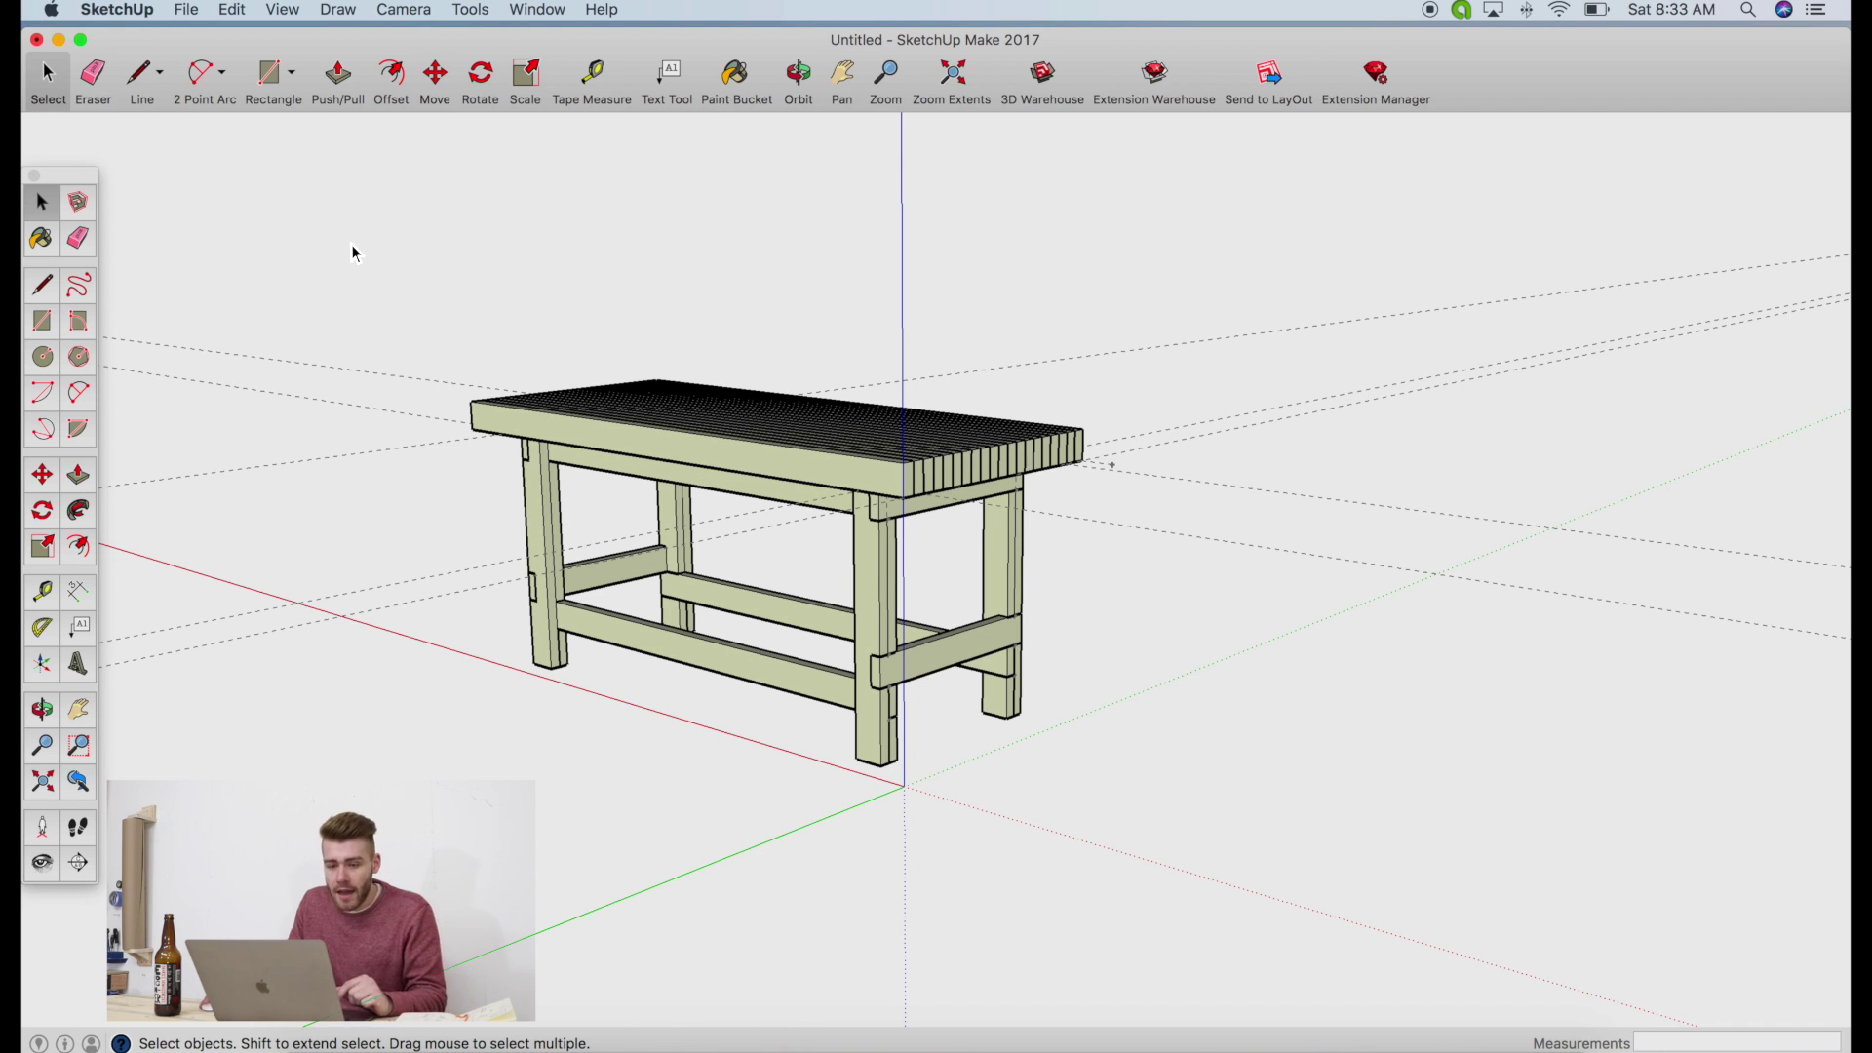
pyautogui.moveTo(1287, 823); pyautogui.dragTo(350, 318)
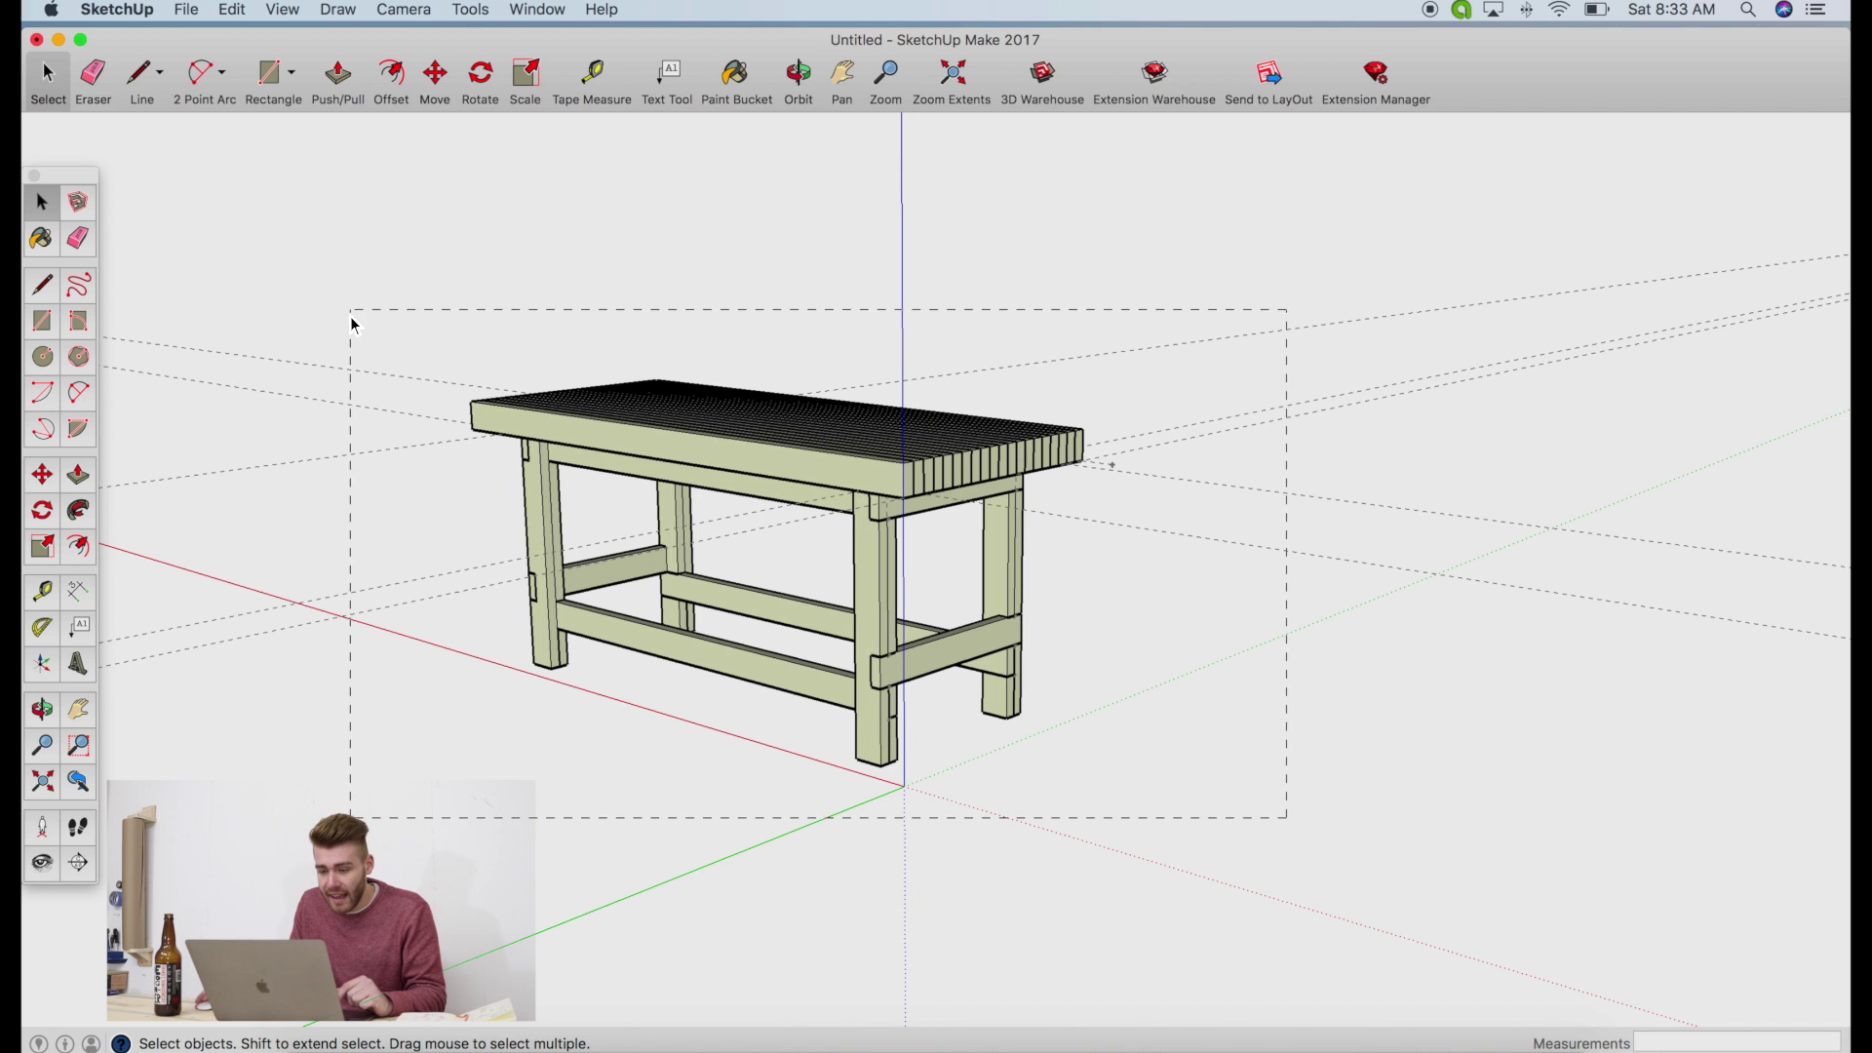
pyautogui.rightClick(839, 458)
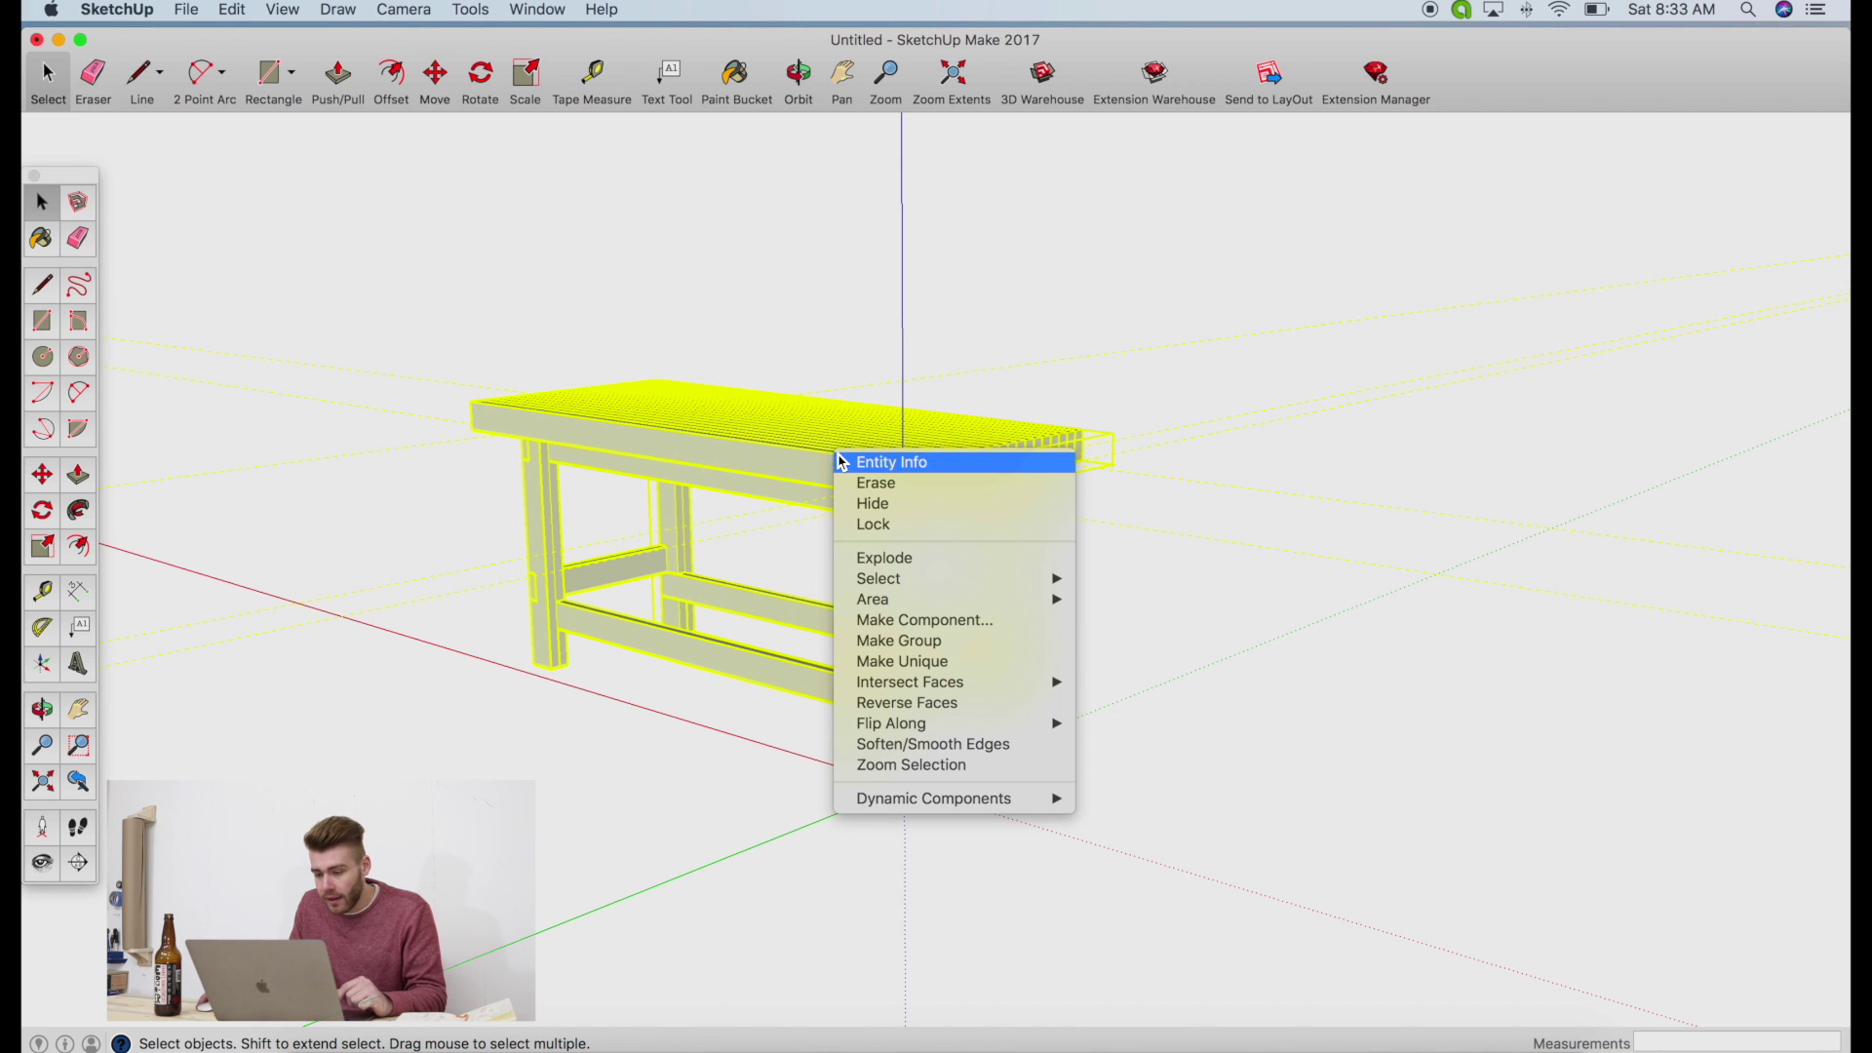
pyautogui.click(917, 560)
pyautogui.click(916, 580)
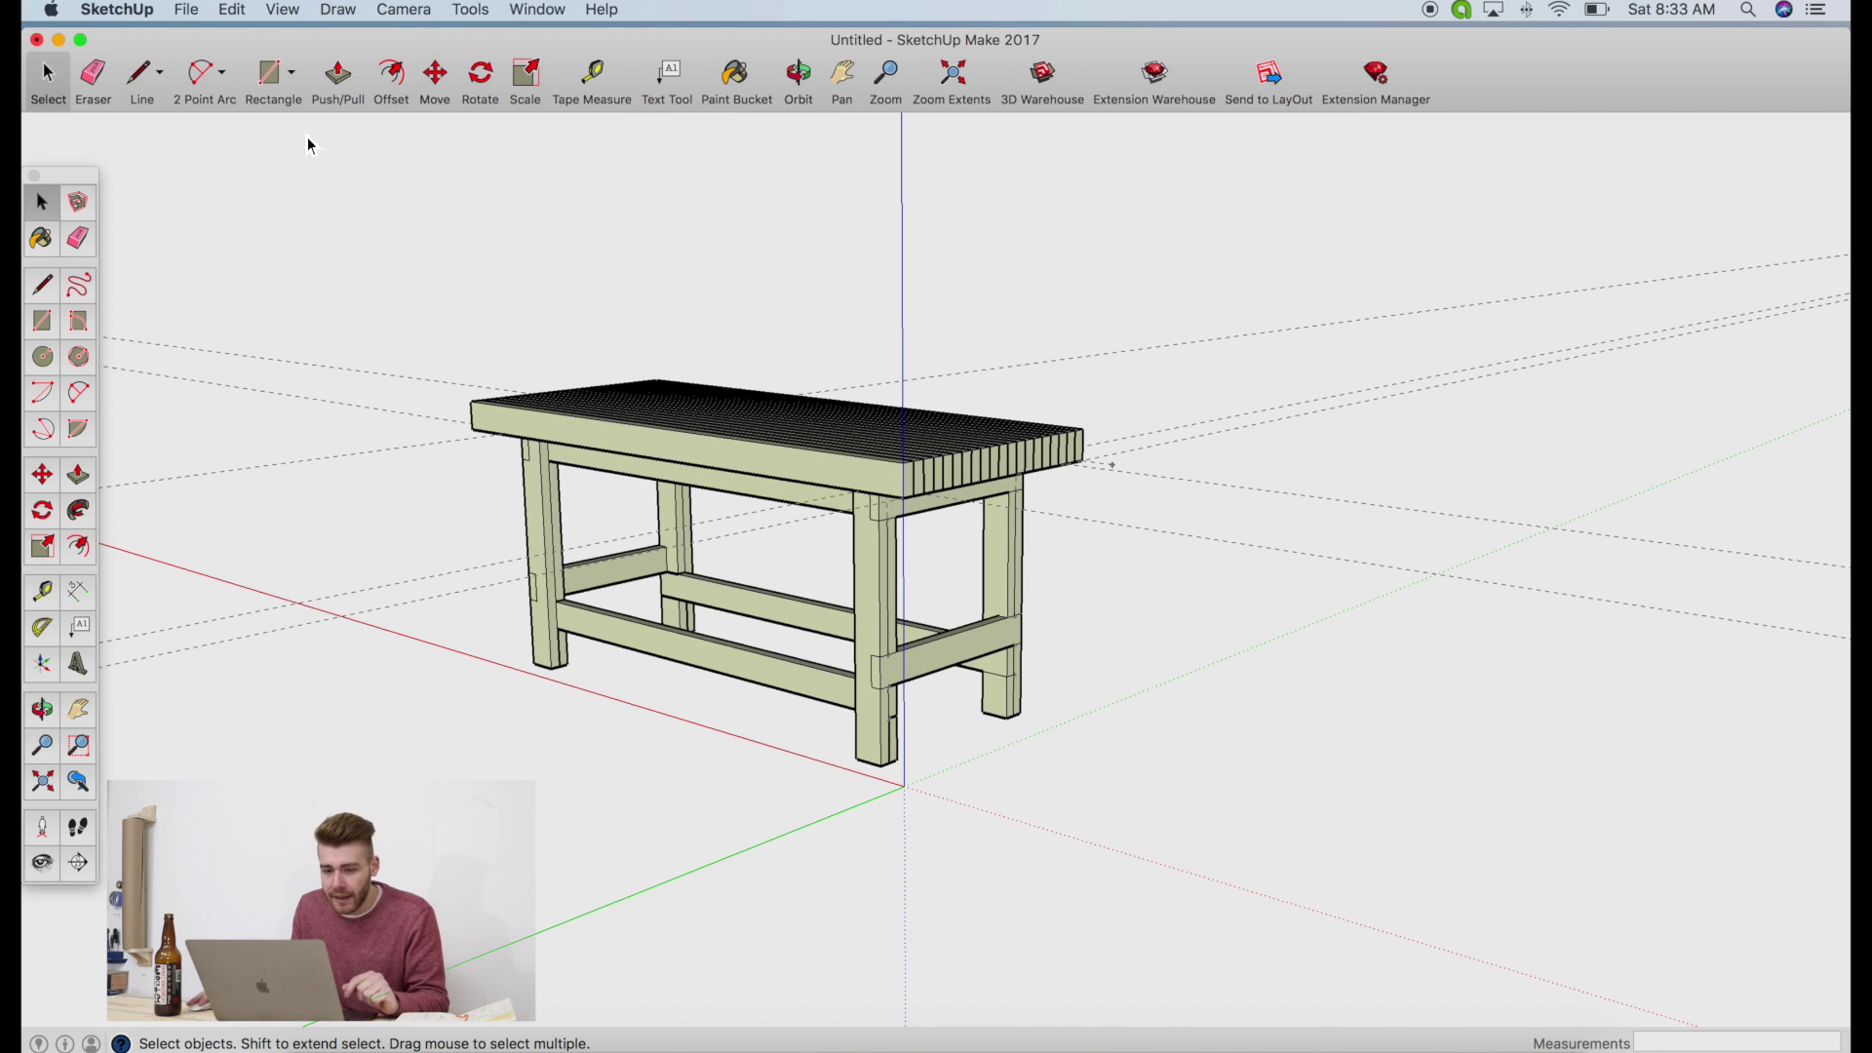
# Delete the long guide lines around the table and the short guide at the tabletop's far corner
pyautogui.moveTo(236, 289); pyautogui.dragTo(243, 302)
pyautogui.moveTo(342, 627); pyautogui.dragTo(273, 308)
pyautogui.press('Delete')
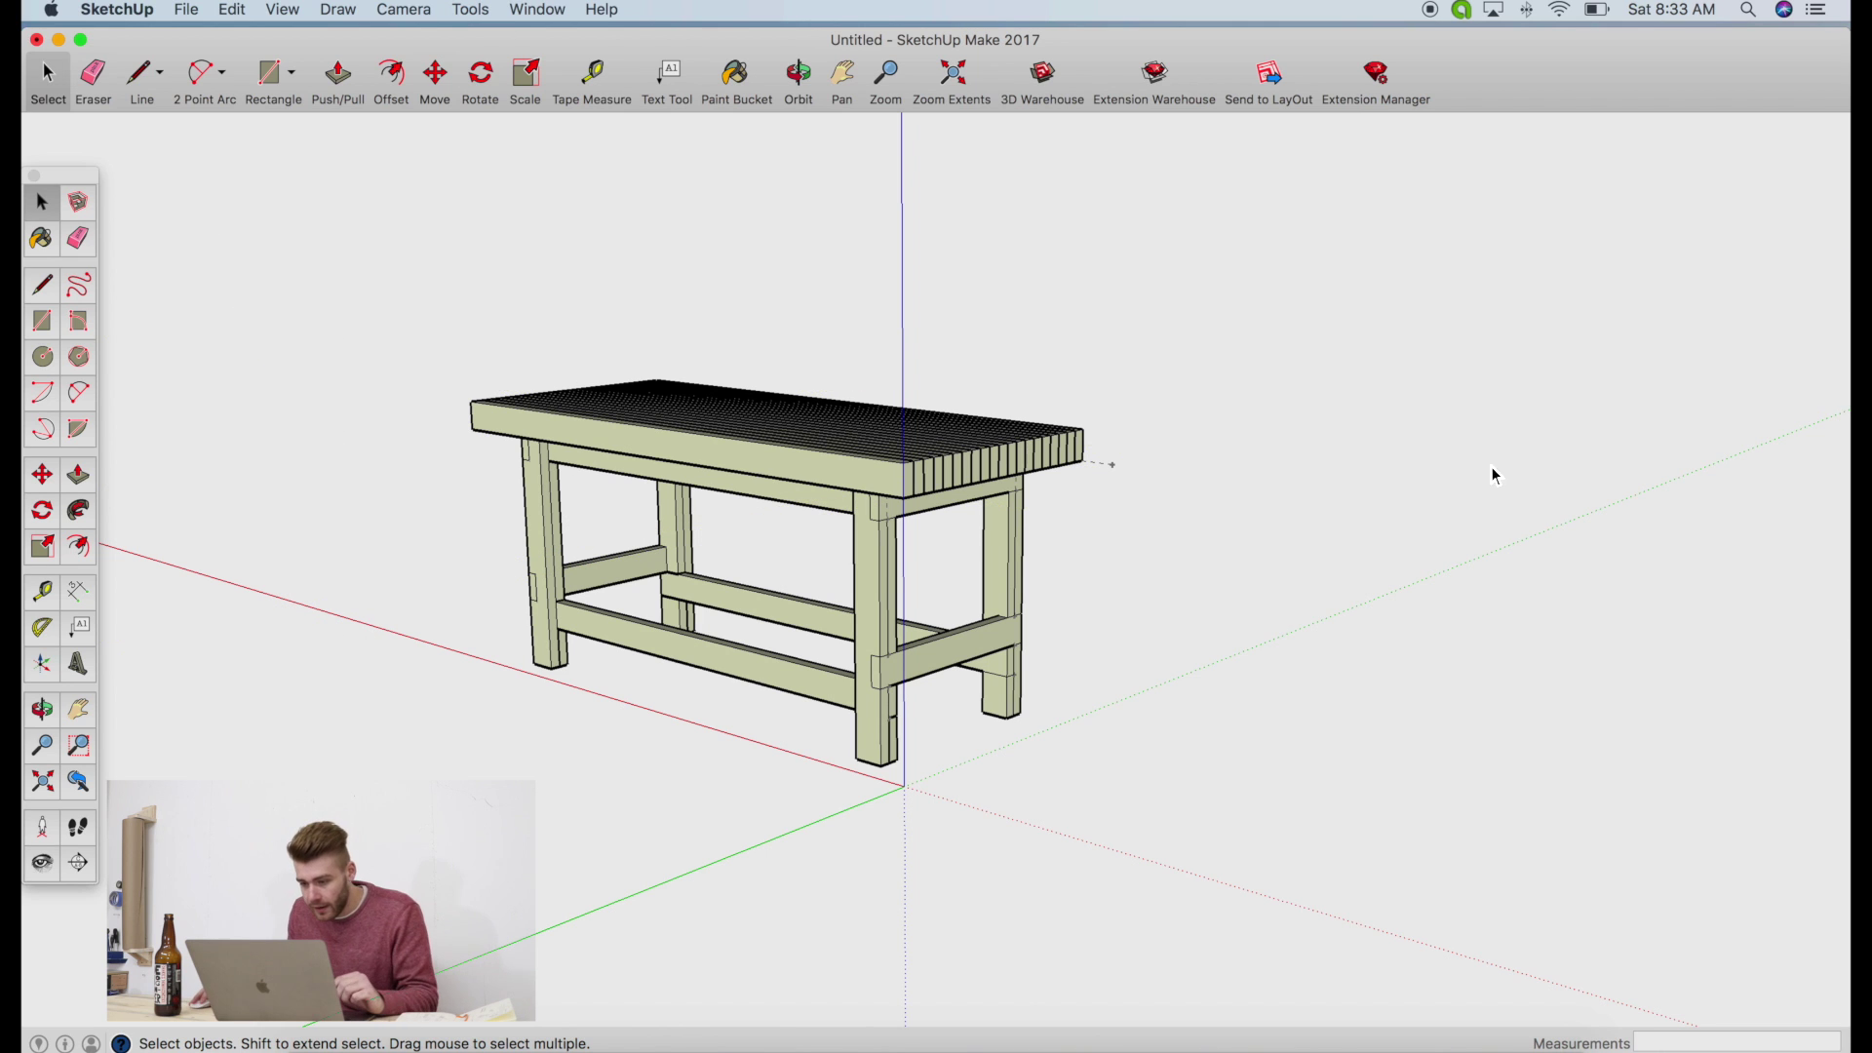
pyautogui.moveTo(1170, 505); pyautogui.dragTo(1105, 459)
pyautogui.press('Delete')
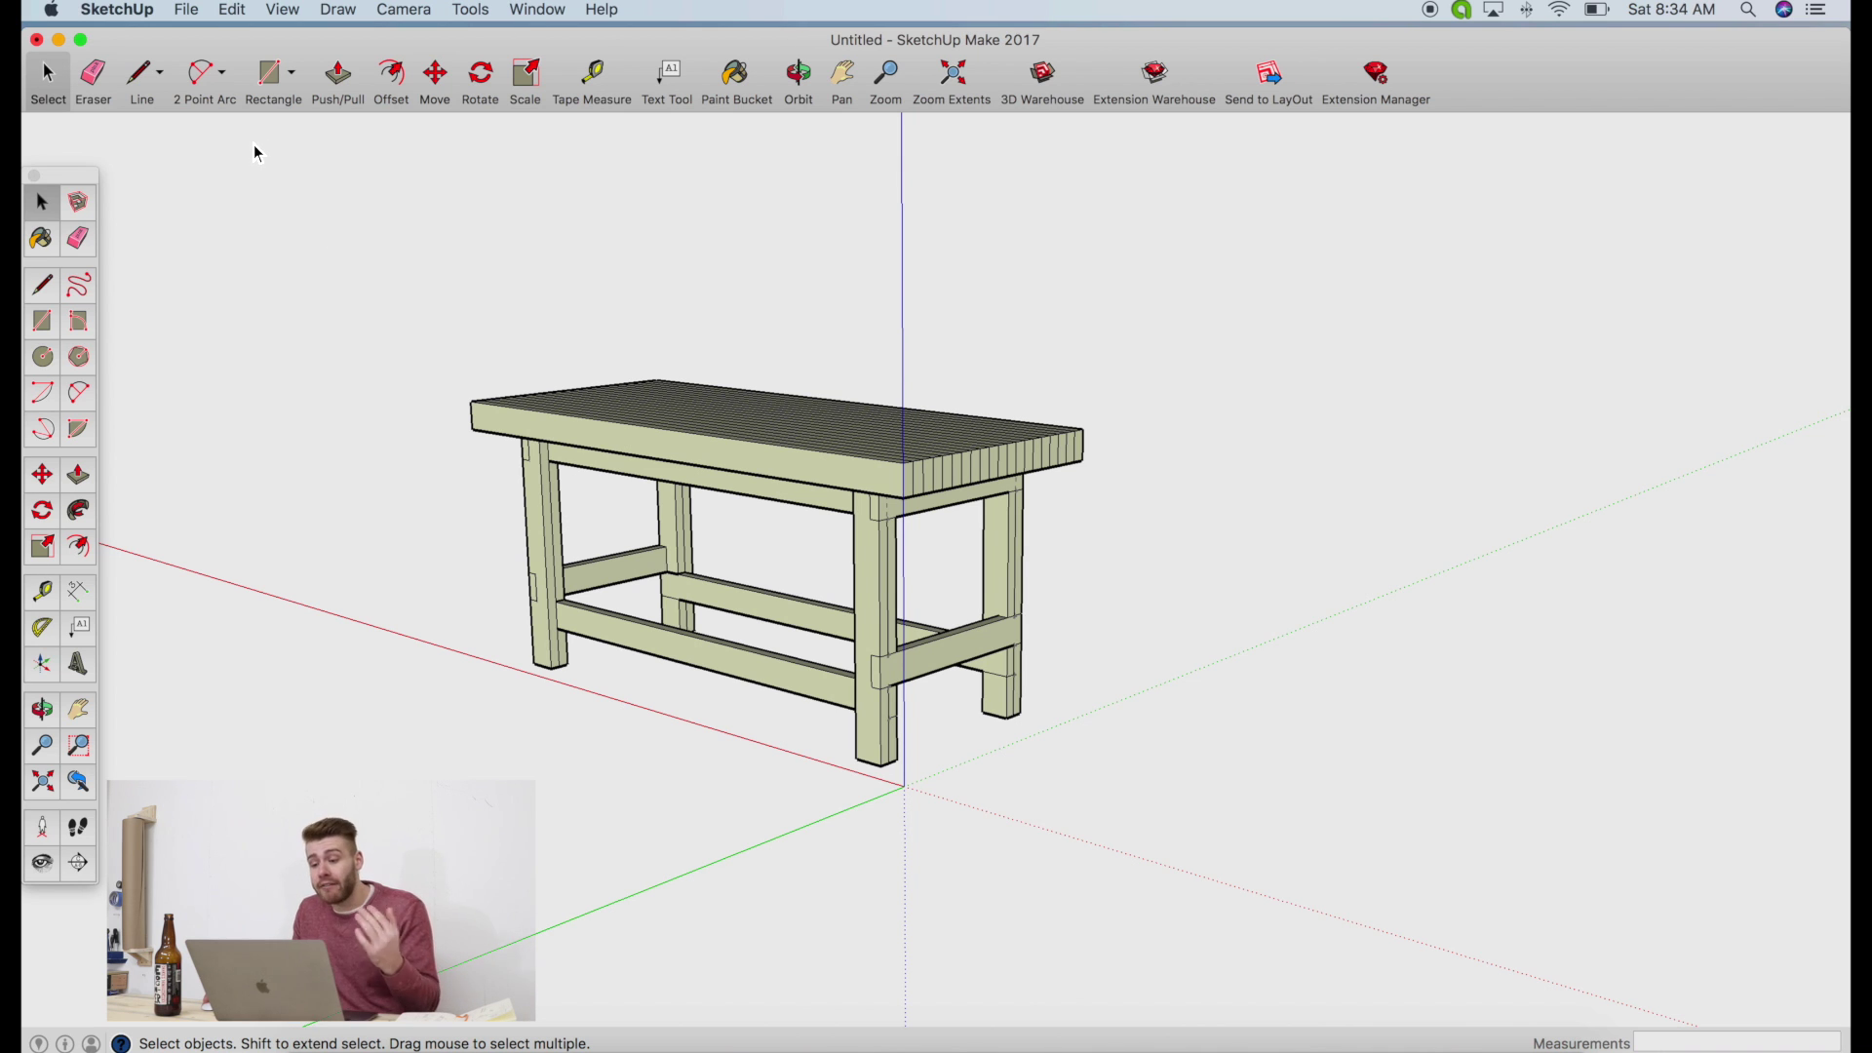
# Measure along the far leg from the top of the lower long stretcher to the underside of the upper one
pyautogui.click(798, 78)
pyautogui.moveTo(1107, 573); pyautogui.dragTo(995, 570)
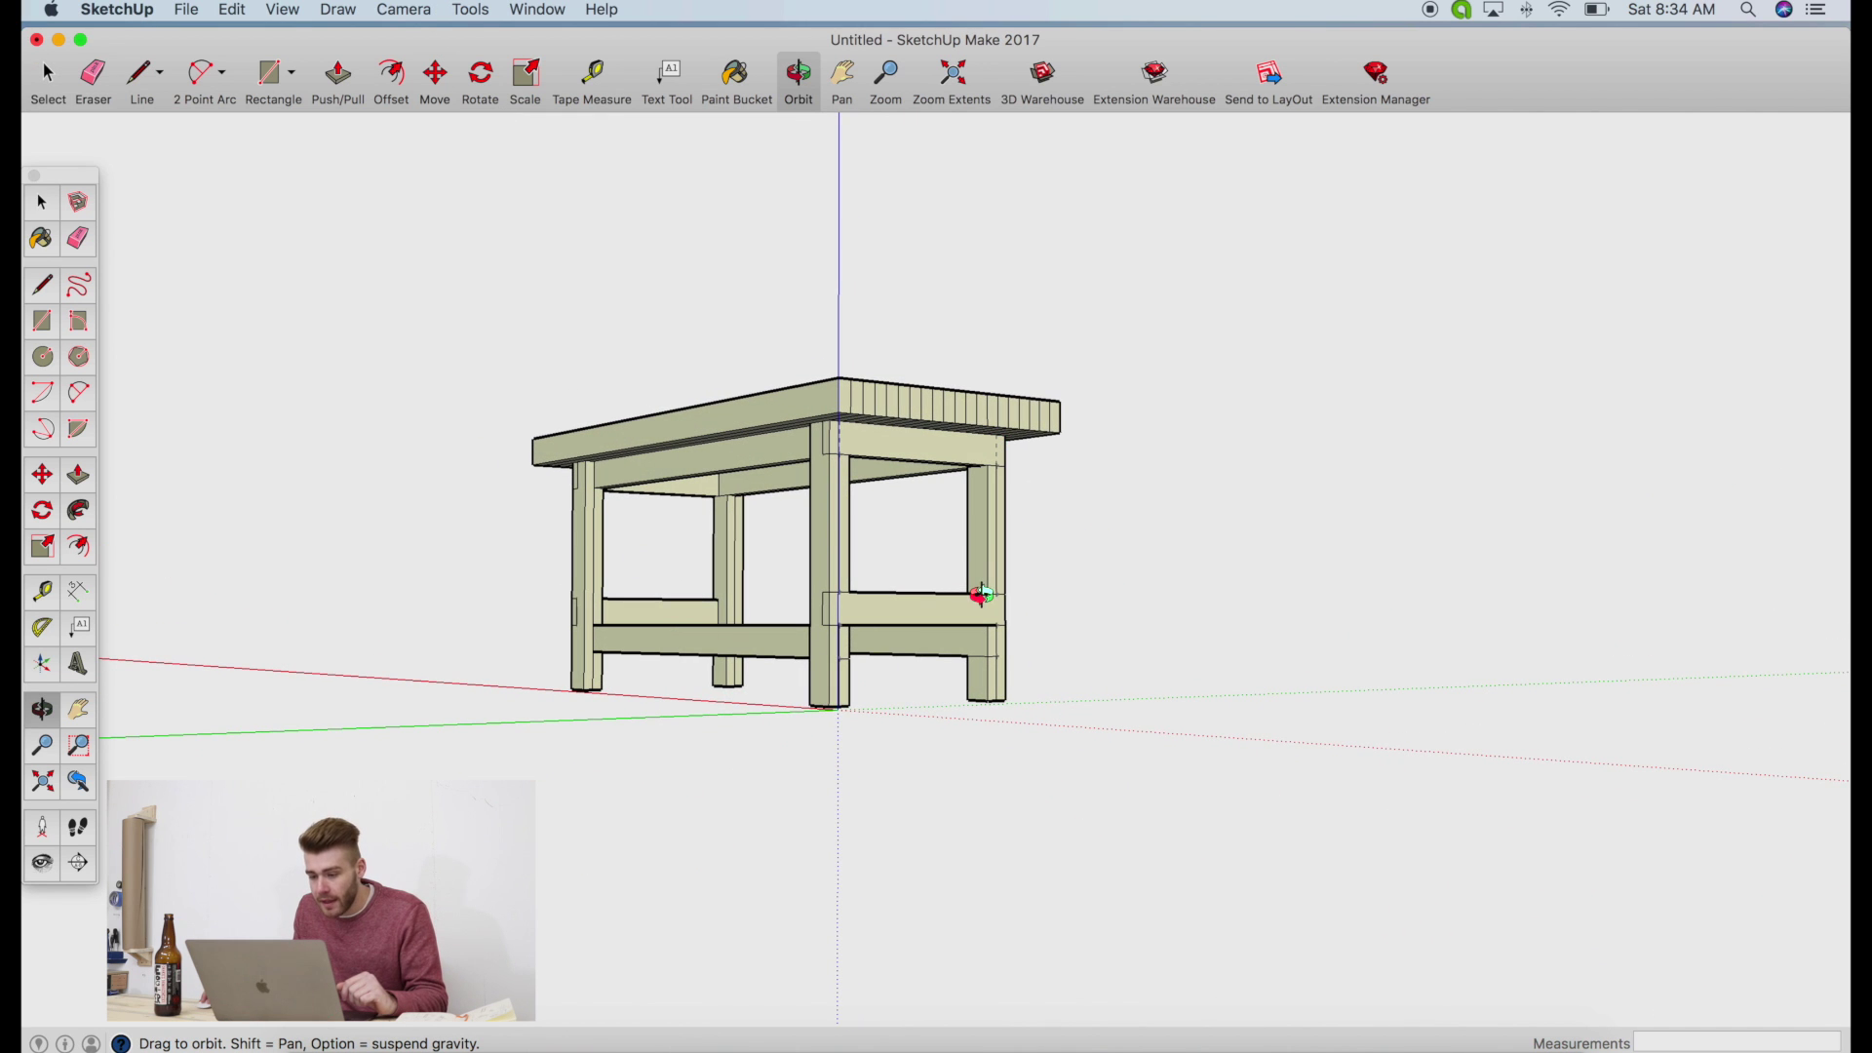
pyautogui.moveTo(652, 618); pyautogui.dragTo(1383, 634)
pyautogui.scroll(5, 1044, 627)
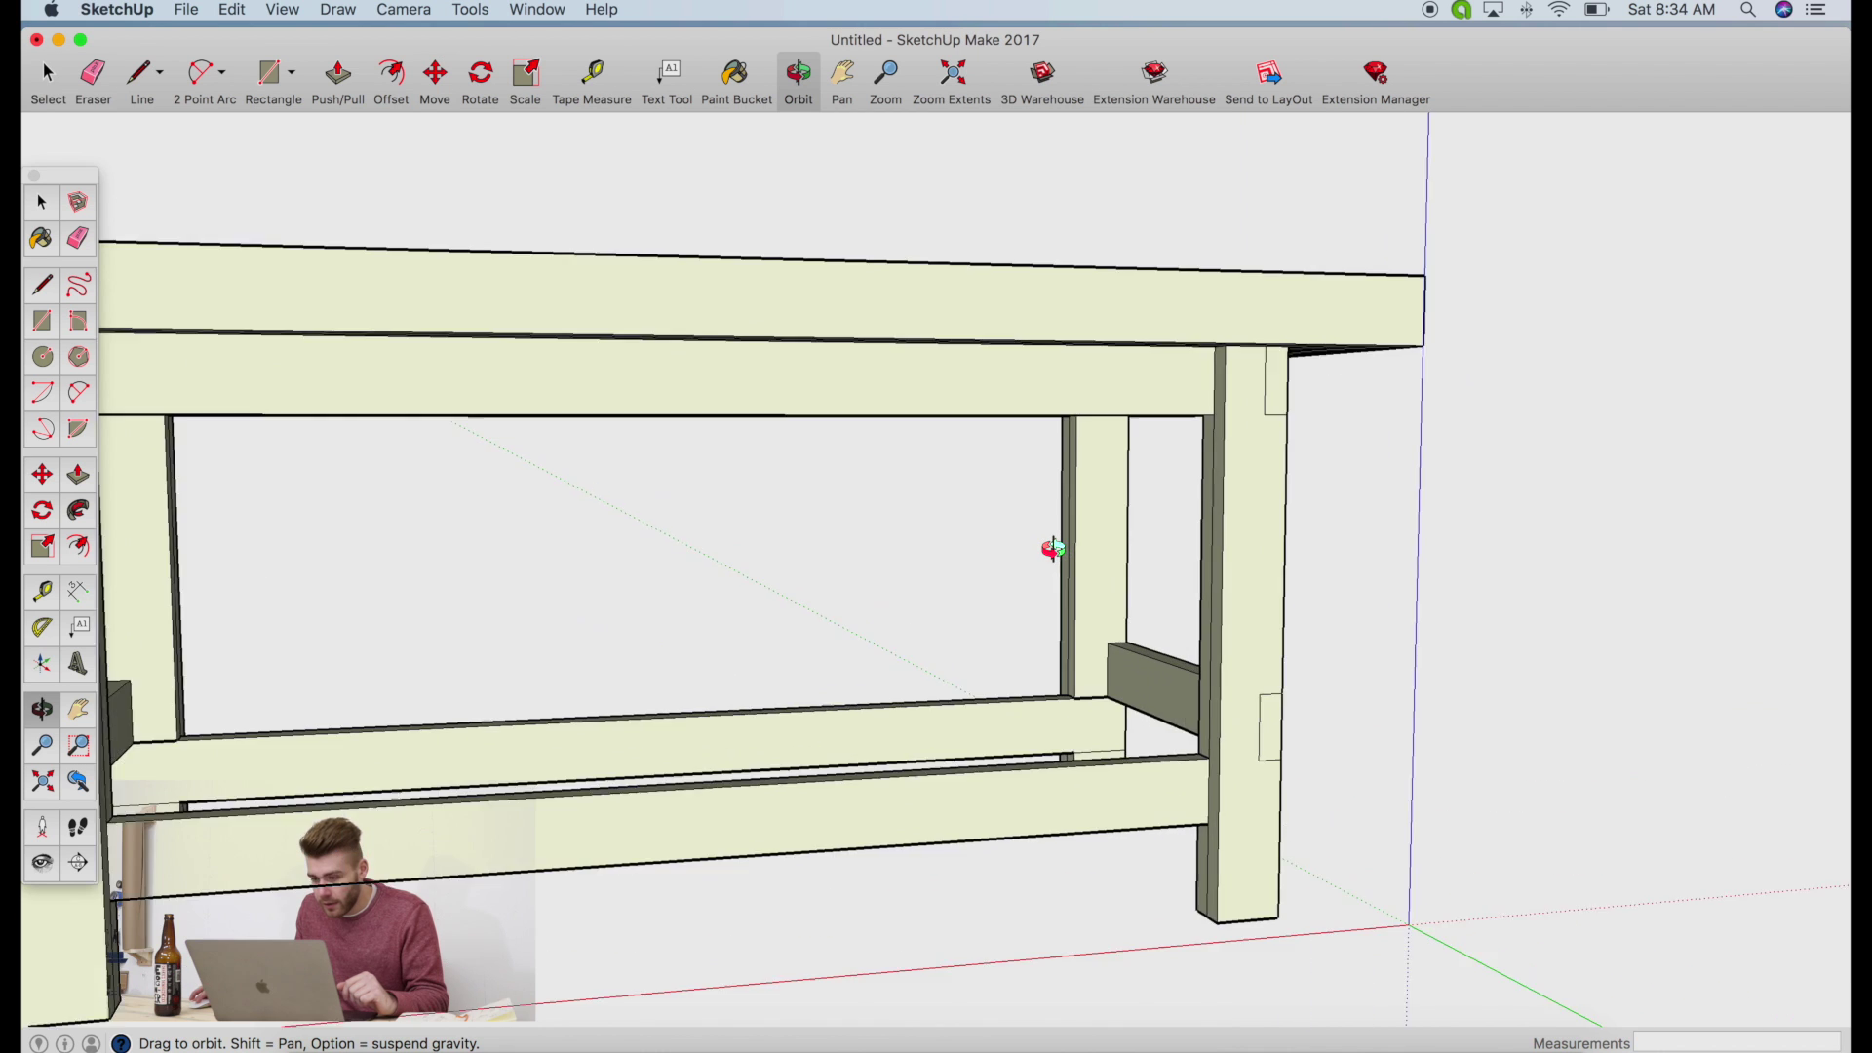
pyautogui.moveTo(1047, 581); pyautogui.dragTo(840, 508)
pyautogui.click(595, 83)
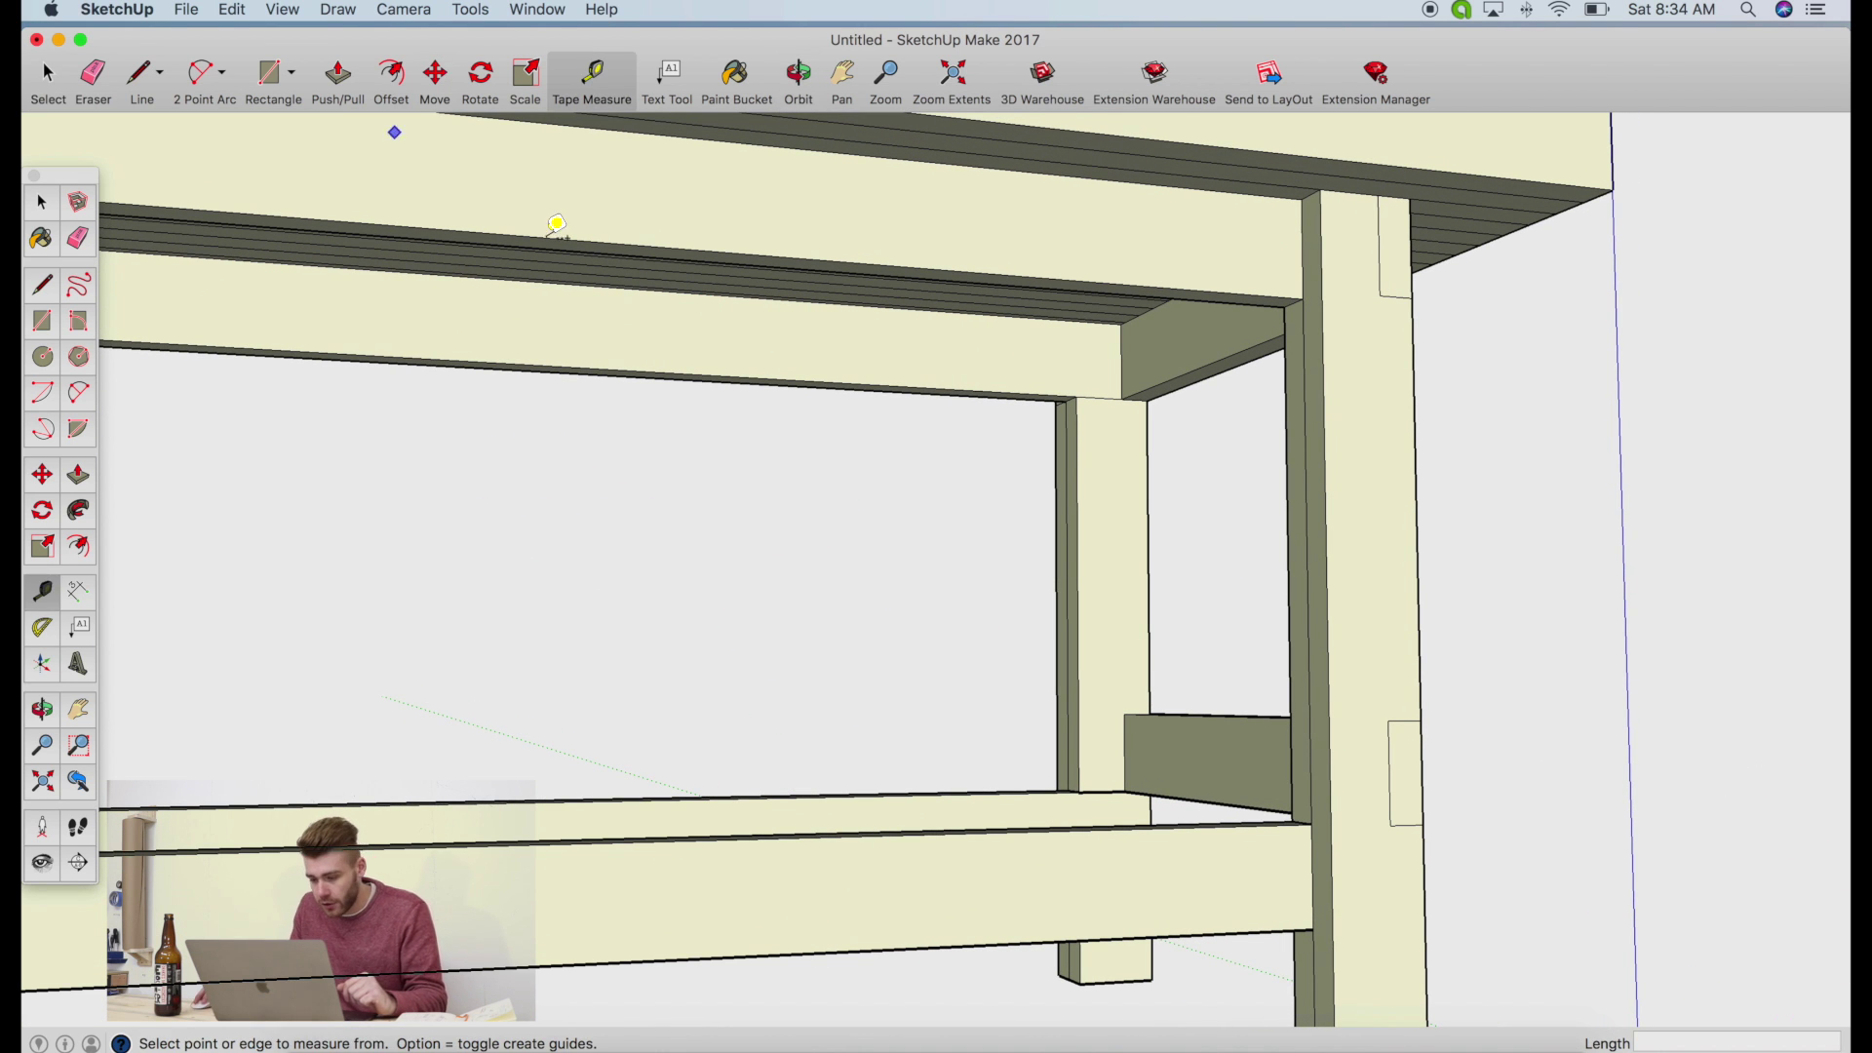
pyautogui.click(1078, 790)
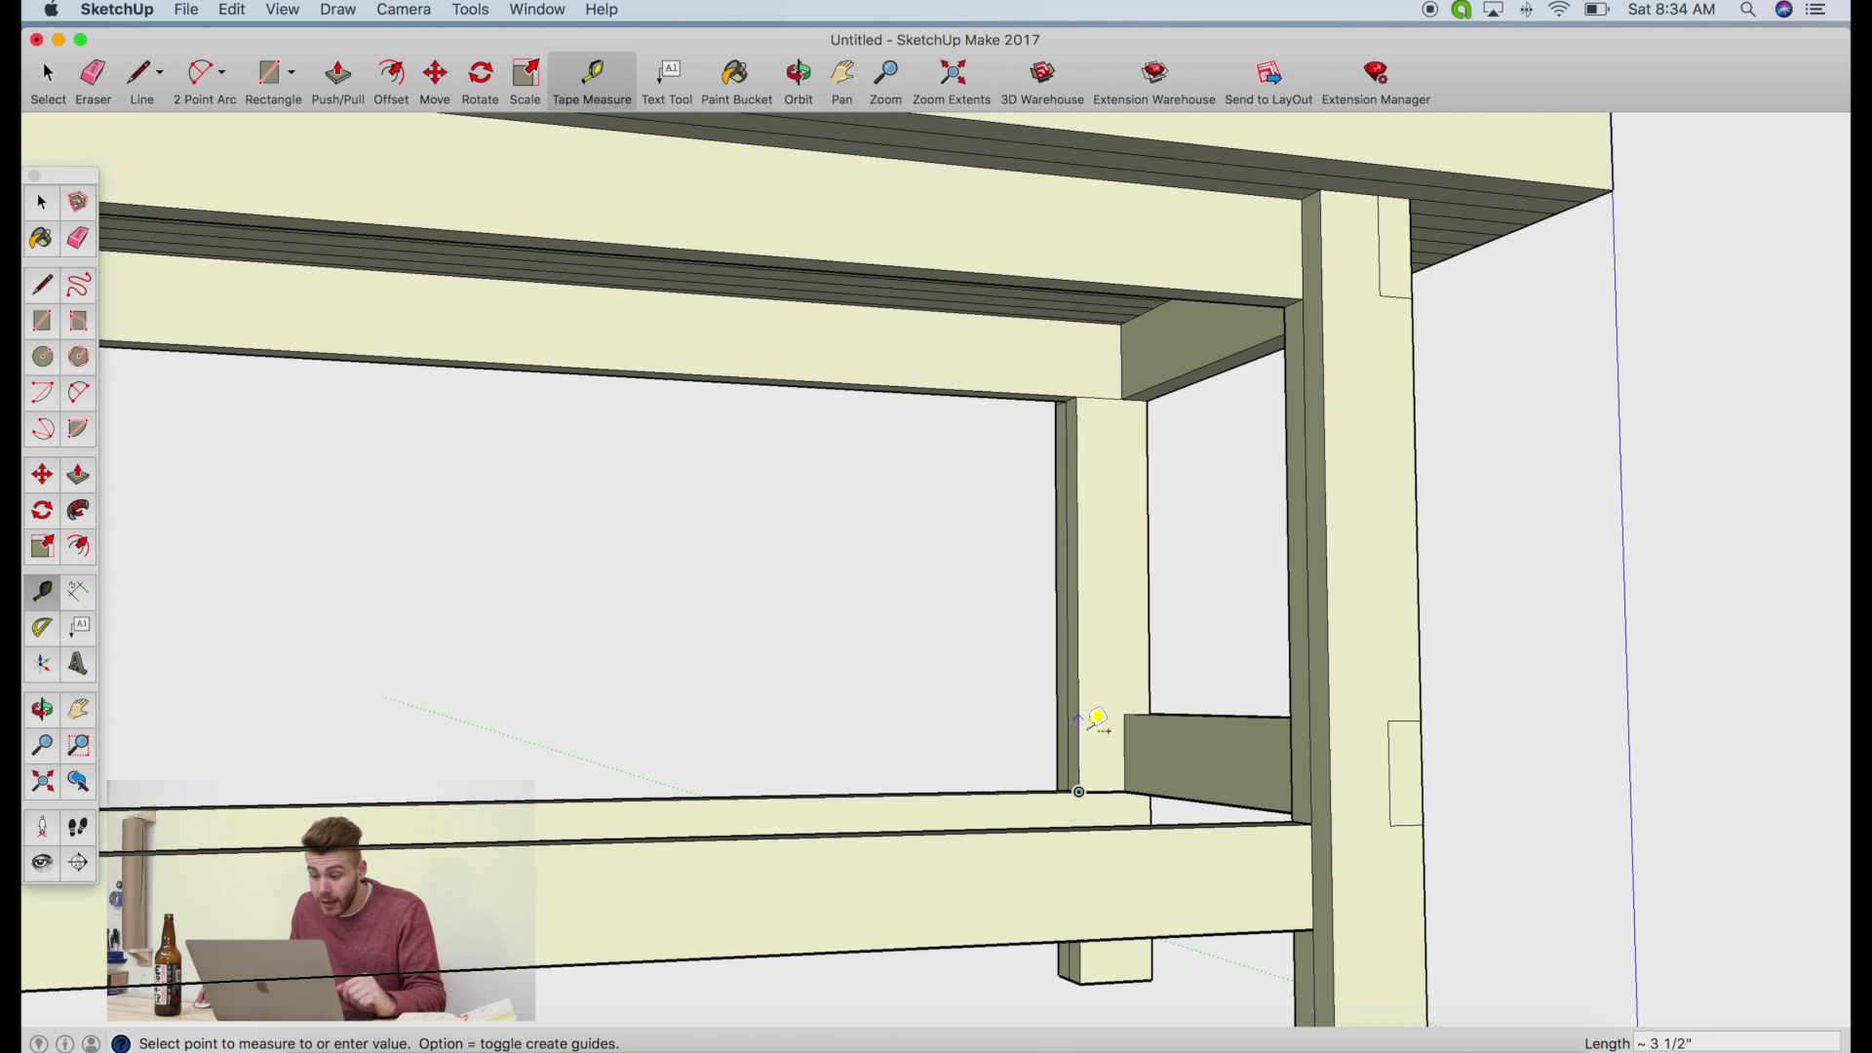
pyautogui.click(1076, 397)
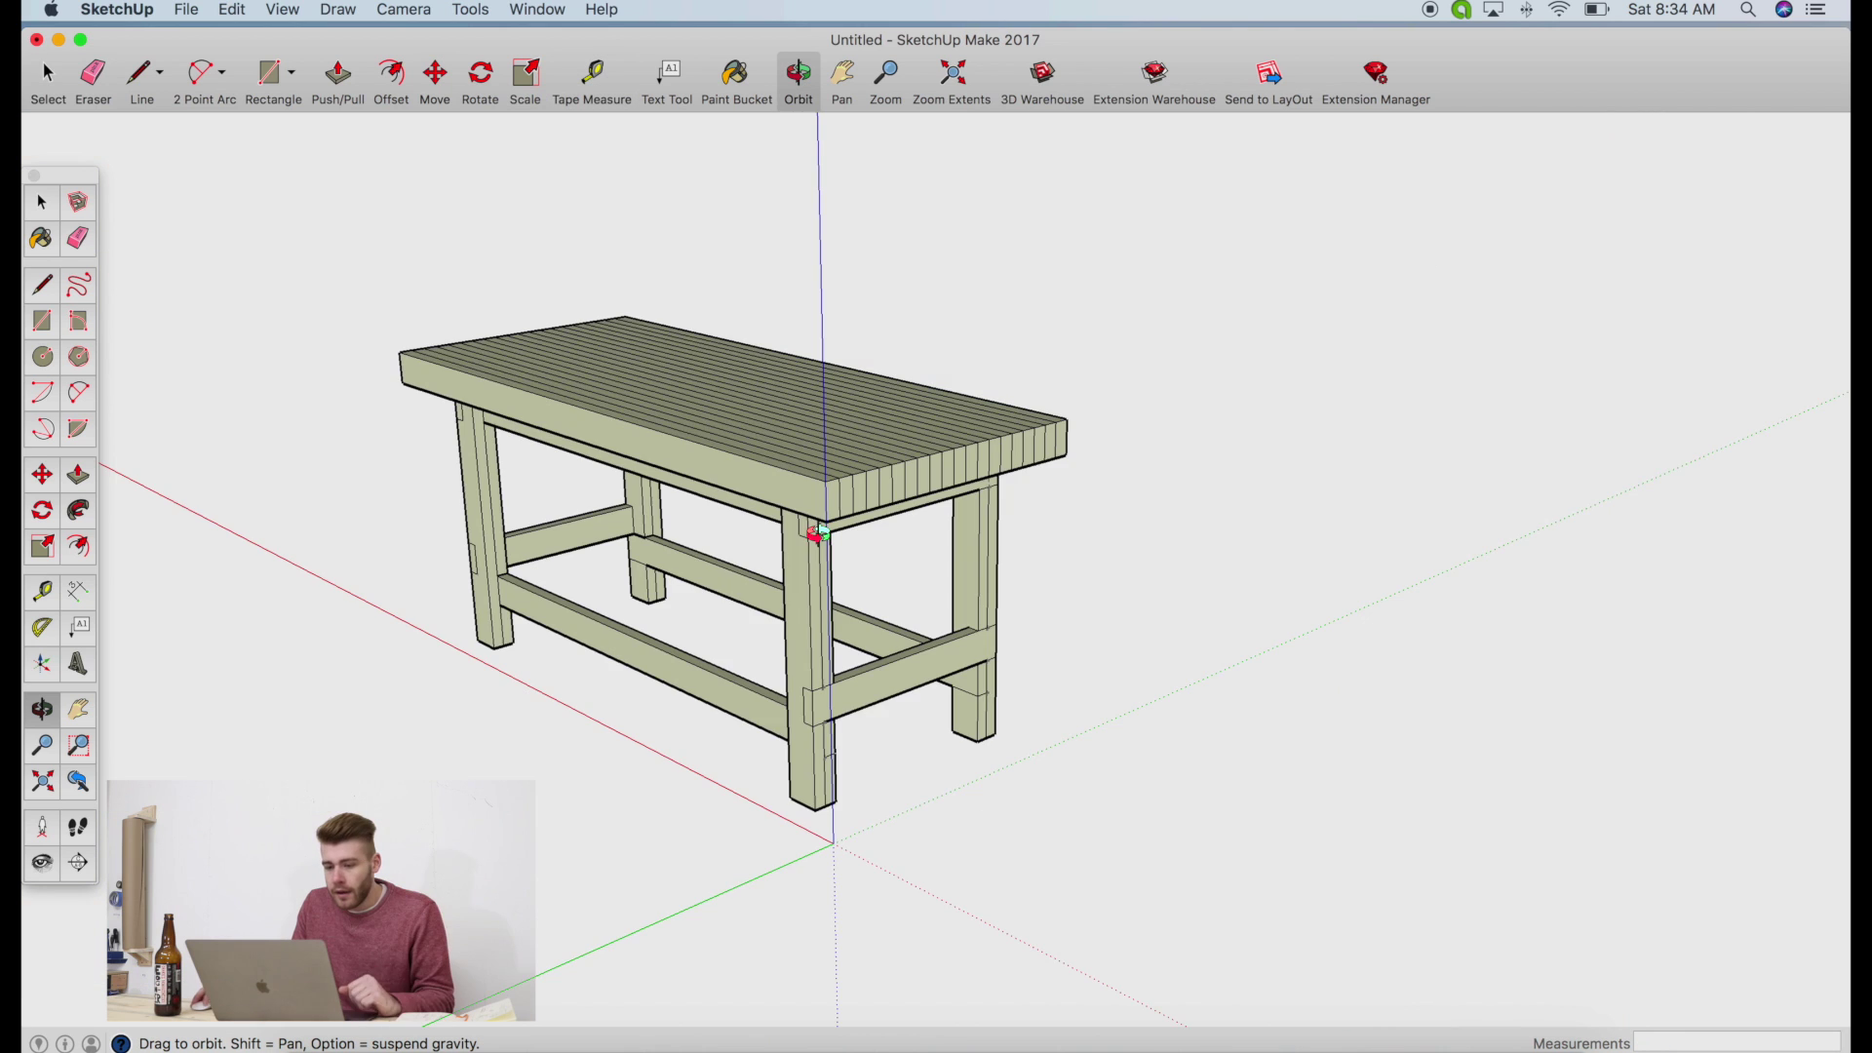
pyautogui.moveTo(815, 530); pyautogui.dragTo(1307, 676)
pyautogui.moveTo(477, 740); pyautogui.dragTo(655, 651)
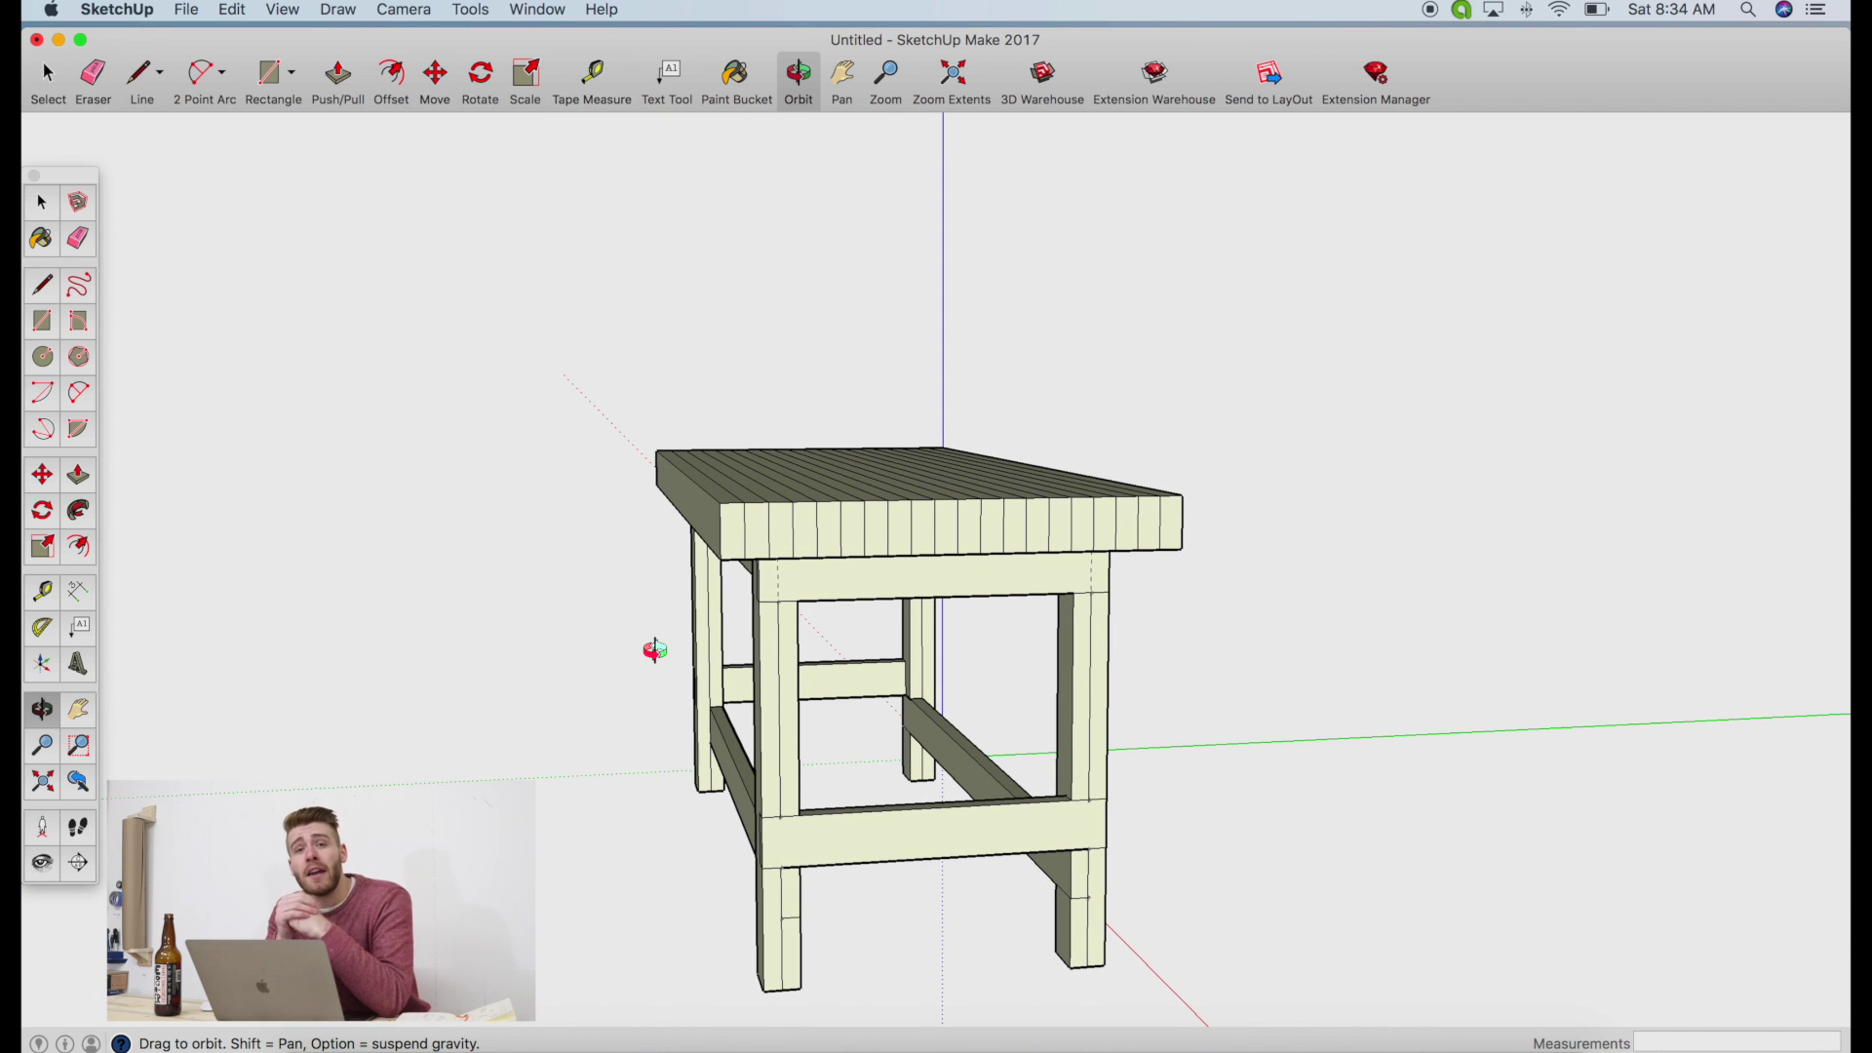